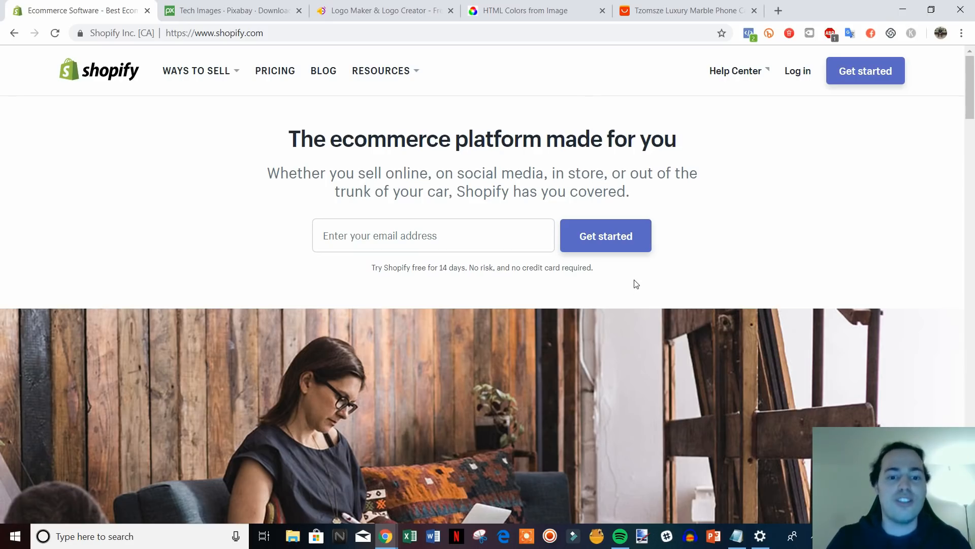
Enter a sign-up email address on the Shopify homepage and start the free trial.
left_click_drag(603, 277, 261, 150)
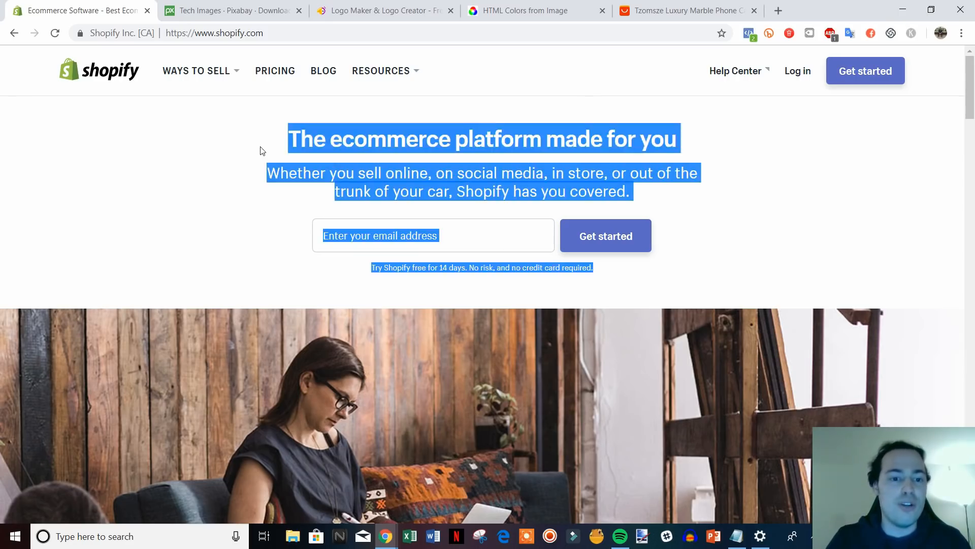
left_click(261, 150)
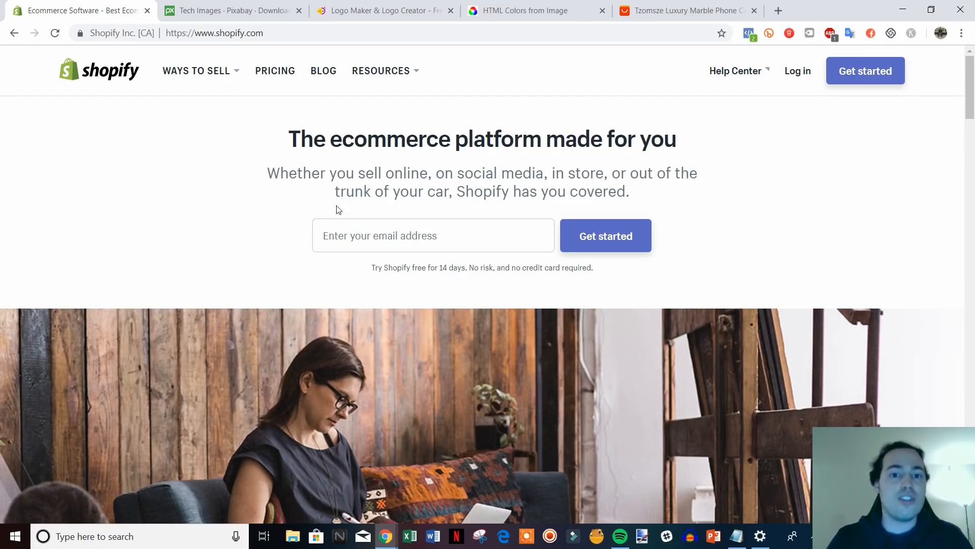
left_click(389, 233)
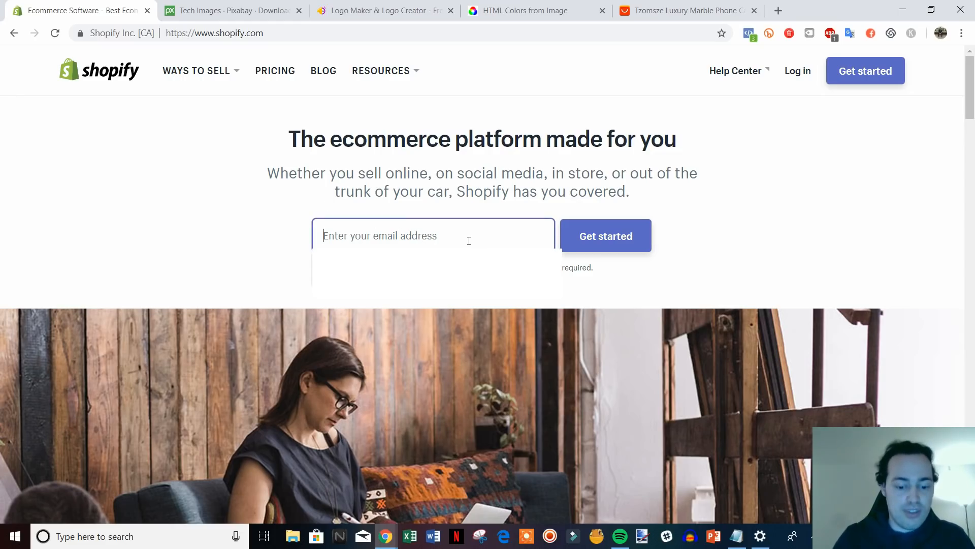
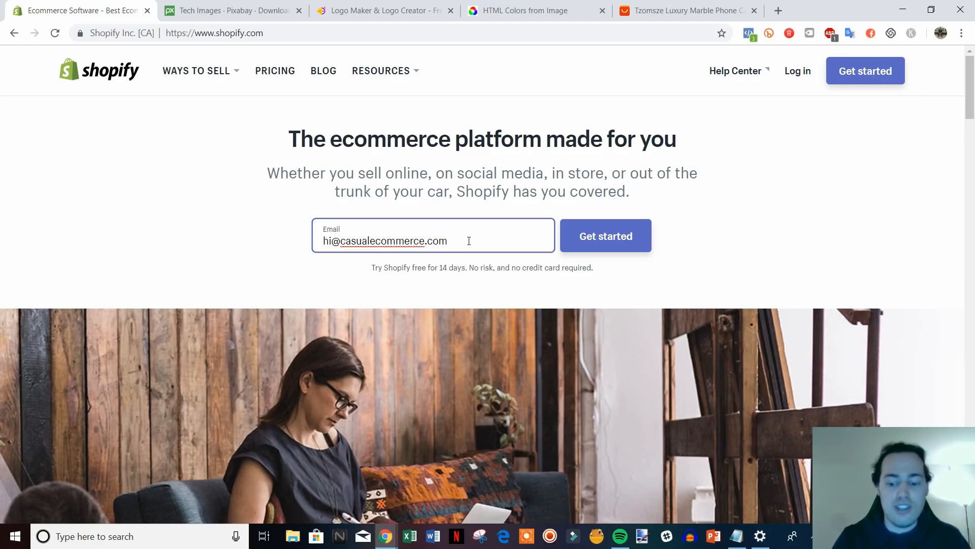
left_click(567, 240)
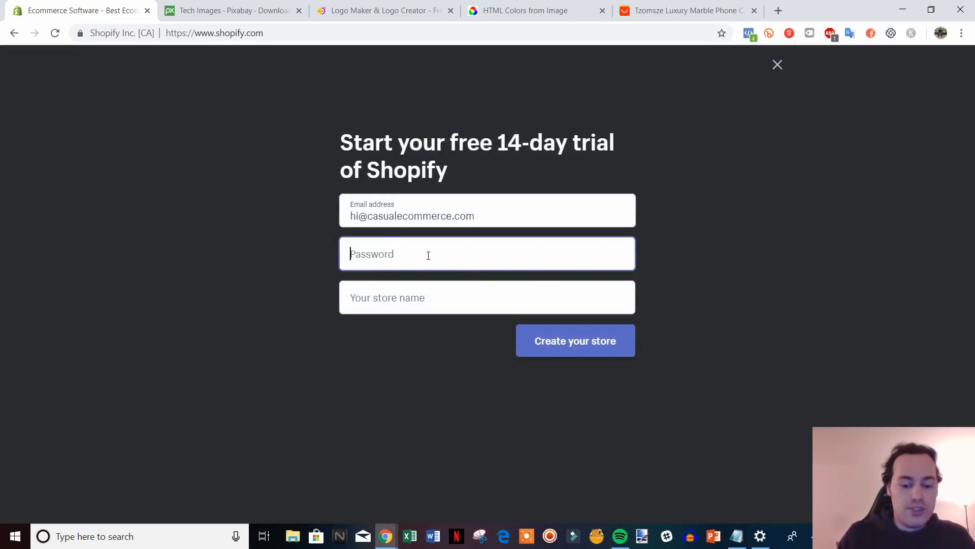
Set an account password and create the store named tech-space-online.
type("••")
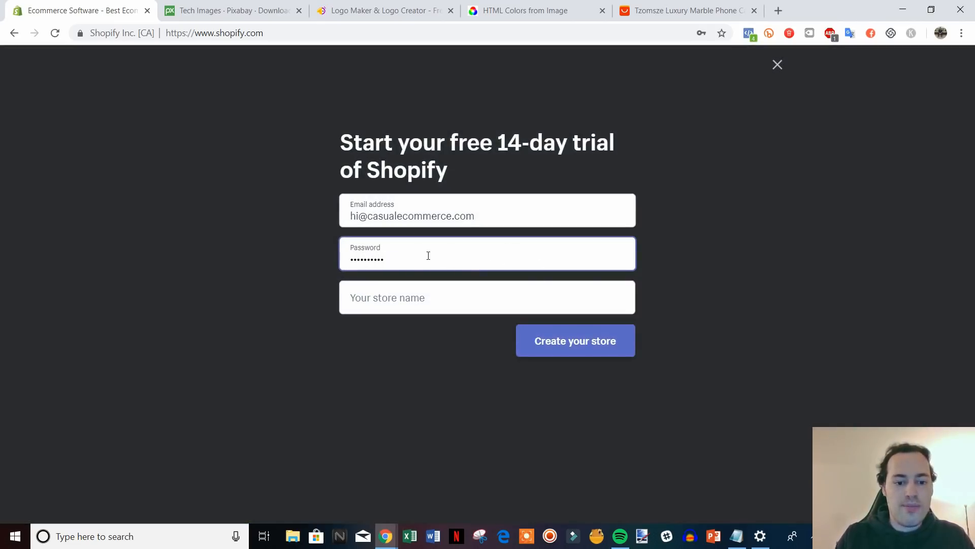
left_click(433, 299)
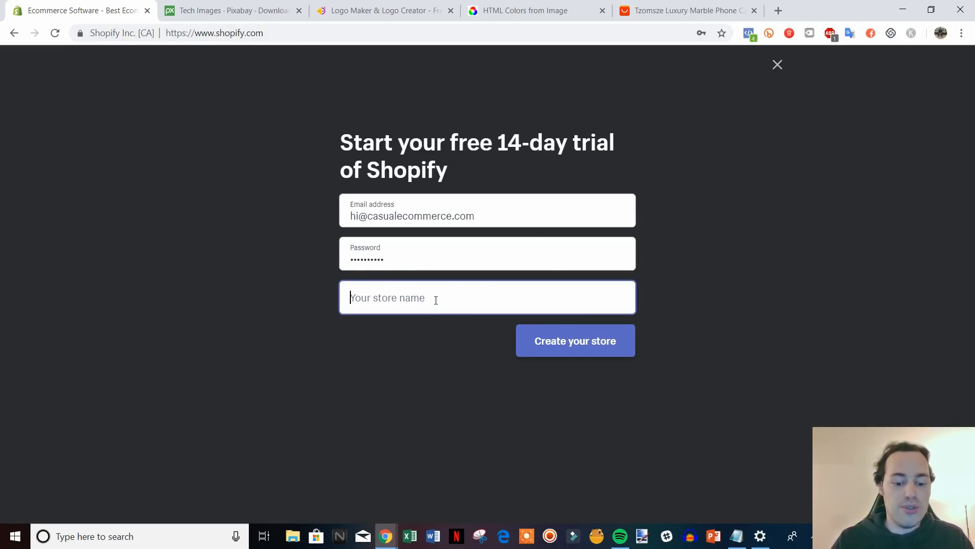
type("tec")
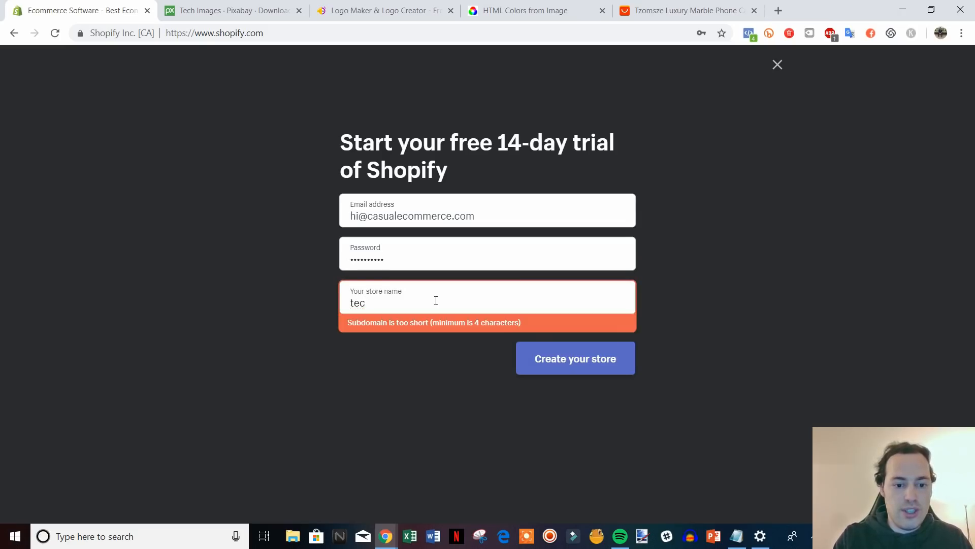
type("h-space")
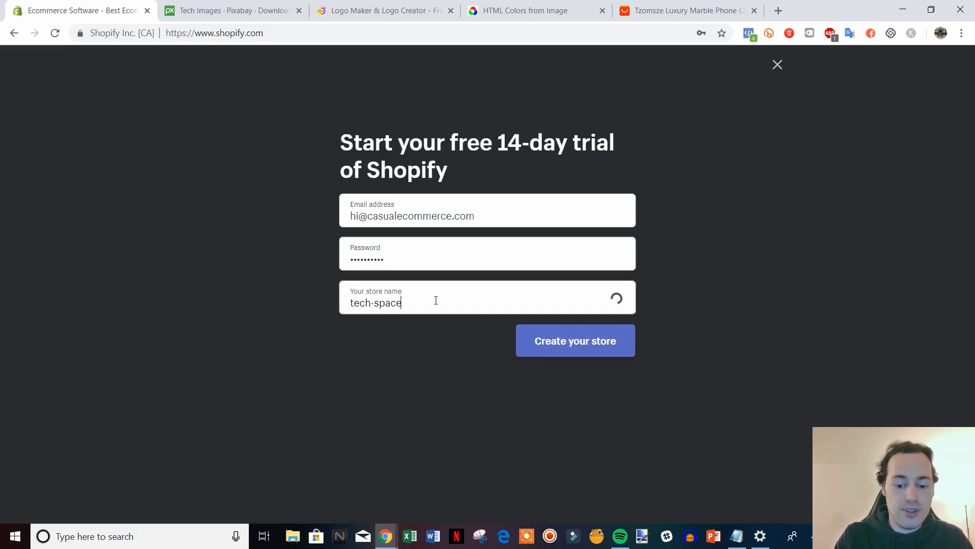
type("-online")
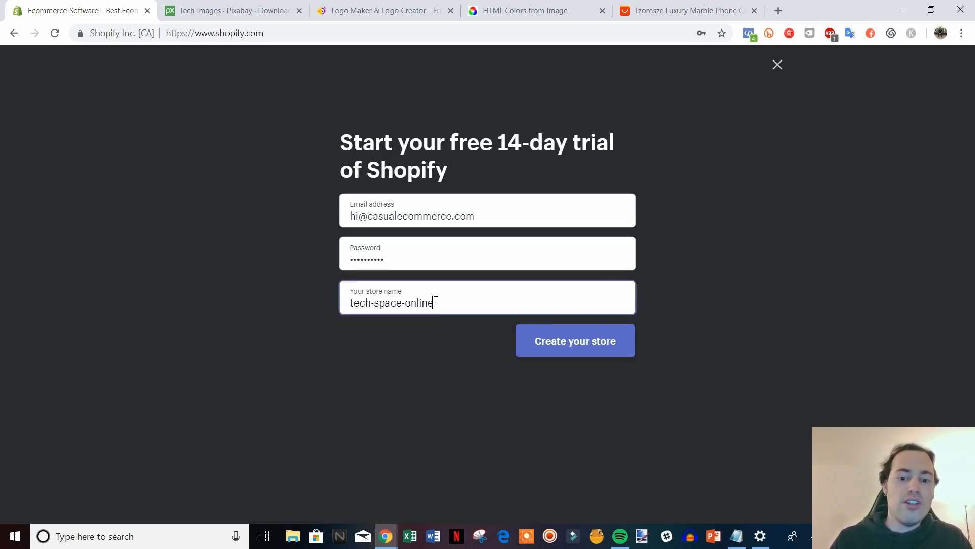
left_click(565, 341)
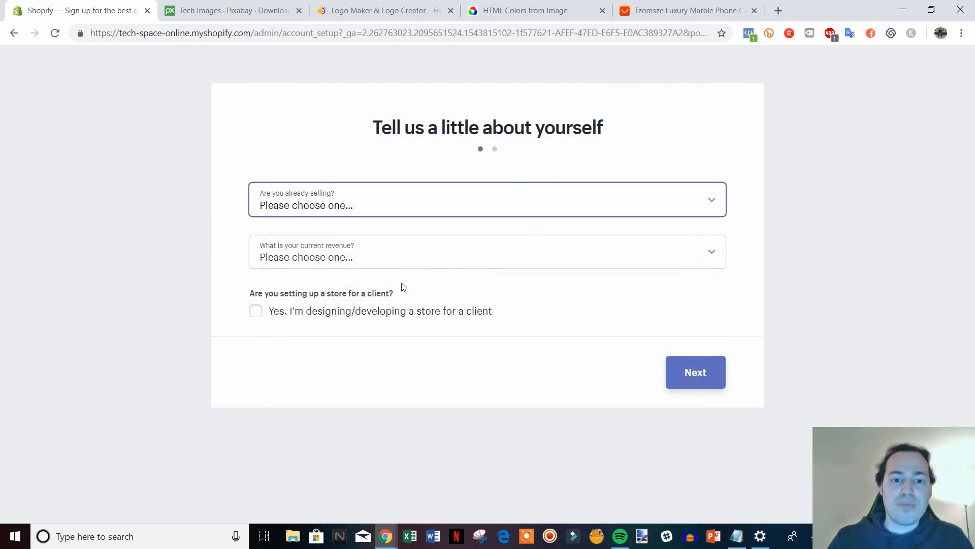
Answer 'I'm just playing around' with $50,000–$250,000 USD current revenue, then continue.
left_click(595, 200)
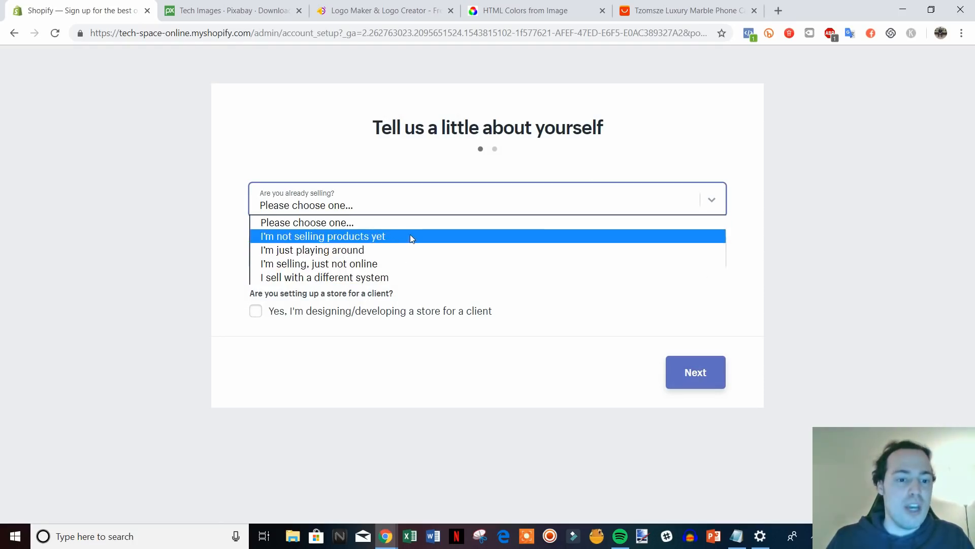
left_click(399, 254)
left_click(400, 254)
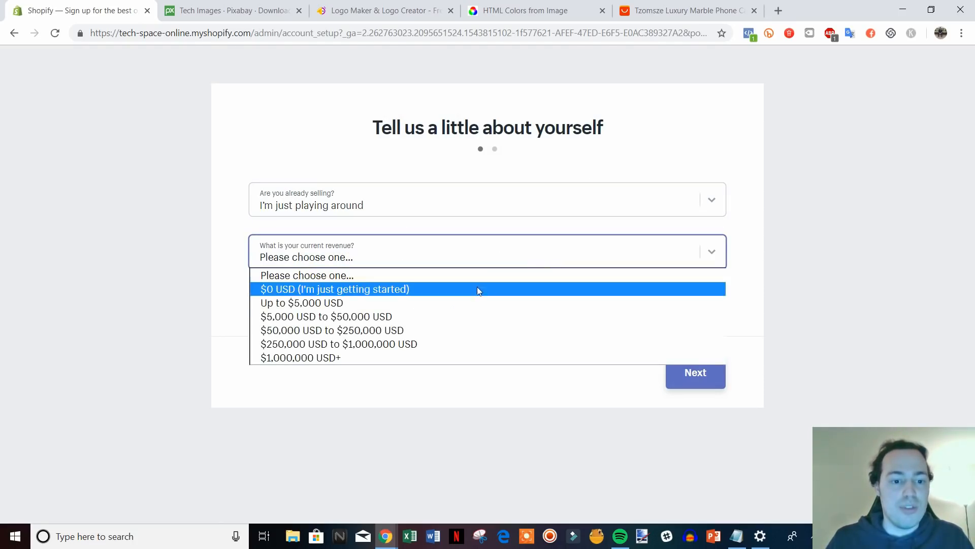
left_click(437, 329)
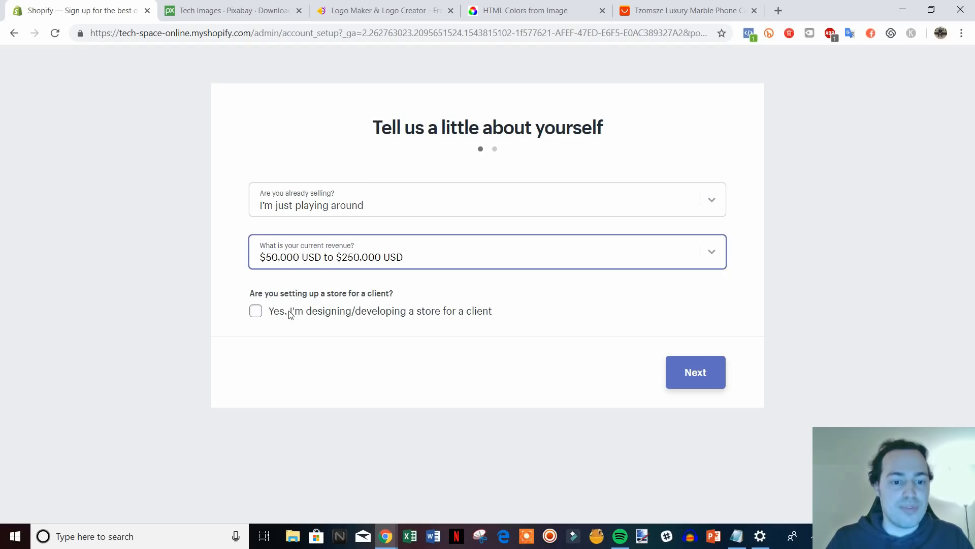
left_click(678, 371)
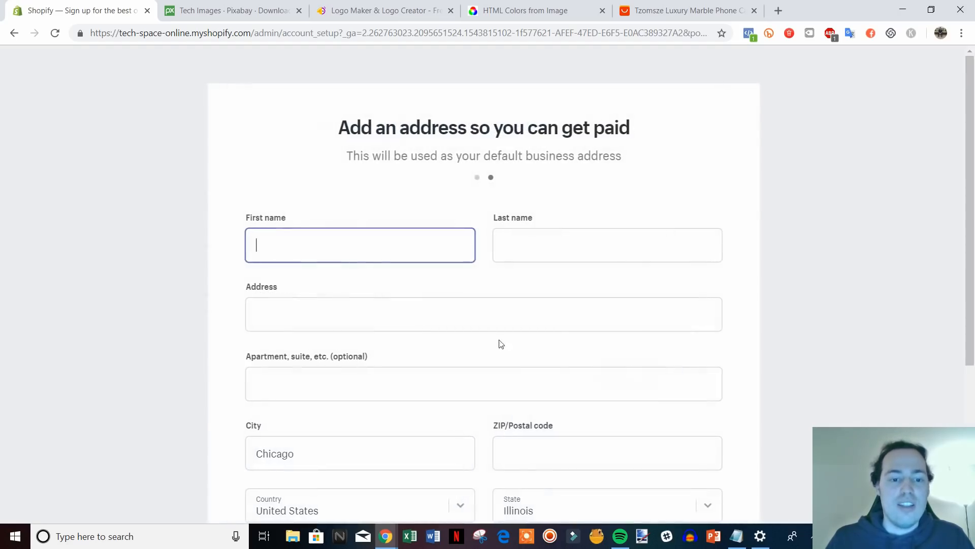
Submit the business address, adding the missing ZIP code, and enter the store admin.
scroll(748, 272, "down", 1)
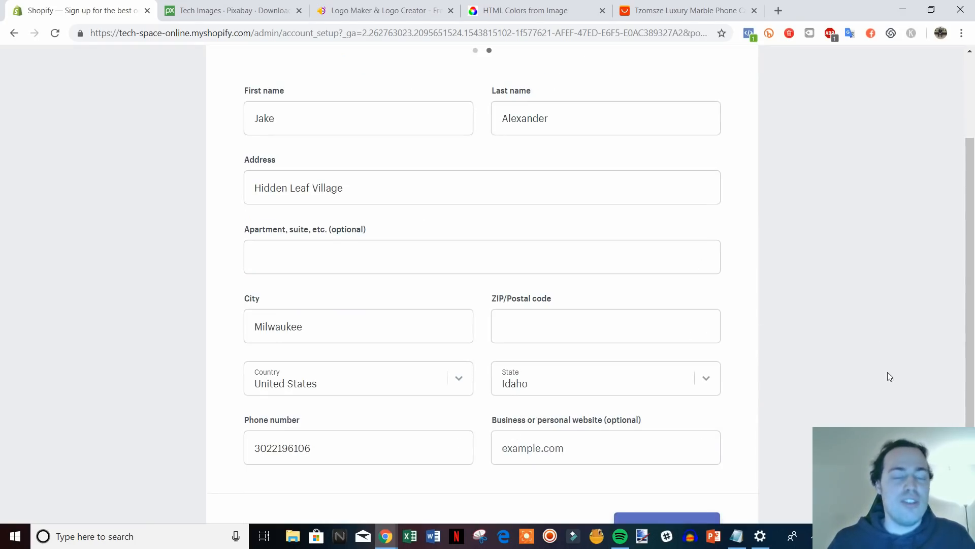
scroll(358, 304, "down", 1)
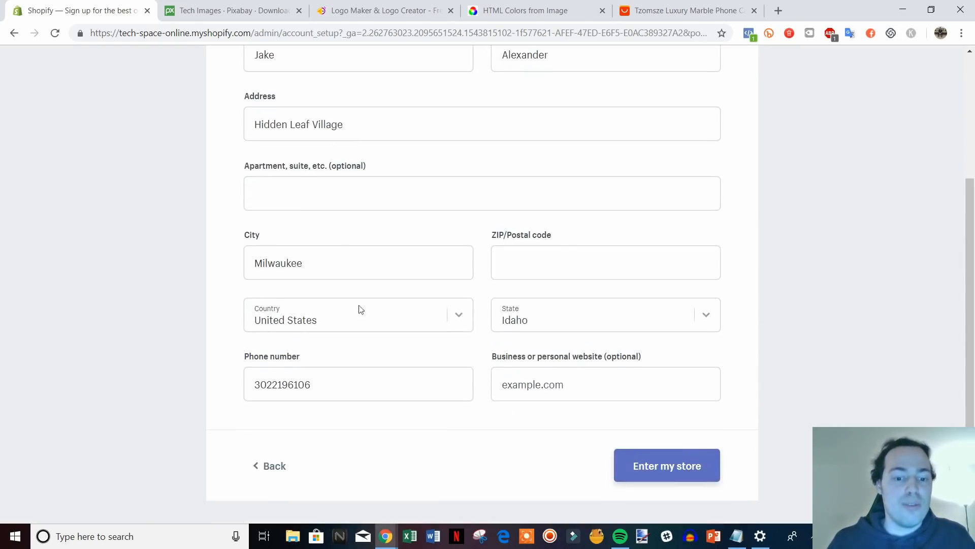
left_click(683, 463)
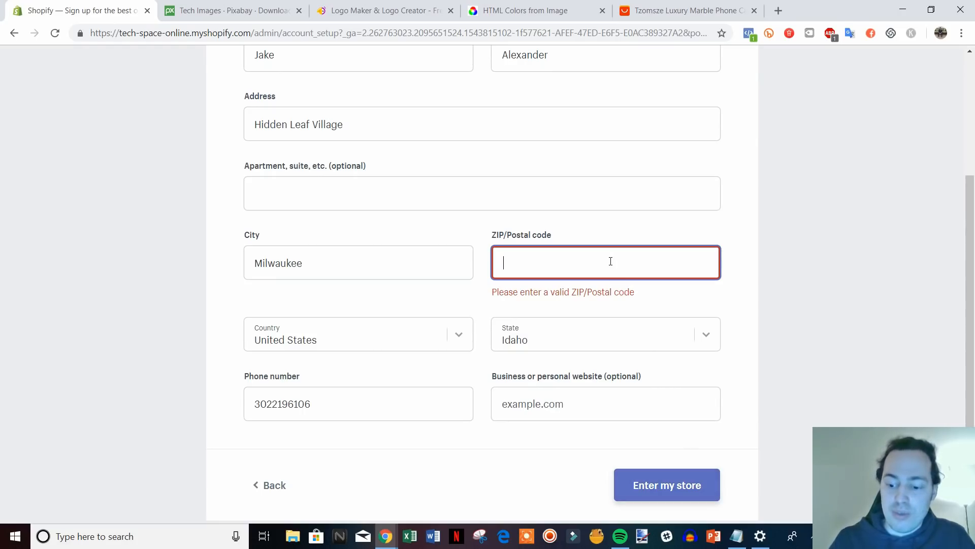
type("19948")
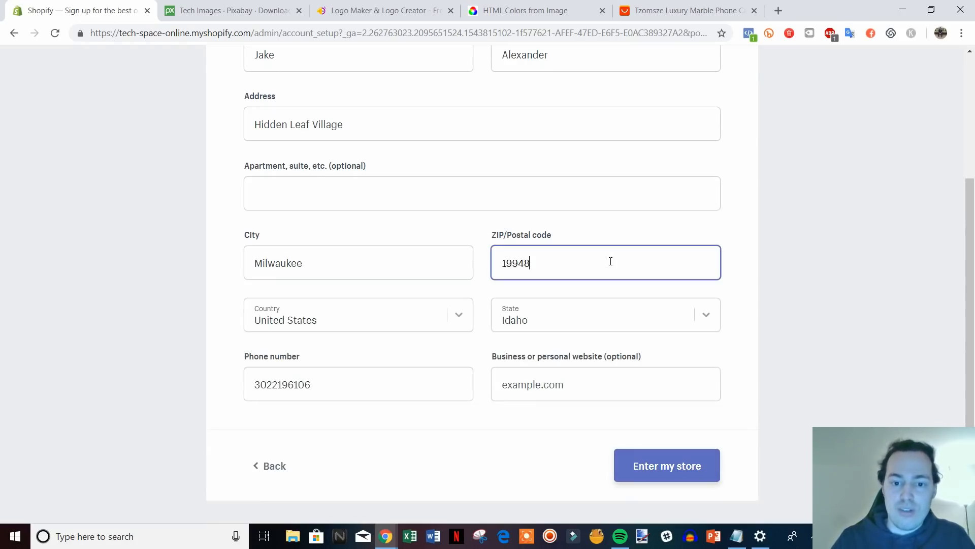
left_click(670, 465)
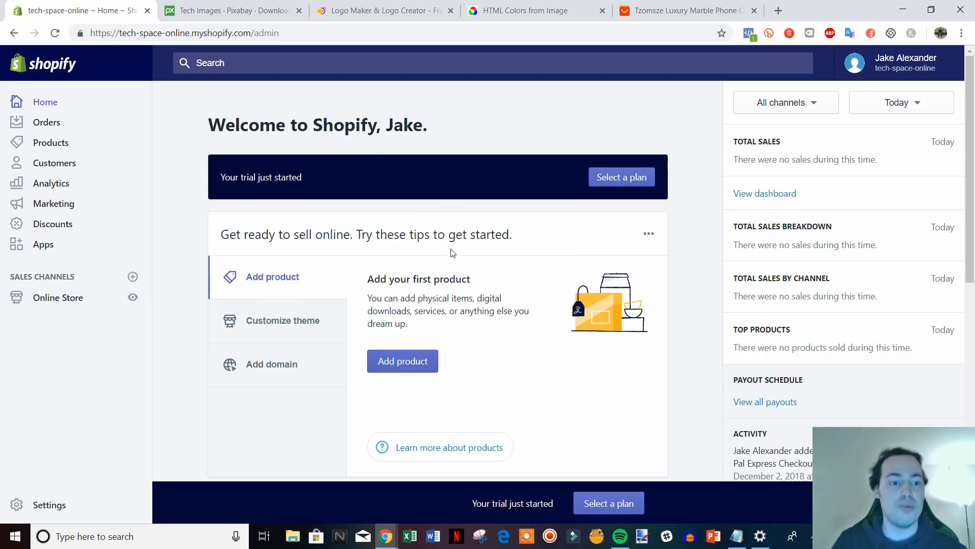
Go to Online Store to view the Themes page with Debut current.
scroll(453, 253, "down", 1)
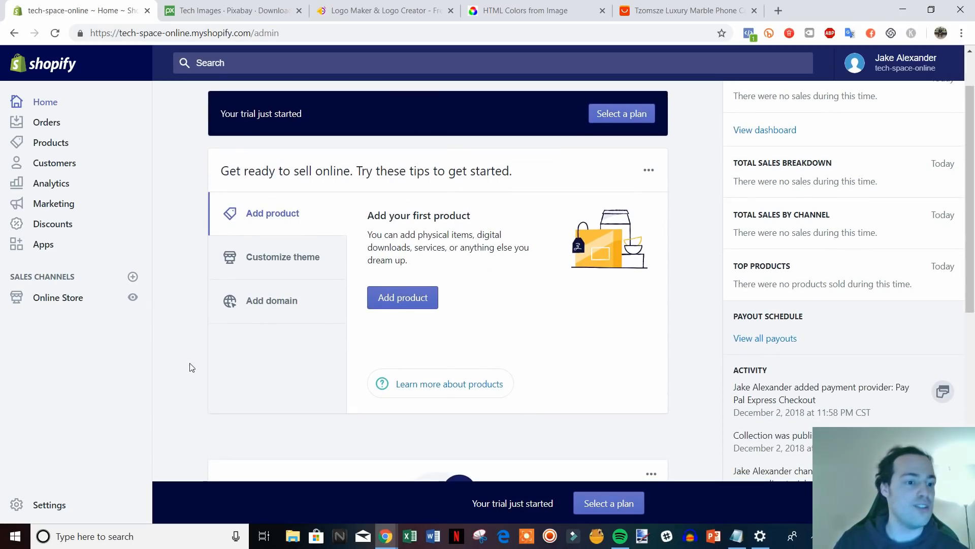
left_click(63, 303)
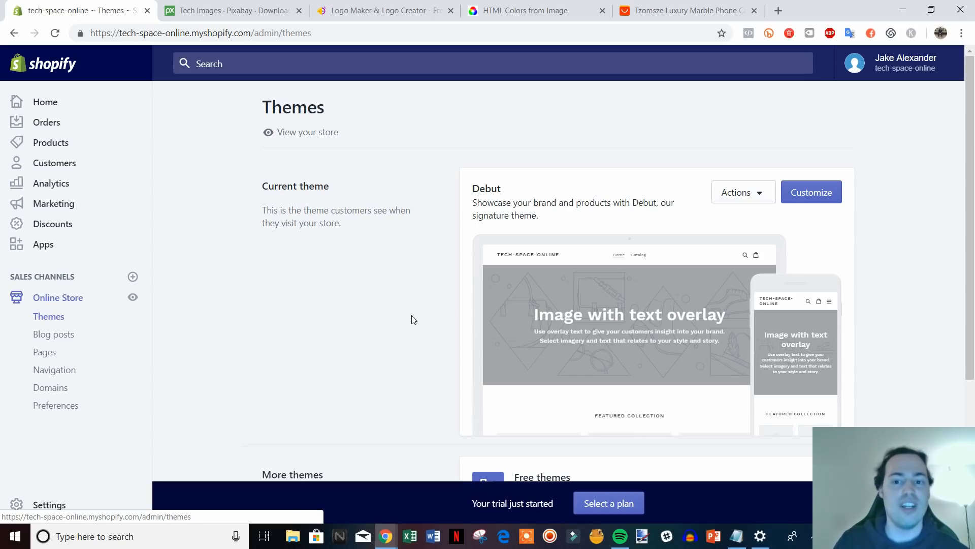
Scroll down the Themes page and visit the Shopify Theme Store.
scroll(414, 319, "down", 1)
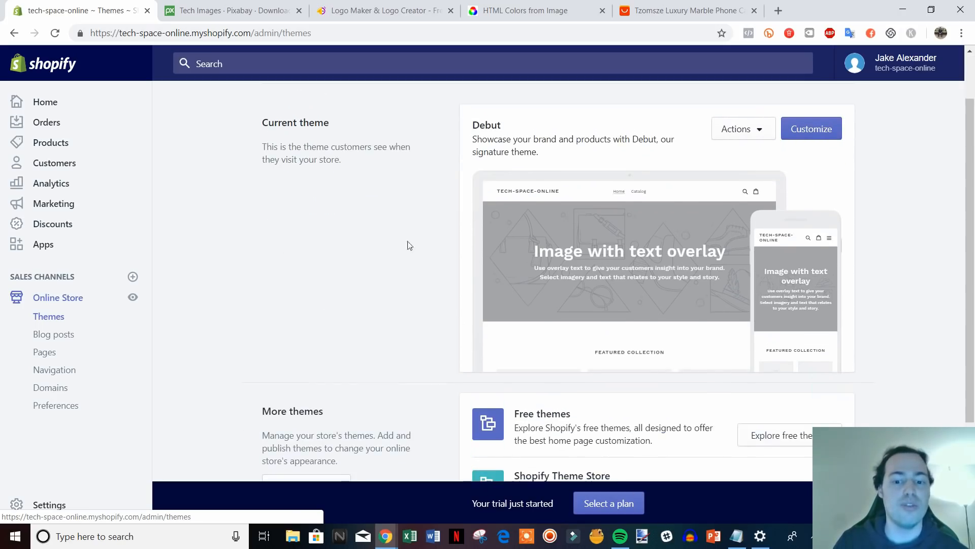
scroll(672, 228, "down", 2)
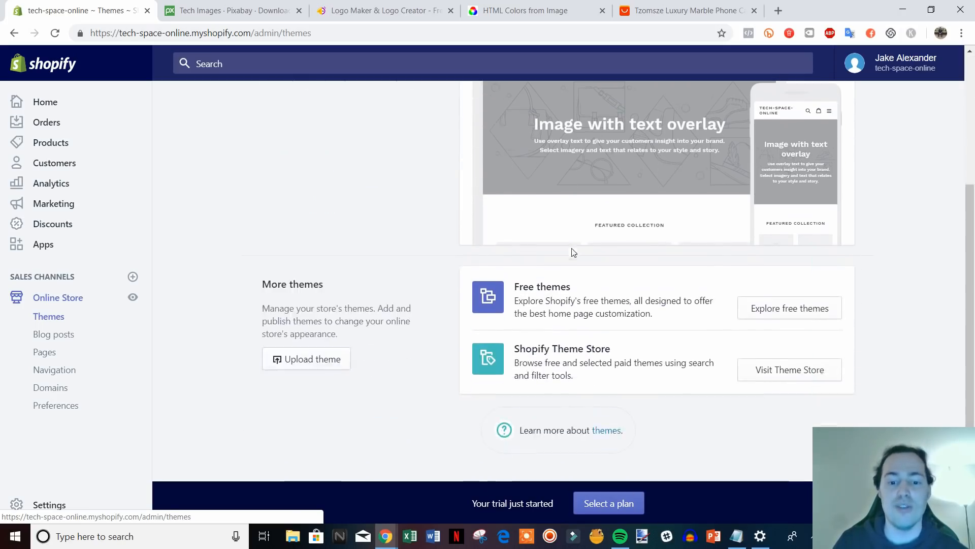
left_click(803, 370)
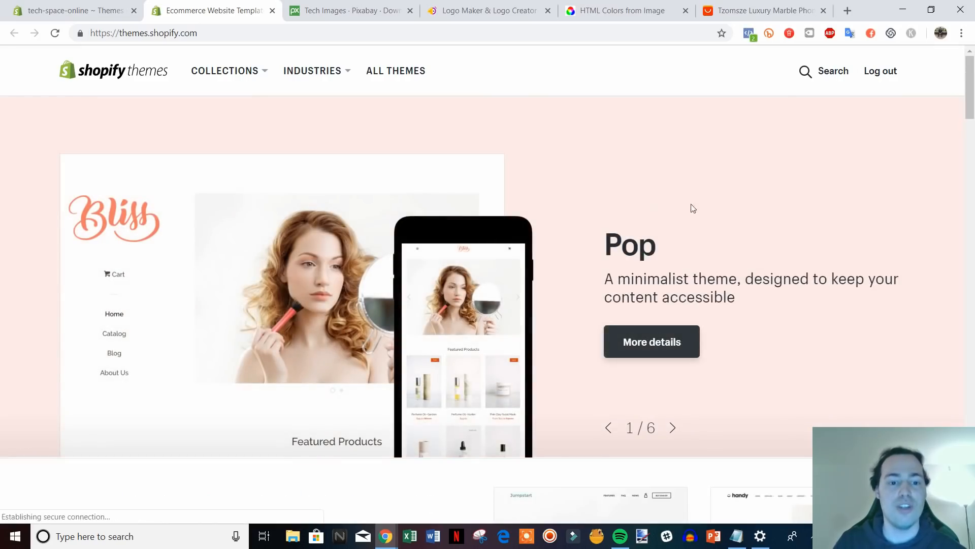
Browse the showcased themes on the Shopify Theme Store.
scroll(751, 210, "down", 12)
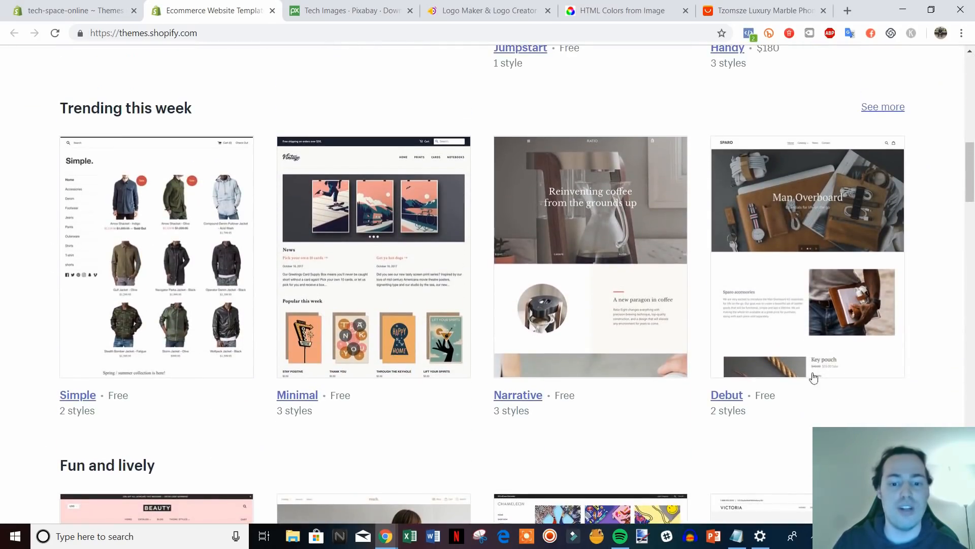
scroll(386, 320, "down", 7)
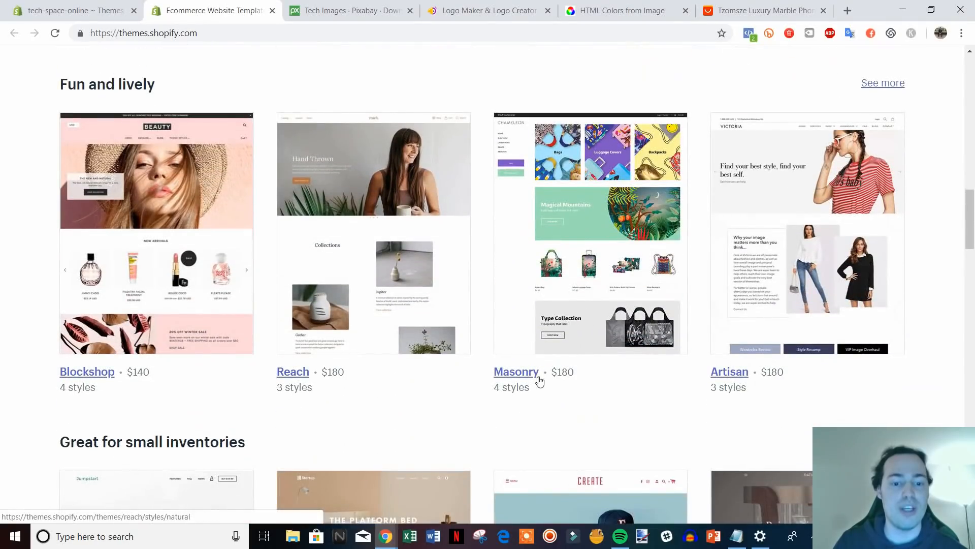
mouse_move(973, 234)
left_mouse_down()
mouse_move(972, 249)
mouse_move(973, 239)
left_mouse_up()
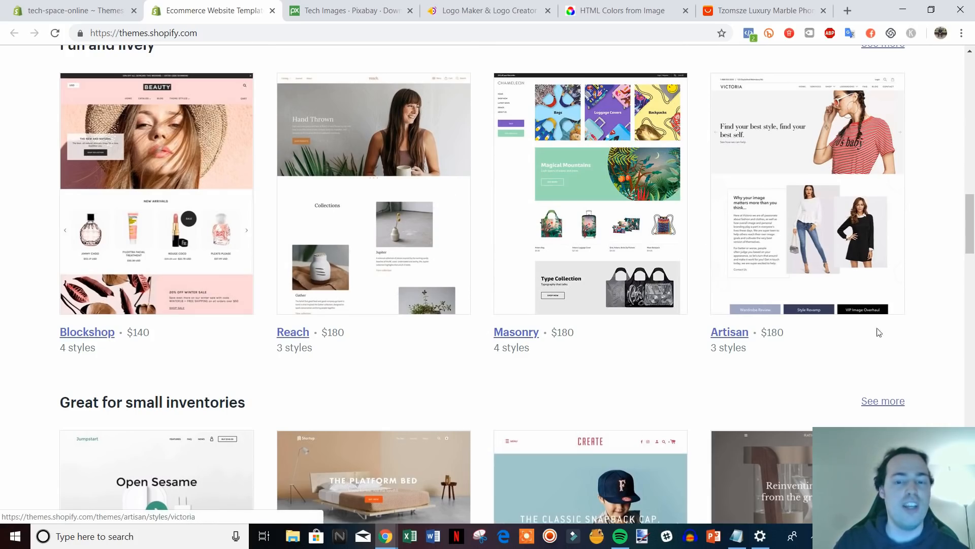
scroll(908, 318, "down", 1)
scroll(908, 317, "down", 10)
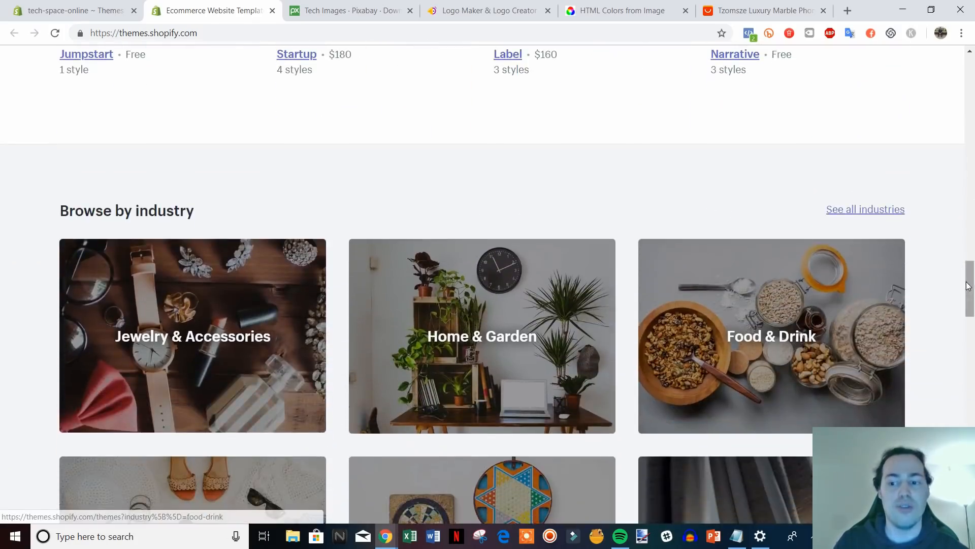
left_click_drag(968, 305, 964, 105)
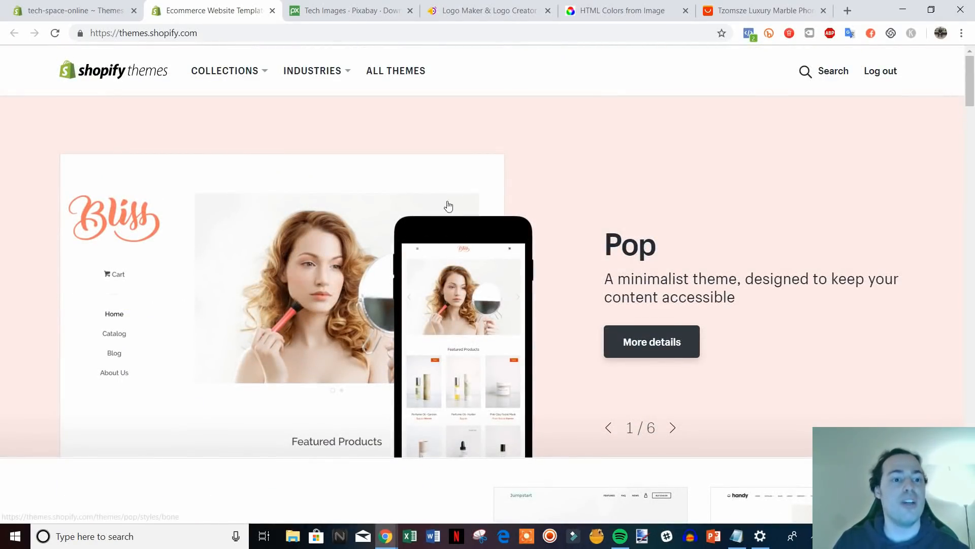
scroll(459, 232, "down", 3)
Compare the store's Themes admin page against the Theme Store listing.
left_click(71, 12)
scroll(677, 281, "up", 4)
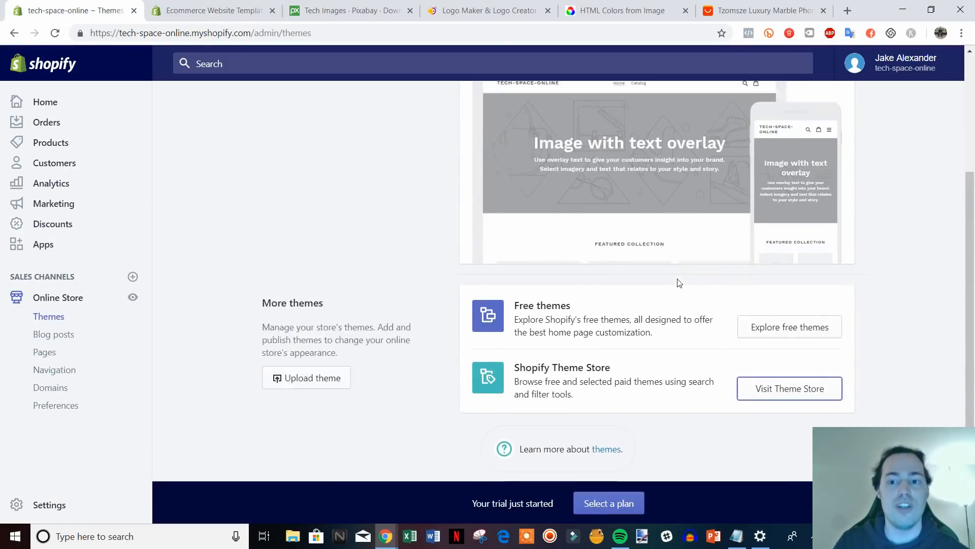
left_click(214, 11)
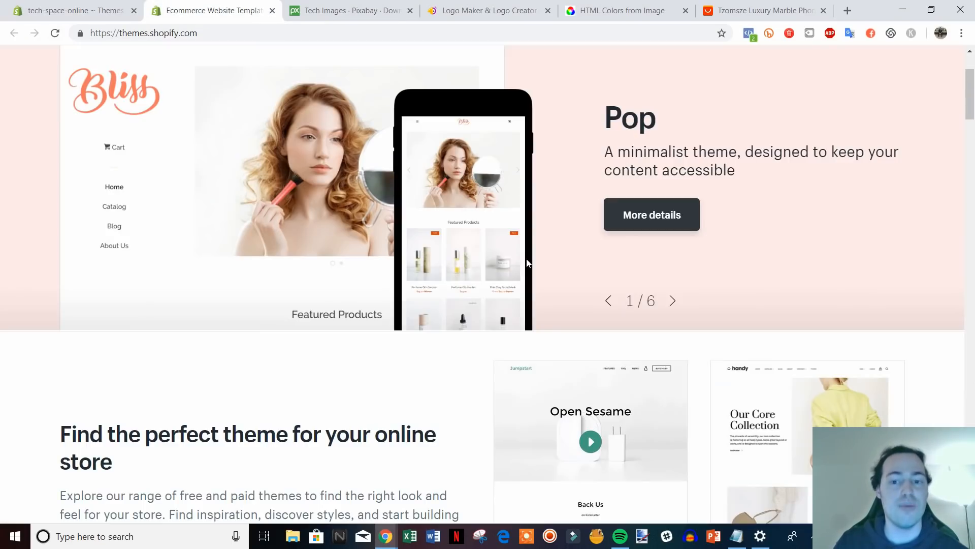
scroll(921, 218, "down", 5)
scroll(920, 217, "down", 4)
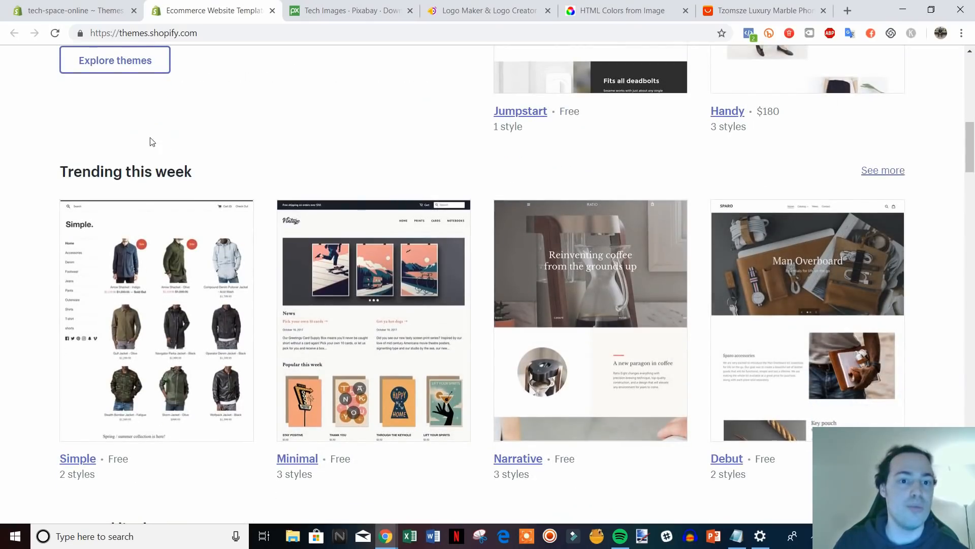
scroll(399, 296, "down", 2)
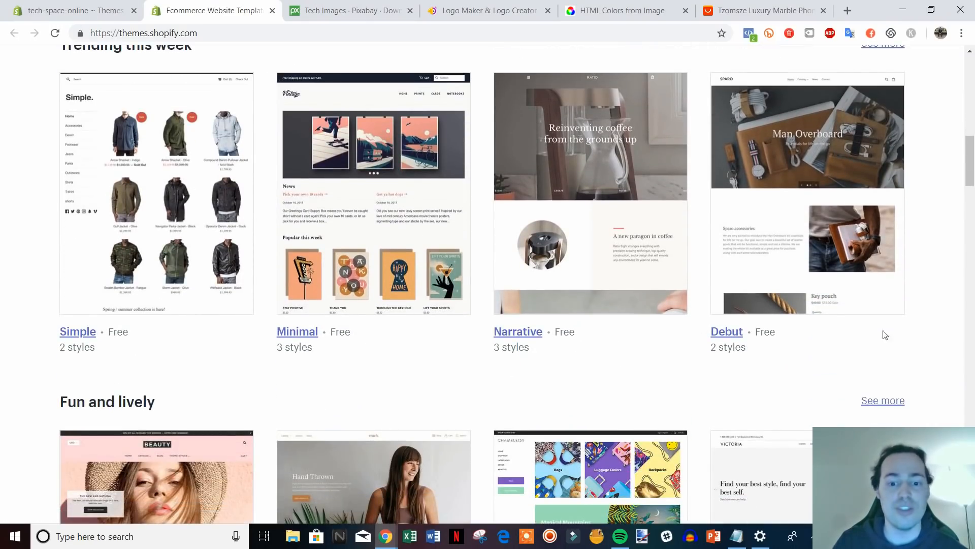
left_click(49, 10)
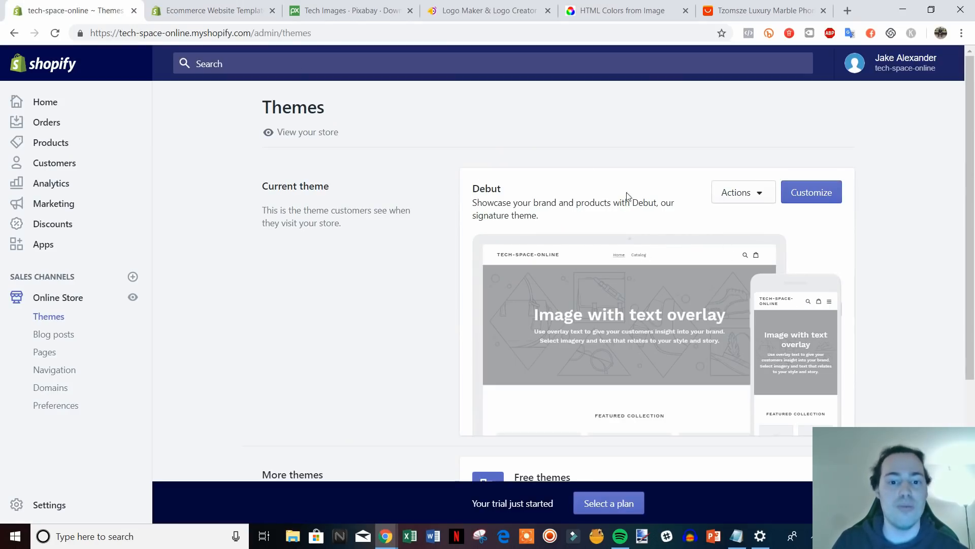
left_click(213, 10)
scroll(918, 331, "down", 1)
scroll(348, 208, "up", 1)
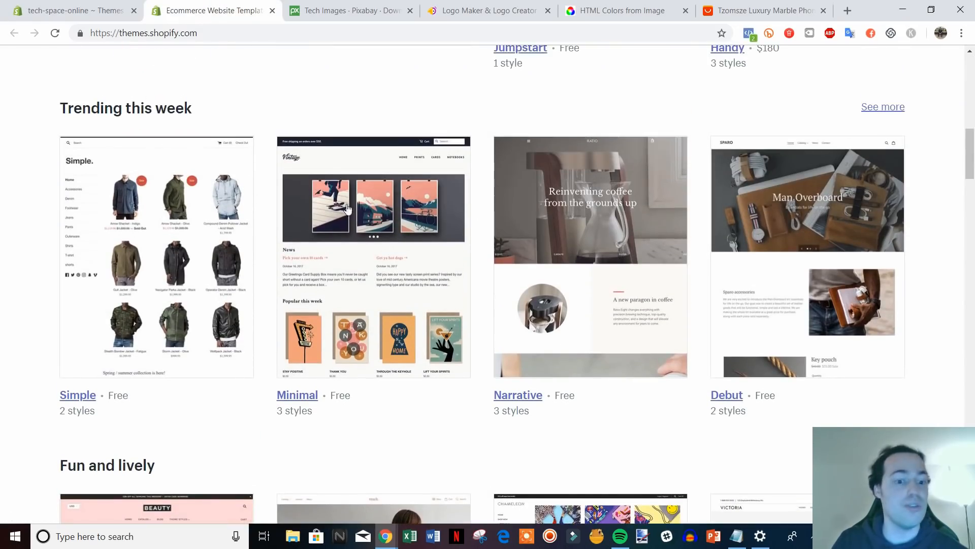
Open the Minimal theme's details page and add it to the store.
left_click(297, 395)
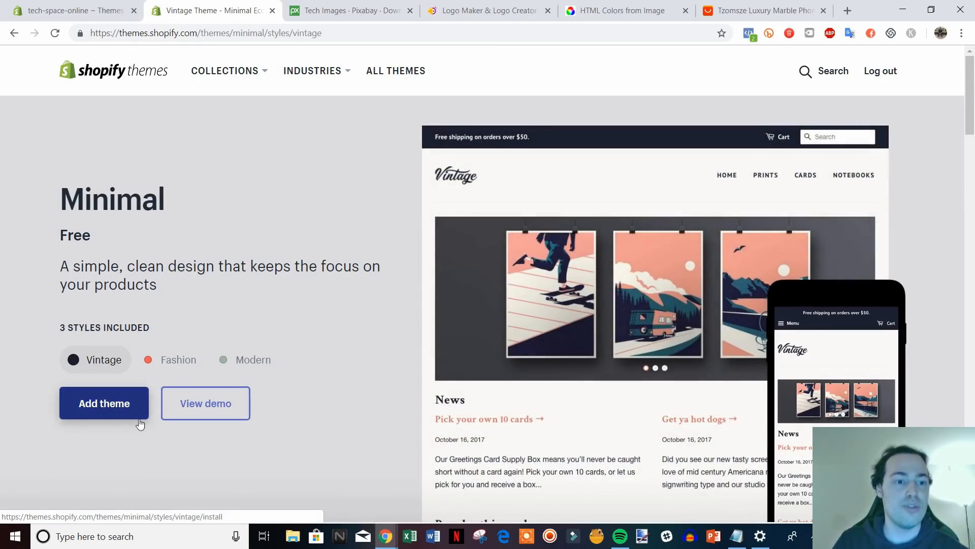
left_click(139, 419)
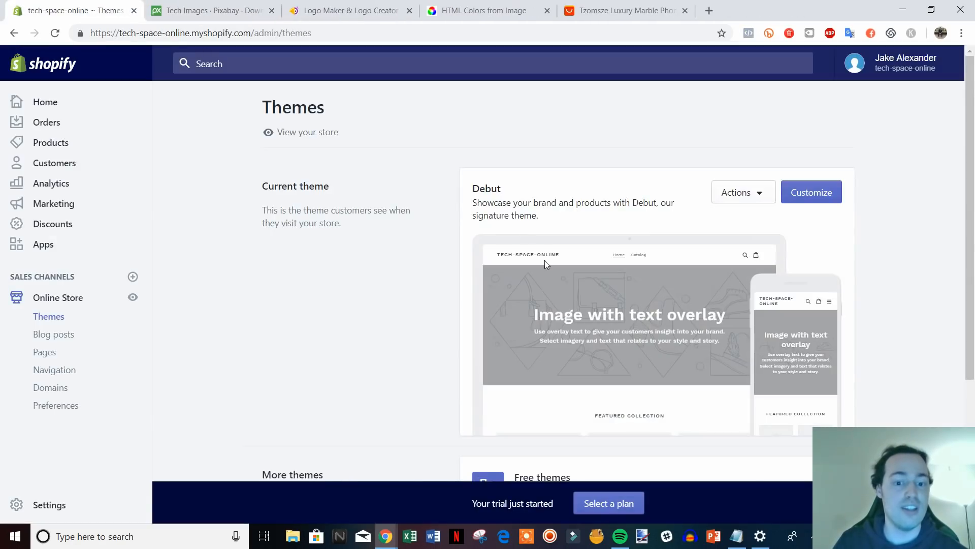
scroll(545, 260, "down", 4)
scroll(636, 340, "up", 1)
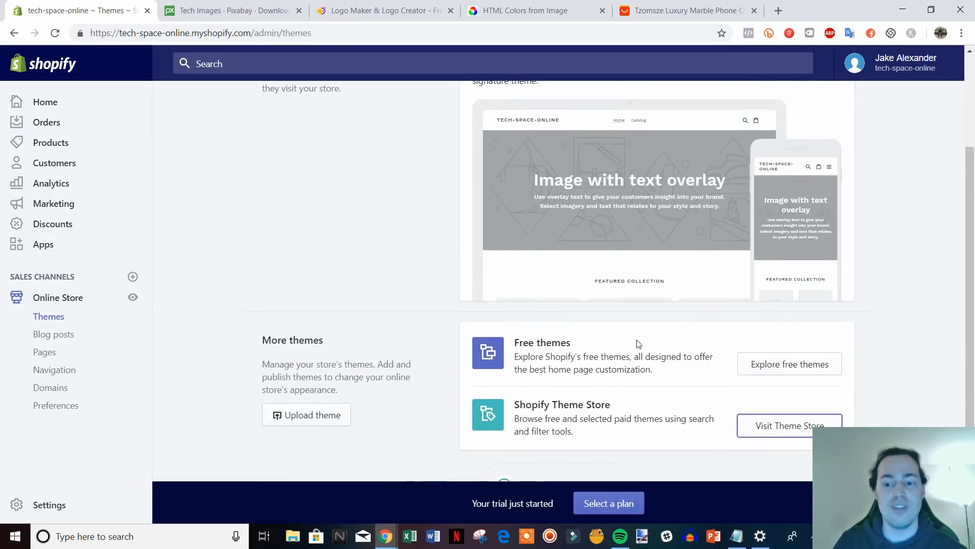
scroll(636, 339, "up", 3)
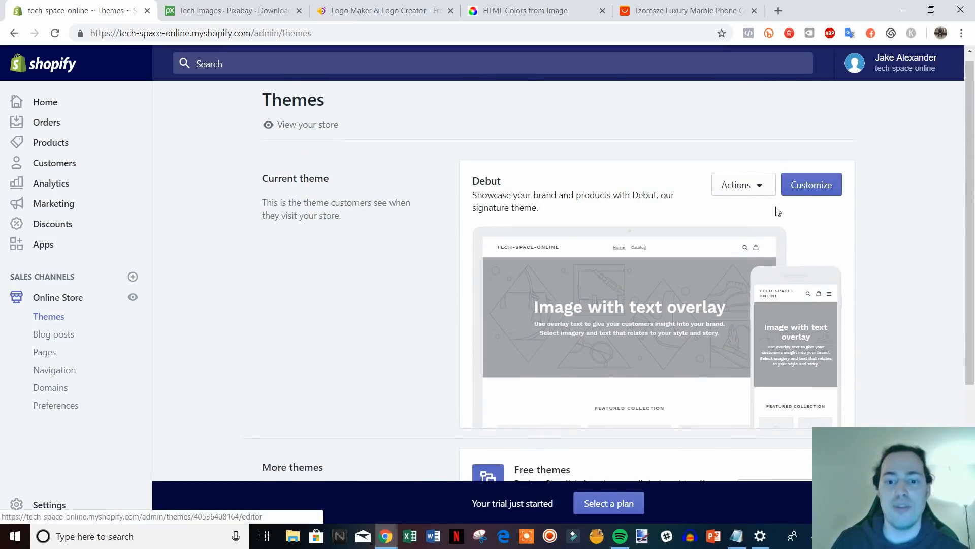
Customize the Debut theme and scroll through the tech-space-online home page preview.
left_click(812, 187)
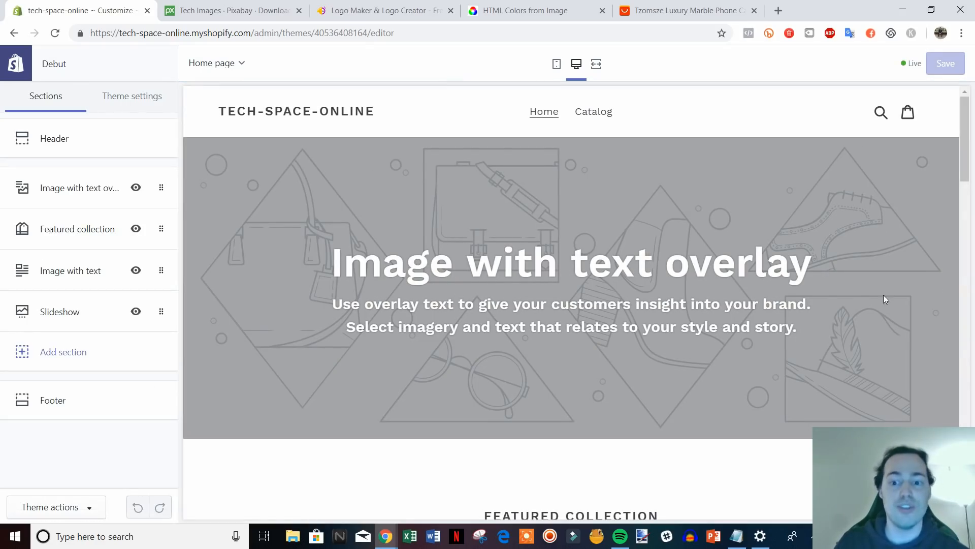
mouse_move(967, 126)
left_mouse_down()
mouse_move(971, 487)
mouse_move(972, 114)
left_mouse_up()
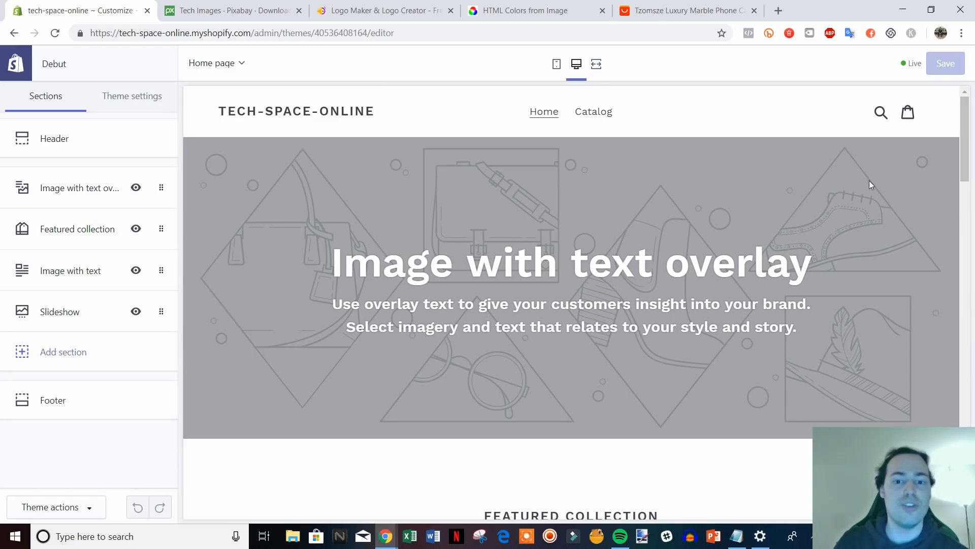
scroll(771, 282, "down", 5)
scroll(769, 304, "up", 5)
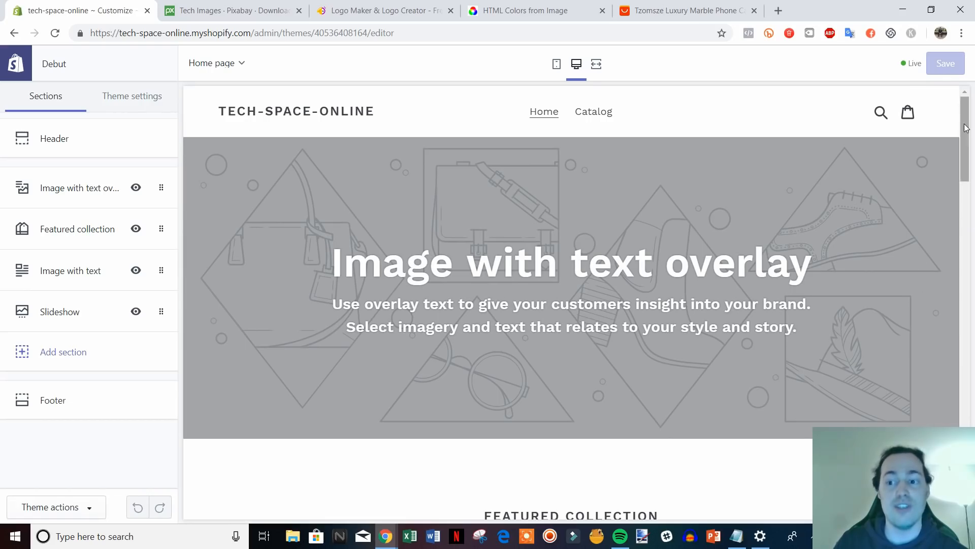
left_click_drag(965, 148, 955, 112)
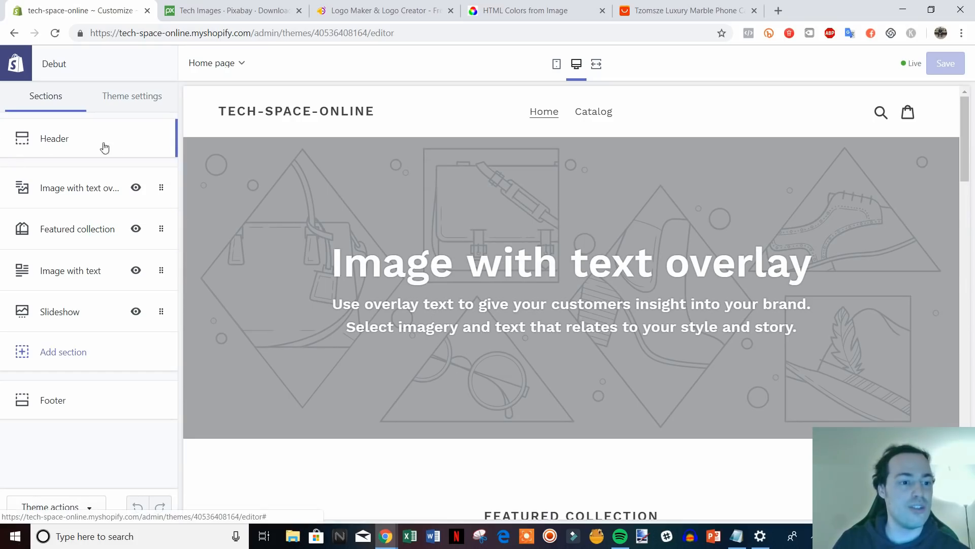
Upload logo_transparent as the header logo and set custom logo width to 160px.
left_click(65, 139)
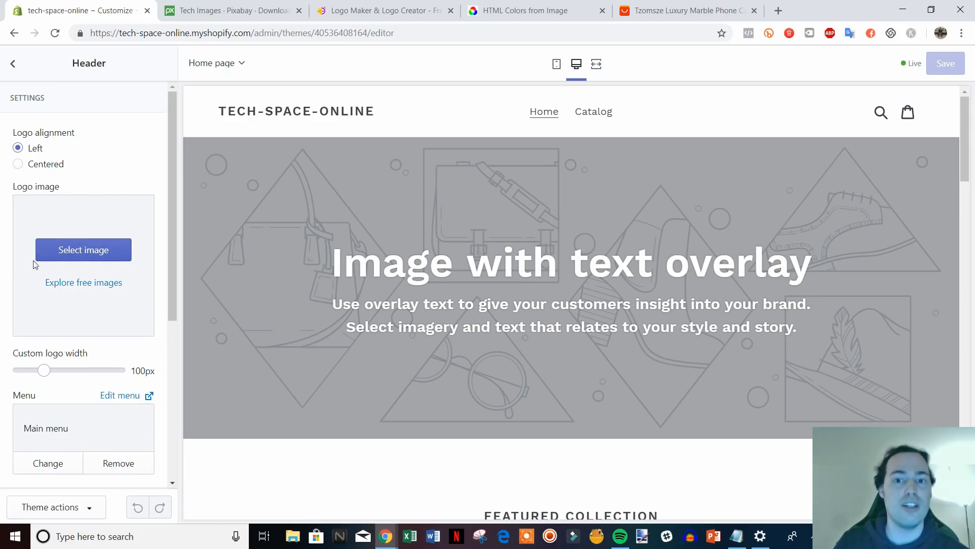
left_click(87, 250)
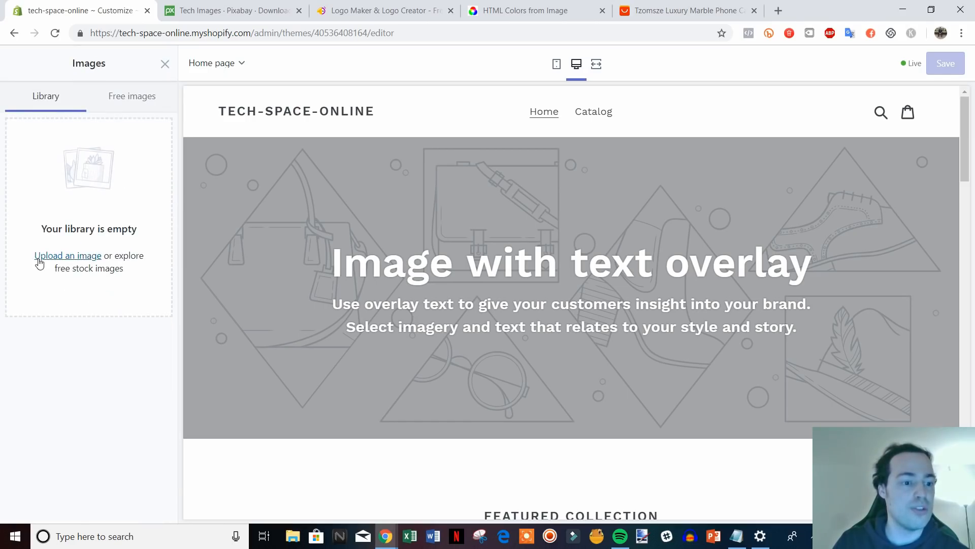
left_click(50, 258)
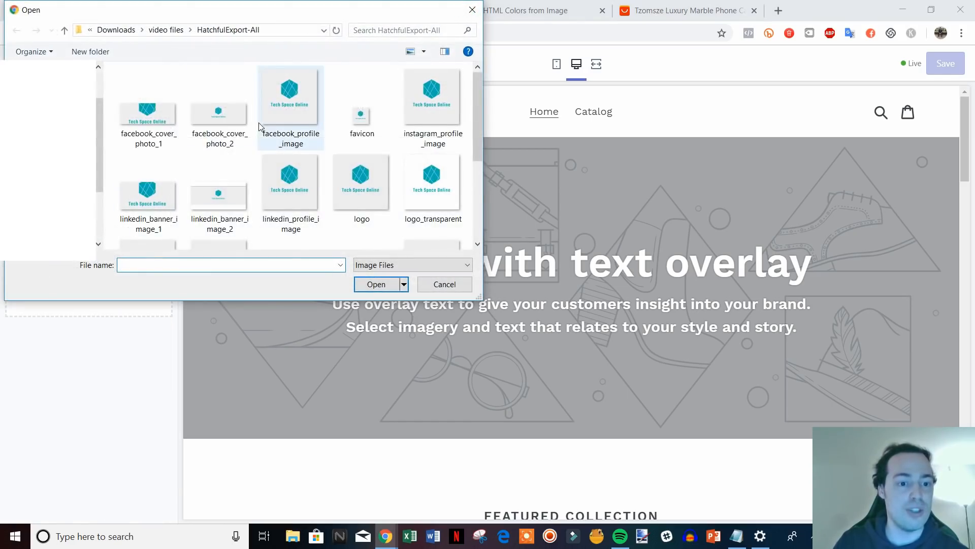
scroll(215, 128, "down", 1)
scroll(214, 128, "up", 1)
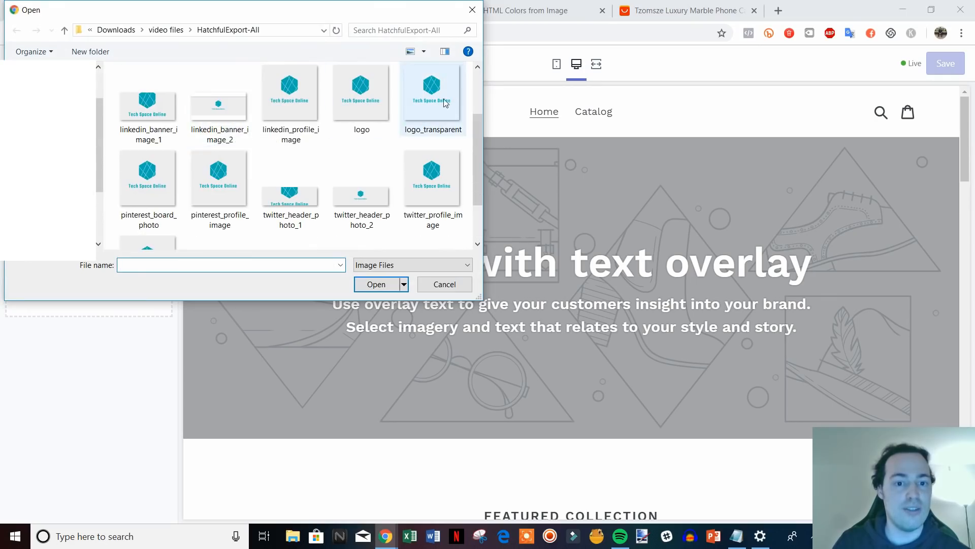
double_click(444, 104)
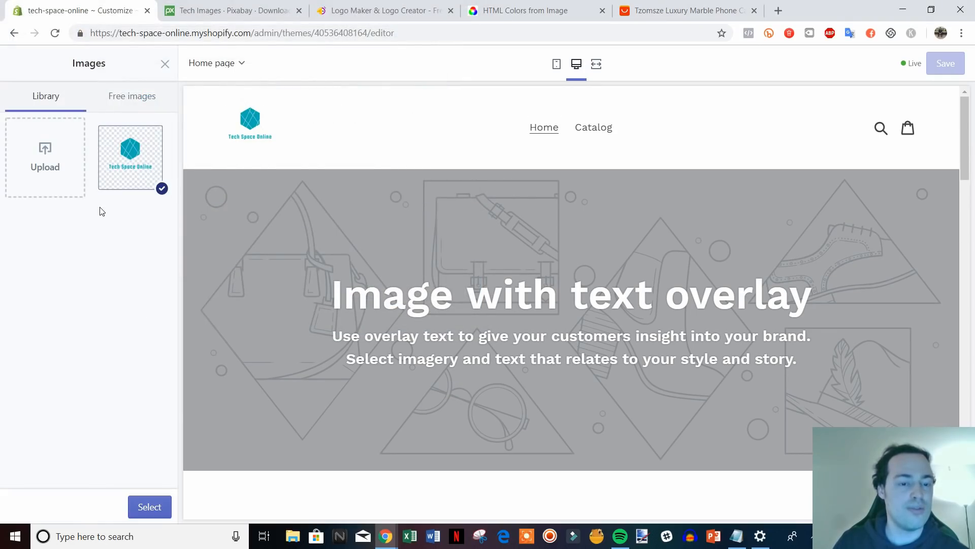
left_click(150, 506)
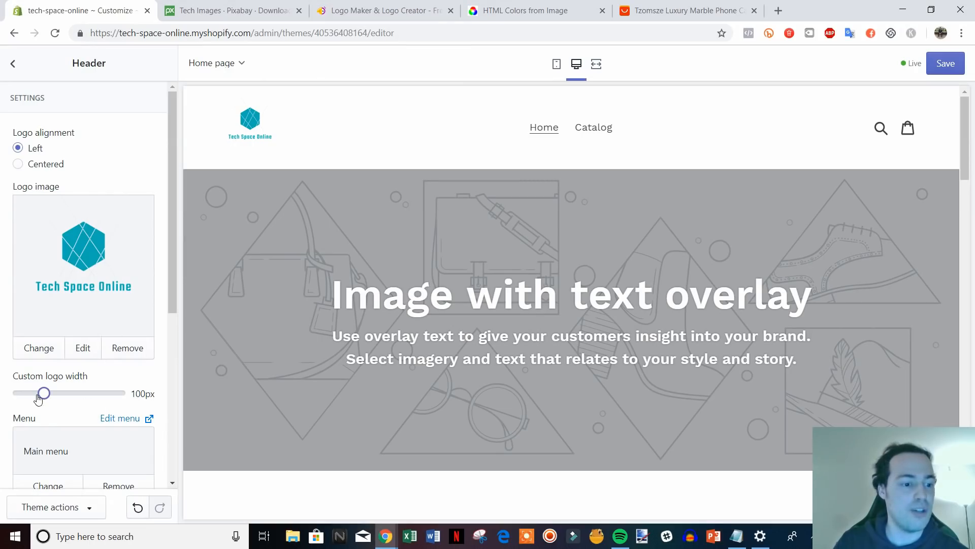
left_click_drag(45, 395, 73, 395)
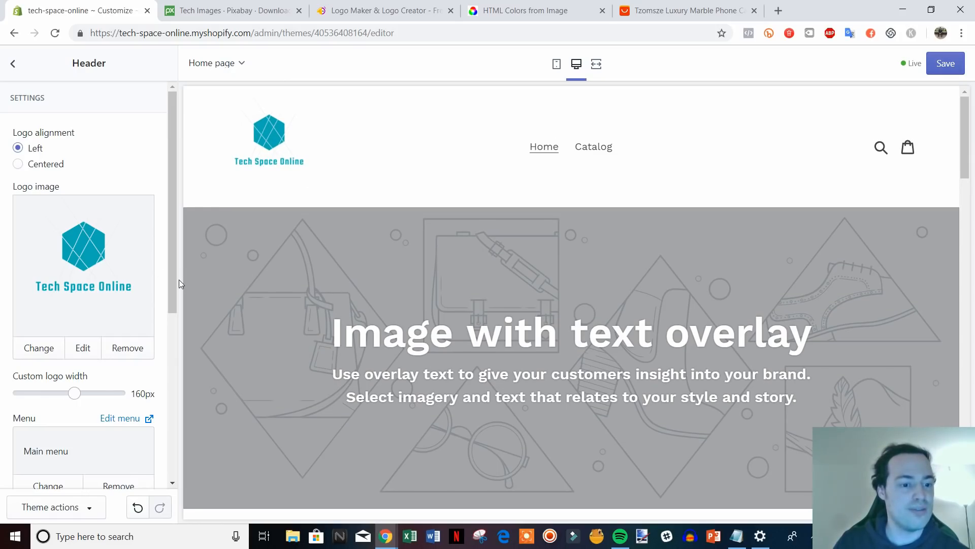
left_click_drag(173, 280, 157, 398)
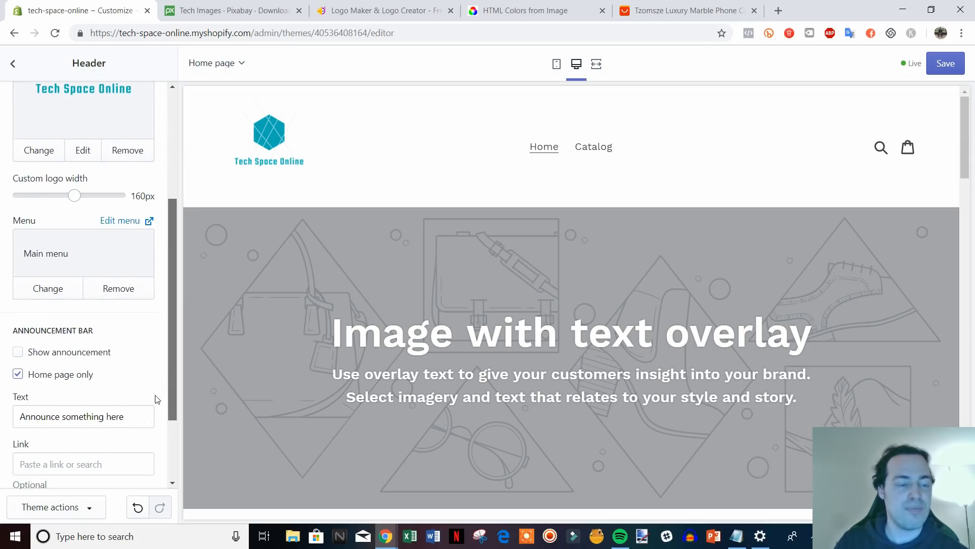
Show the announcement bar reading 'Free Shipping On All Orders Storewide!'.
left_click(61, 354)
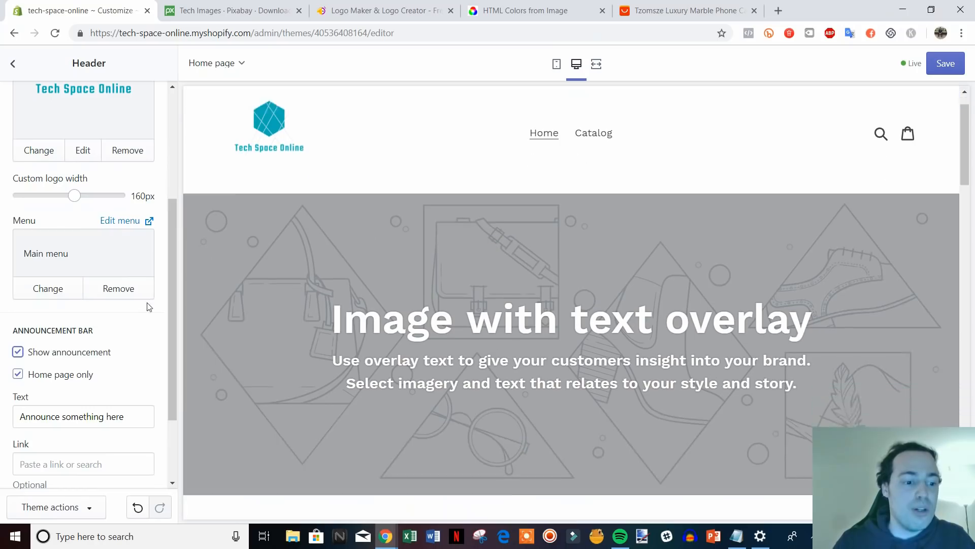
scroll(157, 307, "up", 1)
scroll(123, 390, "down", 3)
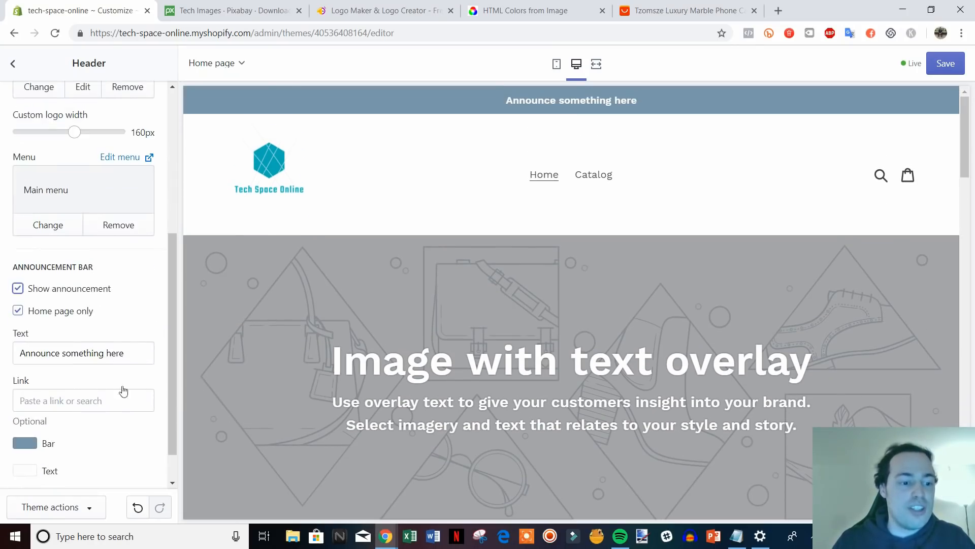
left_click_drag(137, 356, 1, 363)
type("Fr")
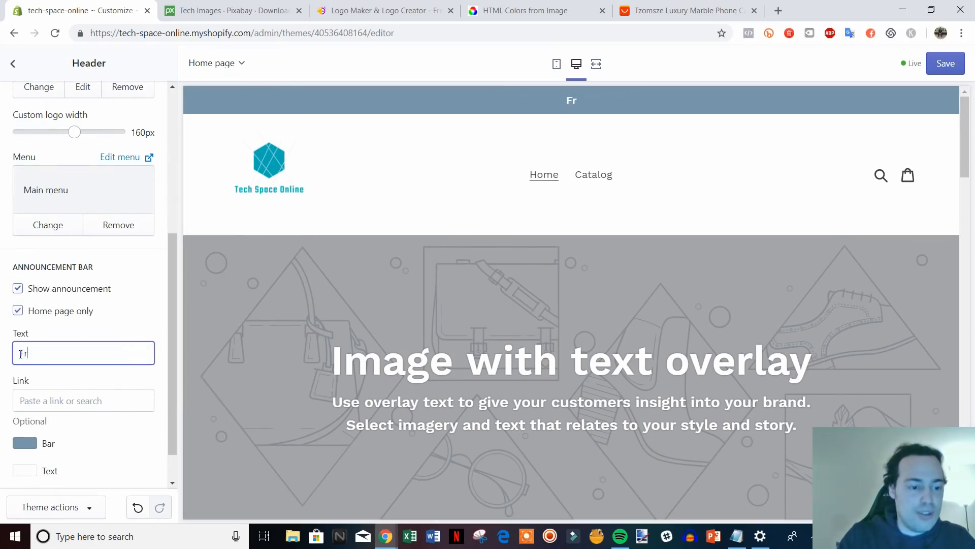
type("ee Shipping On AL")
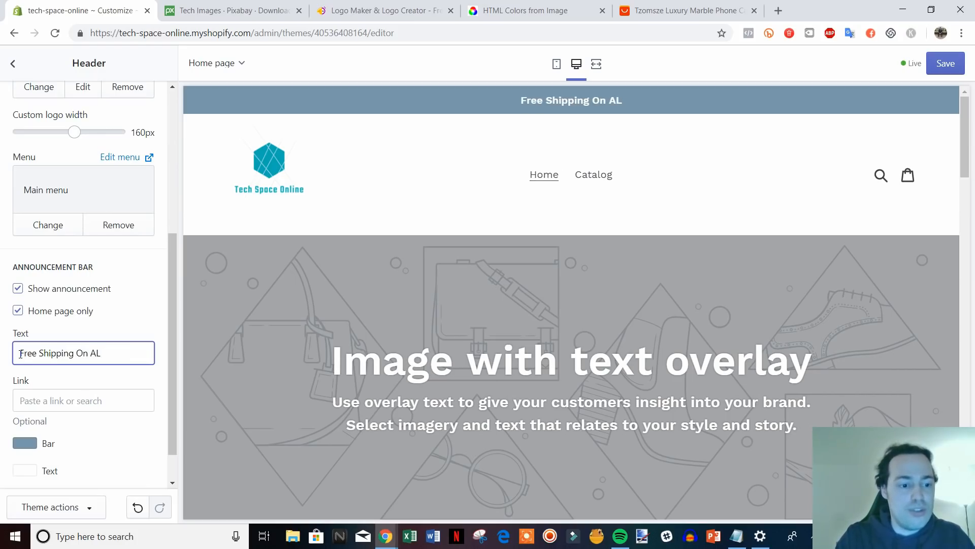
key("BackSpace")
type("ll Orders")
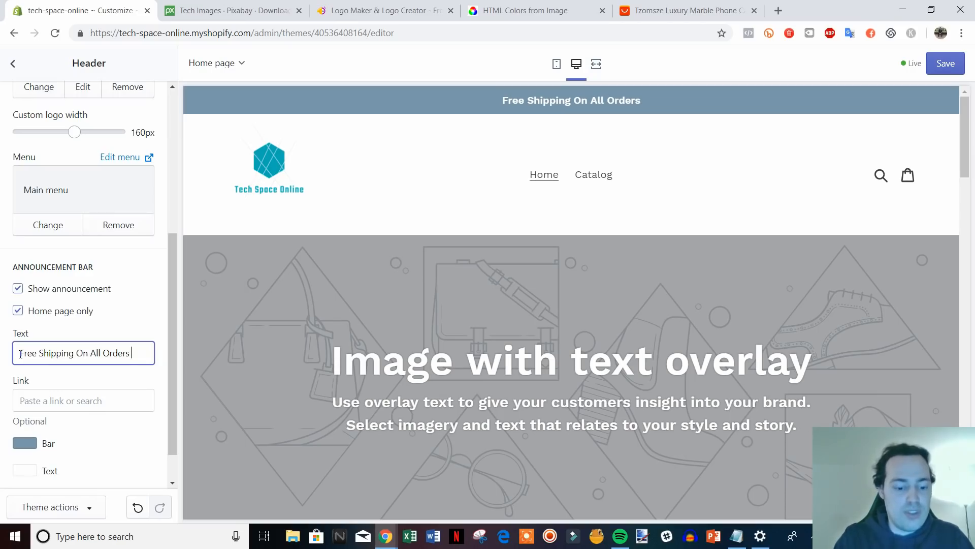
type(" Storewide!")
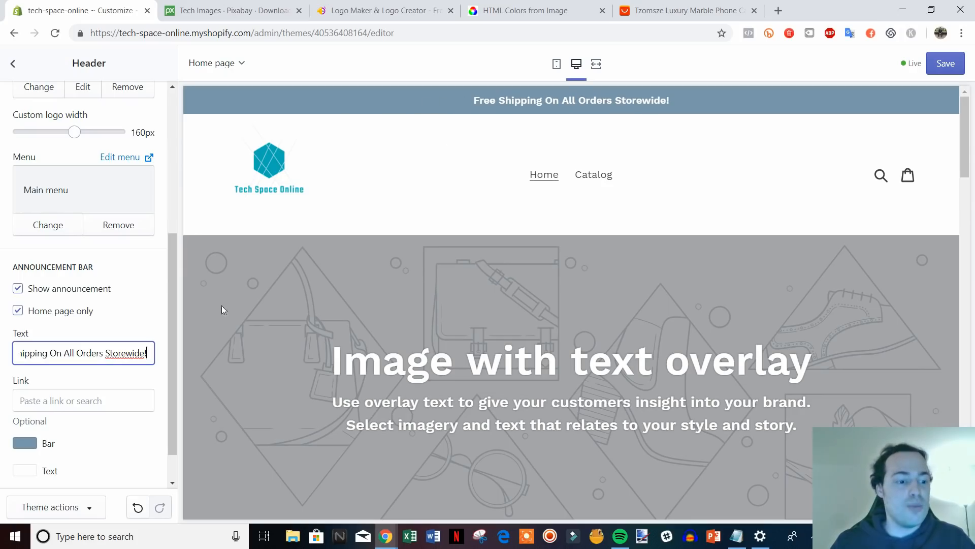
Change the announcement bar colour to brighter blue #489FD1.
scroll(96, 322, "down", 1)
left_click(31, 402)
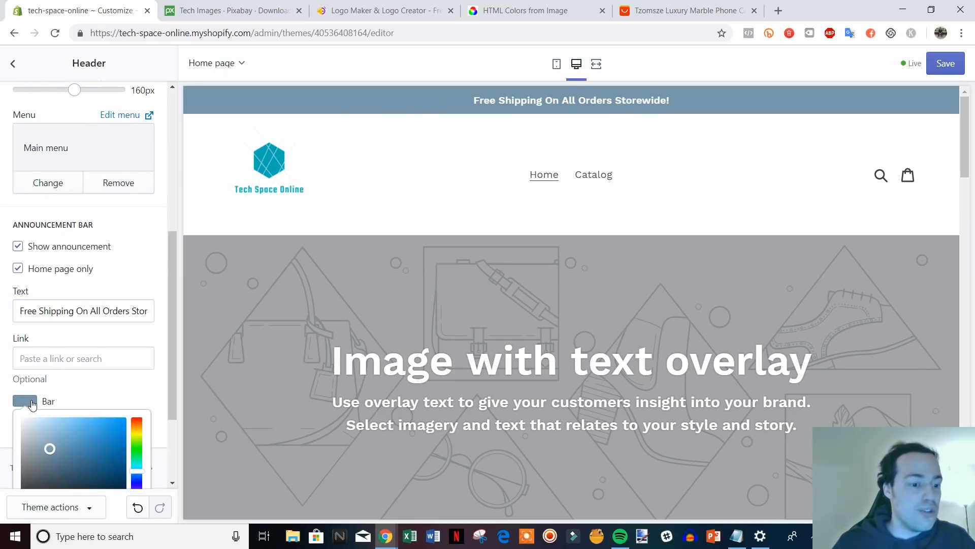
left_click_drag(172, 388, 174, 425)
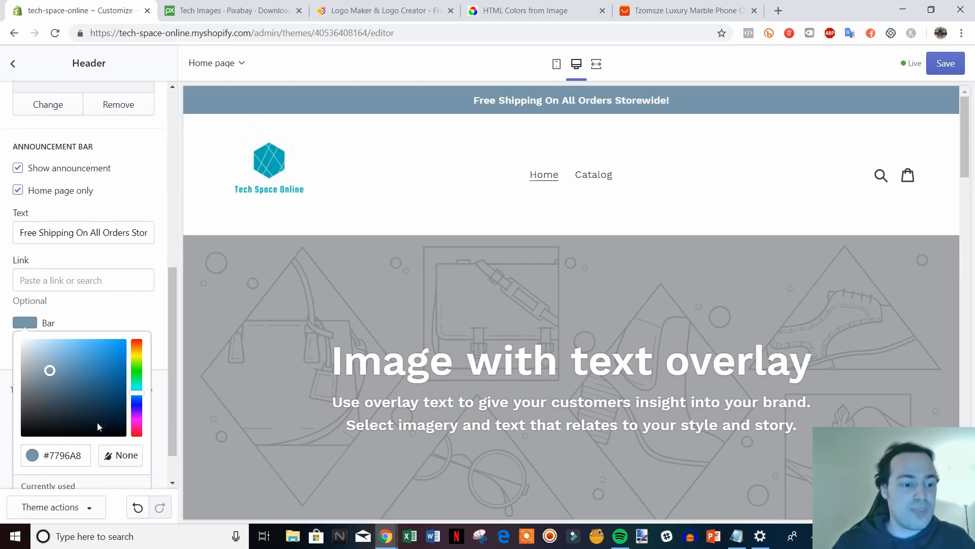
mouse_move(107, 407)
left_mouse_down()
mouse_move(77, 355)
mouse_move(87, 353)
left_mouse_up()
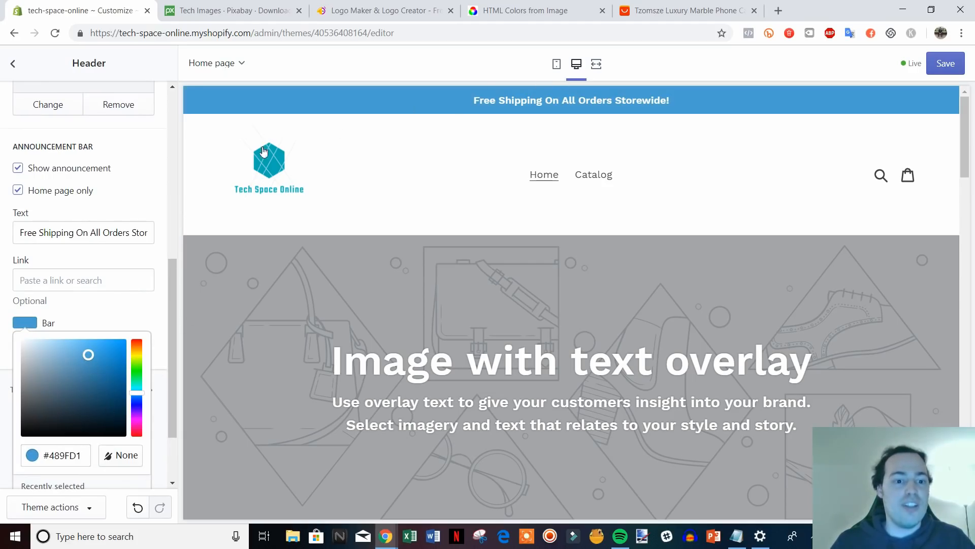
Copy the logo's teal colour code 00ADB5 from HTML Color Codes and return to Shopify.
left_click(530, 10)
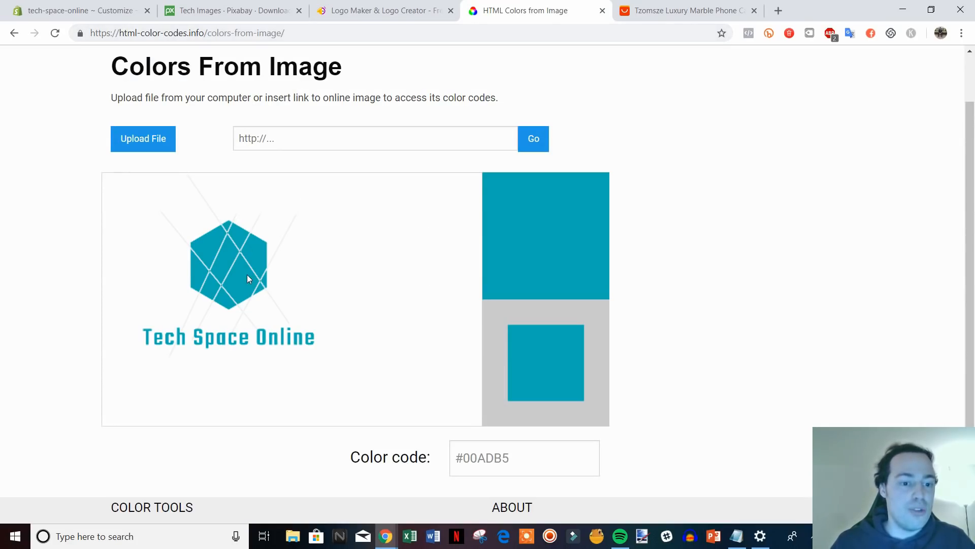
left_click_drag(510, 458, 463, 462)
key("ctrl+c")
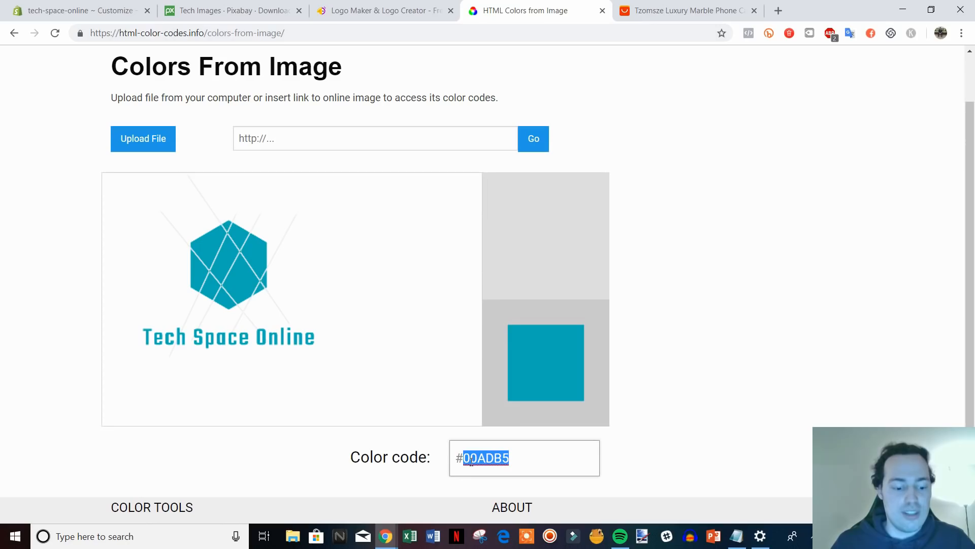
left_click(94, 4)
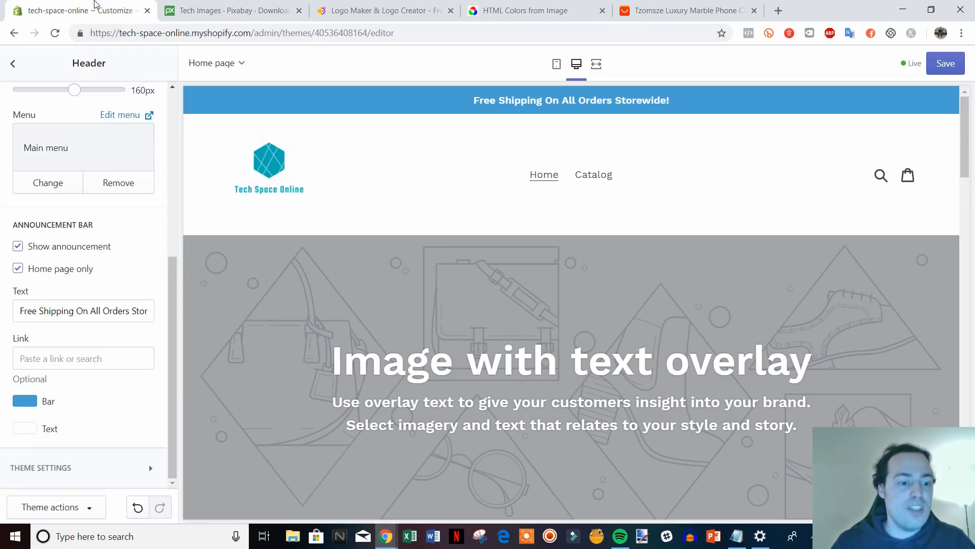
Replace the announcement bar colour 489FD1 with the logo teal 00ADB5.
left_click(18, 403)
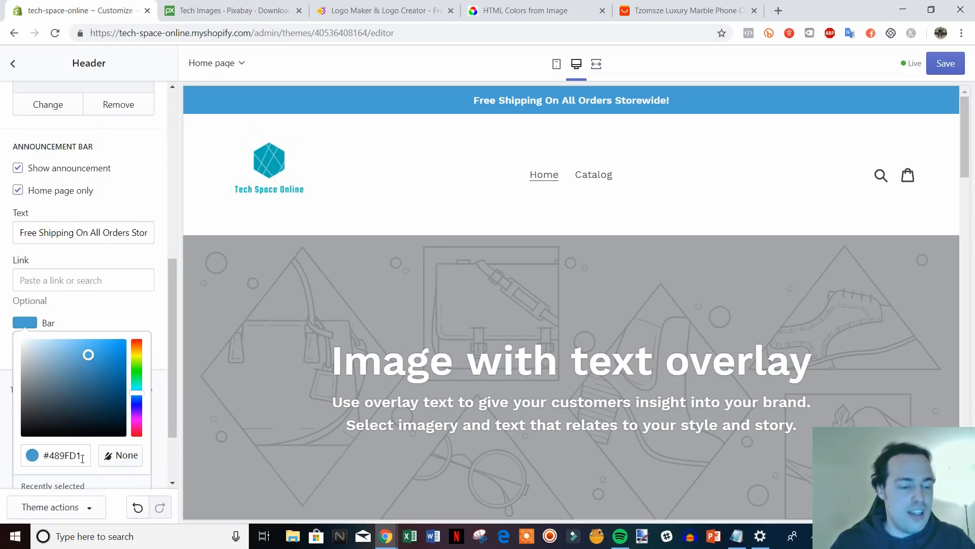
left_click_drag(83, 459, 53, 460)
key("ctrl+v")
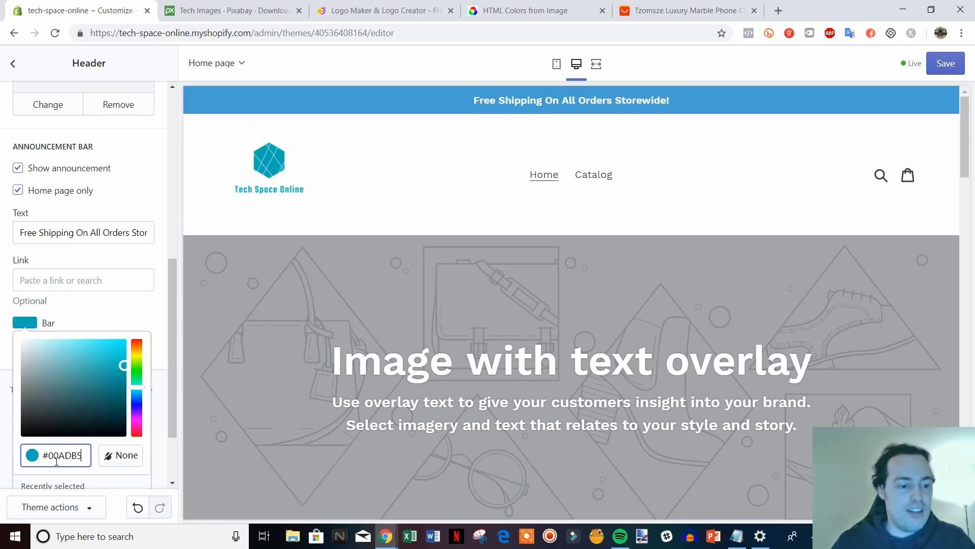
left_click(165, 352)
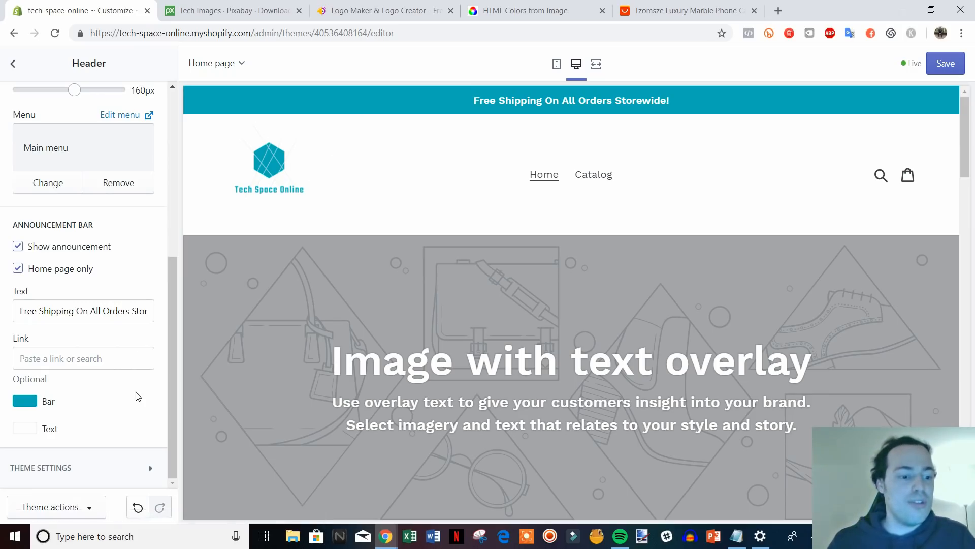
Compare the teal bar against the logo on the logo maker site.
scroll(137, 397, "up", 6)
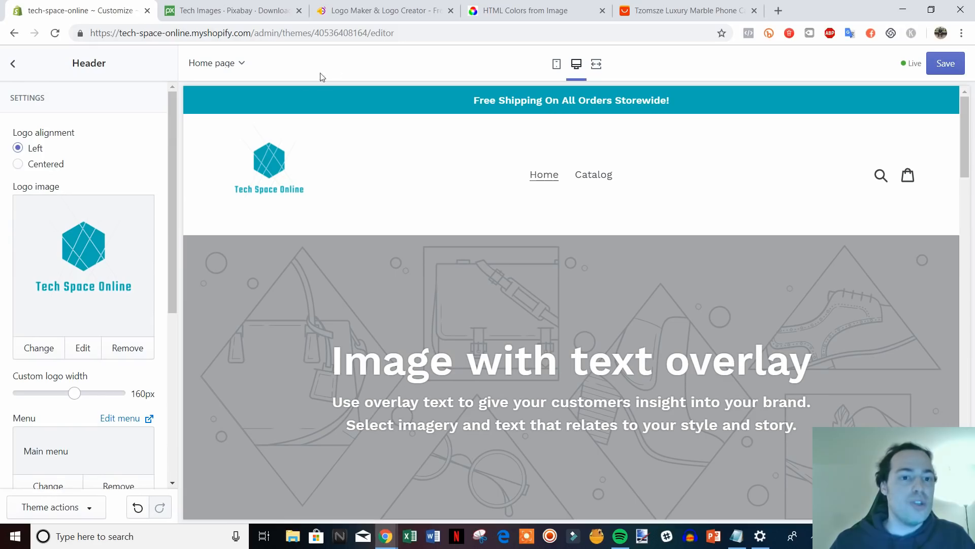
left_click(370, 10)
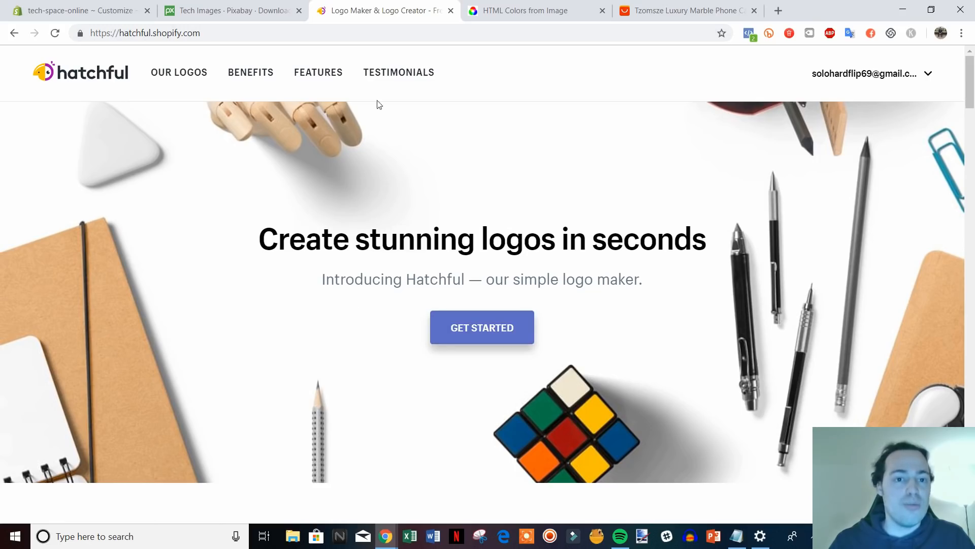
left_click(116, 7)
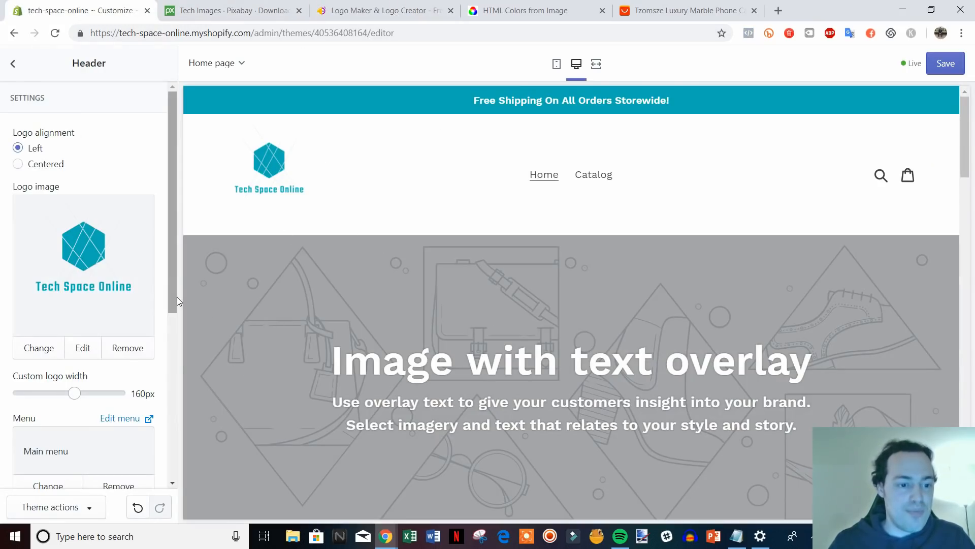
left_click_drag(173, 295, 155, 432)
scroll(155, 433, "down", 2)
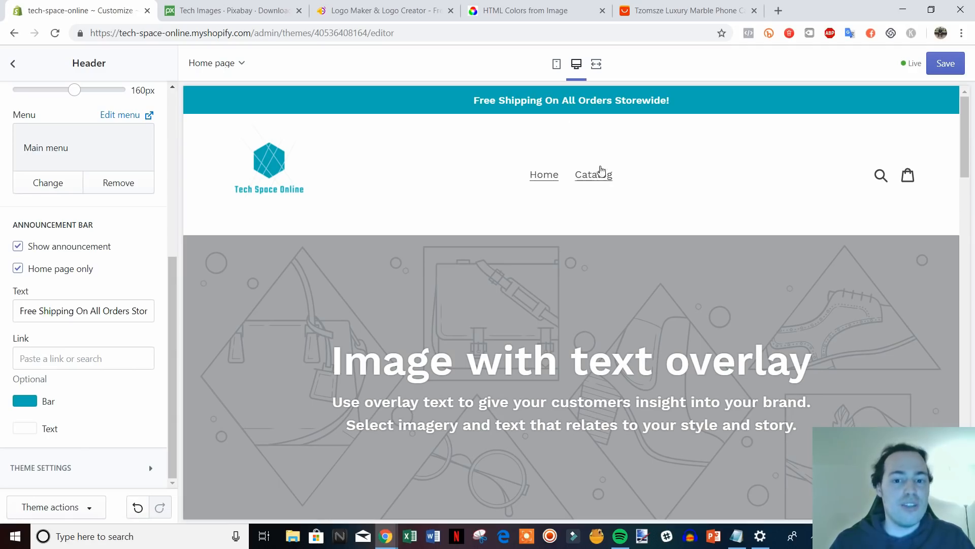
Link the announcement bar to the copied Catalog (collections/all) address.
right_click(593, 175)
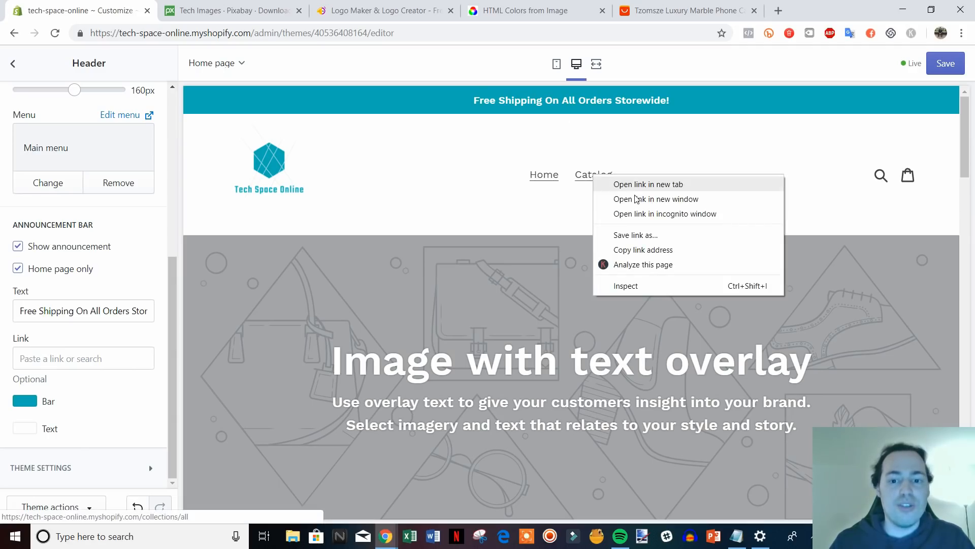
right_click(584, 176)
left_click(647, 250)
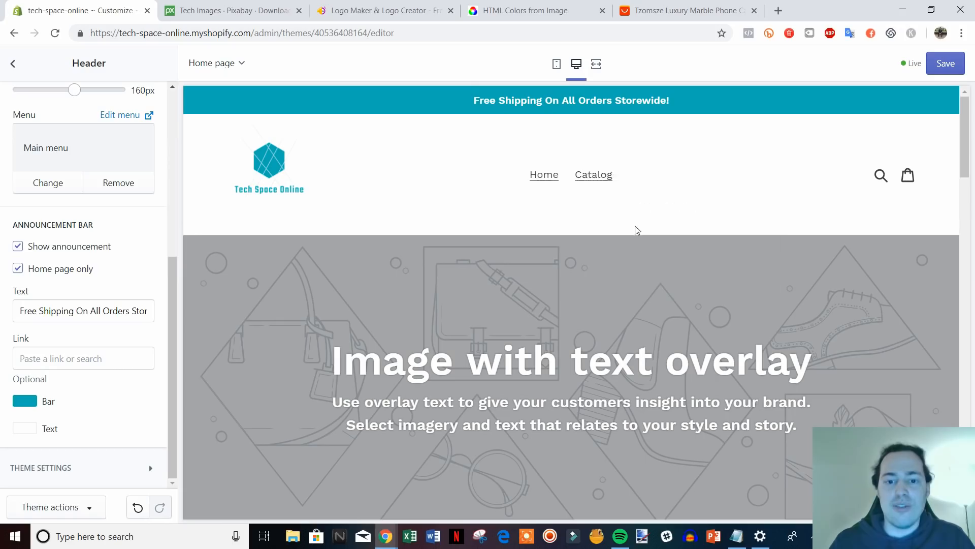
left_click(39, 364)
type("https://tech-space-online.myshopify.com/collections/all")
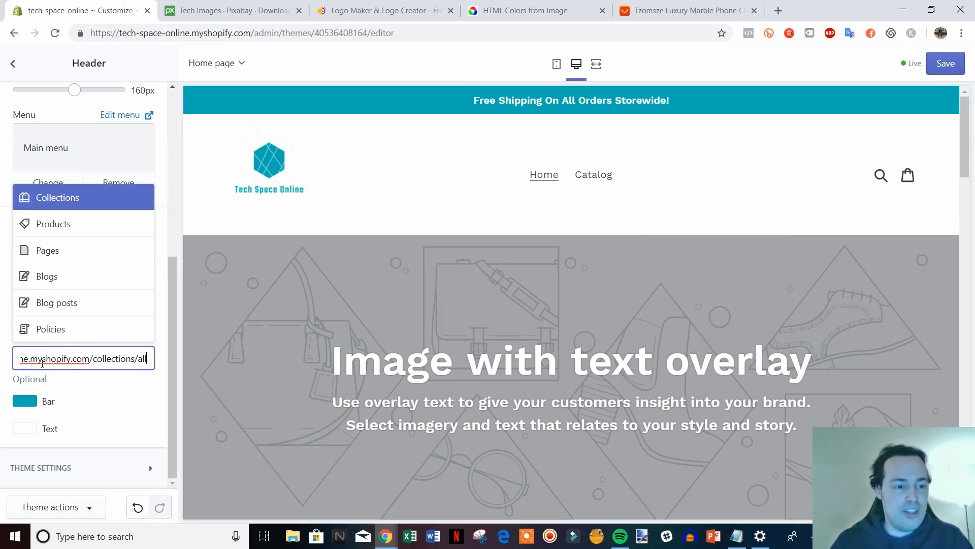
left_click(131, 305)
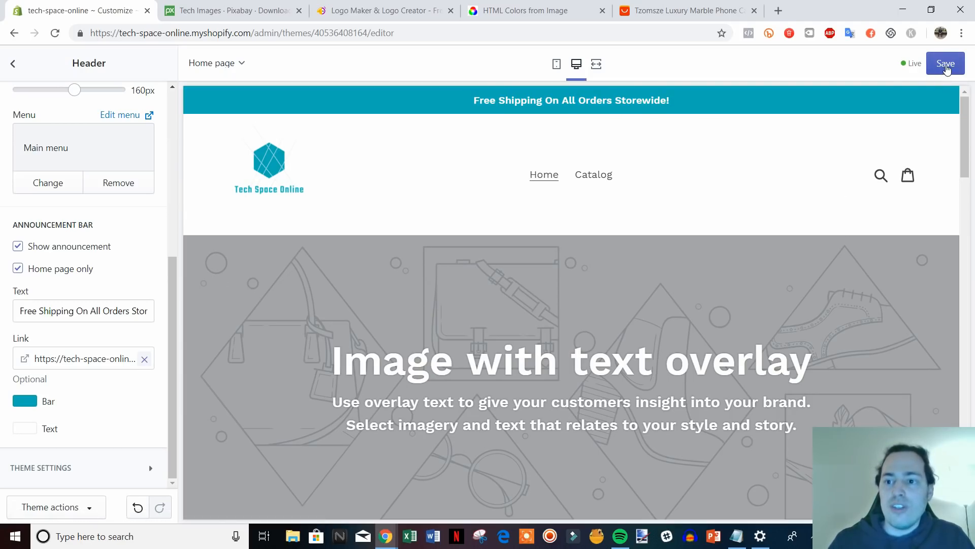
Save the theme and go back to the homepage sections list.
left_click(947, 67)
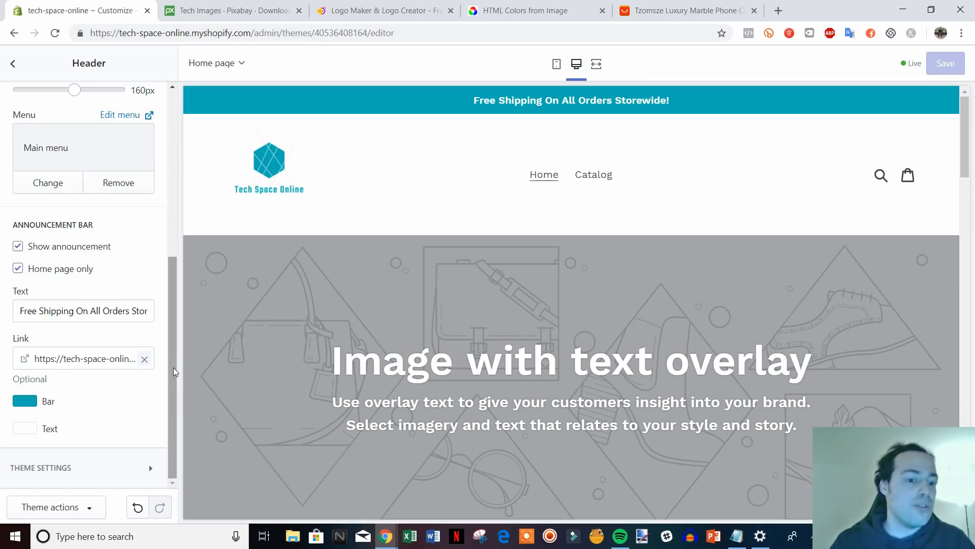
left_click_drag(173, 367, 172, 204)
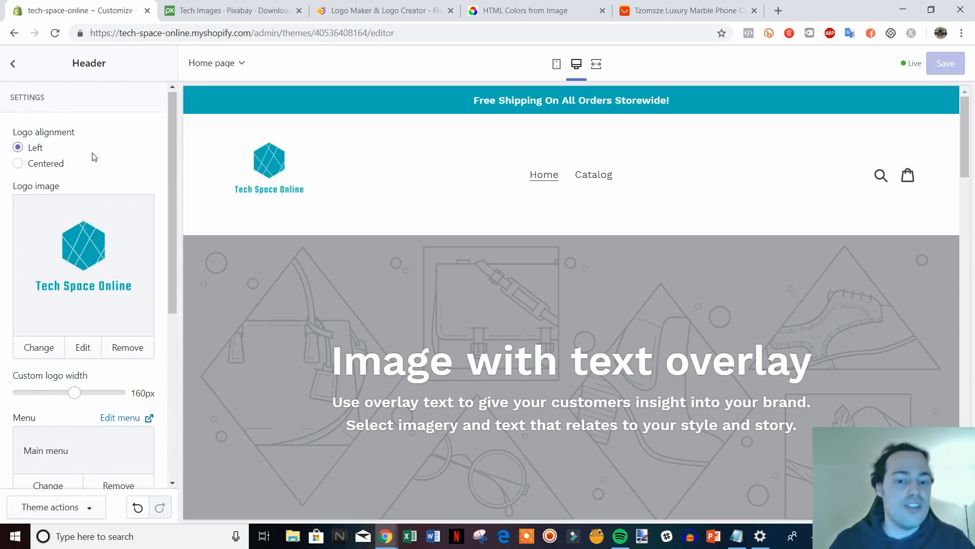
left_click(13, 66)
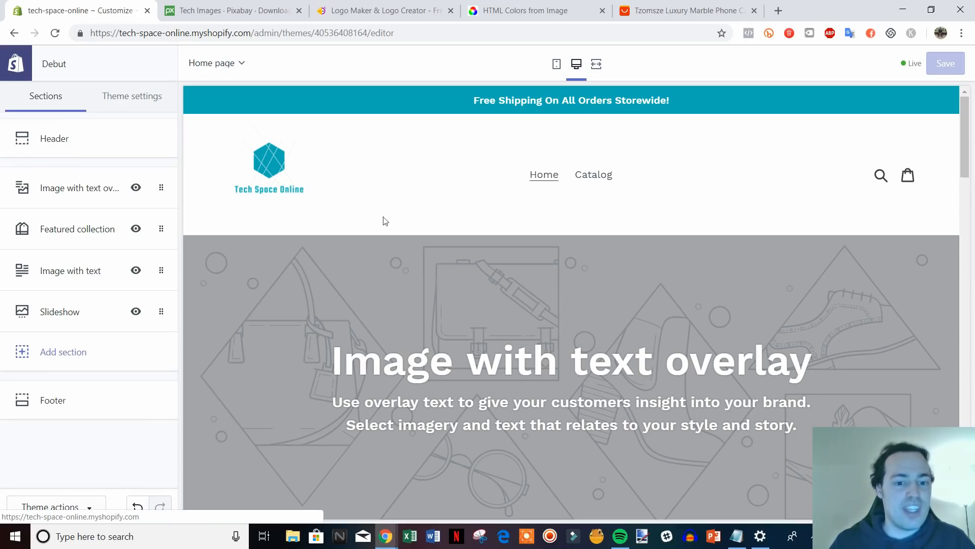
scroll(881, 351, "down", 1)
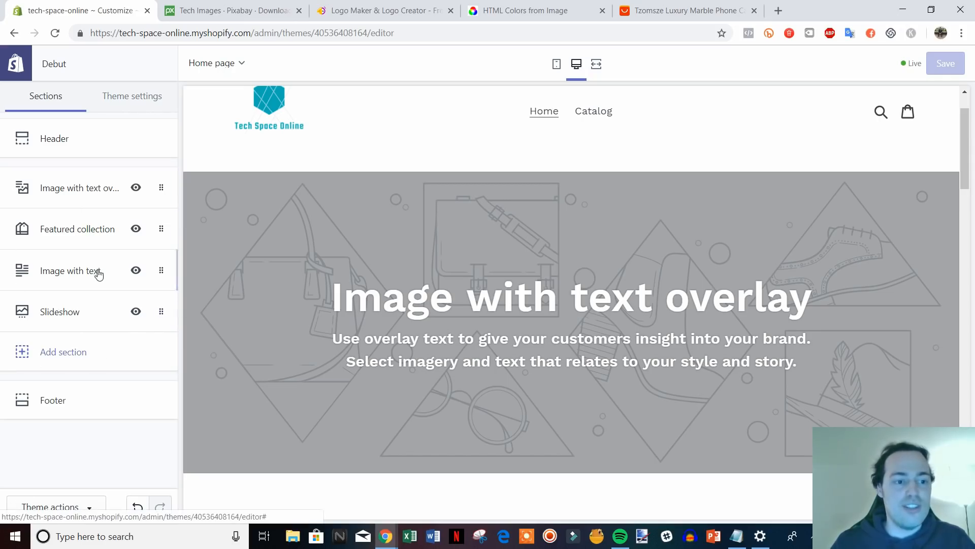
scroll(601, 225, "down", 5)
scroll(675, 250, "up", 7)
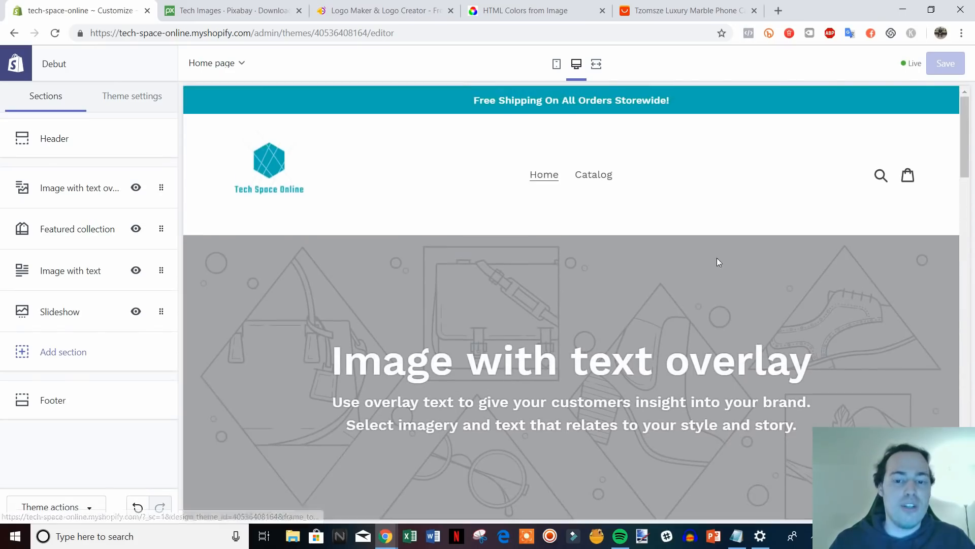
mouse_move(962, 150)
left_mouse_down()
mouse_move(963, 450)
mouse_move(971, 132)
mouse_move(972, 151)
left_mouse_up()
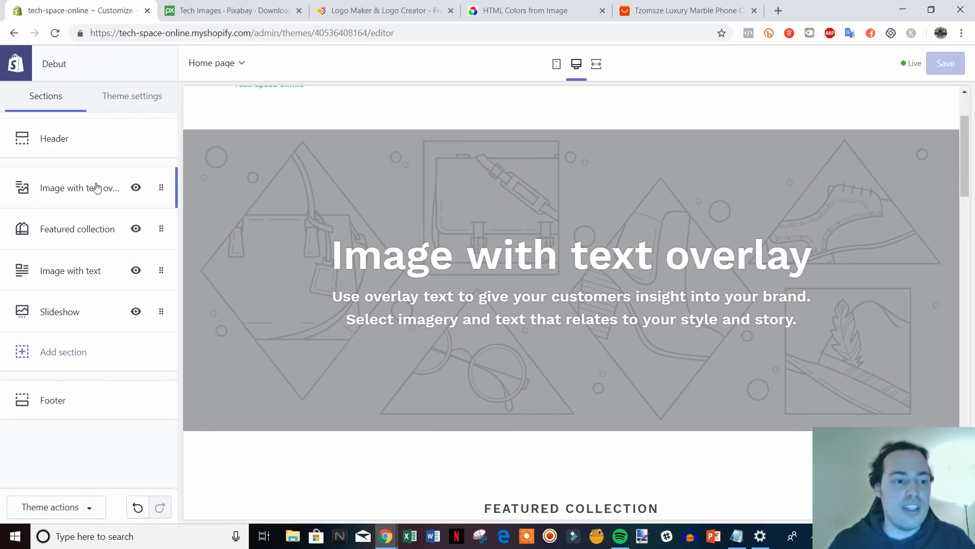
Upload the laptop photo as the Image with text overlay section's picture.
left_click(81, 188)
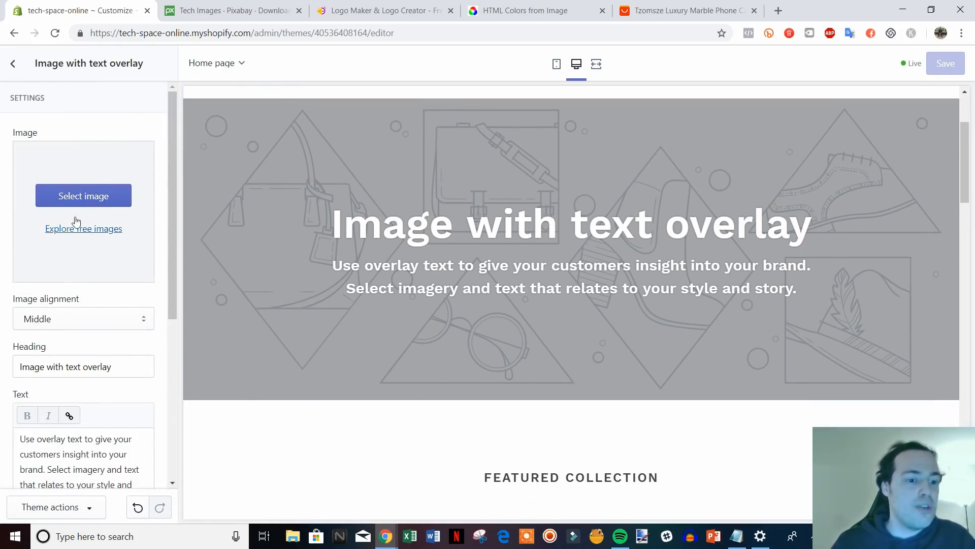
left_click(81, 195)
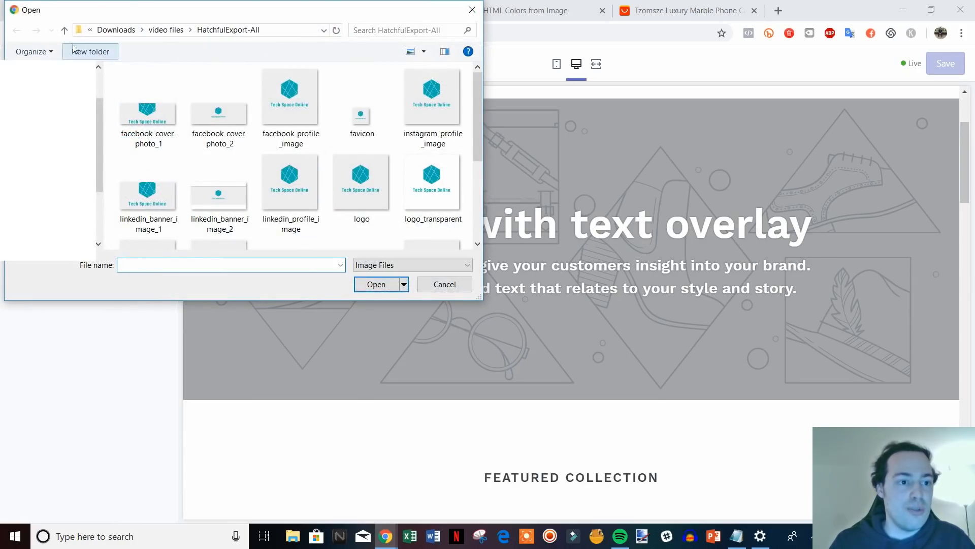
left_click(65, 31)
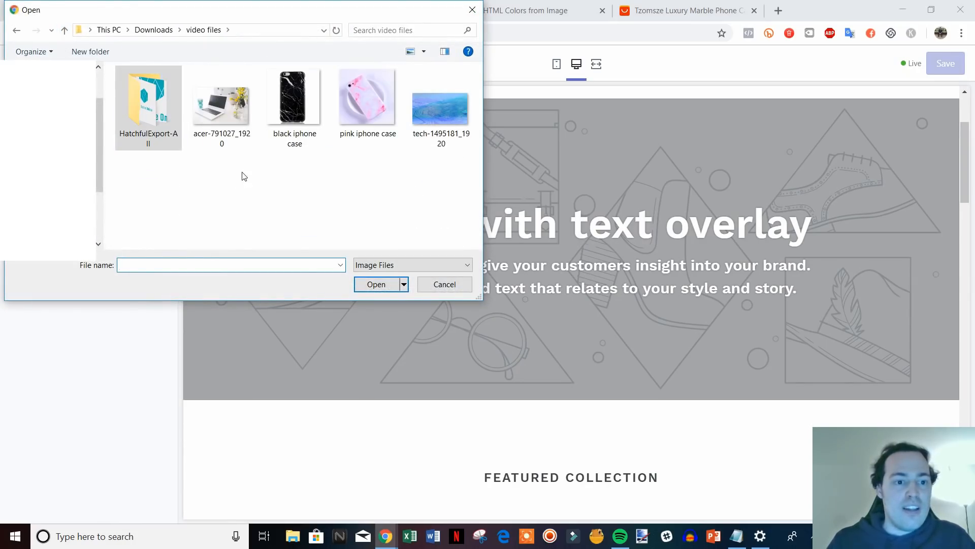
double_click(221, 106)
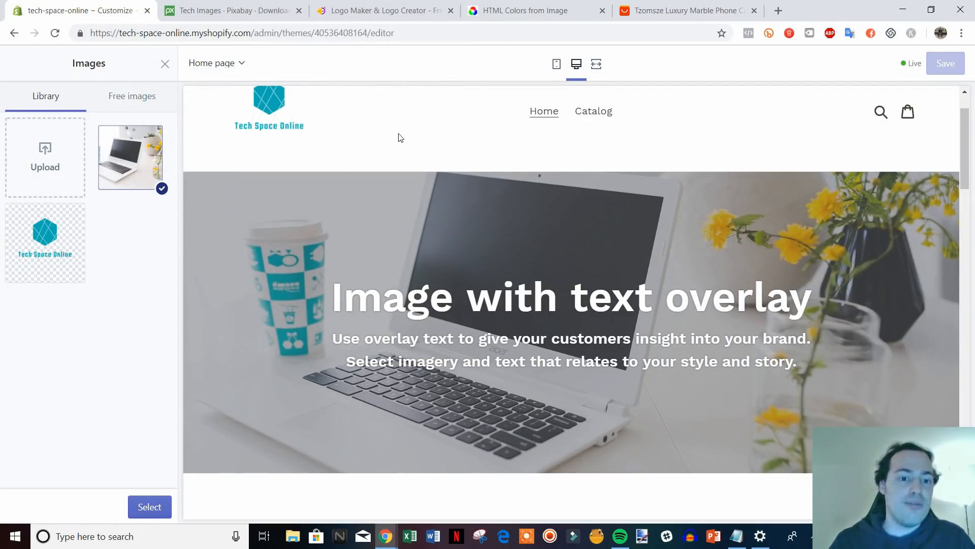
Check the uploaded laptop image against the Pixabay tech images page.
scroll(472, 251, "up", 1)
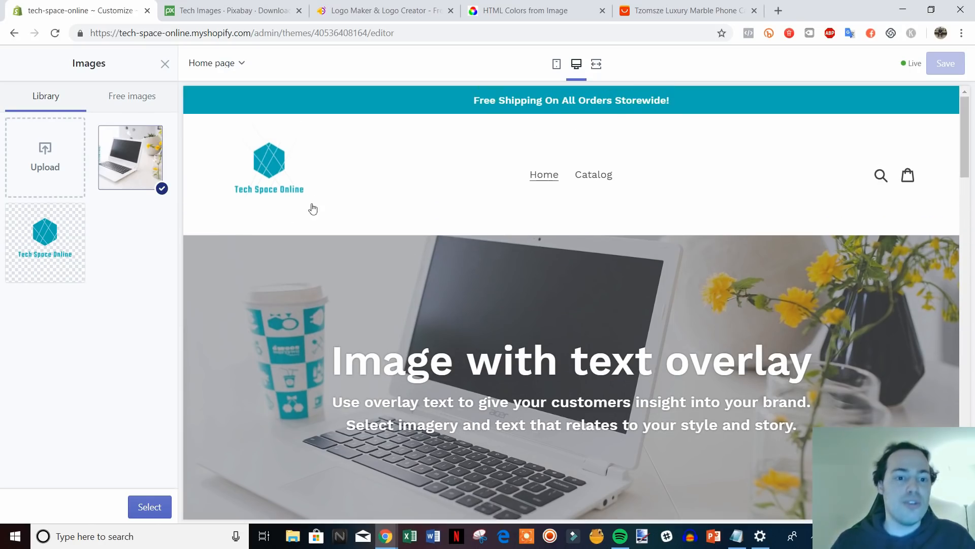
scroll(377, 254, "down", 1)
scroll(472, 315, "up", 1)
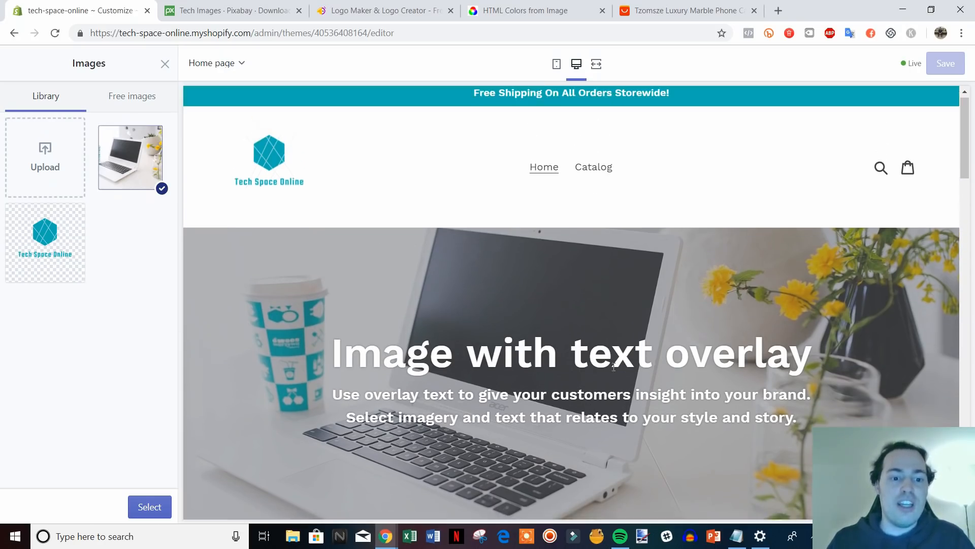
scroll(338, 259, "down", 1)
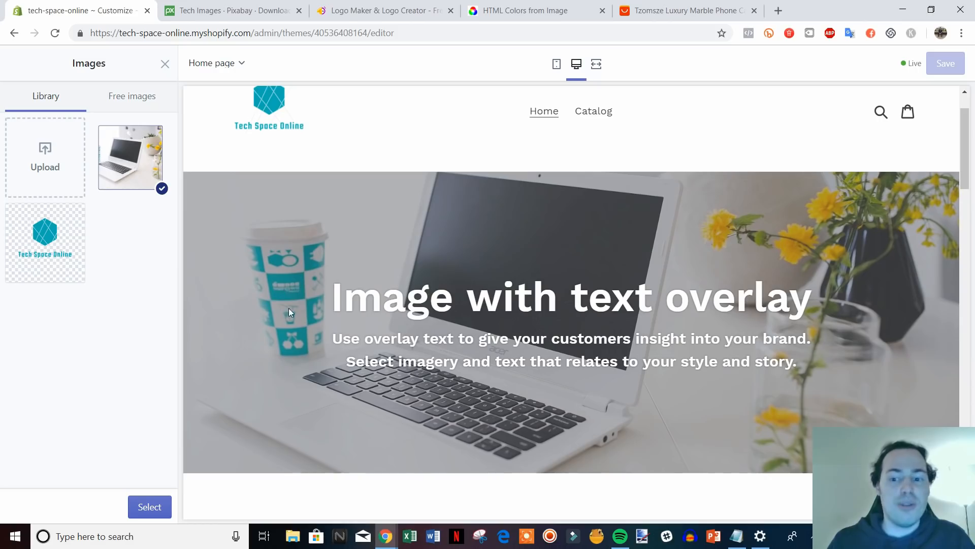
scroll(303, 312, "up", 1)
scroll(438, 390, "down", 1)
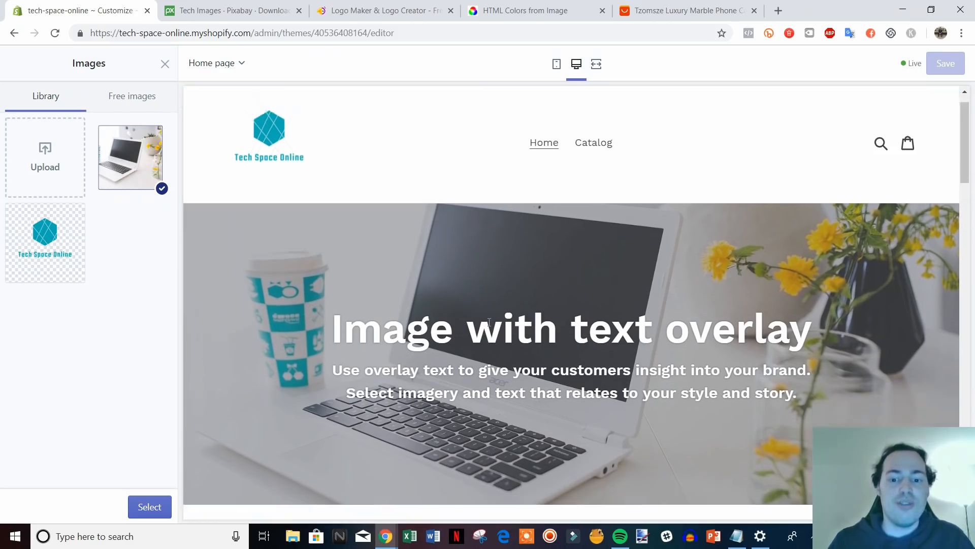
scroll(373, 254, "up", 1)
scroll(455, 266, "down", 1)
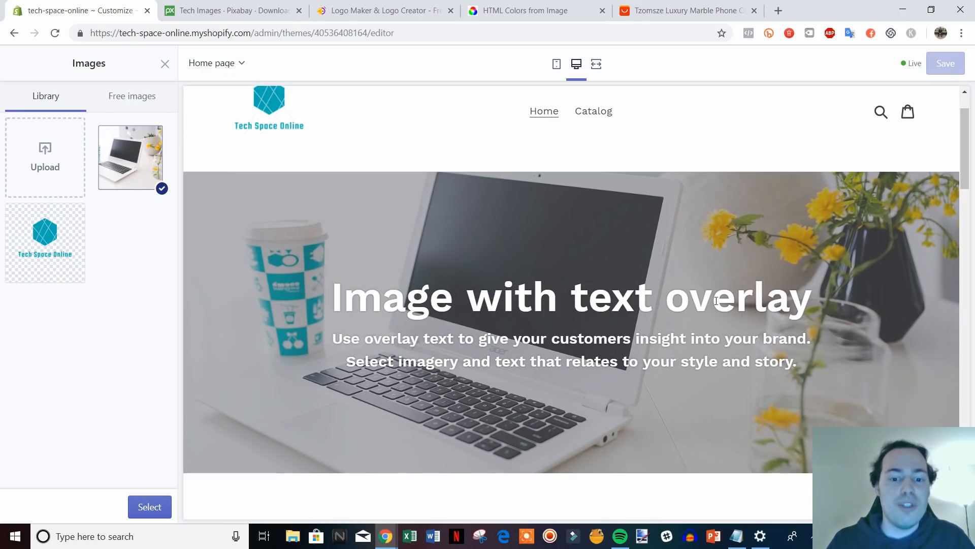
left_click(218, 11)
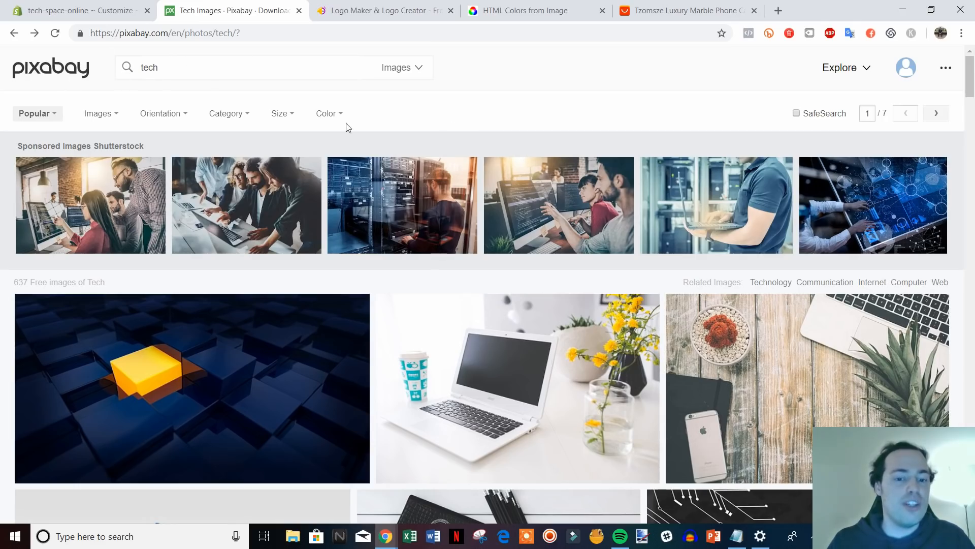
scroll(405, 338, "down", 1)
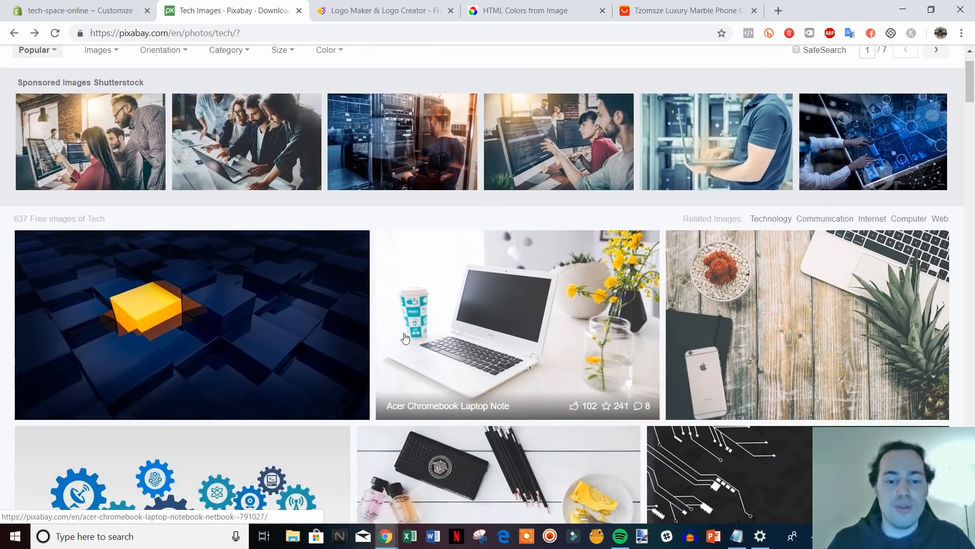
scroll(523, 338, "up", 1)
left_click(76, 11)
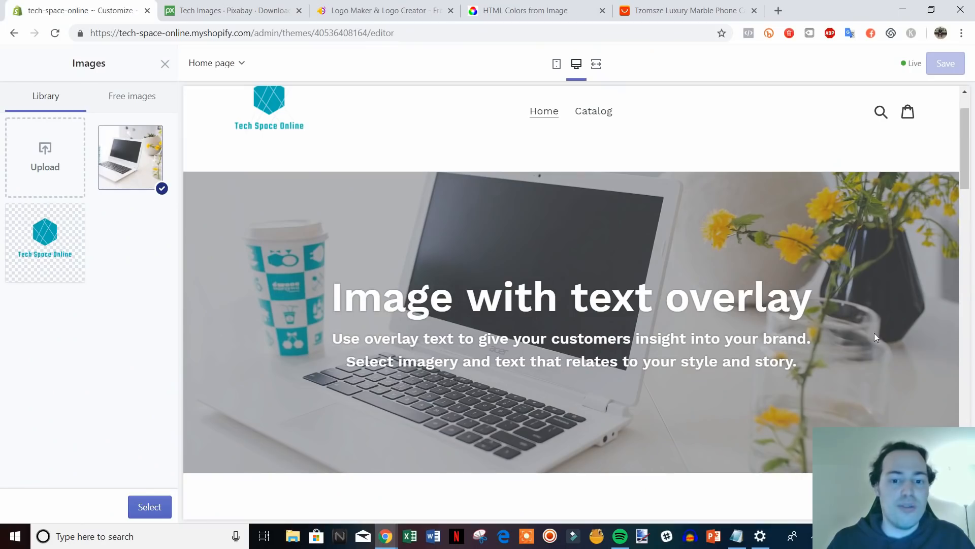
scroll(431, 244, "up", 1)
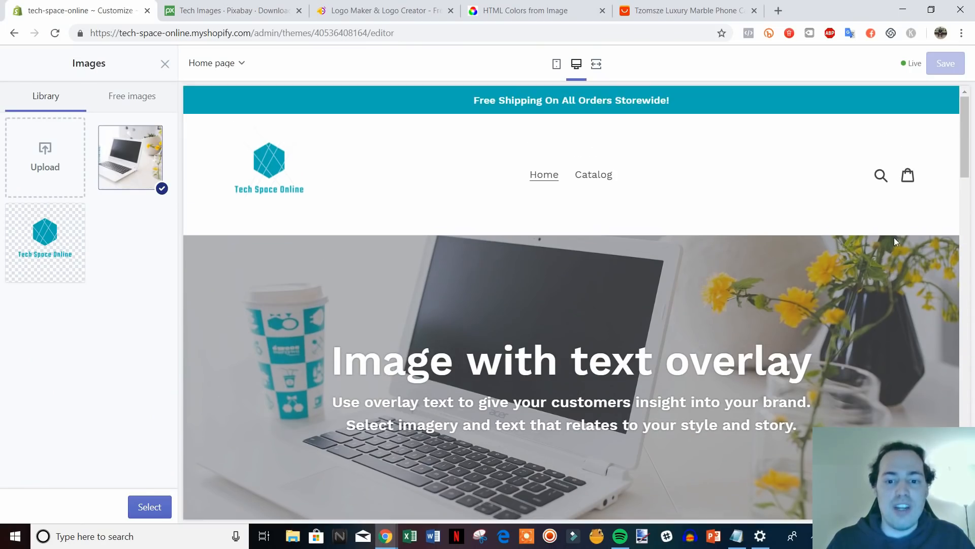
scroll(354, 220, "down", 1)
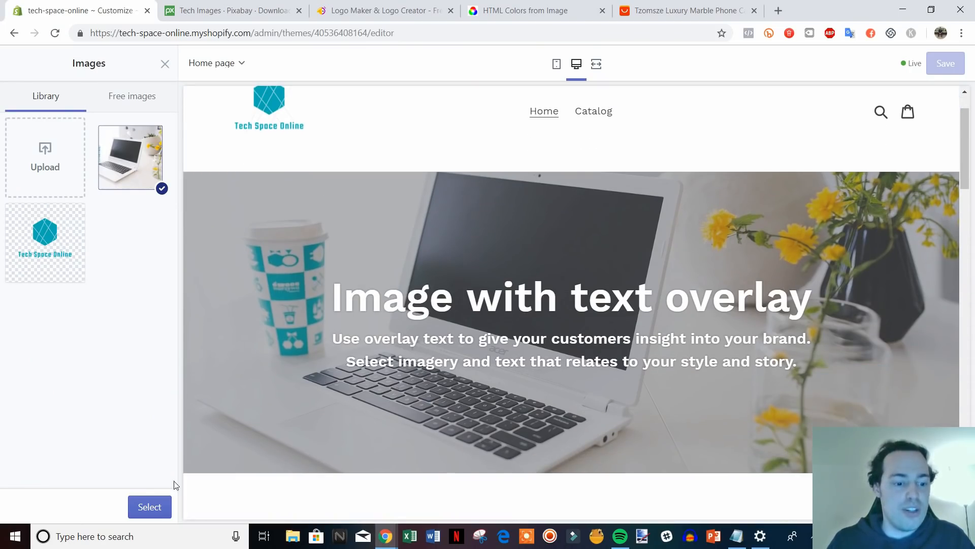
Apply the laptop photo and change the hero heading to 'Welcome To Tech Space Online'.
left_click(148, 506)
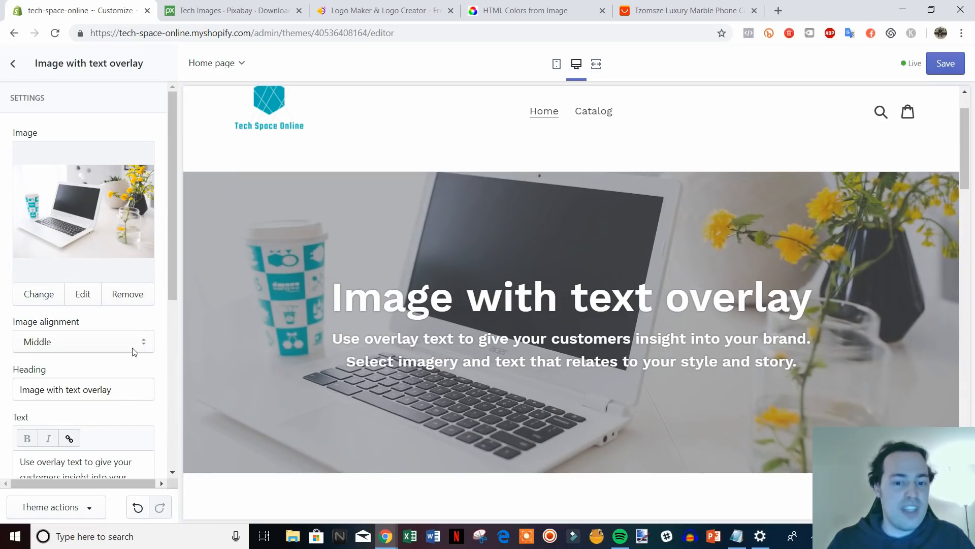
scroll(133, 351, "down", 1)
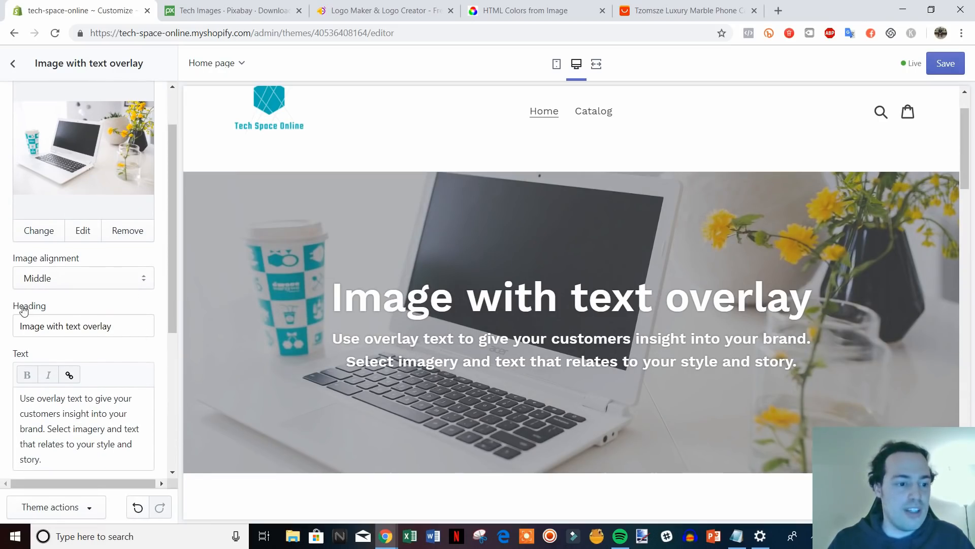
left_click_drag(113, 326, 20, 327)
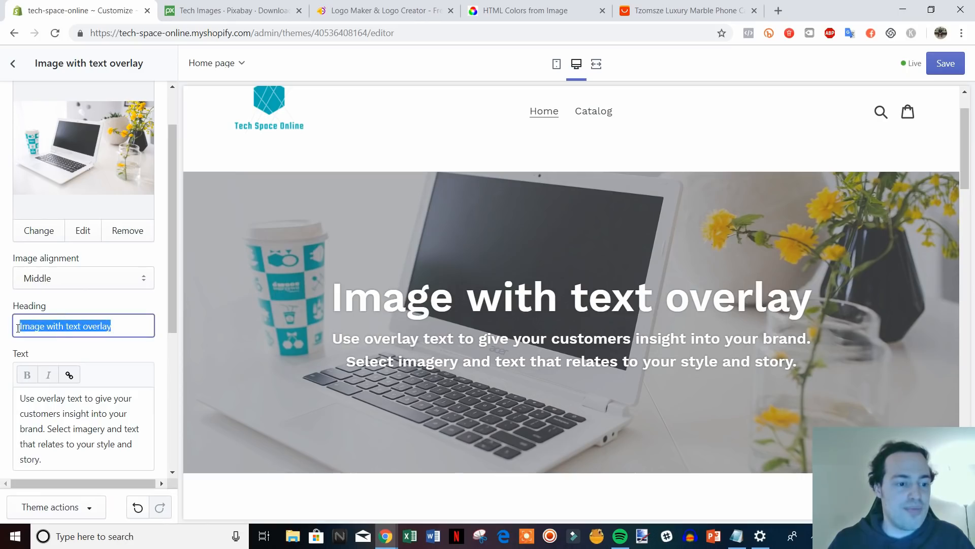
type("Welcome To ")
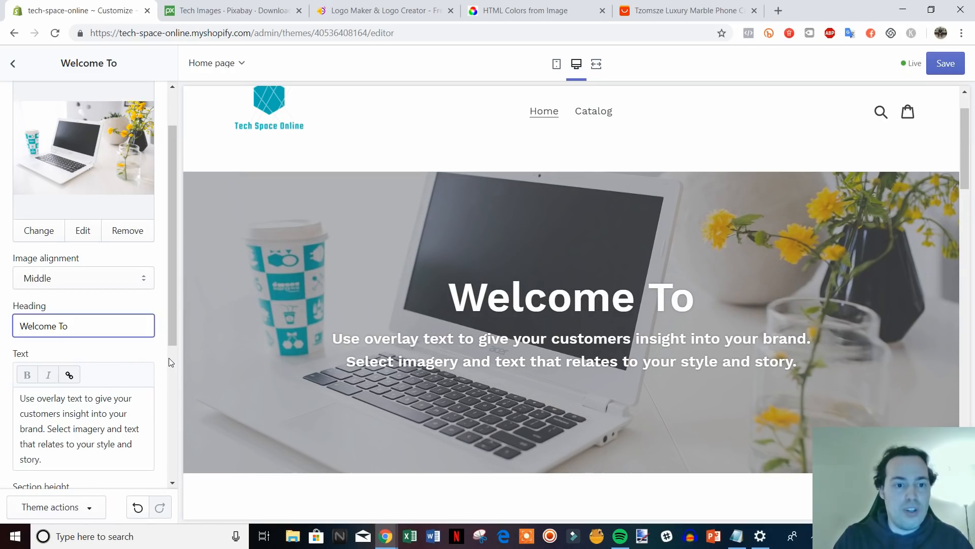
type("Tech Sp")
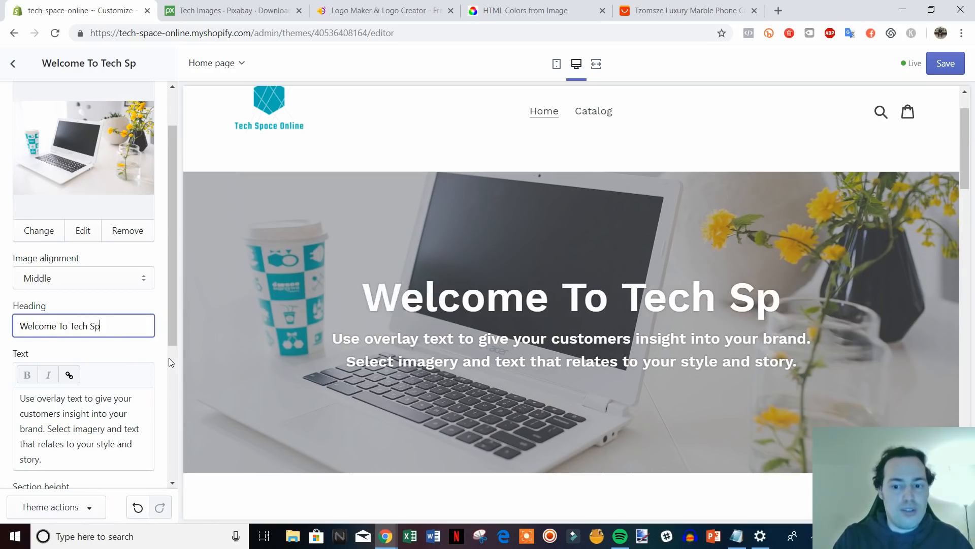
type("ace Online")
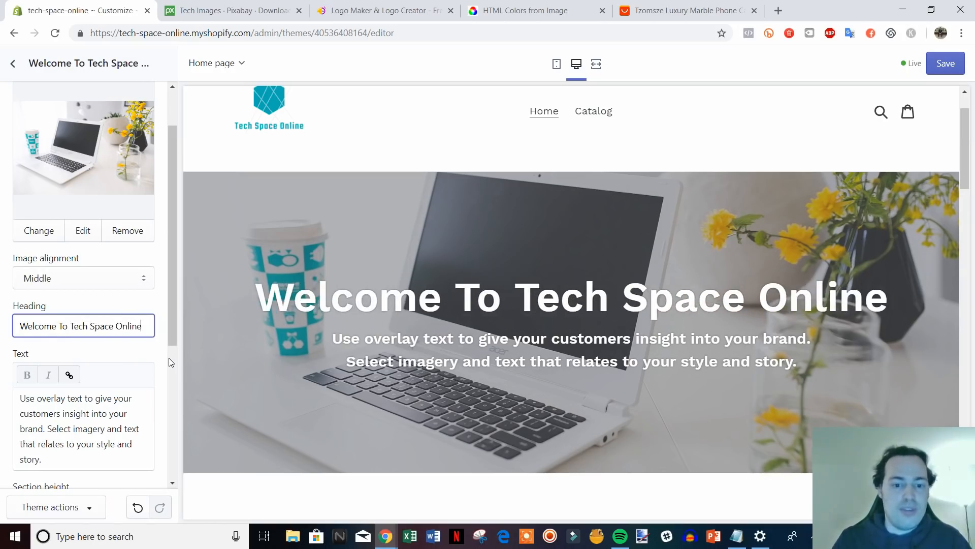
Replace the placeholder subtitle with 'Shop all of the latest tech at the best prices.'.
left_click_drag(173, 318, 172, 340)
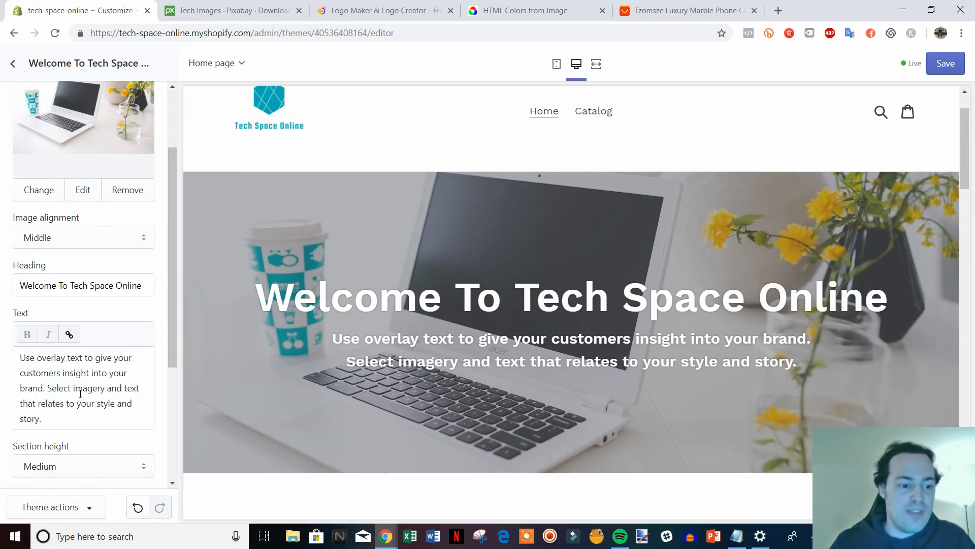
left_click_drag(62, 420, 34, 345)
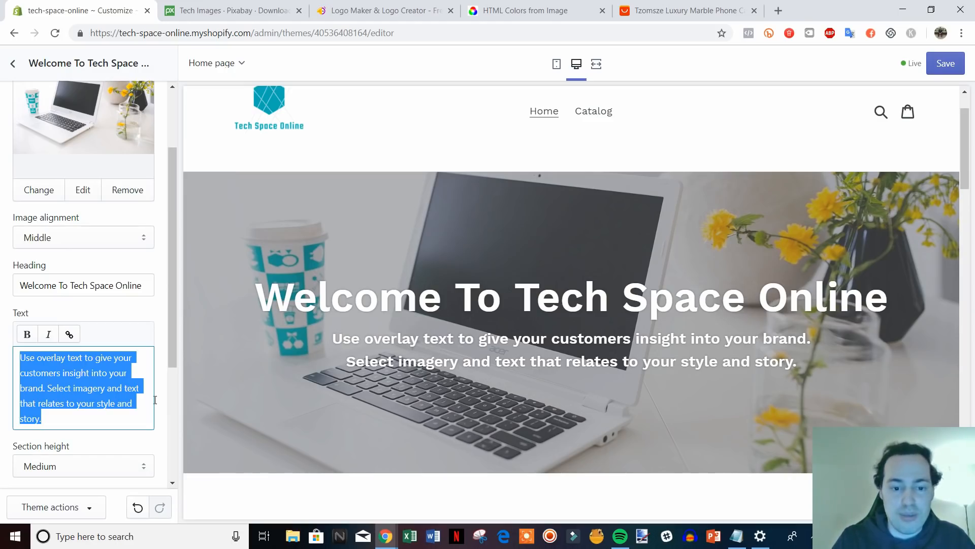
type("Shop ")
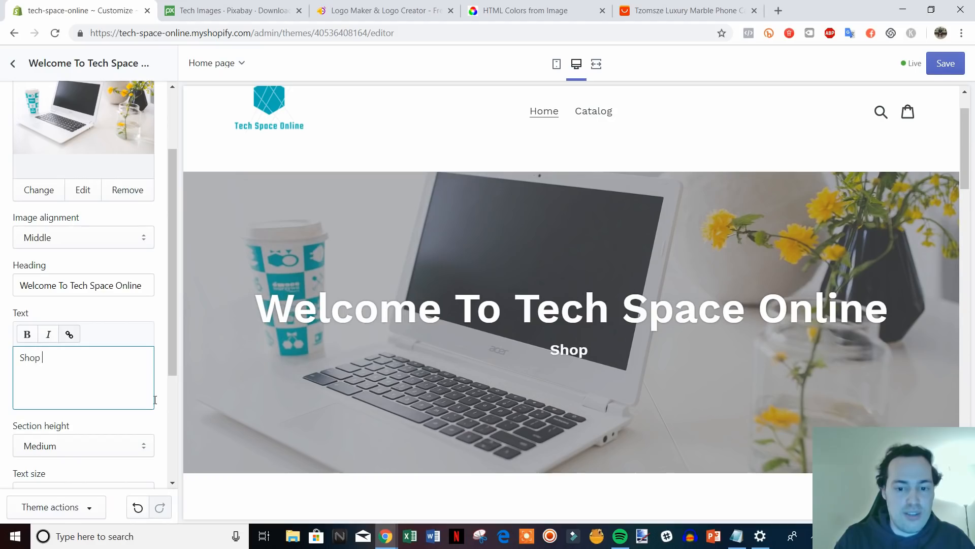
type("all of")
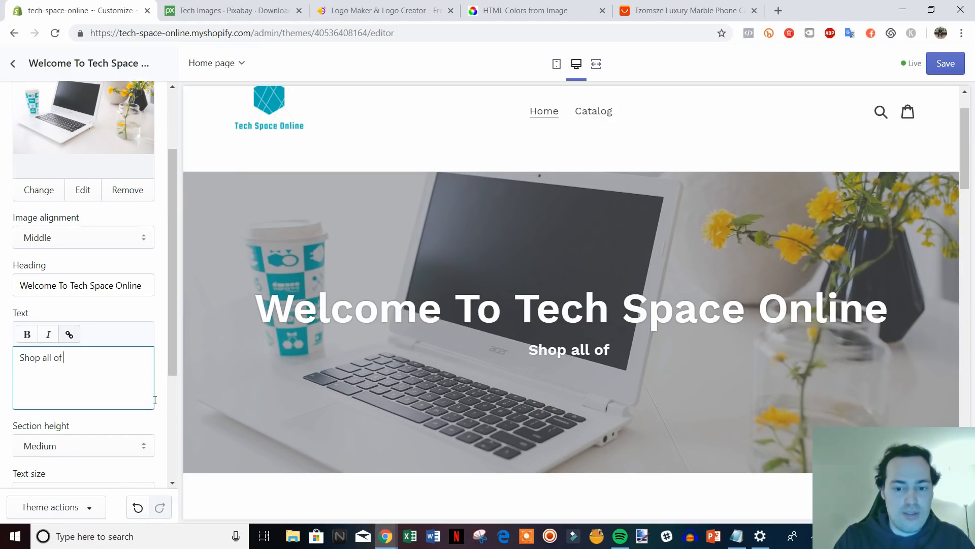
type(" the latest tech")
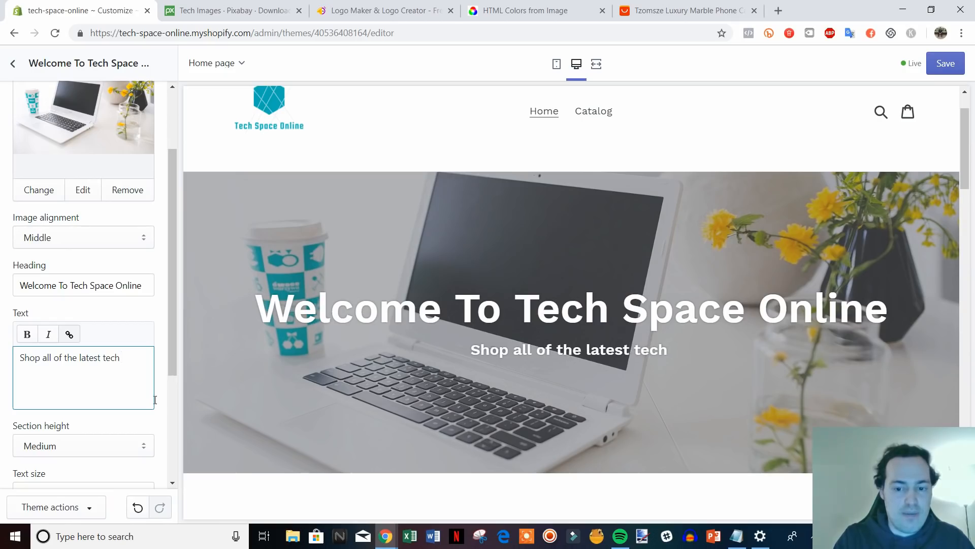
type(" at the ")
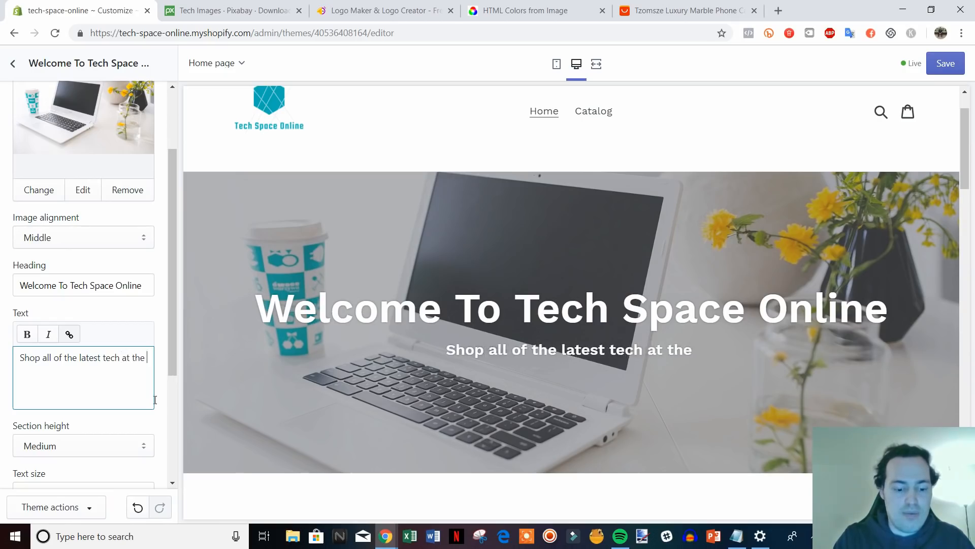
type("best prices.")
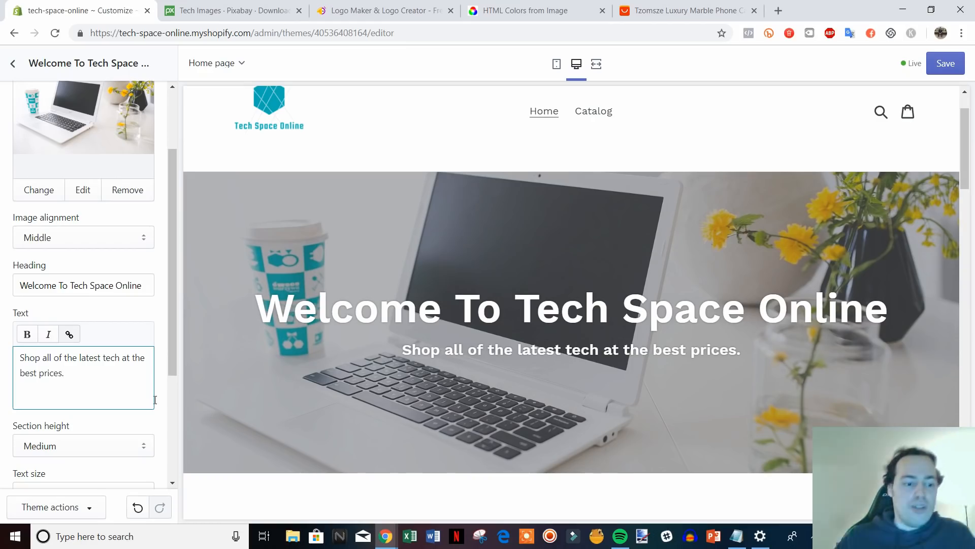
Give the hero button the label 'Shop Now'.
scroll(102, 325, "down", 3)
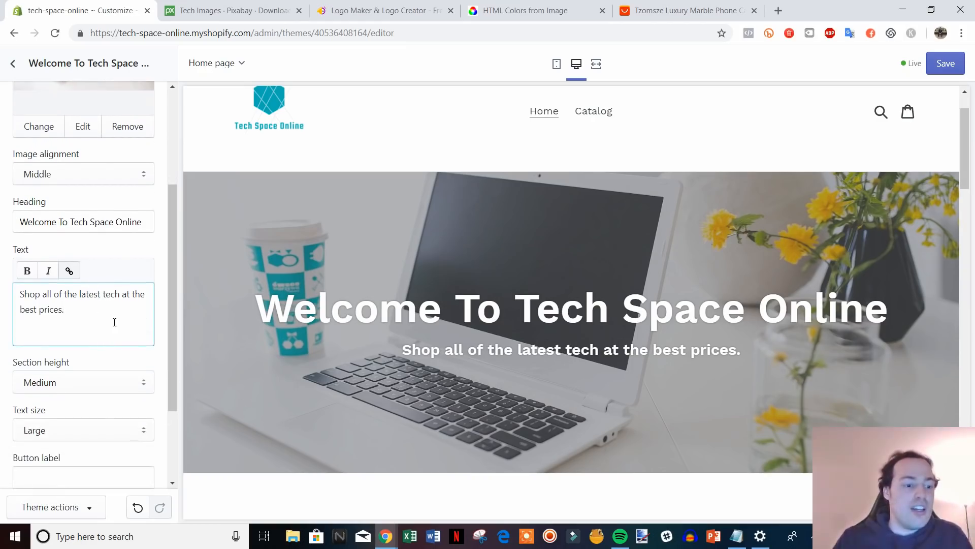
scroll(119, 329, "down", 1)
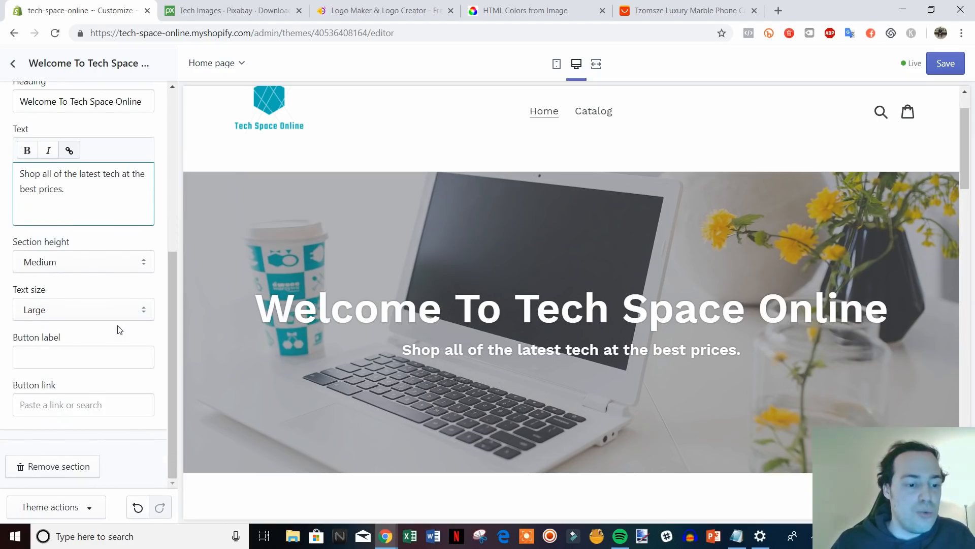
left_click(121, 327)
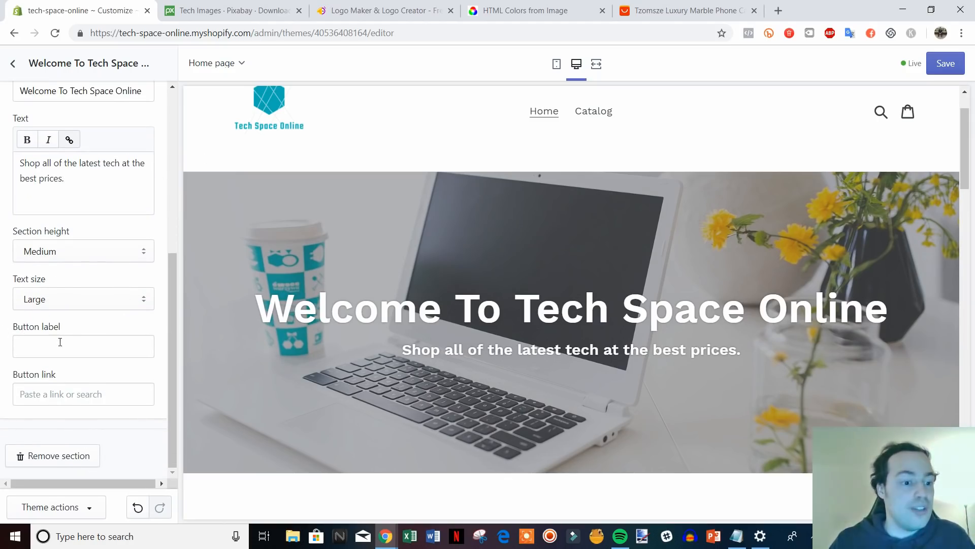
left_click(126, 349)
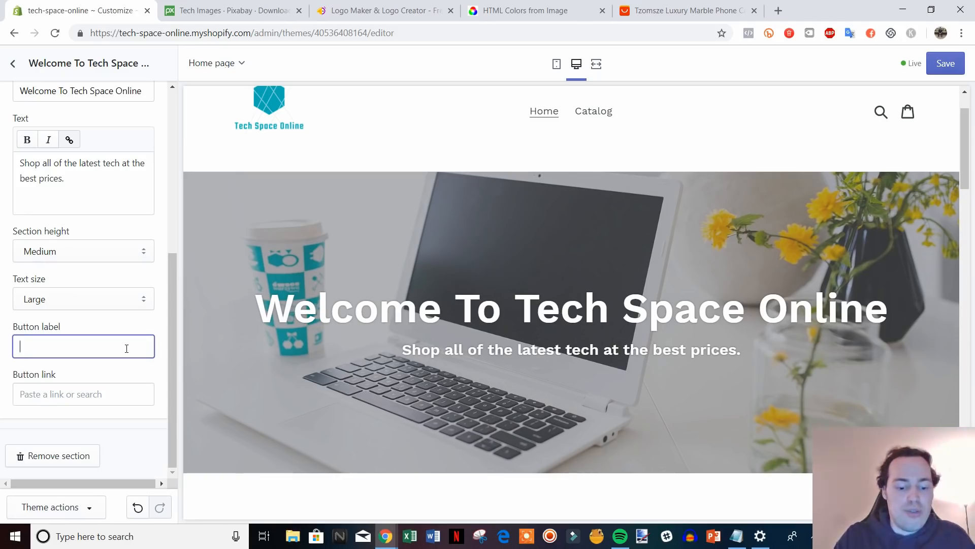
type("Shop Now")
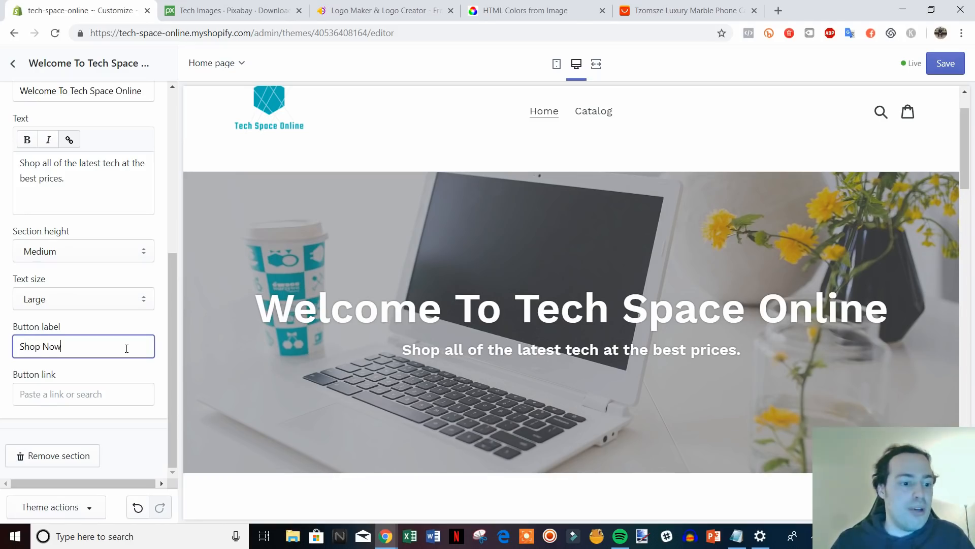
Link the button to the copied Catalog (collections/all) address and save the changes.
right_click(602, 116)
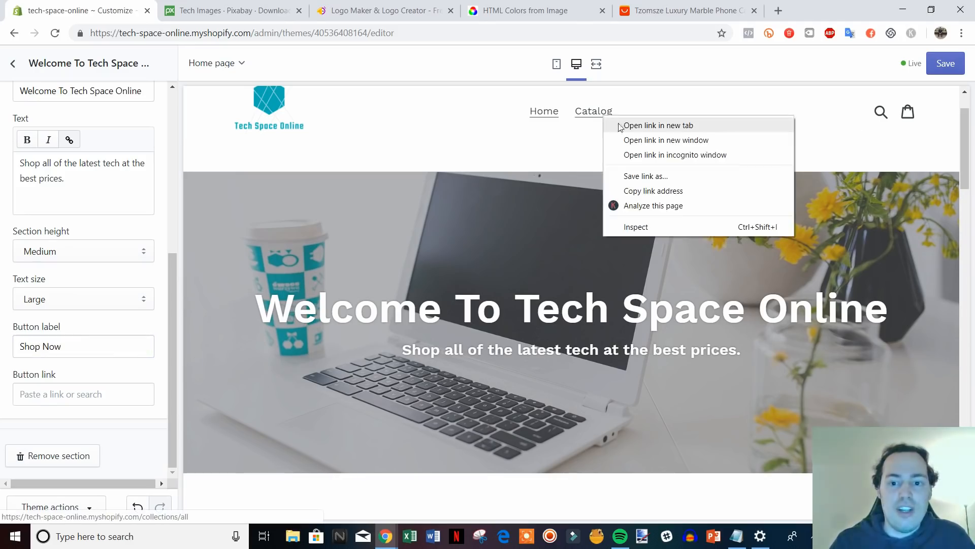
left_click(676, 191)
left_click(98, 402)
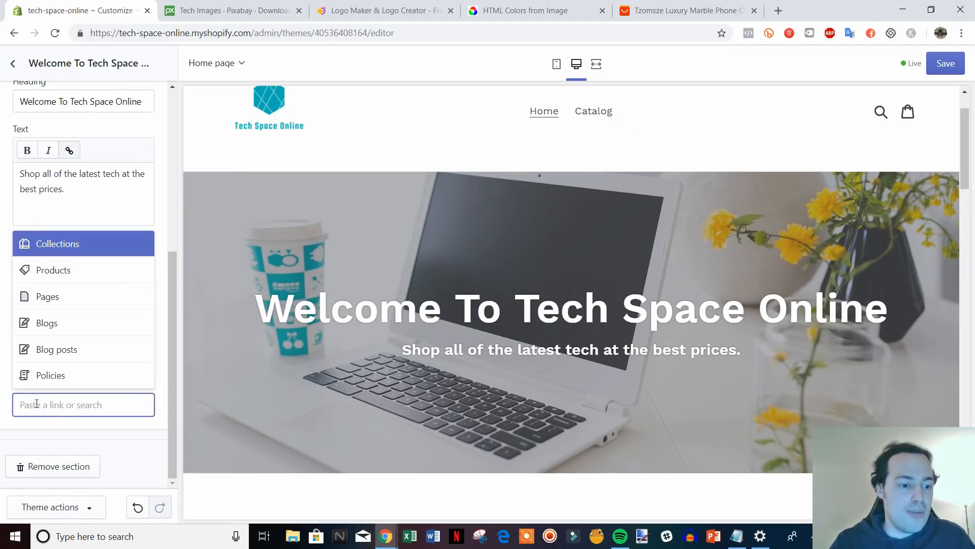
right_click(36, 404)
left_click(95, 323)
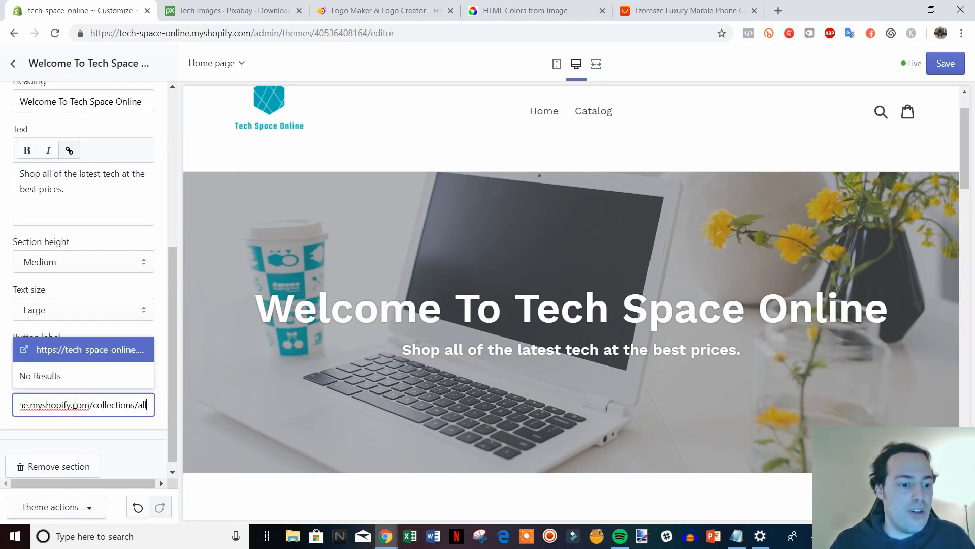
left_click(104, 353)
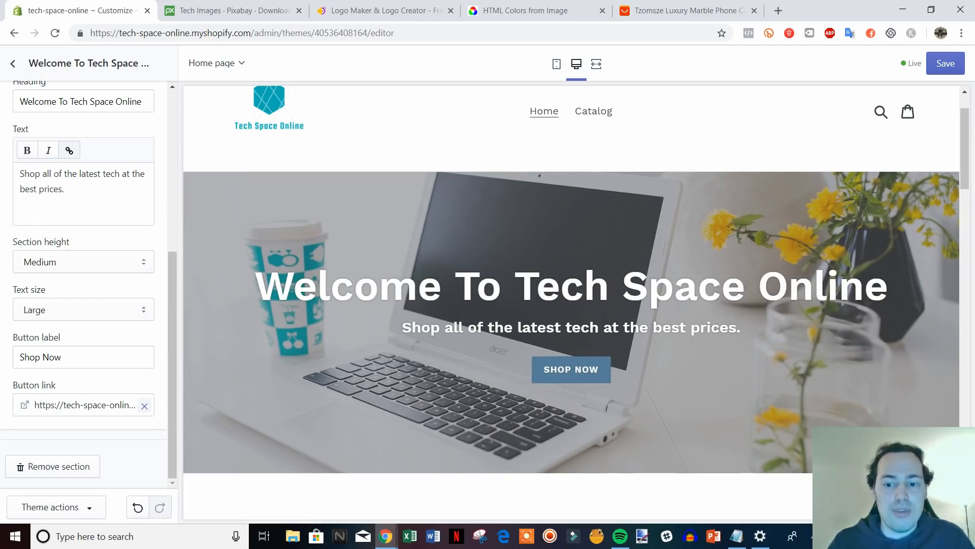
left_click(945, 64)
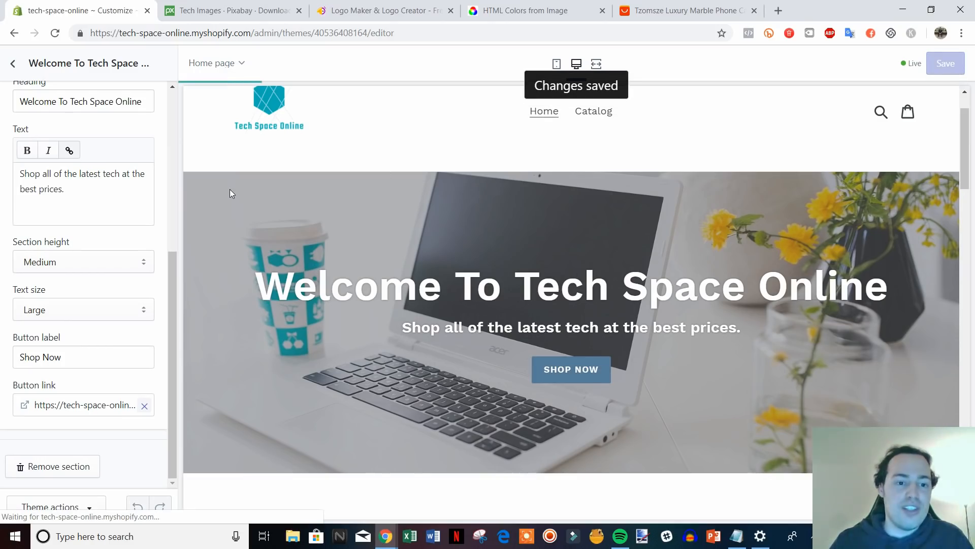
Go back from the Welcome To Tech Space Online banner settings to the sections list.
scroll(457, 366, "down", 1)
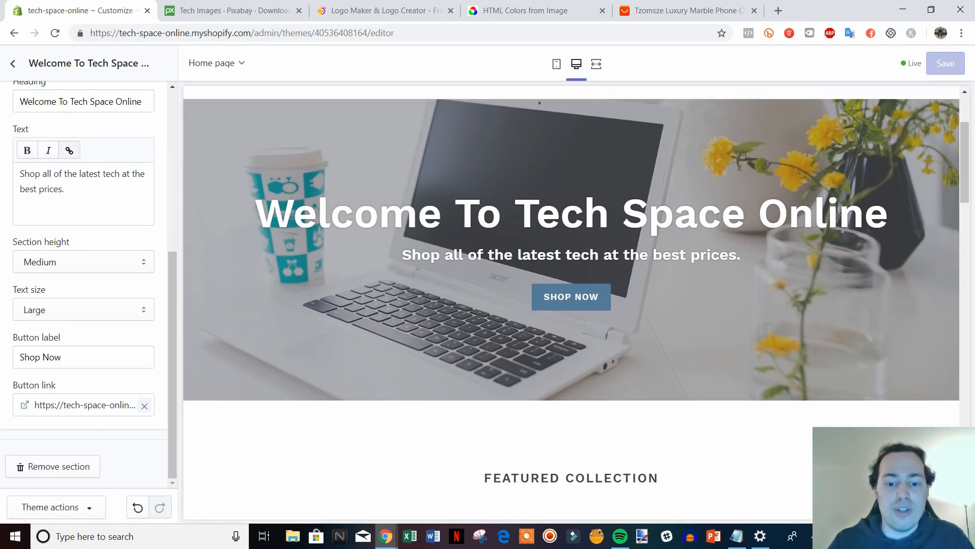
scroll(557, 362, "up", 2)
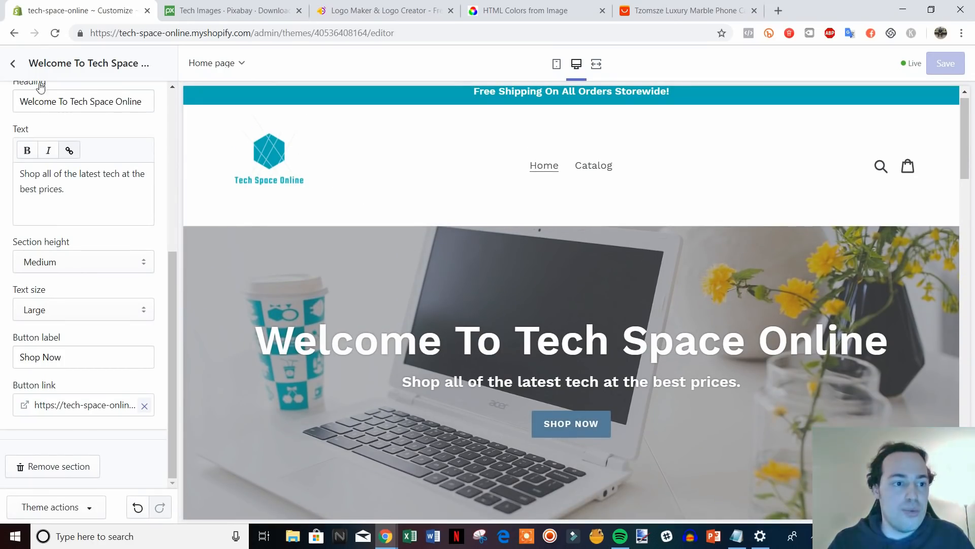
left_click(13, 64)
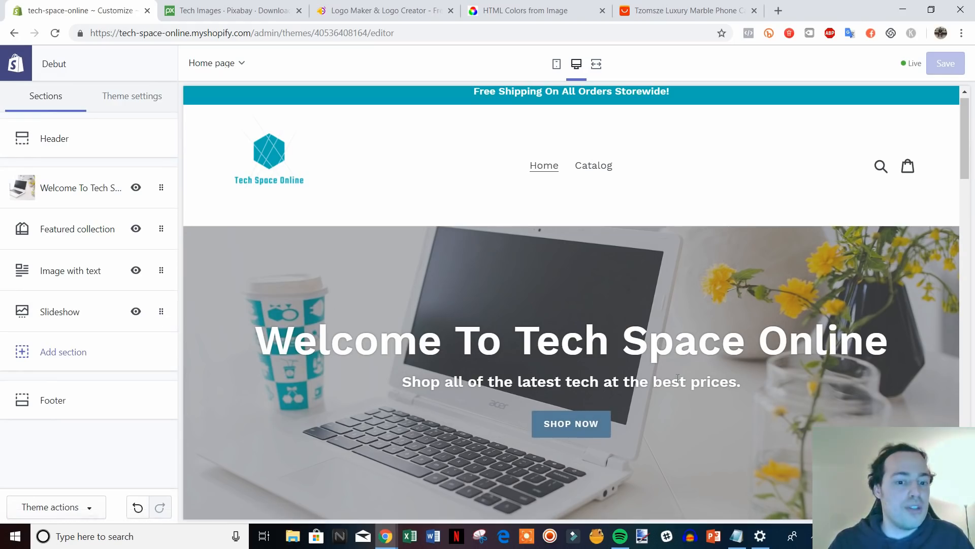
scroll(677, 378, "down", 10)
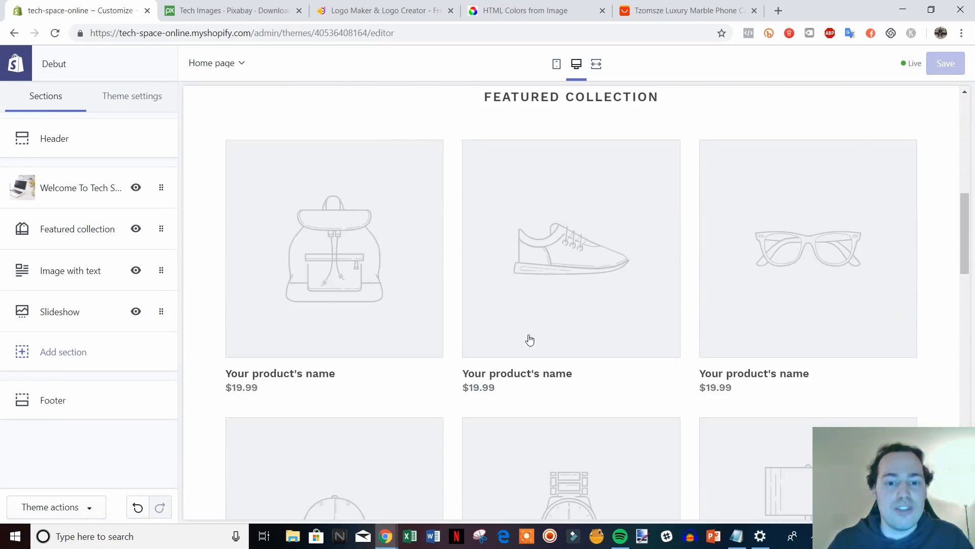
scroll(530, 340, "up", 10)
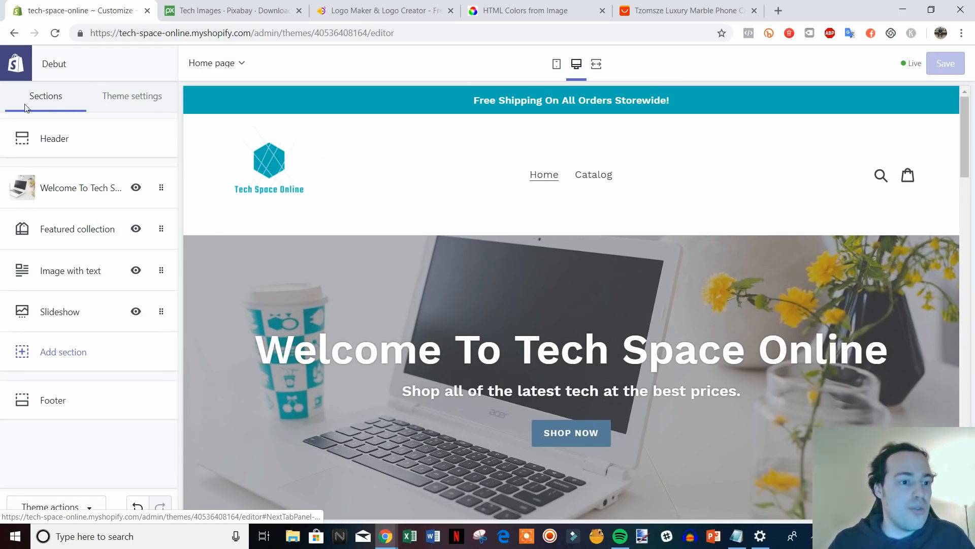
In Theme settings Colors, set the primary buttons to teal #00ADB5.
left_click(142, 100)
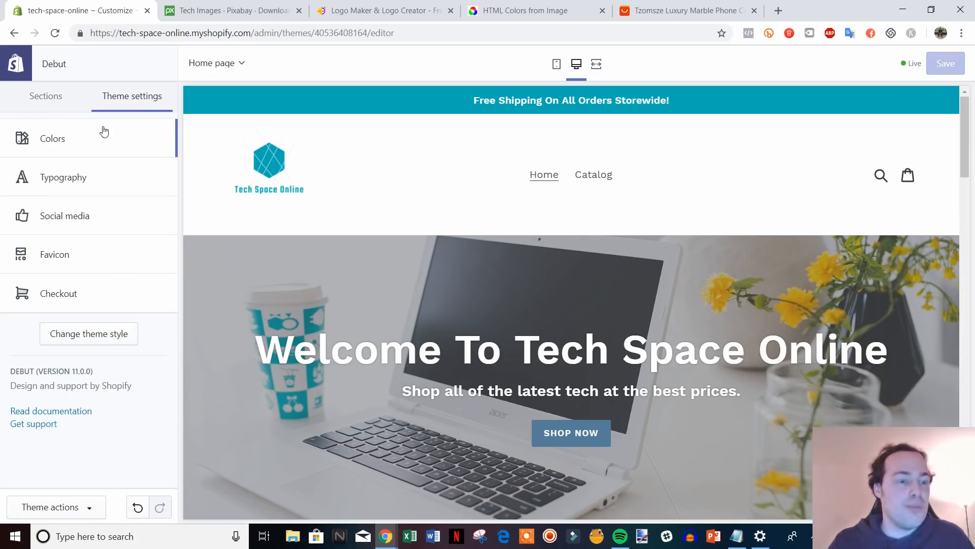
left_click(72, 142)
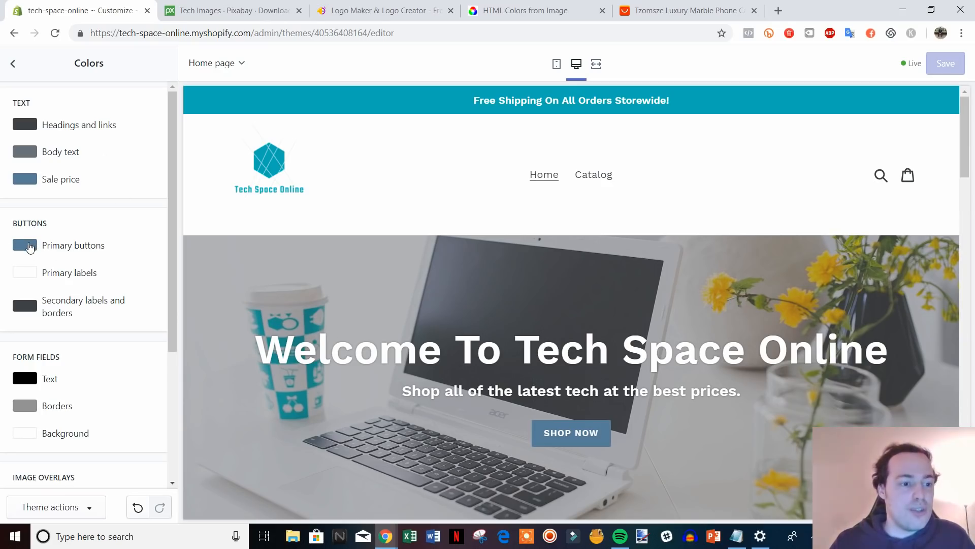
left_click(30, 247)
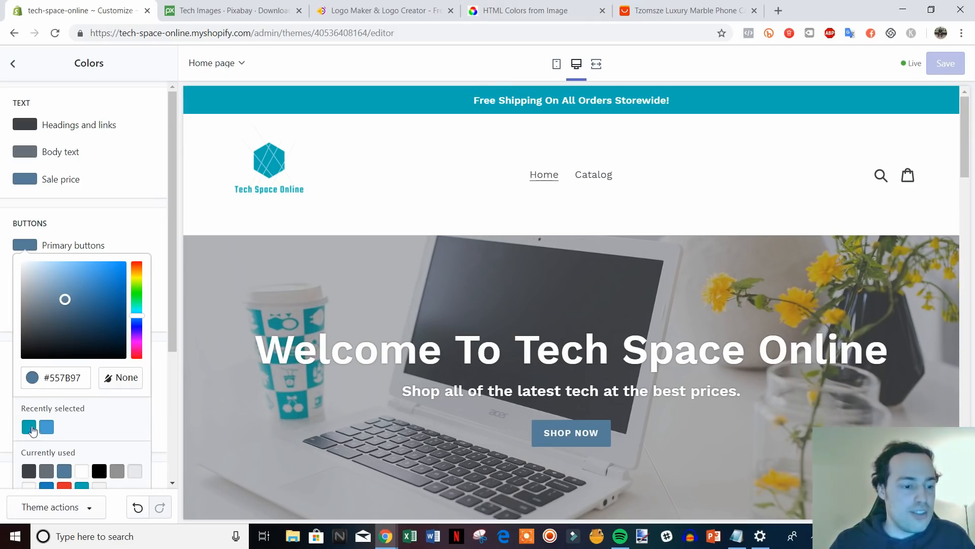
left_click(30, 431)
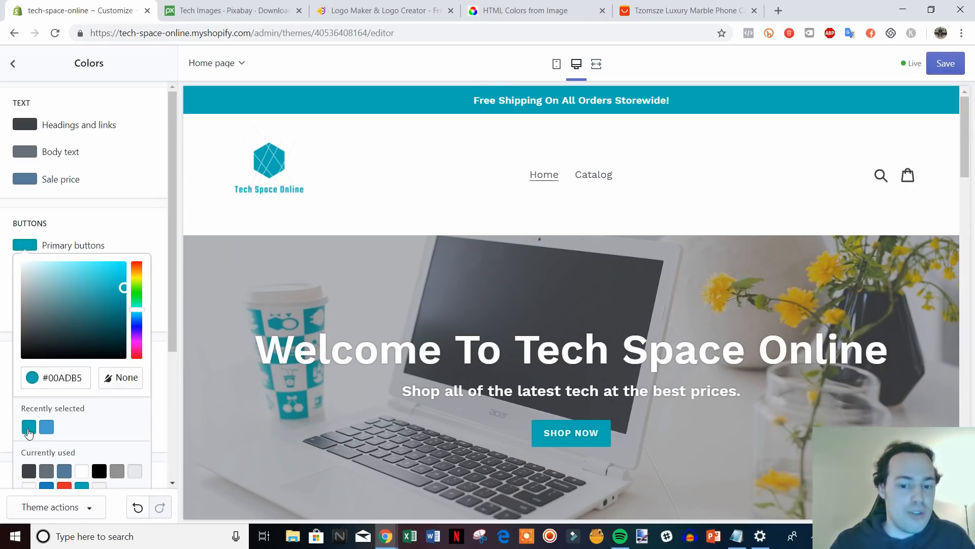
left_click(152, 234)
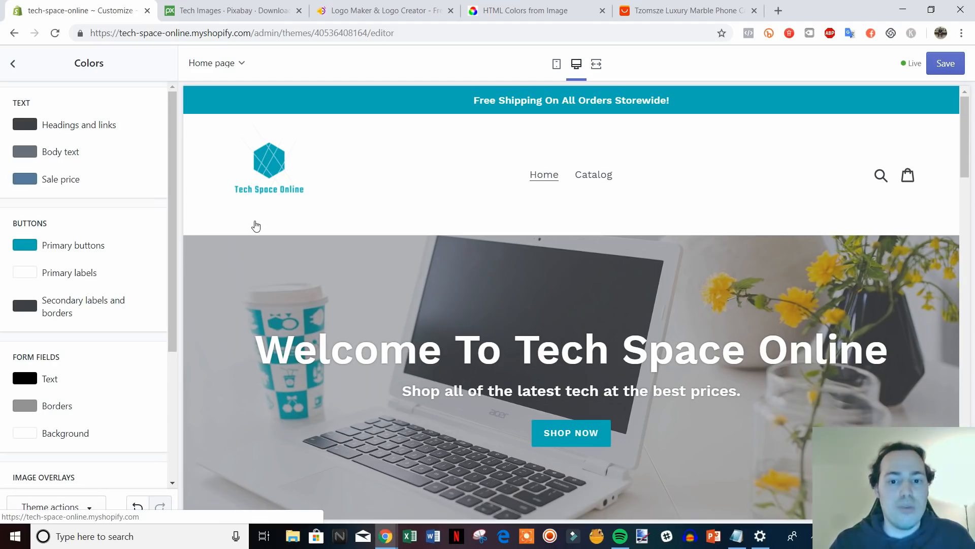
left_click_drag(169, 265, 171, 233)
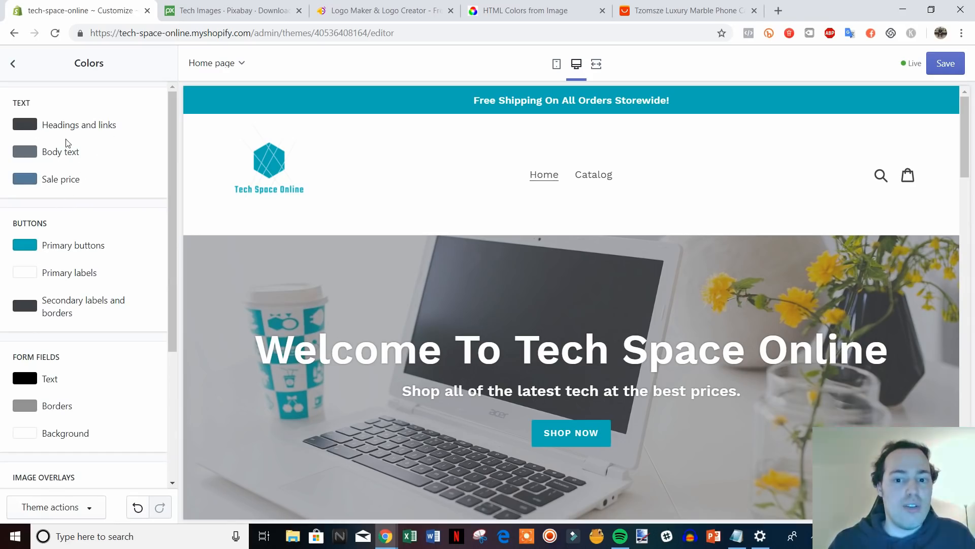
Set the headings-and-links and body text colours to black #000000.
left_click(25, 127)
left_click_drag(34, 209, 23, 236)
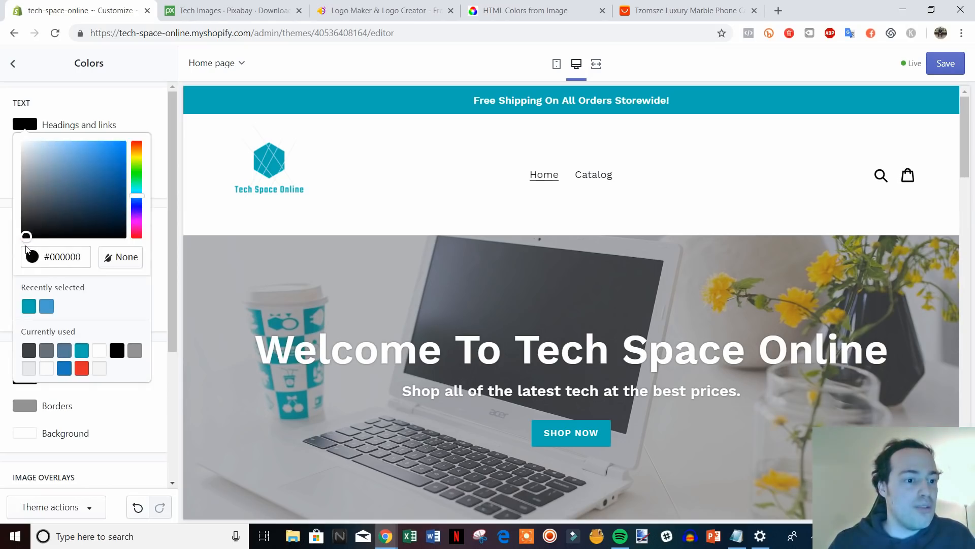
left_click(157, 120)
left_click(30, 153)
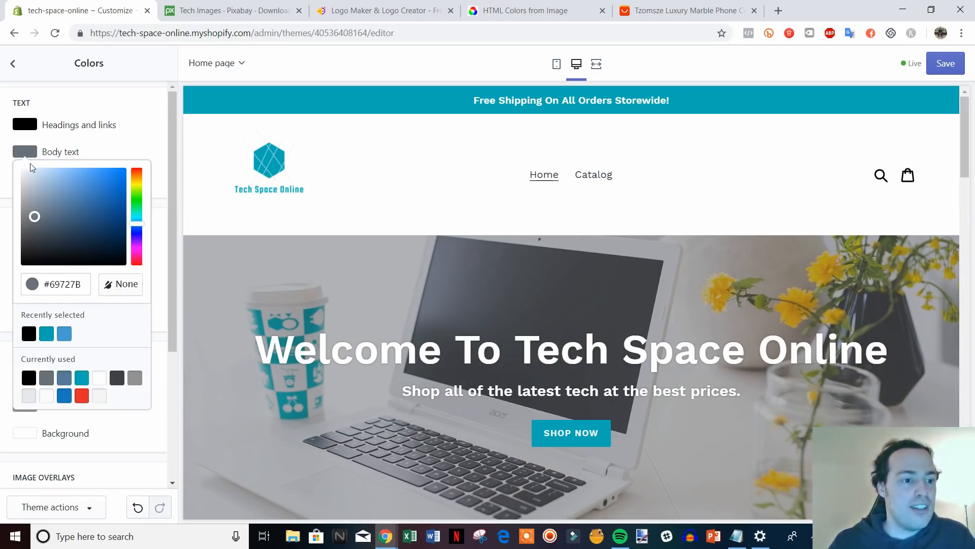
left_click_drag(29, 212, 21, 285)
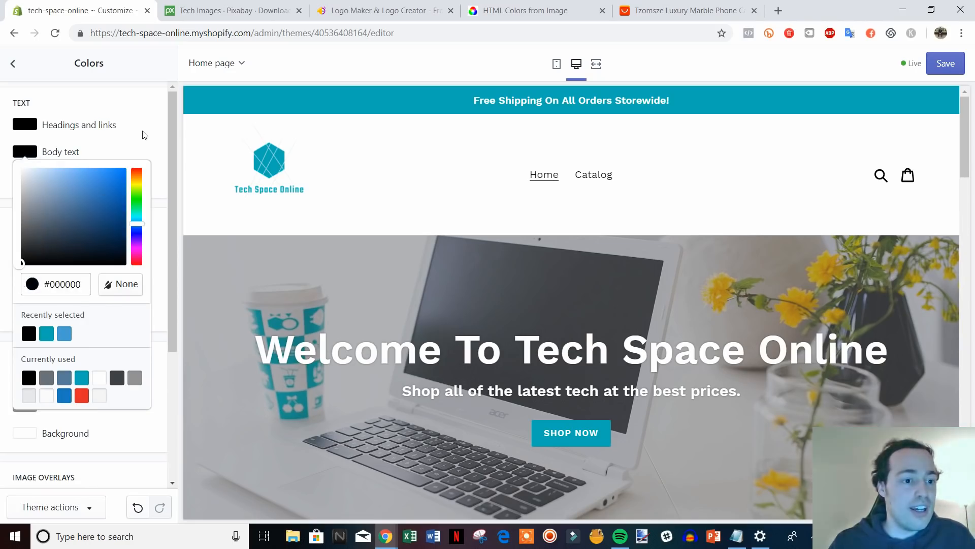
left_click(144, 135)
left_click(25, 125)
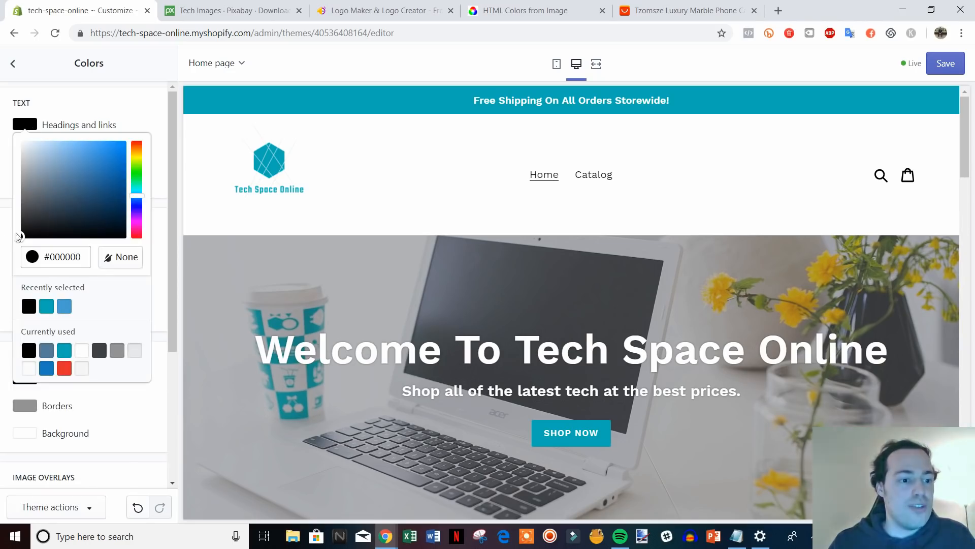
left_click(146, 113)
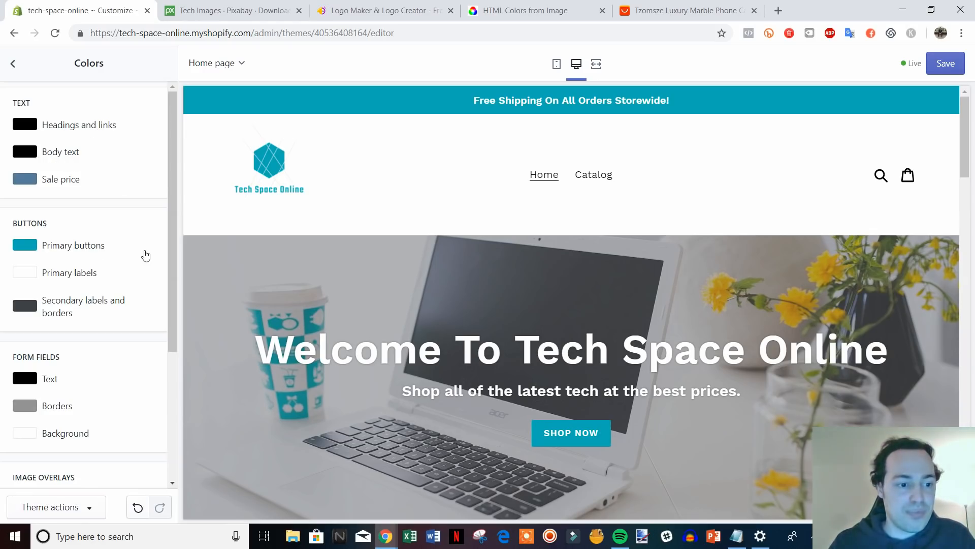
Check the hero heading in the preview, save the colours, and return to theme settings.
scroll(327, 265, "down", 1)
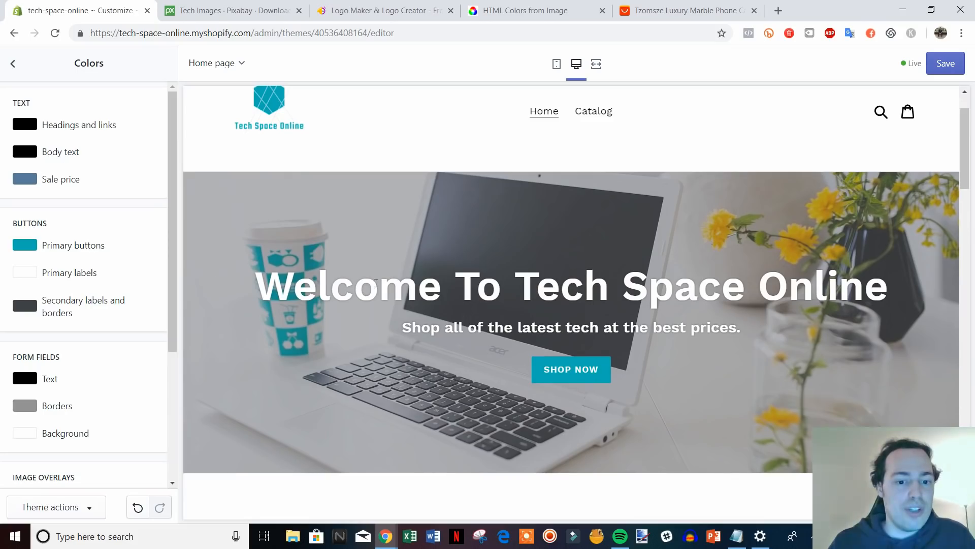
left_click_drag(272, 289, 889, 289)
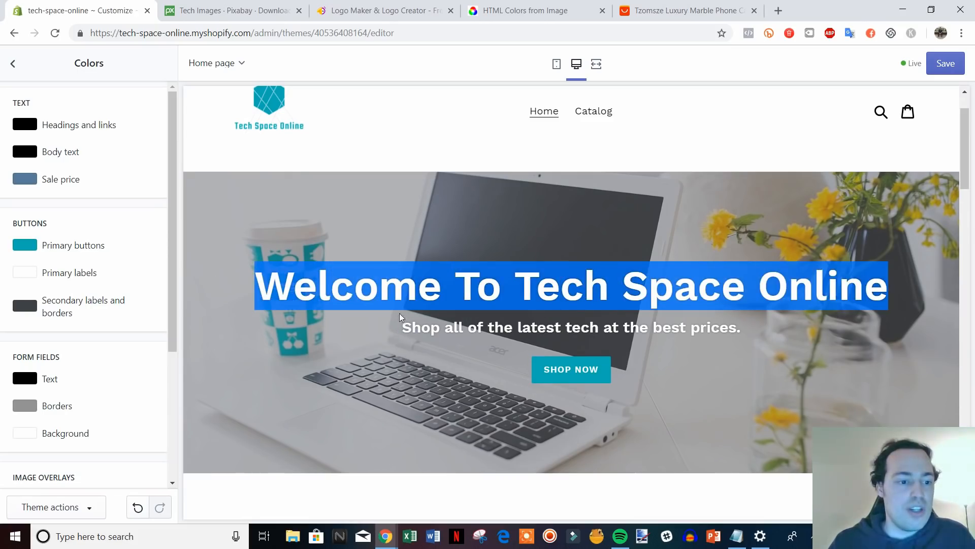
left_click(173, 259)
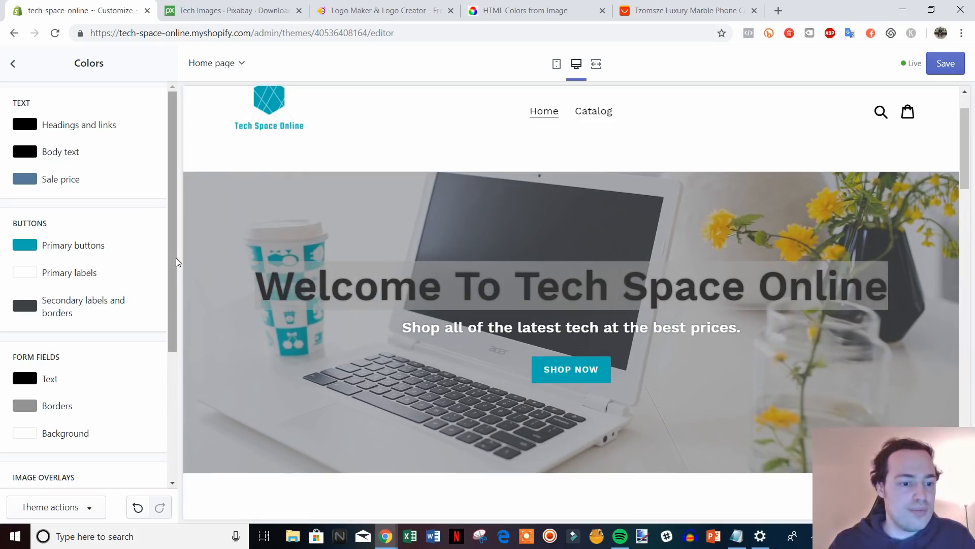
left_click(374, 319)
scroll(131, 286, "down", 4)
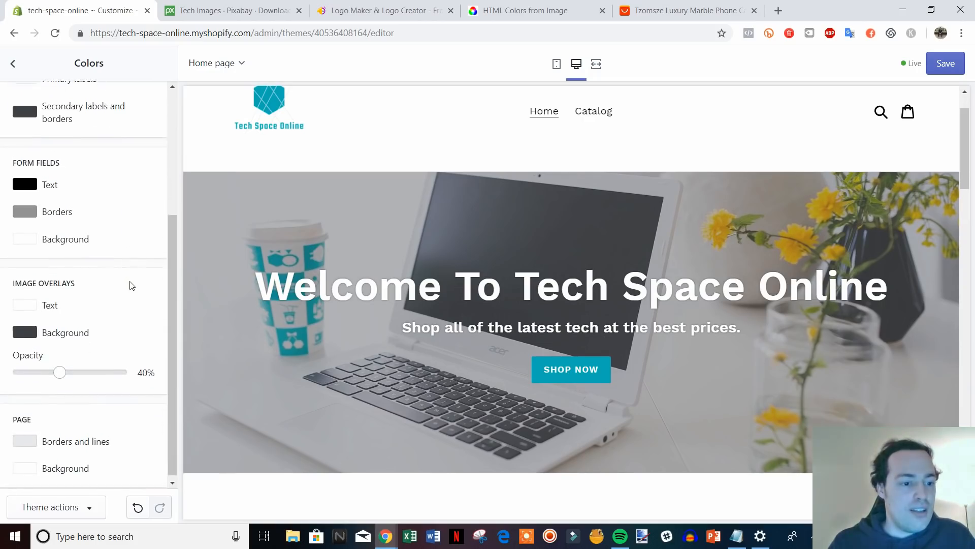
scroll(129, 287, "up", 4)
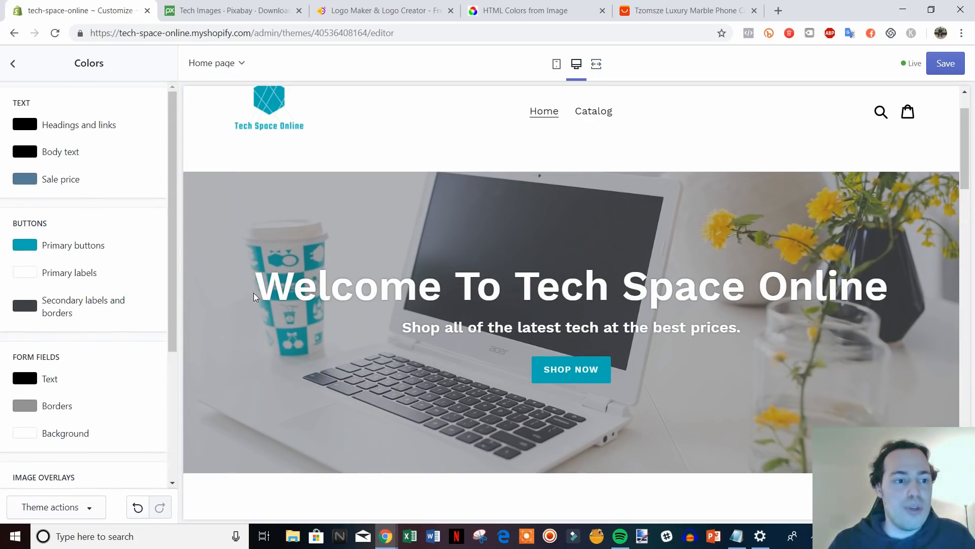
scroll(240, 146, "up", 2)
left_click(942, 65)
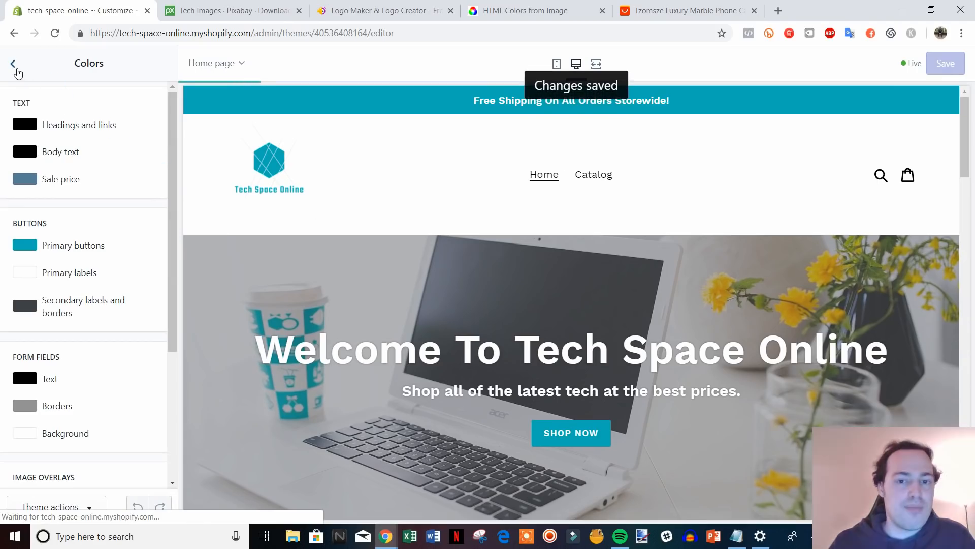
left_click(14, 64)
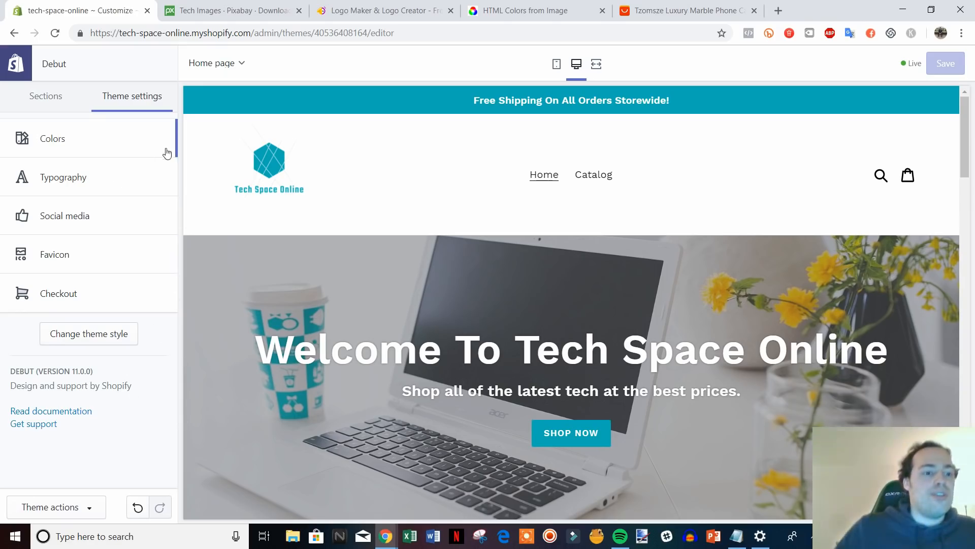
left_click(118, 187)
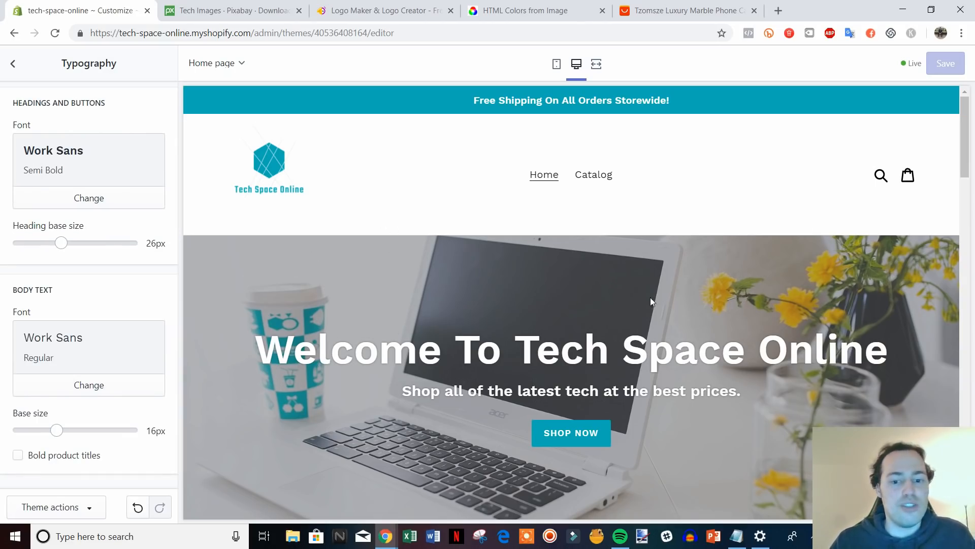
scroll(651, 299, "down", 1)
scroll(696, 398, "up", 1)
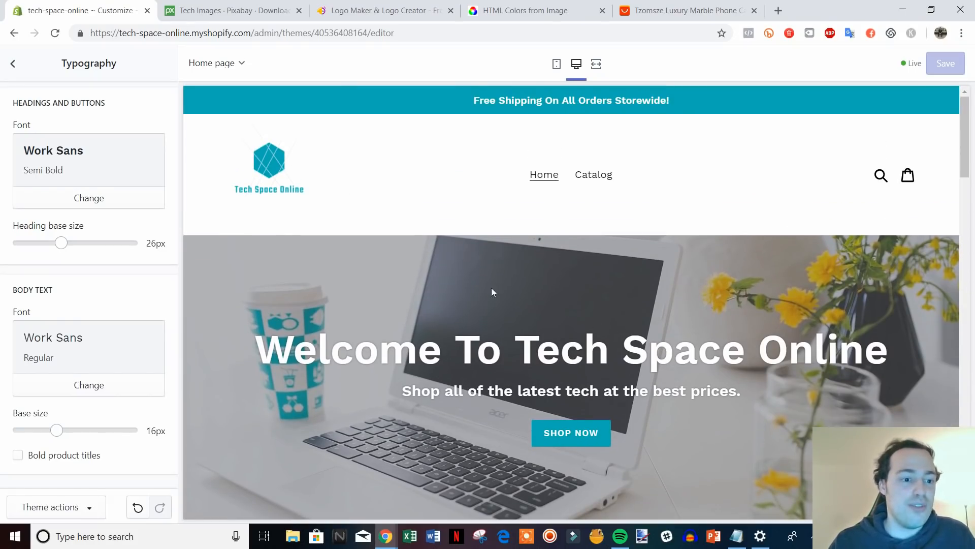
left_click(129, 203)
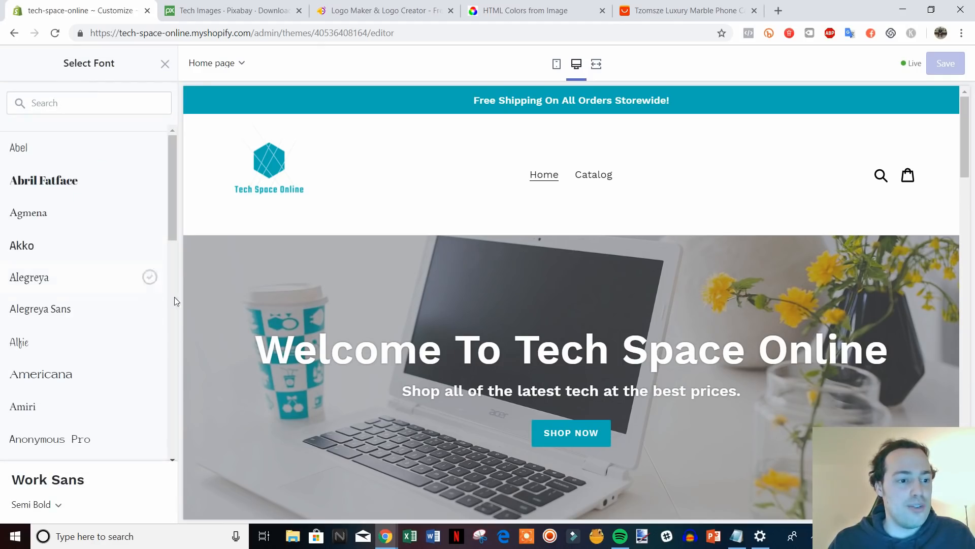
scroll(175, 301, "down", 1)
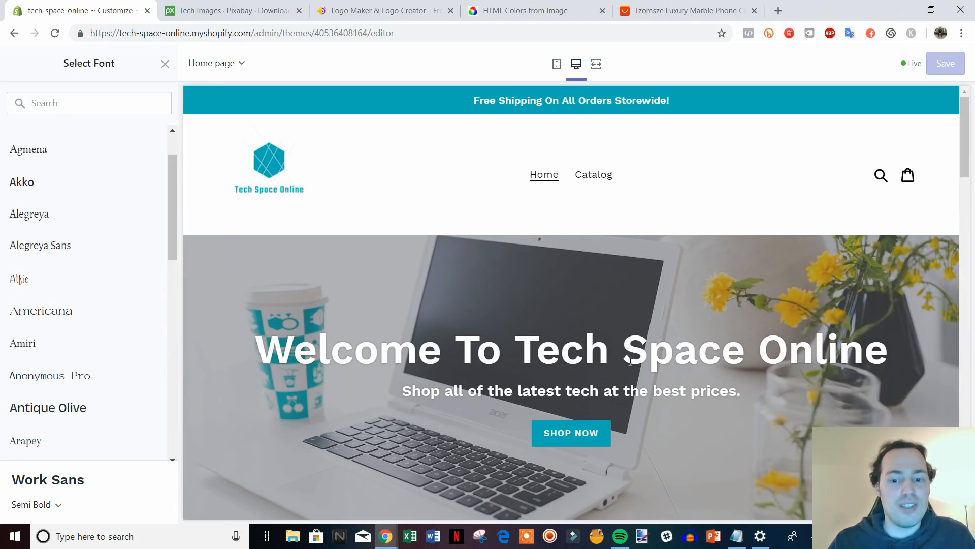
left_click(164, 63)
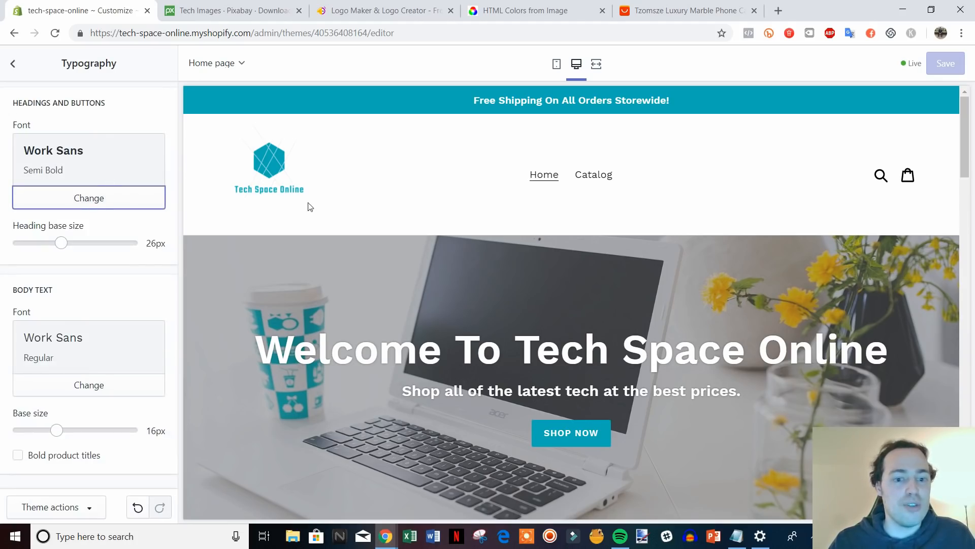
left_click(20, 71)
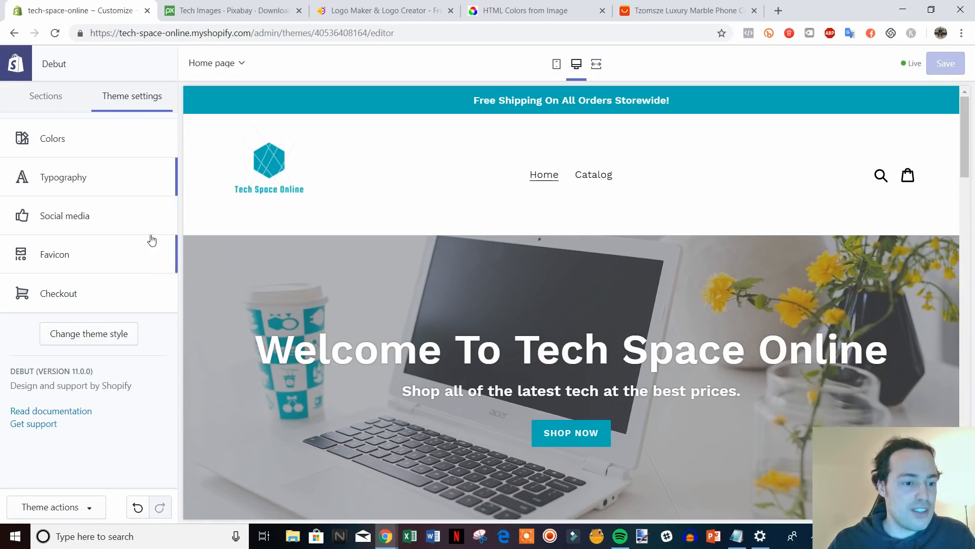
Leave the Twitter and Facebook social links blank and return to theme settings.
left_click(122, 216)
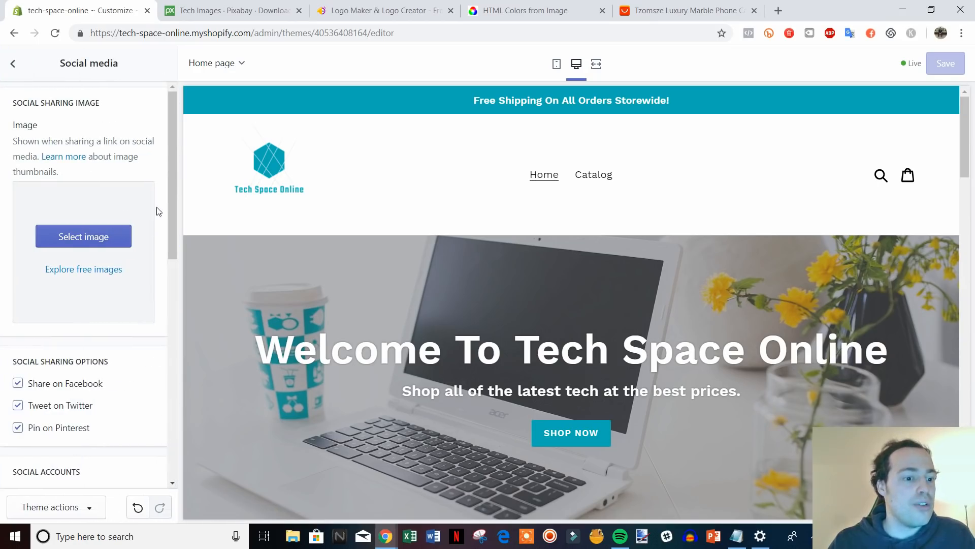
scroll(136, 224, "down", 3)
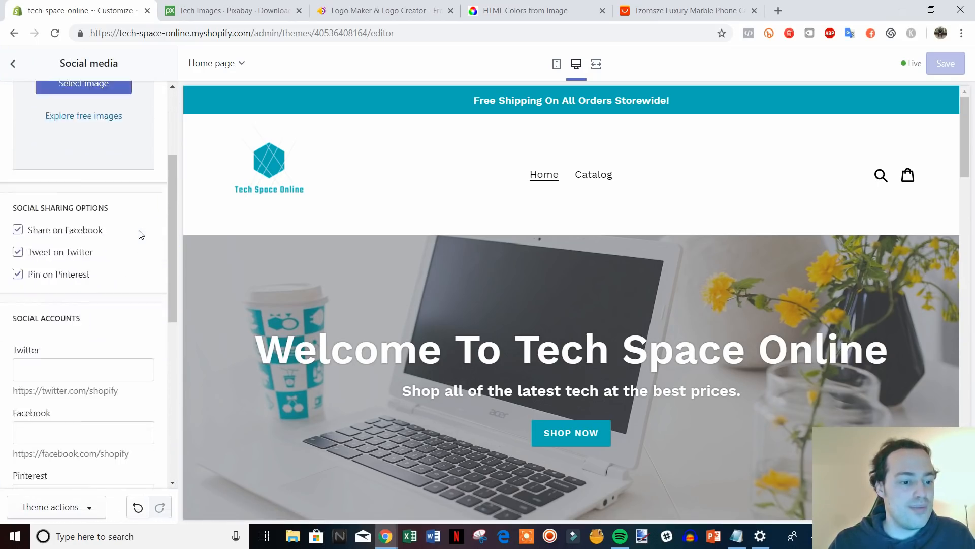
scroll(141, 234, "down", 3)
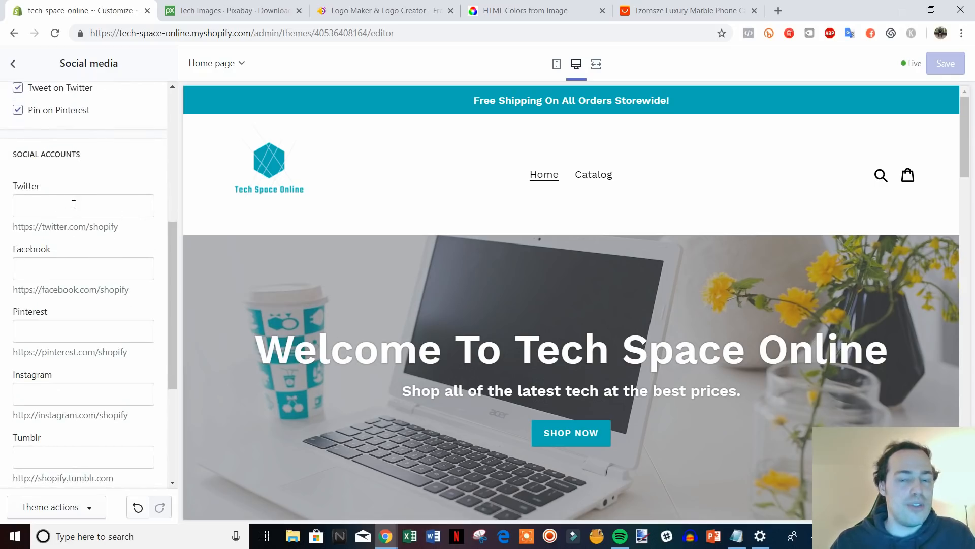
left_click(66, 203)
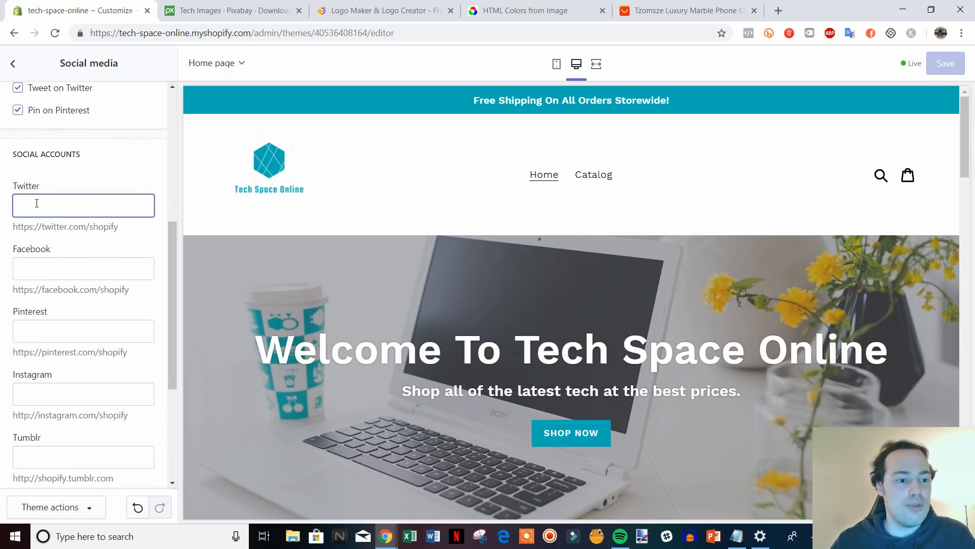
left_click(71, 258)
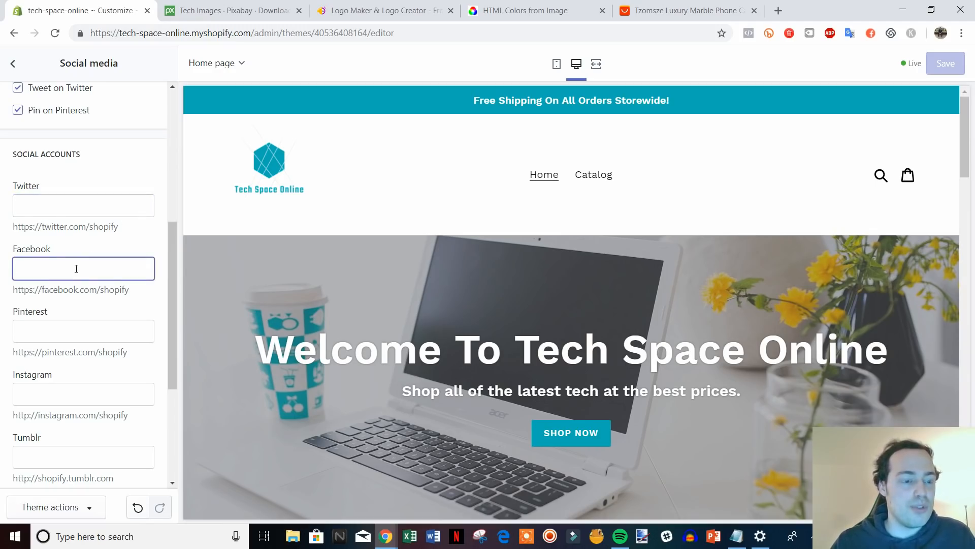
scroll(141, 320, "down", 3)
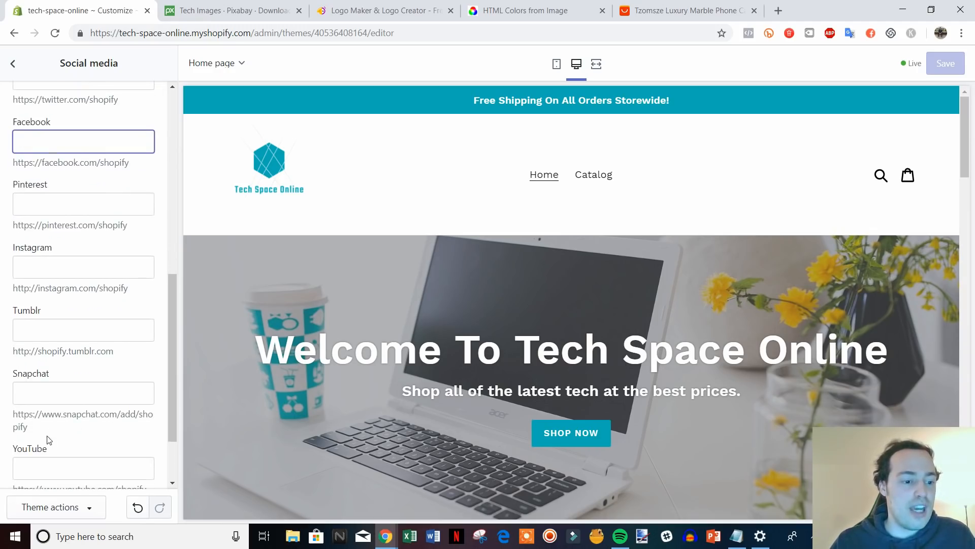
scroll(75, 356, "up", 10)
left_click(13, 63)
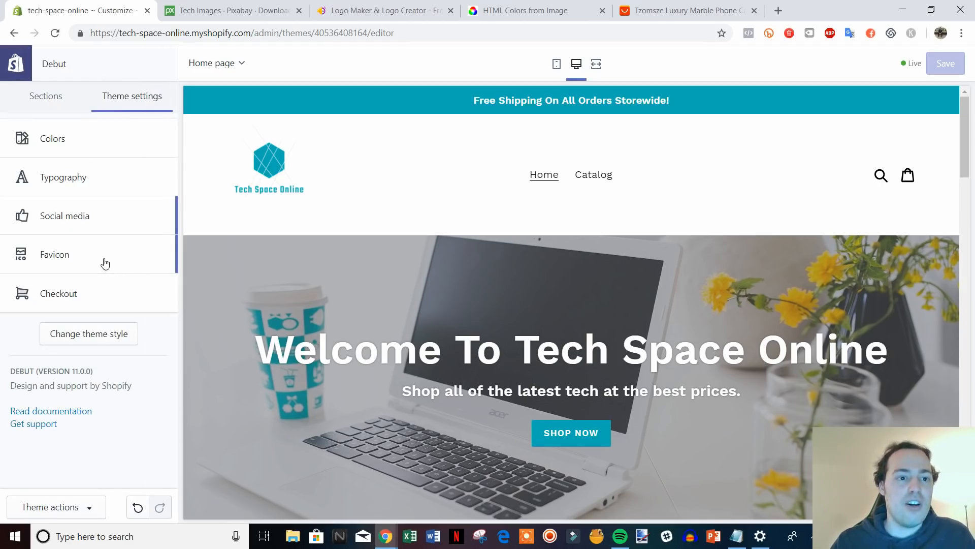
Upload the favicon image from the HatchfulExport-All folder.
left_click(104, 262)
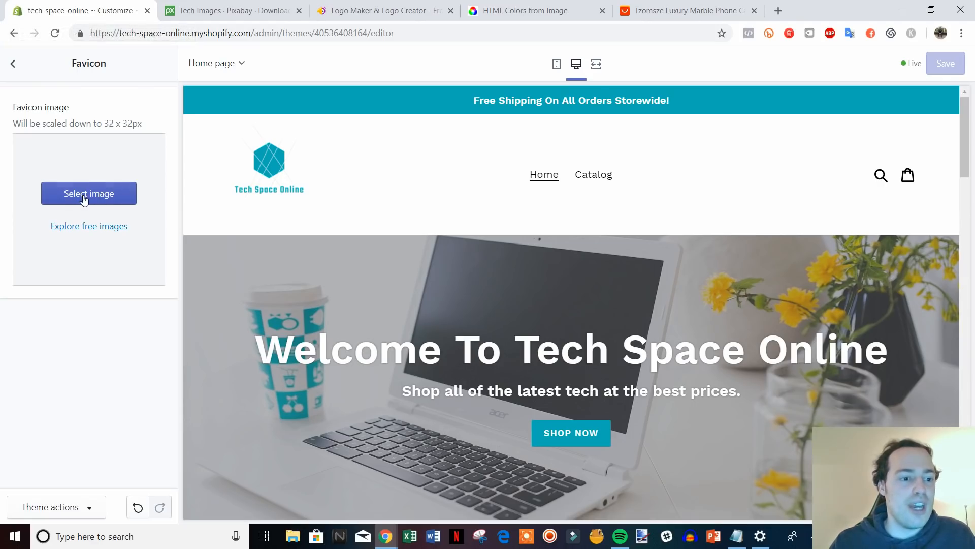
left_click(127, 198)
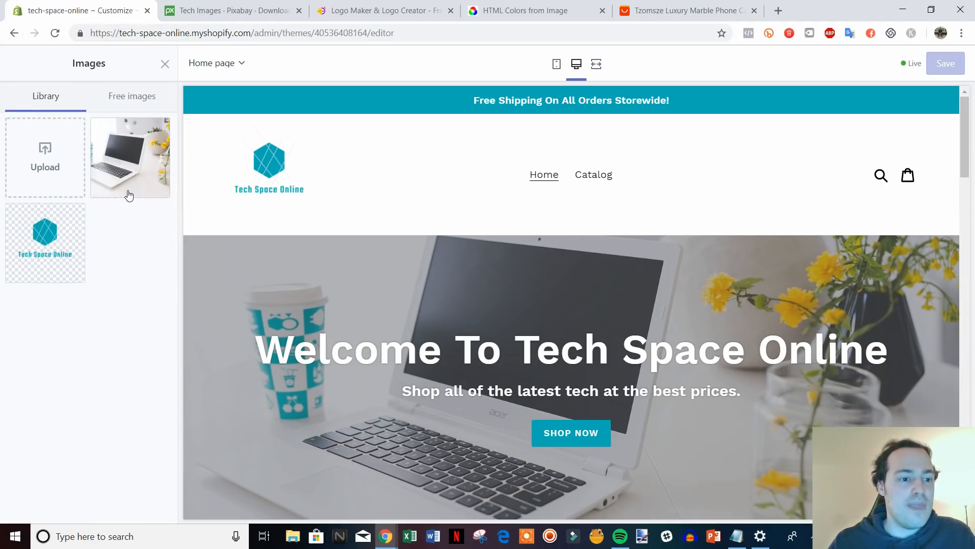
left_click(46, 158)
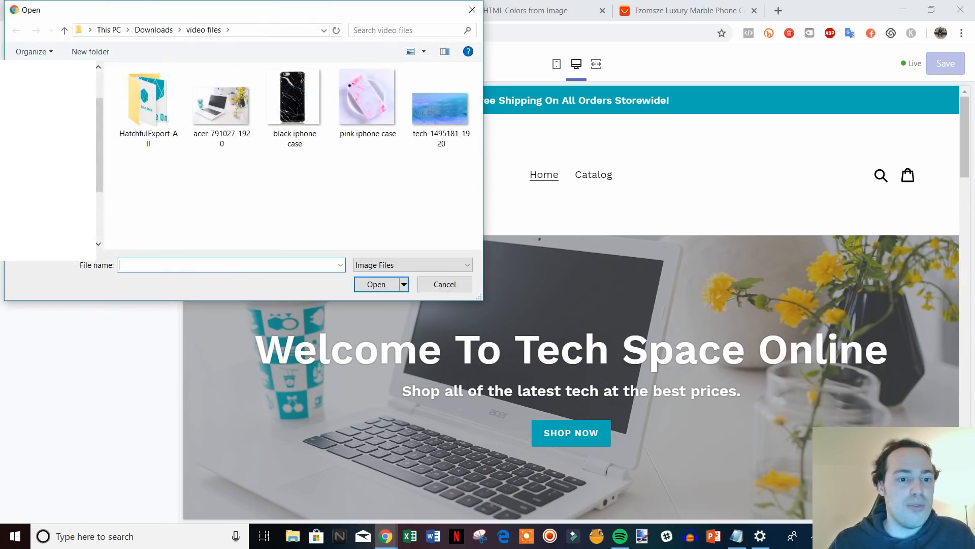
double_click(162, 119)
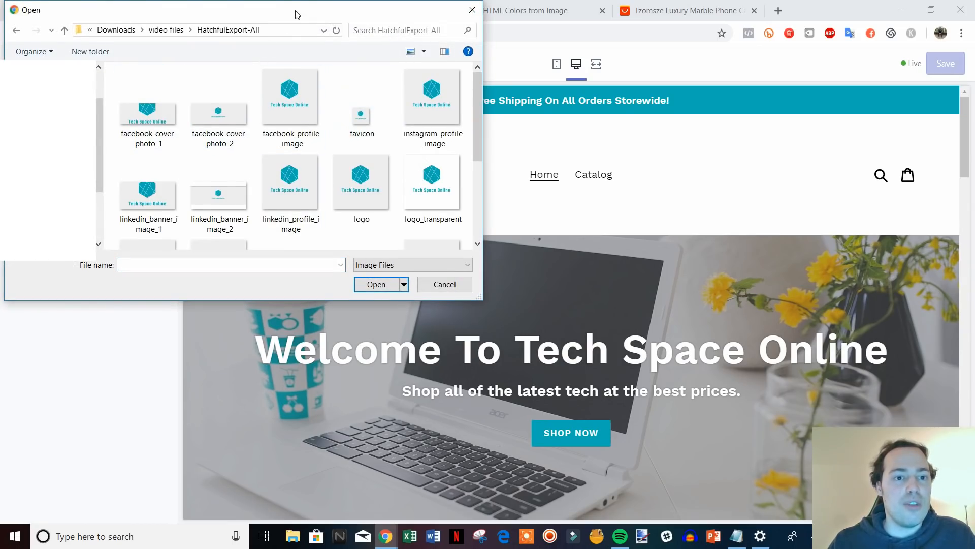
left_click_drag(295, 11, 247, 28)
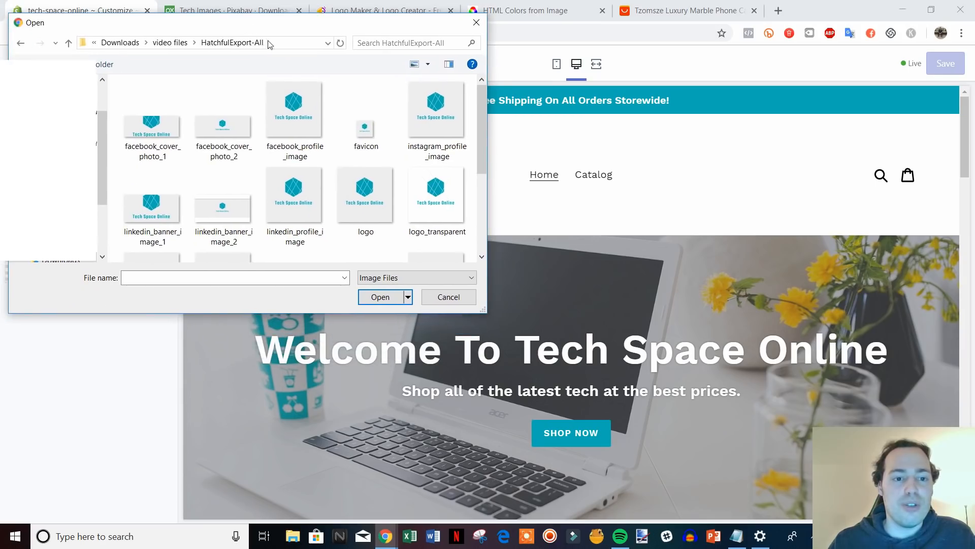
scroll(365, 152, "down", 3)
scroll(366, 152, "up", 3)
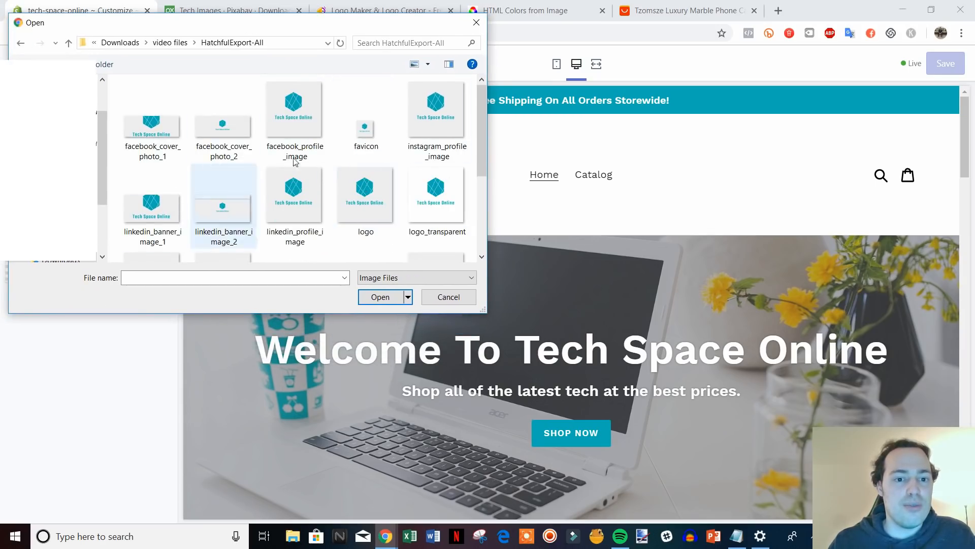
left_click(373, 145)
double_click(374, 145)
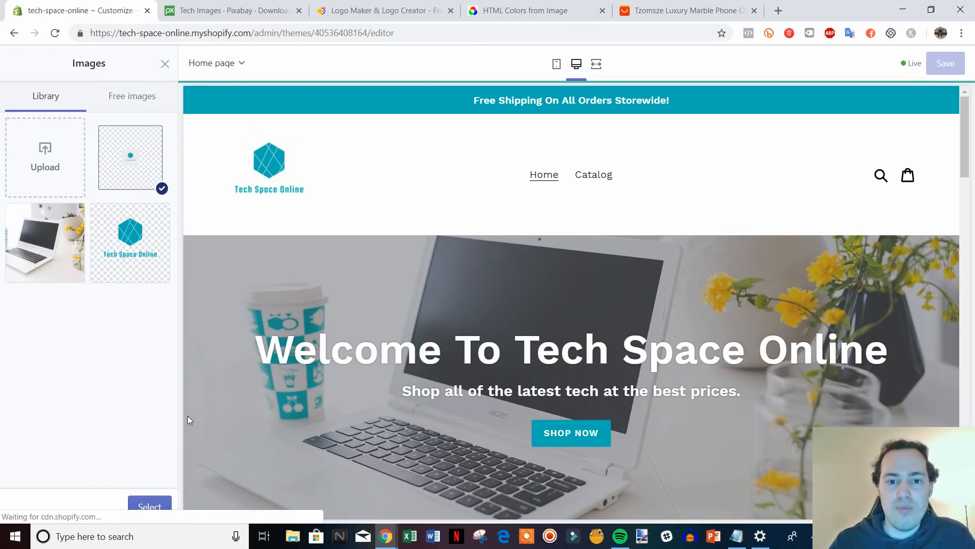
Use the uploaded image as the store favicon and save the theme.
left_click(153, 507)
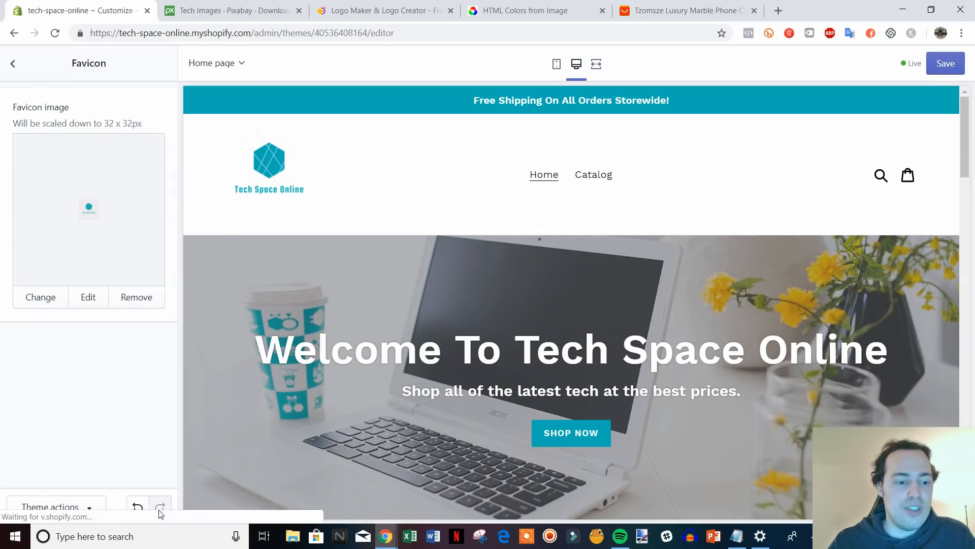
left_click(946, 63)
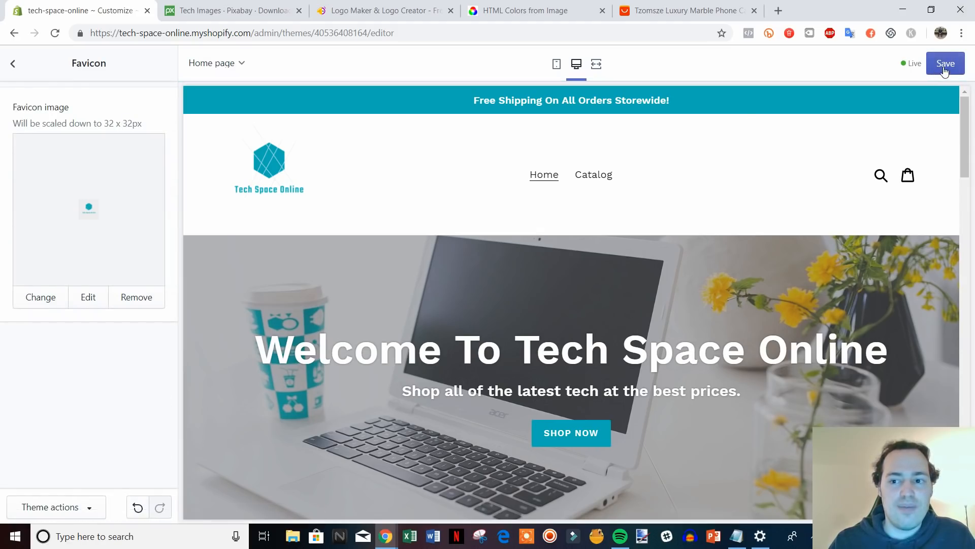
left_click(13, 65)
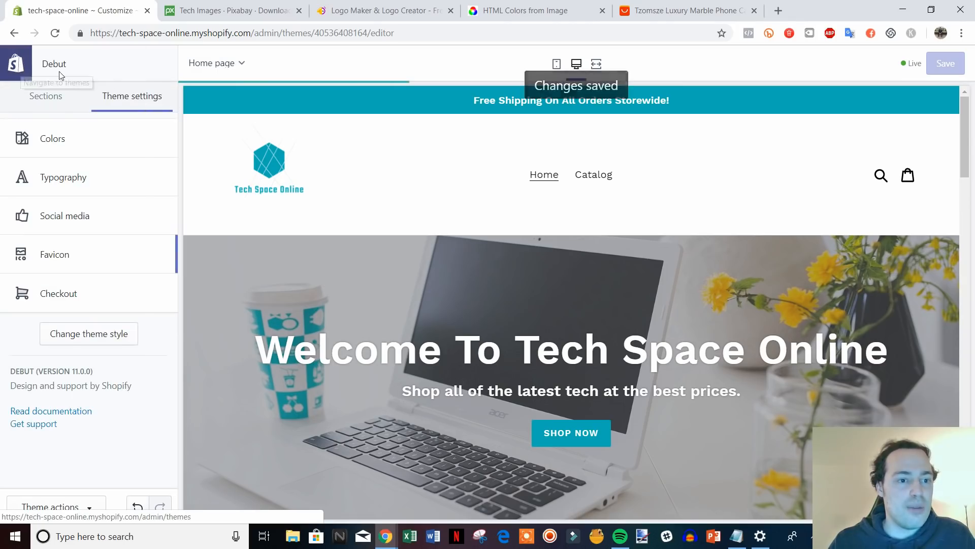
From the homepage sections list, open the Image with text section's settings.
left_click(50, 102)
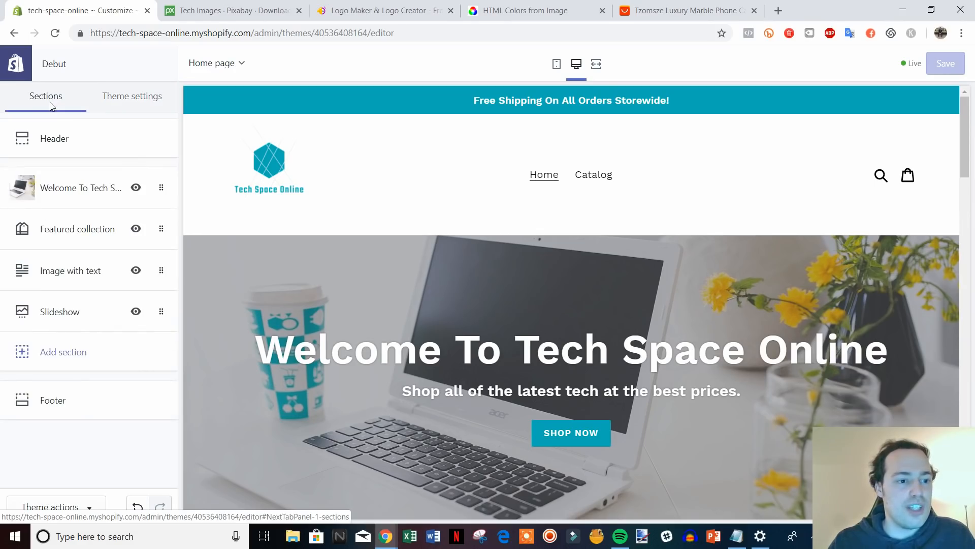
scroll(795, 432, "down", 9)
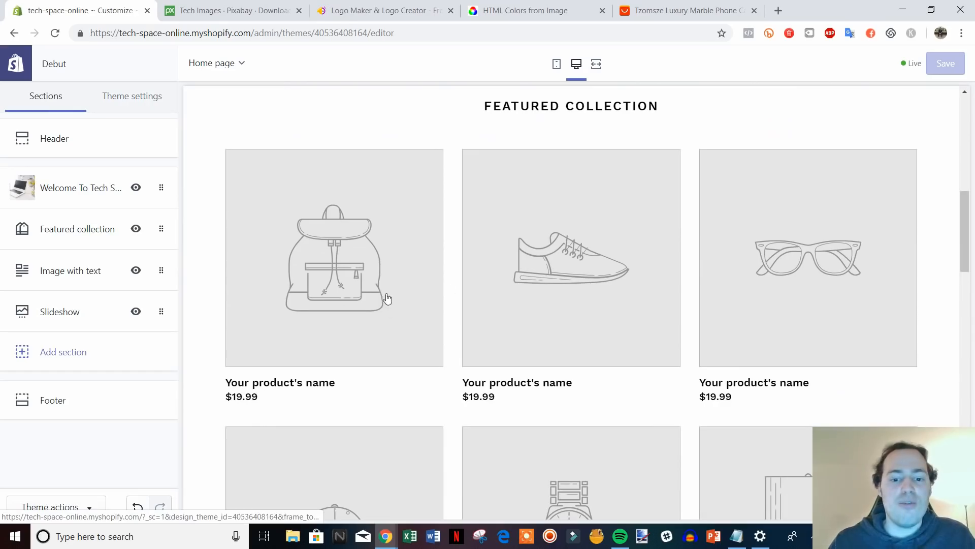
scroll(751, 289, "down", 1)
scroll(731, 326, "up", 3)
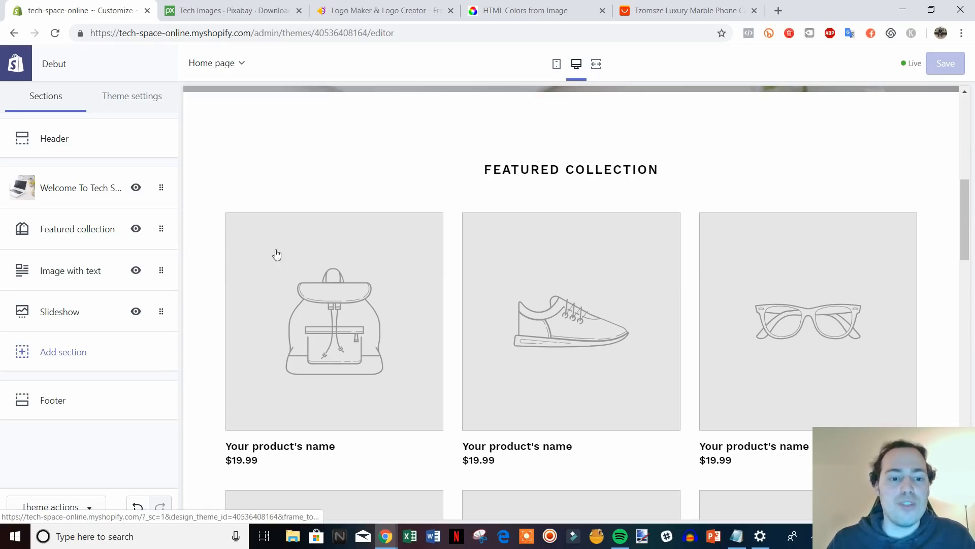
scroll(660, 311, "down", 2)
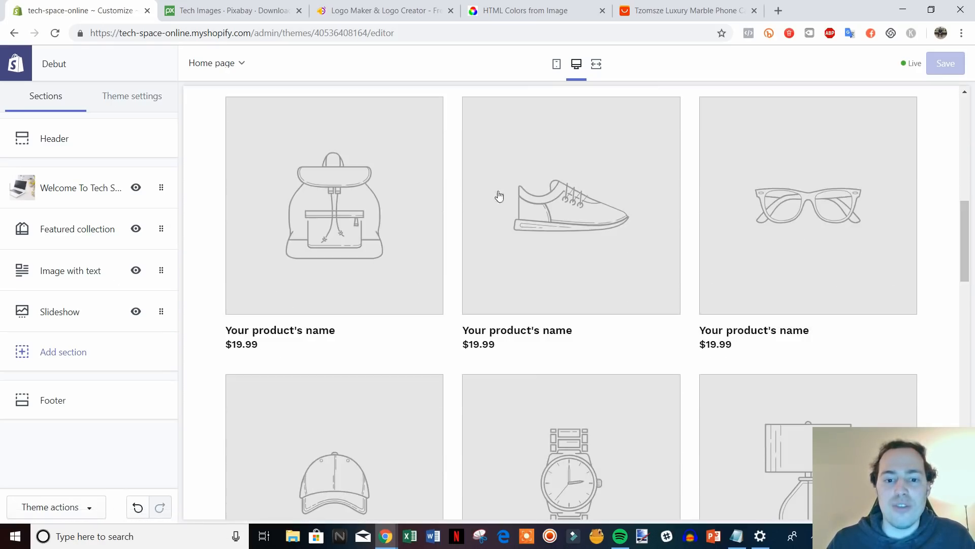
scroll(701, 380, "up", 2)
scroll(517, 283, "down", 6)
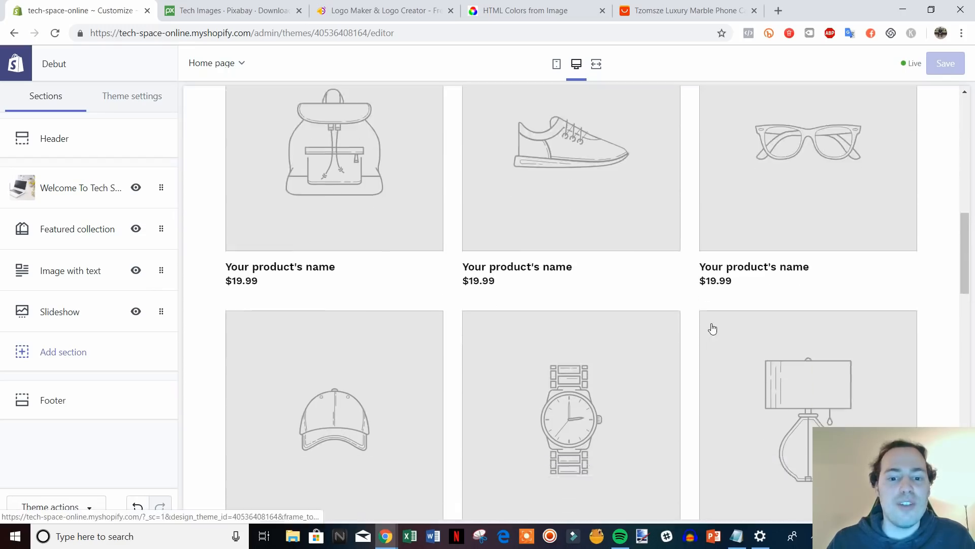
scroll(660, 271, "down", 7)
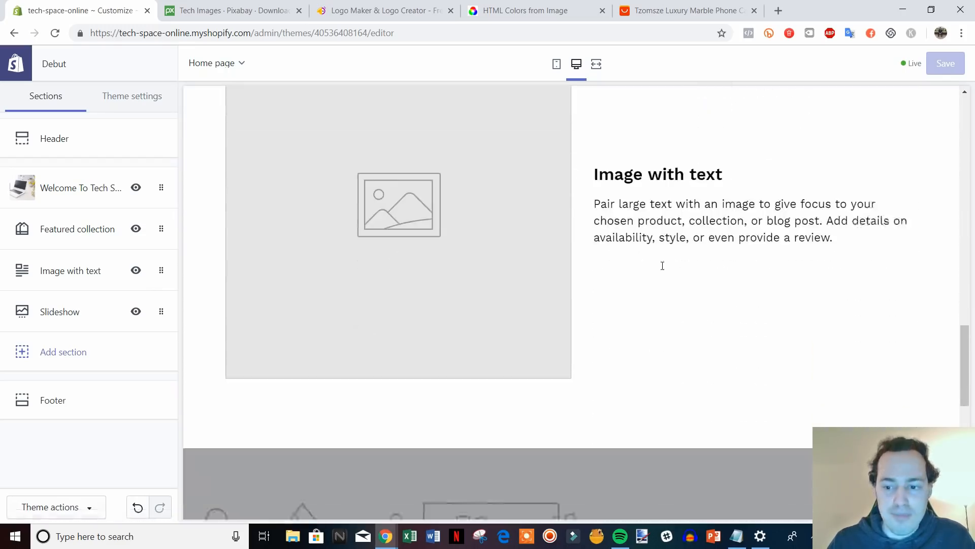
scroll(711, 292, "up", 1)
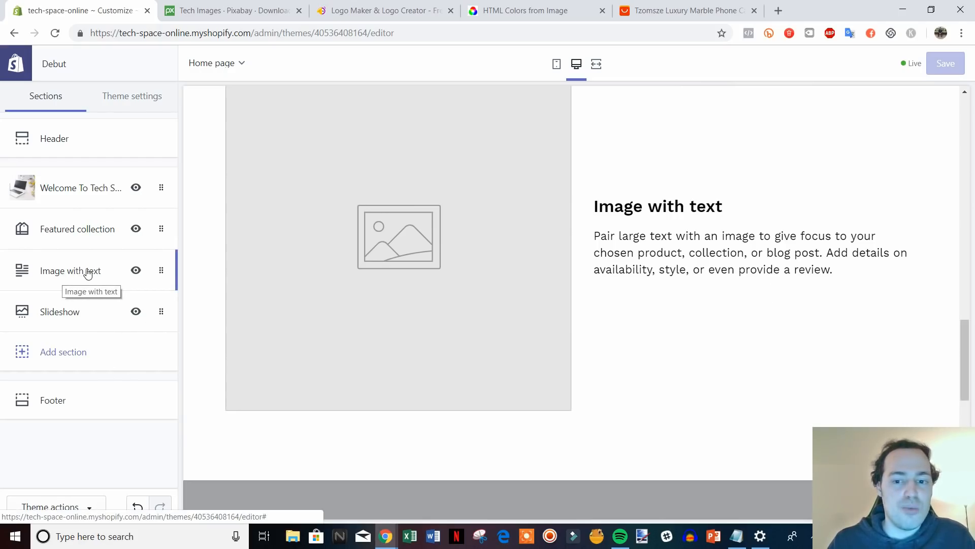
scroll(632, 405, "up", 1)
scroll(632, 405, "down", 1)
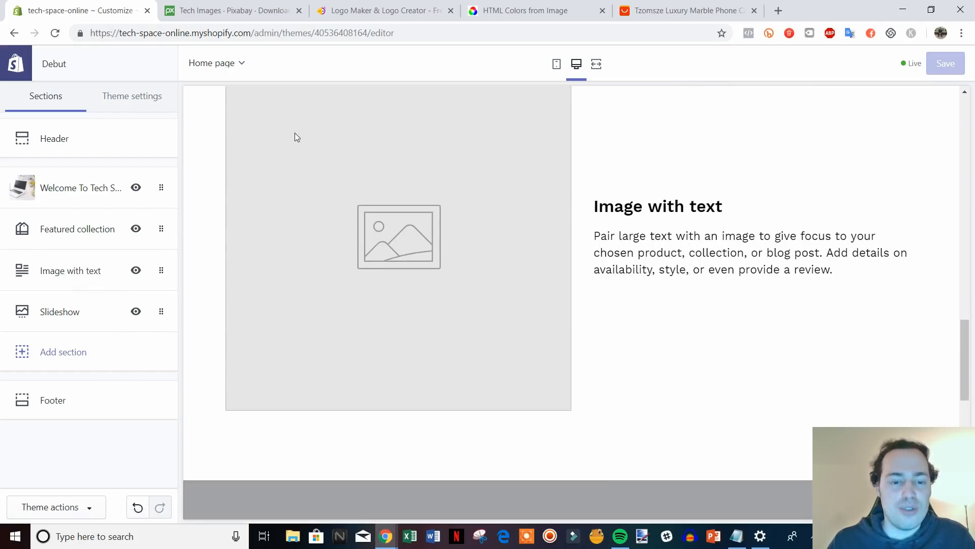
left_click(38, 268)
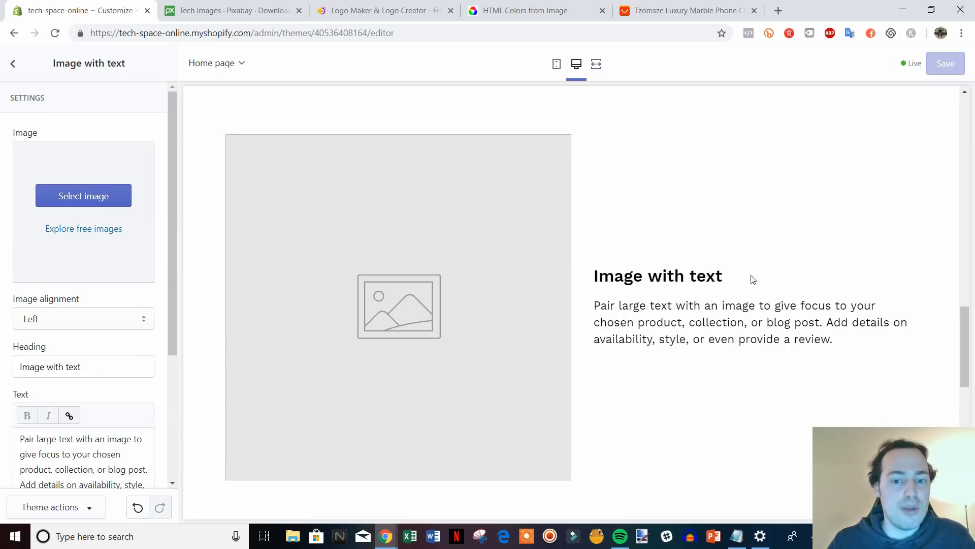
scroll(327, 319, "down", 2)
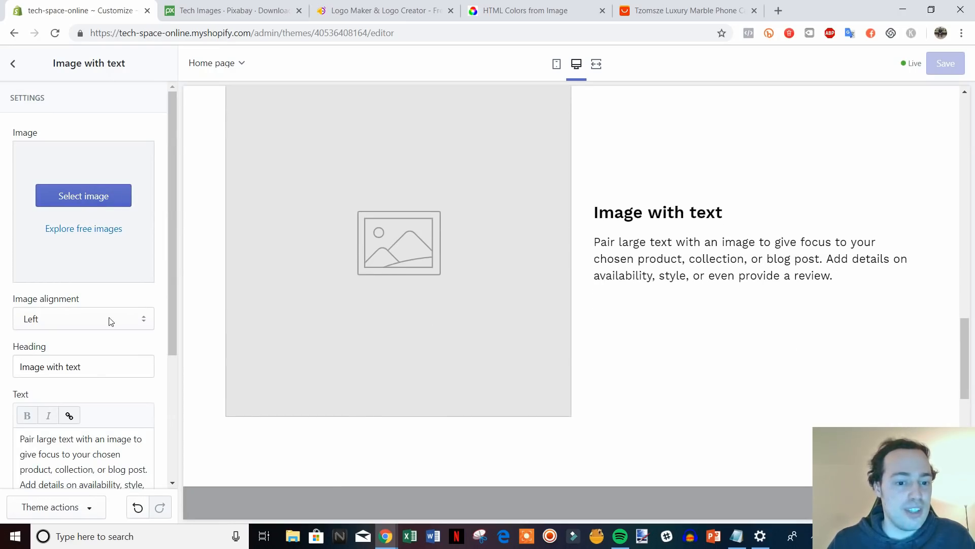
scroll(660, 373, "up", 4)
scroll(659, 370, "down", 9)
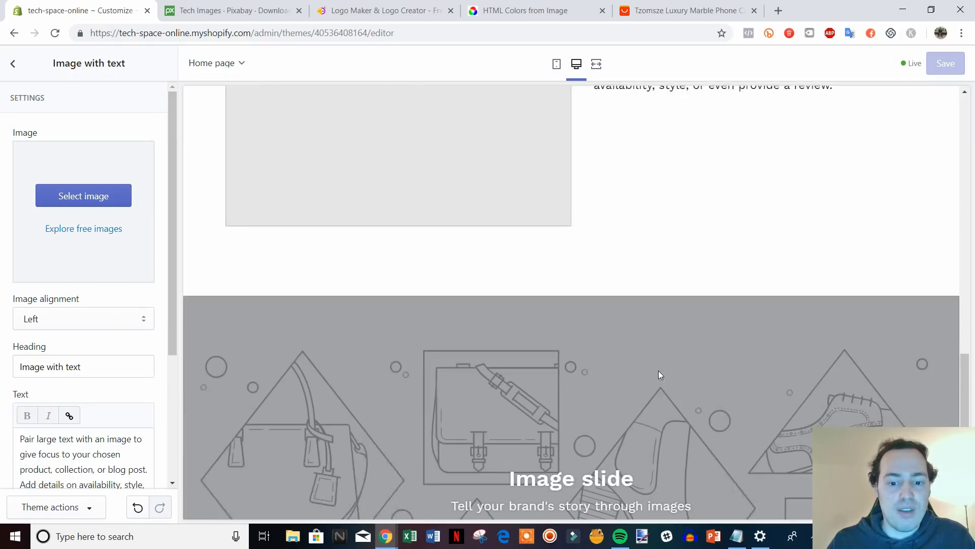
scroll(101, 245, "down", 4)
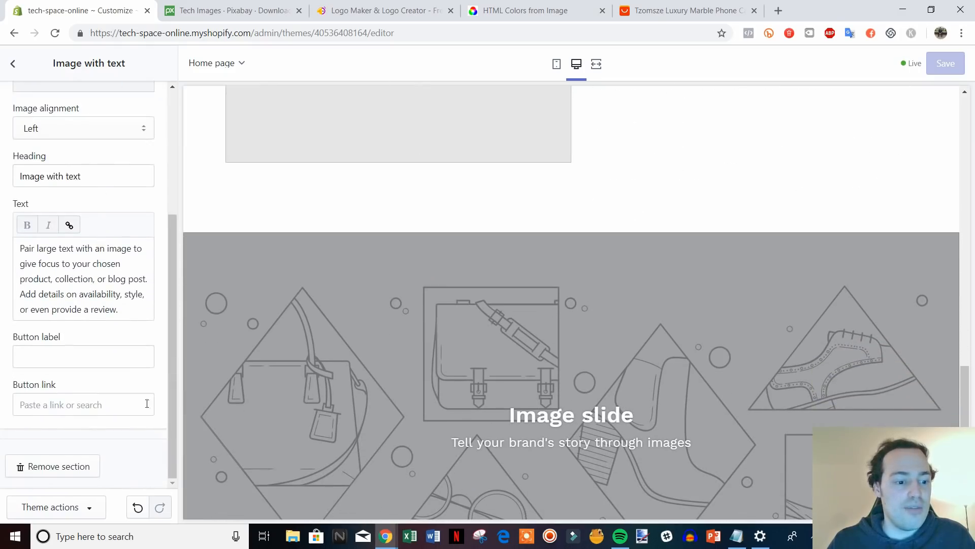
scroll(509, 286, "up", 5)
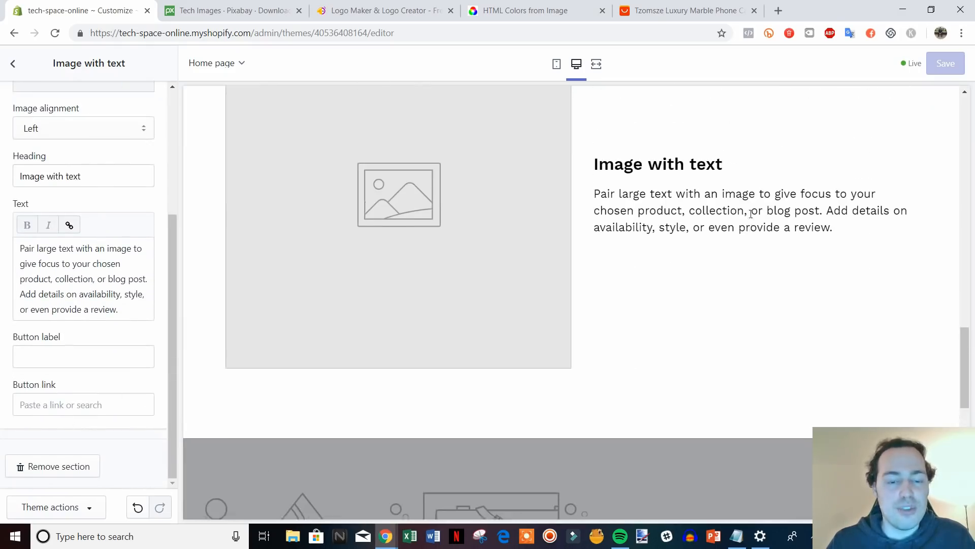
Remove the Image with text section and check the Slideshow and footer in the preview.
left_click(61, 465)
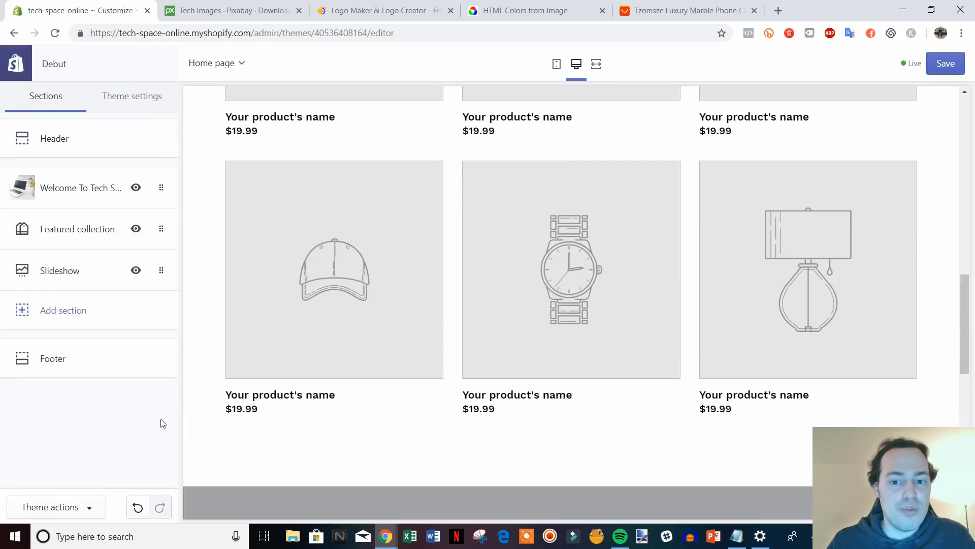
scroll(597, 293, "down", 1)
scroll(635, 281, "down", 6)
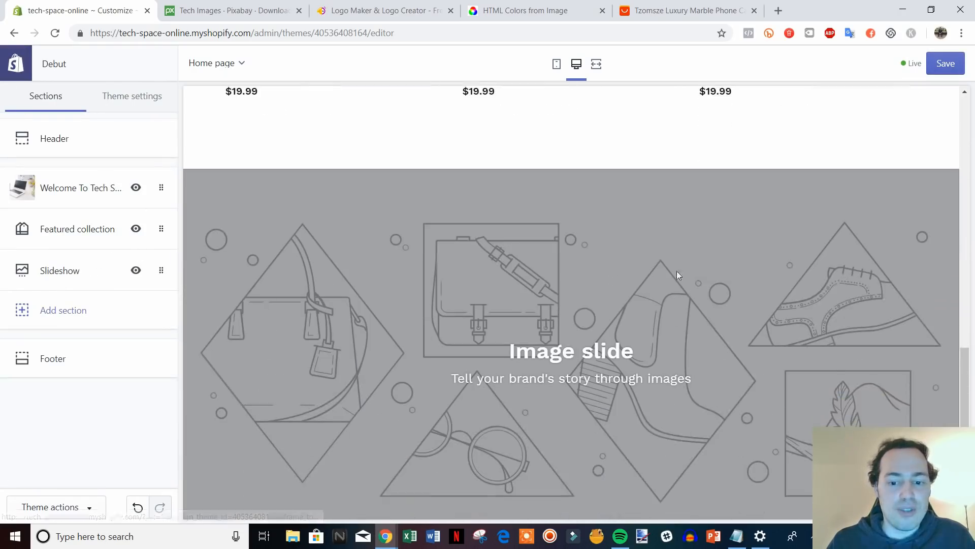
scroll(603, 311, "down", 2)
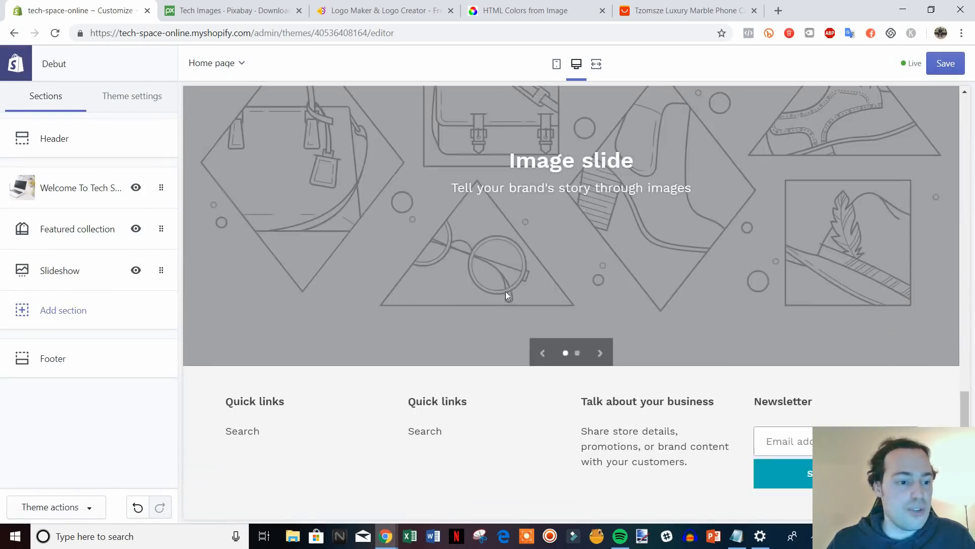
scroll(573, 353, "up", 3)
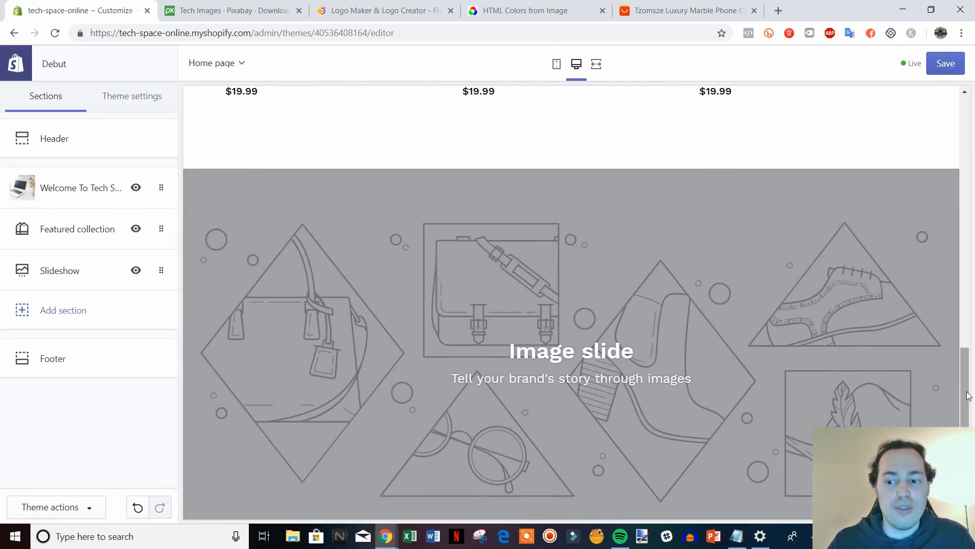
left_click_drag(965, 392, 960, 431)
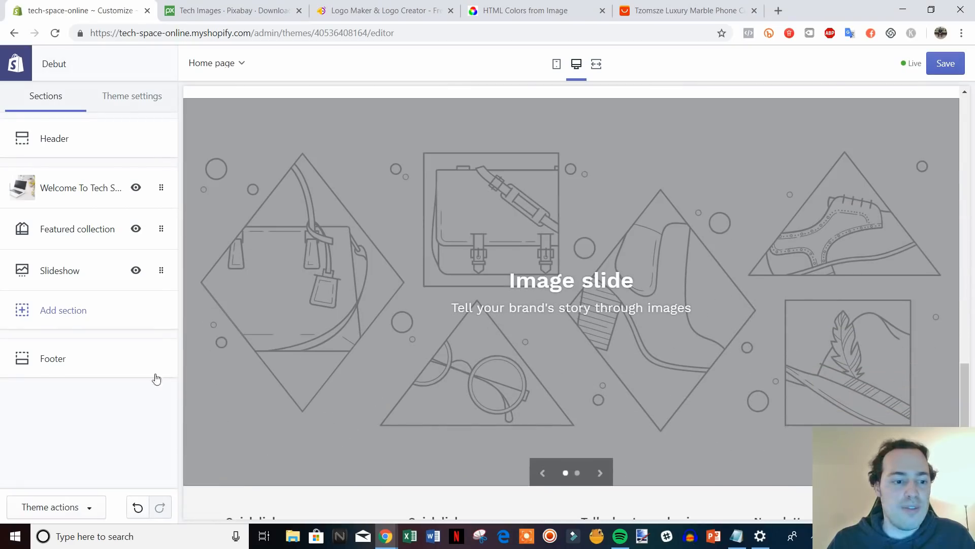
Upload tech-1495181_1920 from the video files folder as the first slideshow slide's image.
left_click(69, 270)
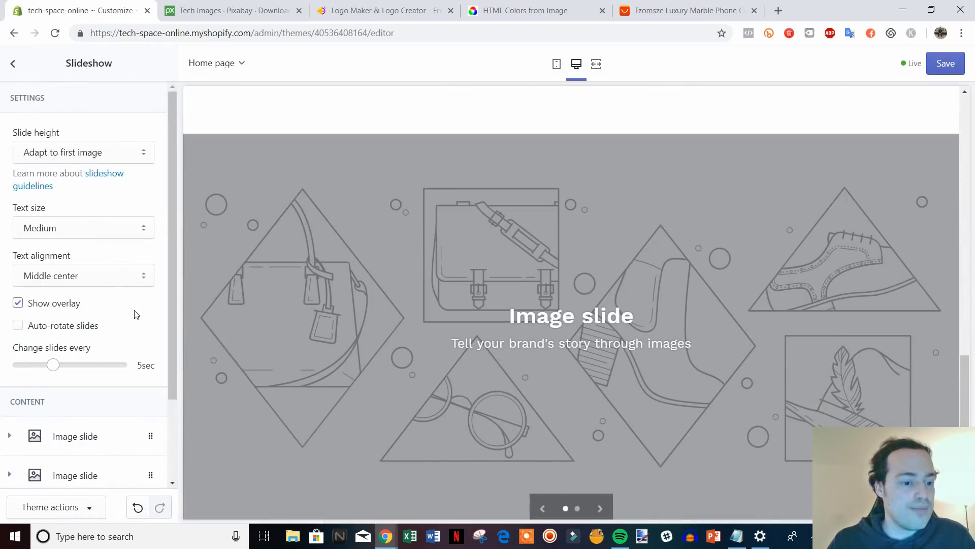
left_click_drag(175, 270, 176, 363)
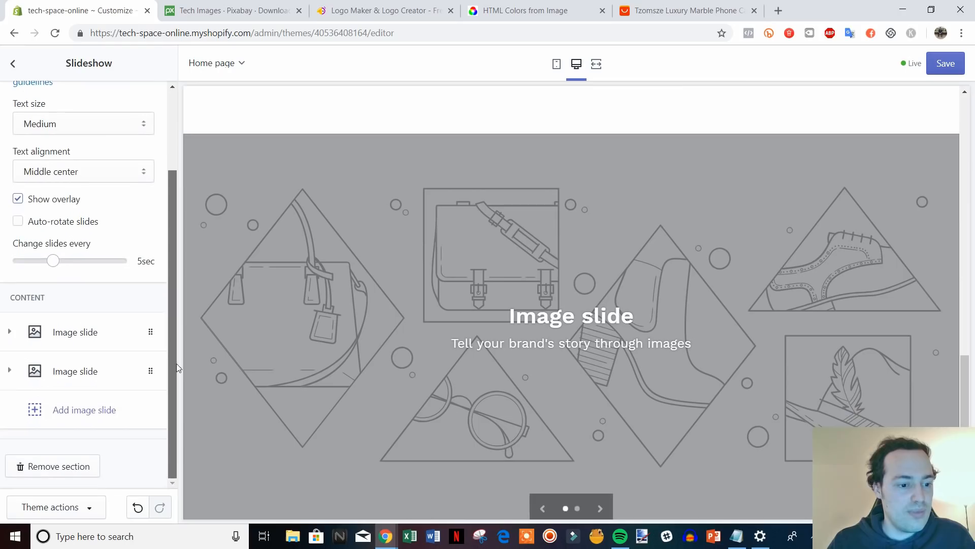
left_click(102, 338)
scroll(97, 356, "down", 1)
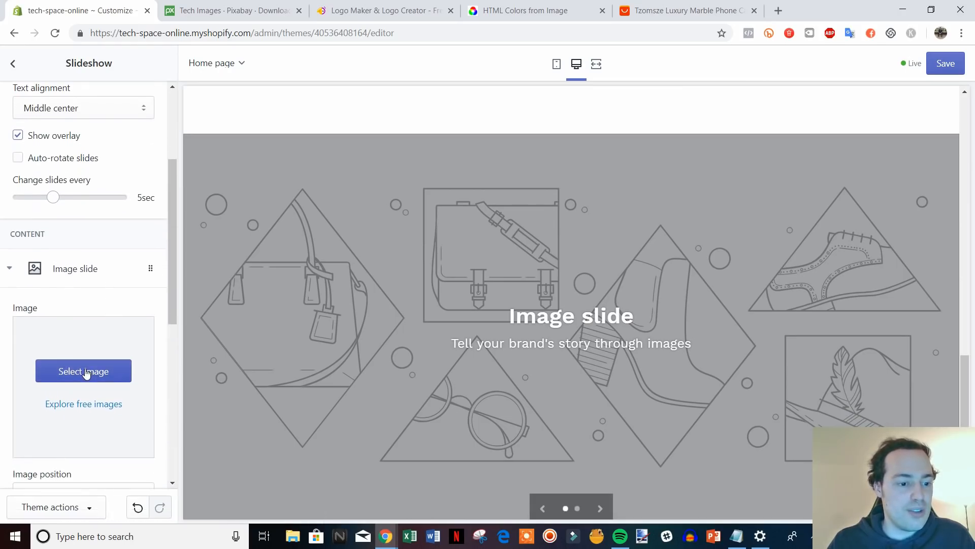
left_click(89, 373)
left_click(44, 150)
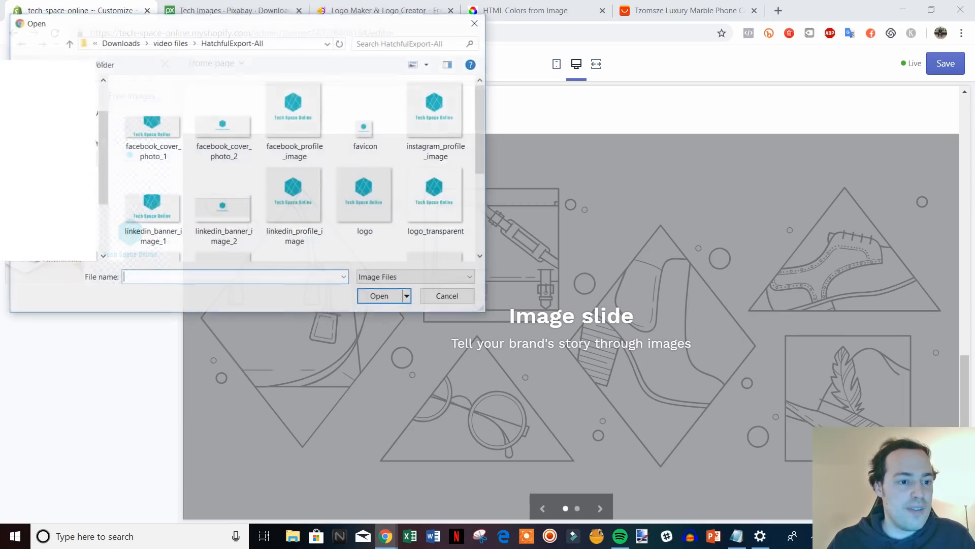
left_click(68, 43)
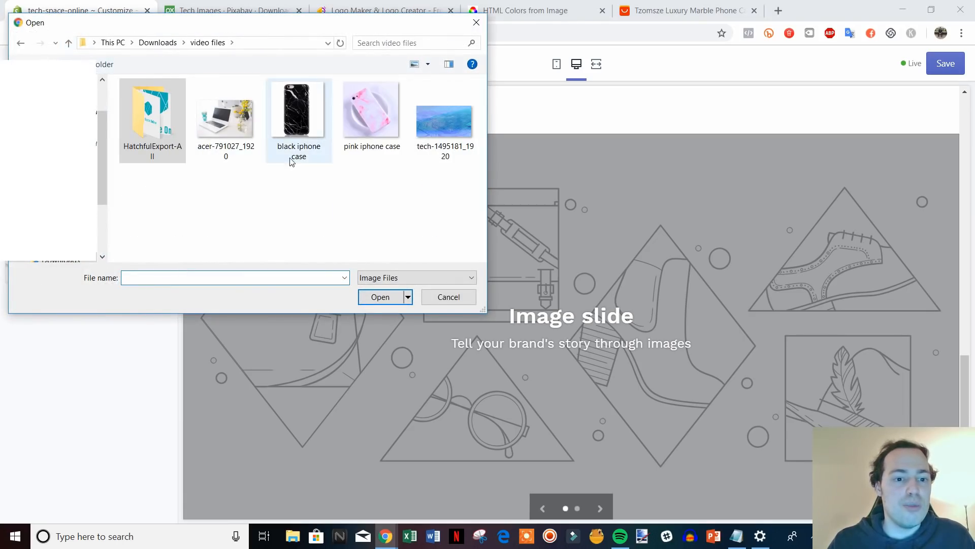
double_click(445, 126)
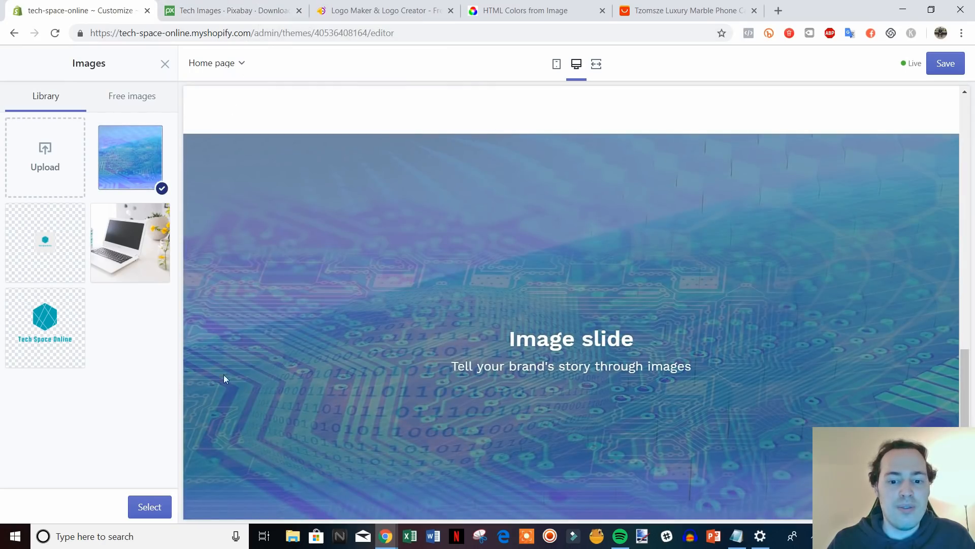
left_click(143, 505)
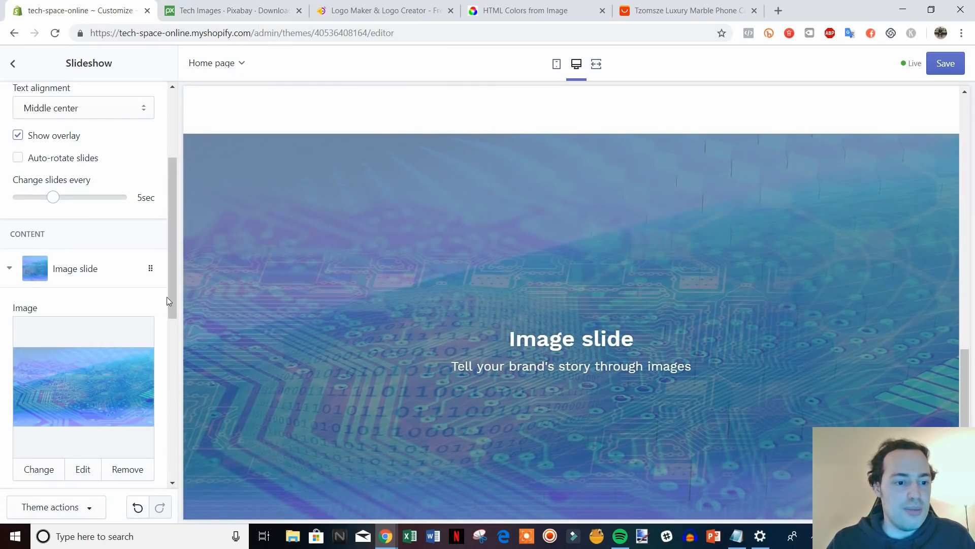
Change the first slide's heading to 'Check out our seasonal specials' and clear its subheading.
scroll(430, 330, "down", 2)
scroll(491, 362, "up", 1)
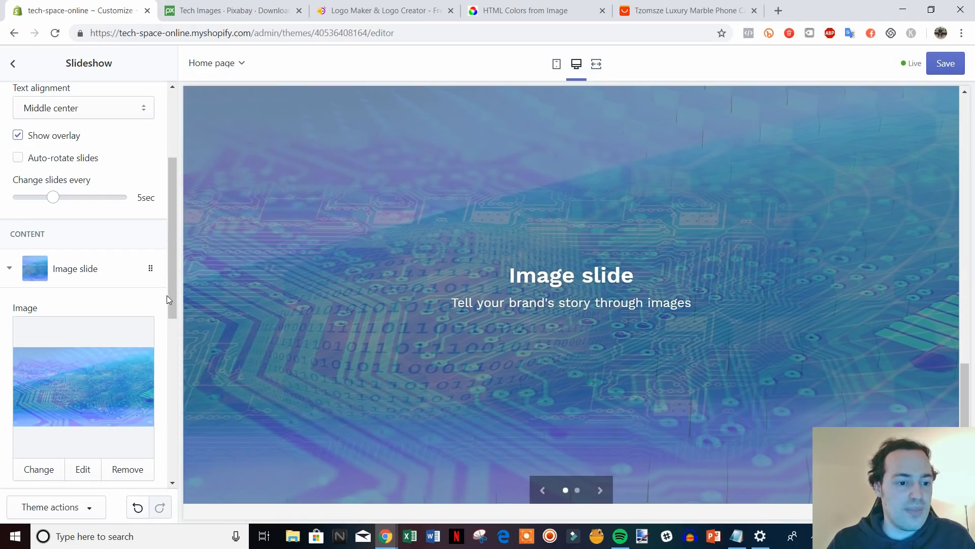
left_click_drag(172, 296, 167, 425)
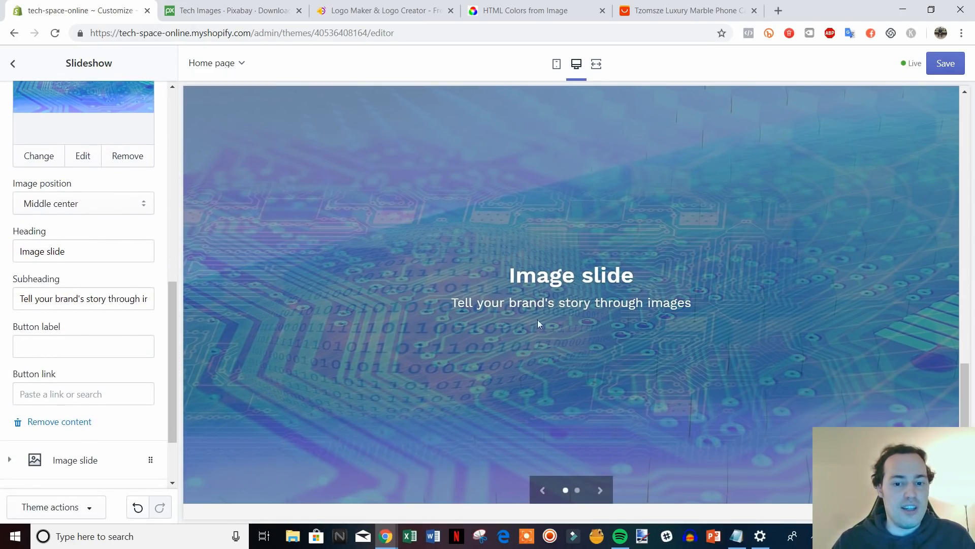
left_click_drag(87, 251, 17, 261)
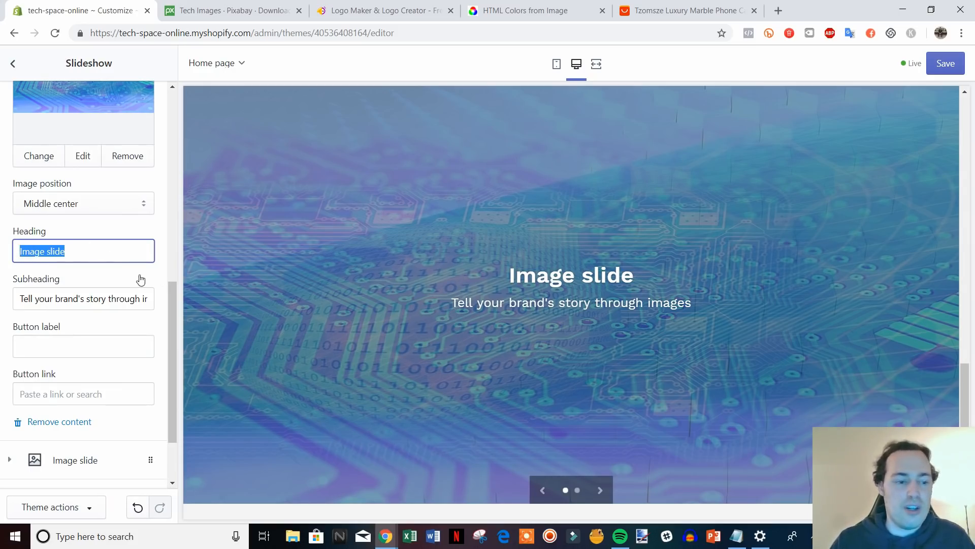
type("Ch")
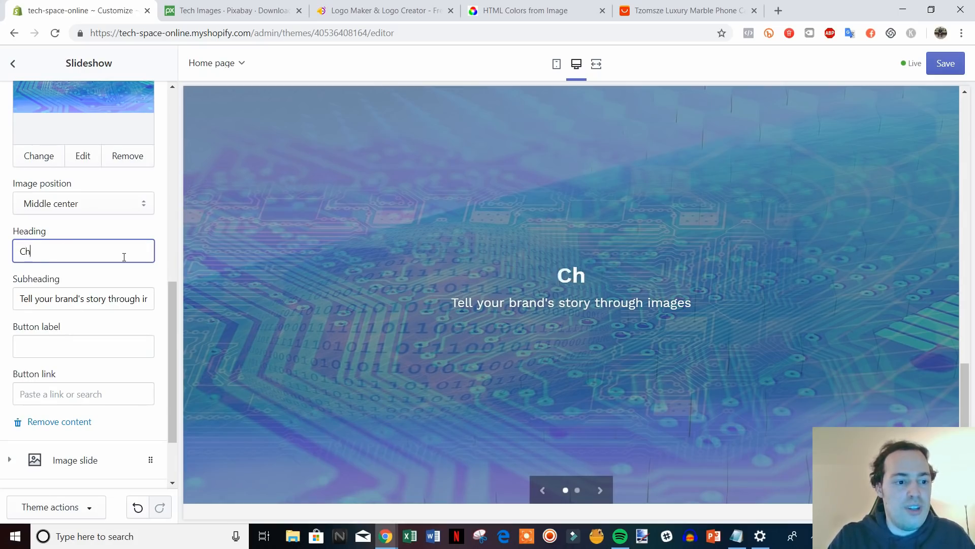
type("eck out our")
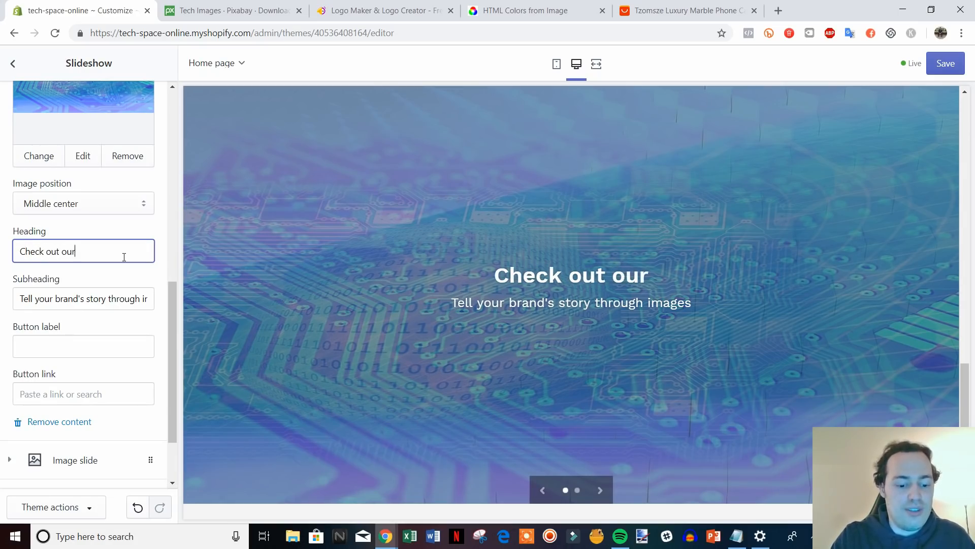
type(" seasonal specials")
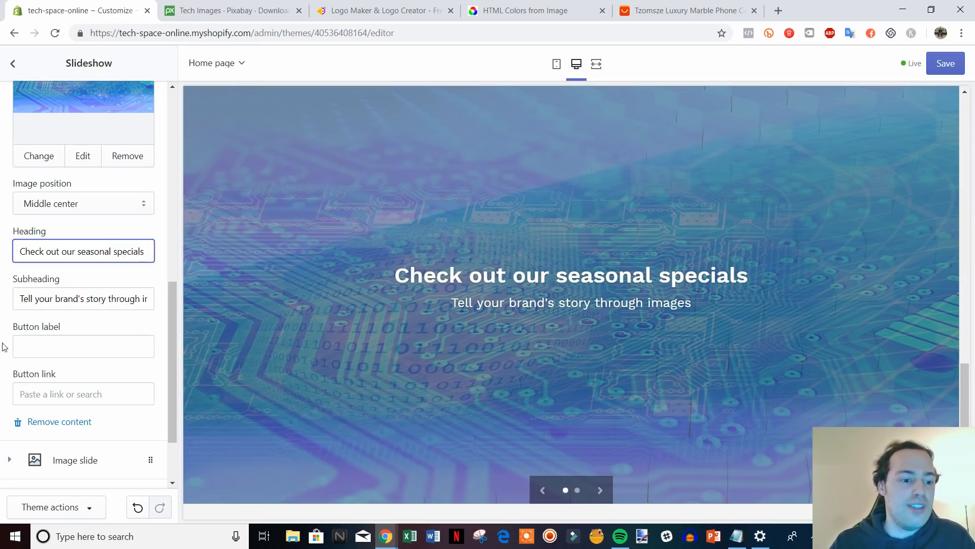
left_click_drag(20, 304, 197, 303)
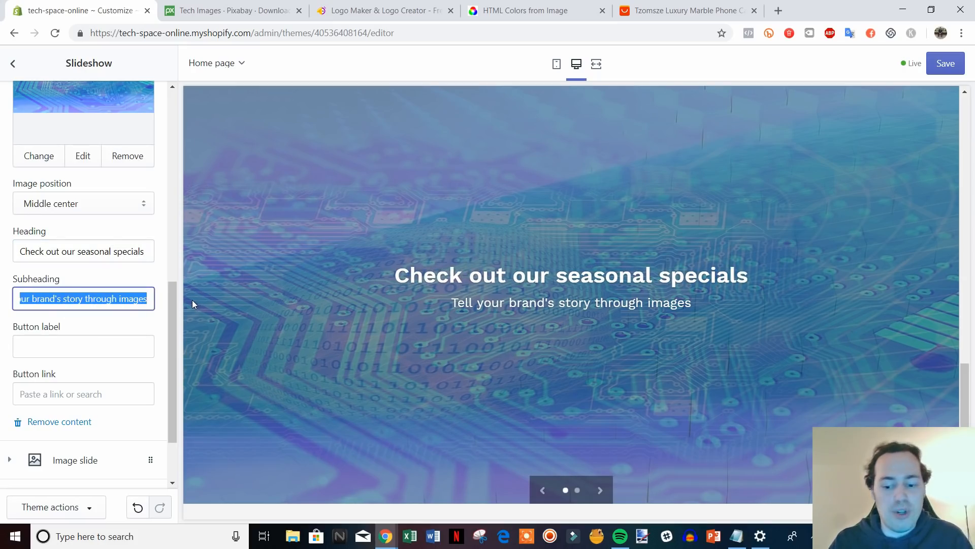
key("BackSpace")
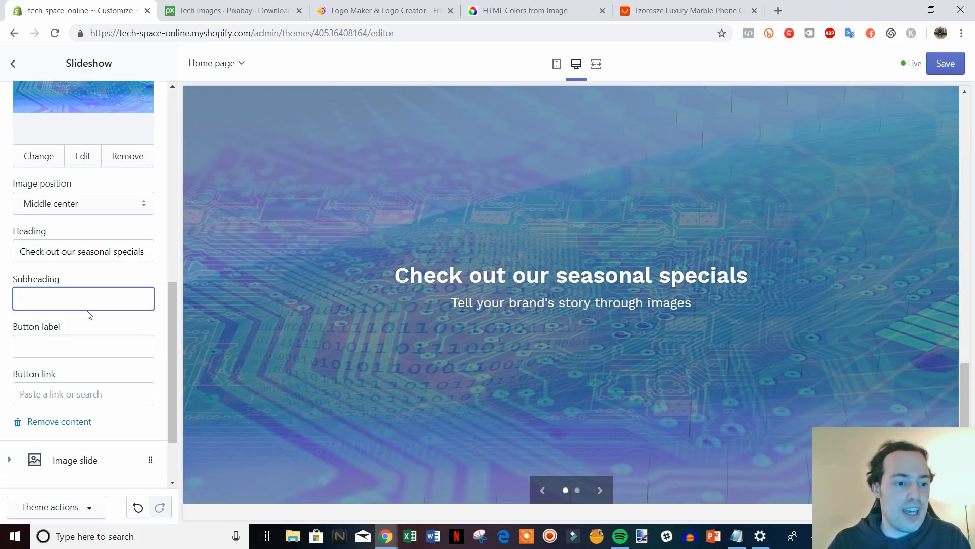
left_click(118, 322)
Point the slide's Shop Now button link to All Collections.
scroll(77, 292, "down", 1)
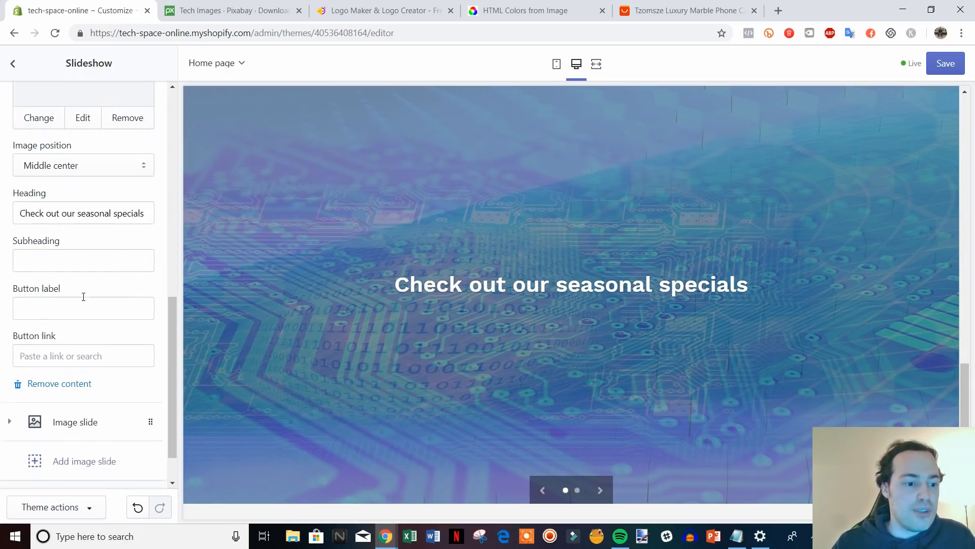
left_click(84, 288)
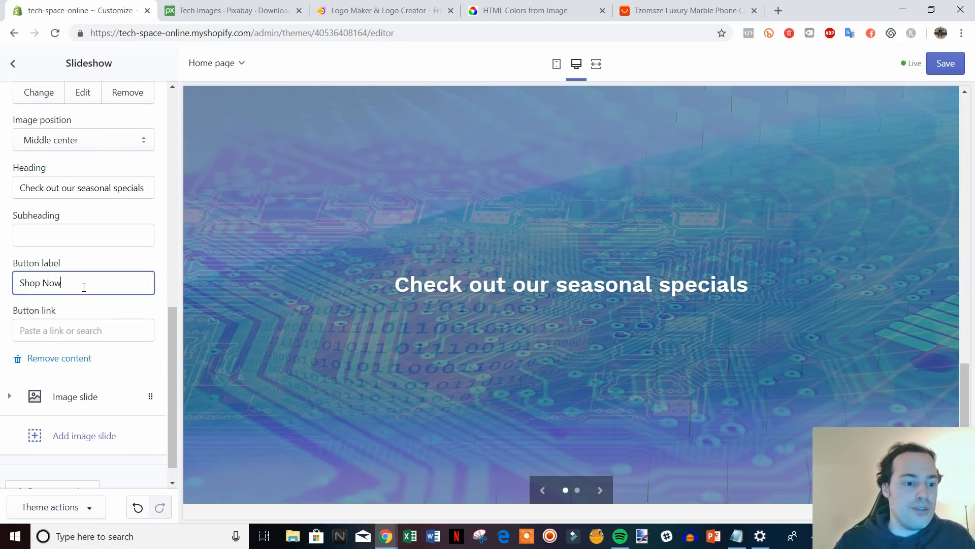
left_click(112, 330)
right_click(106, 330)
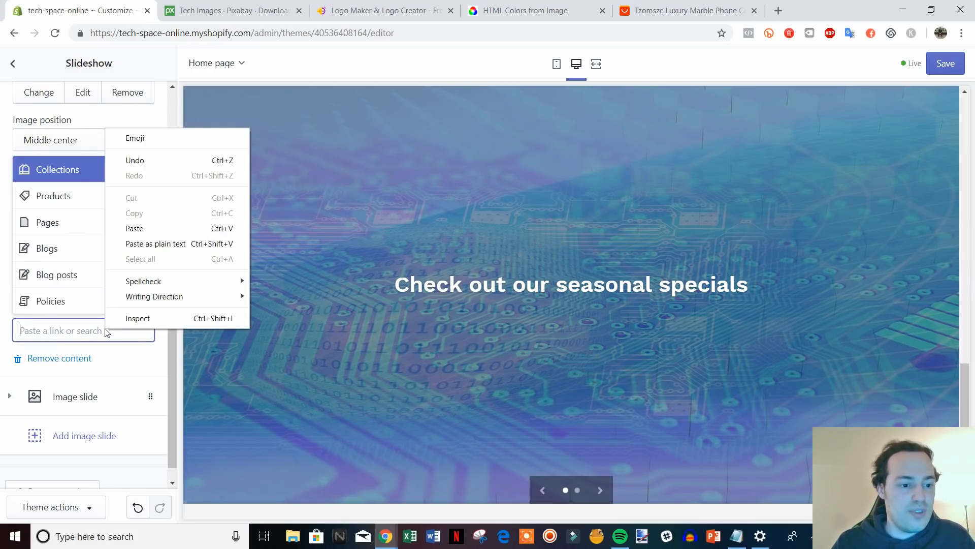
left_click(544, 90)
left_click(88, 325)
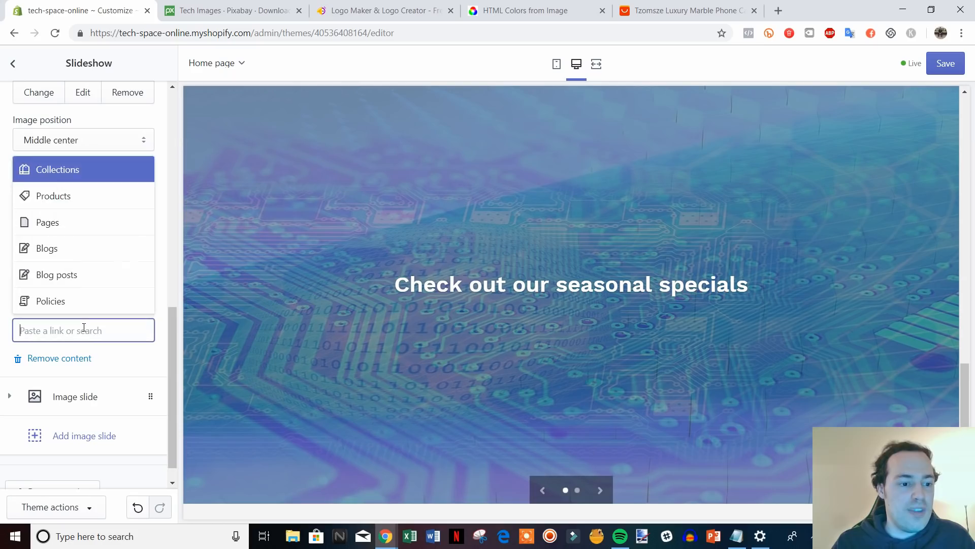
left_click(76, 173)
left_click(102, 276)
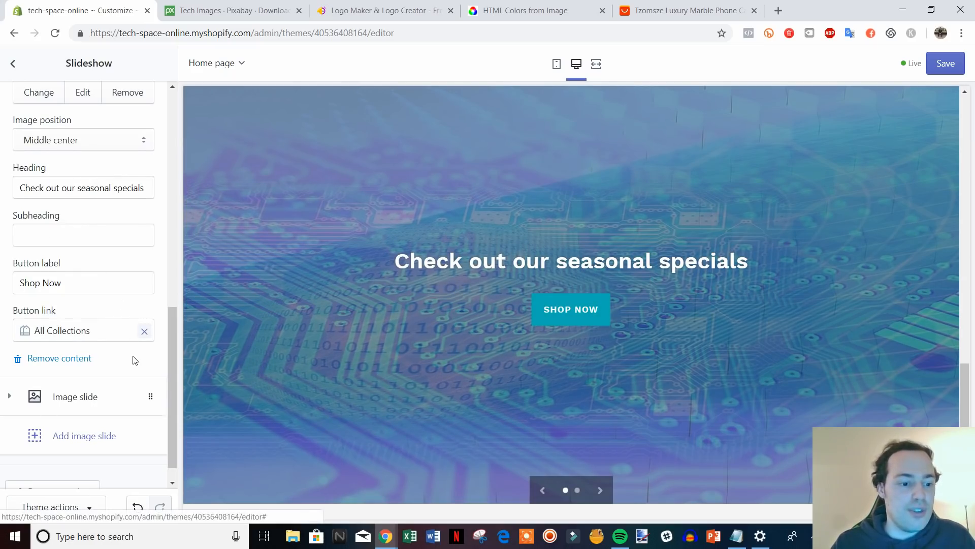
scroll(152, 365, "down", 1)
left_click_drag(171, 406, 178, 430)
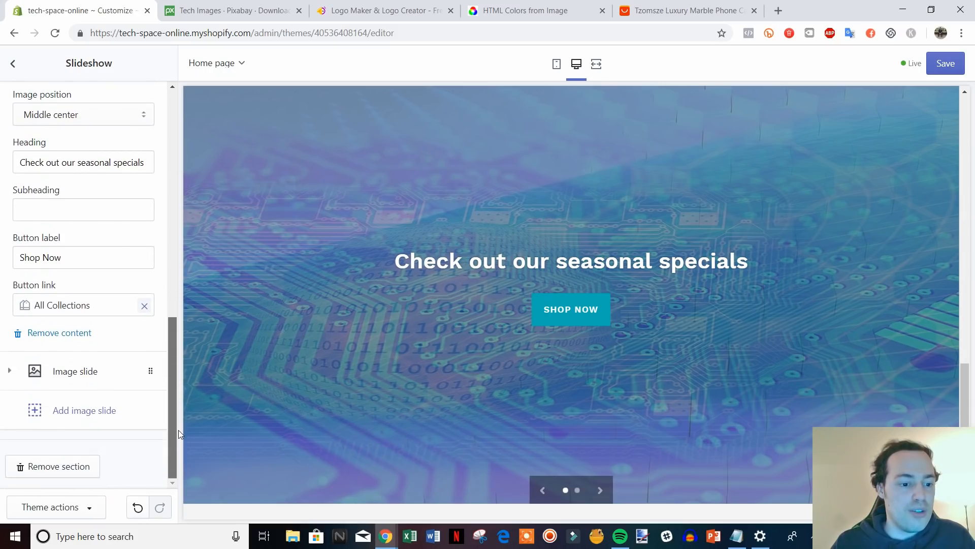
Delete the placeholder second image slide from the slideshow.
left_click(83, 376)
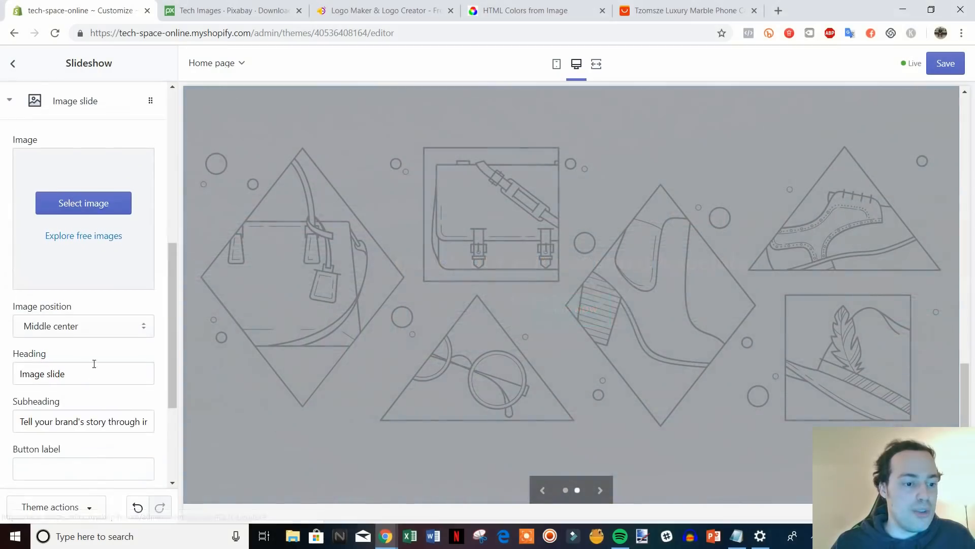
scroll(105, 305, "down", 3)
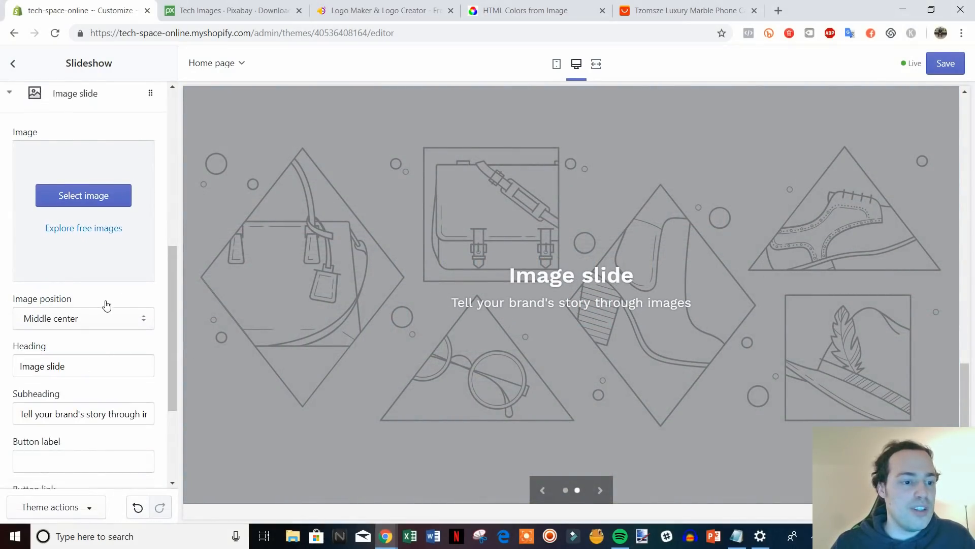
scroll(737, 336, "up", 4)
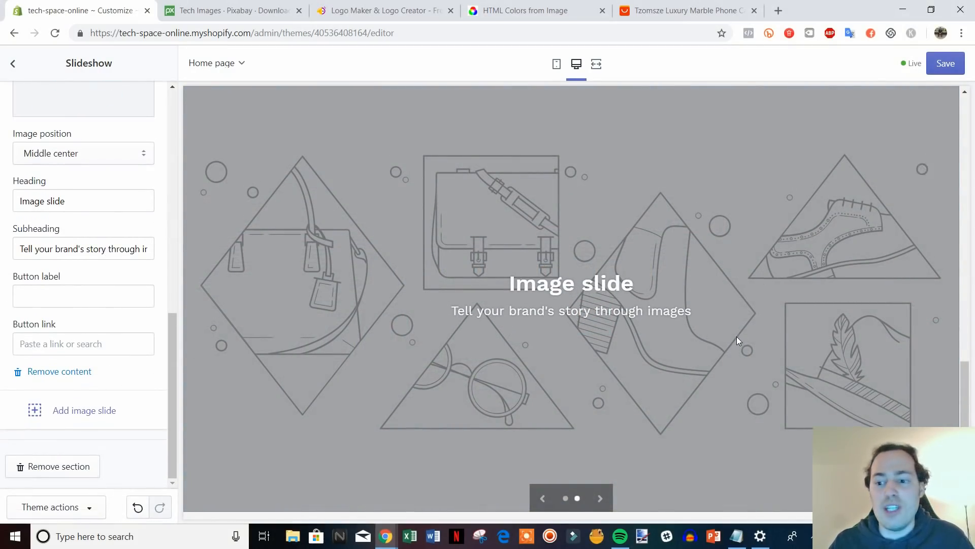
scroll(736, 334, "down", 5)
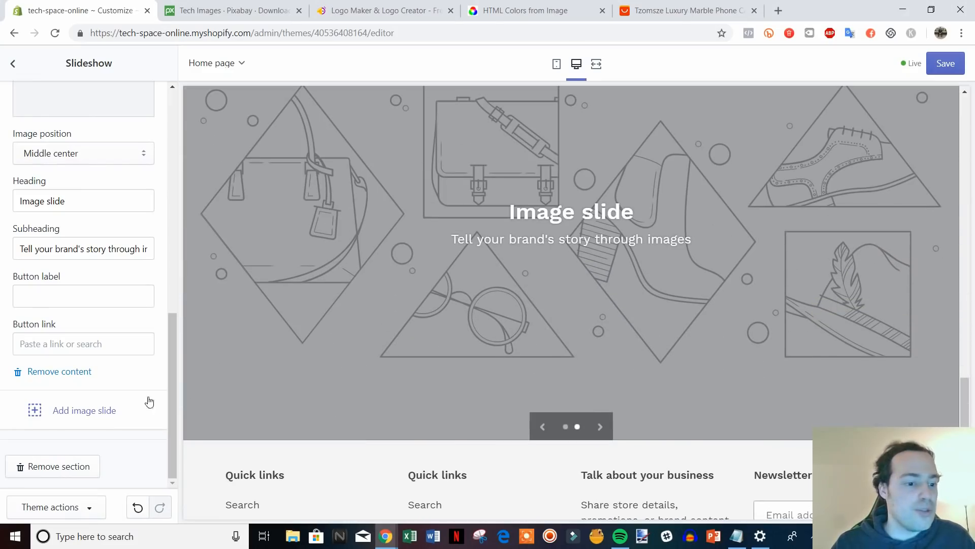
left_click(60, 372)
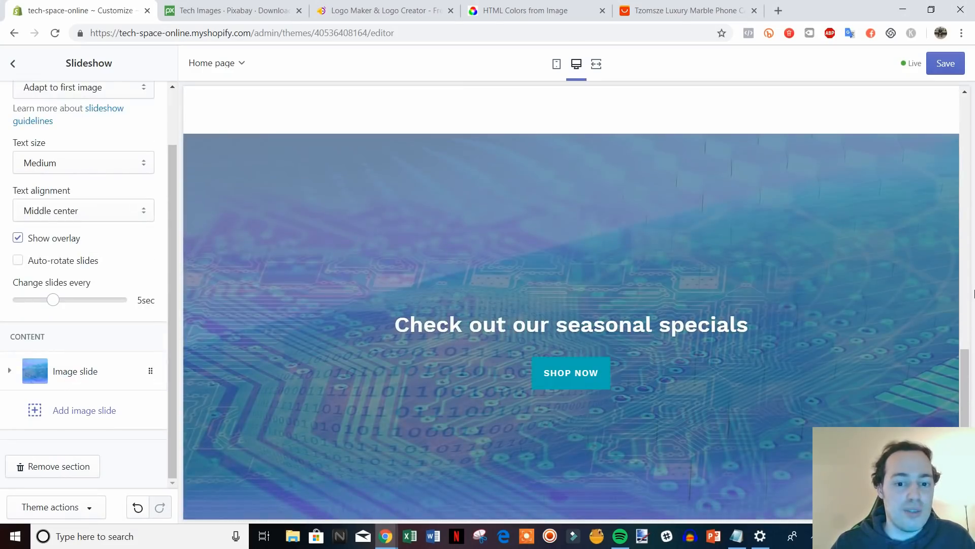
scroll(104, 359, "up", 1)
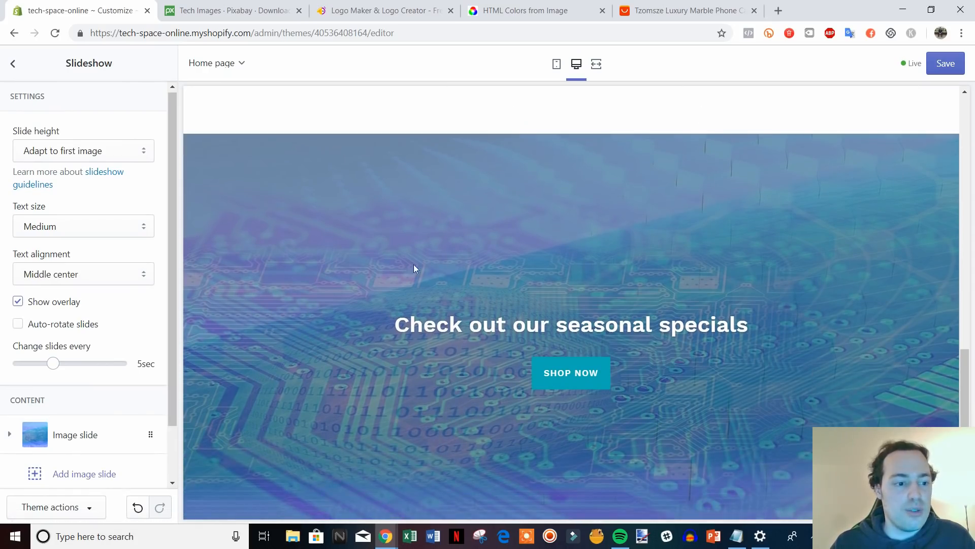
scroll(111, 322, "down", 1)
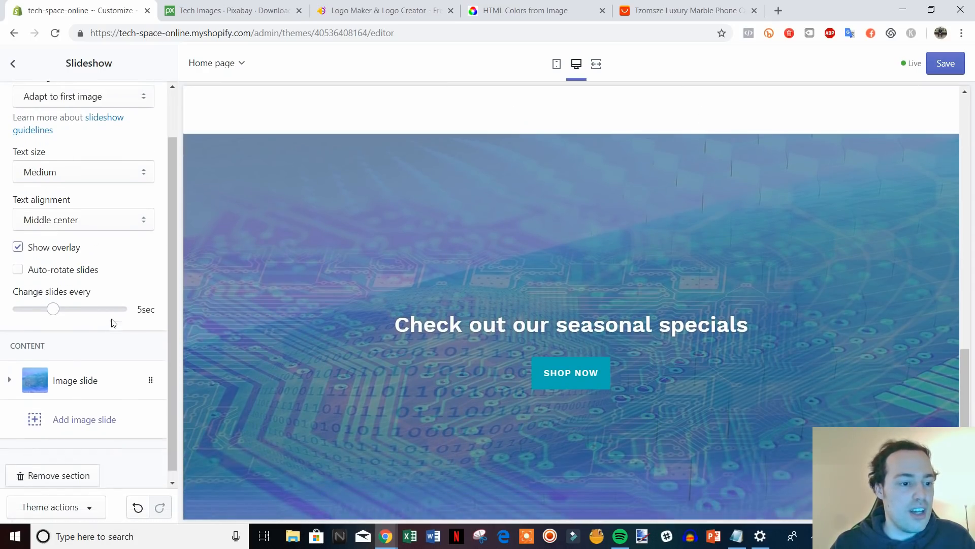
scroll(60, 253, "up", 1)
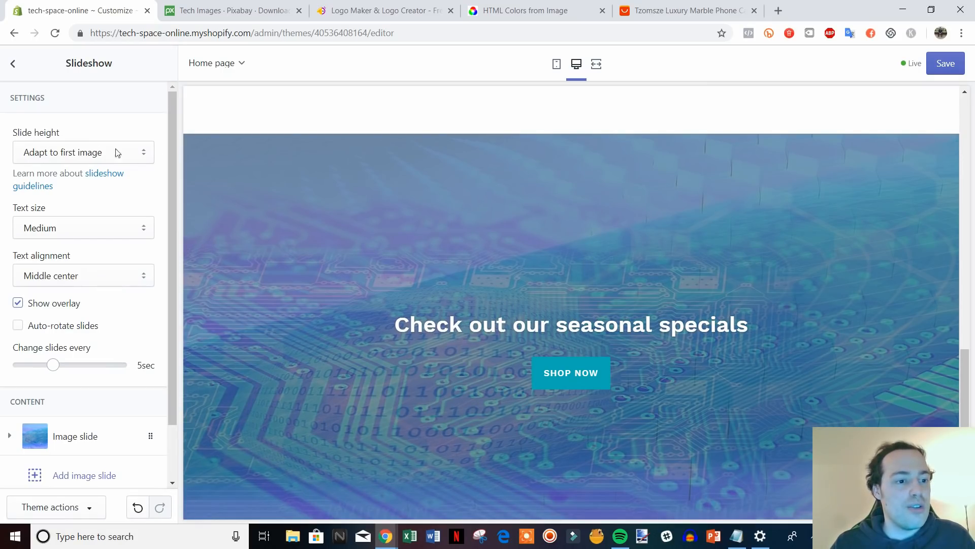
Set the slideshow's slide height to Small, after briefly trying Medium.
left_click(148, 155)
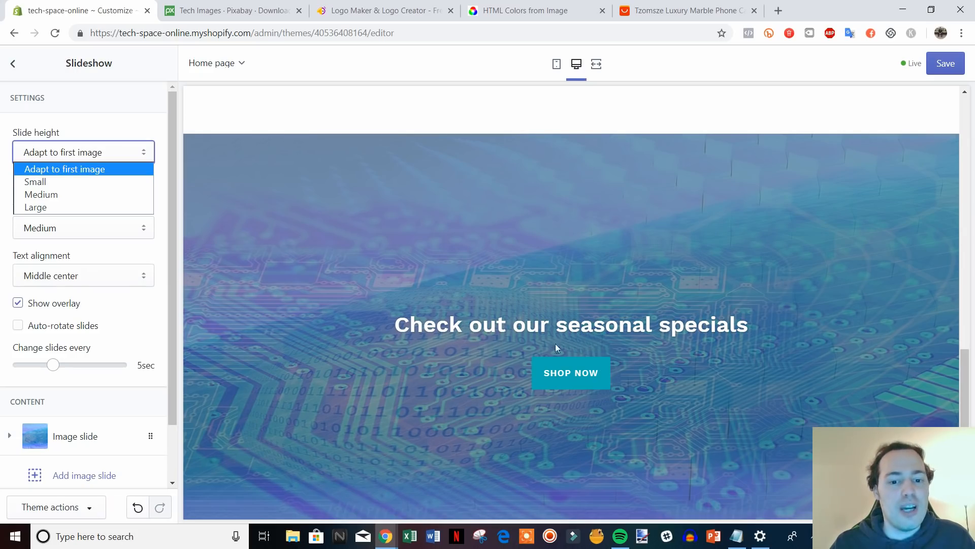
left_click(160, 175)
scroll(650, 331, "down", 2)
scroll(526, 309, "up", 1)
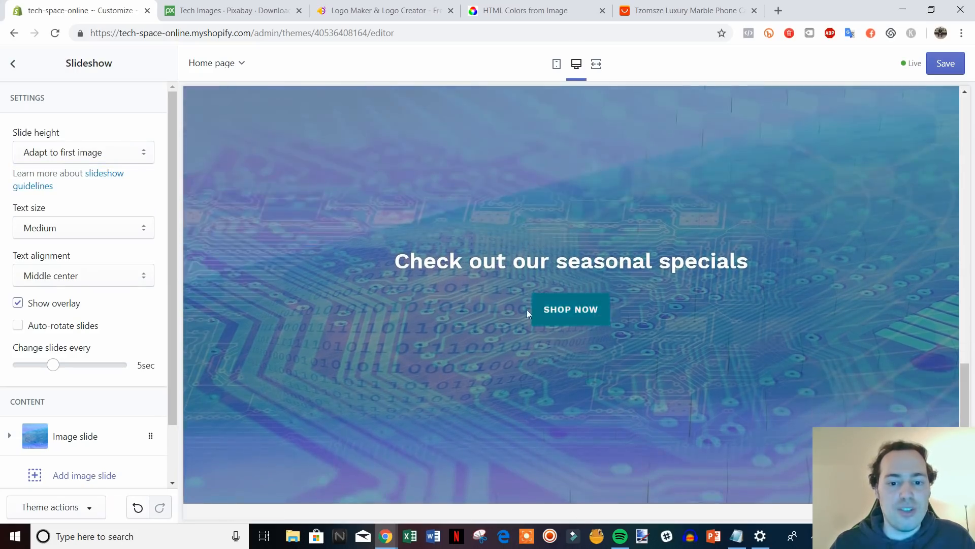
scroll(572, 286, "up", 2)
scroll(572, 286, "down", 3)
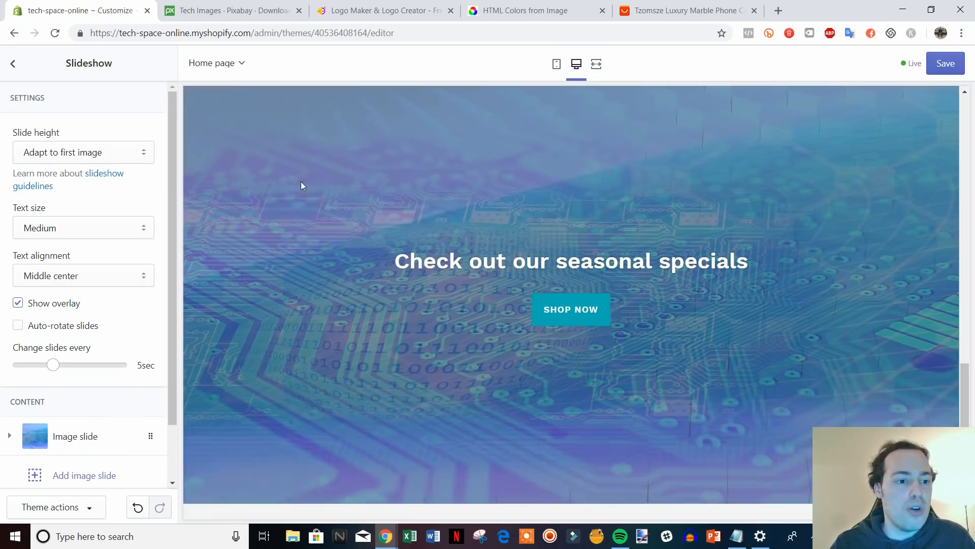
left_click(139, 153)
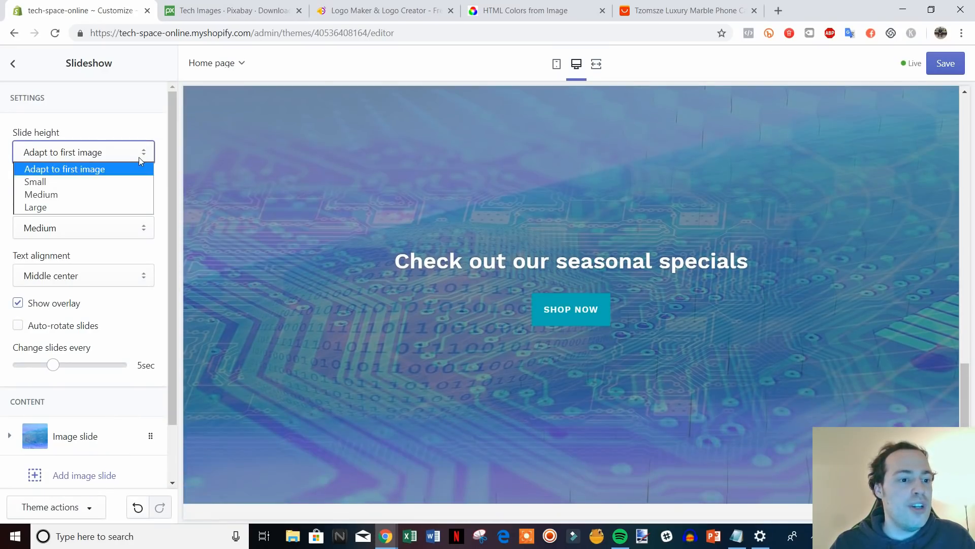
left_click(110, 195)
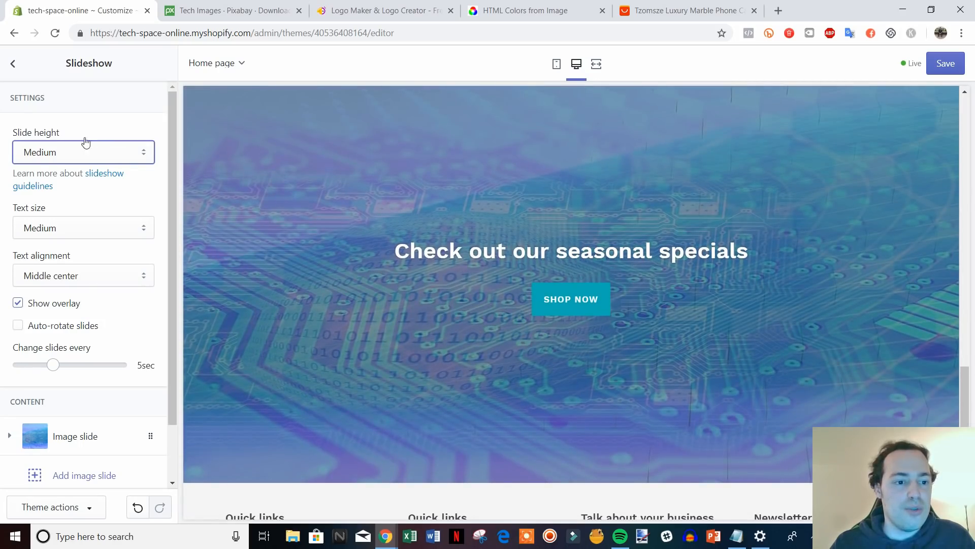
left_click(131, 158)
left_click(113, 182)
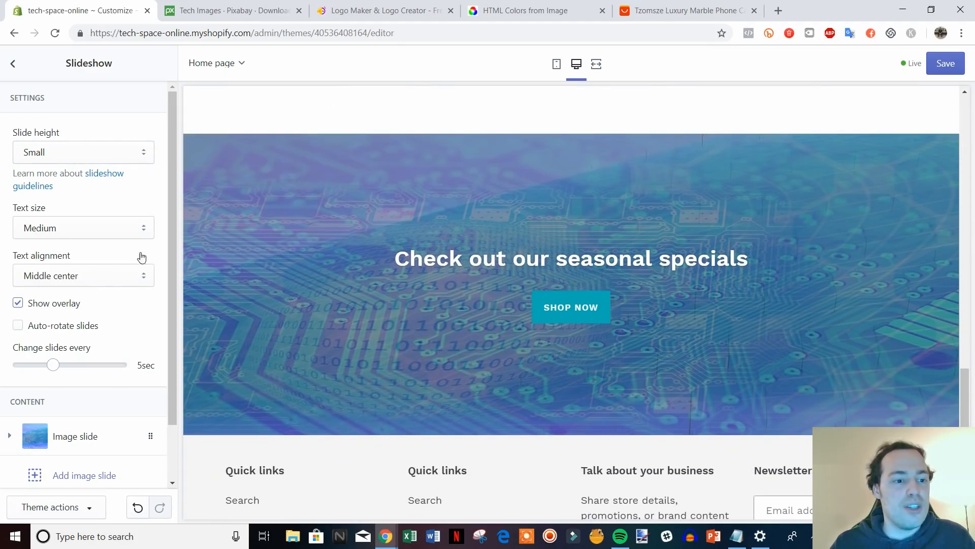
Try Large text size for the slide, then set it back to Medium.
left_click(143, 229)
left_click(130, 256)
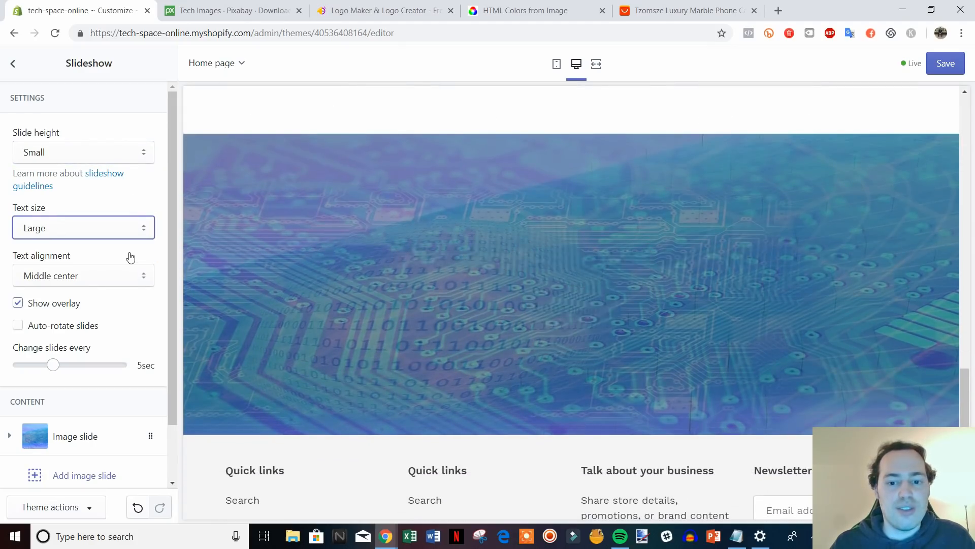
left_click(142, 228)
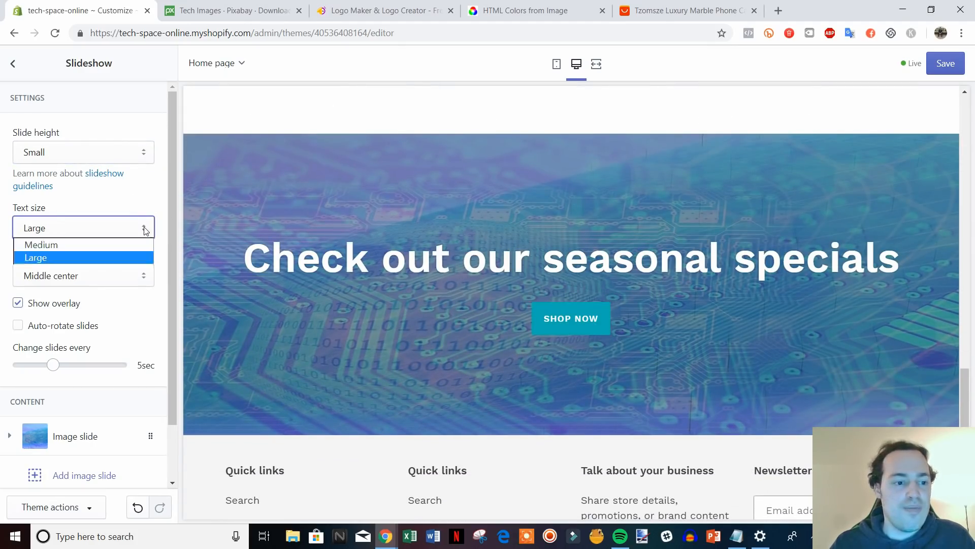
left_click(125, 243)
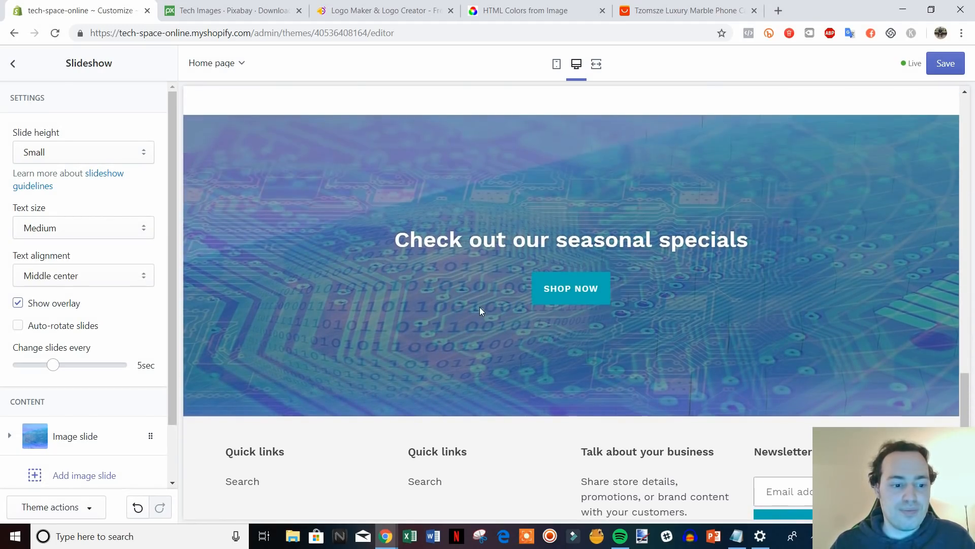
scroll(704, 329, "up", 20)
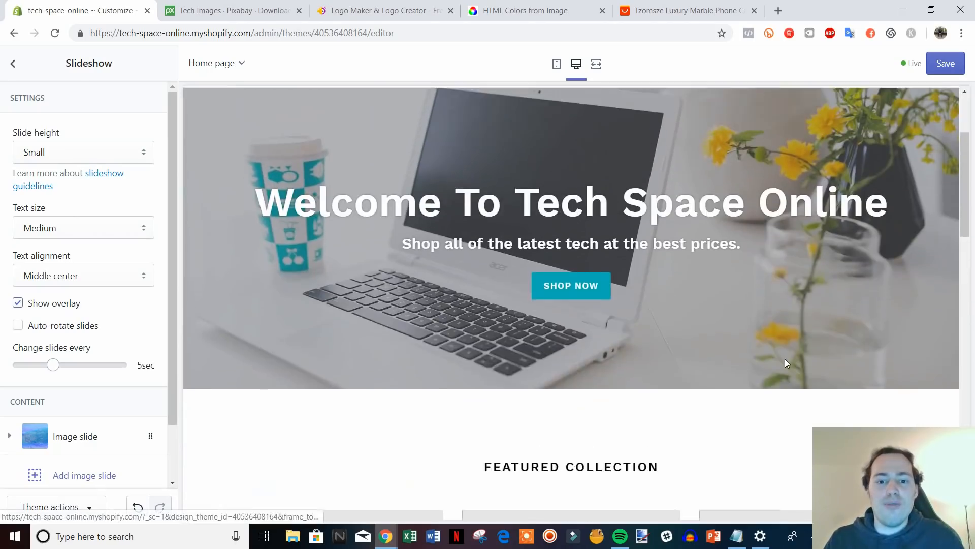
scroll(780, 352, "down", 20)
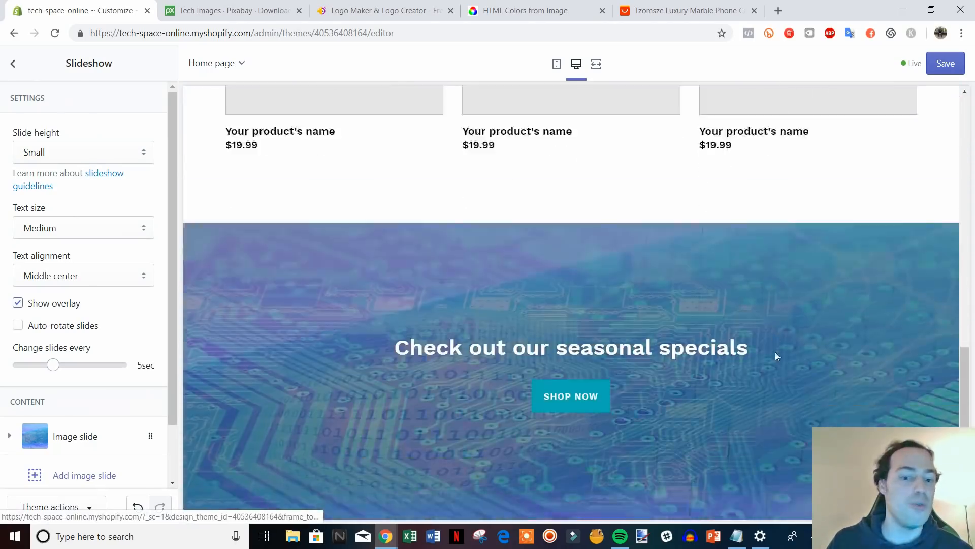
scroll(760, 358, "up", 5)
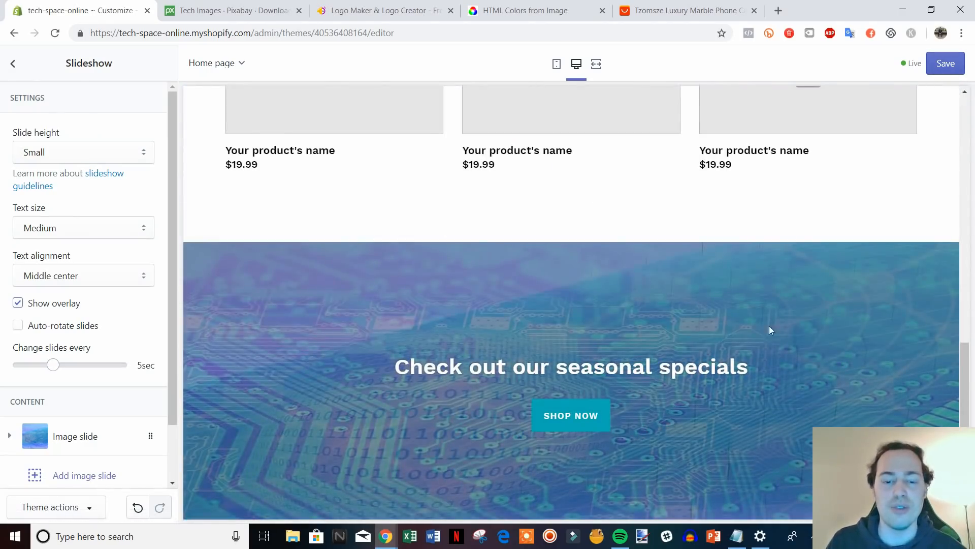
scroll(762, 345, "up", 5)
scroll(755, 362, "up", 2)
scroll(689, 320, "up", 3)
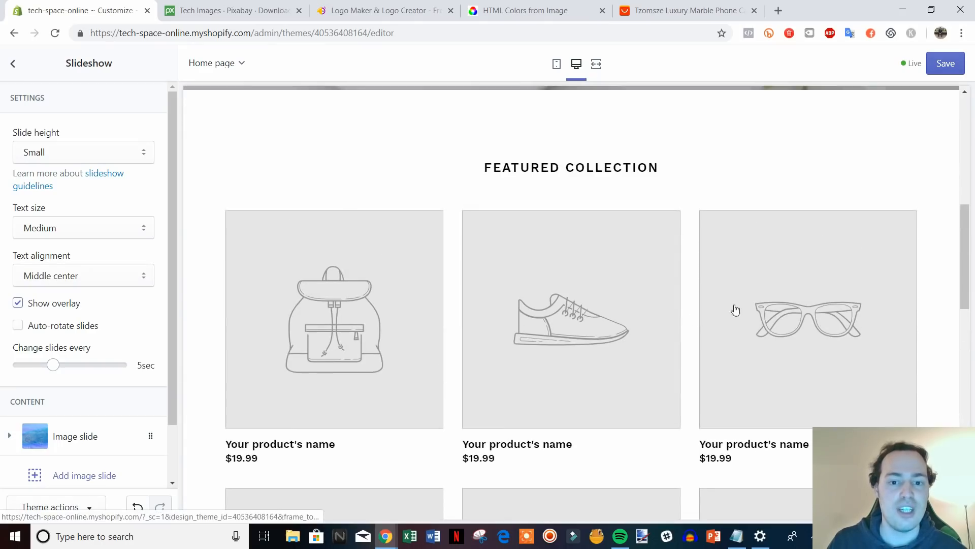
scroll(541, 346, "down", 1)
scroll(541, 346, "down", 3)
Save the theme and return to the homepage sections list.
left_click(929, 70)
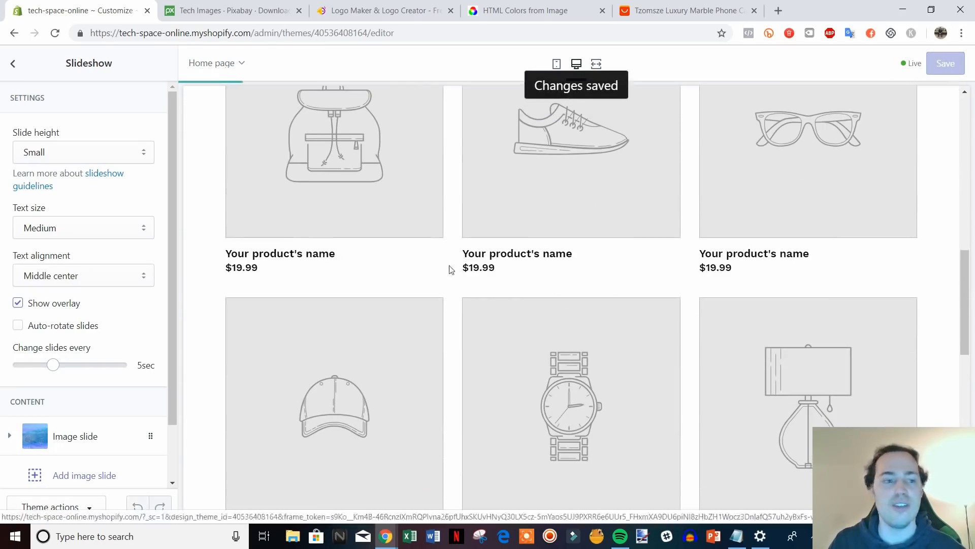
scroll(495, 251, "down", 5)
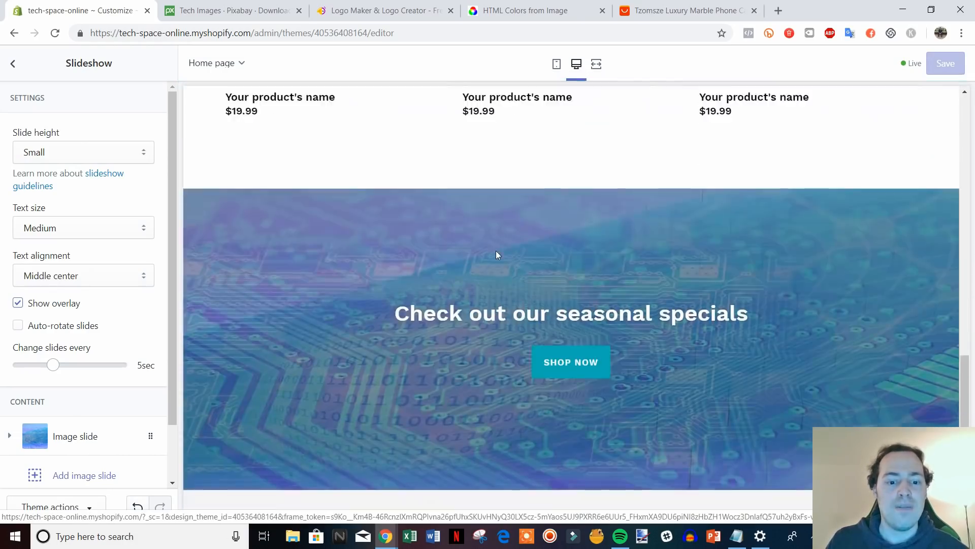
scroll(497, 252, "down", 1)
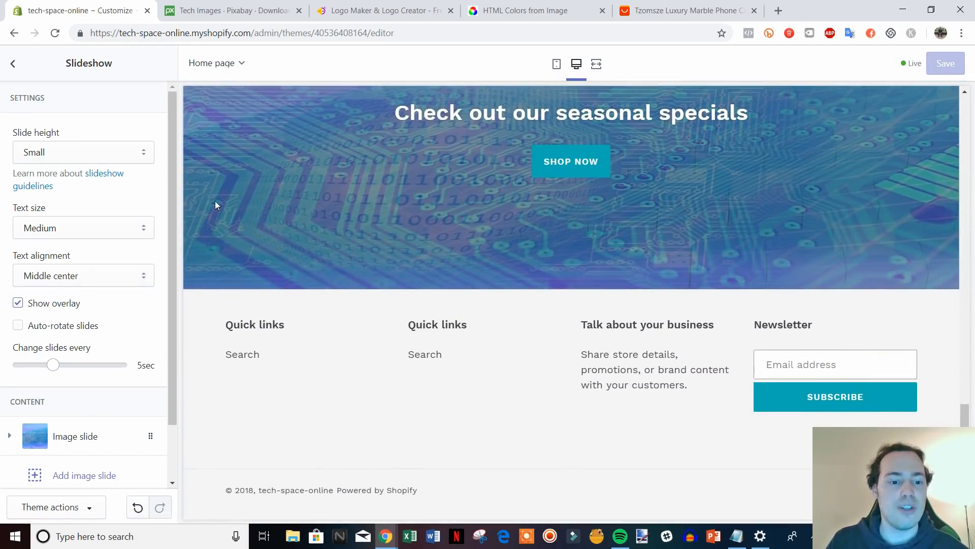
left_click(14, 64)
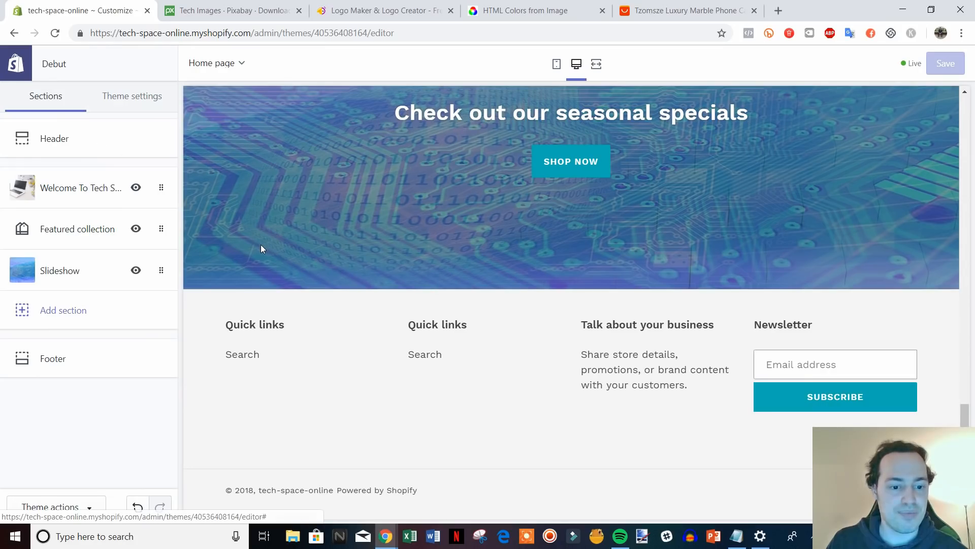
Turn on Show payment icons in the Footer and set the footer text colour to #000000.
left_click(85, 365)
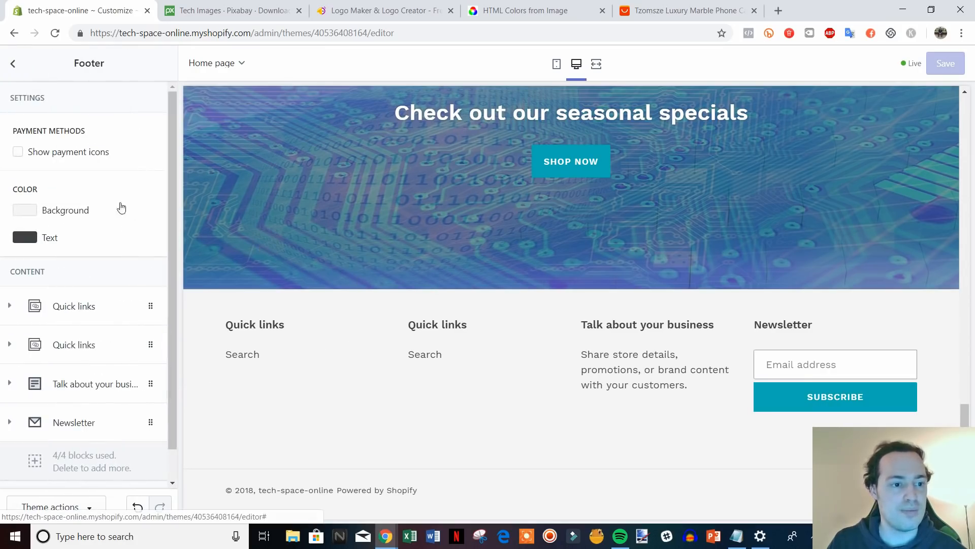
left_click(18, 152)
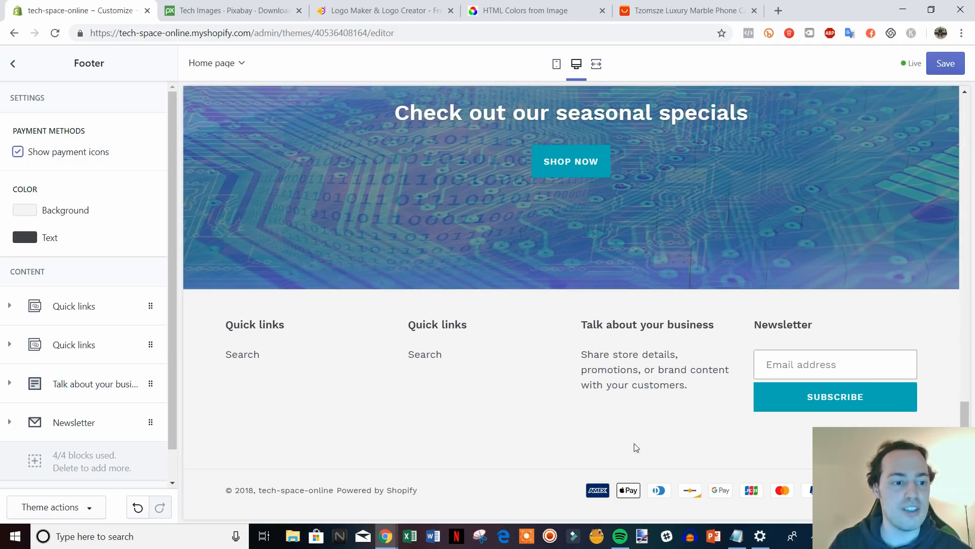
left_click(16, 242)
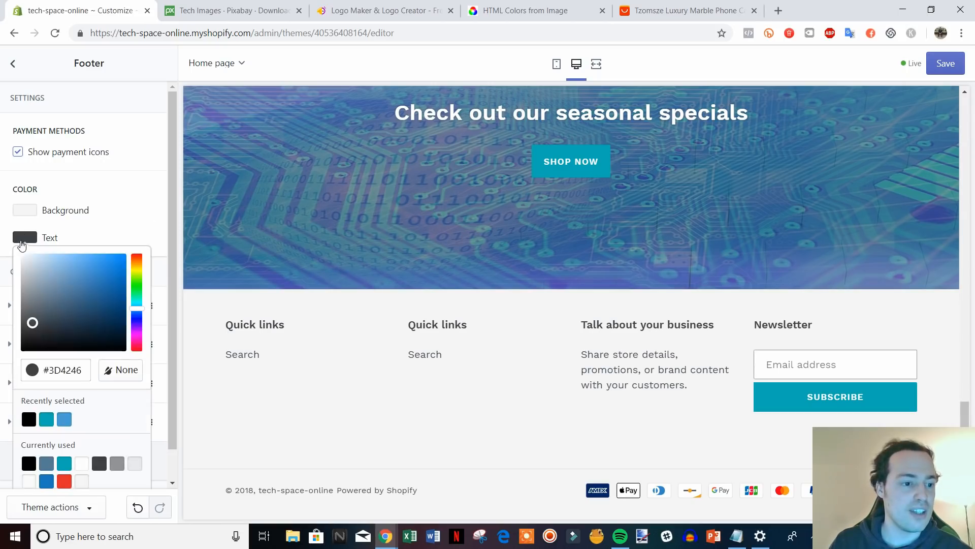
left_click_drag(30, 322, 21, 351)
left_click(140, 240)
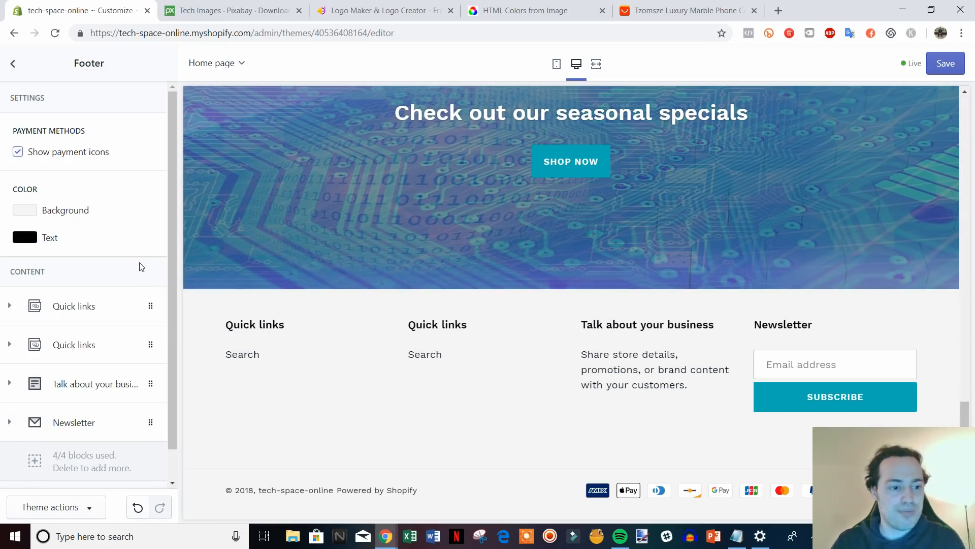
scroll(141, 262, "down", 1)
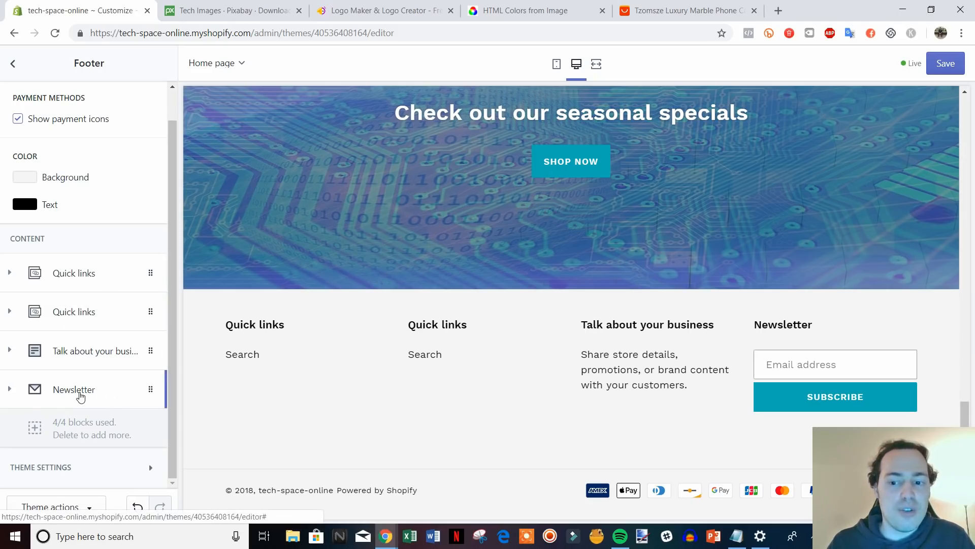
Rename the footer Newsletter block heading to 'Join Our Mailing List'.
left_click(80, 395)
scroll(148, 418, "down", 3)
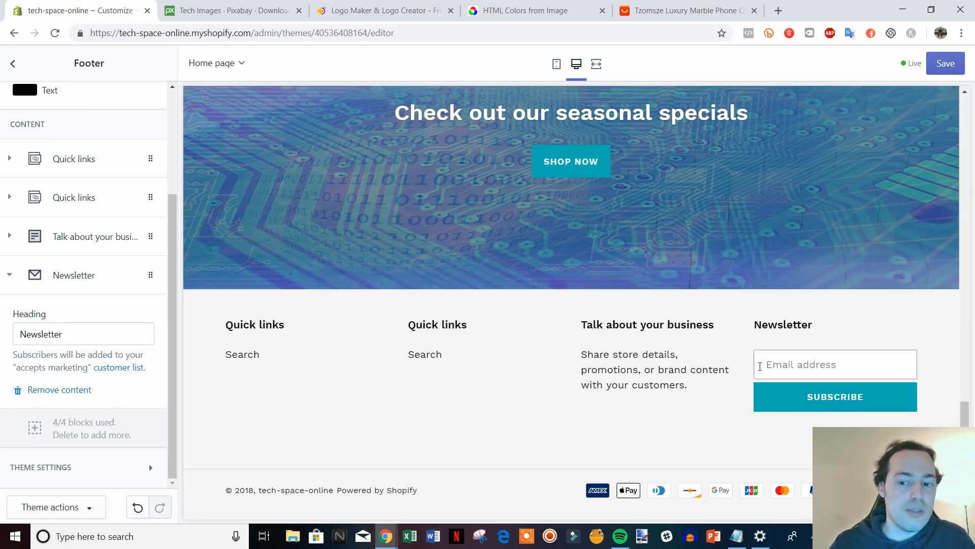
left_click_drag(78, 326, 33, 324)
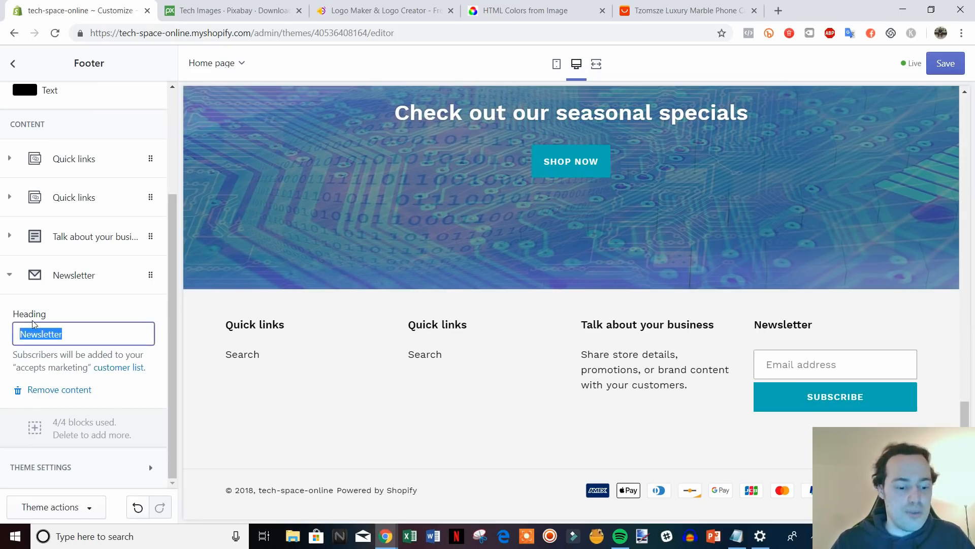
type("Join ")
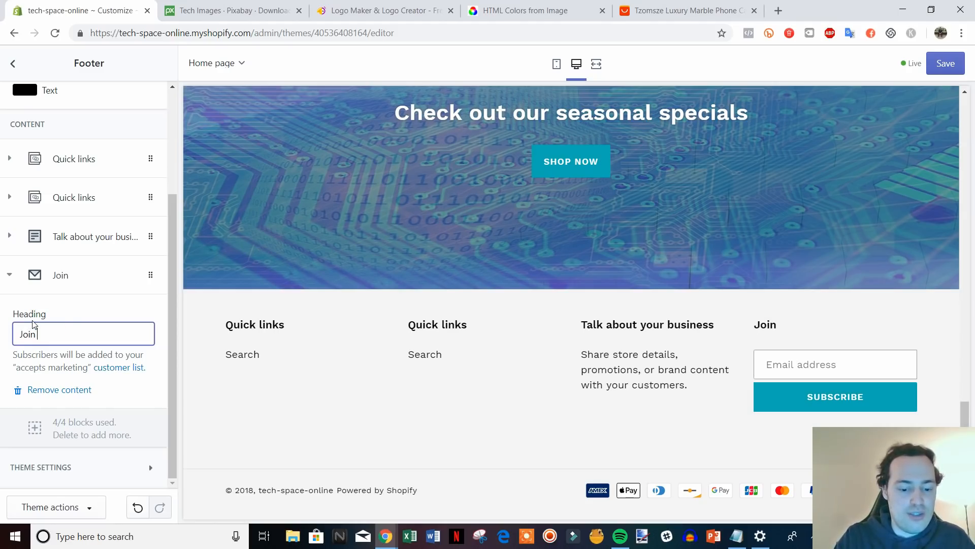
type("Our Maili")
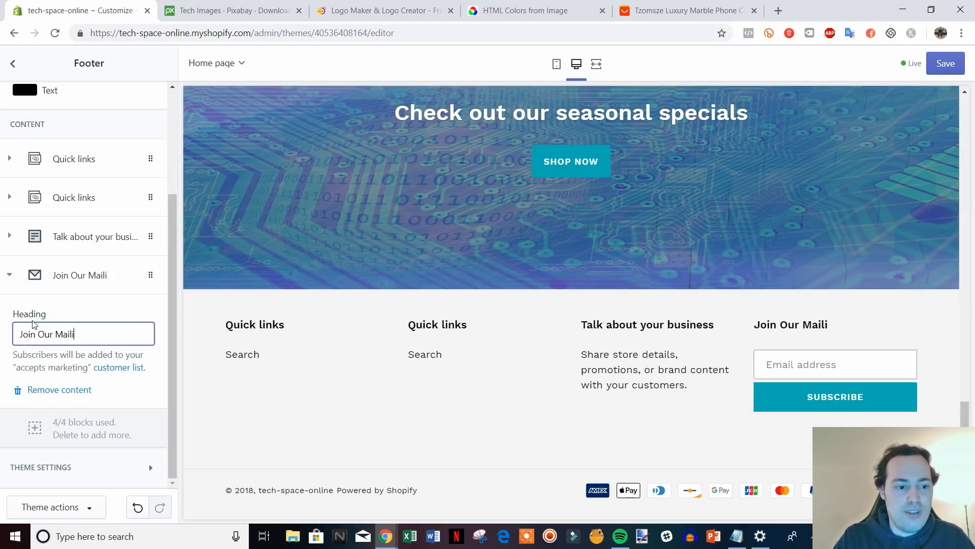
type("ng List")
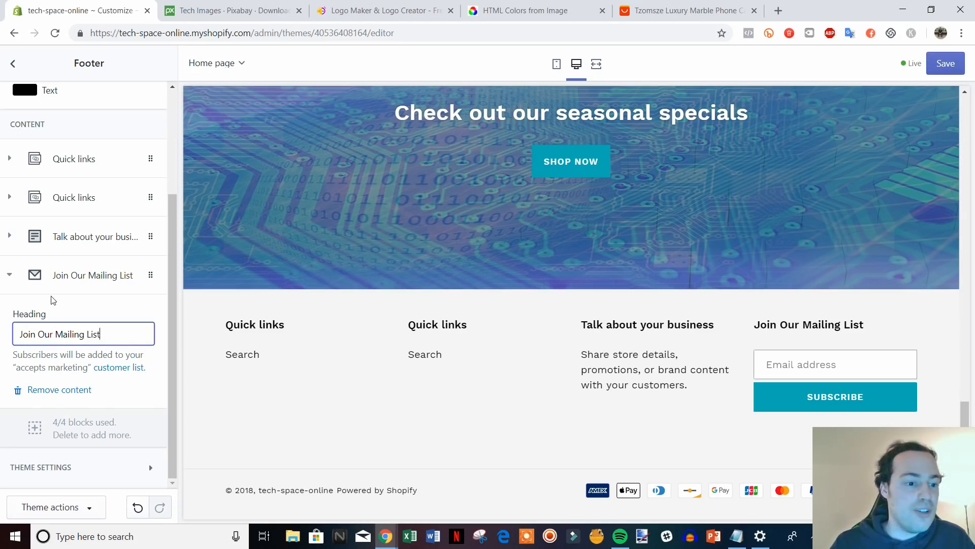
left_click(27, 275)
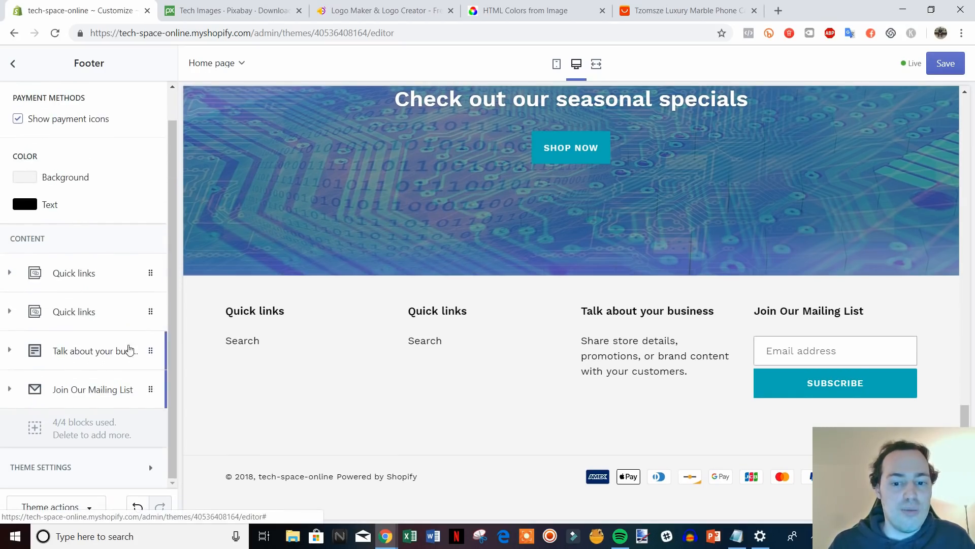
Retitle the Talk about your business block 'Need Help?' with text 'Contact us at' plus a help e-mail.
left_click(80, 351)
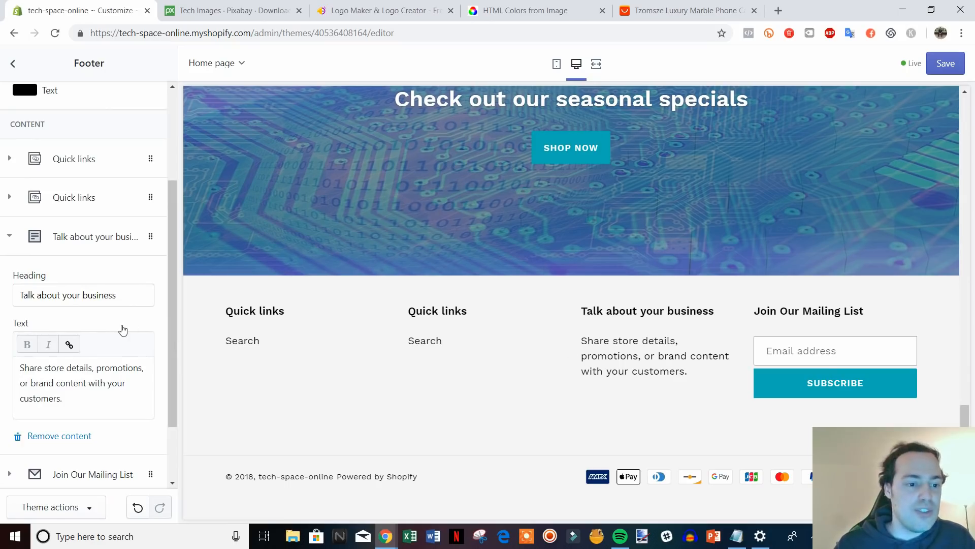
left_click_drag(124, 294, 19, 298)
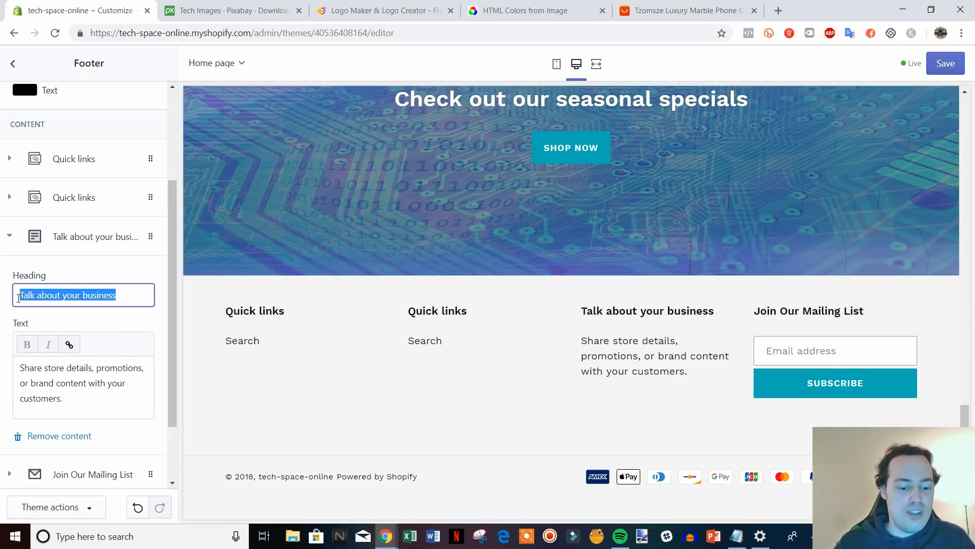
type("Need Help?")
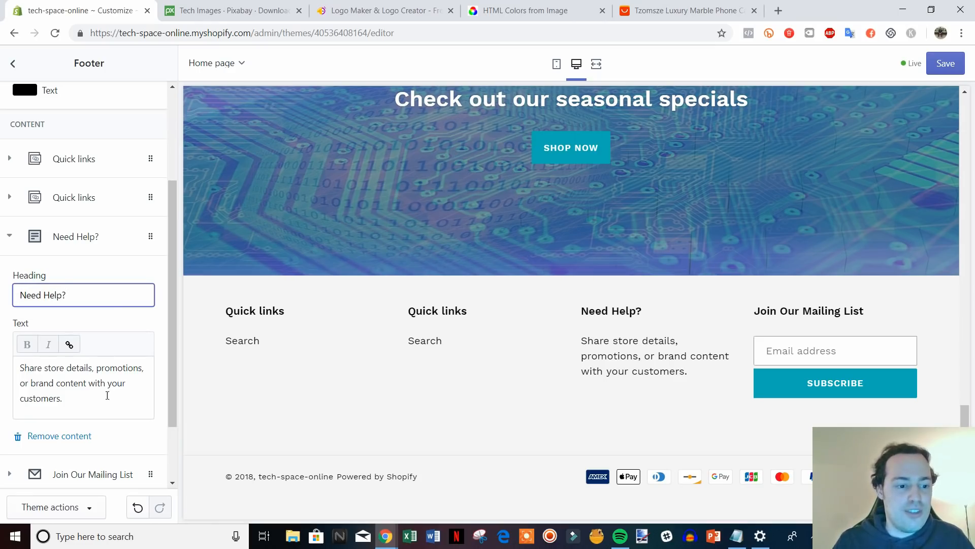
left_click_drag(107, 395, 20, 367)
type("Conta")
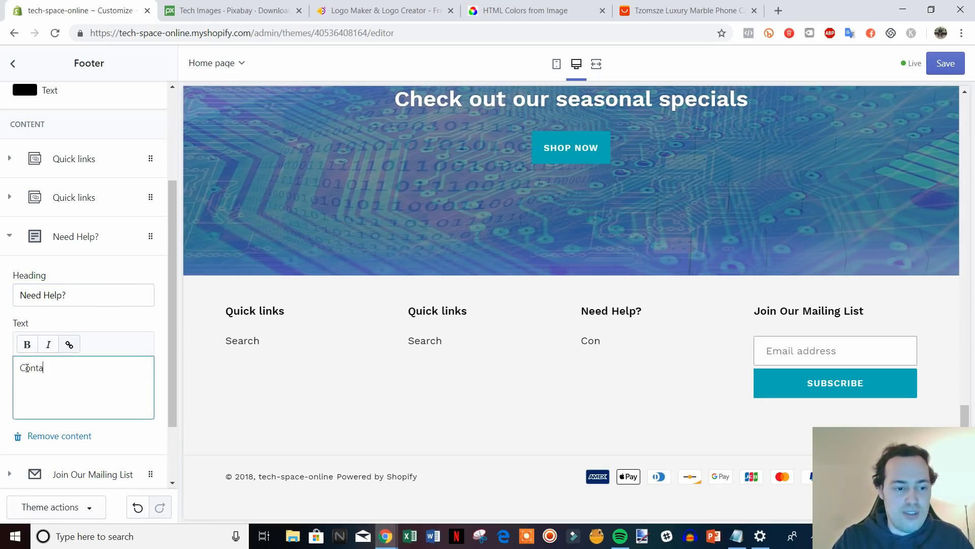
type("ct us at ")
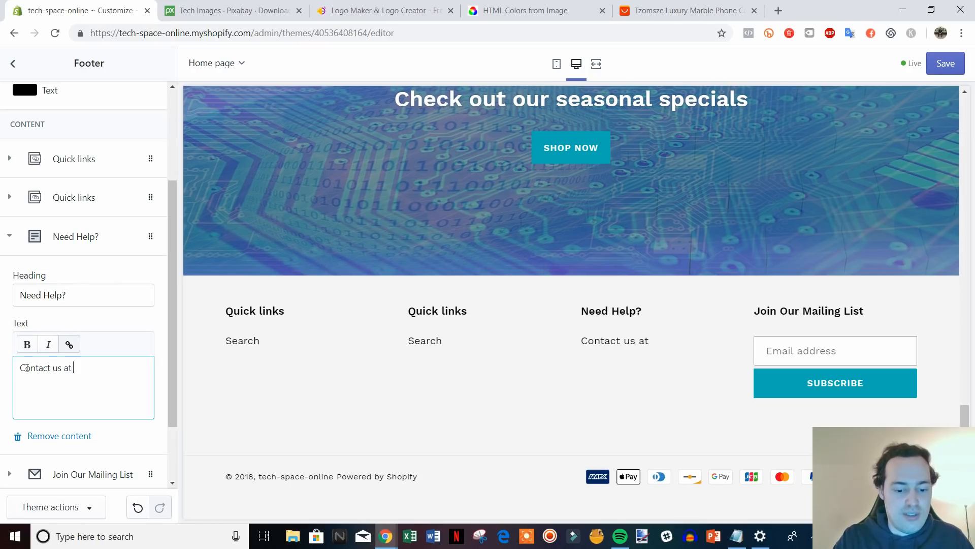
type("help@")
type("samp")
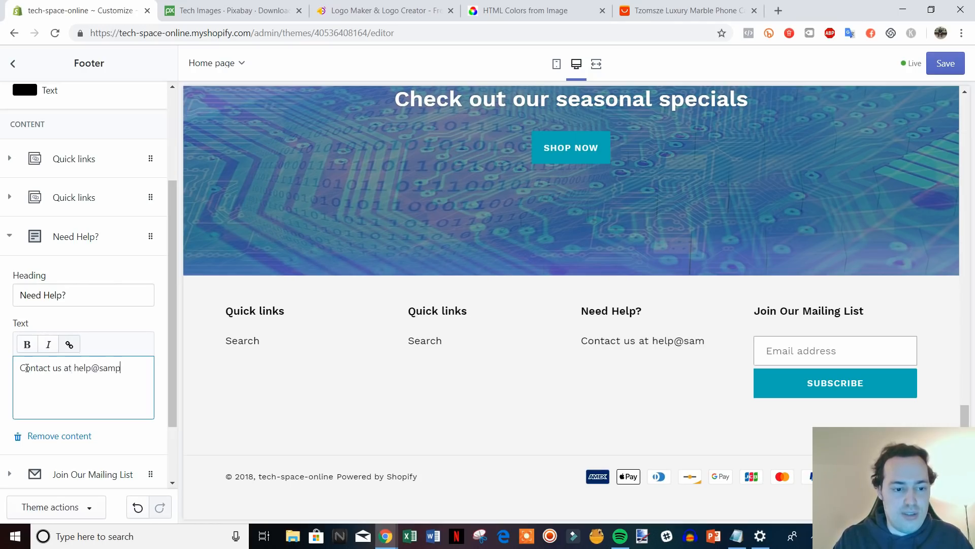
type("le.com")
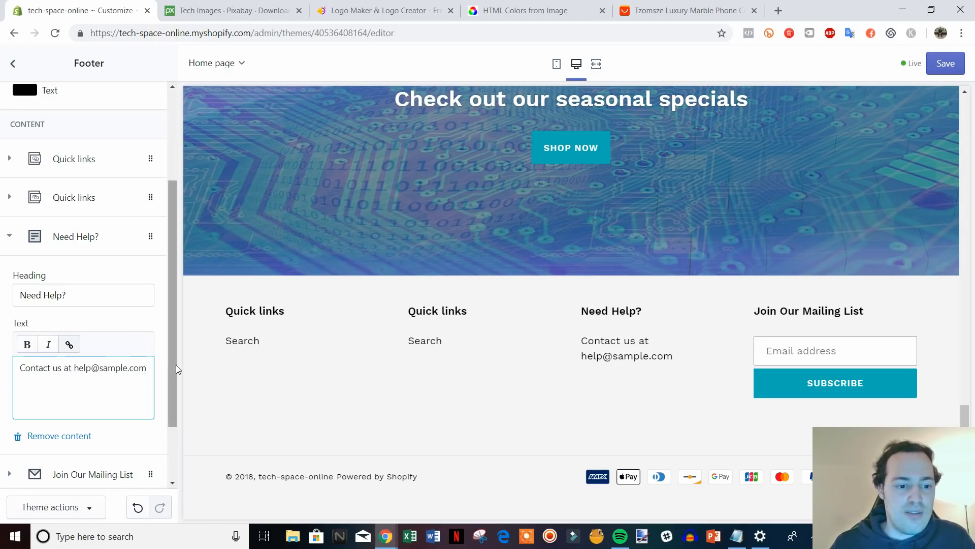
left_click_drag(176, 365, 172, 331)
Delete the duplicate first Quick links column from the footer.
left_click(9, 293)
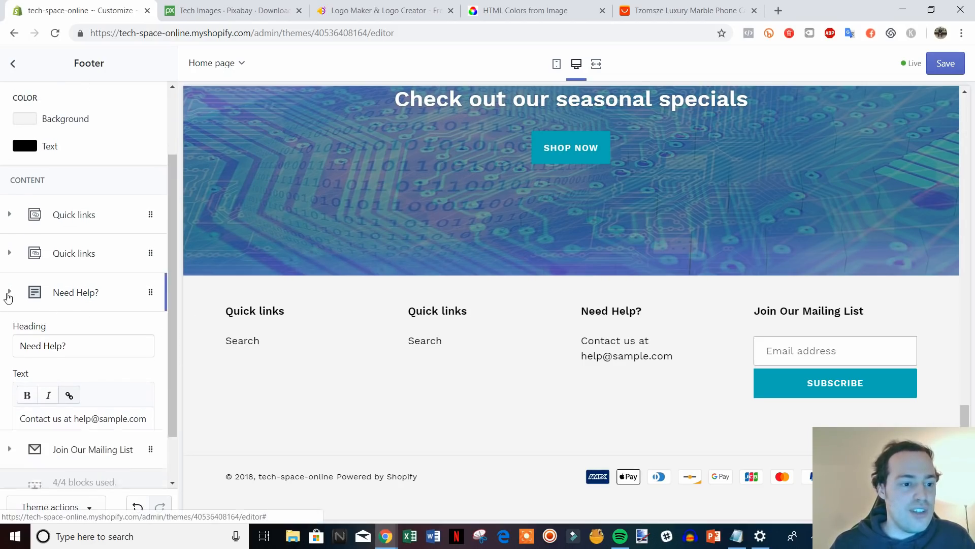
left_click(76, 312)
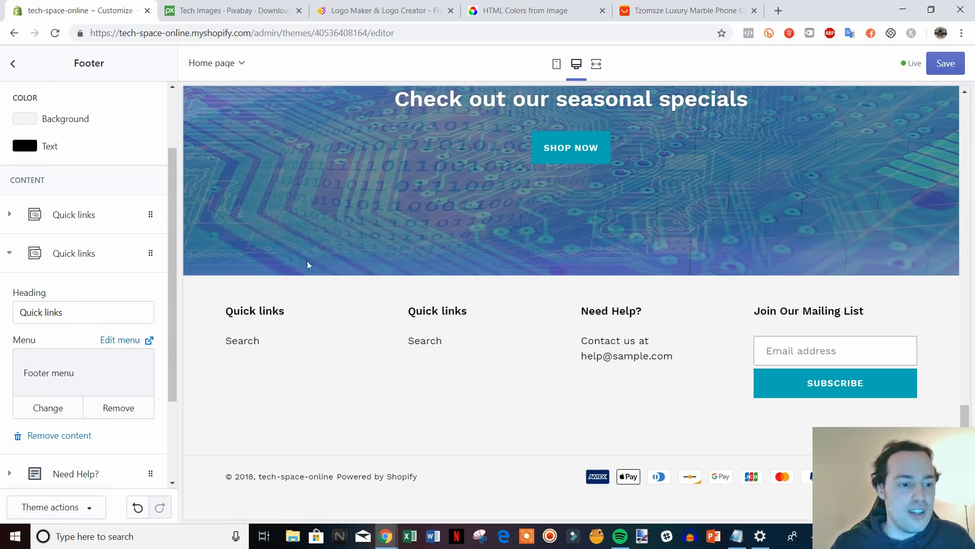
left_click(77, 214)
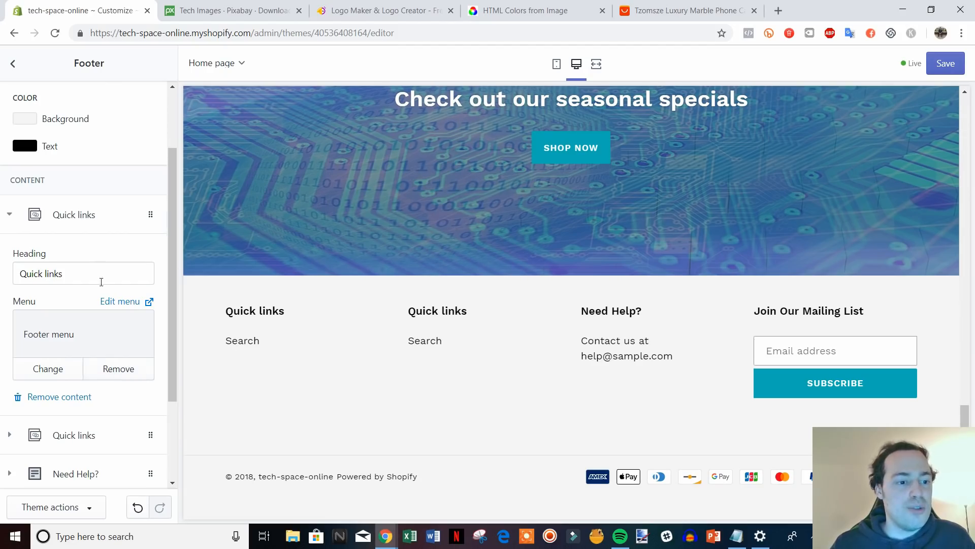
left_click(71, 398)
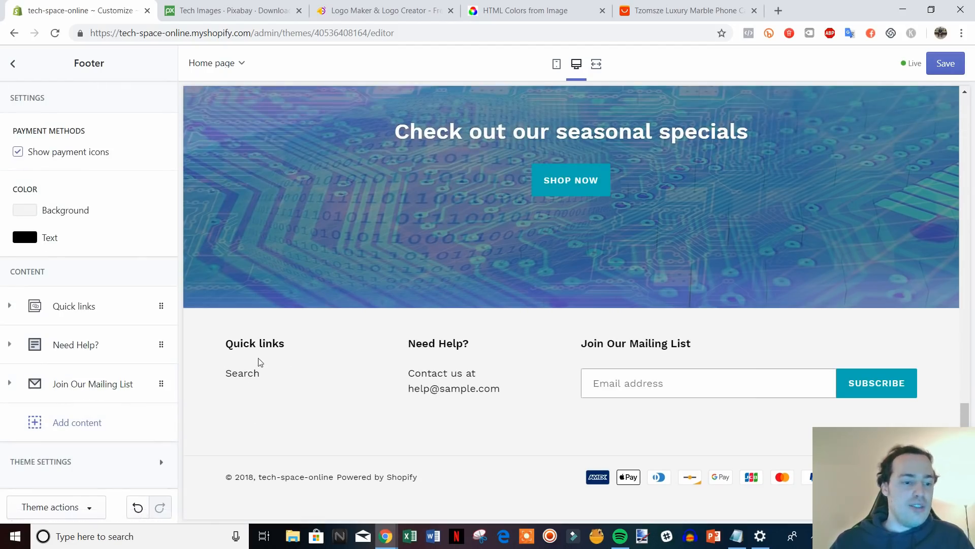
left_click(87, 316)
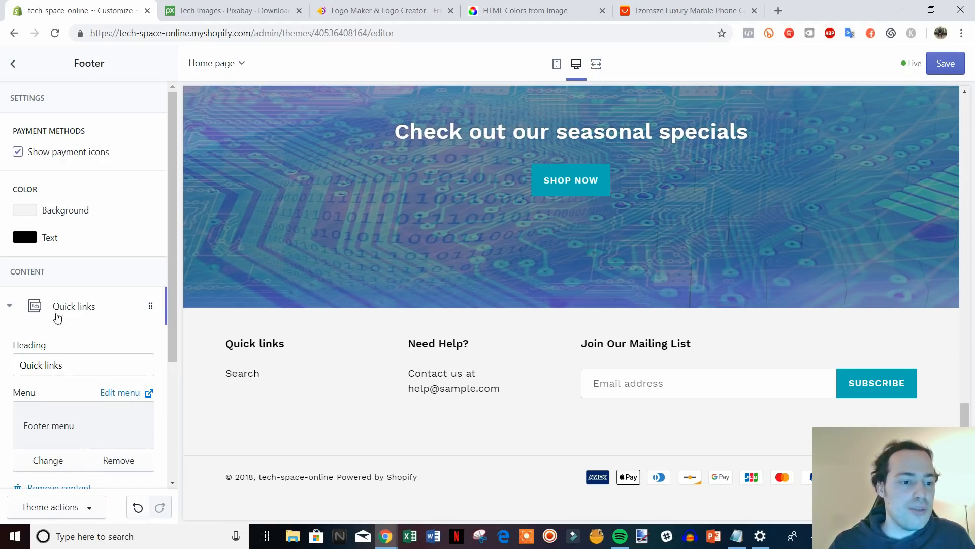
left_click(90, 308)
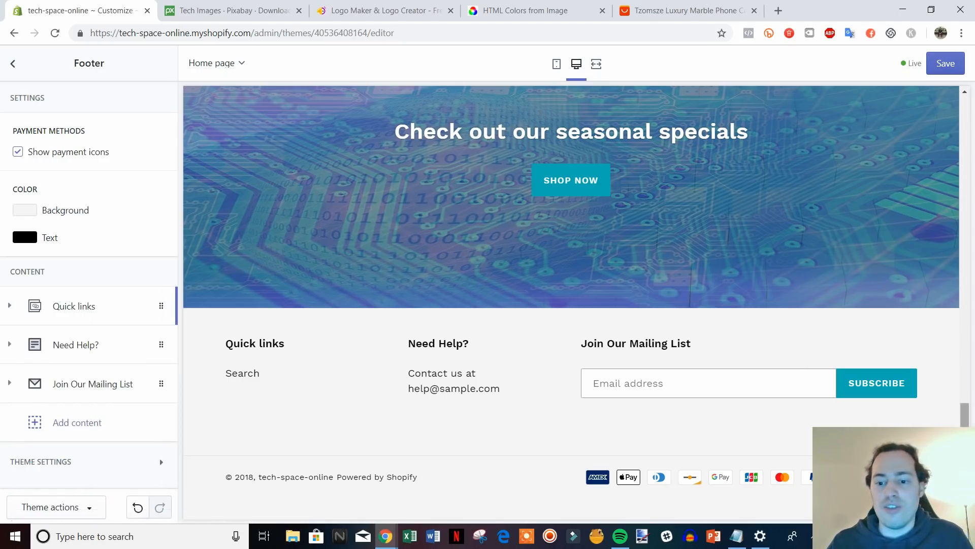
Save the footer changes and go back to the homepage sections list.
left_click_drag(965, 416, 925, 263)
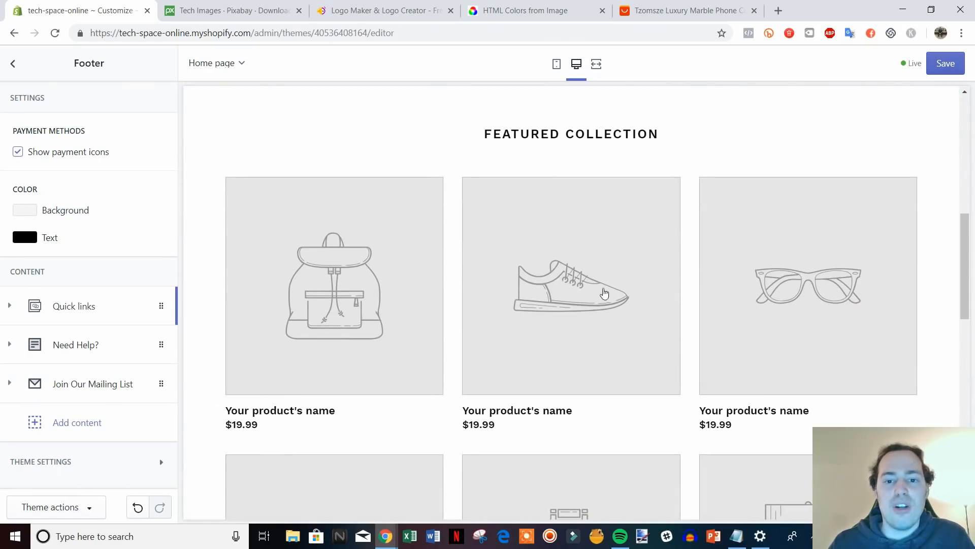
scroll(535, 243, "up", 8)
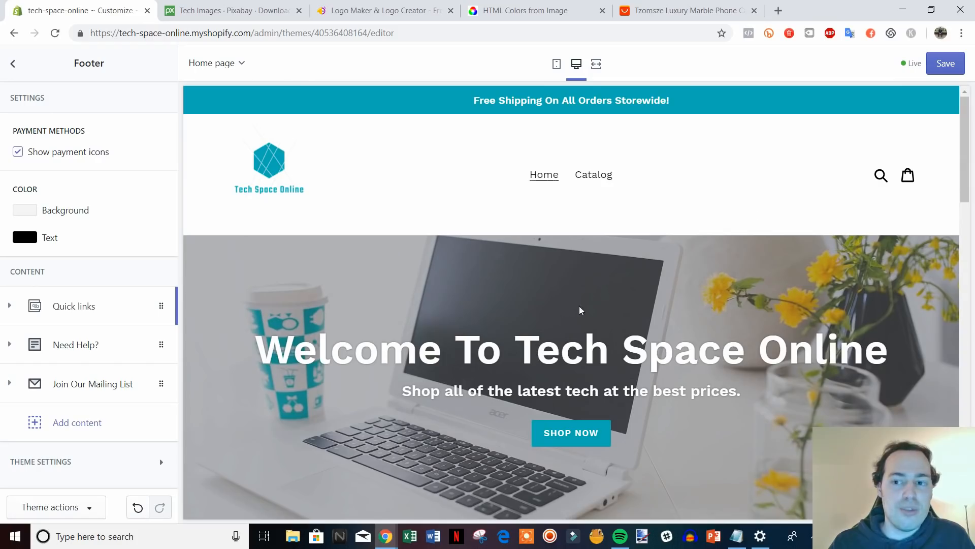
left_click(945, 63)
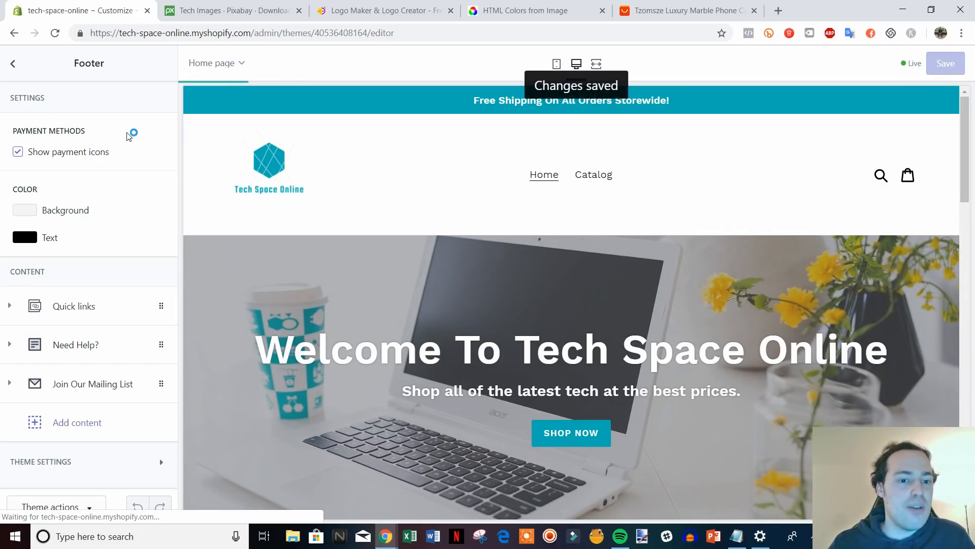
scroll(299, 166, "down", 15)
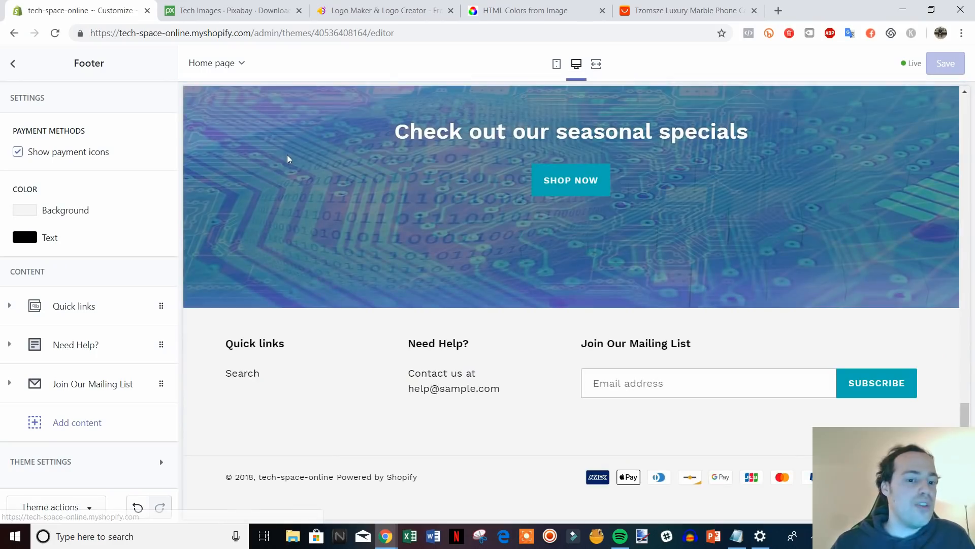
scroll(374, 264, "up", 5)
scroll(373, 265, "up", 10)
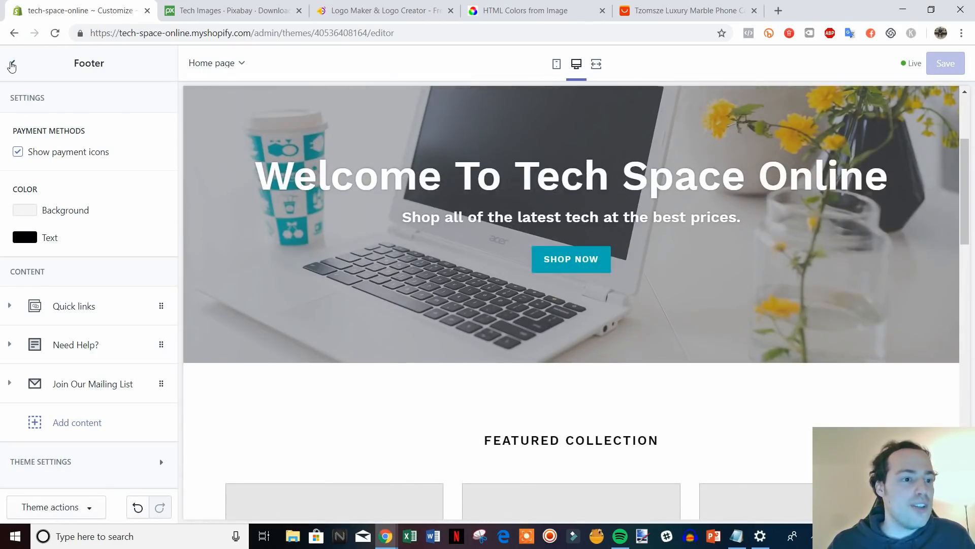
left_click(11, 65)
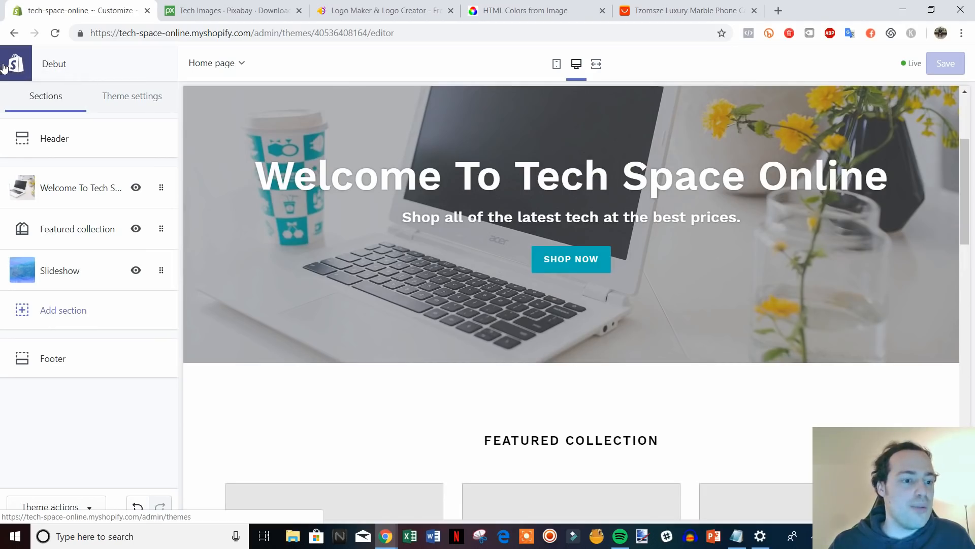
Leave the theme editor and open Settings > General for the tech-space-online store.
left_click(8, 65)
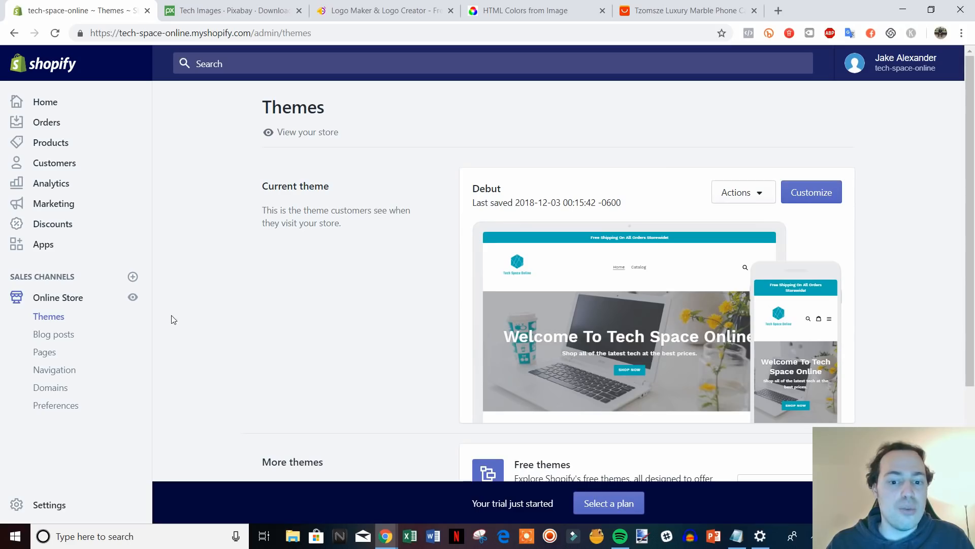
left_click(55, 508)
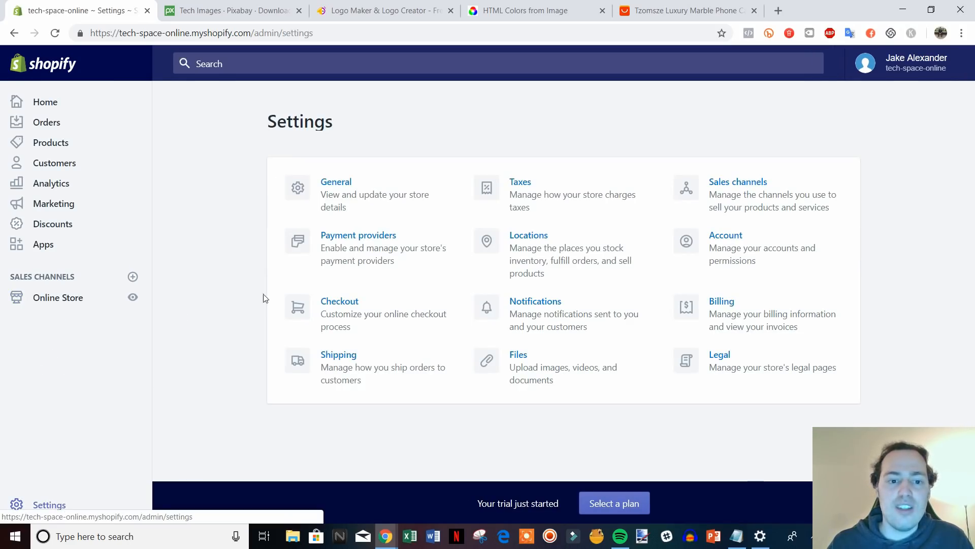
left_click(366, 198)
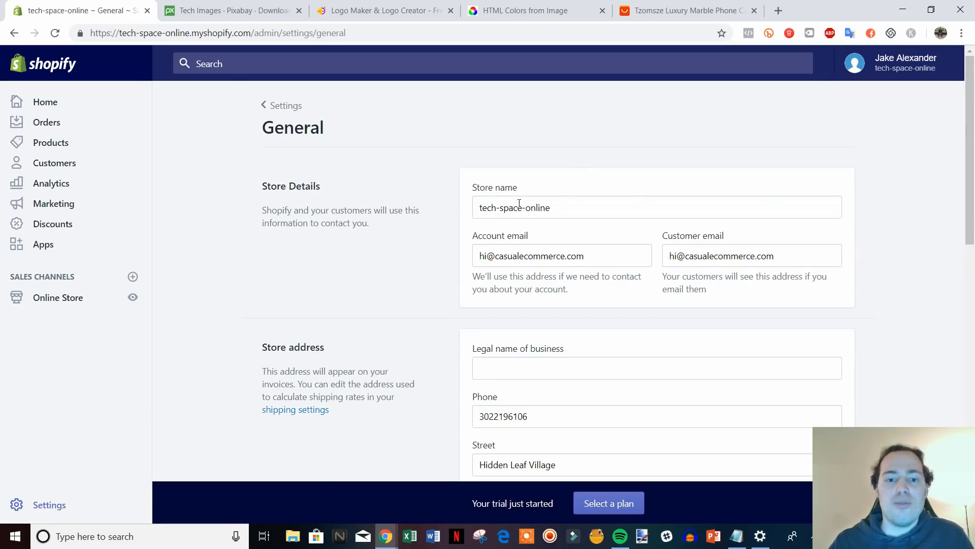
Edit the Store name from 'tech-space-online' to 'Tech Space Online', replacing hyphens and capitalising letters.
left_click(501, 210)
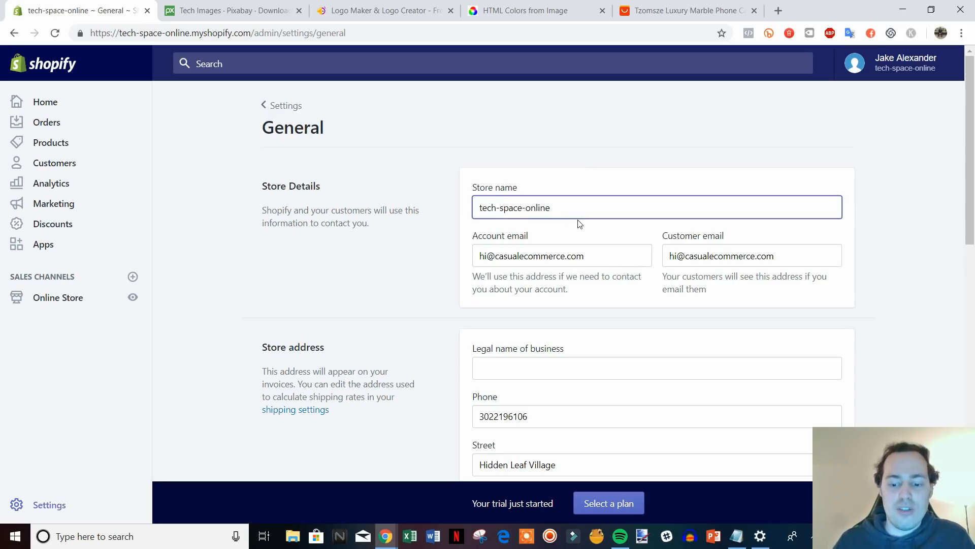
key("BackSpace")
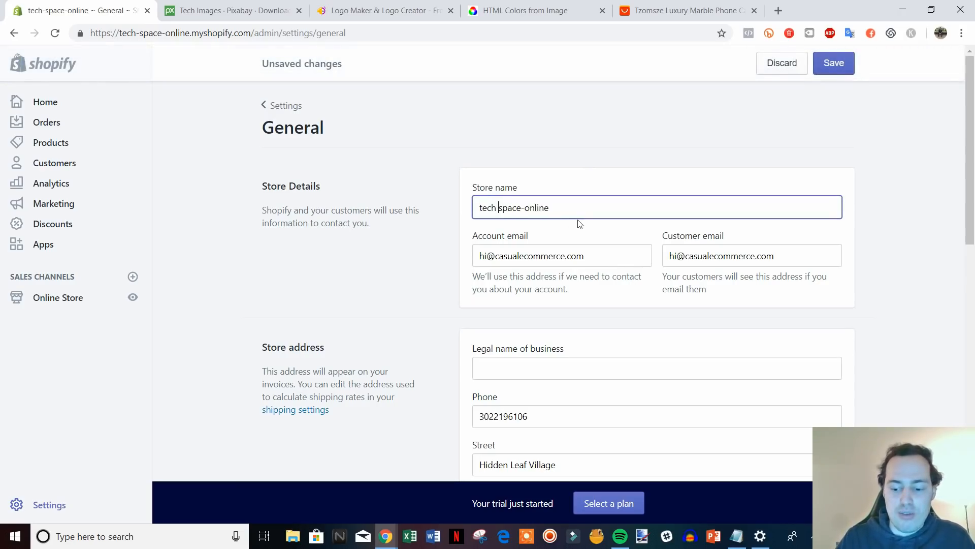
key("Delete")
type("S")
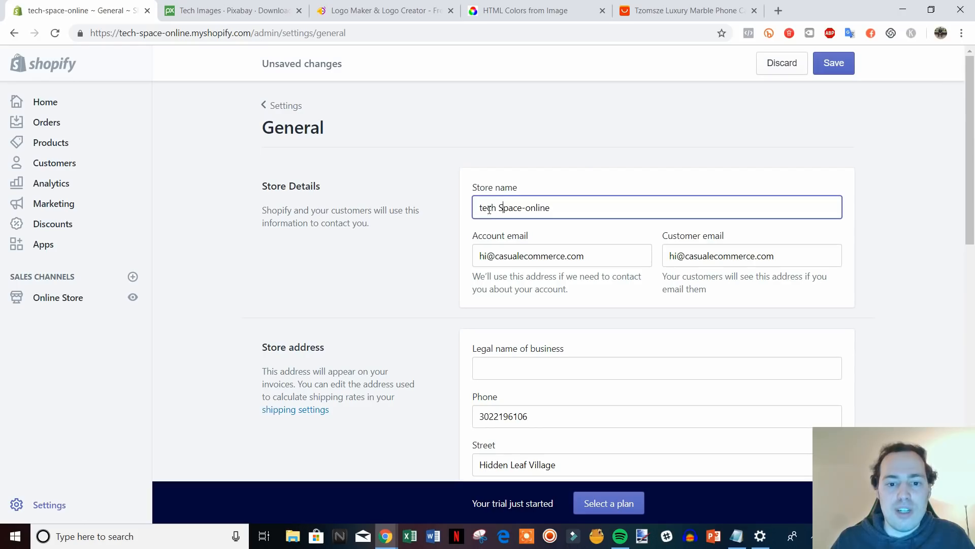
key("Delete")
type("T")
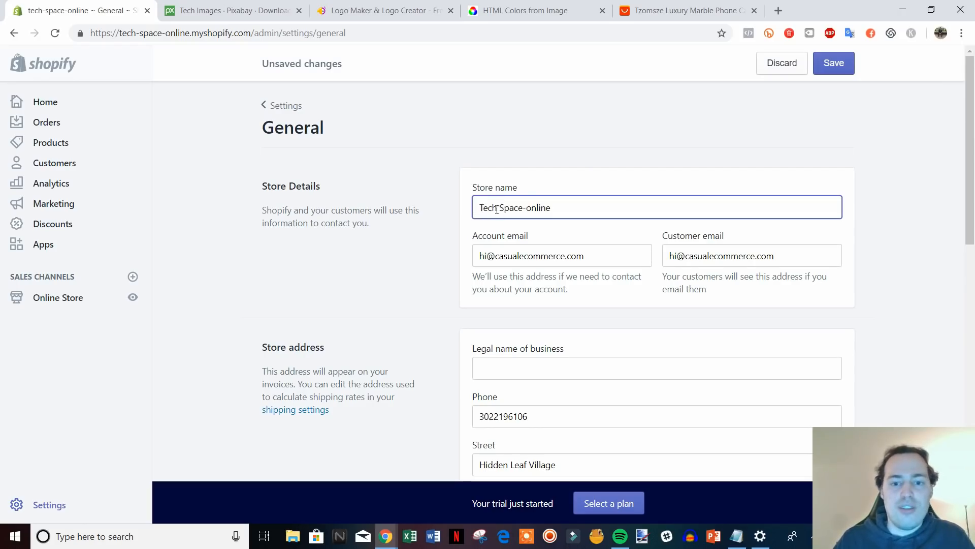
key("BackSpace")
key("BackSpace")
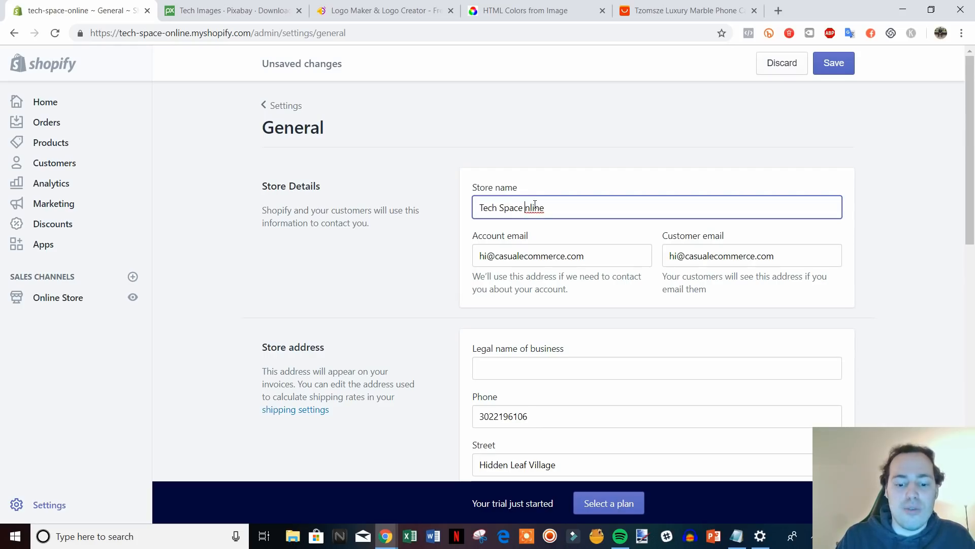
type("O")
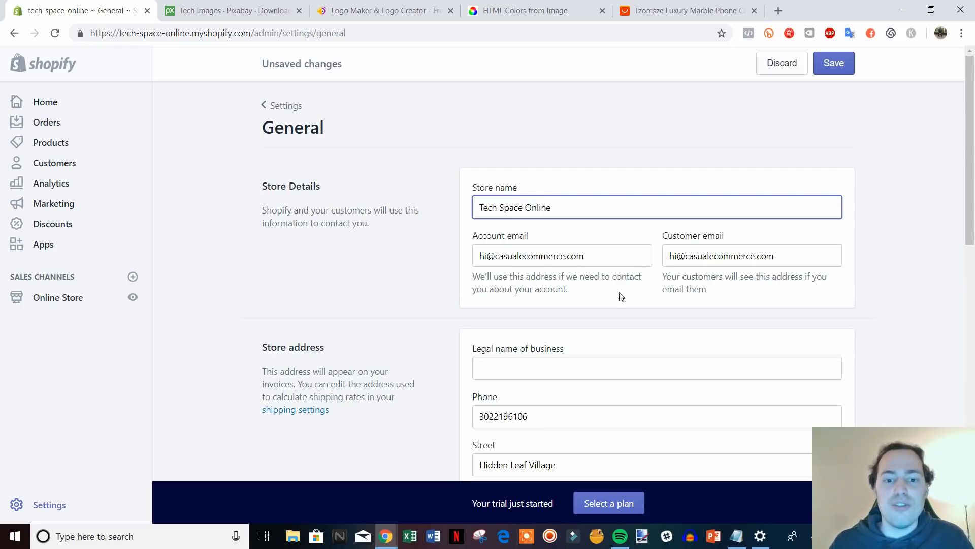
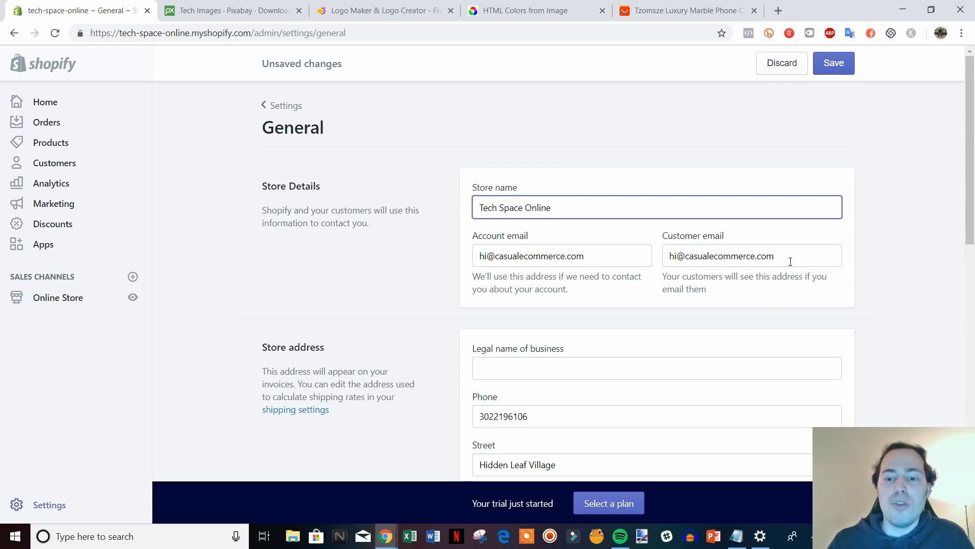
scroll(784, 249, "down", 1)
scroll(785, 249, "up", 1)
left_click_drag(785, 256, 668, 255)
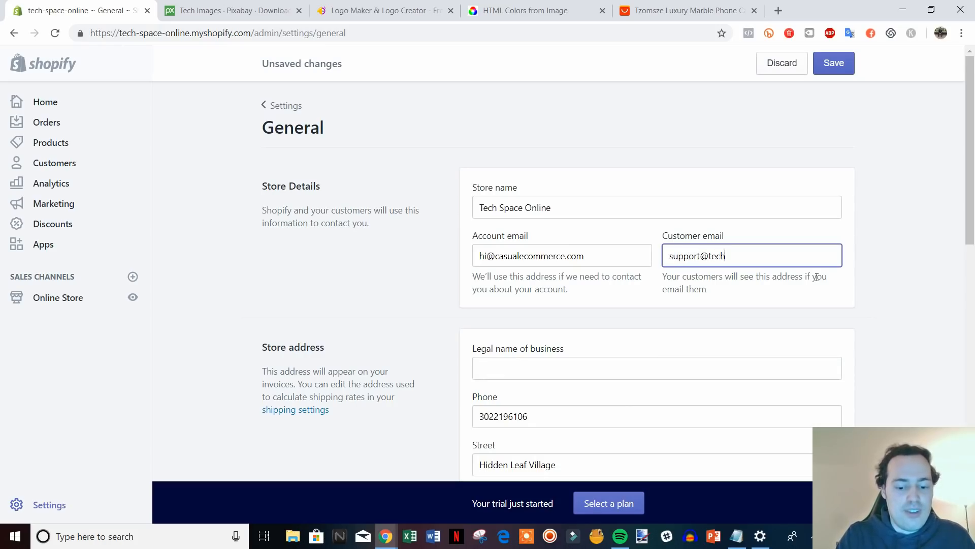
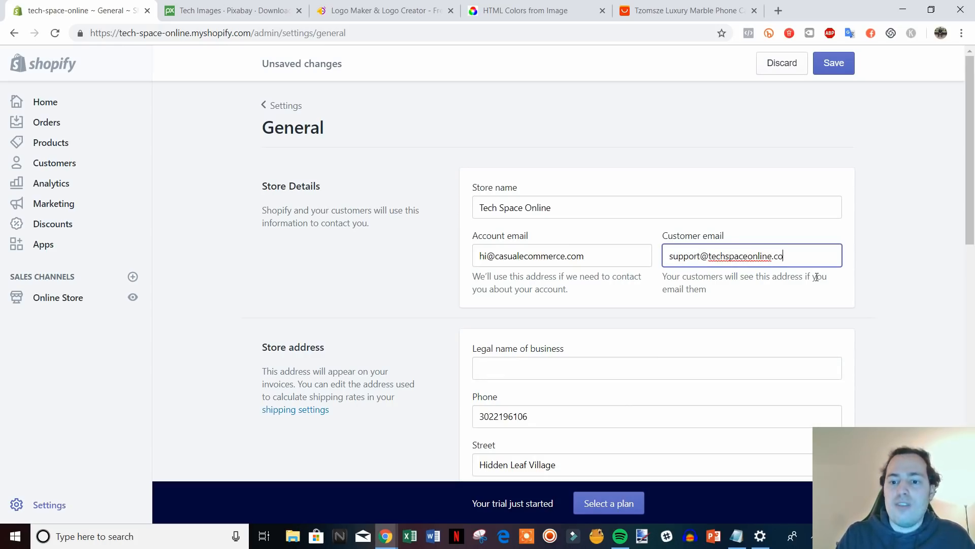
left_click(889, 277)
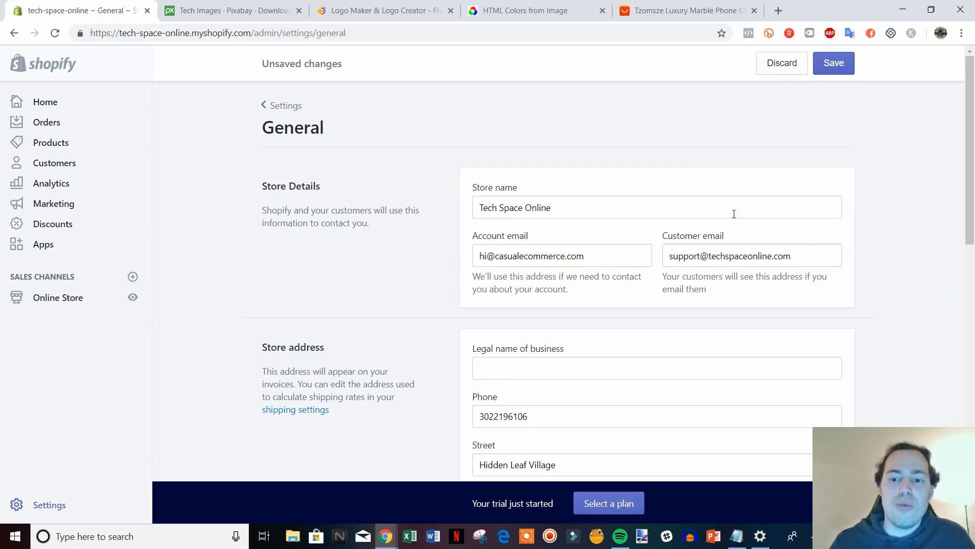
Compare the account and customer email domains, then scroll to the store address and defaults.
scroll(701, 244, "down", 2)
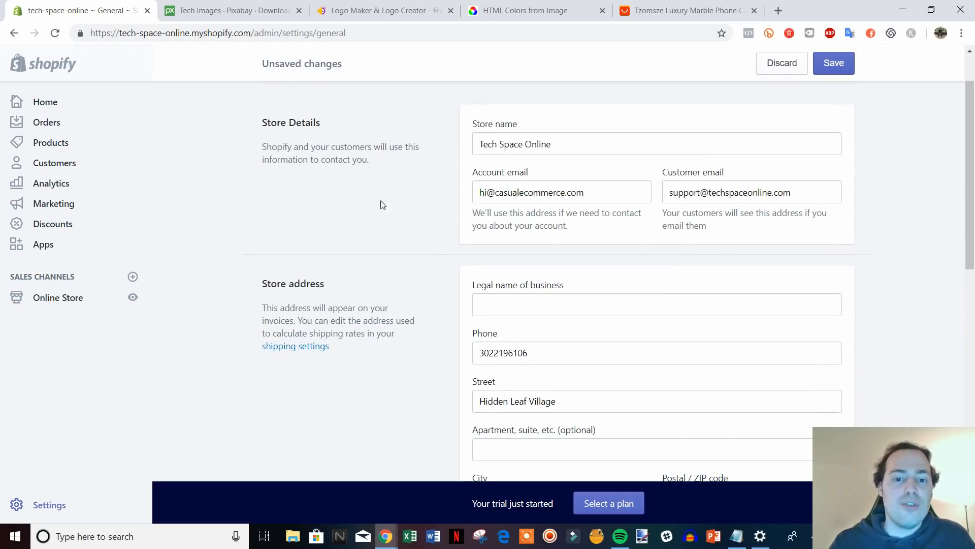
mouse_move(592, 193)
left_mouse_down()
mouse_move(482, 189)
mouse_move(586, 192)
left_mouse_up()
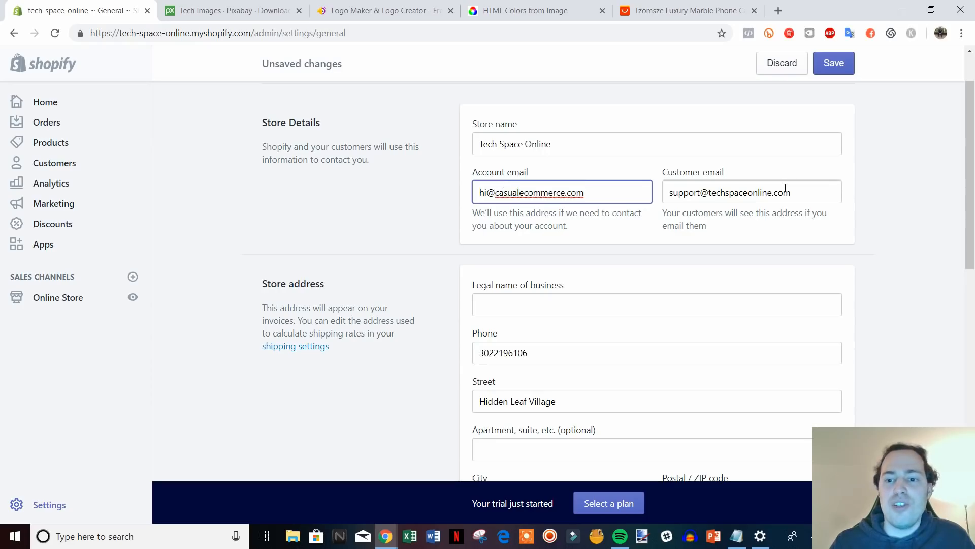
left_click_drag(793, 192, 709, 190)
left_click(710, 192)
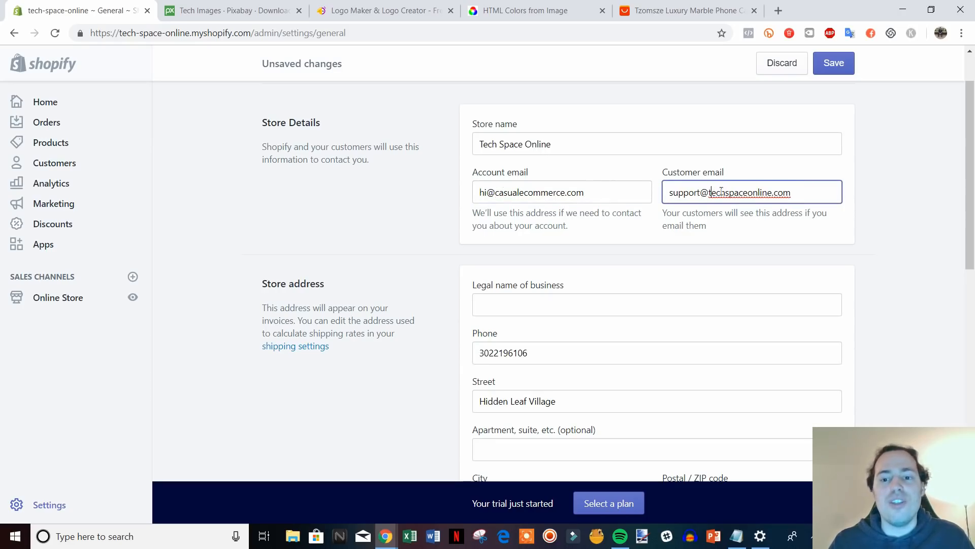
scroll(892, 245, "down", 3)
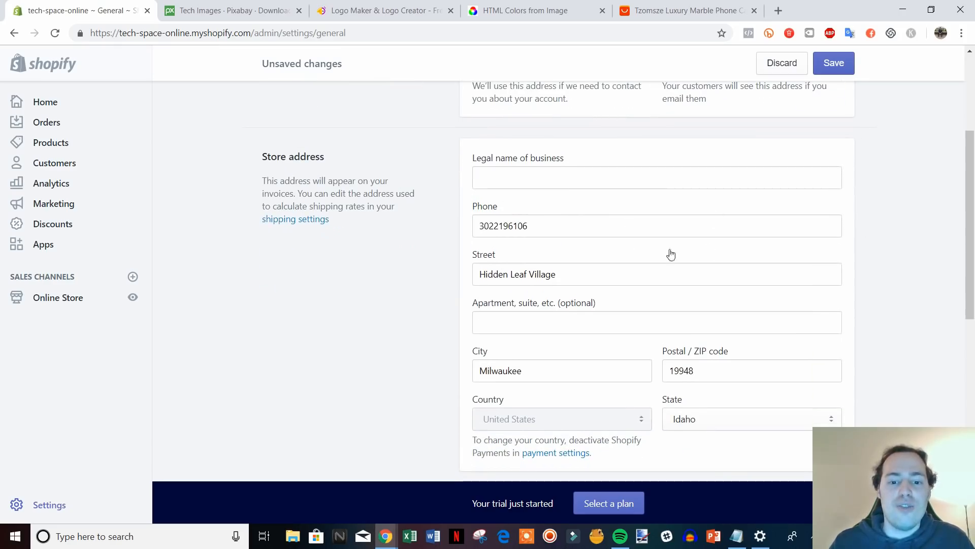
scroll(583, 290, "down", 4)
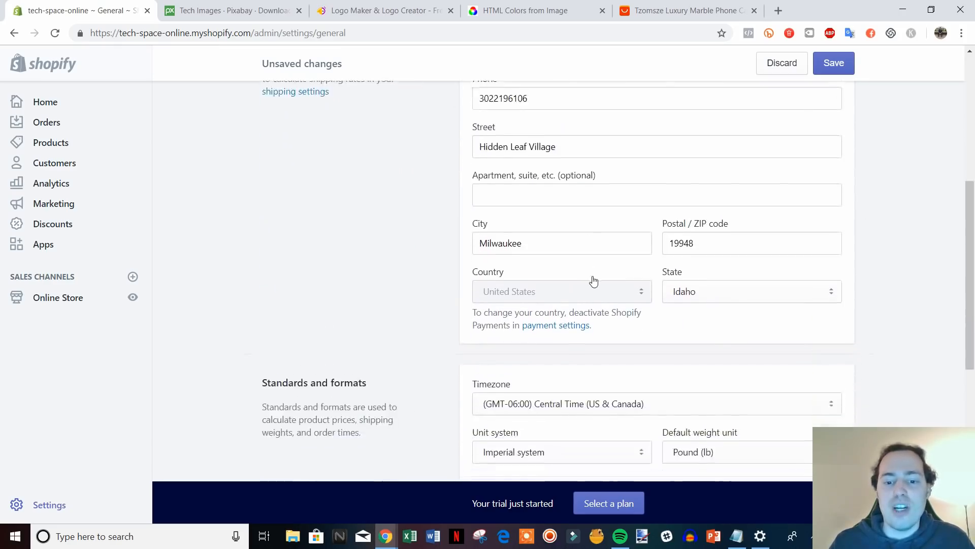
scroll(596, 277, "down", 3)
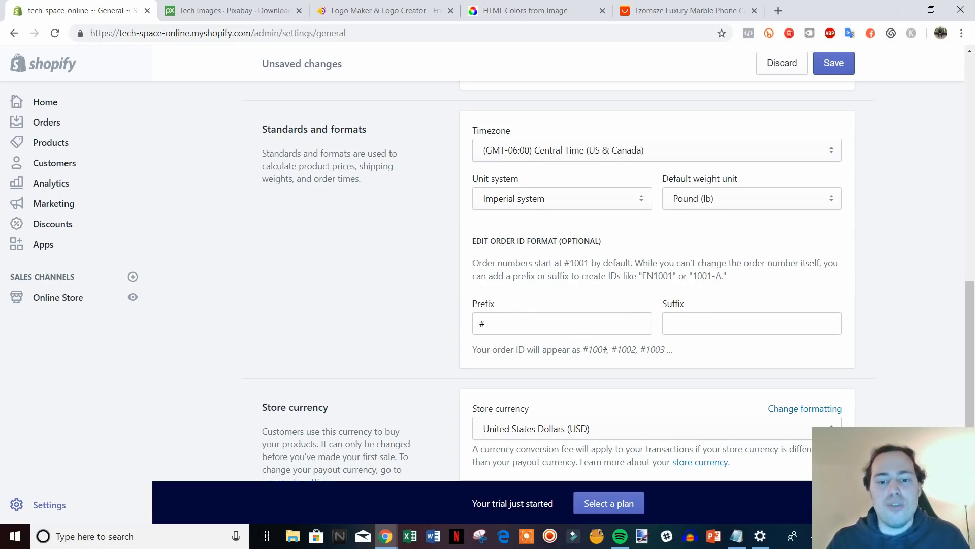
Add the prefix #TCO in front of the default order number 1001.
left_click_drag(586, 350, 646, 351)
left_click(645, 350)
left_click(559, 330)
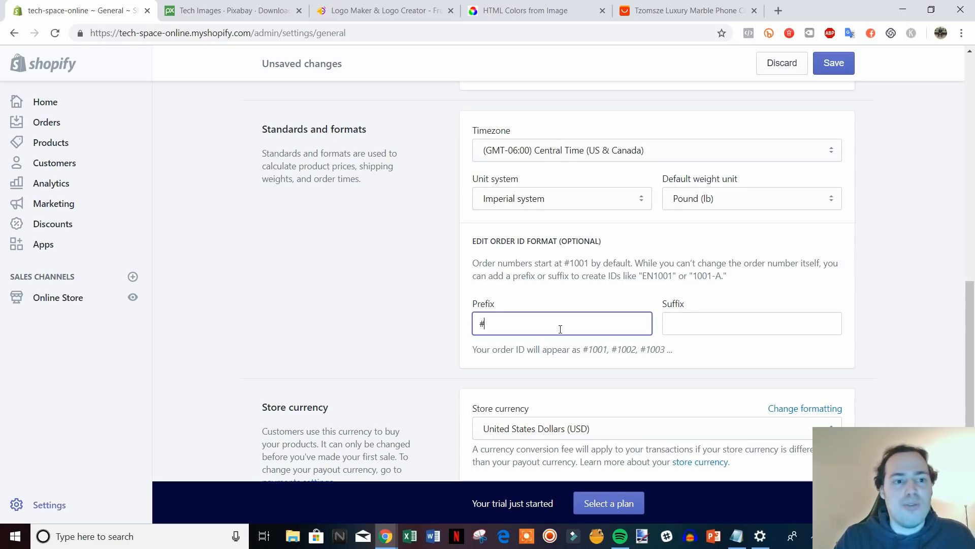
type("TCO")
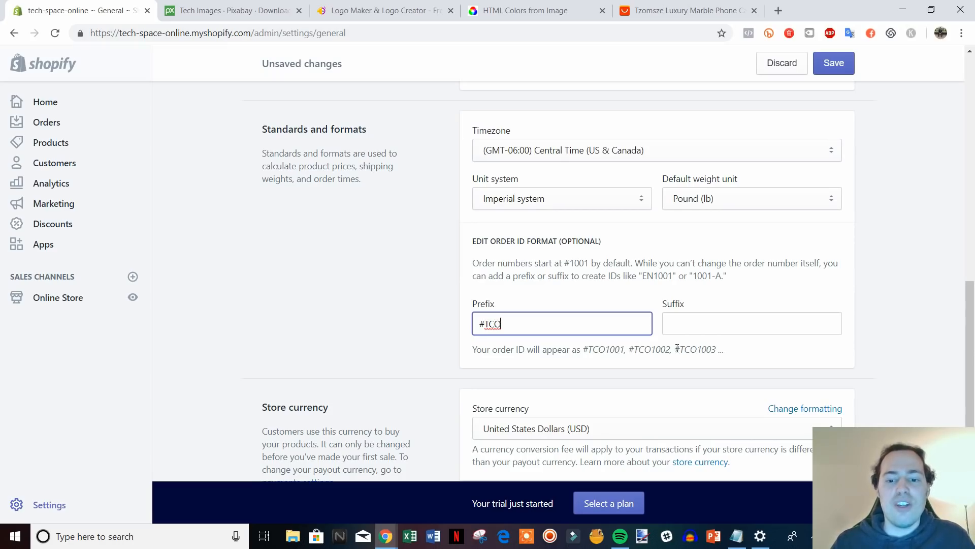
Save the general settings and return to the Settings overview.
scroll(878, 368, "down", 2)
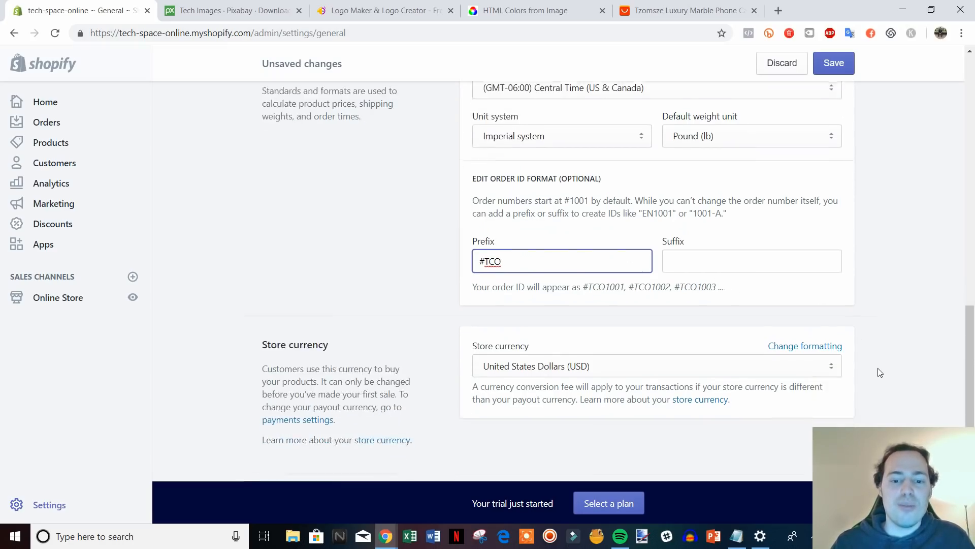
scroll(972, 365, "up", 2)
left_click_drag(971, 365, 972, 125)
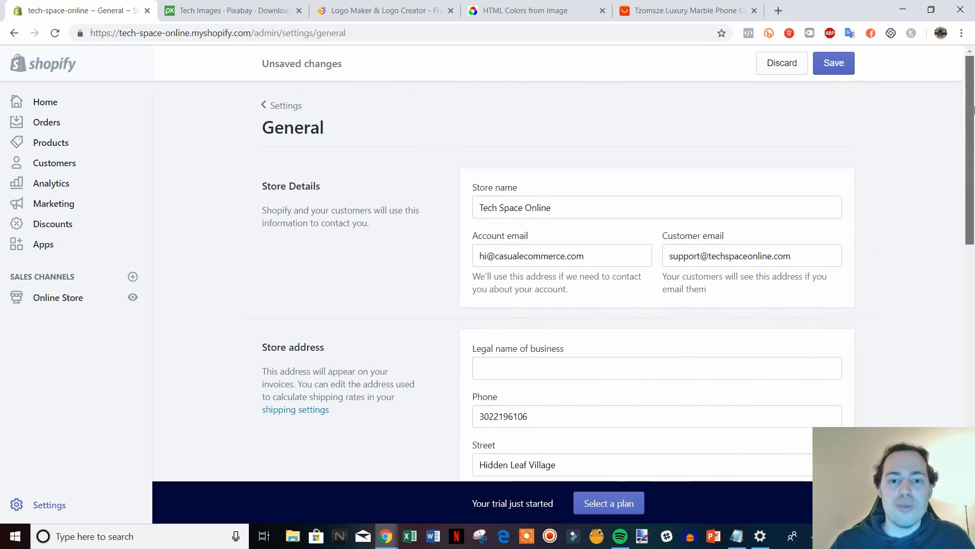
left_click(829, 69)
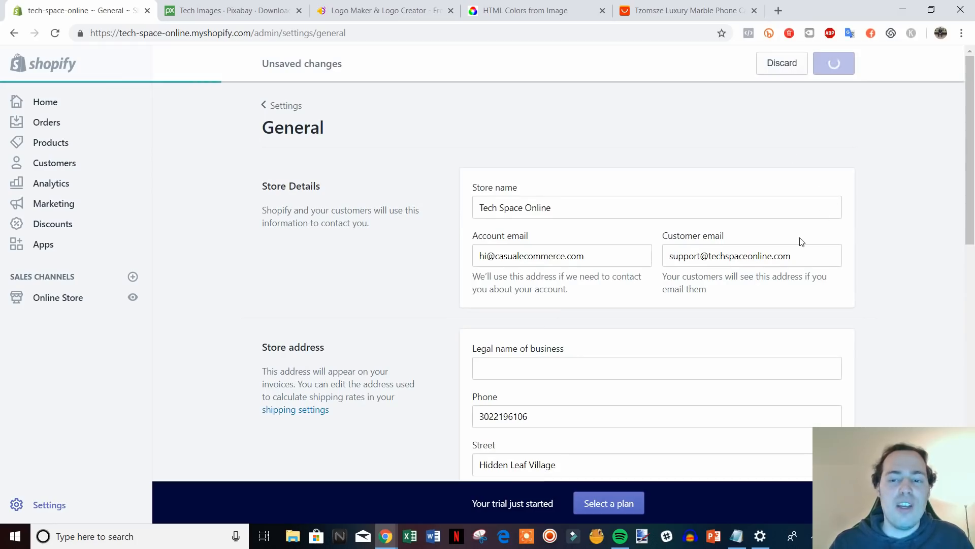
left_click(279, 105)
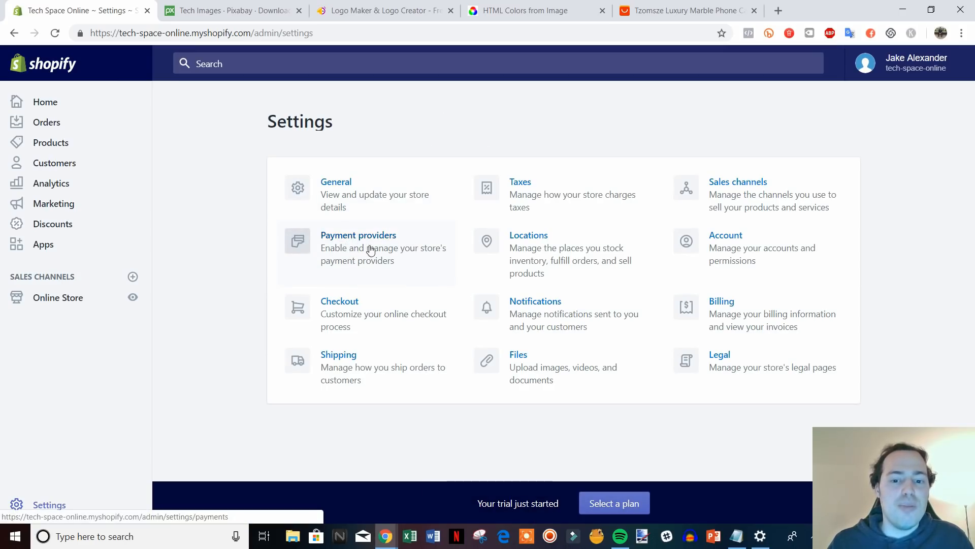
Open Payment providers and review Shopify Payments and PayPal Express Checkout.
left_click(369, 249)
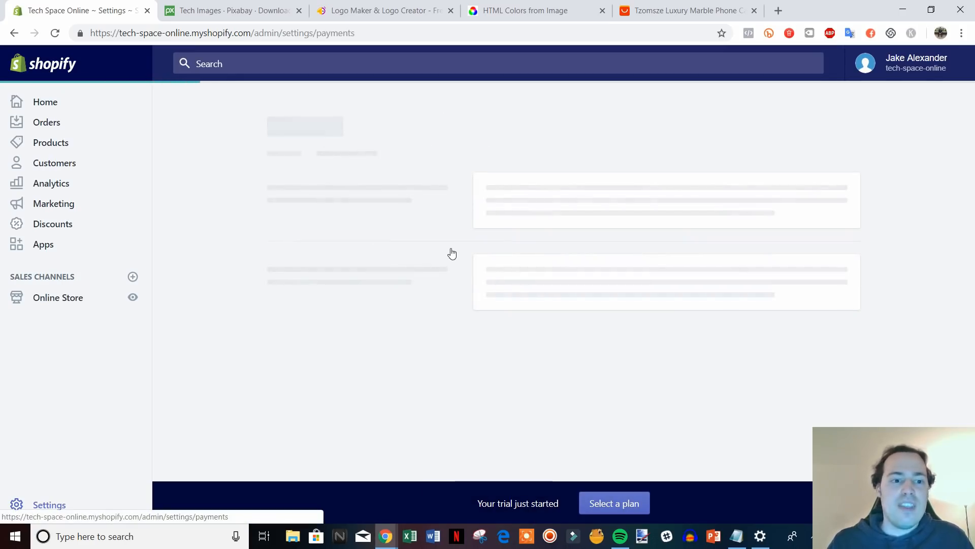
scroll(597, 302, "down", 1)
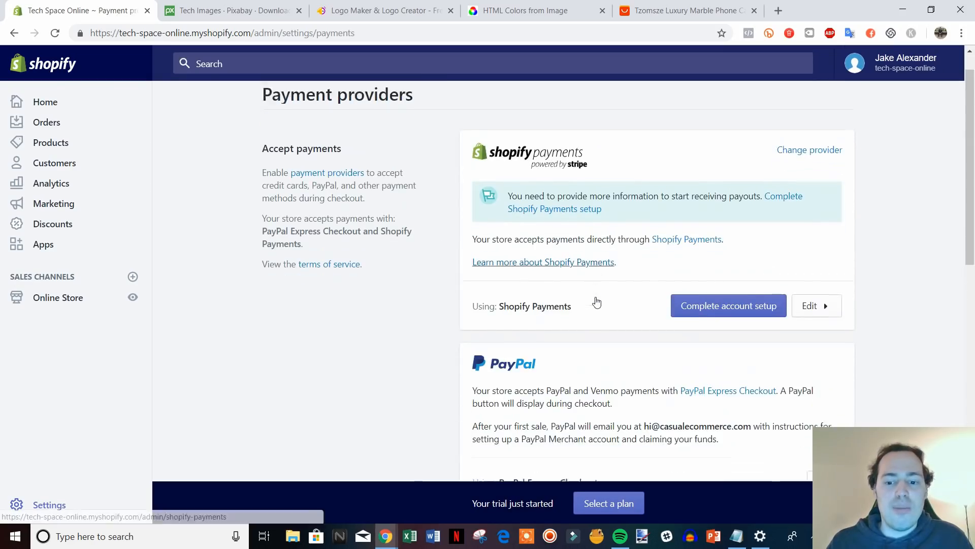
scroll(597, 302, "down", 2)
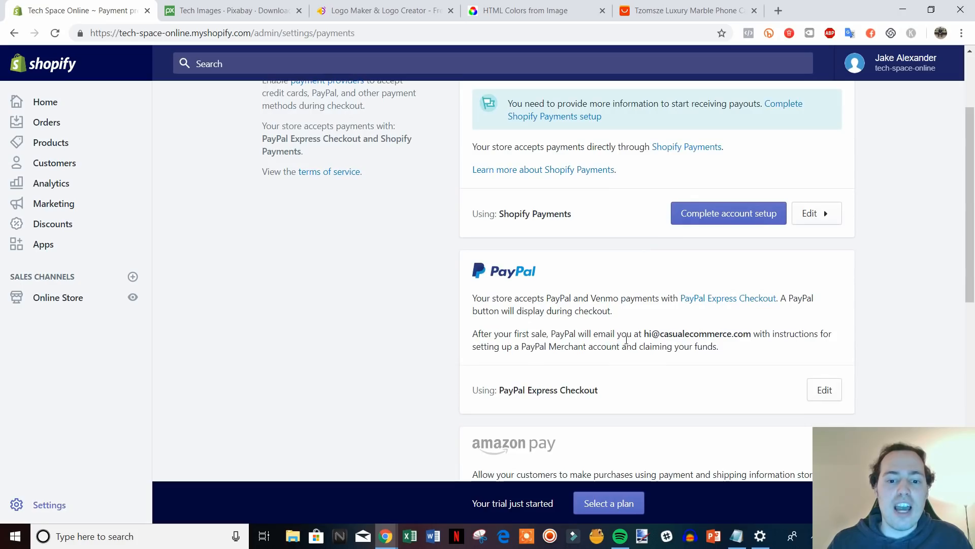
scroll(640, 341, "down", 3)
scroll(614, 339, "up", 5)
scroll(603, 338, "up", 1)
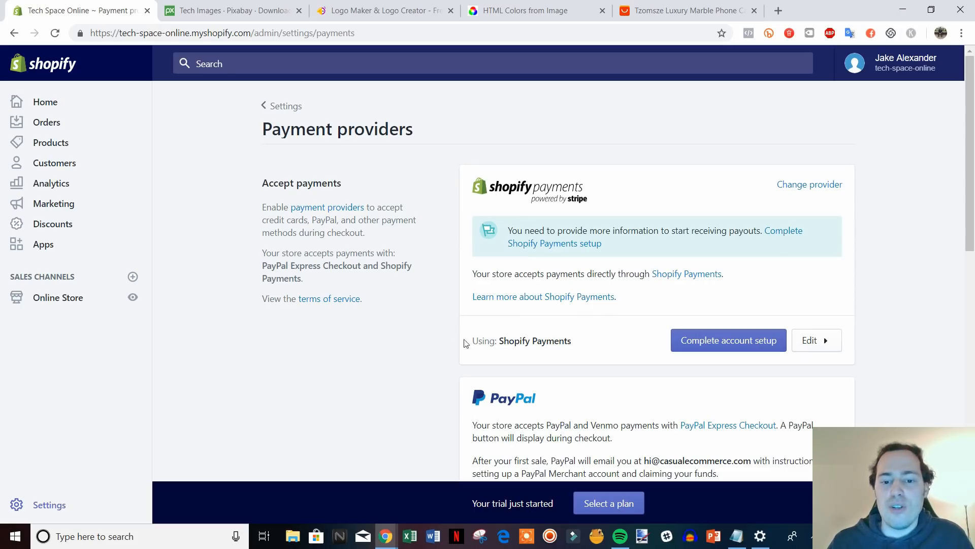
Start the Shopify Payments account setup, keeping the business type as sole proprietorship.
left_click(749, 344)
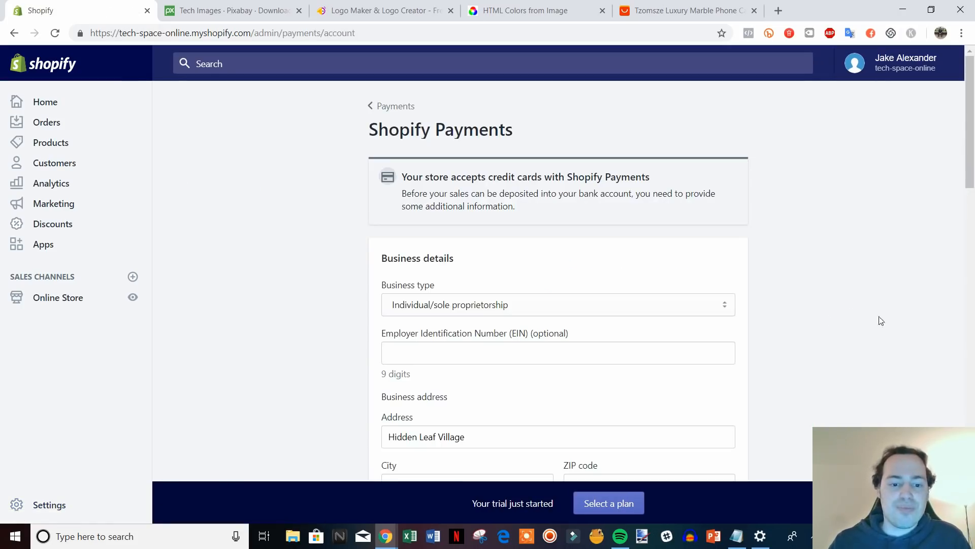
scroll(881, 321, "down", 3)
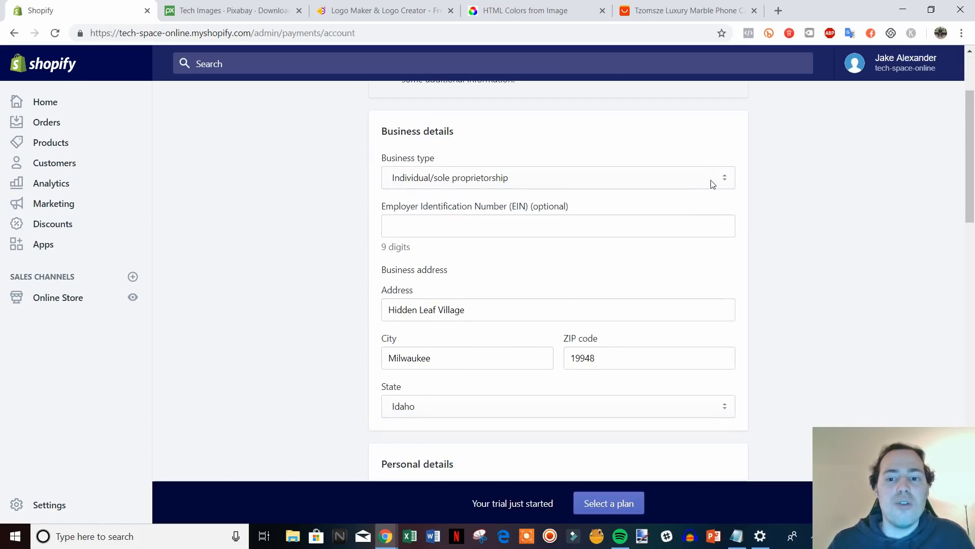
left_click(713, 184)
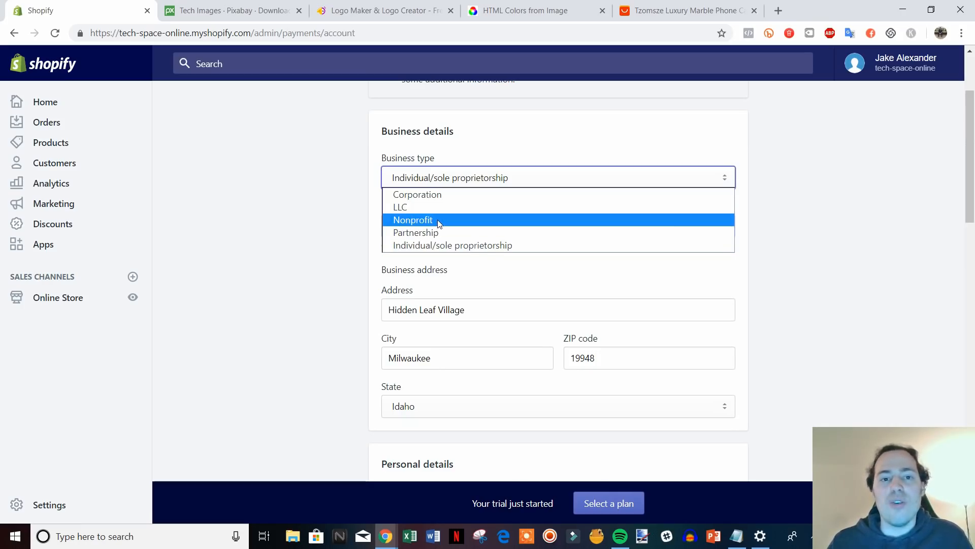
left_click(760, 224)
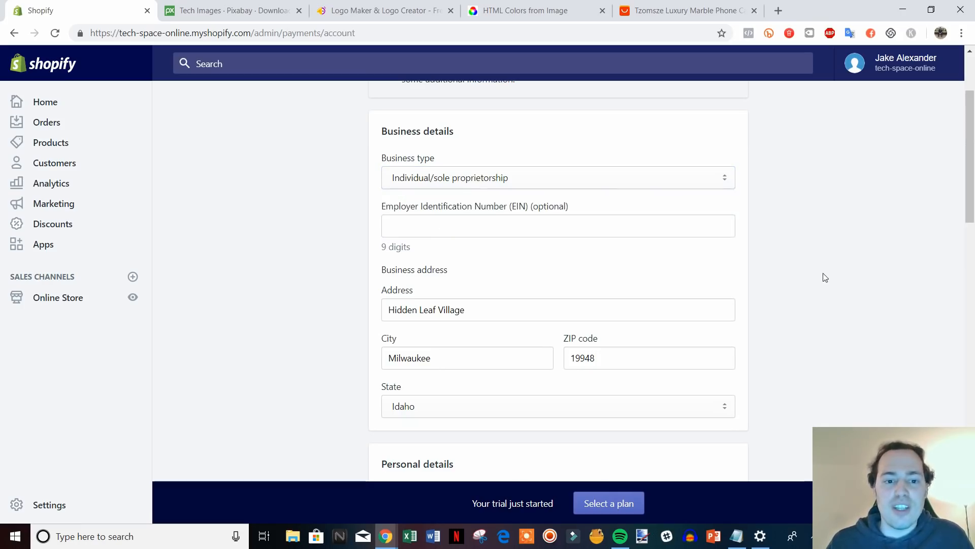
Review the prefilled details and place the cursor in the products or services description.
scroll(810, 270, "down", 1)
scroll(856, 282, "down", 1)
scroll(605, 218, "up", 1)
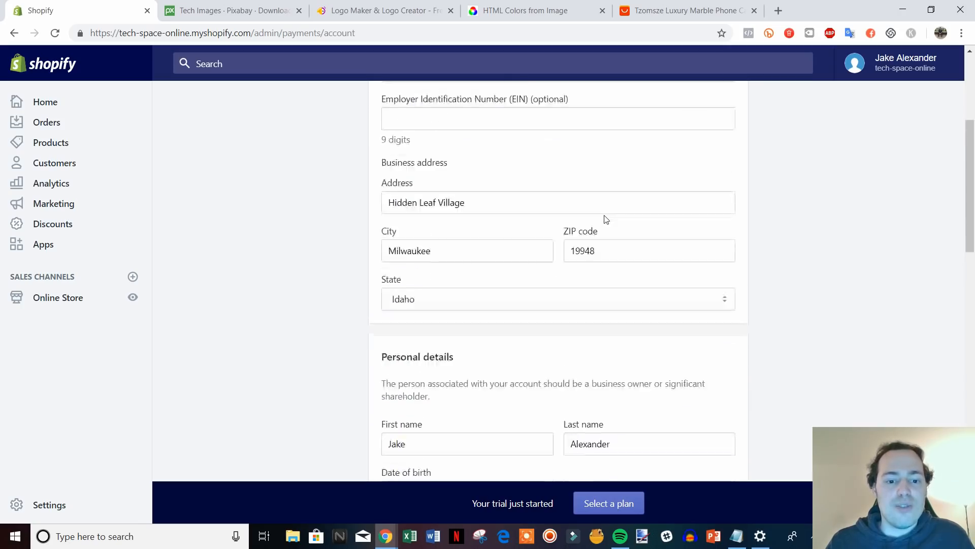
scroll(575, 196, "down", 3)
scroll(631, 207, "down", 3)
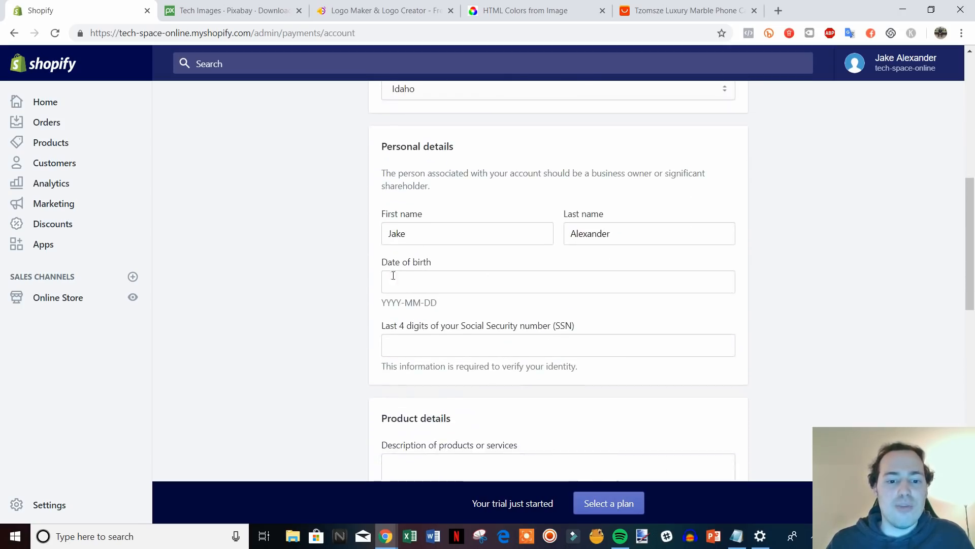
scroll(834, 338, "down", 3)
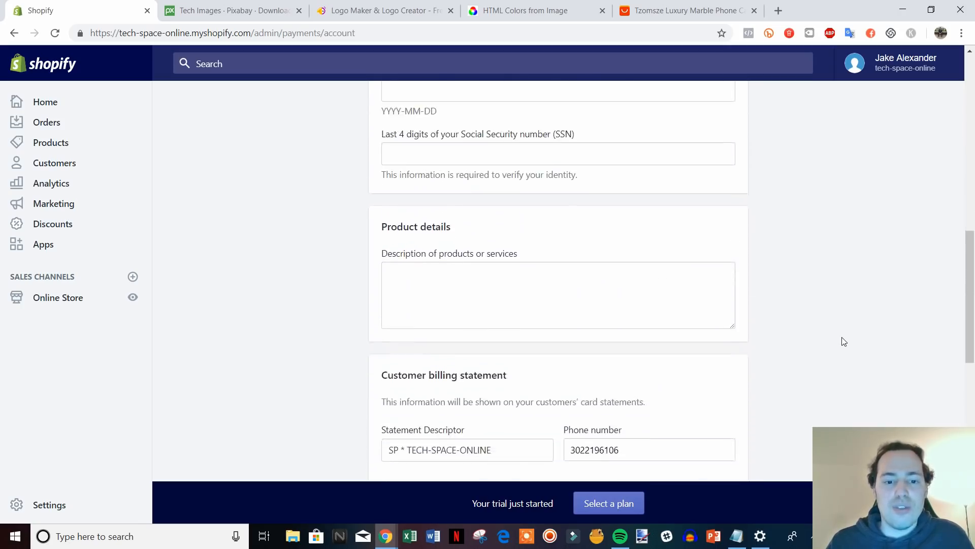
left_click(437, 218)
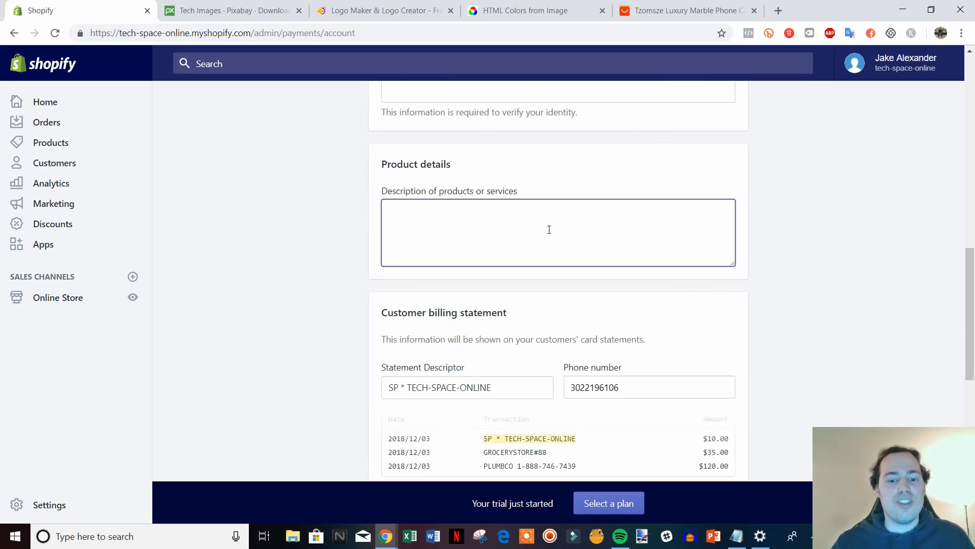
scroll(388, 300, "down", 1)
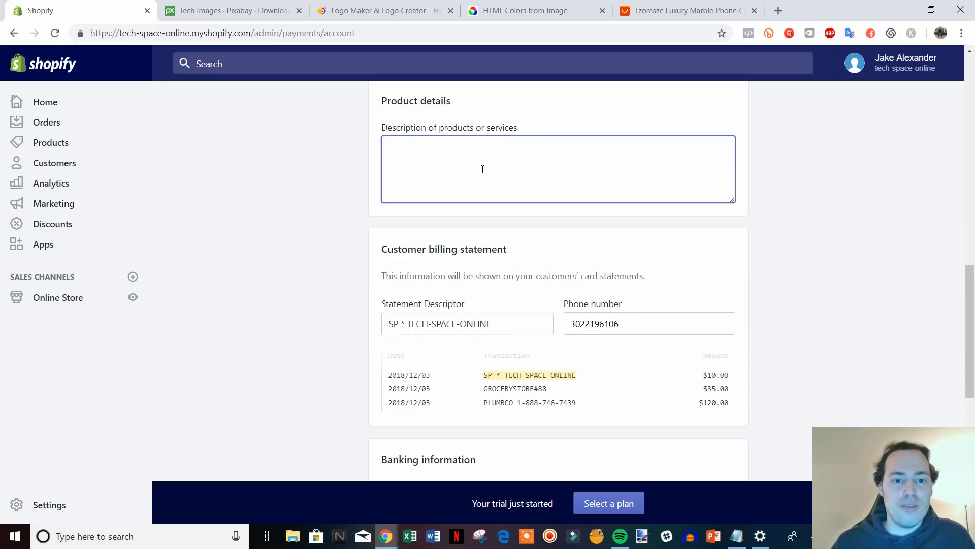
Describe the products as 'Retailer of electronics' and check the statement descriptor's store name.
type("Retai")
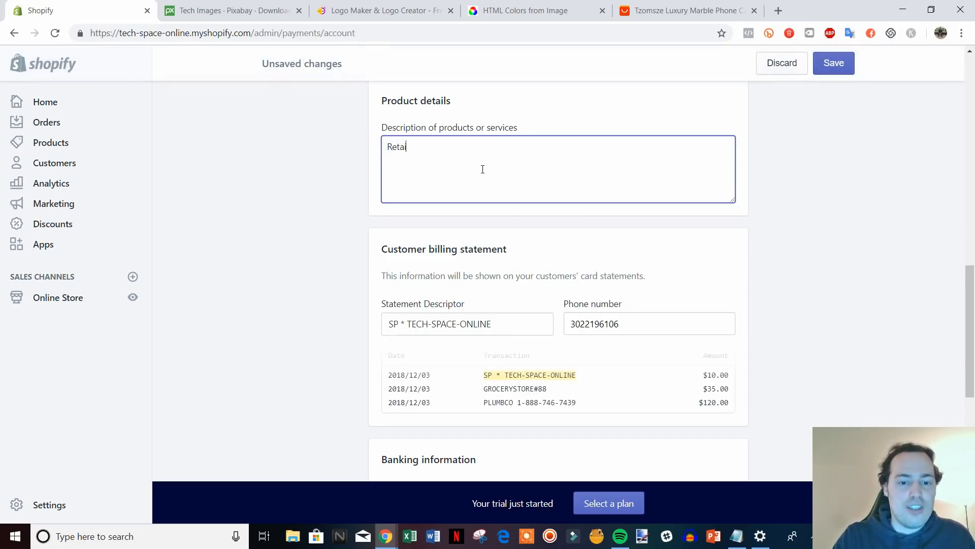
type("ler of ")
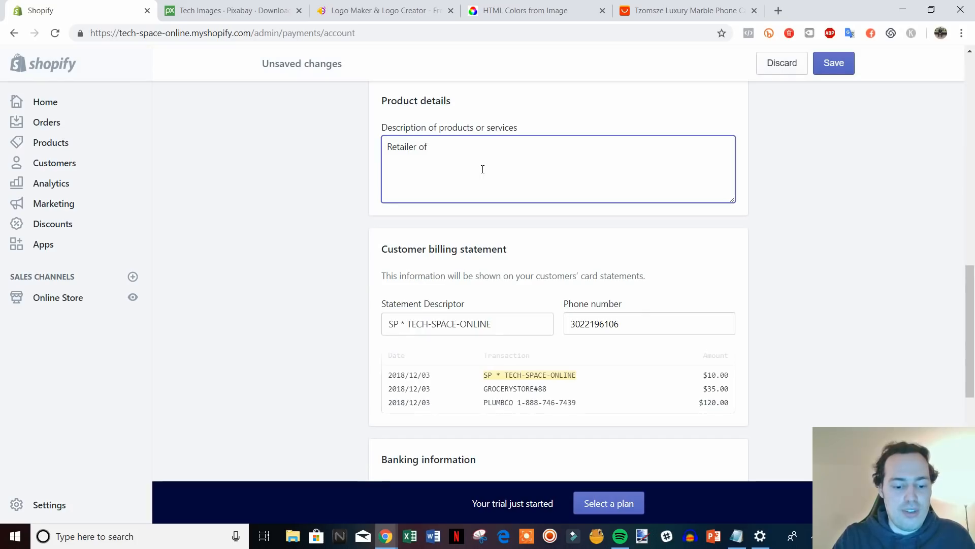
type("lelec")
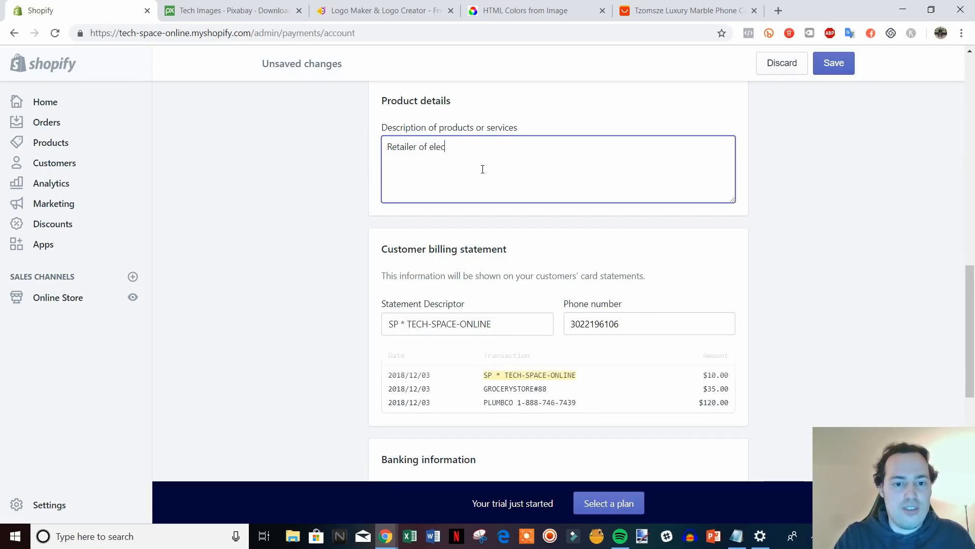
type("tronics")
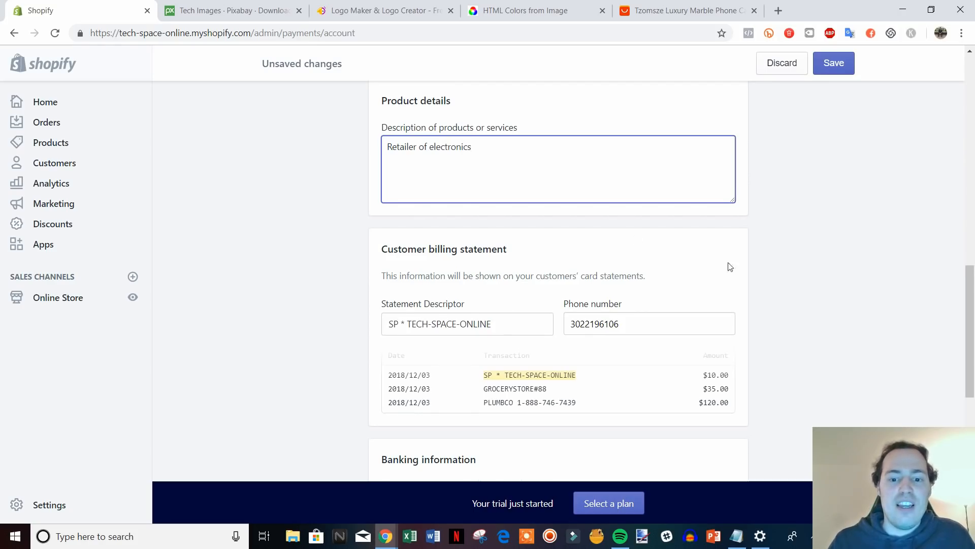
scroll(731, 267, "down", 2)
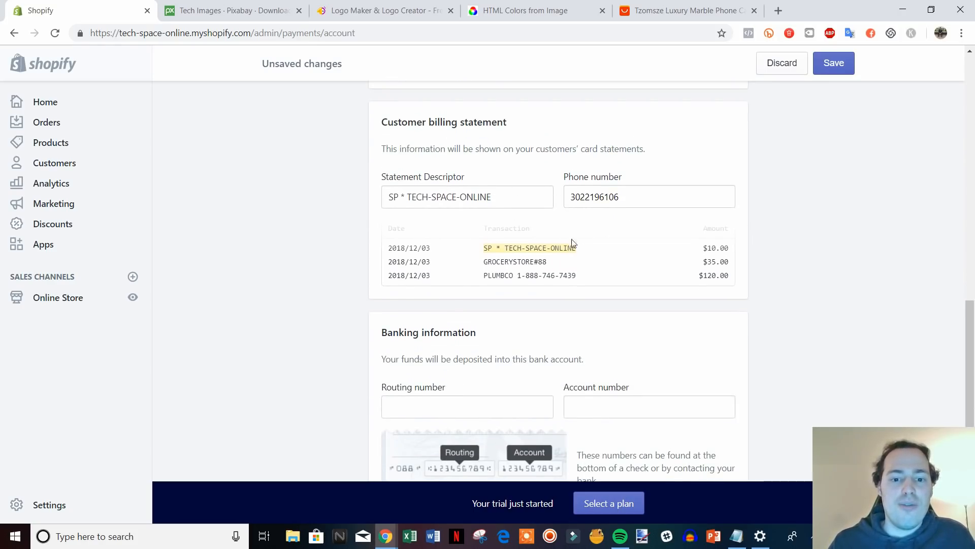
left_click_drag(505, 198, 412, 196)
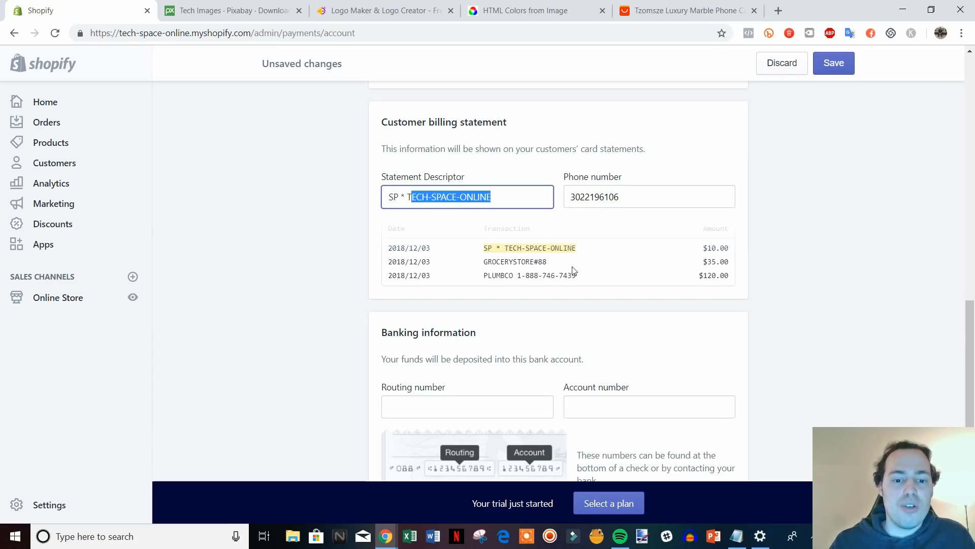
Review the rest of the setup form, then go back to the Payment providers page.
scroll(630, 264, "down", 4)
scroll(890, 346, "down", 1)
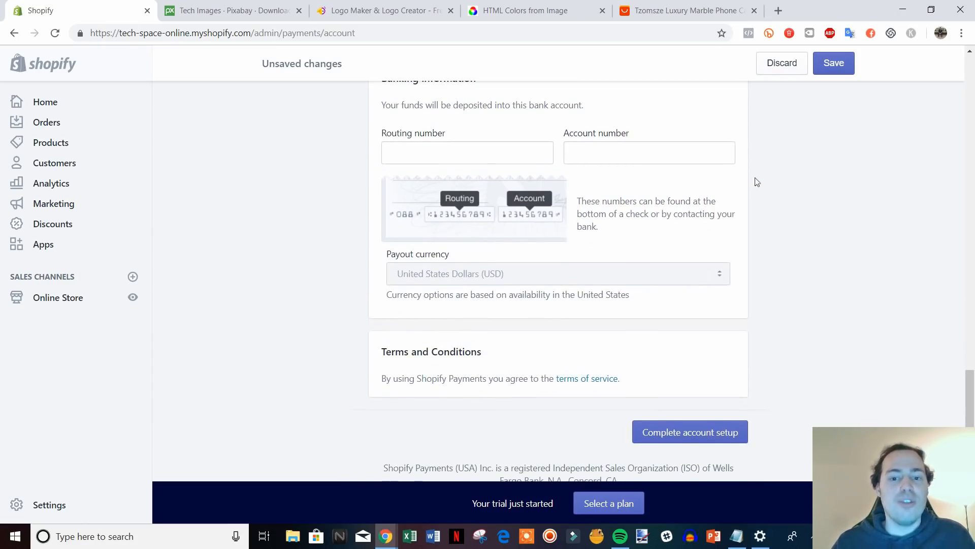
scroll(473, 157, "up", 4)
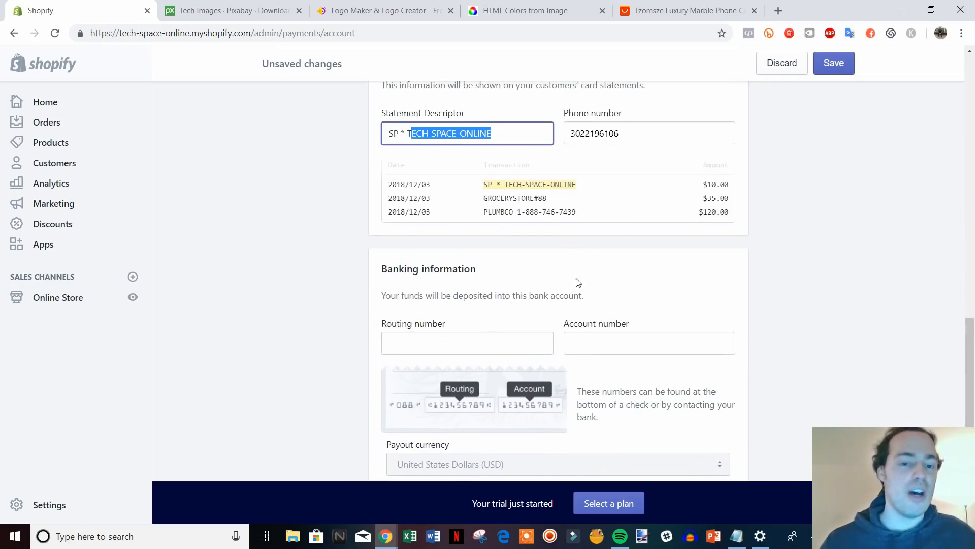
scroll(599, 286, "up", 6)
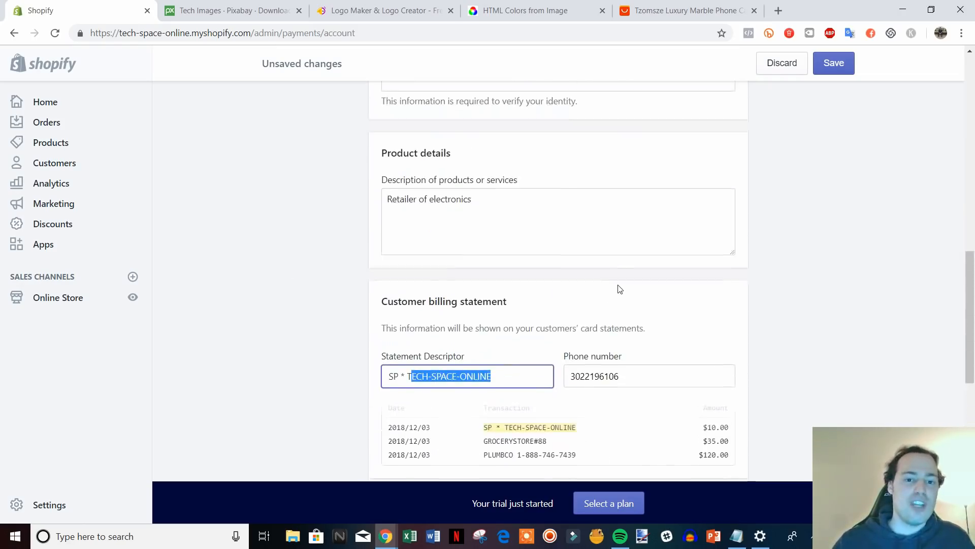
scroll(493, 305, "up", 10)
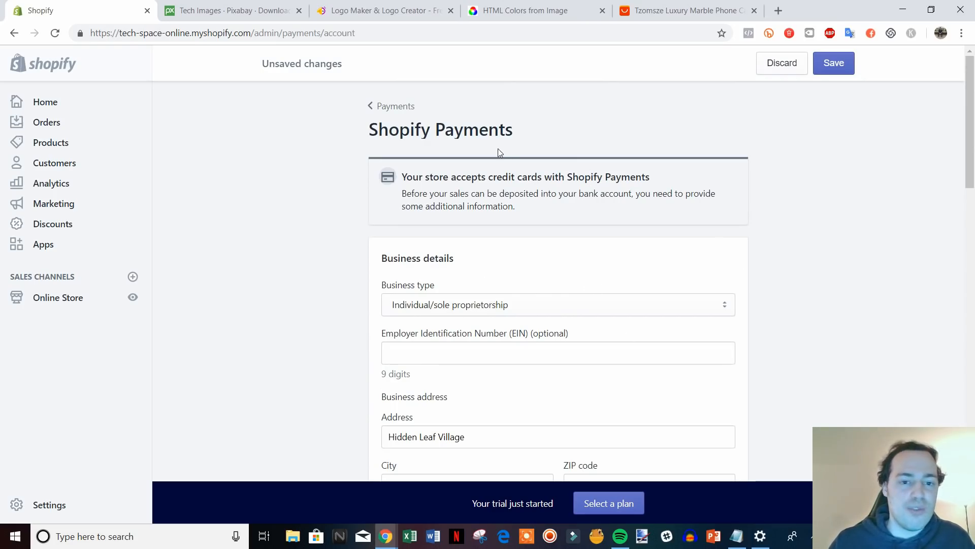
scroll(701, 295, "down", 20)
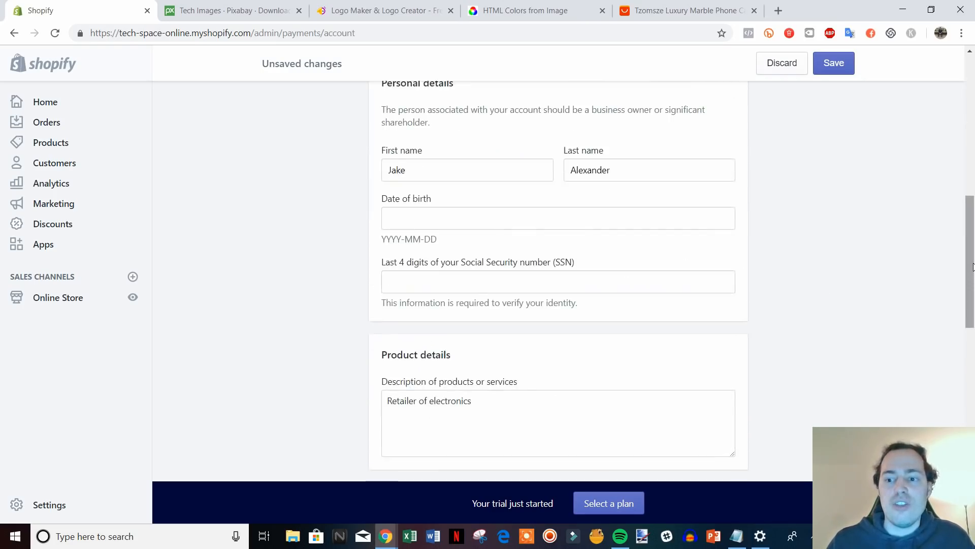
scroll(897, 345, "up", 6)
scroll(894, 330, "down", 7)
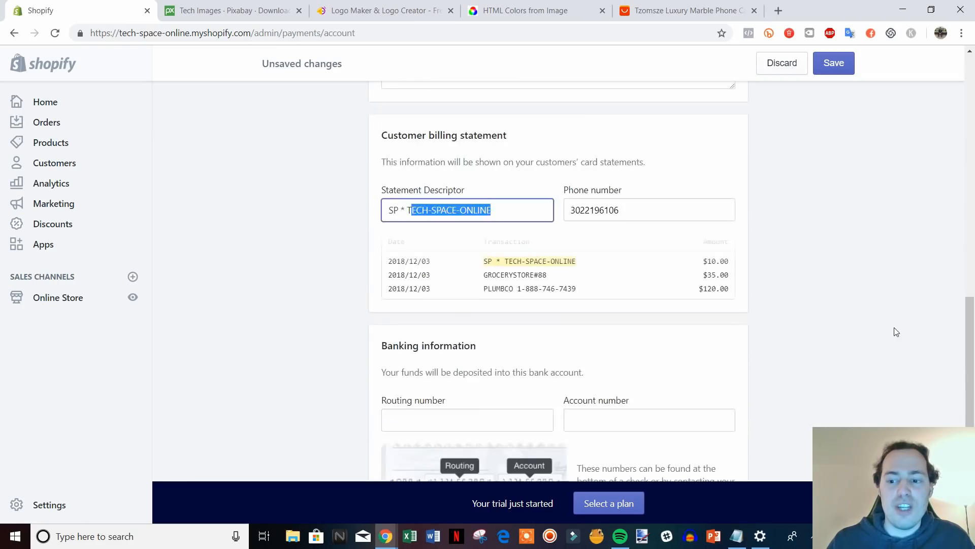
scroll(777, 376, "up", 20)
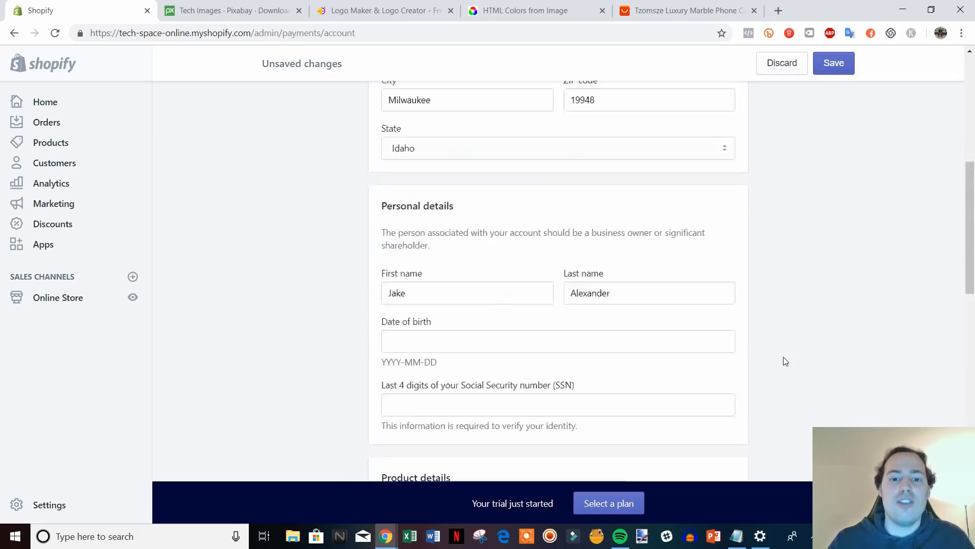
left_click(382, 105)
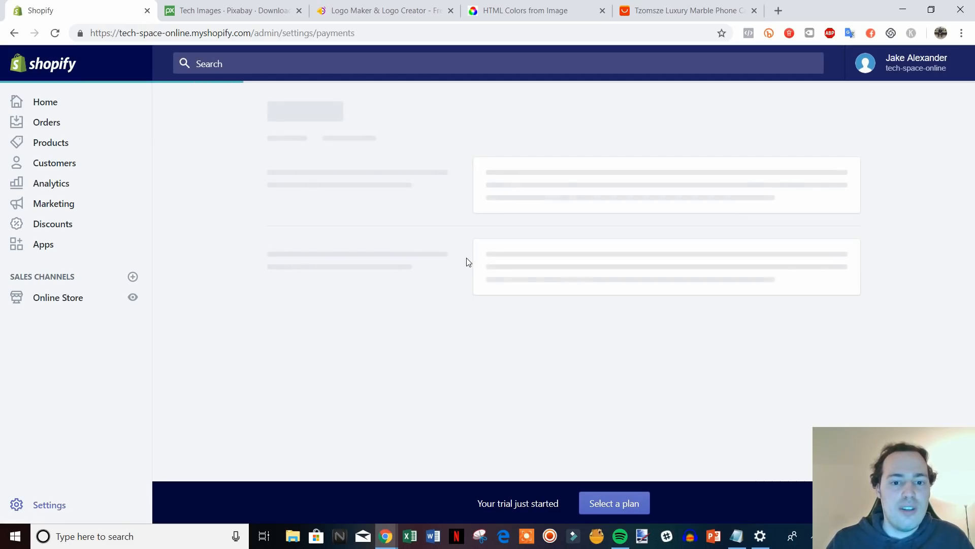
scroll(425, 307, "down", 5)
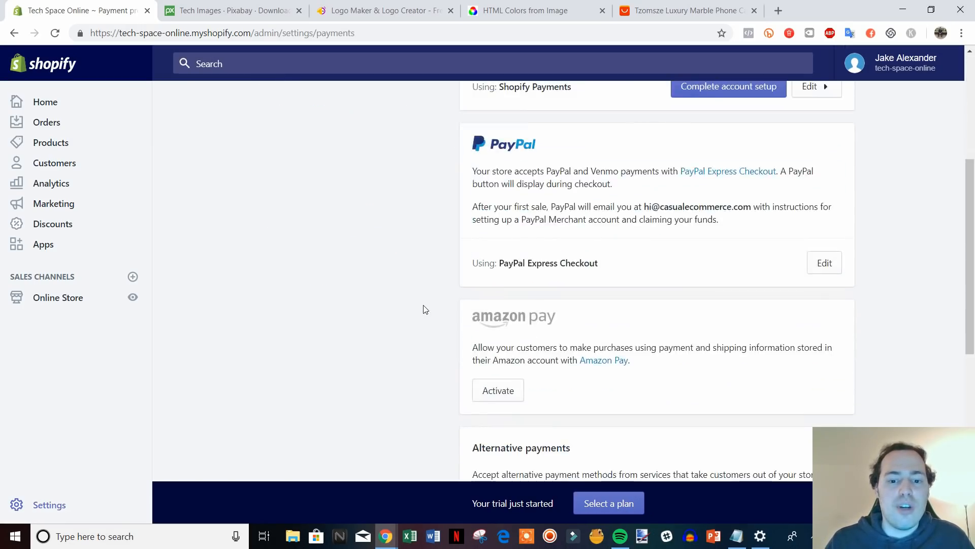
scroll(425, 304, "up", 5)
scroll(447, 300, "down", 5)
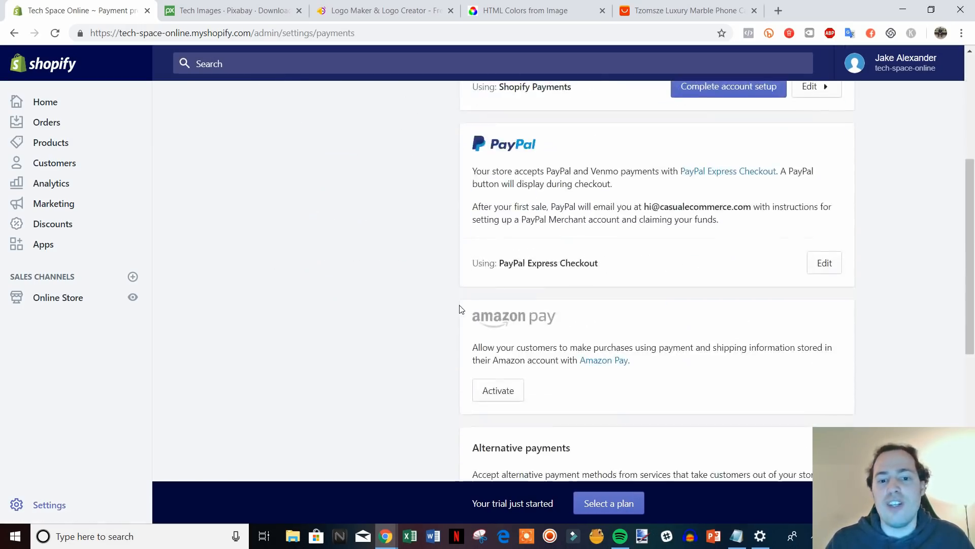
scroll(609, 284, "up", 4)
scroll(468, 306, "down", 10)
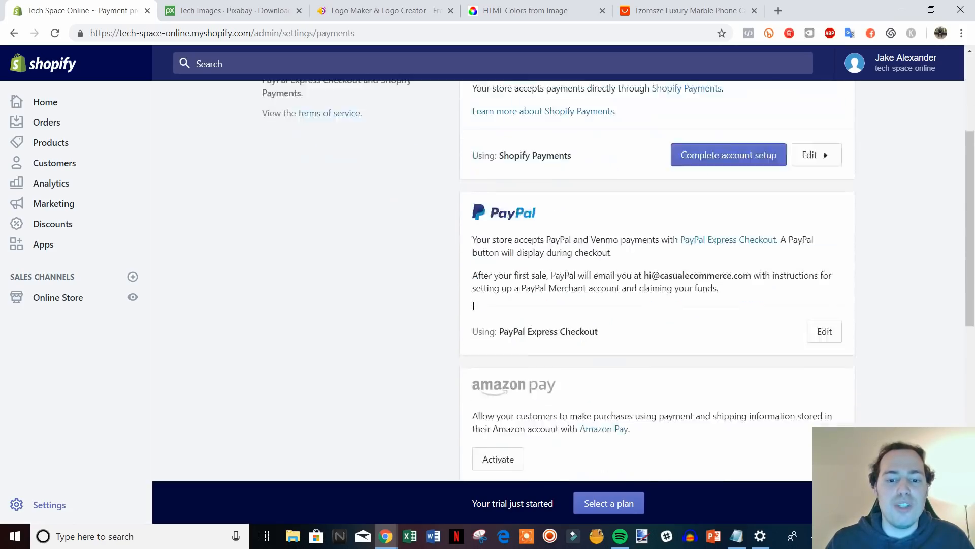
scroll(467, 301, "up", 6)
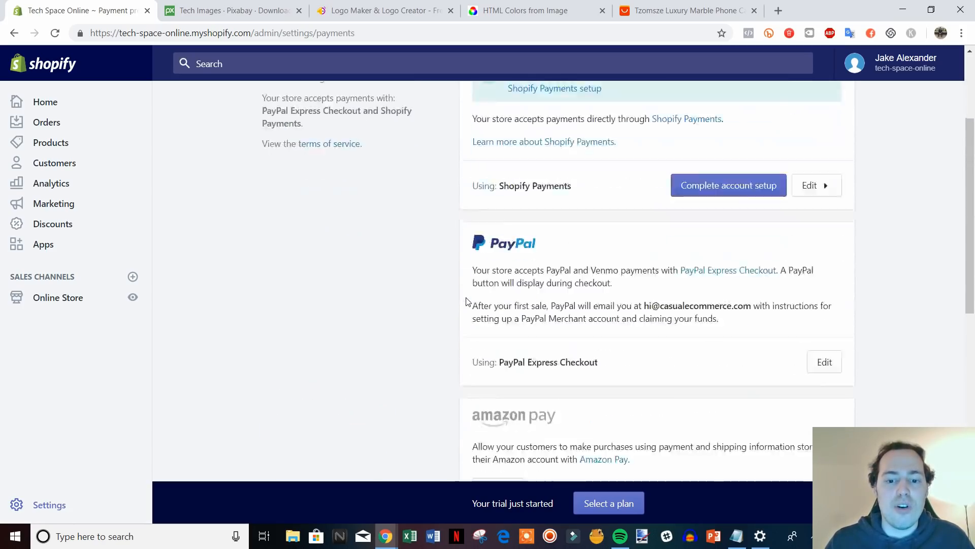
scroll(468, 301, "down", 10)
scroll(470, 303, "up", 12)
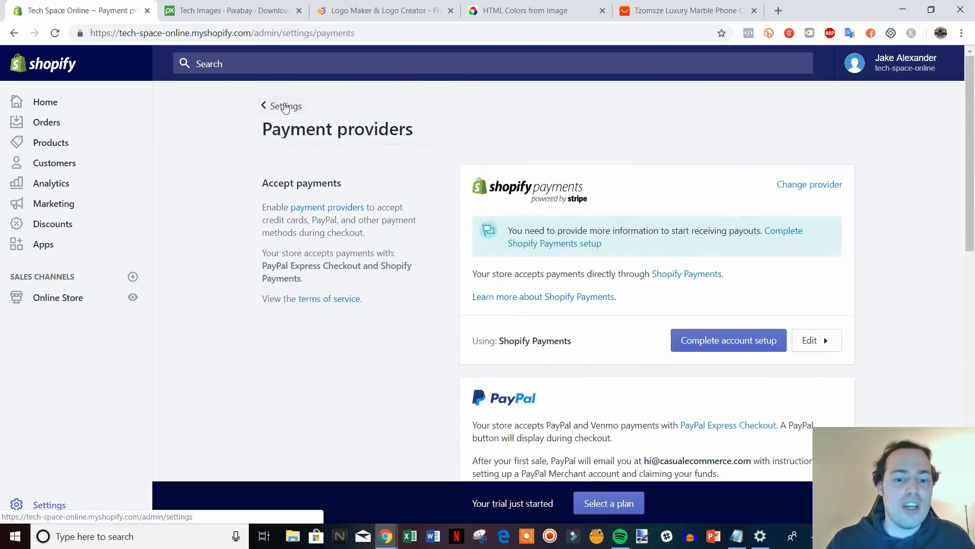
Open Checkout settings and make customer accounts optional.
left_click(280, 105)
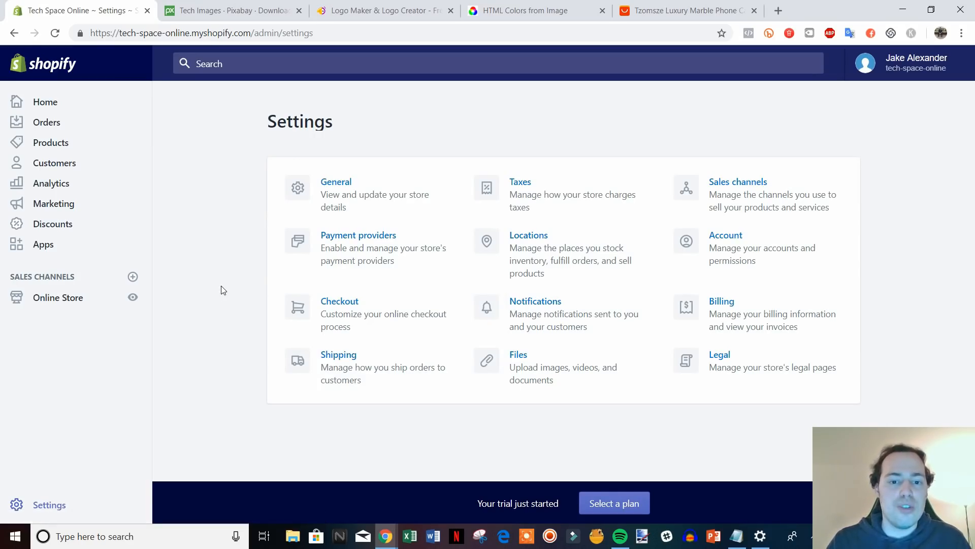
left_click(391, 316)
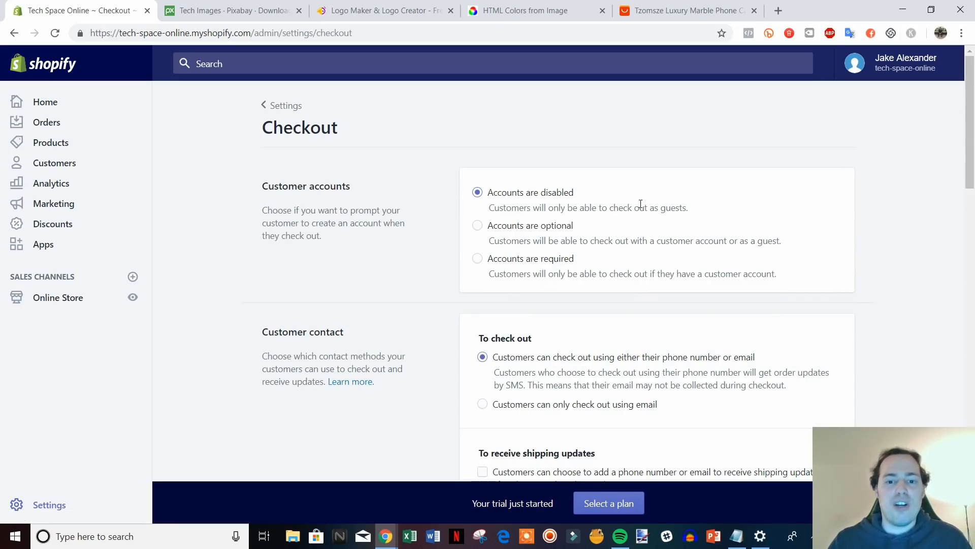
left_click(478, 225)
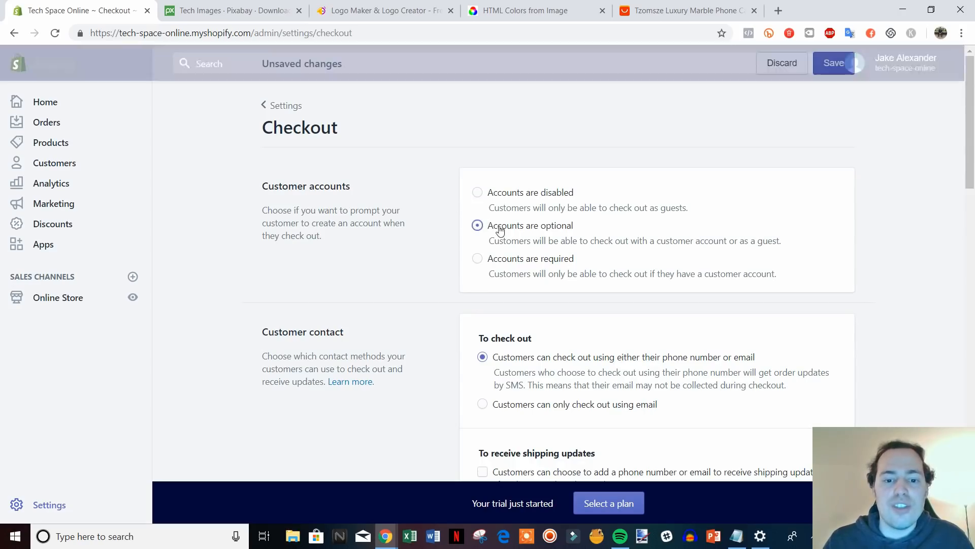
Require customers to give both first and last name.
scroll(882, 283, "down", 2)
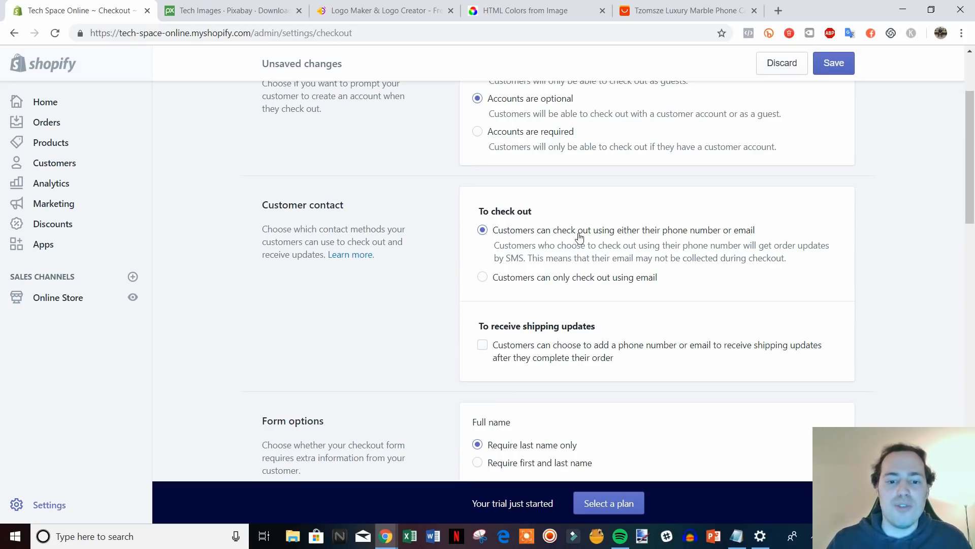
scroll(580, 238, "down", 1)
scroll(684, 208, "down", 1)
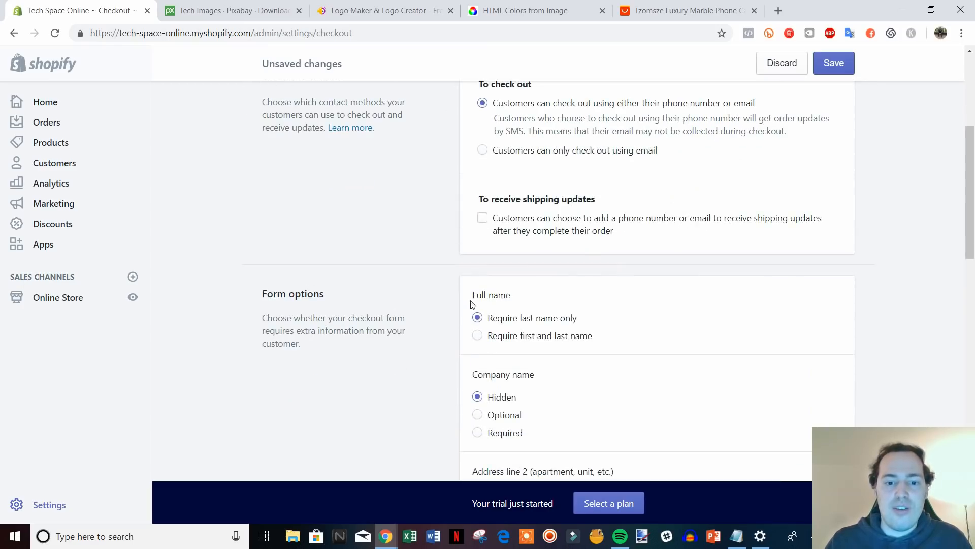
left_click(478, 336)
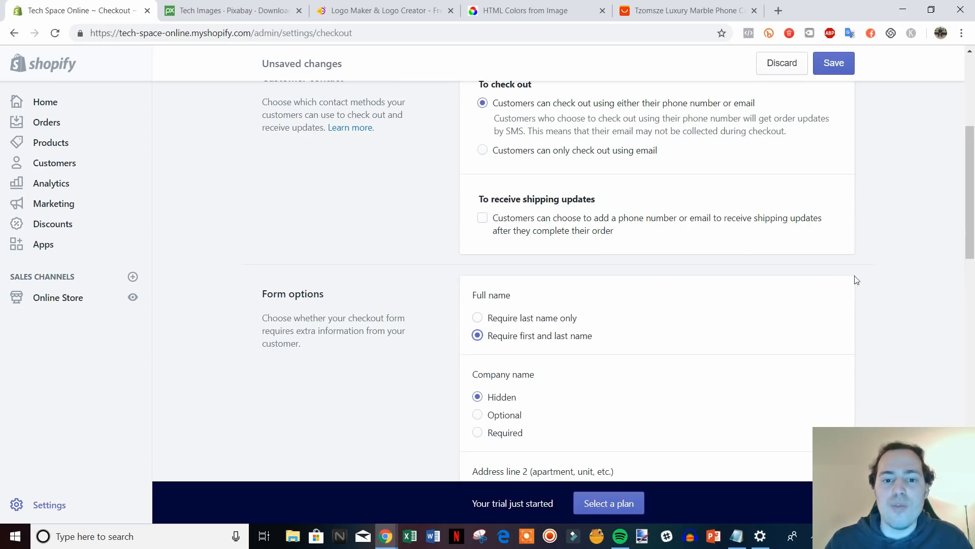
scroll(882, 296, "down", 1)
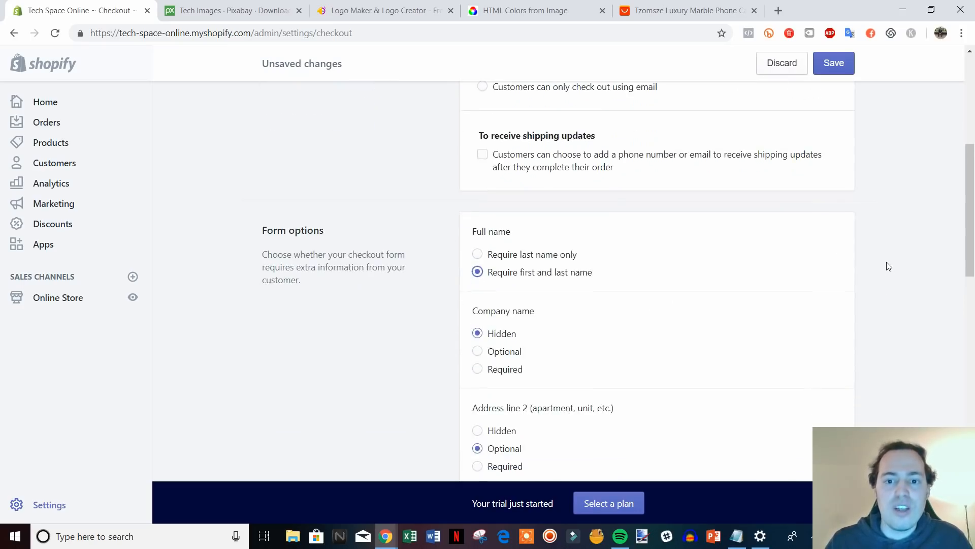
scroll(718, 198, "down", 1)
scroll(609, 183, "up", 1)
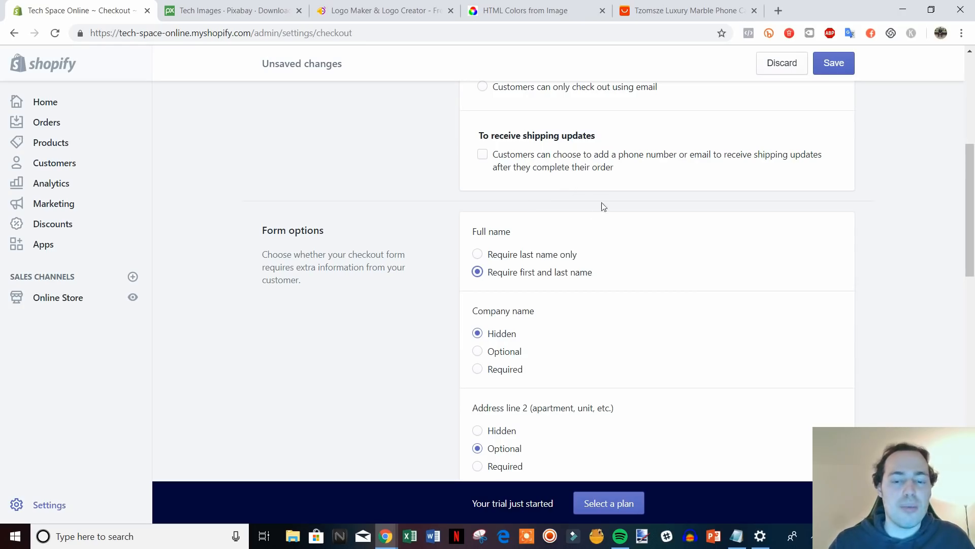
Preselect the email marketing sign-up option at checkout.
scroll(604, 203, "down", 3)
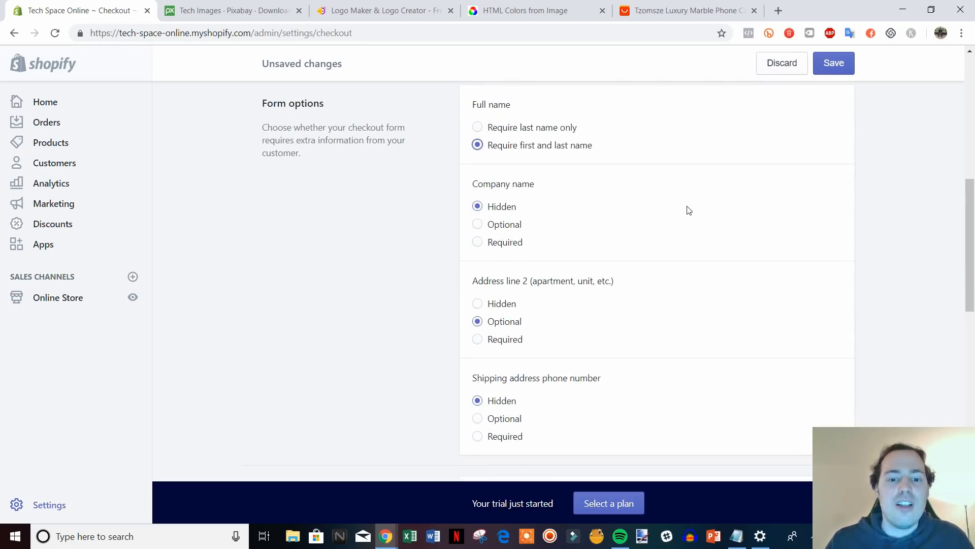
scroll(531, 216, "down", 5)
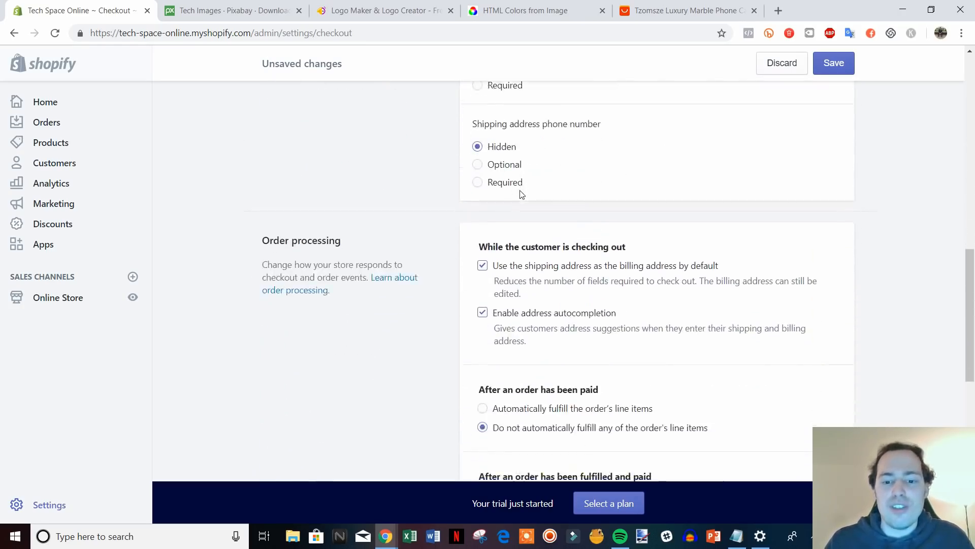
scroll(521, 195, "down", 1)
scroll(608, 252, "down", 1)
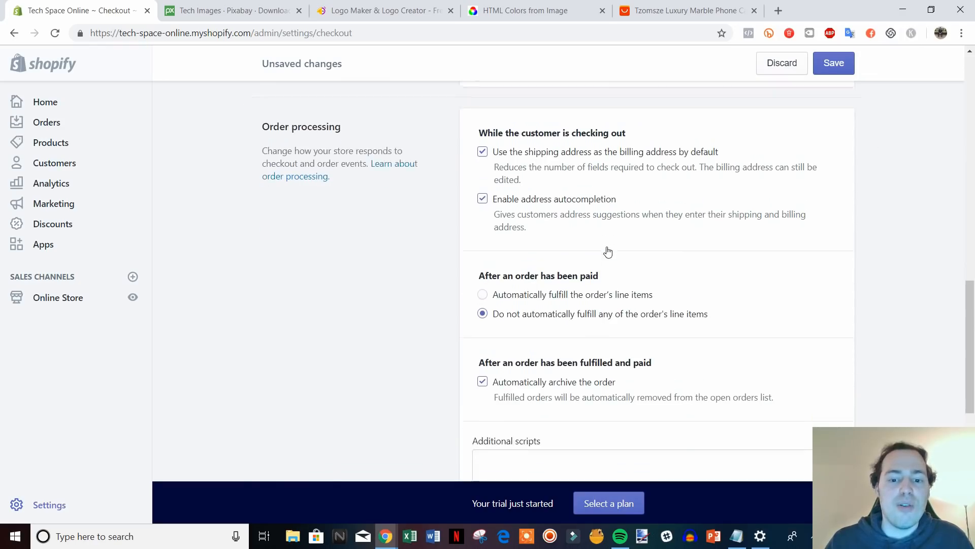
scroll(608, 251, "down", 2)
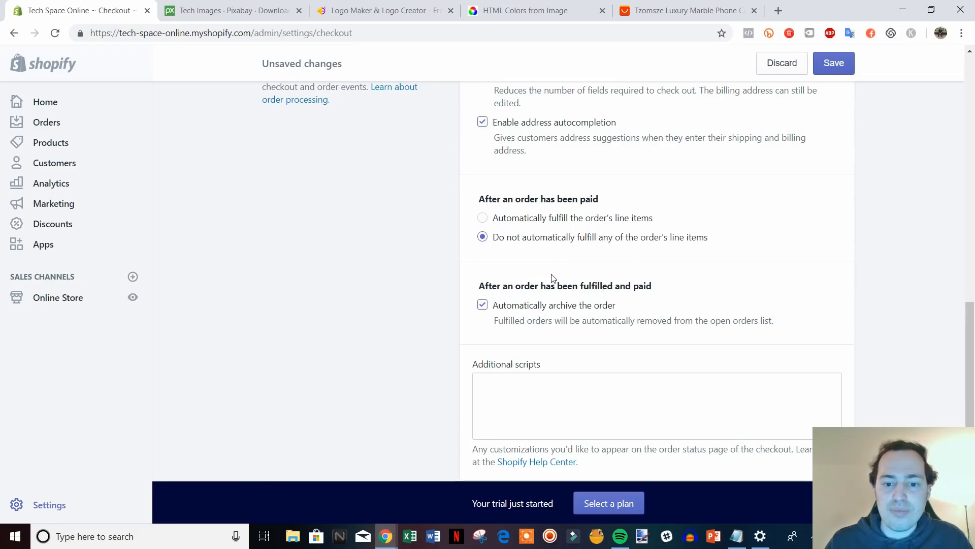
scroll(559, 278, "down", 1)
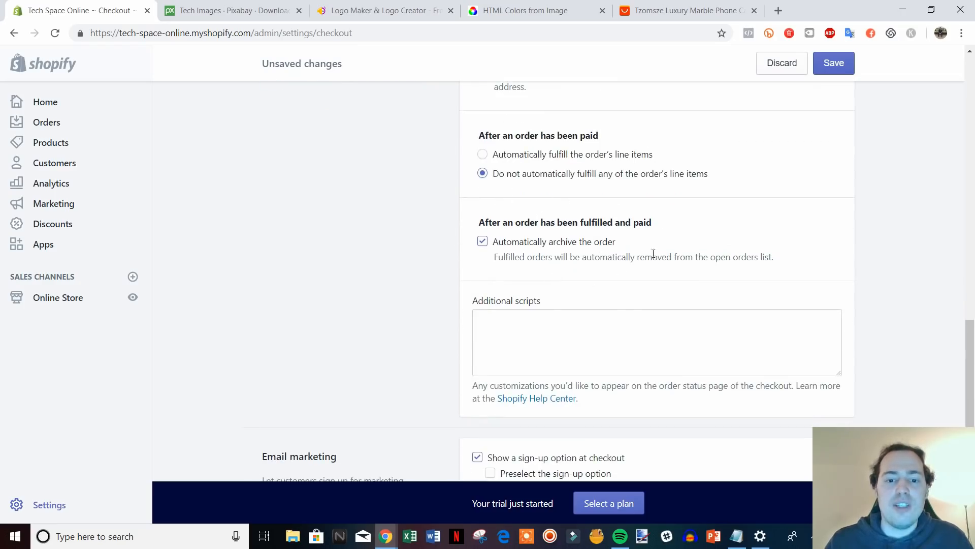
scroll(654, 253, "down", 2)
left_click(573, 199)
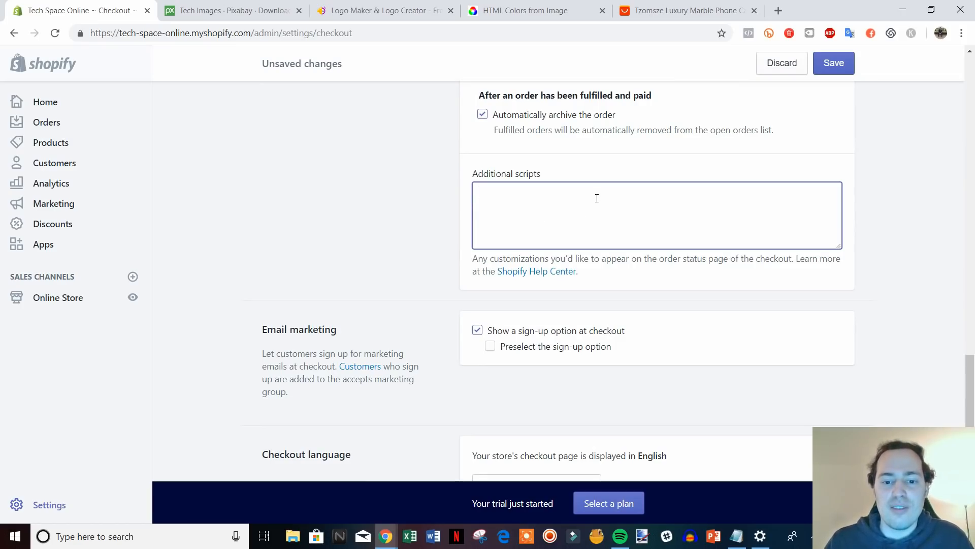
scroll(598, 196, "down", 2)
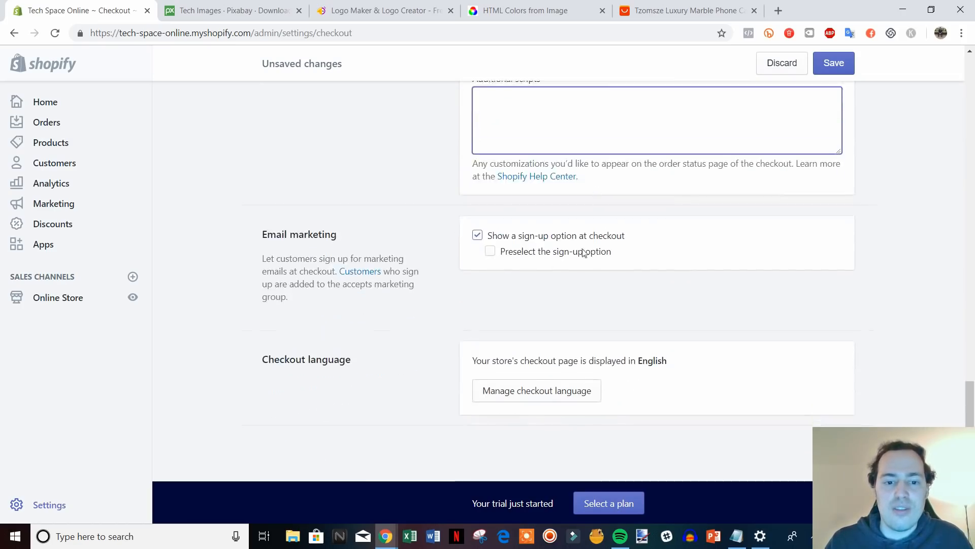
left_click(487, 253)
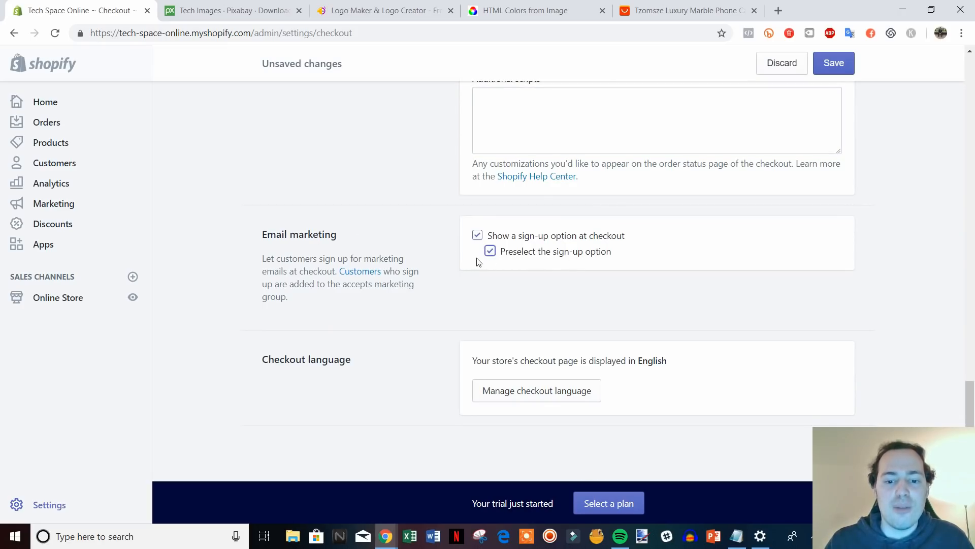
Save the checkout settings and return to the Settings overview.
left_click(833, 63)
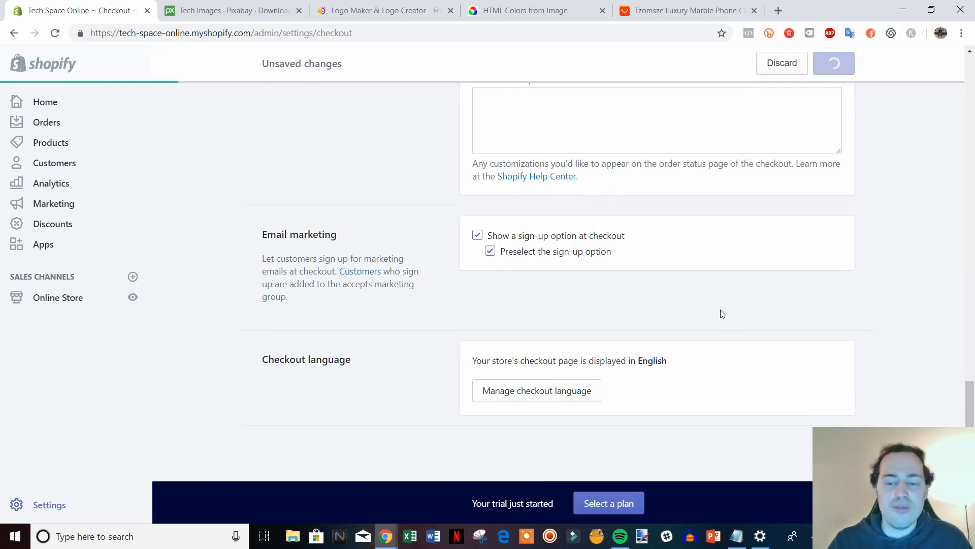
scroll(891, 363, "up", 20)
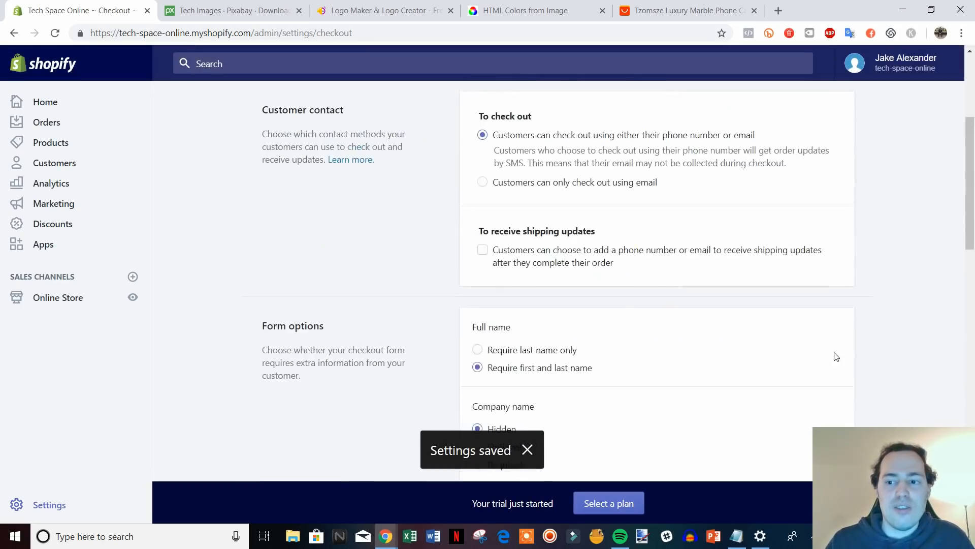
left_click(296, 108)
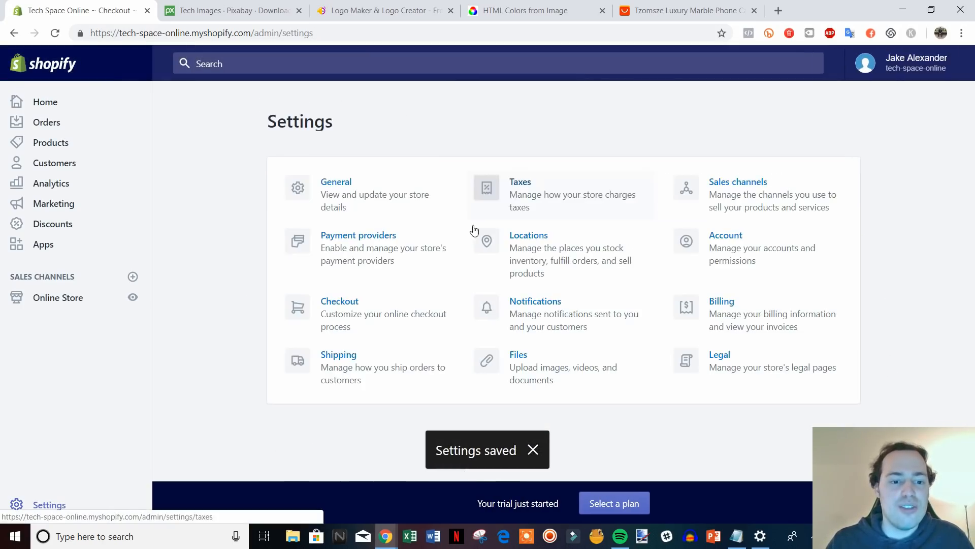
Open Shipping and review the Domestic and Rest of World zones with USPS and DHL Express rates.
left_click(366, 366)
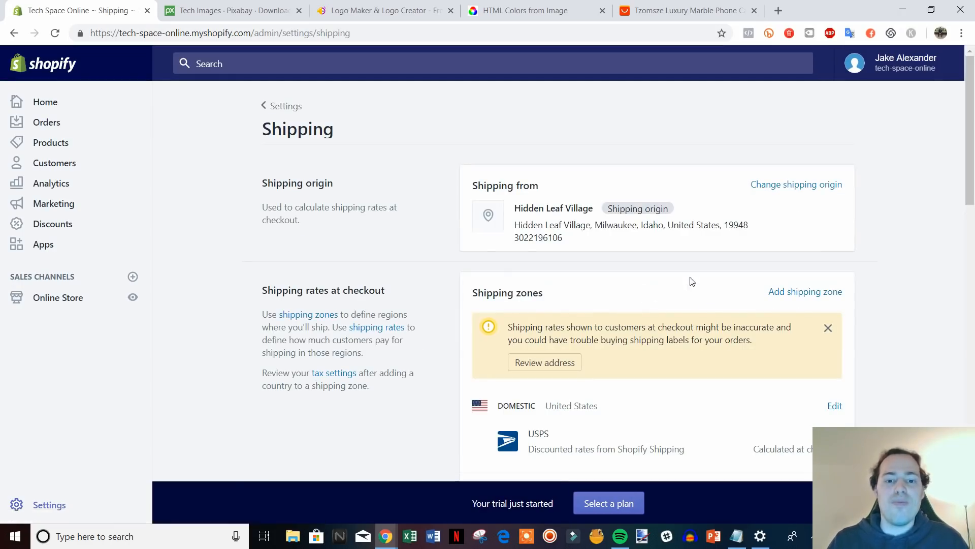
scroll(922, 252, "down", 3)
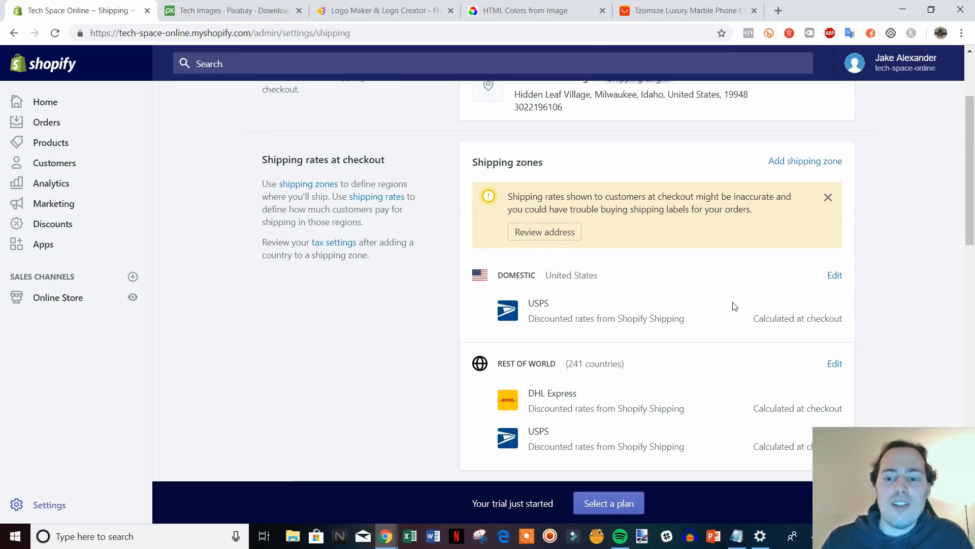
scroll(726, 300, "down", 1)
scroll(716, 295, "up", 1)
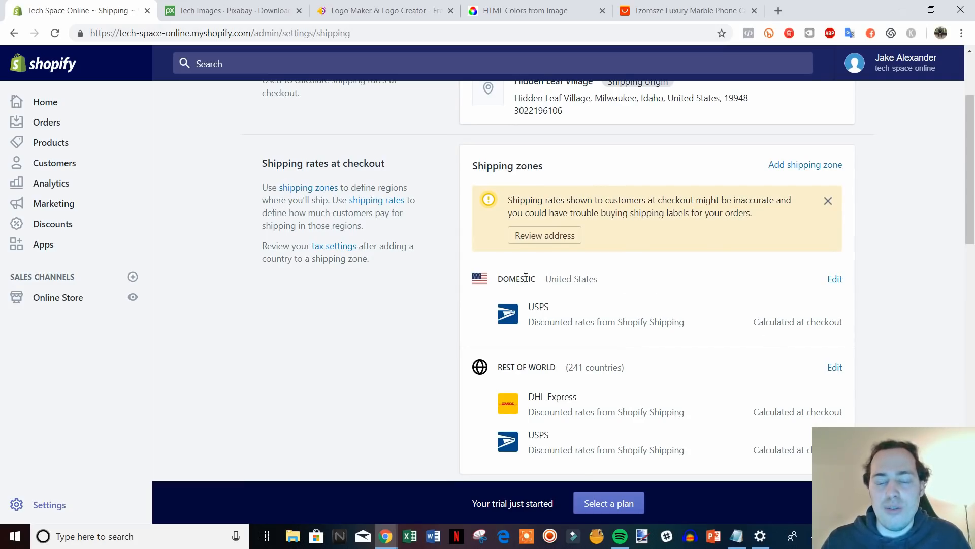
scroll(584, 331, "down", 1)
scroll(585, 392, "up", 1)
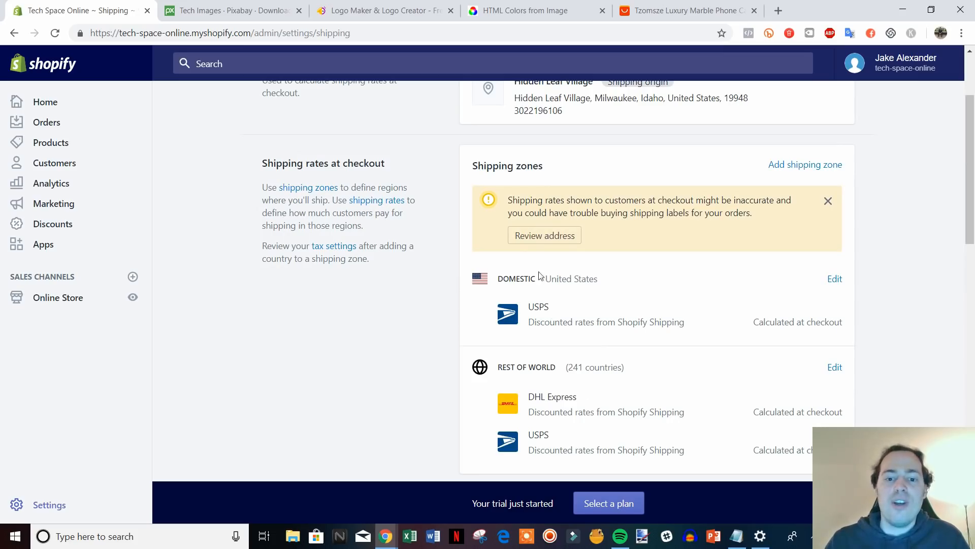
Edit the Domestic zone and review its United States coverage and USPS calculated rates.
left_click(832, 279)
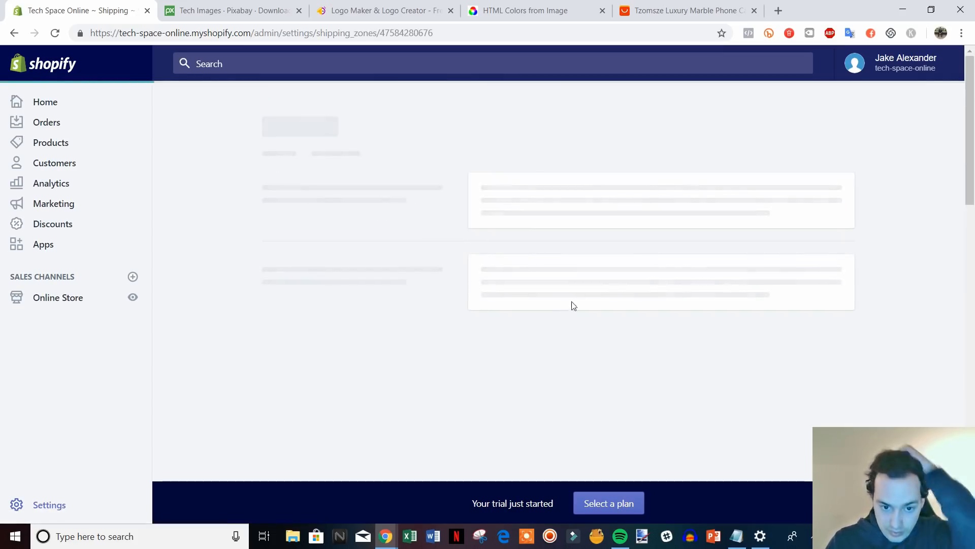
scroll(762, 345, "down", 1)
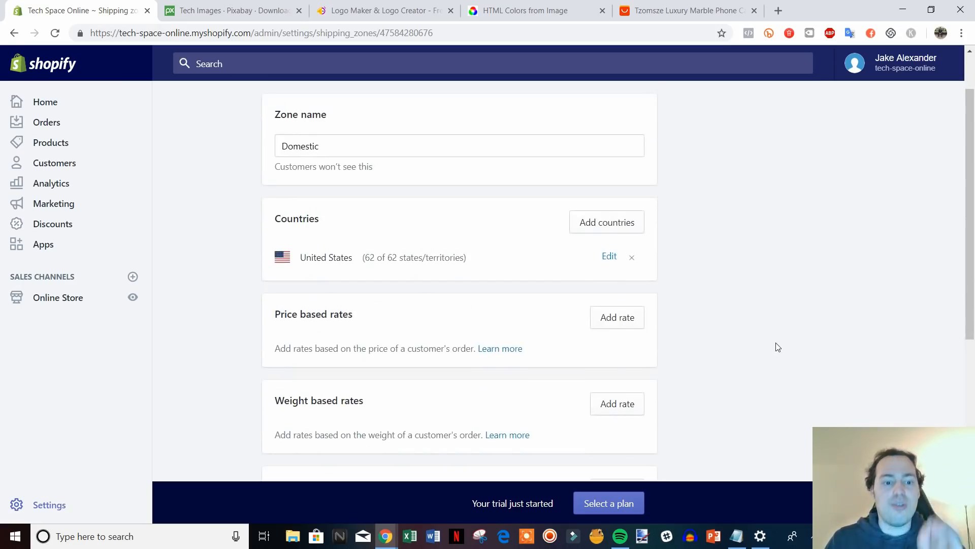
scroll(777, 345, "down", 3)
scroll(785, 340, "up", 1)
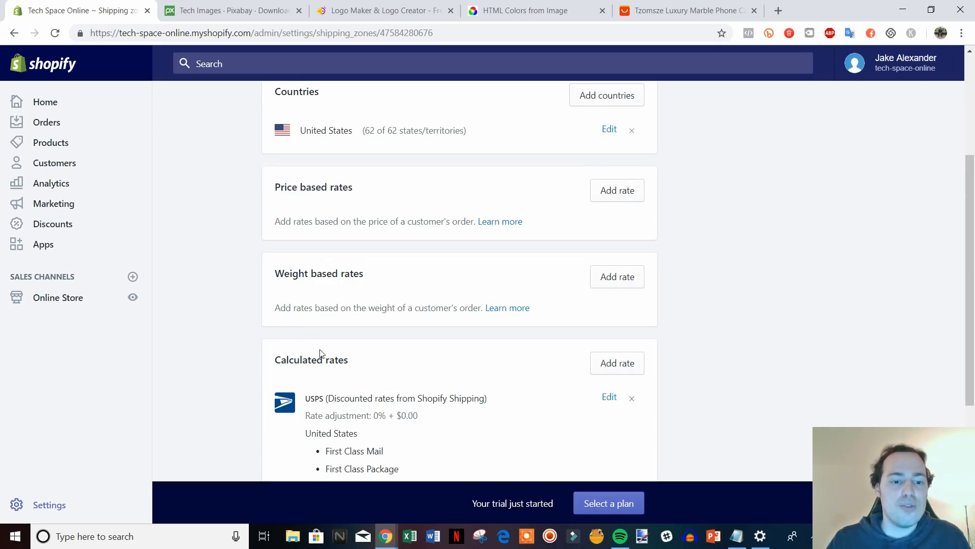
scroll(683, 344, "down", 1)
scroll(686, 345, "up", 2)
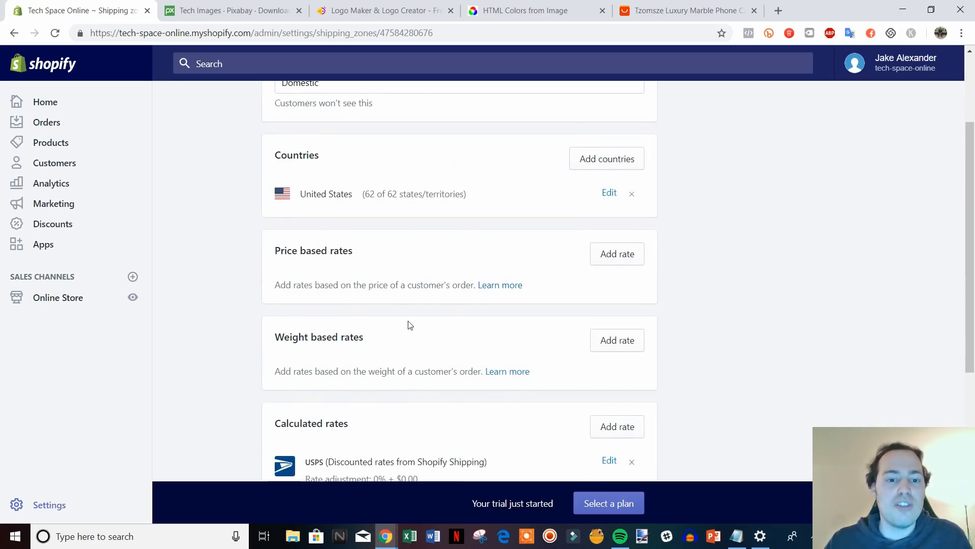
scroll(447, 342, "up", 2)
scroll(401, 327, "down", 1)
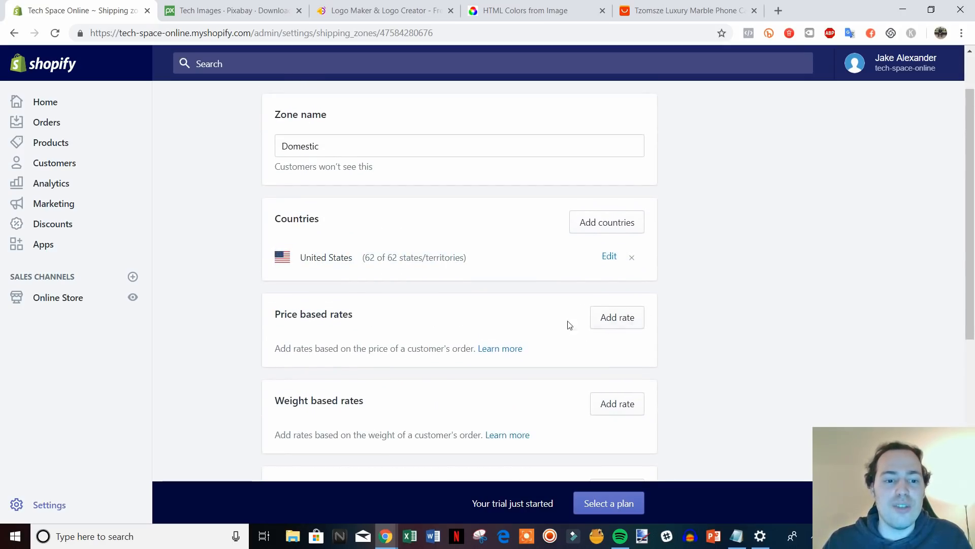
Start a price-based rate named Free Shipping with a $50.00 minimum order price.
left_click(618, 317)
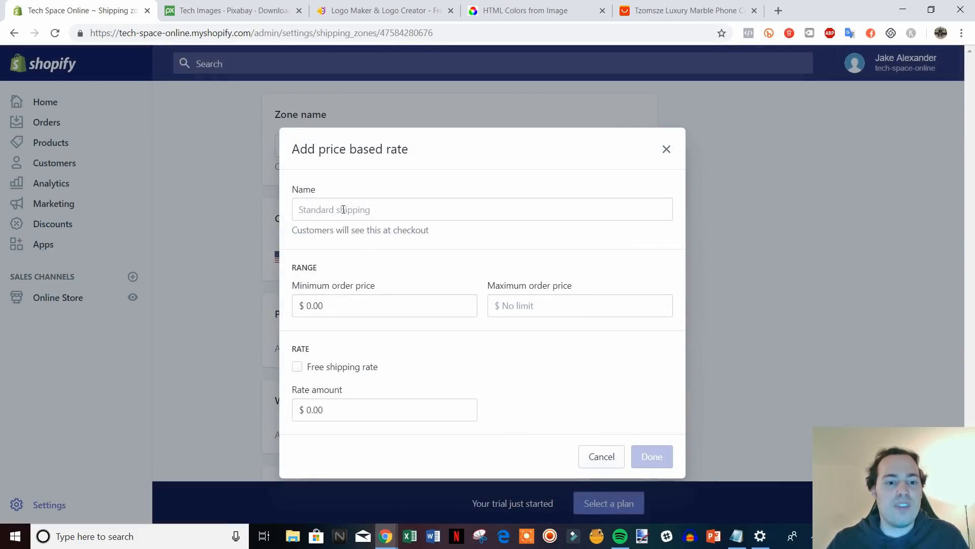
left_click(406, 216)
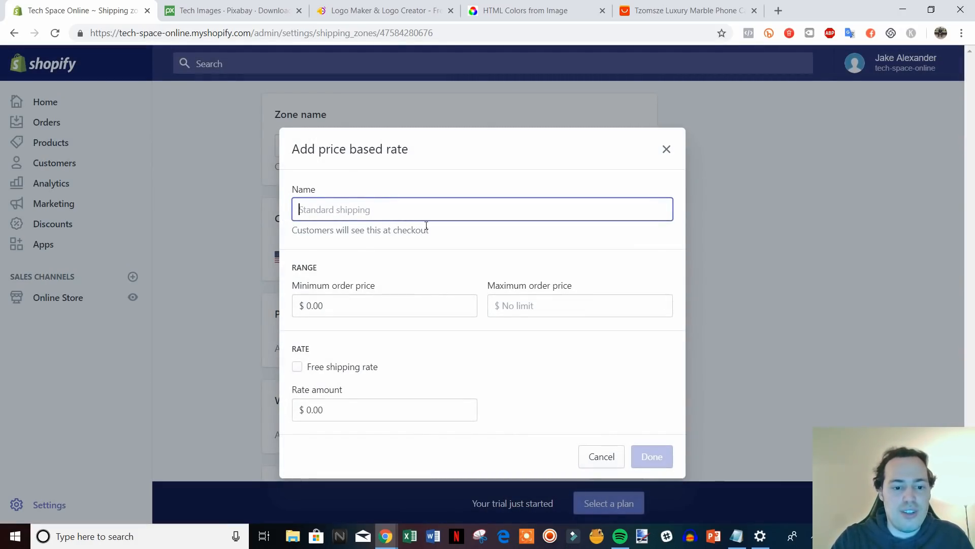
type("Free Shipping")
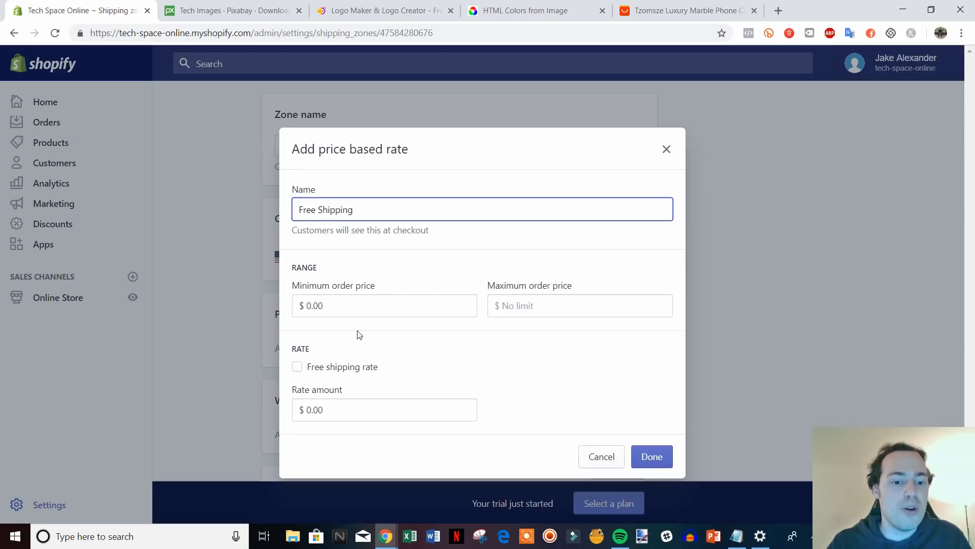
left_click(331, 371)
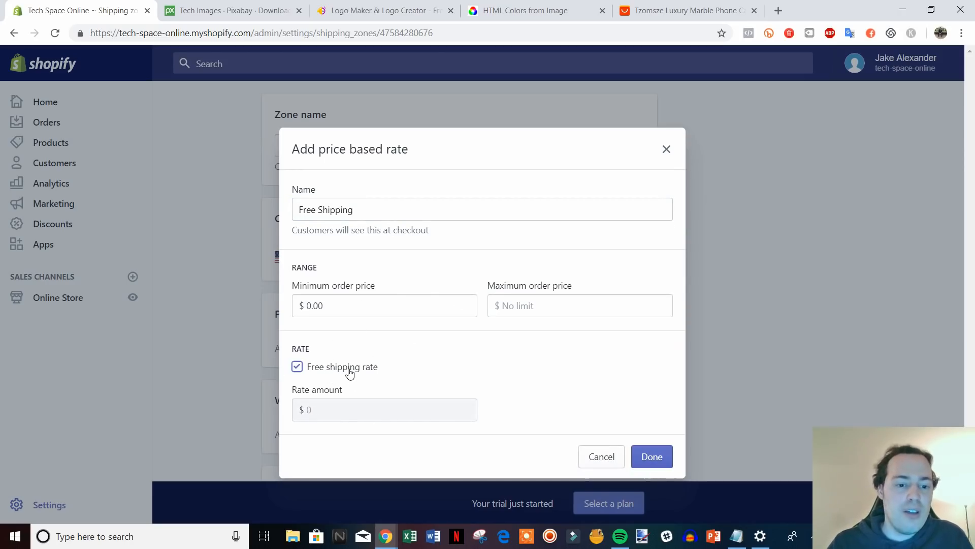
left_click_drag(348, 369, 350, 372)
left_click(304, 366)
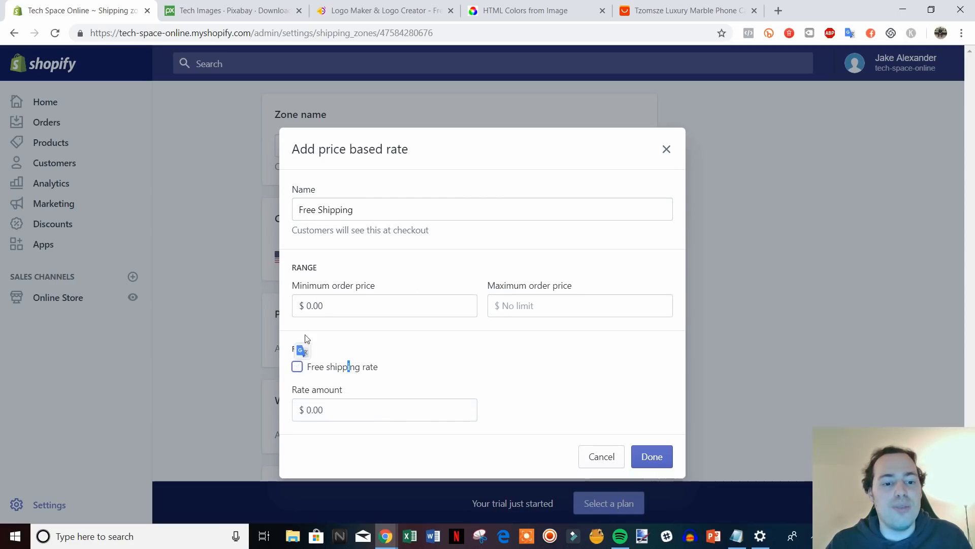
left_click_drag(316, 214, 300, 213)
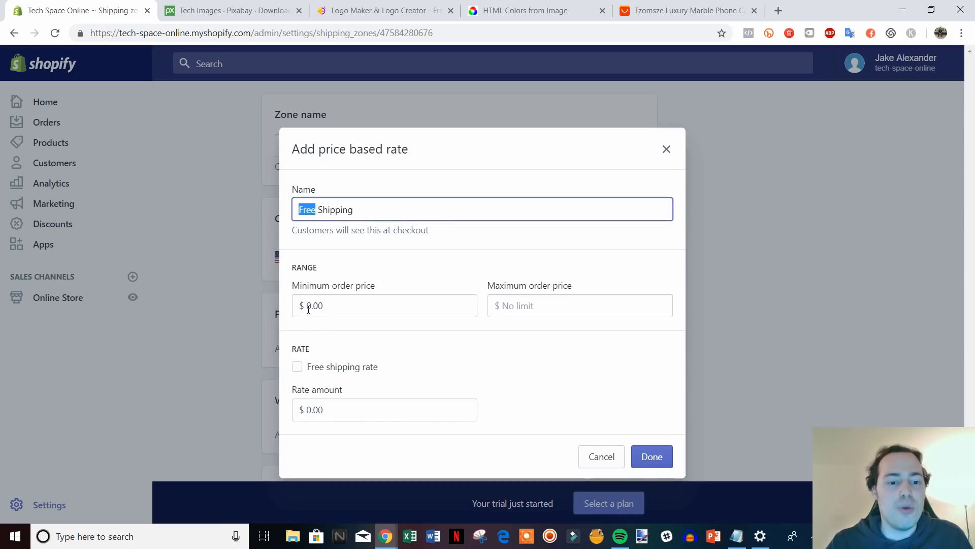
left_click_drag(308, 309, 332, 307)
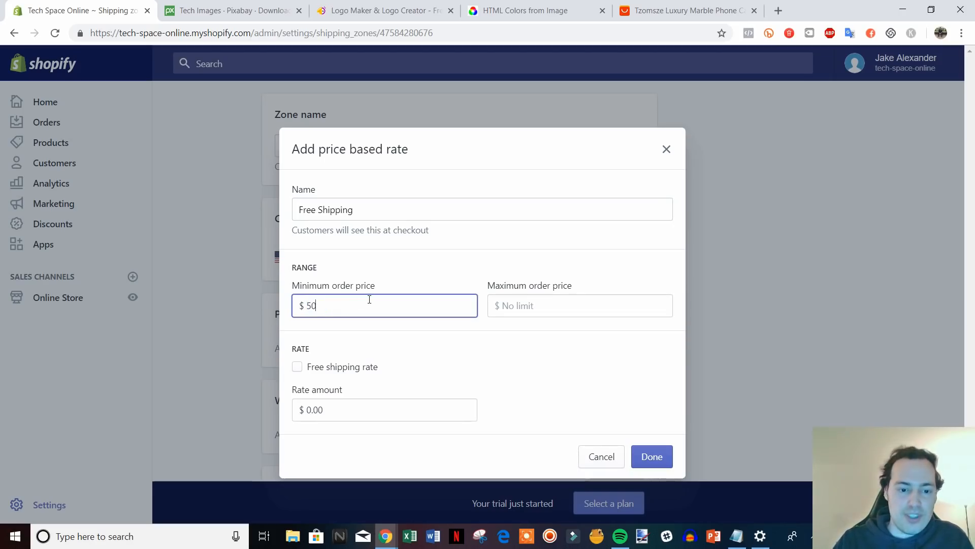
left_click(563, 332)
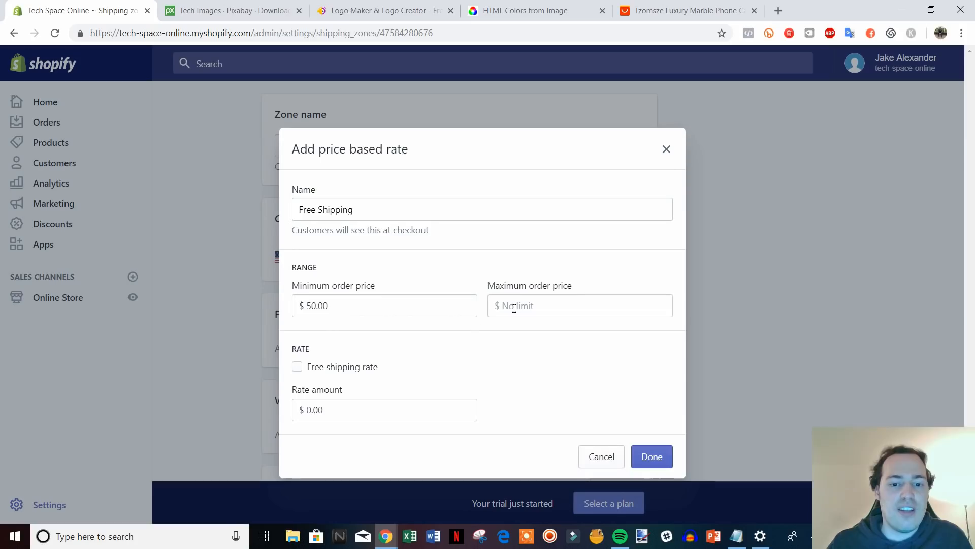
Change the rate to a $0 minimum, $50.00 maximum and a $5 charge.
left_click(559, 305)
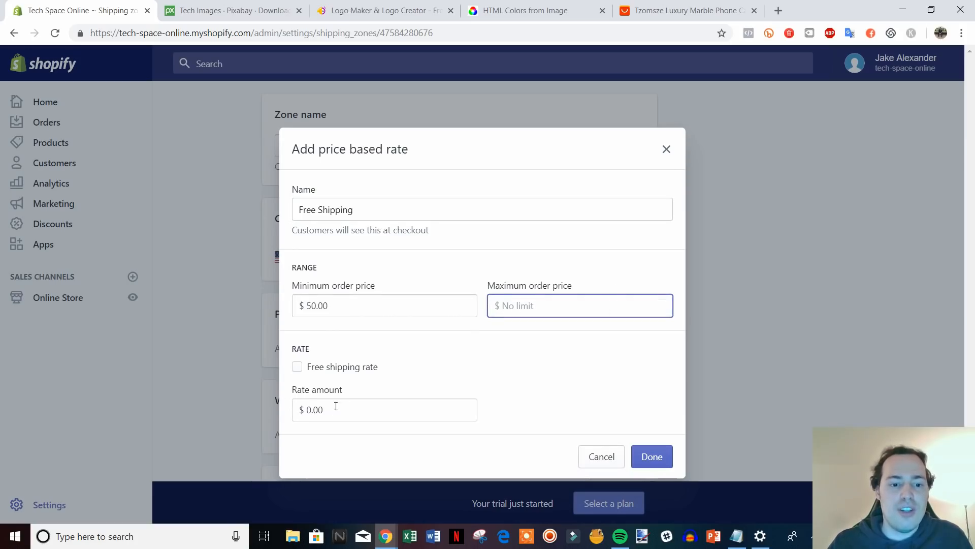
left_click(299, 368)
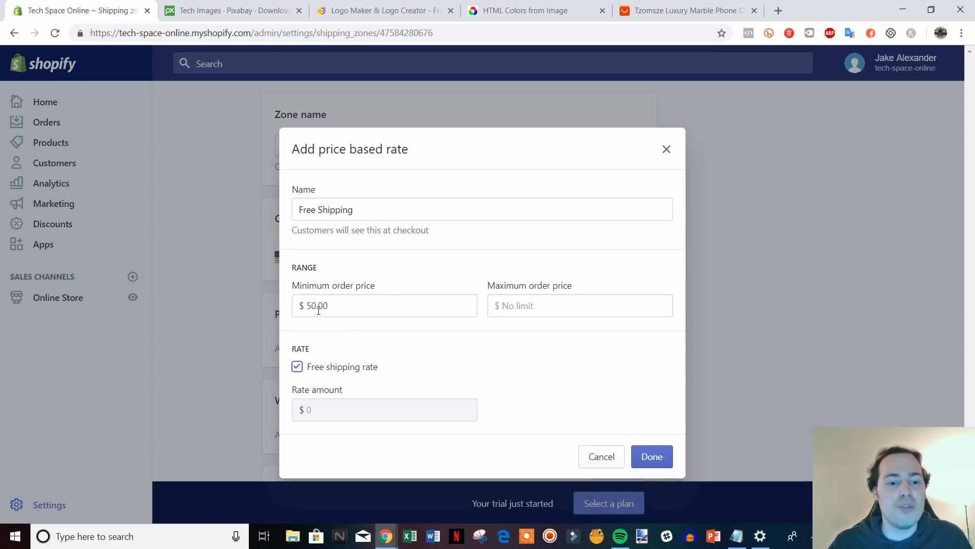
left_click(298, 368)
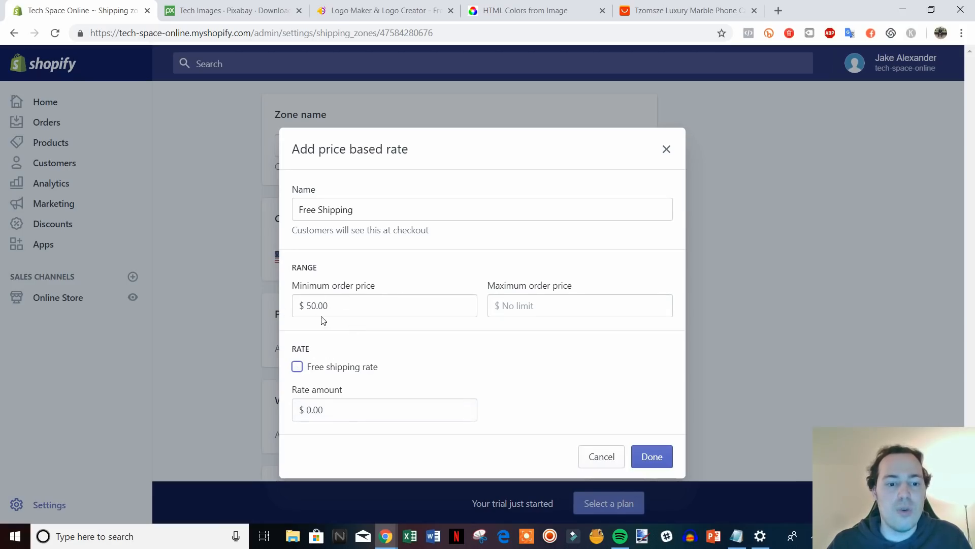
left_click_drag(327, 307, 304, 307)
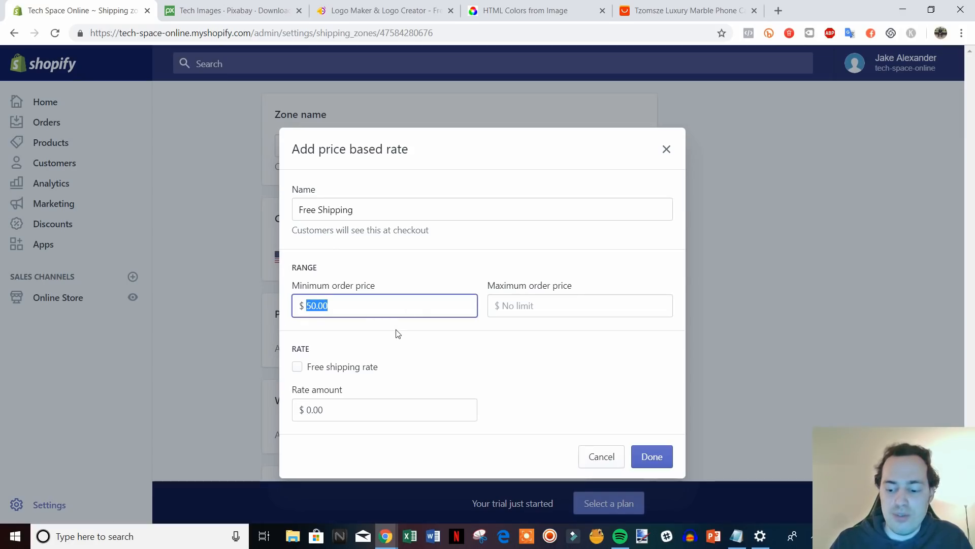
type("0")
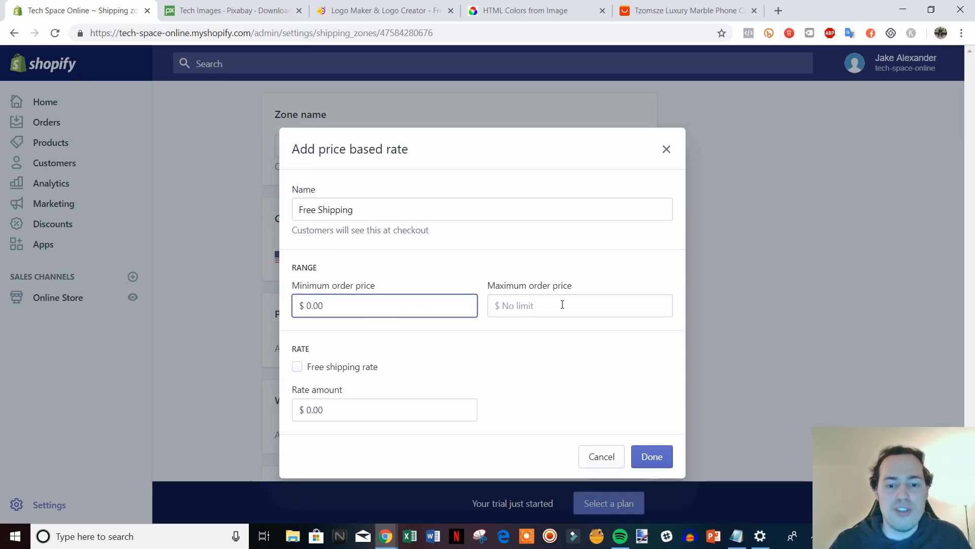
left_click(562, 304)
type("50.00")
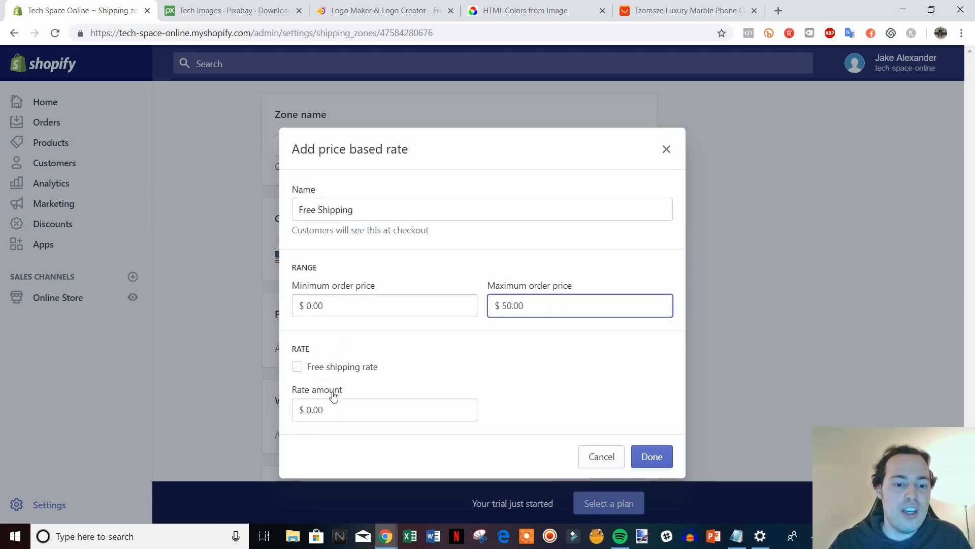
left_click_drag(328, 410, 318, 413)
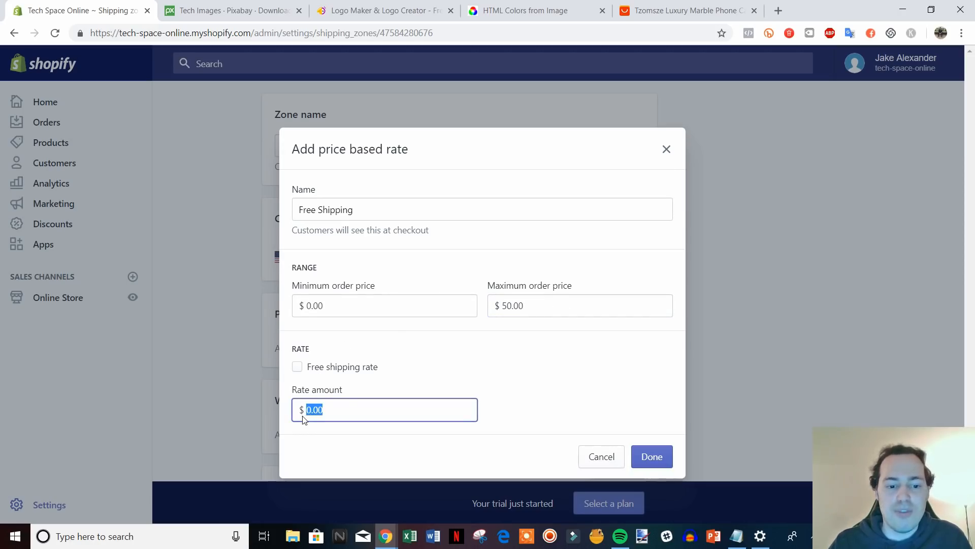
type("5")
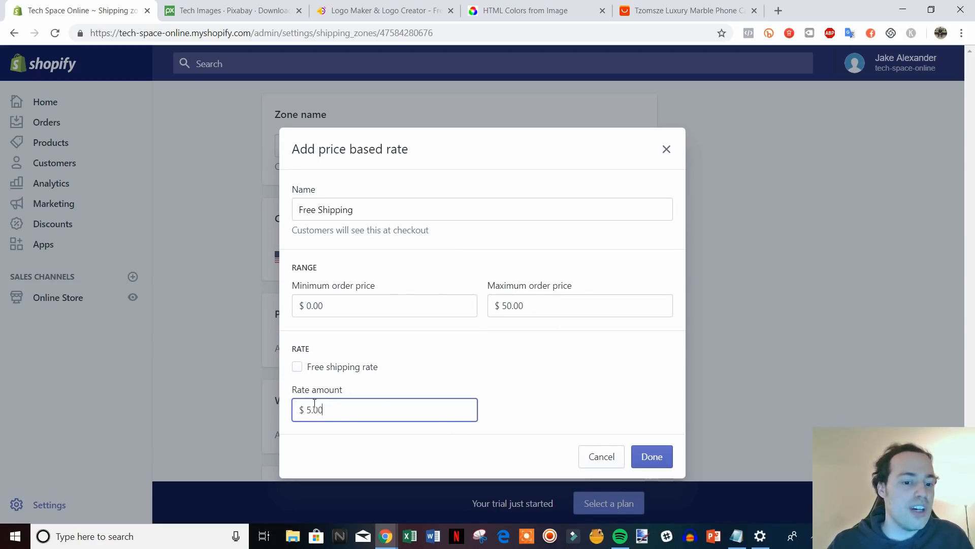
left_click_drag(304, 410, 394, 416)
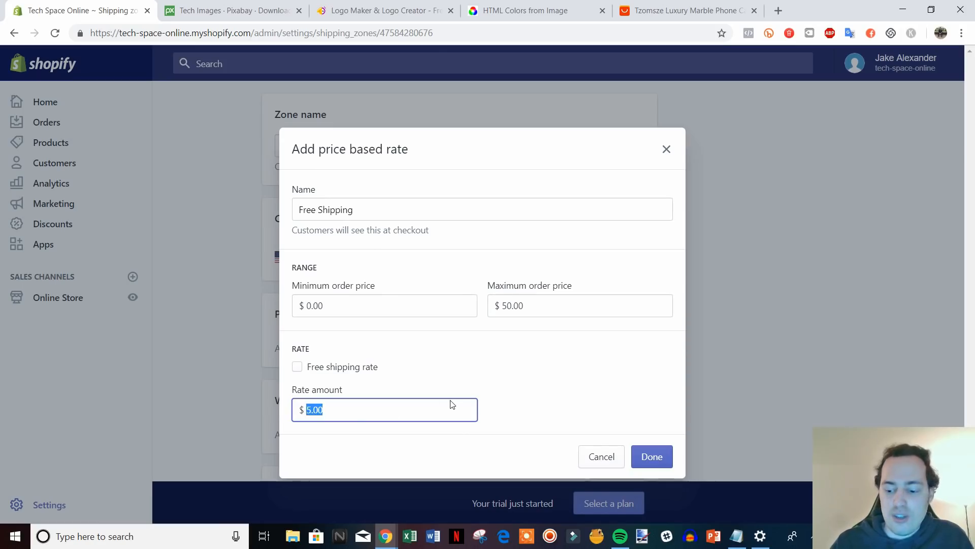
Clear the maximum order price, make the rate free, and confirm it.
double_click(561, 303)
key("BackSpace")
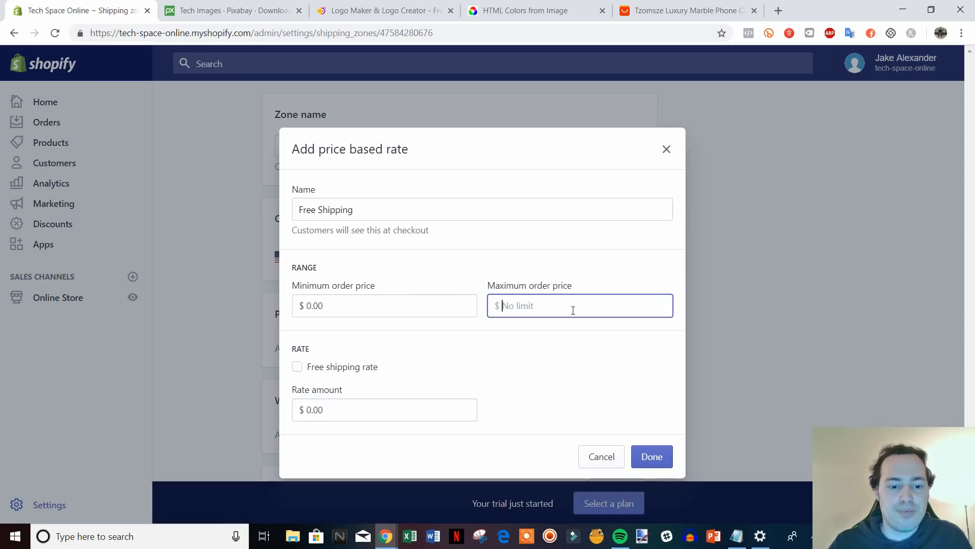
left_click(354, 369)
left_click(657, 457)
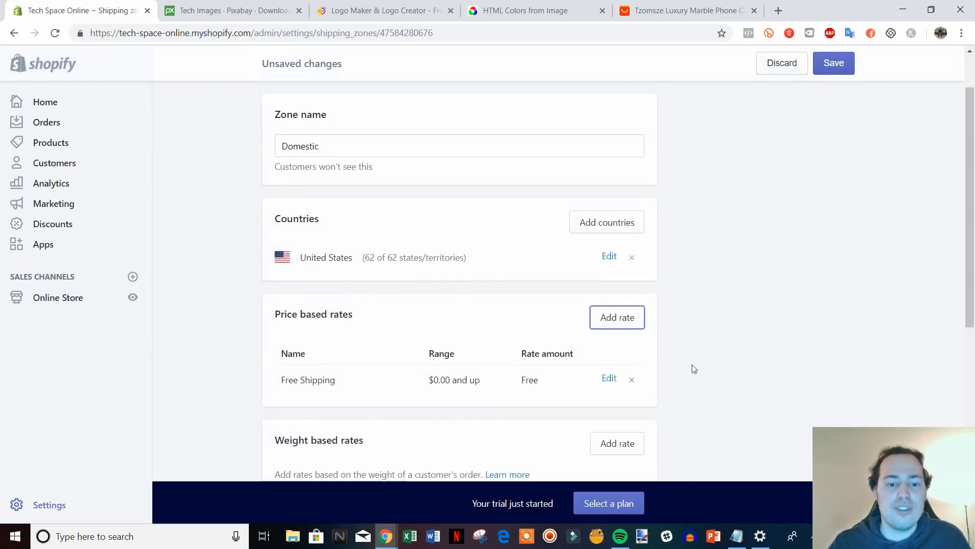
Remove the USPS calculated rate and save the Domestic zone.
scroll(792, 311, "down", 3)
scroll(737, 302, "up", 3)
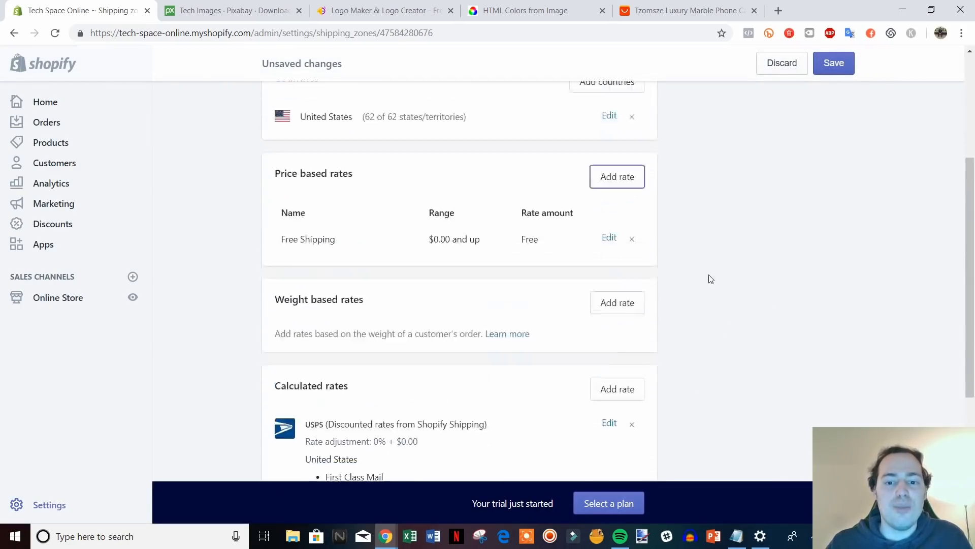
scroll(649, 284, "down", 4)
scroll(703, 298, "up", 2)
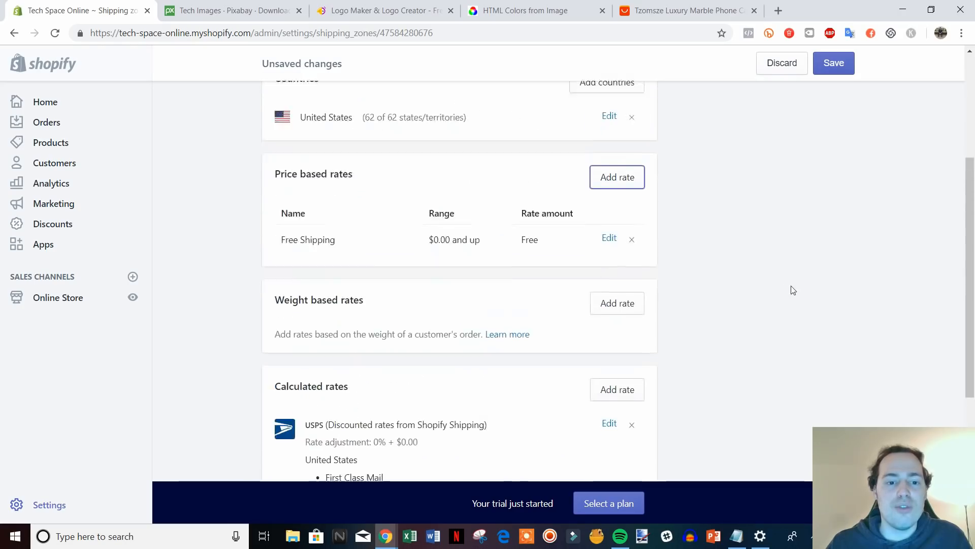
scroll(792, 290, "down", 5)
scroll(561, 300, "up", 3)
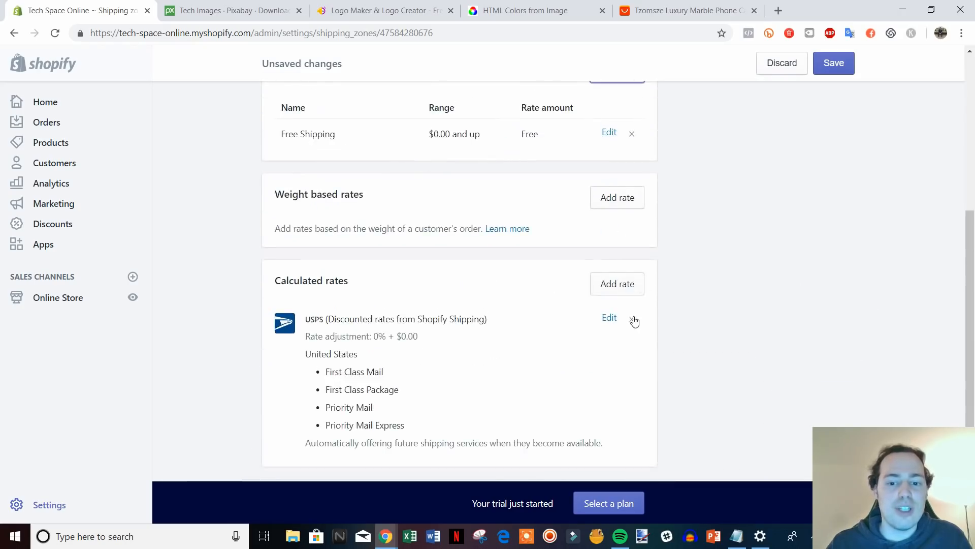
left_click(634, 320)
scroll(477, 260, "up", 6)
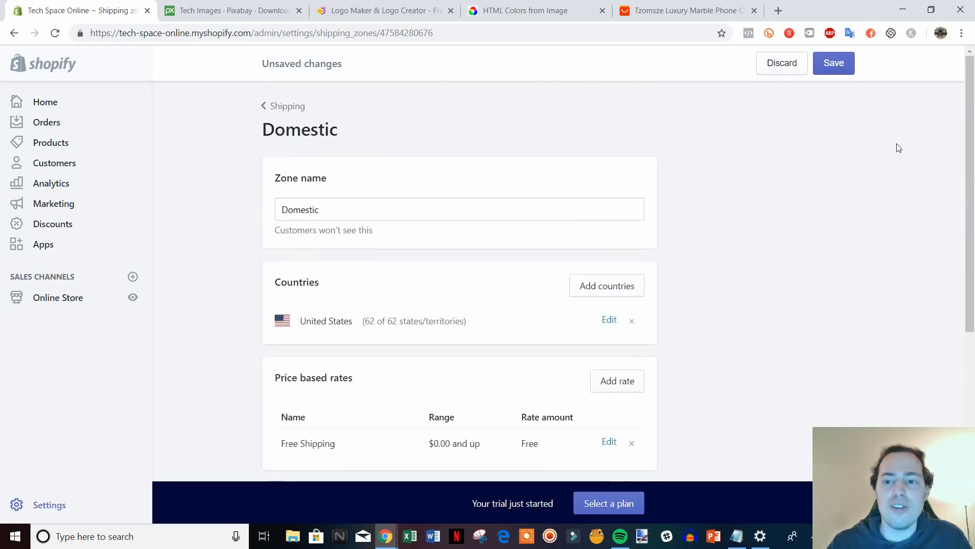
left_click(833, 63)
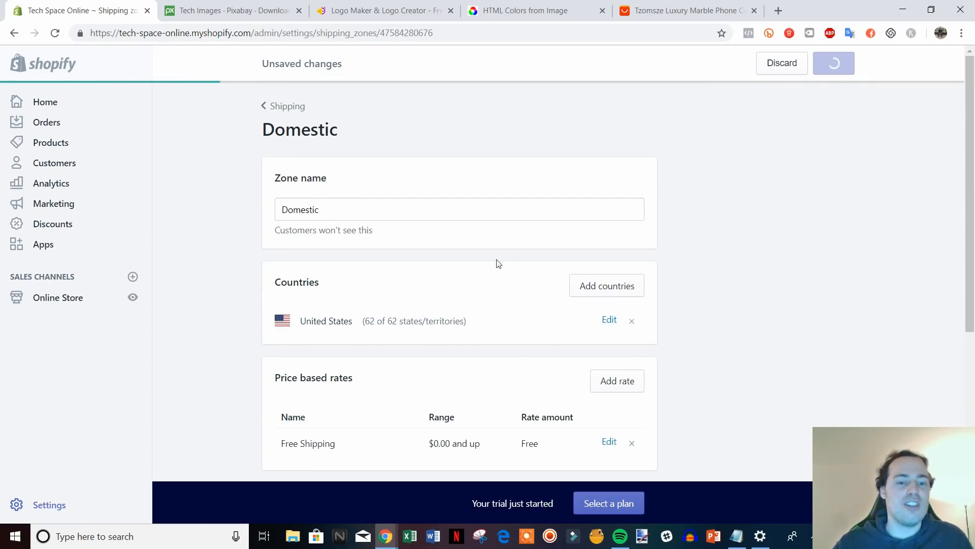
Return to Shipping settings and review the updated zones.
scroll(558, 259, "down", 1)
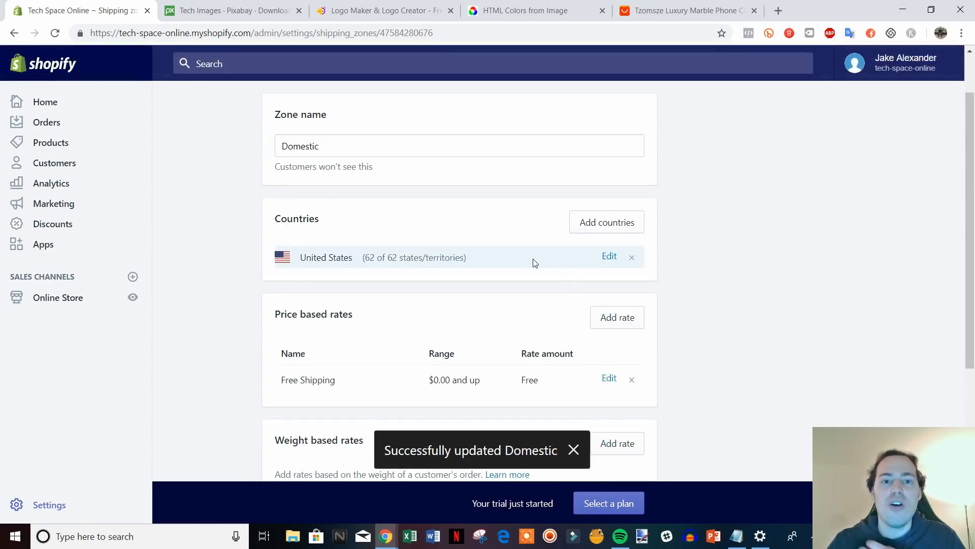
scroll(468, 252, "up", 1)
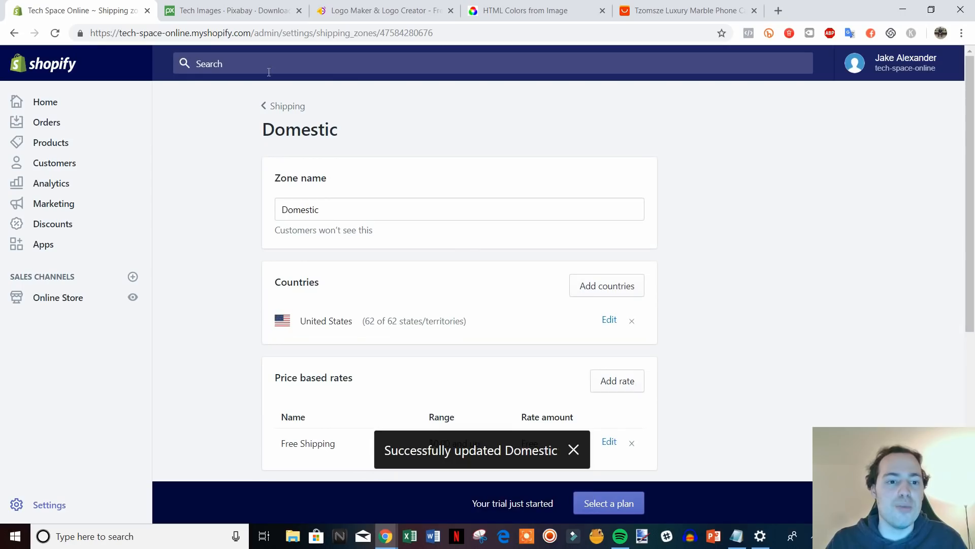
left_click(290, 111)
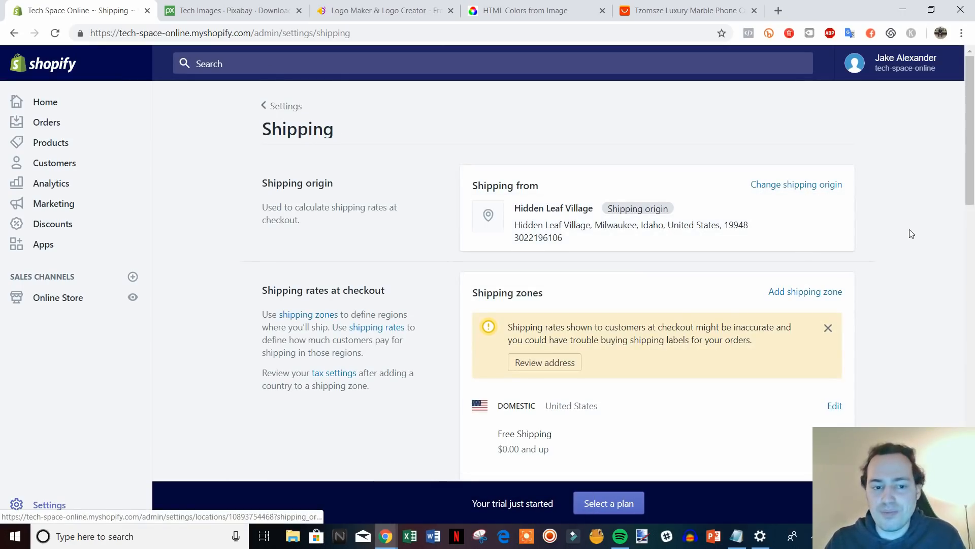
scroll(949, 208, "down", 7)
scroll(949, 206, "down", 6)
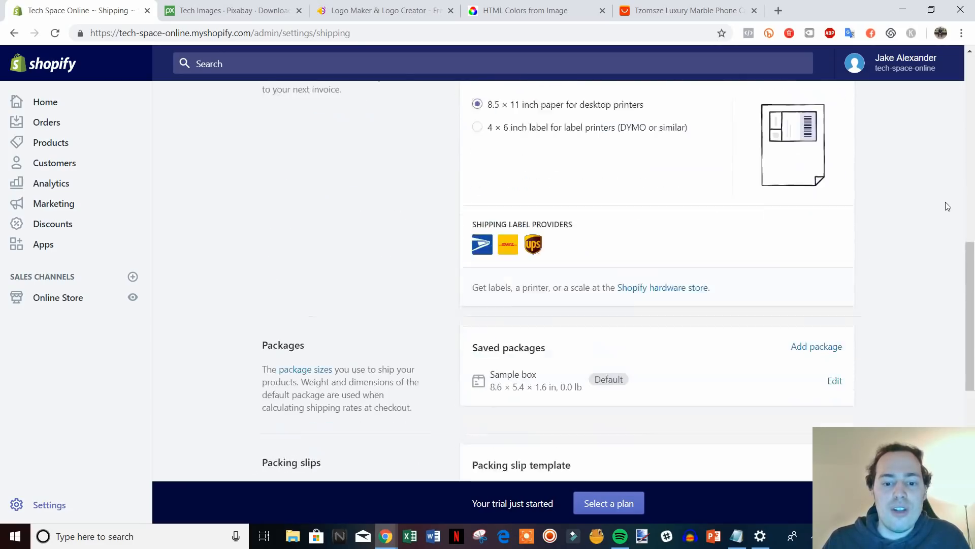
scroll(973, 415, "down", 3)
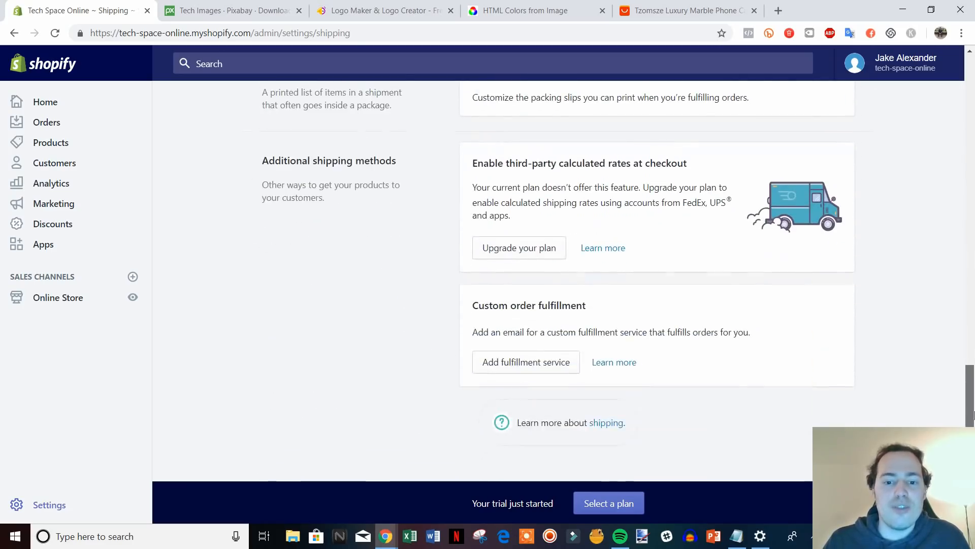
scroll(781, 389, "up", 15)
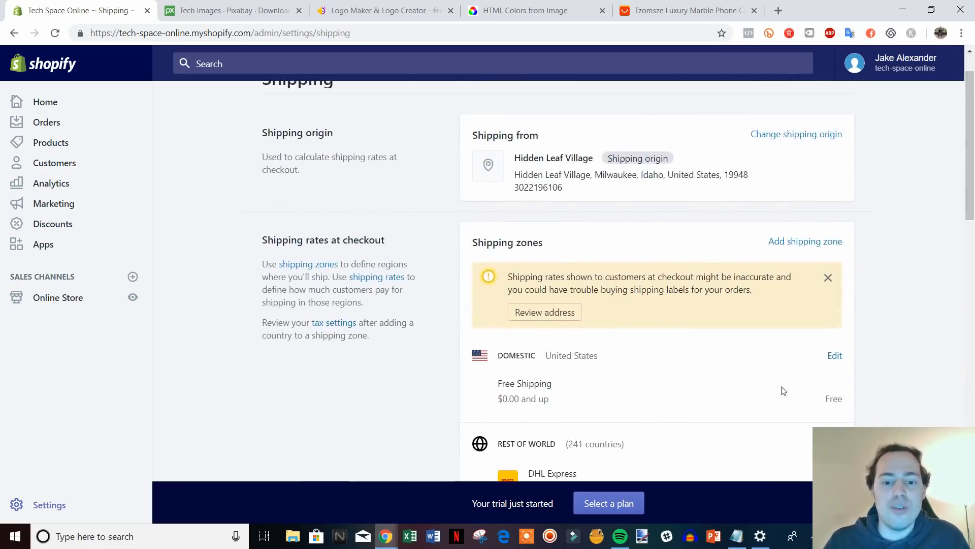
scroll(431, 287, "up", 1)
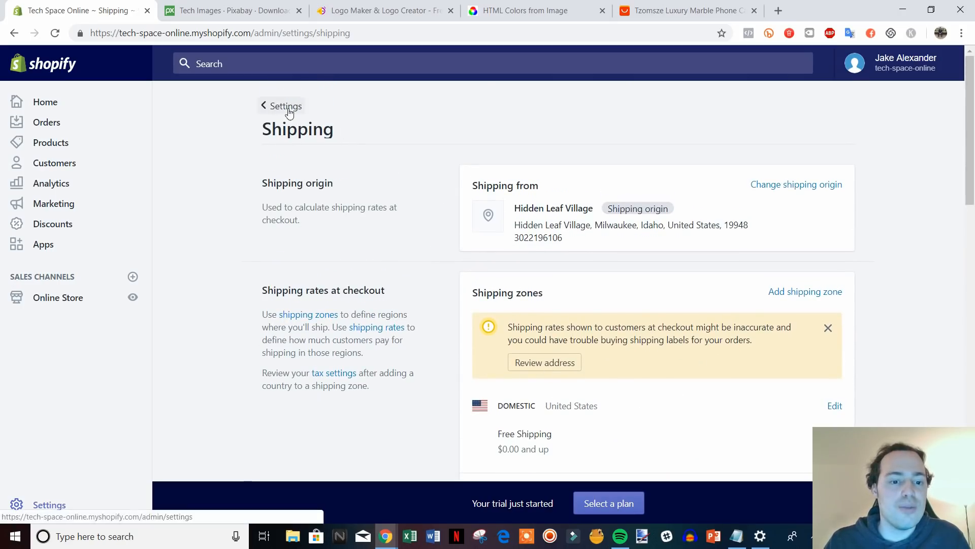
Open Account settings and look over the Add staff account permission options.
left_click(281, 105)
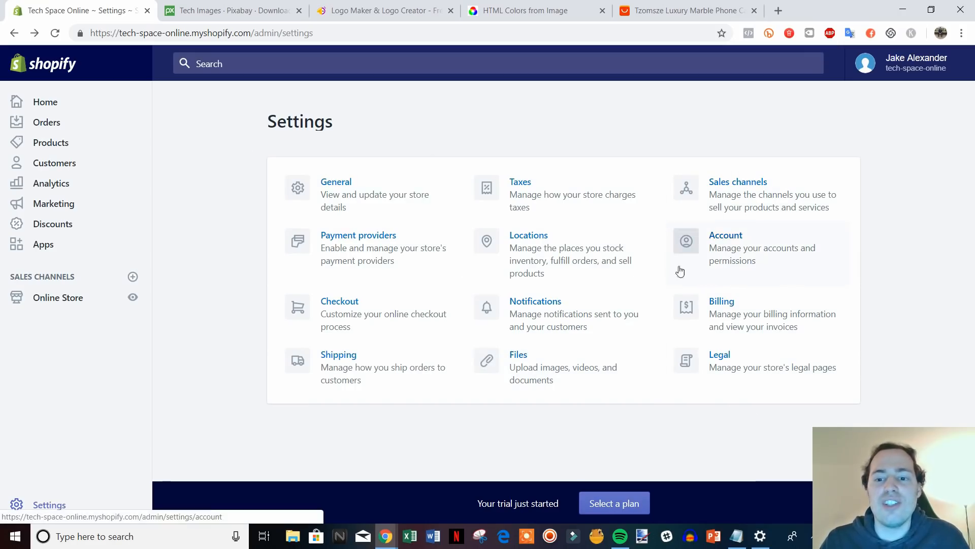
left_click(801, 244)
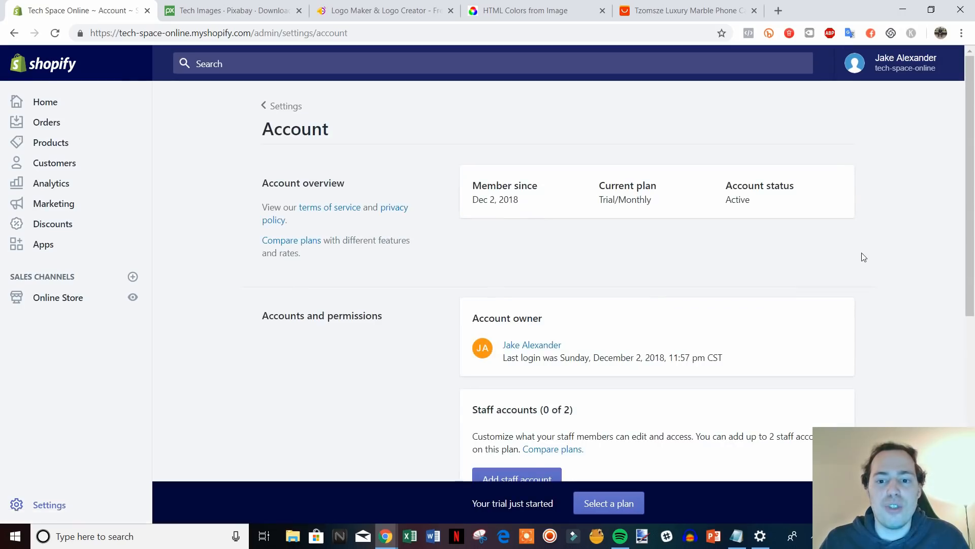
scroll(860, 251, "down", 3)
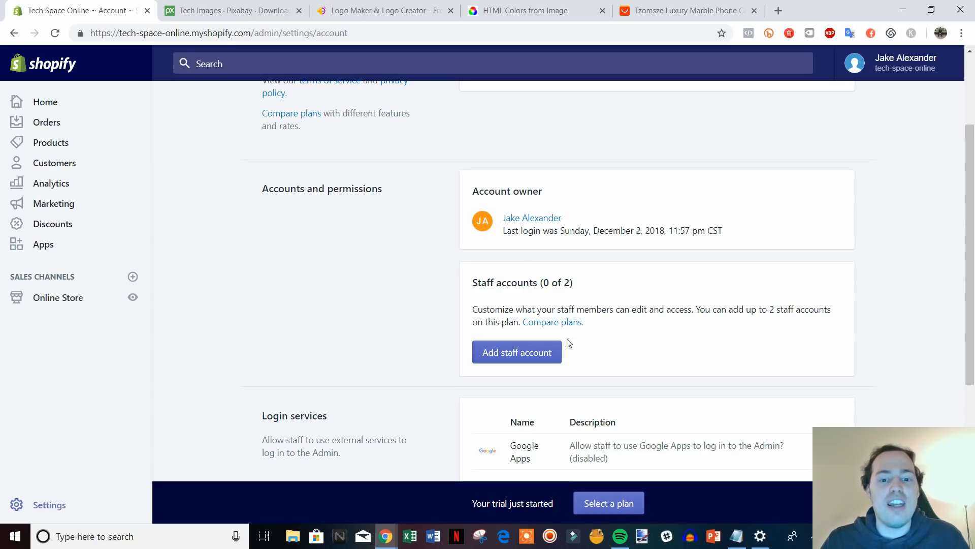
left_click(537, 353)
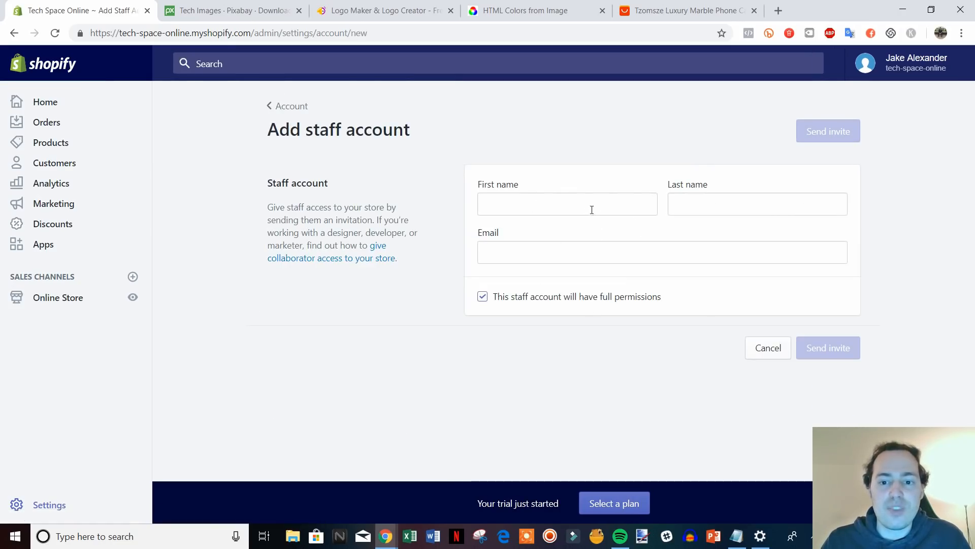
left_click(550, 297)
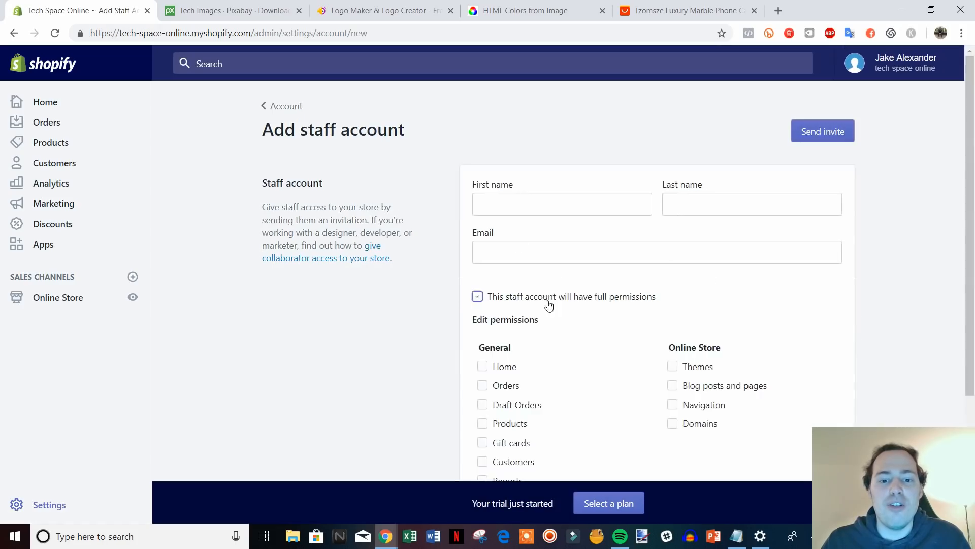
scroll(609, 376, "down", 3)
scroll(594, 349, "up", 3)
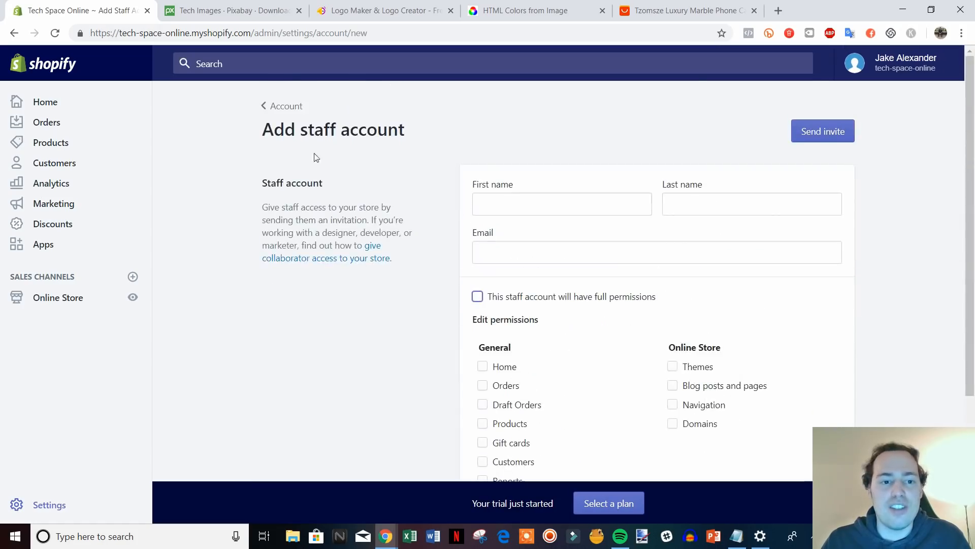
Leave the staff form and go from Settings to the Legal settings page.
left_click(283, 112)
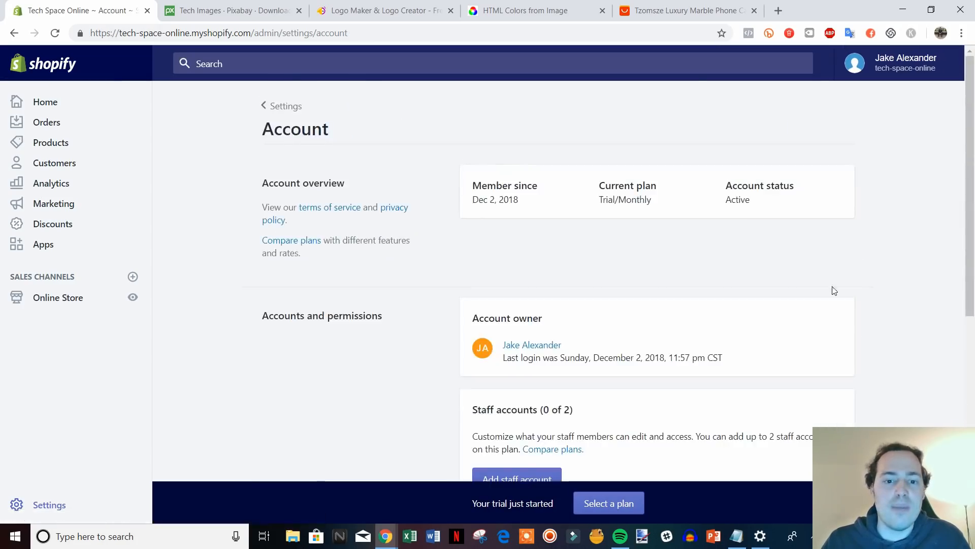
scroll(843, 288, "down", 8)
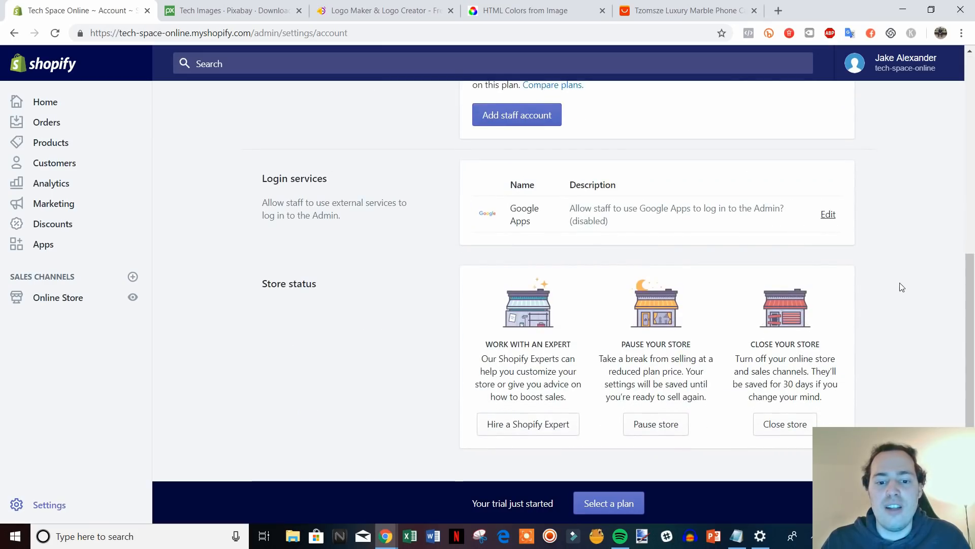
scroll(904, 285, "up", 8)
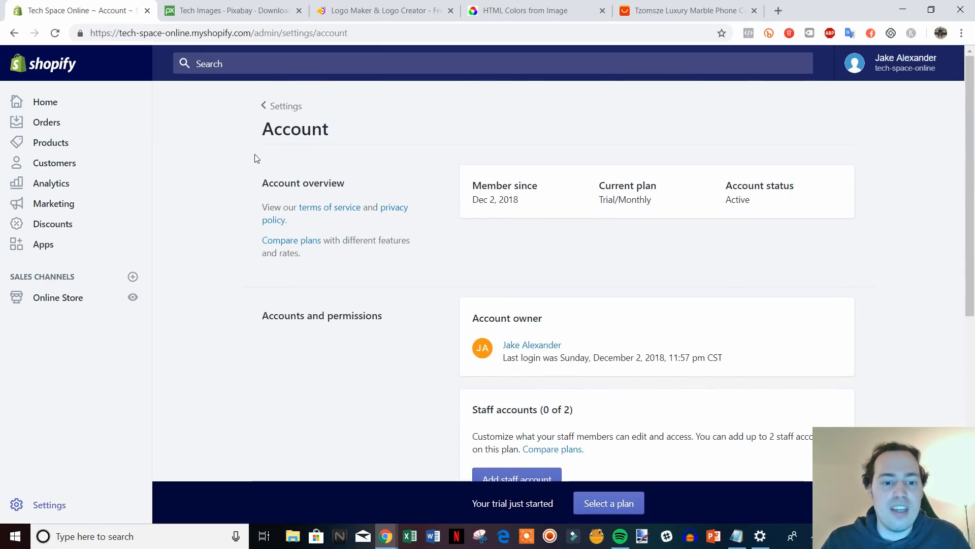
left_click(281, 105)
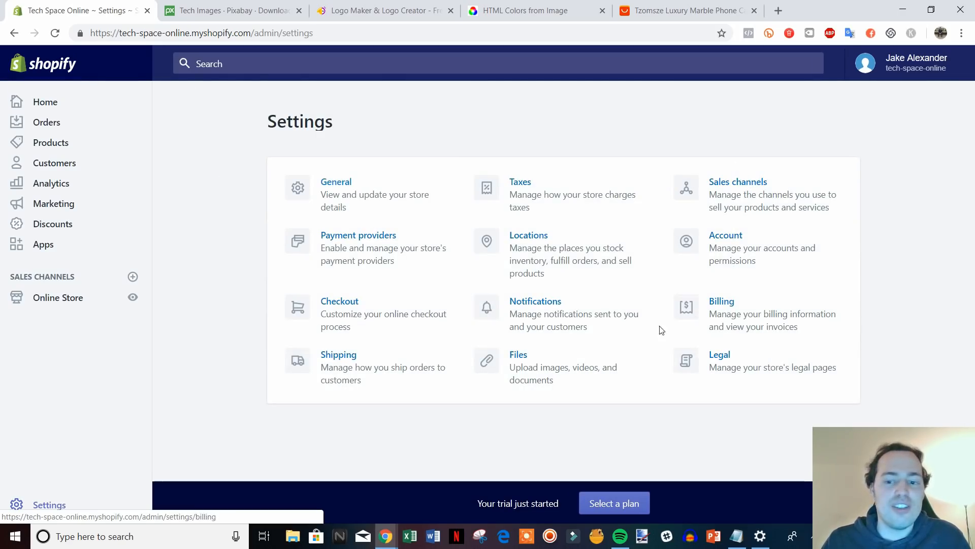
left_click(757, 364)
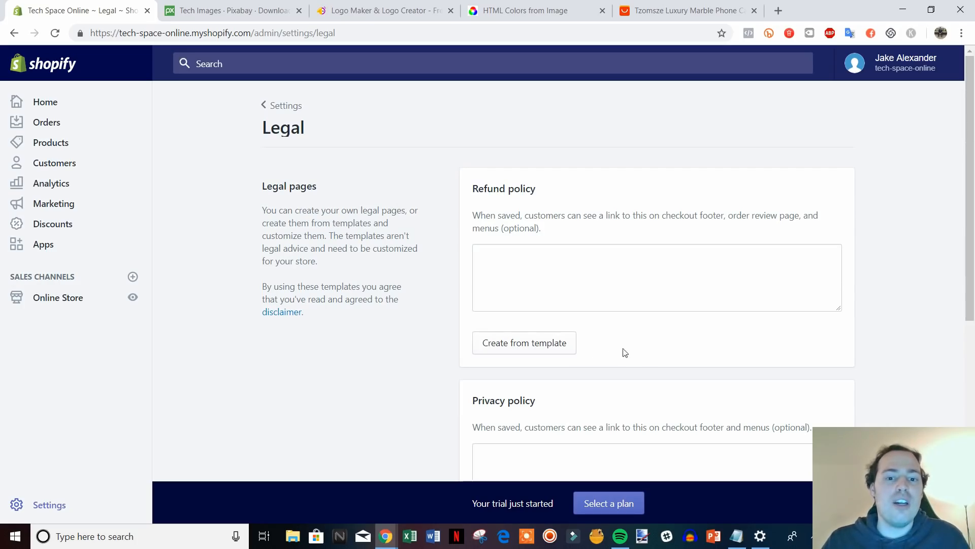
Fill the Refund policy, Privacy policy and Terms of service from their templates.
scroll(735, 374, "down", 1)
left_click(550, 284)
scroll(829, 338, "down", 6)
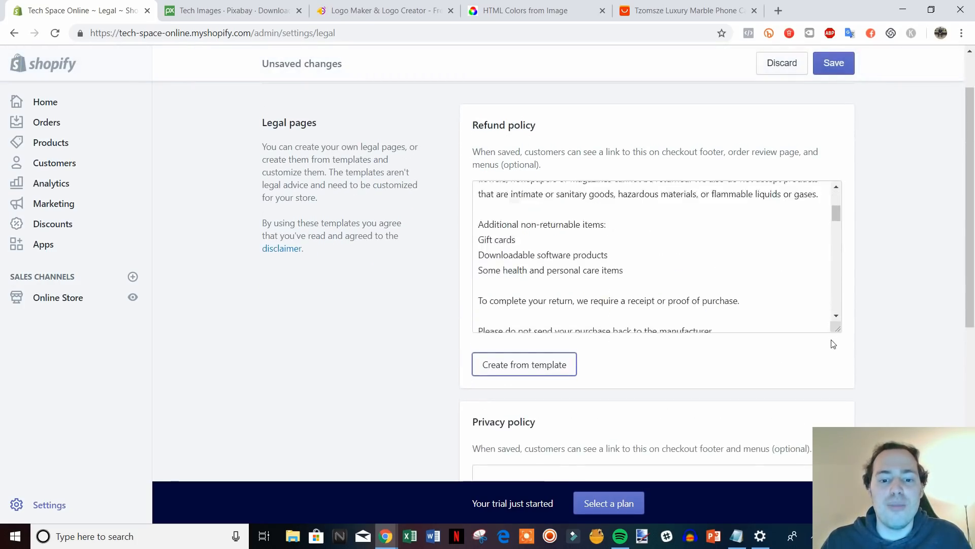
left_click(521, 372)
scroll(863, 394, "down", 5)
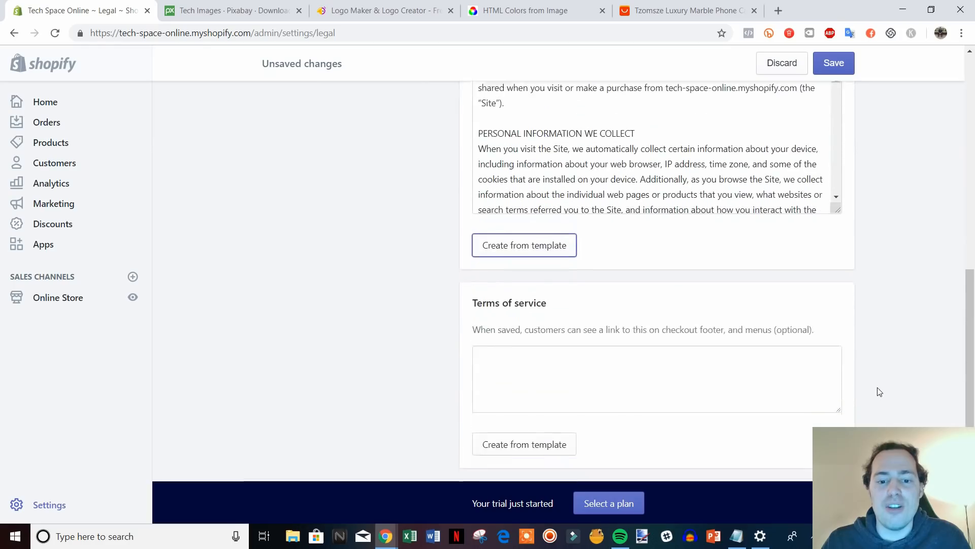
left_click(518, 391)
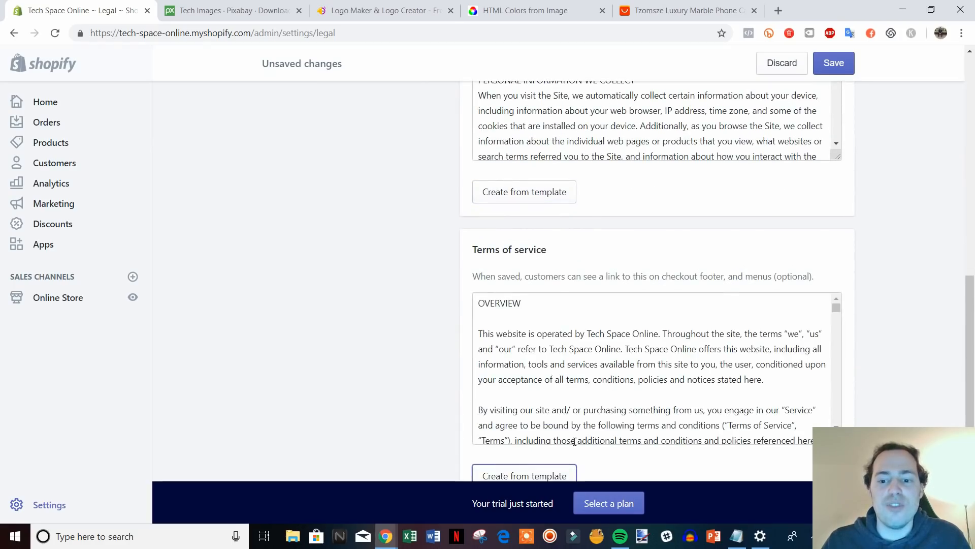
Scroll through the filled legal policy texts to review them.
scroll(923, 401, "up", 10)
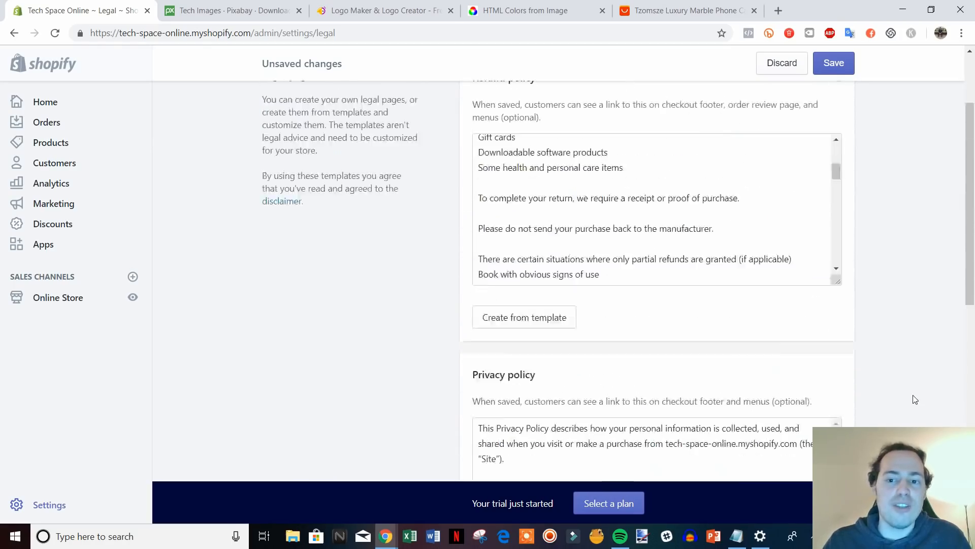
scroll(943, 367, "down", 1)
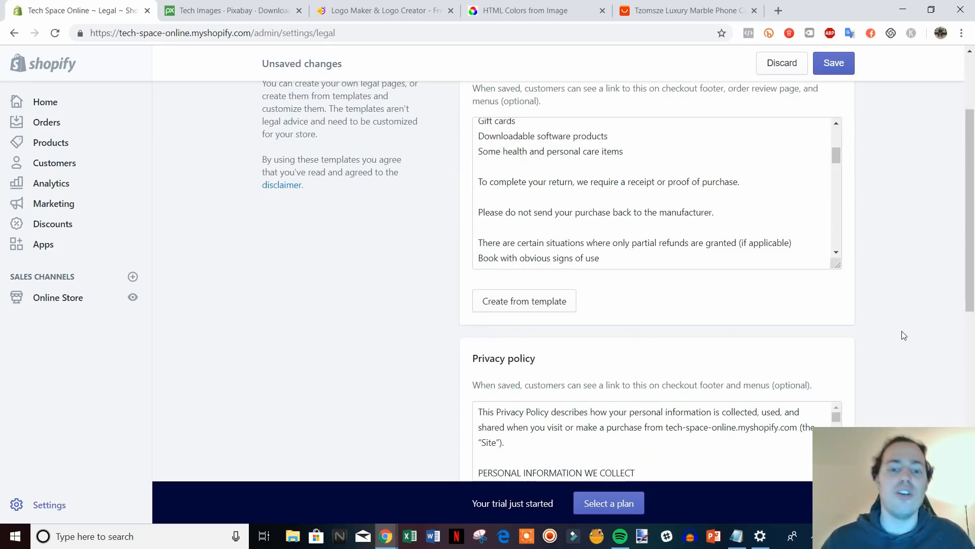
scroll(924, 320, "up", 1)
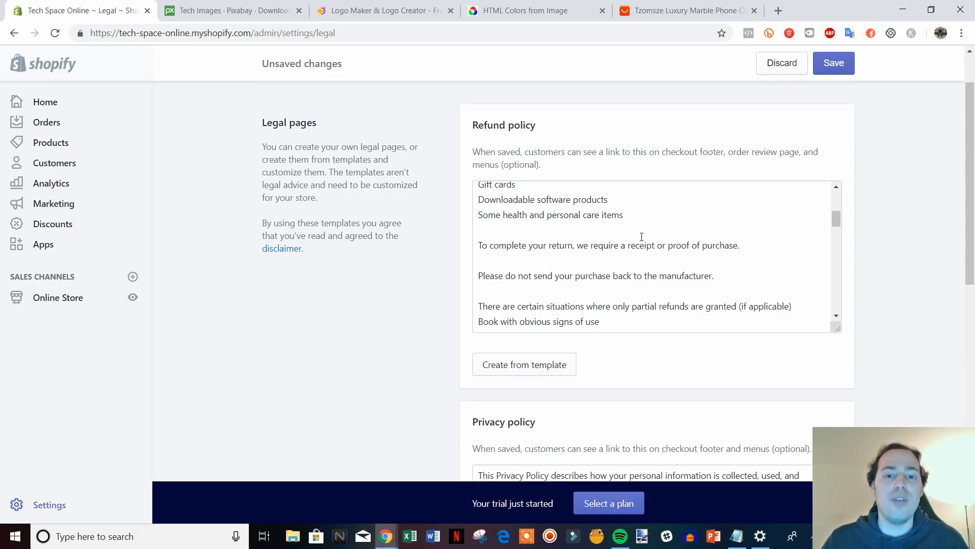
scroll(943, 298, "down", 6)
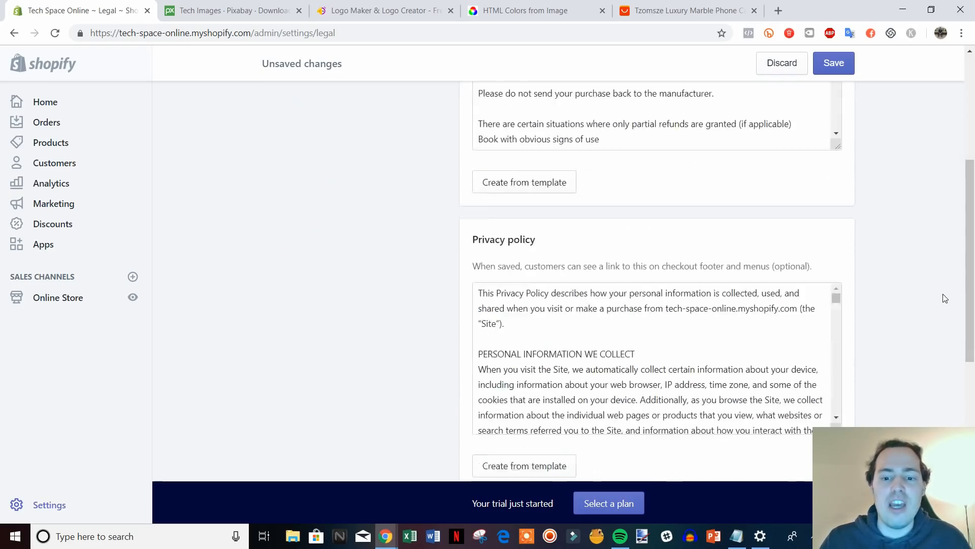
scroll(912, 311, "down", 2)
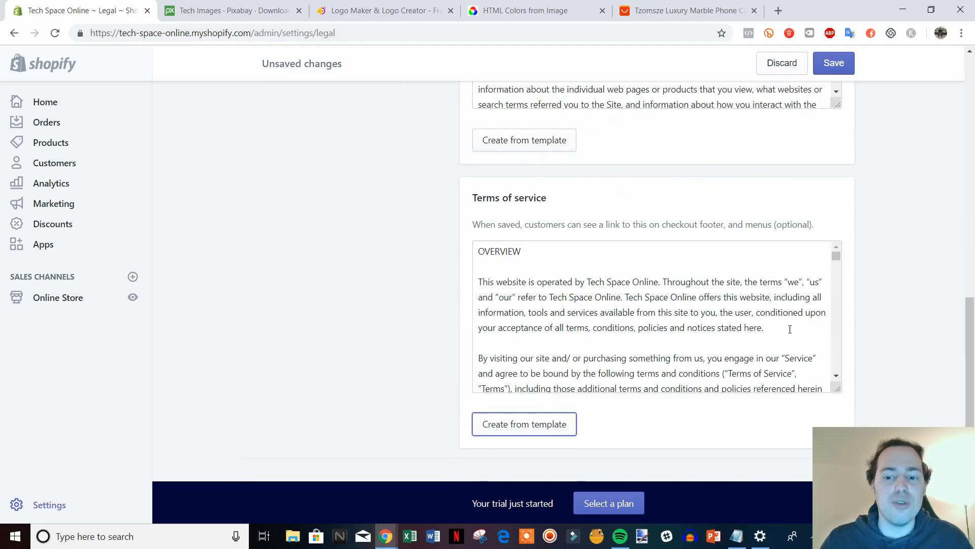
scroll(892, 353, "down", 1)
scroll(914, 354, "up", 2)
scroll(352, 285, "down", 1)
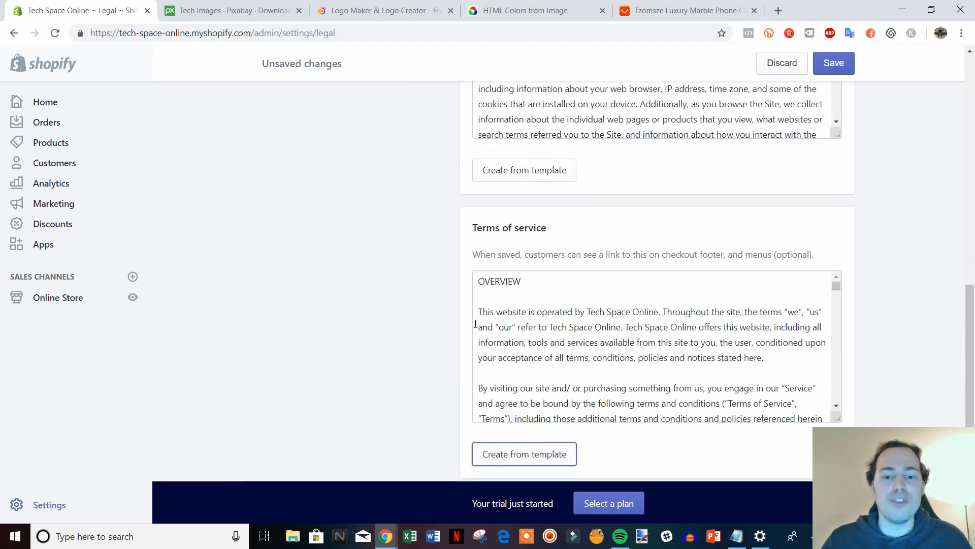
scroll(637, 340, "up", 2)
scroll(876, 364, "up", 8)
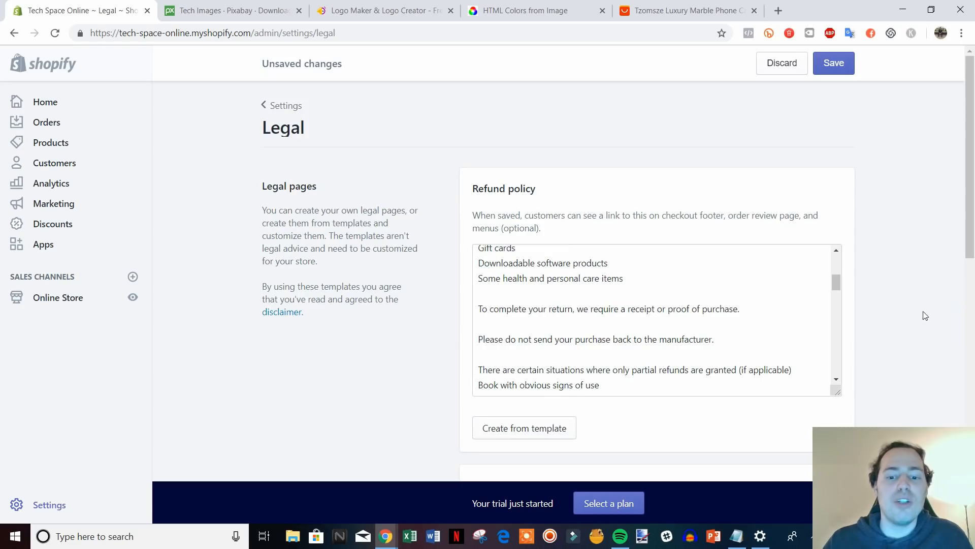
scroll(926, 307, "down", 1)
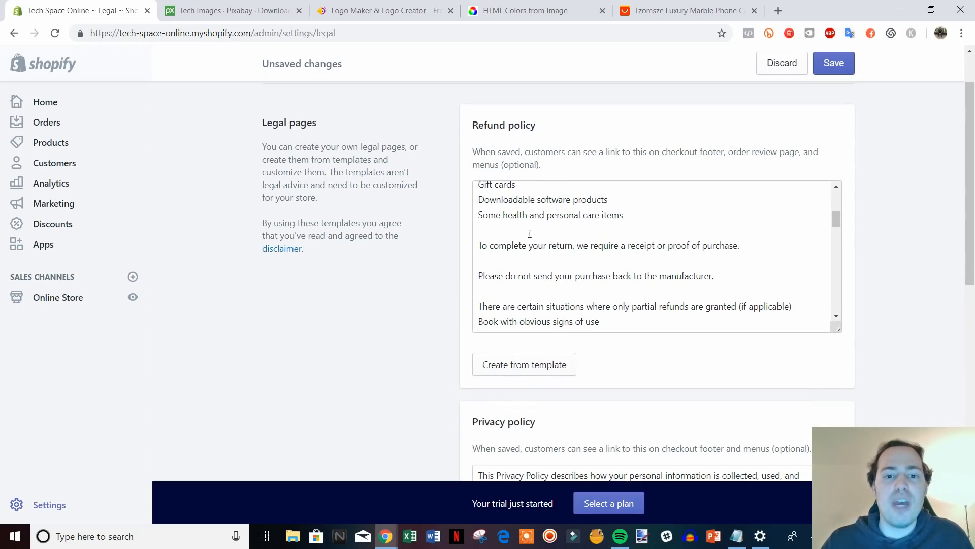
scroll(865, 343, "down", 2)
left_click_drag(973, 287, 930, 182)
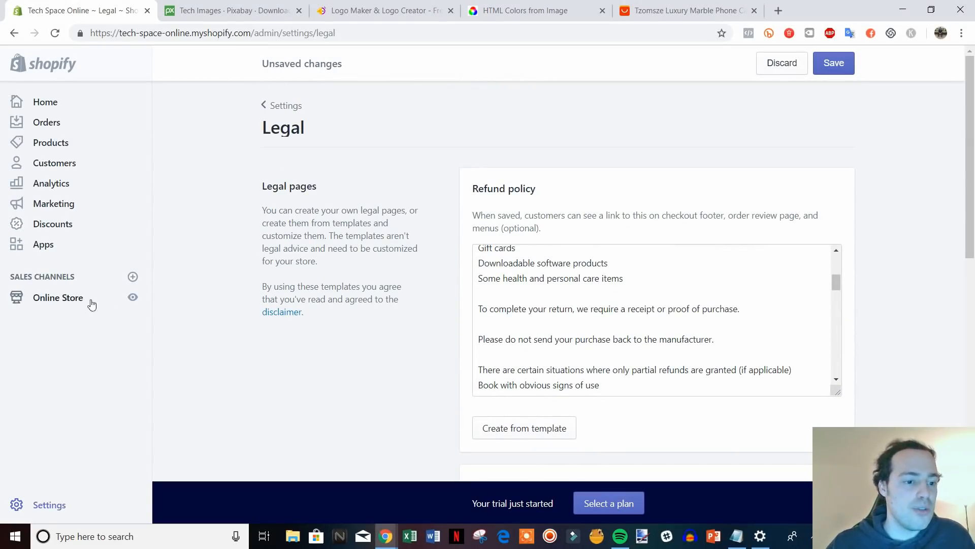
Open Online Store in a new tab and start a new page titled Refund Policy.
right_click(45, 304)
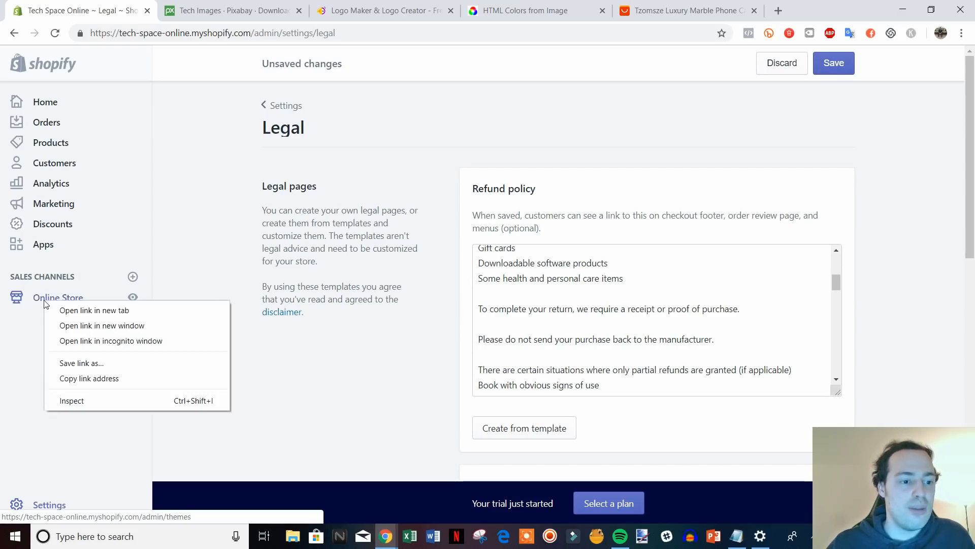
left_click(56, 310)
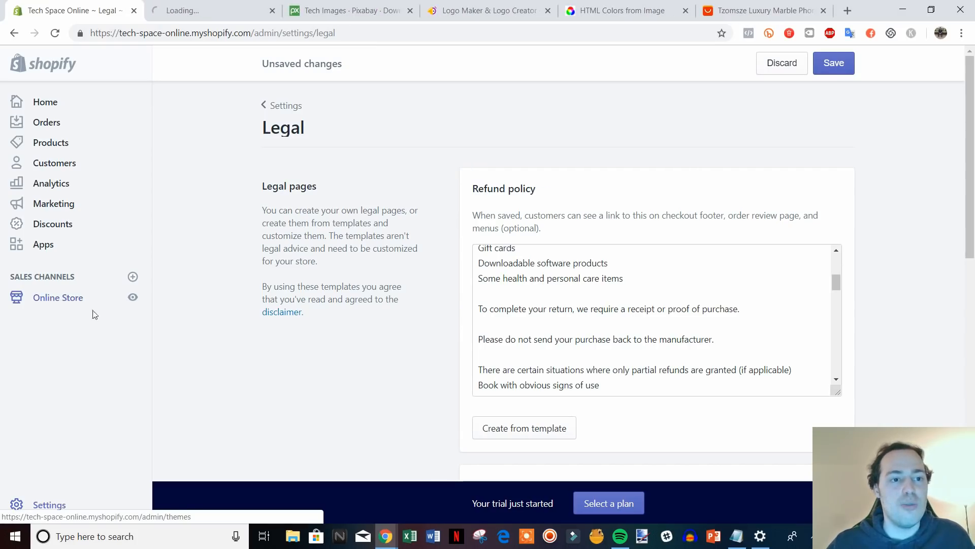
left_click(205, 5)
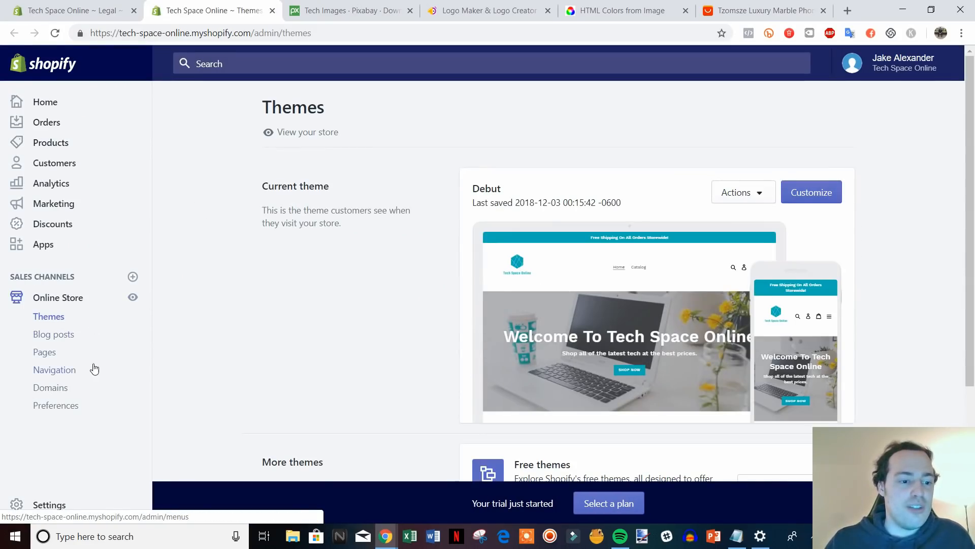
left_click(46, 357)
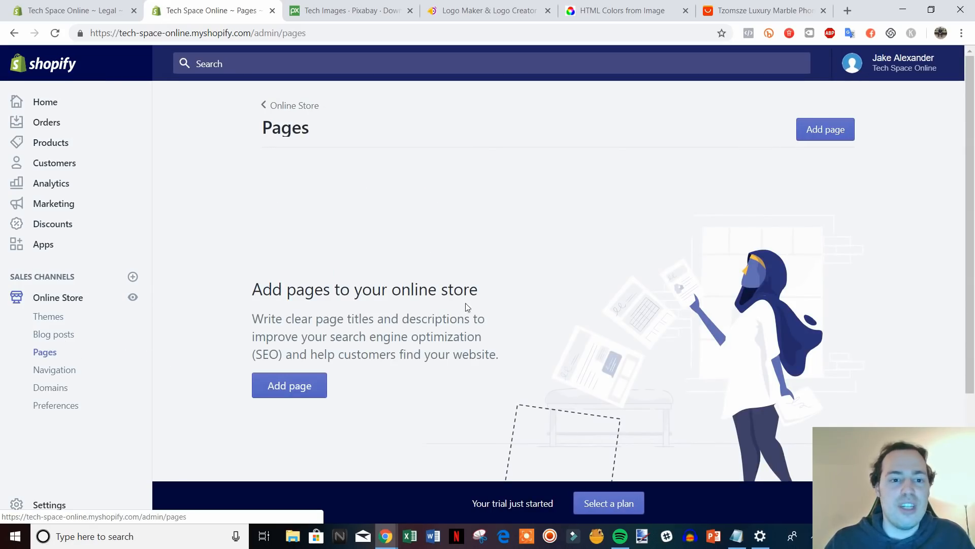
left_click(286, 387)
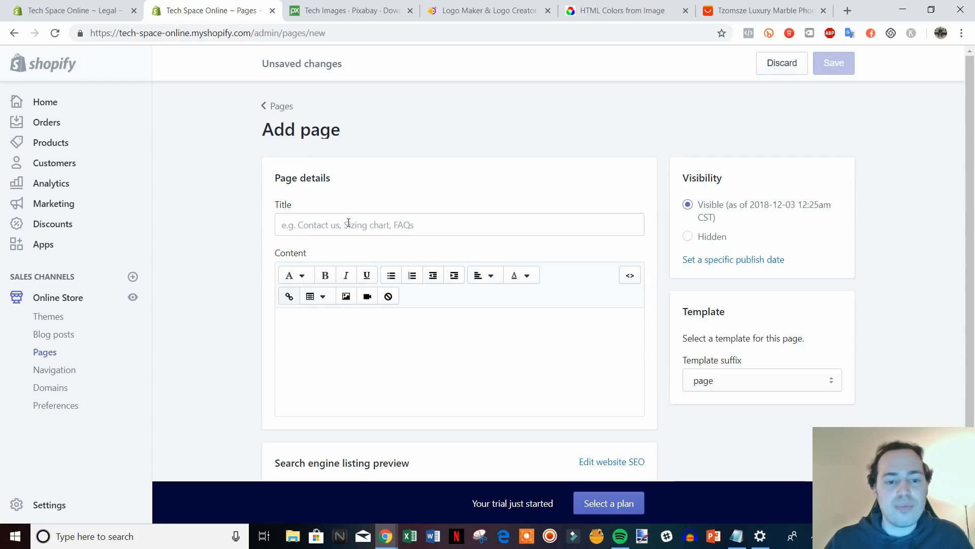
left_click(348, 223)
type("Refund Policy")
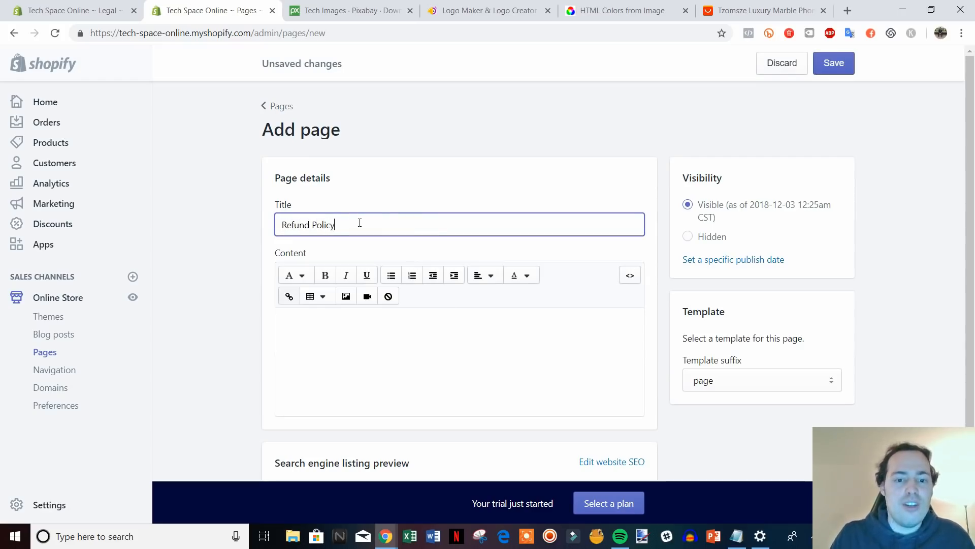
Copy the refund policy text from Legal settings into the page content and save.
left_click(111, 4)
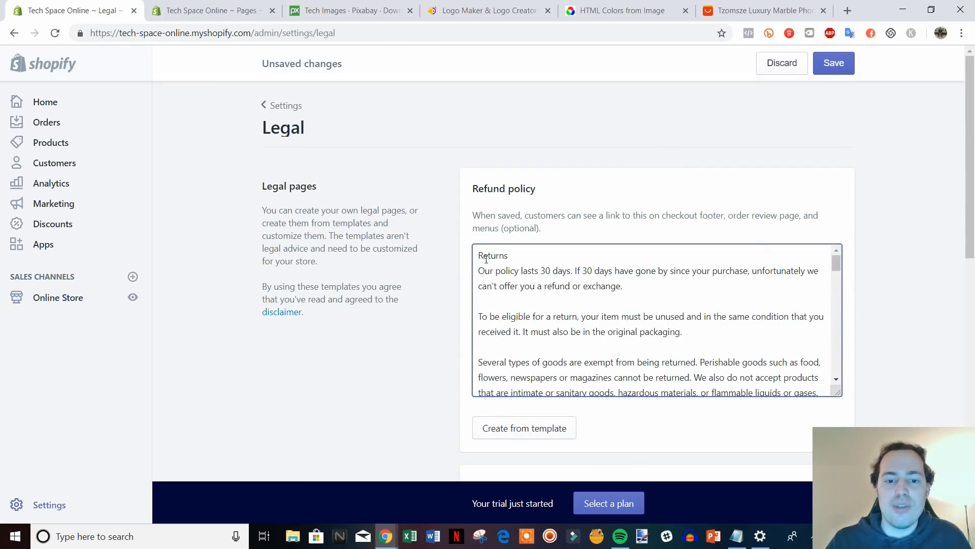
left_click_drag(477, 256, 846, 422)
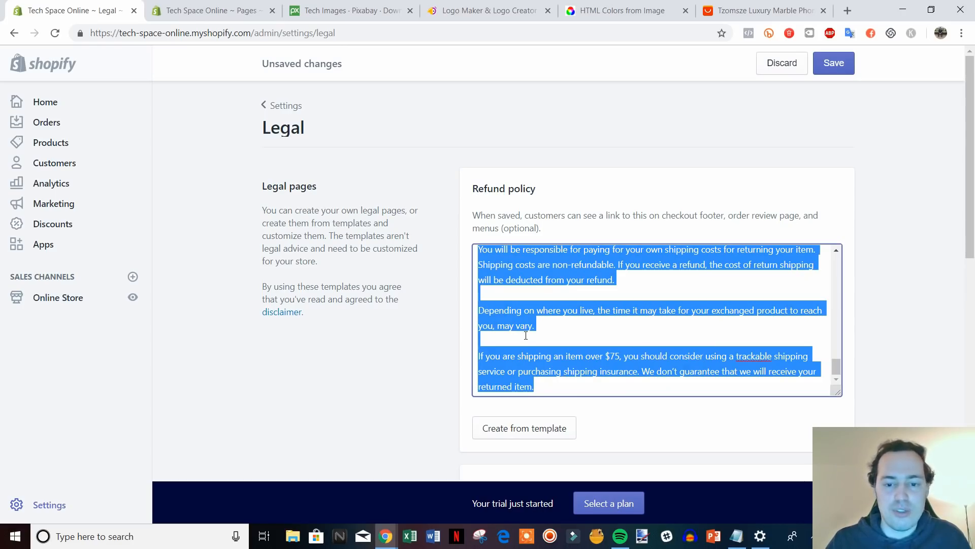
key("ctrl+Tab")
left_click(325, 327)
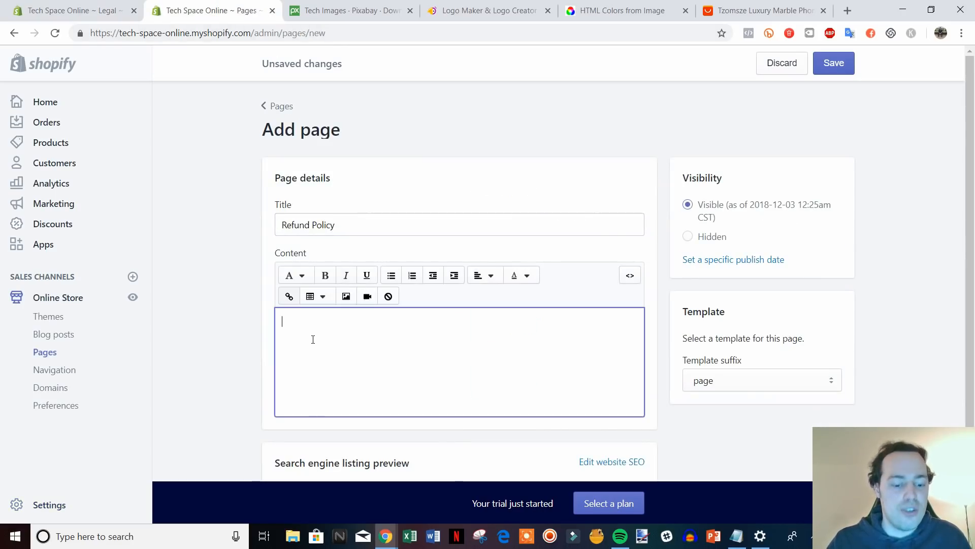
key("ctrl+v")
scroll(965, 215, "down", 3)
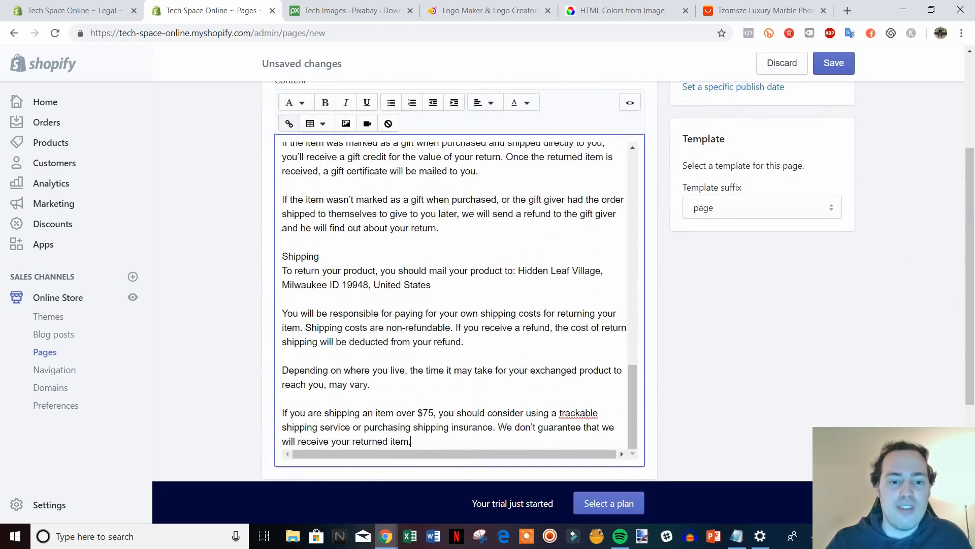
scroll(711, 254, "up", 3)
left_click(834, 68)
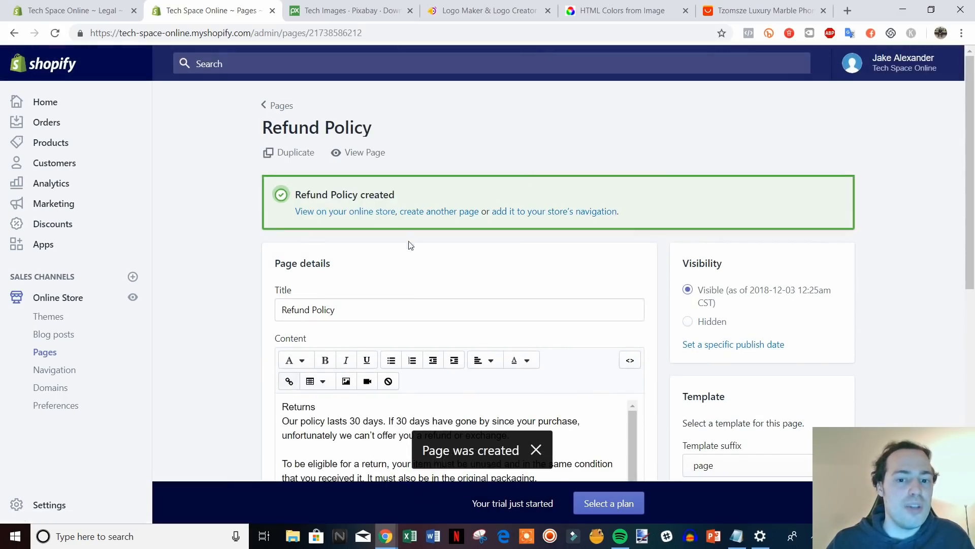
Start another store page titled Privacy Policy.
left_click(441, 211)
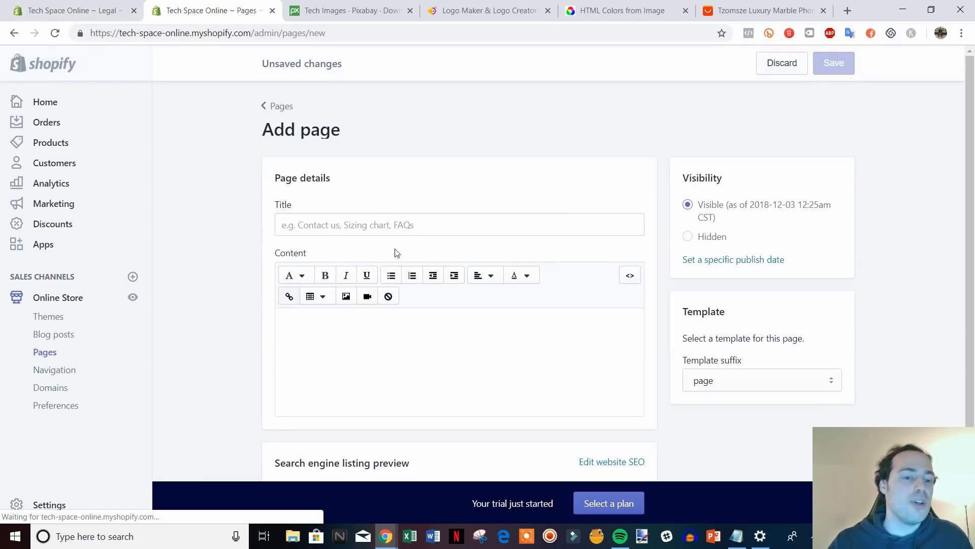
left_click(441, 217)
type("Privacy Policy")
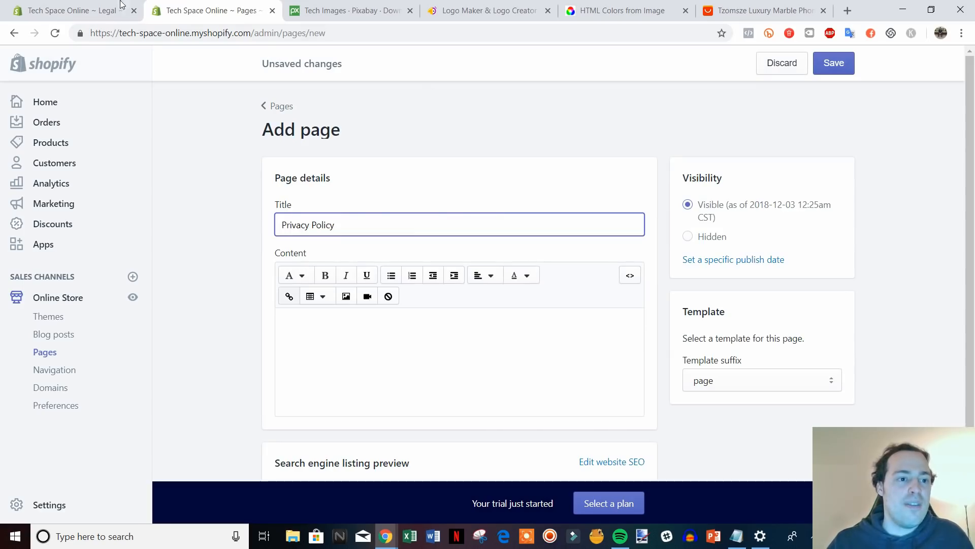
Copy the privacy policy text from Legal settings into the page content and save.
key("ctrl+shift+Tab")
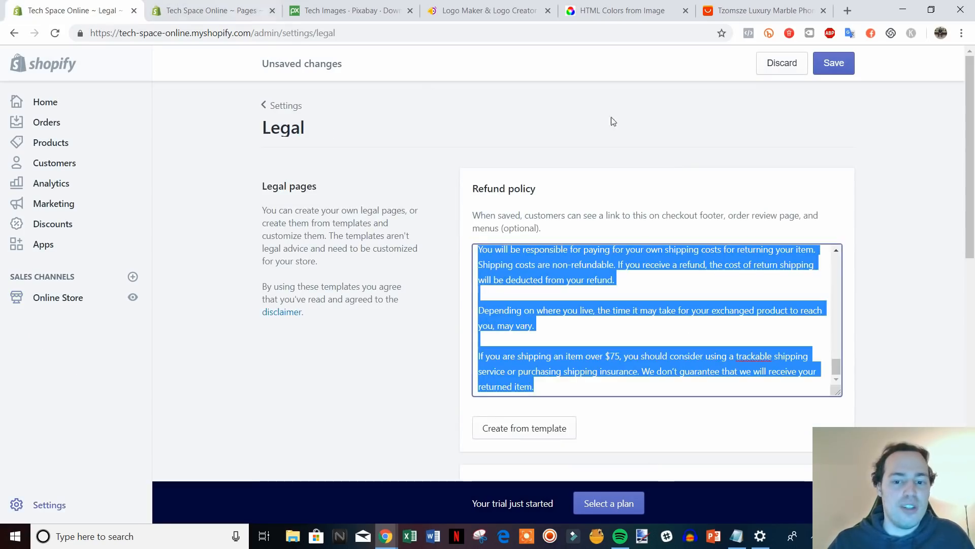
scroll(916, 288, "down", 5)
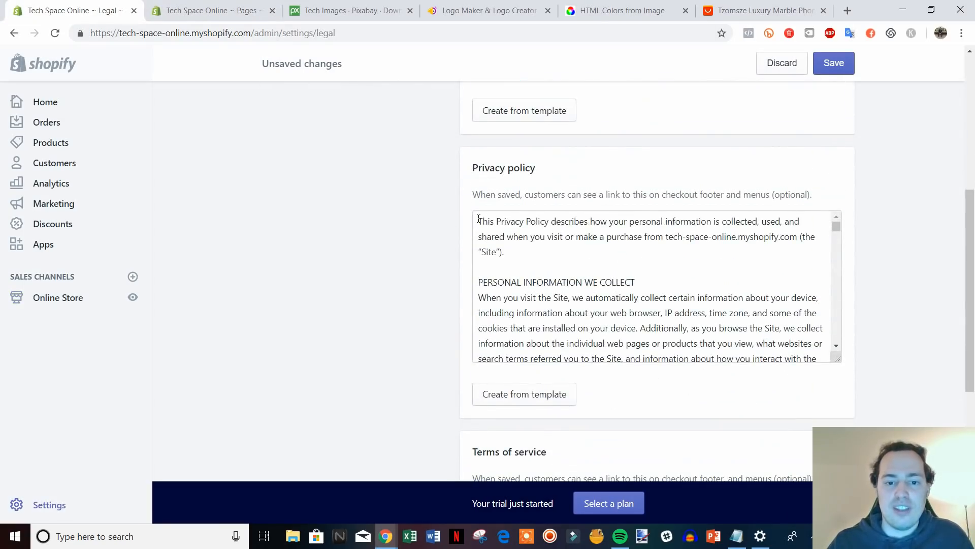
left_click_drag(479, 219, 815, 372)
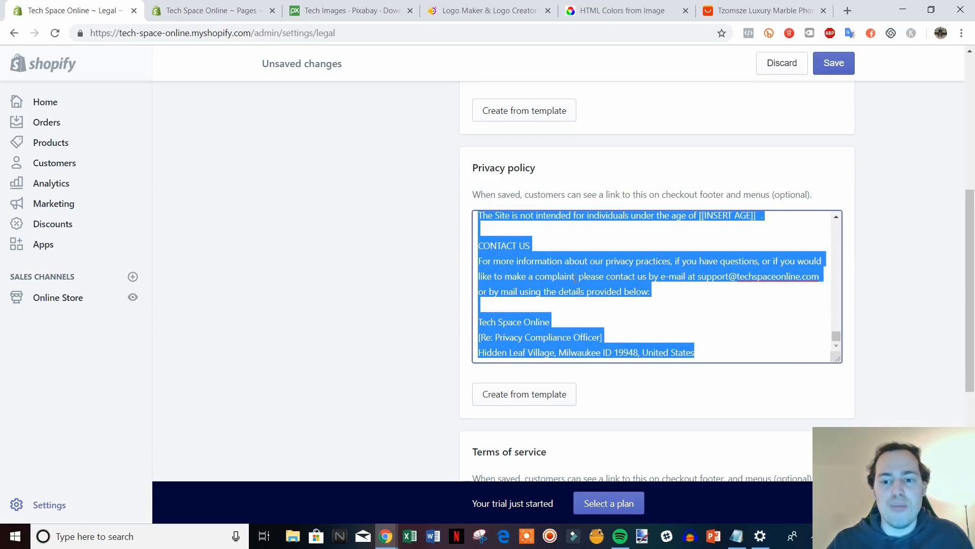
key("ctrl+Tab")
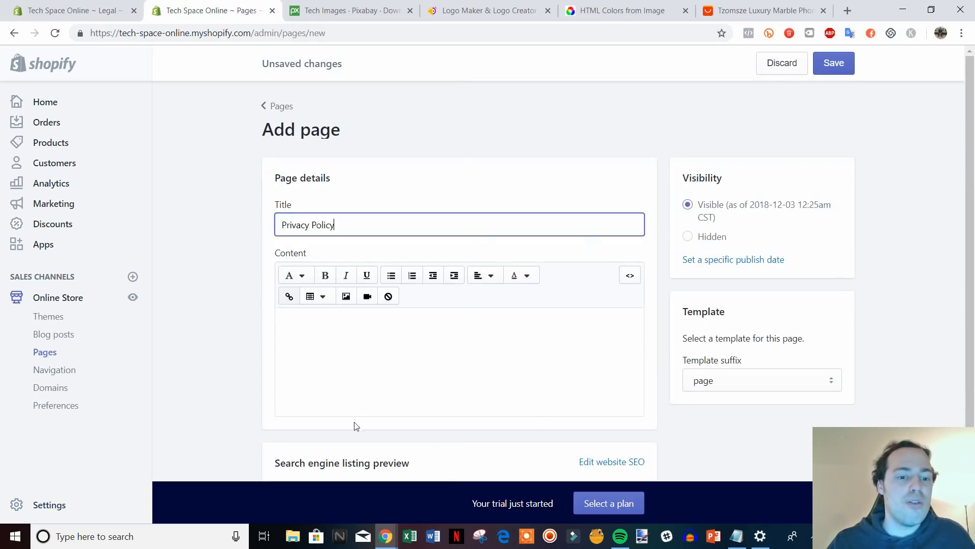
left_click(318, 333)
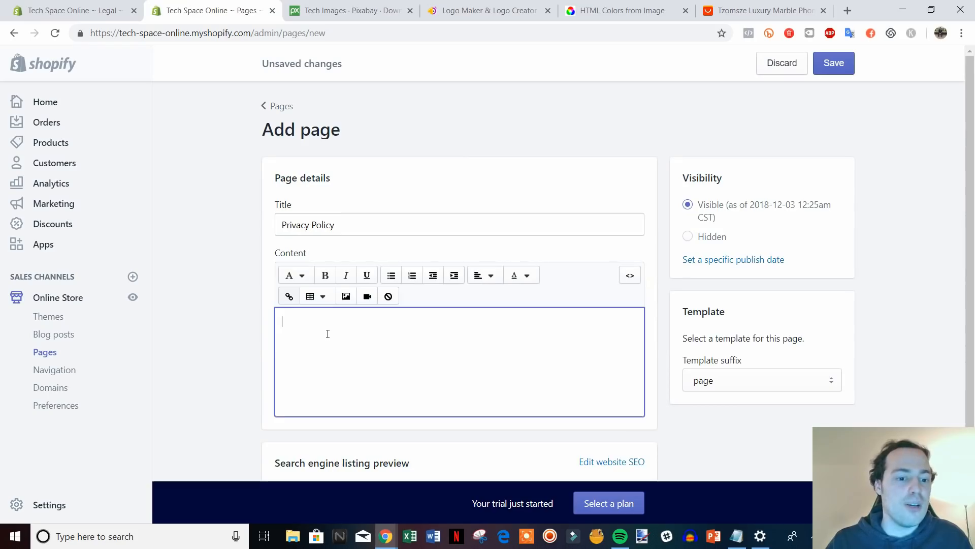
key("ctrl+v")
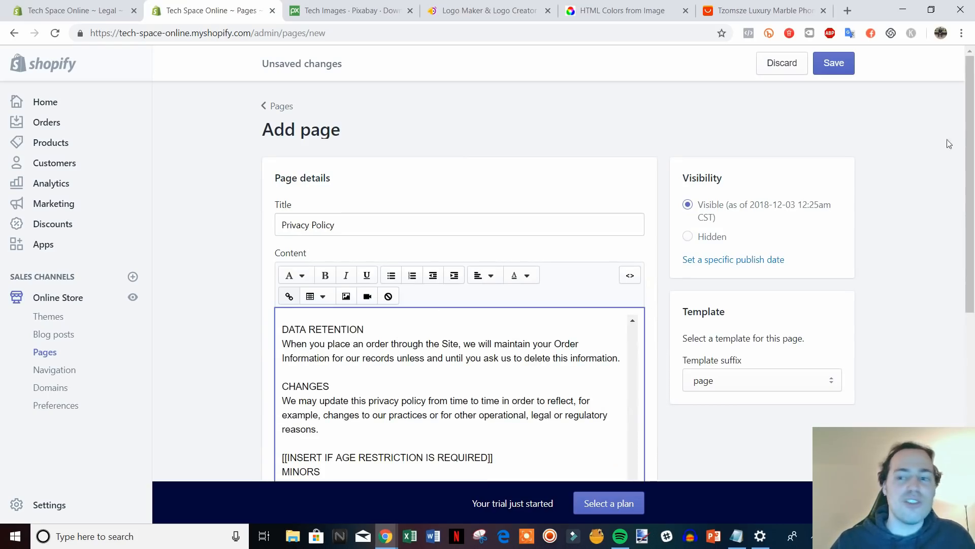
left_click(840, 67)
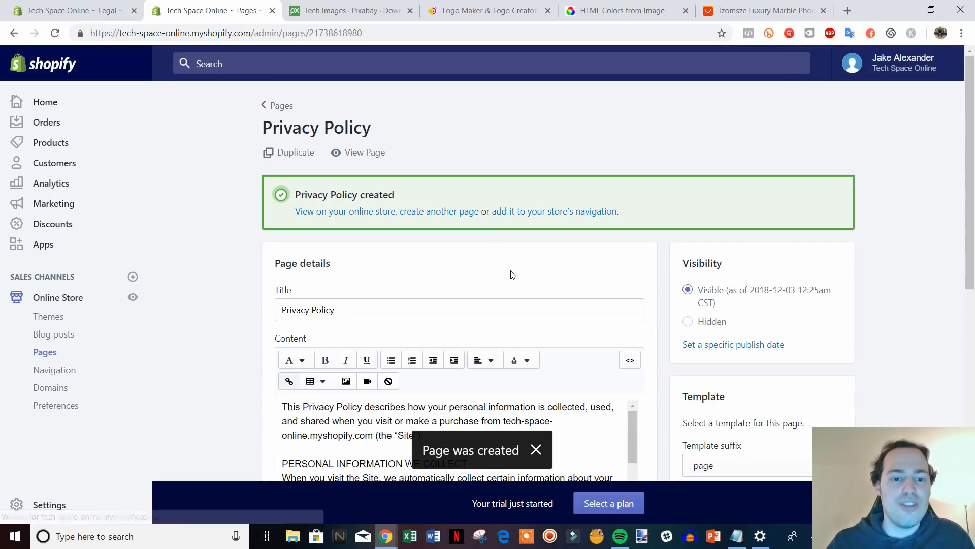
left_click(435, 213)
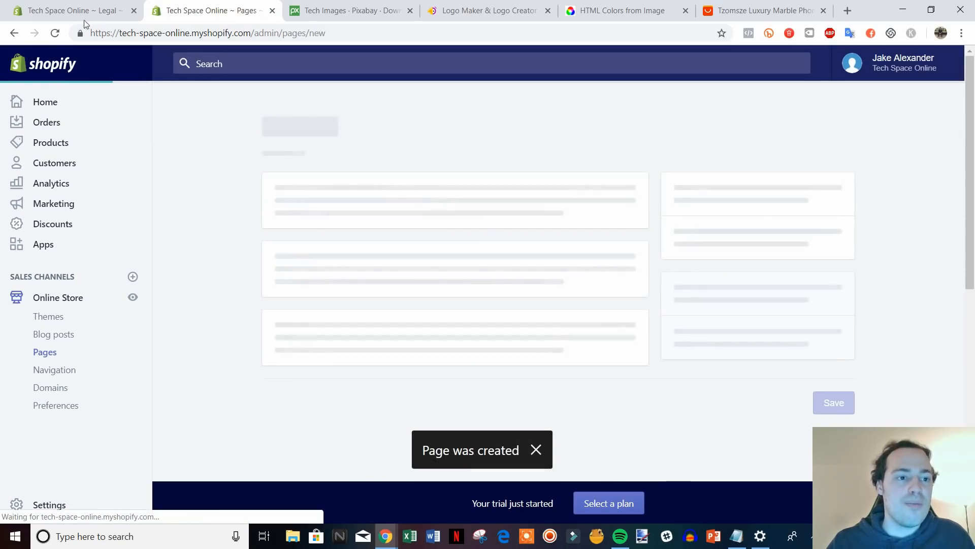
Select and copy the Terms of service text in the Legal settings.
left_click(82, 14)
scroll(860, 389, "down", 5)
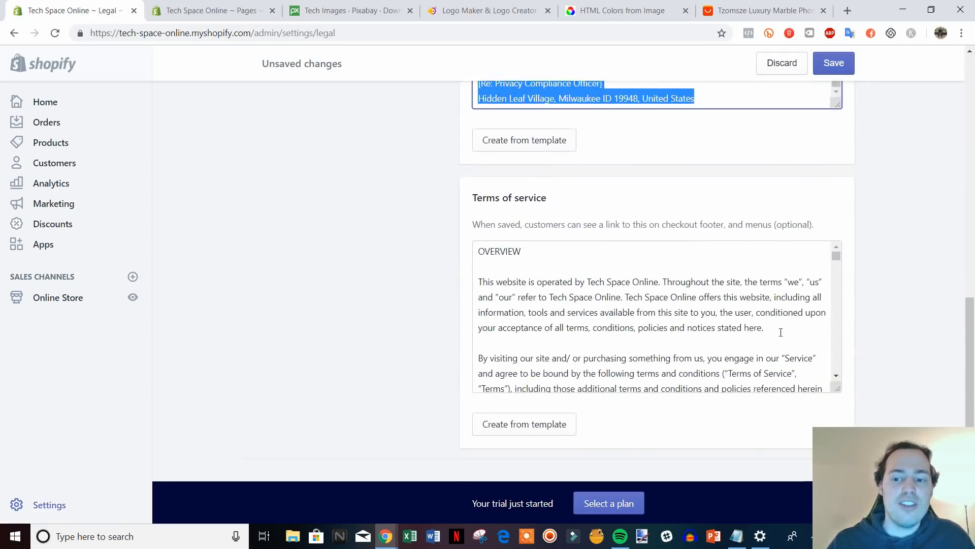
left_click_drag(482, 253, 845, 420)
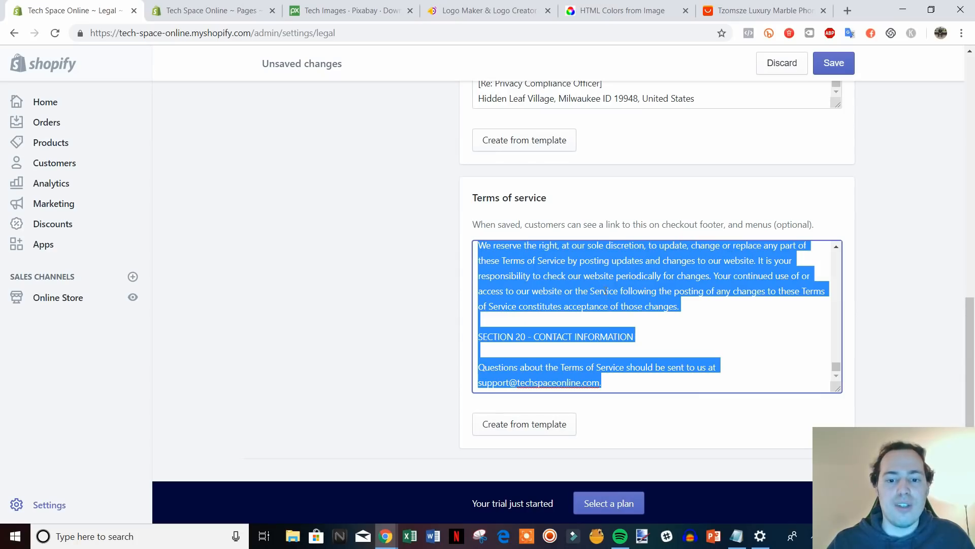
Title the new page 'Terms Of Service', paste the terms text as content, and save.
left_click(170, 5)
left_click(337, 221)
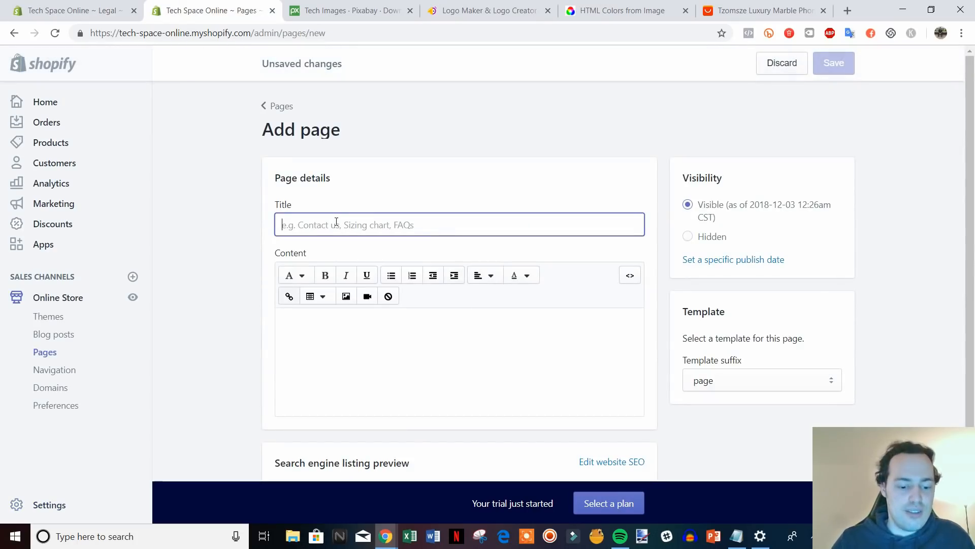
type("Terms Of")
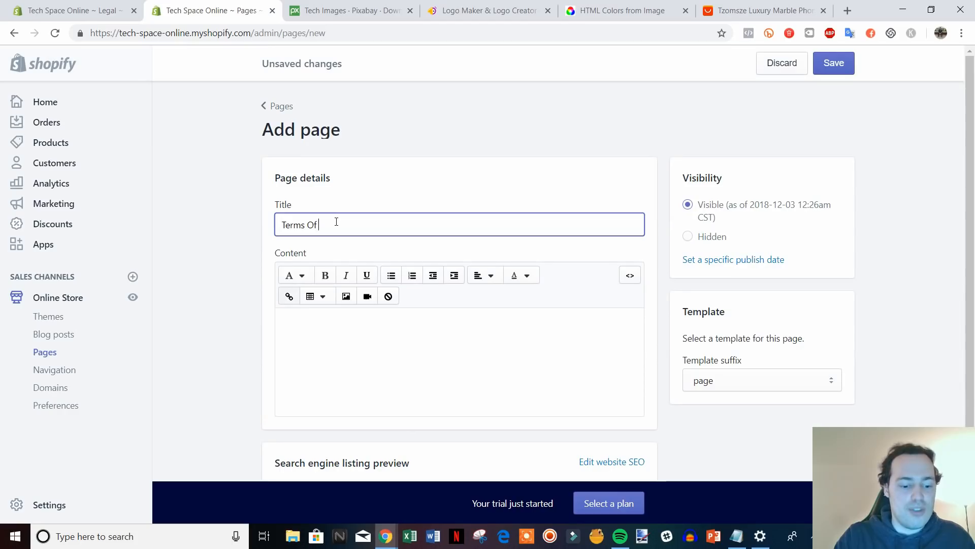
type(" Service")
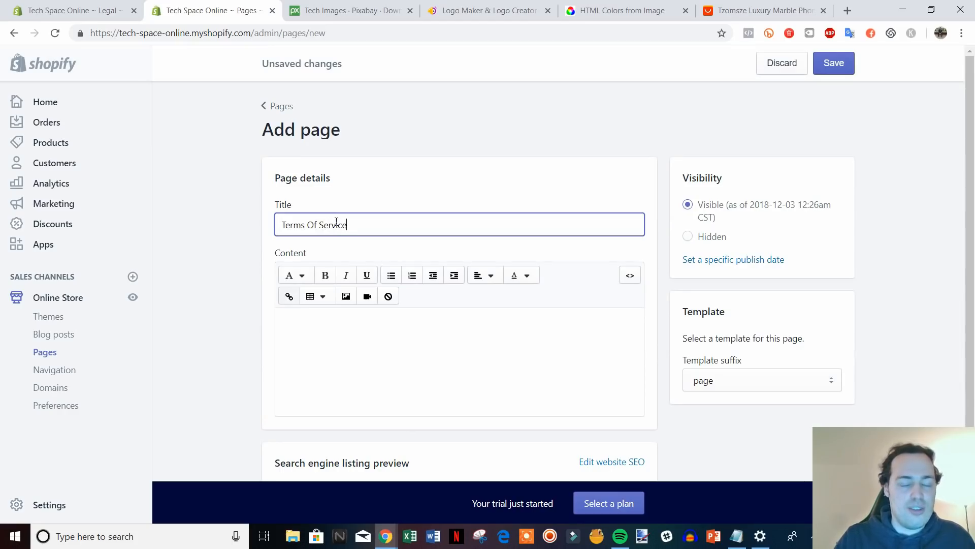
left_click(374, 327)
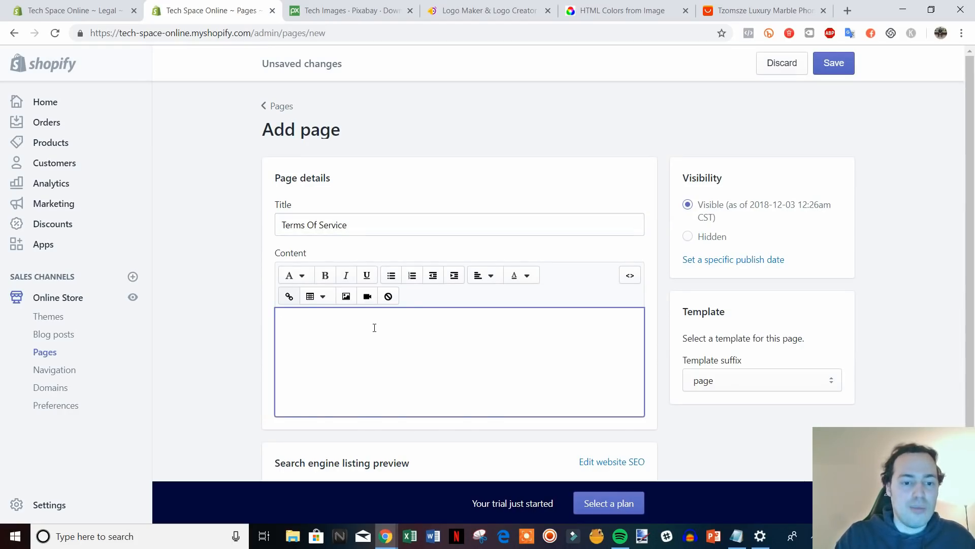
key("ctrl+v")
left_click(821, 62)
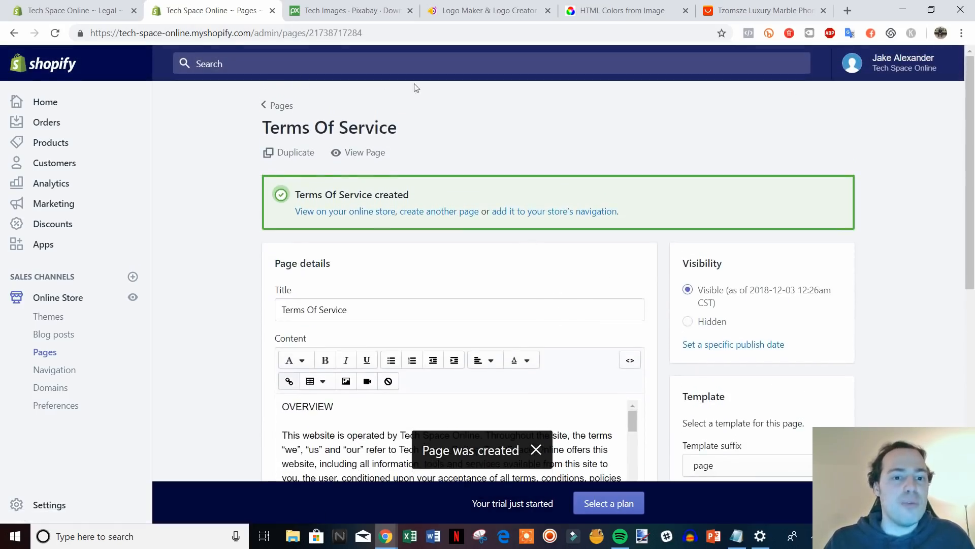
View the live Terms Of Service page on the storefront, then close that tab.
left_click(374, 152)
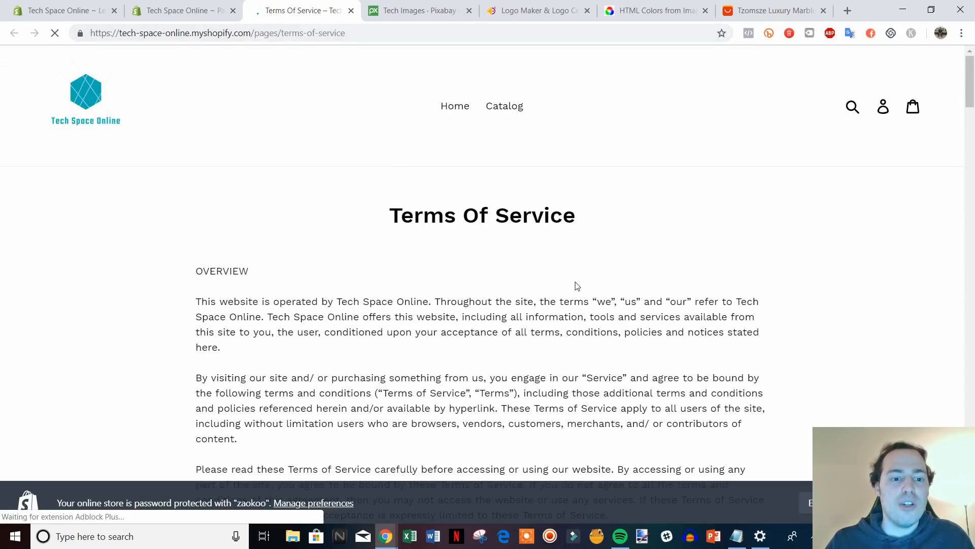
scroll(546, 312, "down", 1)
scroll(546, 313, "down", 20)
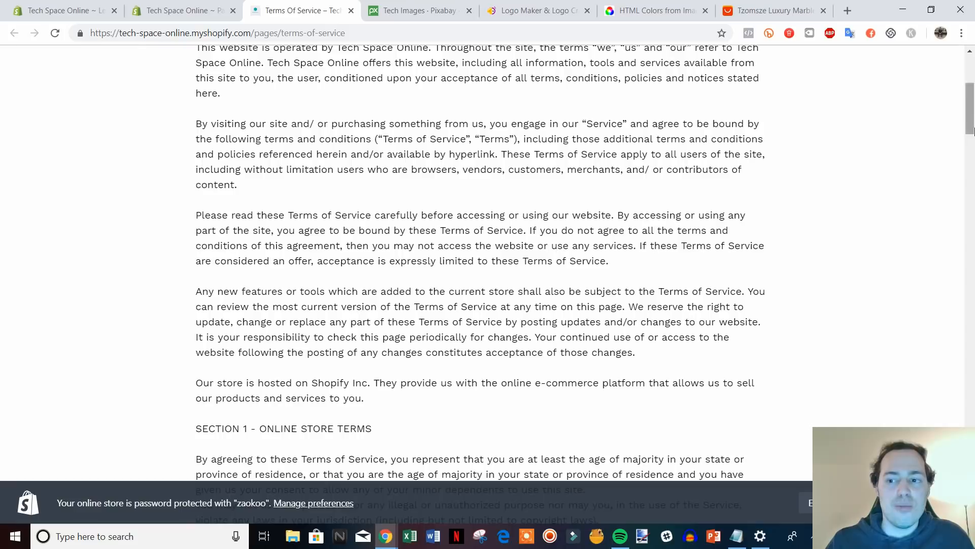
scroll(405, 231, "up", 20)
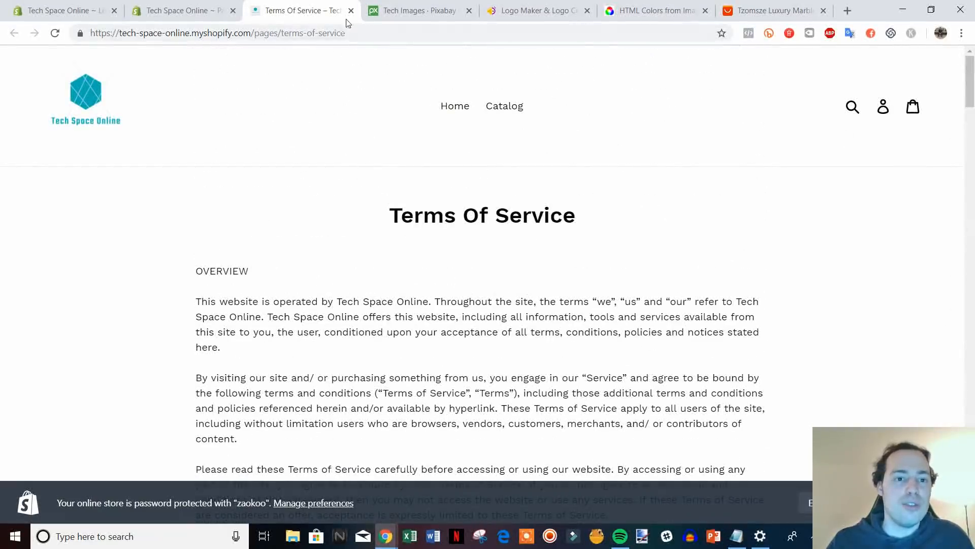
left_click(350, 10)
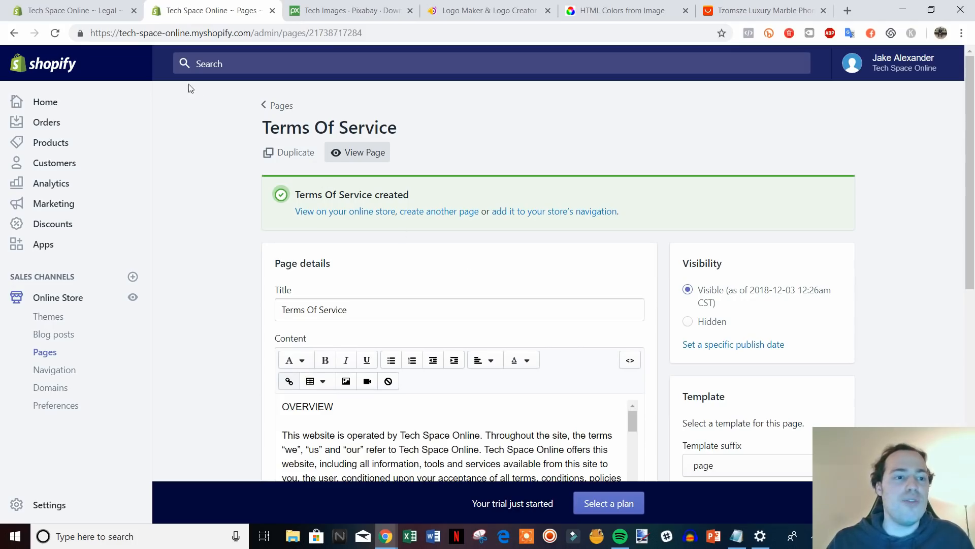
Save the legal policy changes and close the Legal settings tab.
left_click(71, 11)
scroll(838, 350, "up", 5)
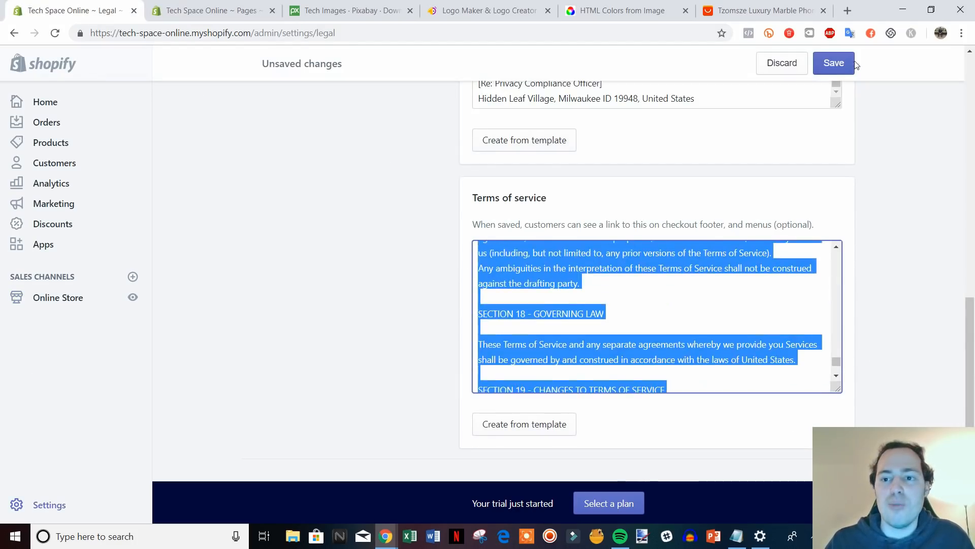
left_click(833, 63)
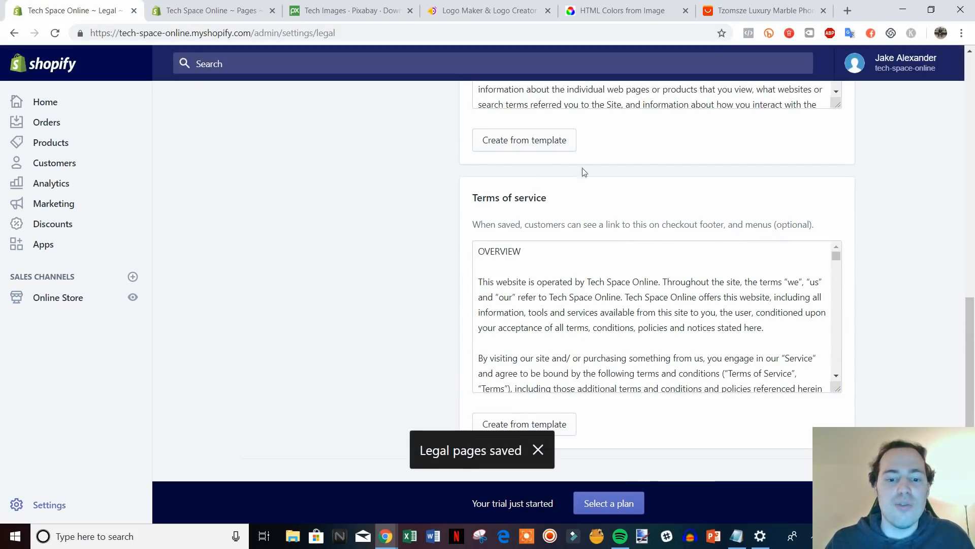
left_click(138, 14)
left_click(136, 11)
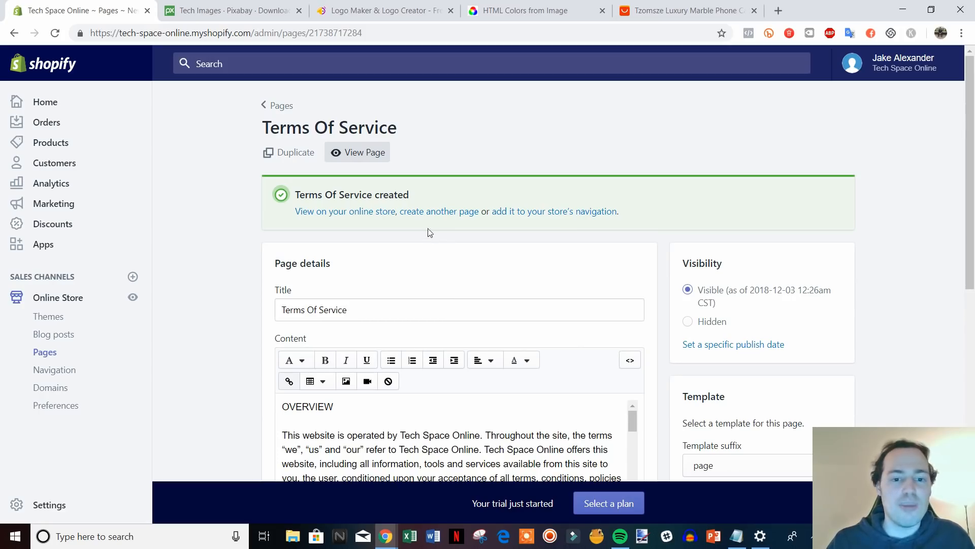
Create a page titled Contact Us using the page.contact template and save it.
left_click(450, 216)
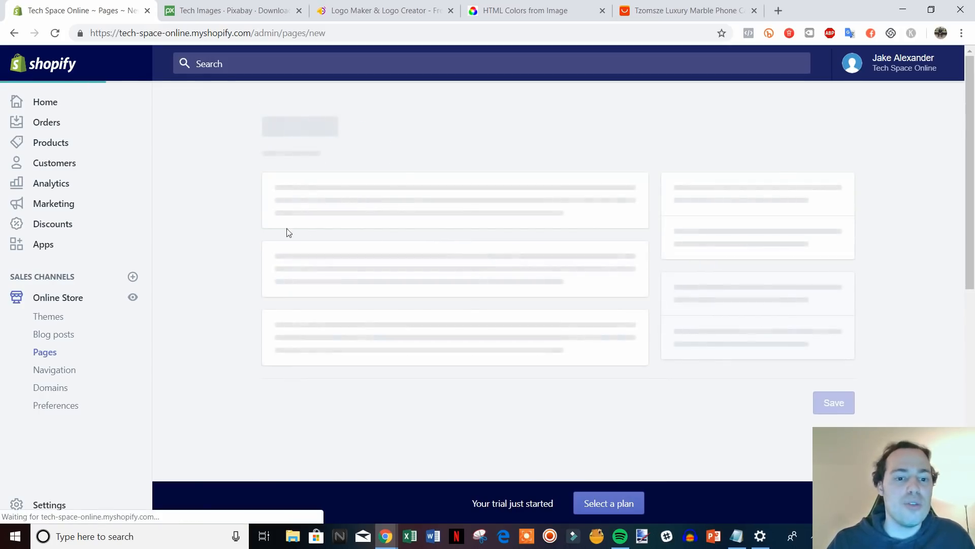
left_click(395, 225)
type("Contact Us")
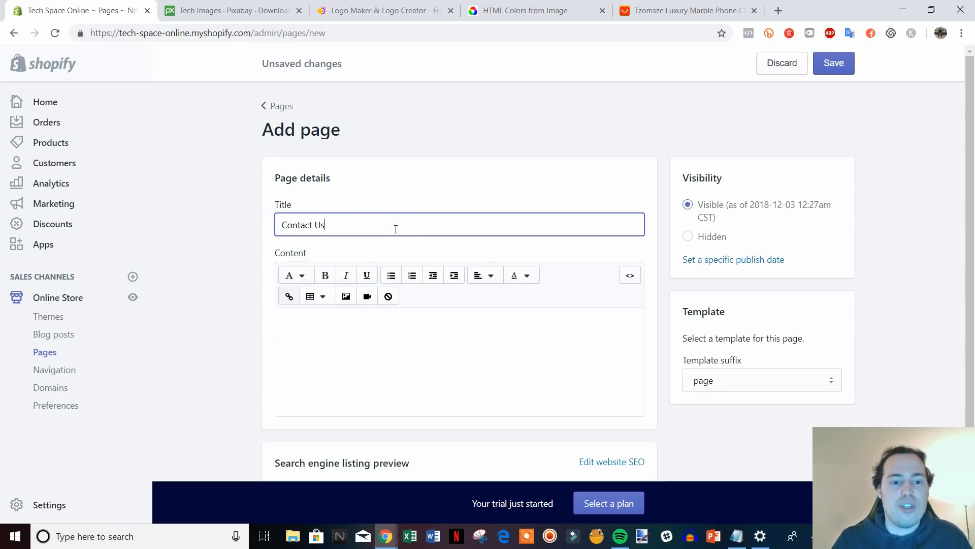
left_click(897, 310)
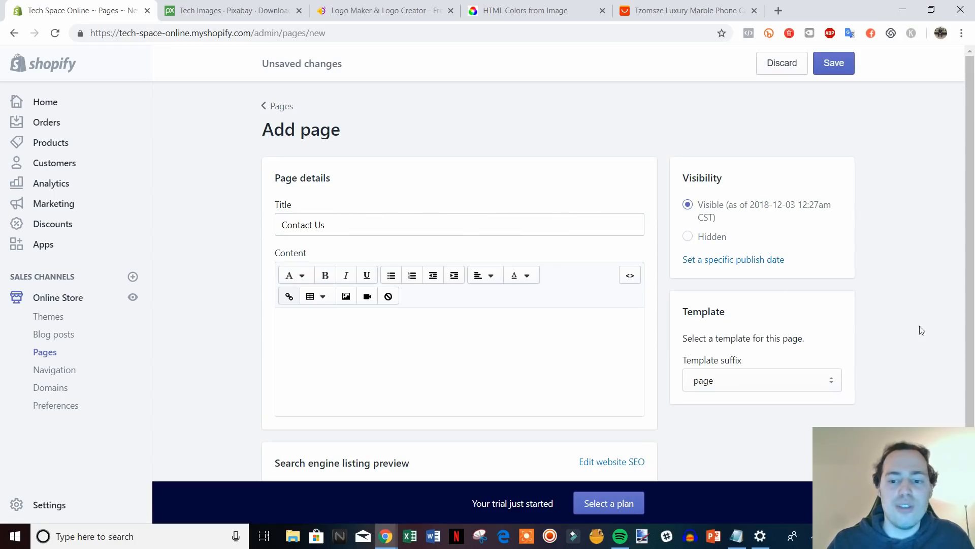
left_click(837, 380)
left_click(752, 416)
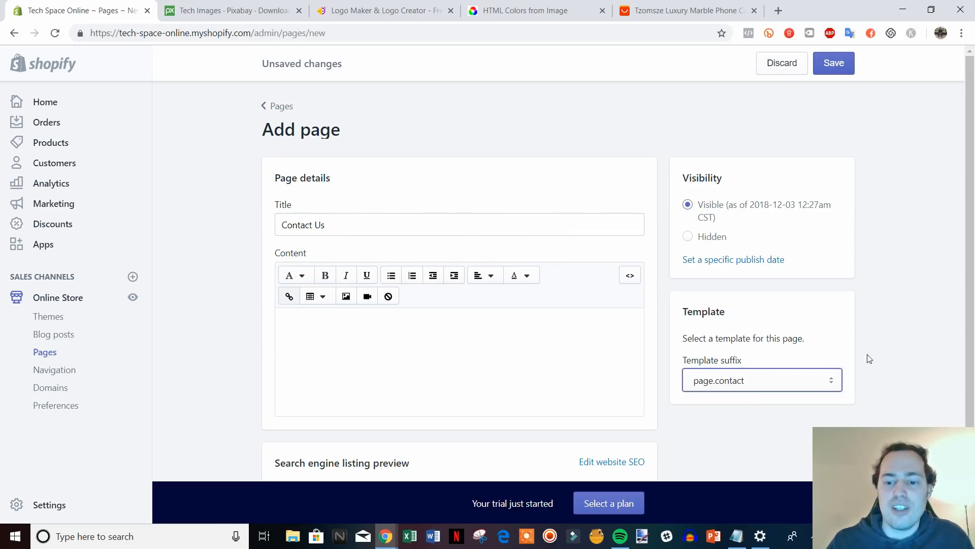
left_click(836, 65)
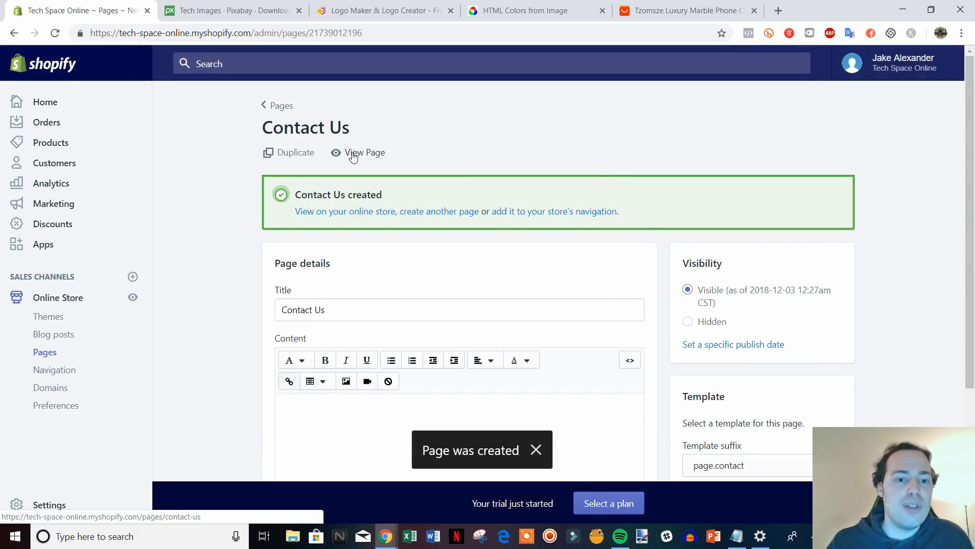
Preview the Contact Us page's contact form on the storefront, then close the preview.
left_click(354, 154)
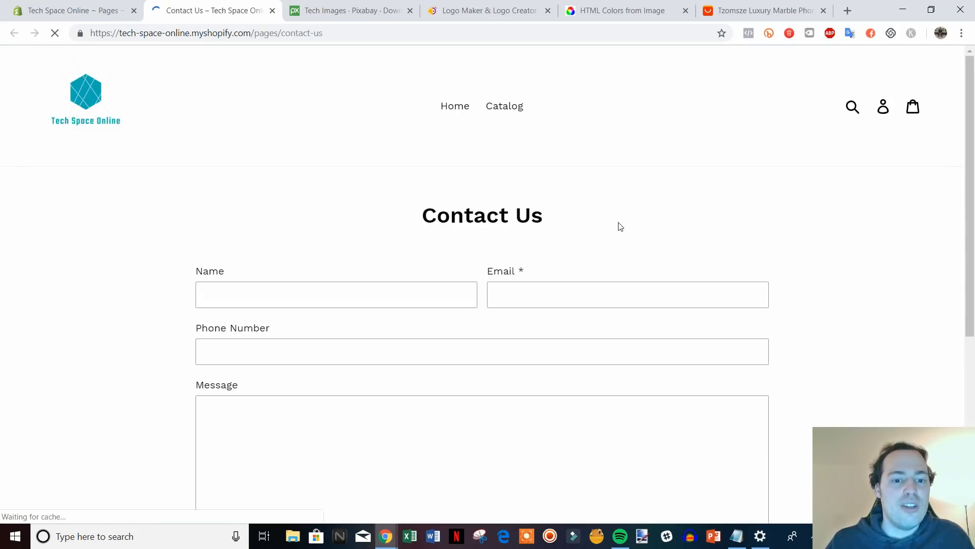
scroll(409, 220, "down", 3)
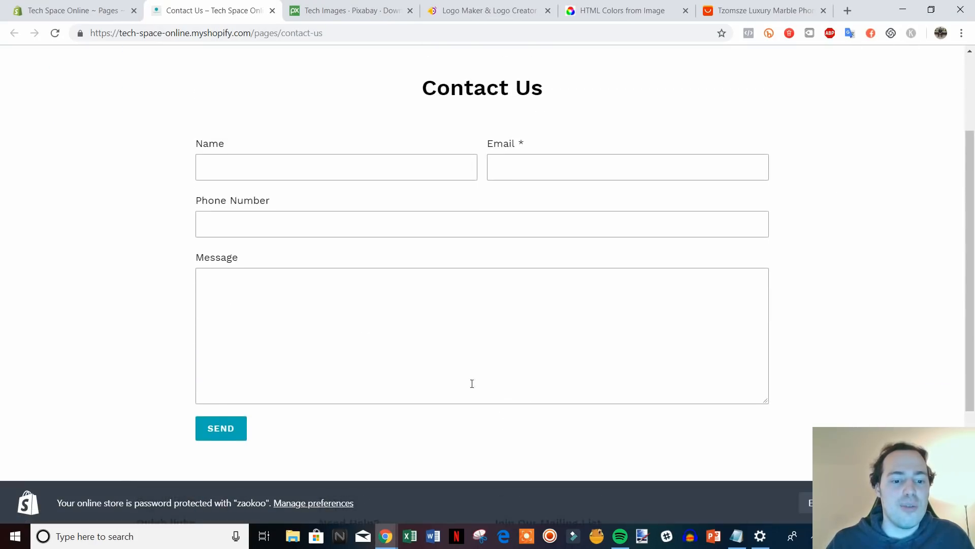
scroll(533, 238, "up", 1)
scroll(532, 233, "down", 1)
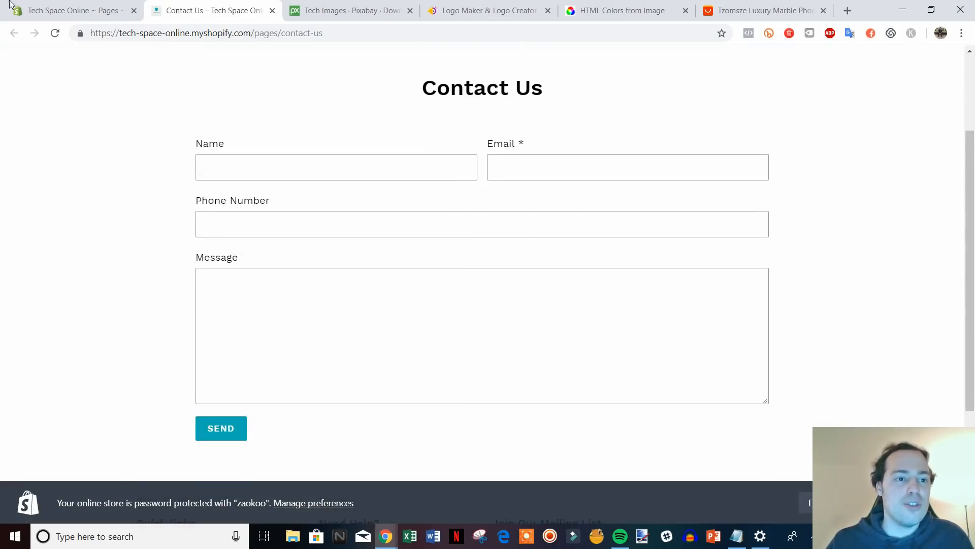
left_click(71, 10)
scroll(765, 450, "down", 1)
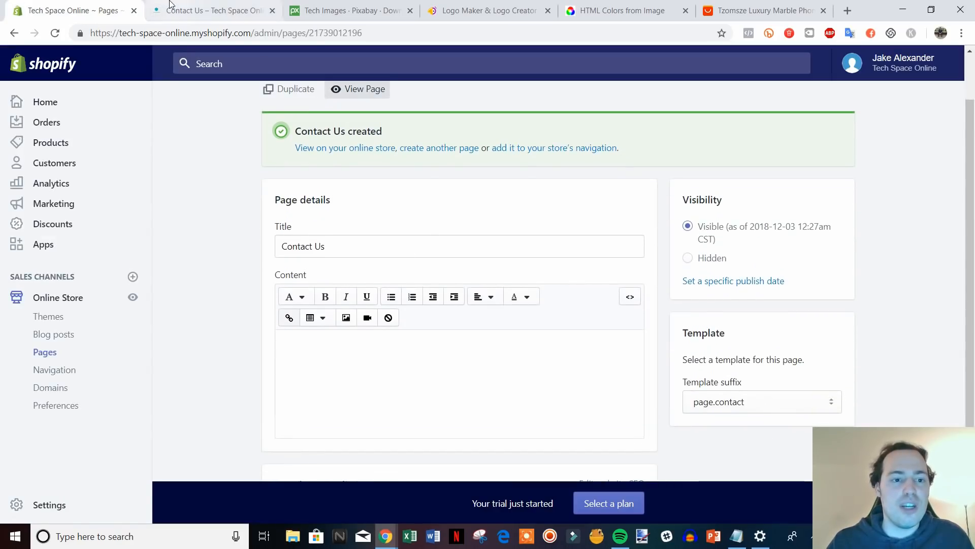
left_click(169, 8)
scroll(583, 298, "up", 1)
scroll(616, 203, "down", 1)
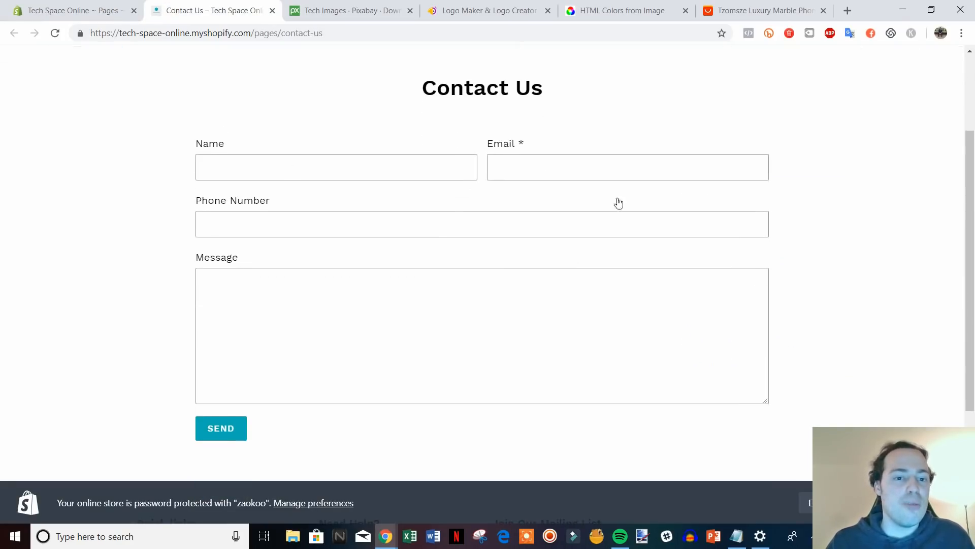
scroll(595, 285, "up", 1)
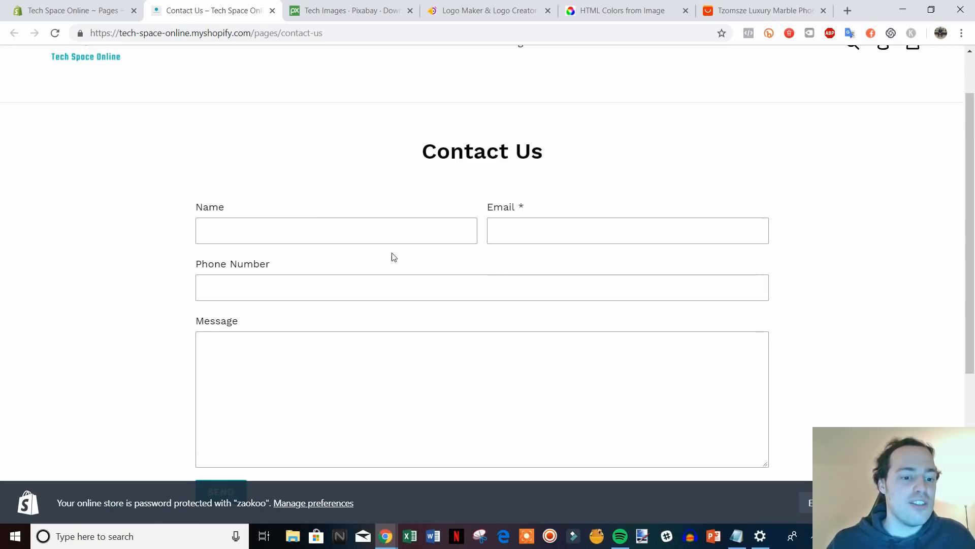
scroll(392, 257, "down", 1)
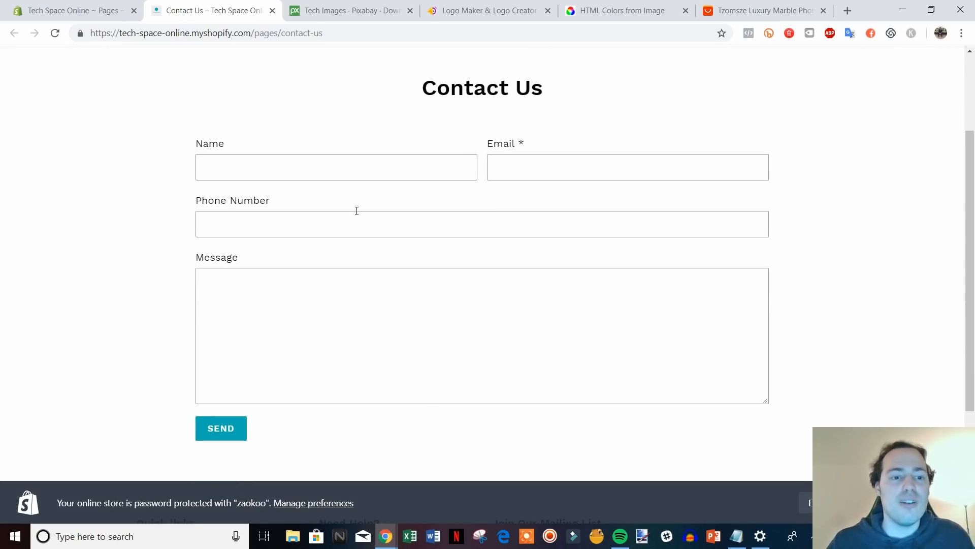
left_click(272, 11)
scroll(604, 340, "up", 1)
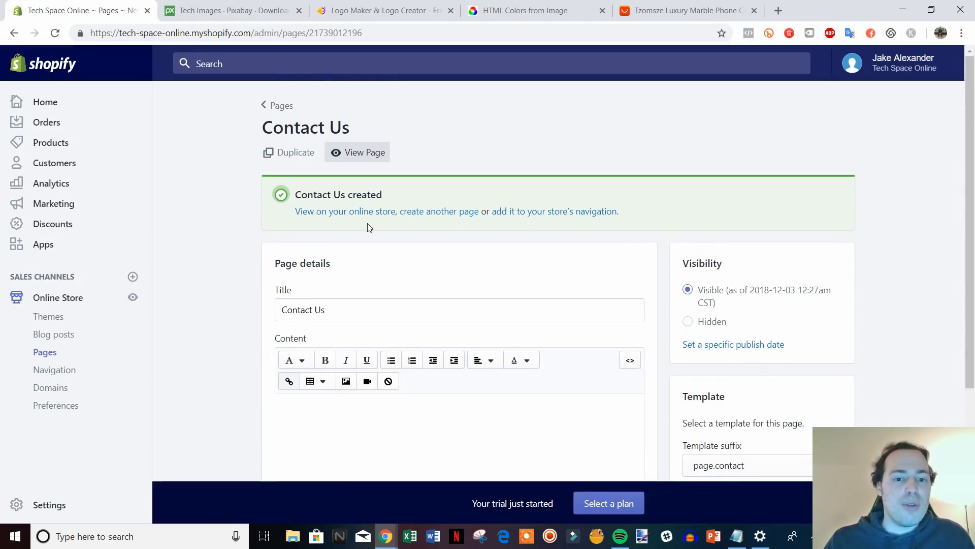
Start an About Us page with brand-story prompt text: 'Who are you? Why did you start the company?'.
left_click(452, 216)
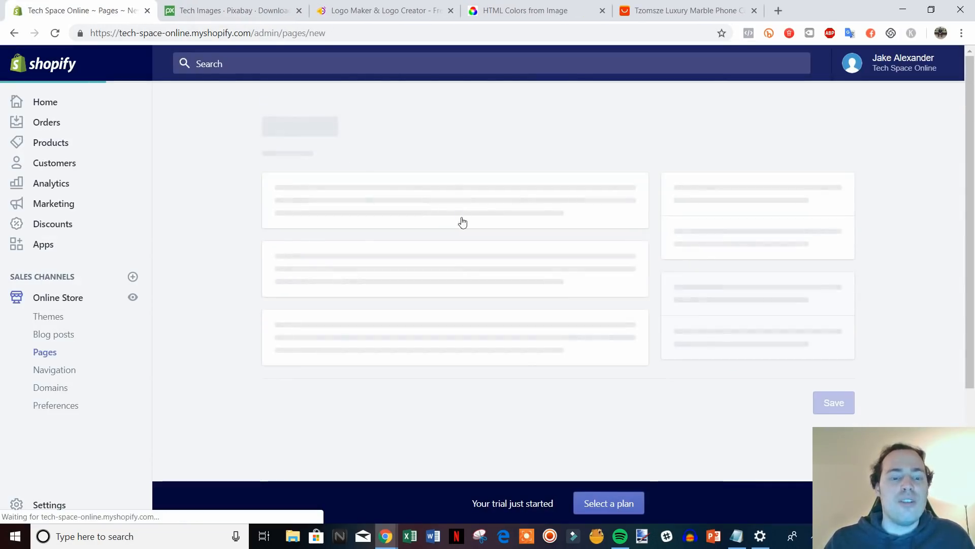
type("About Us")
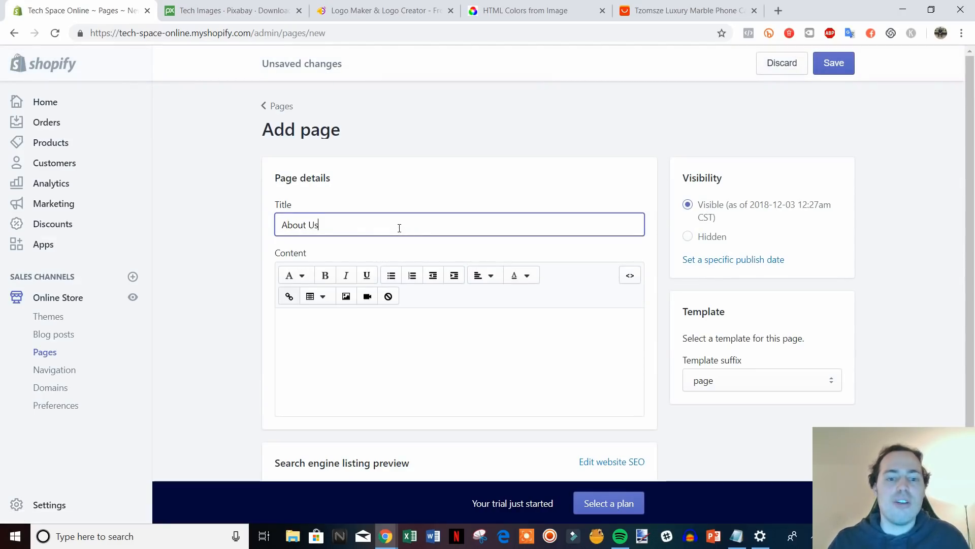
left_click(398, 317)
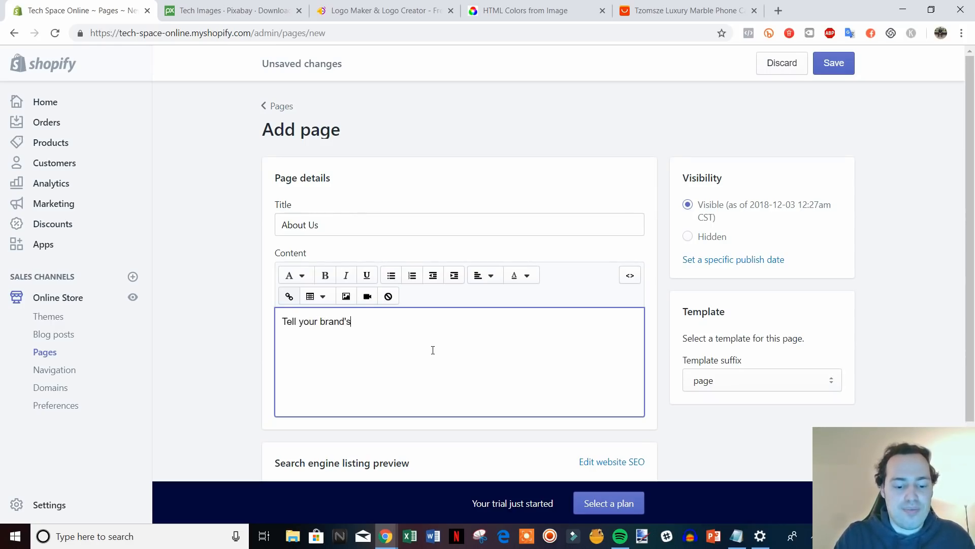
type("story. Who are you")
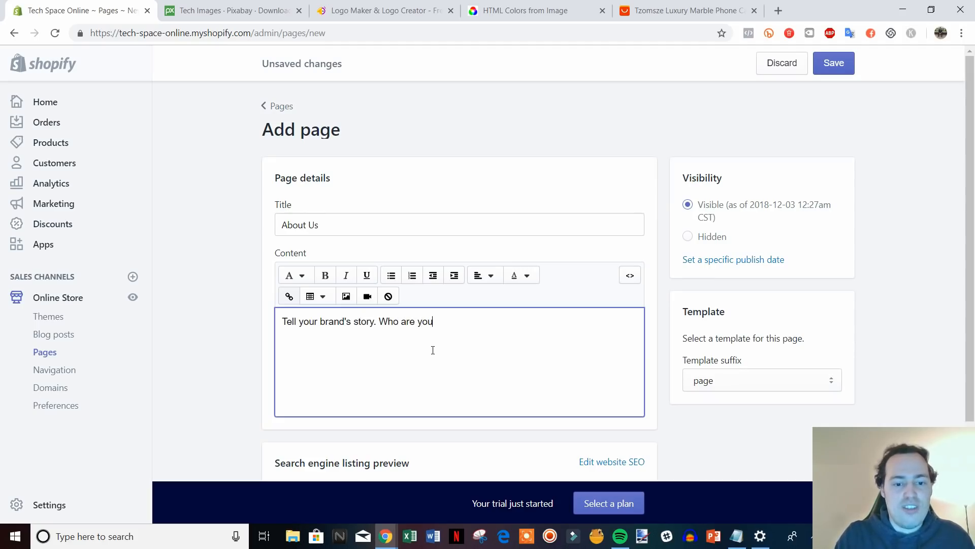
type("?")
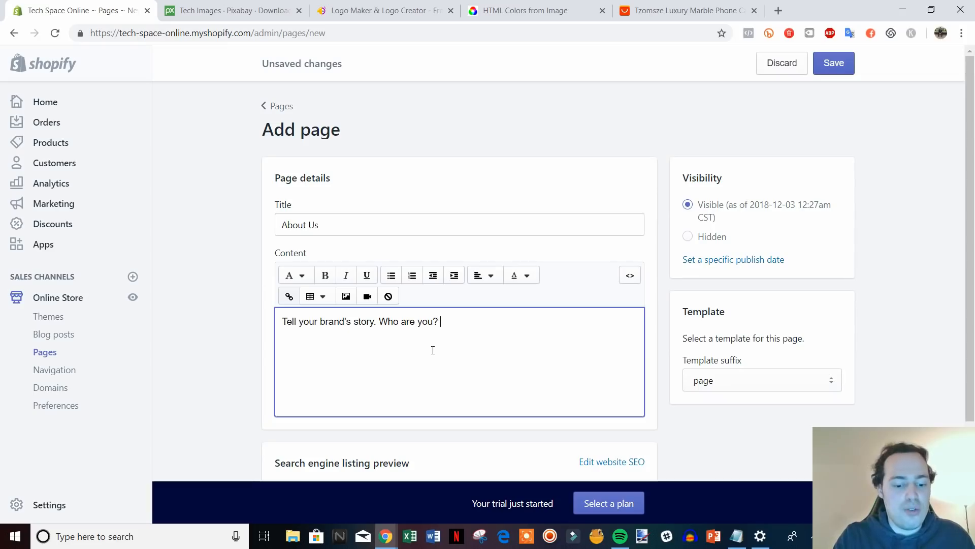
type(" Why did you ")
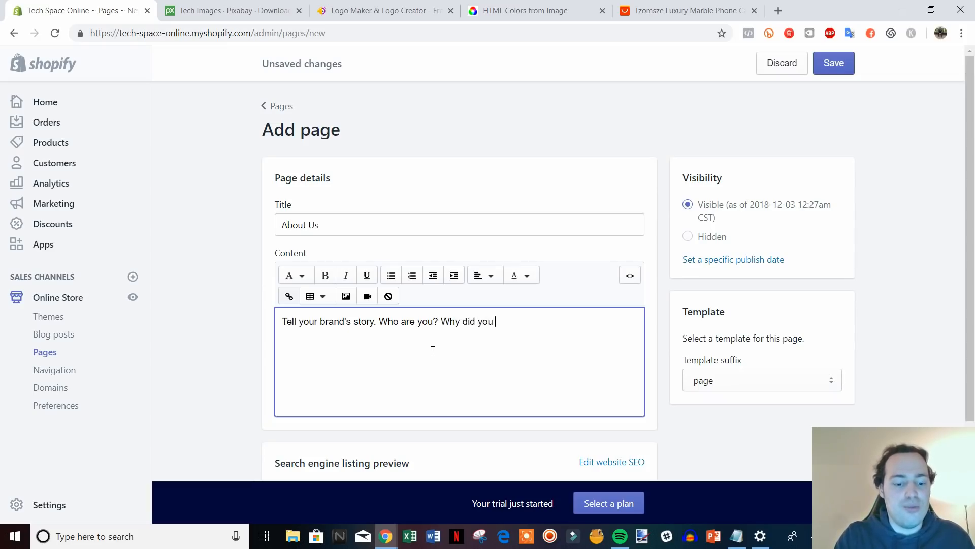
type("start the comp")
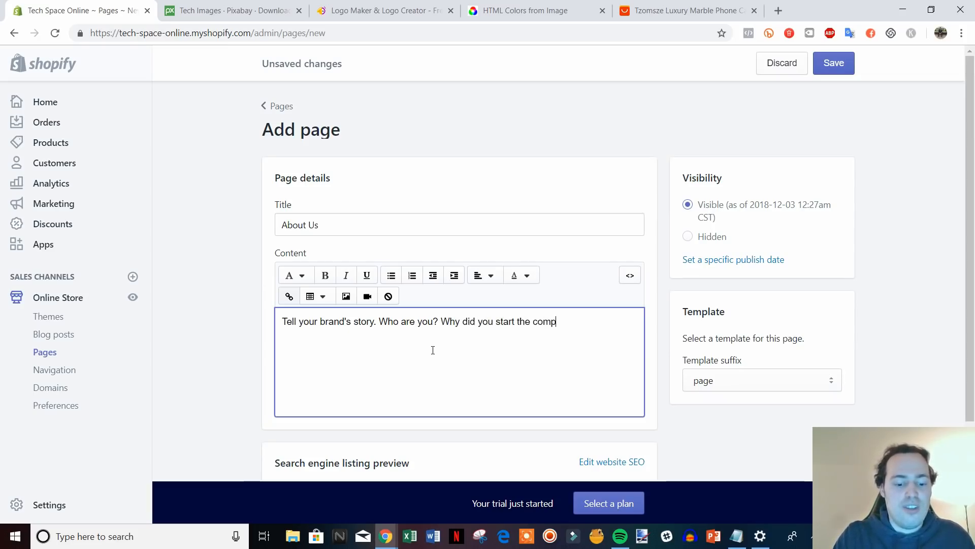
type("any? Etc.")
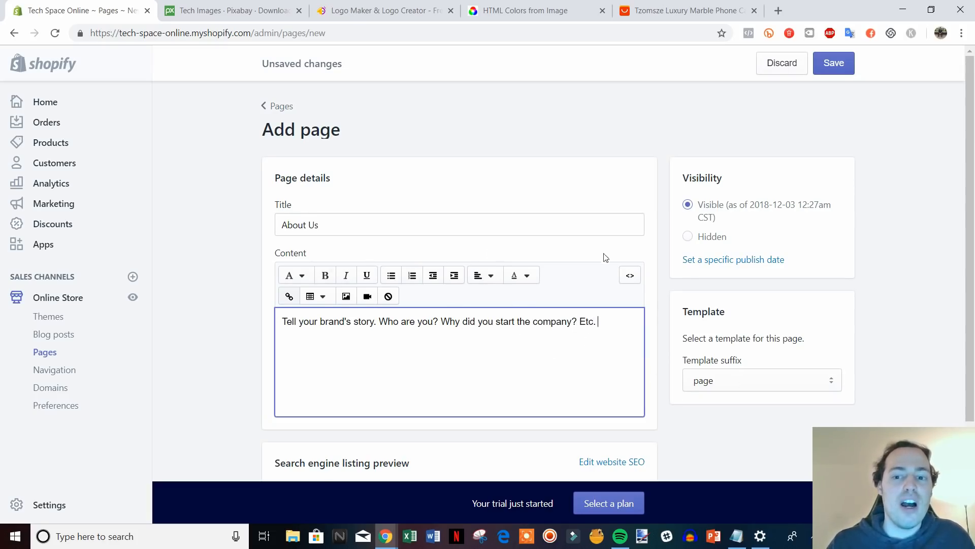
Save the About Us page and go to the Navigation menus.
scroll(766, 287, "down", 3)
scroll(762, 283, "up", 3)
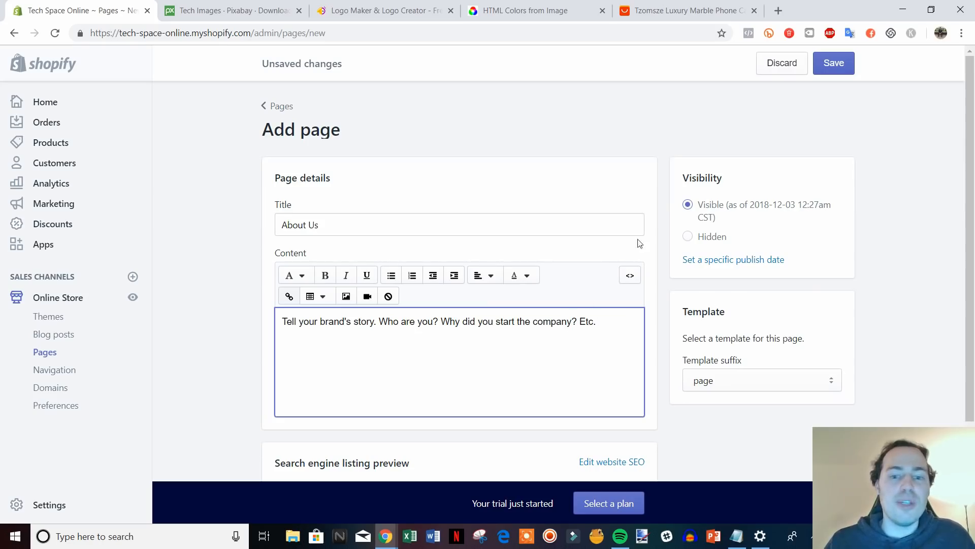
left_click_drag(311, 326, 558, 326)
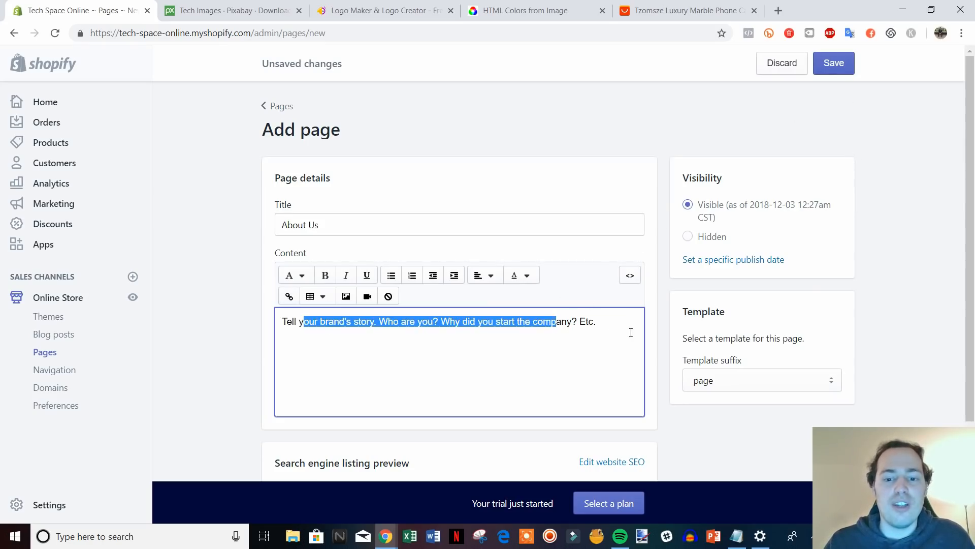
left_click(631, 332)
left_click(830, 63)
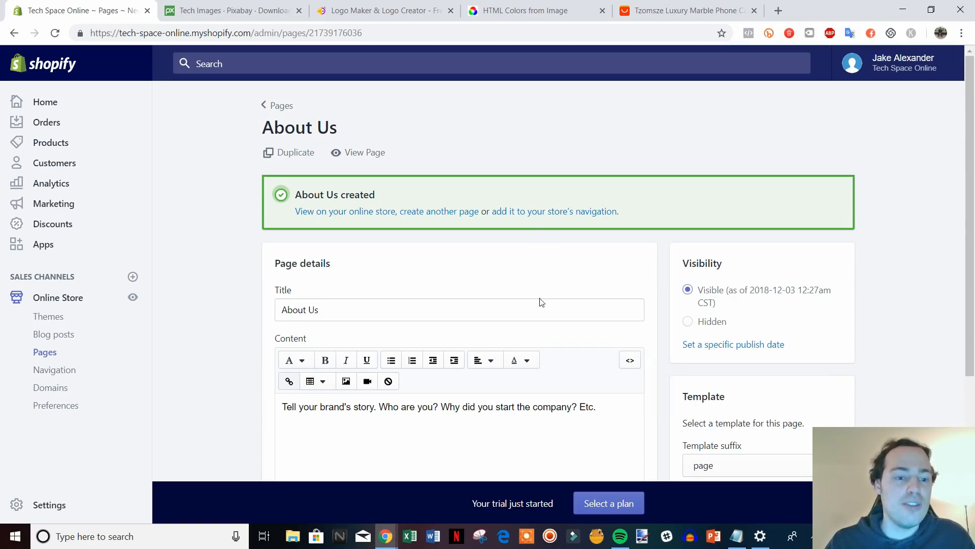
left_click(53, 370)
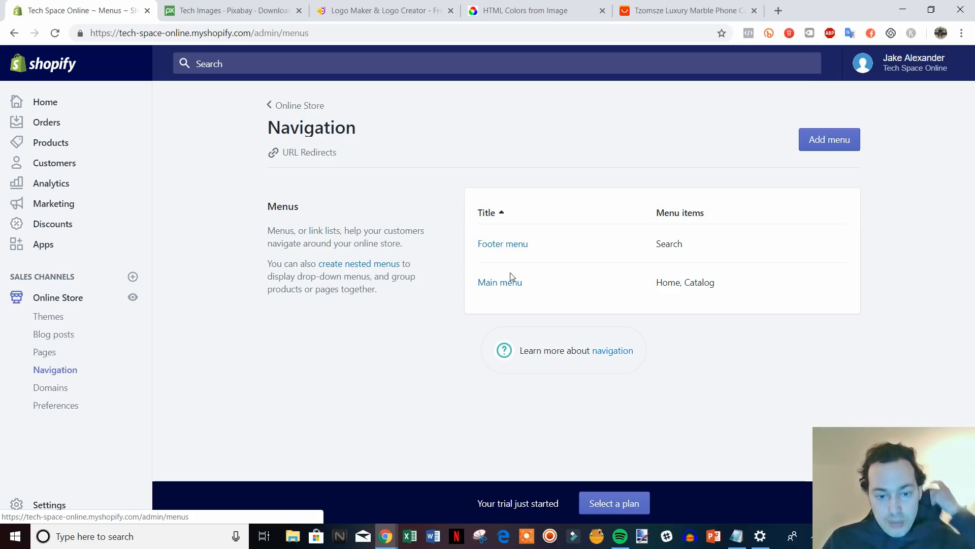
Add a Contact Us page link to the Main menu.
left_click(503, 284)
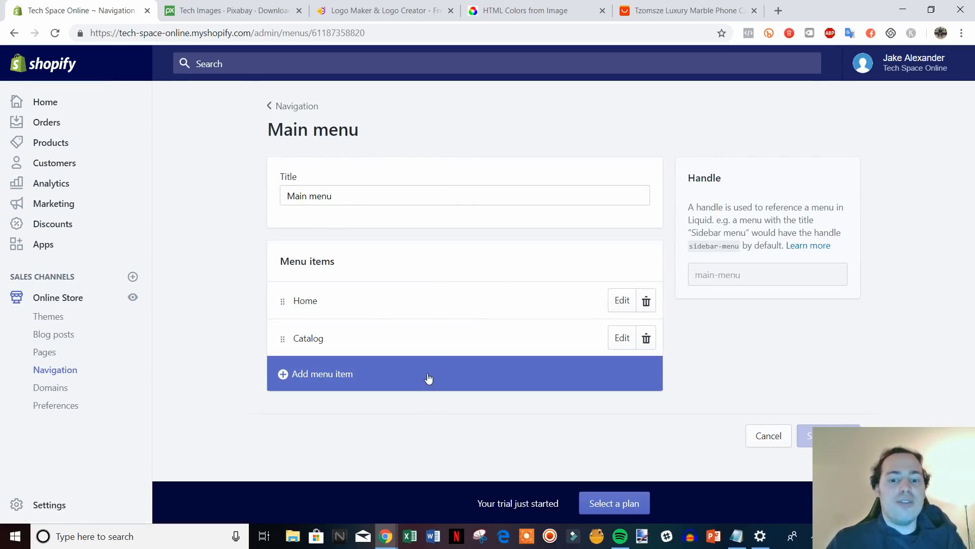
left_click(336, 384)
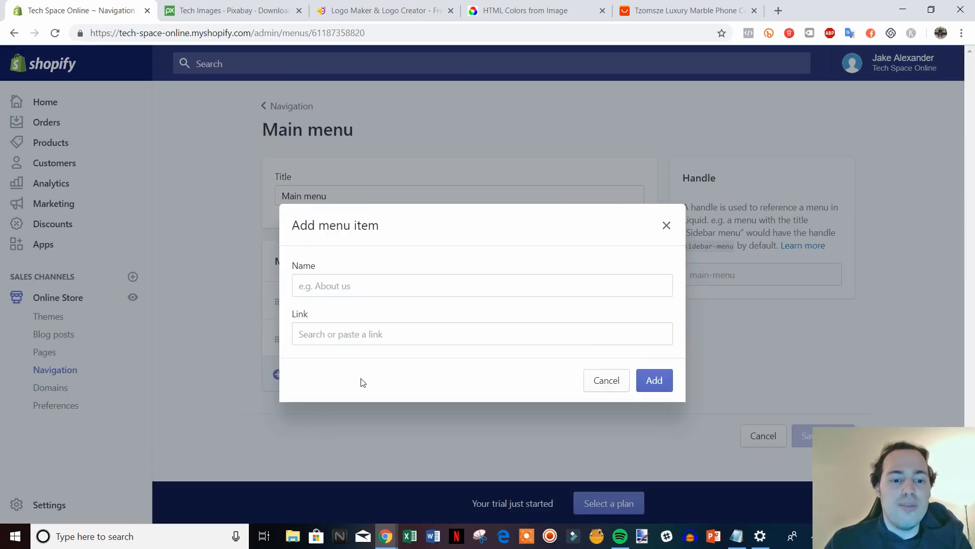
left_click(377, 336)
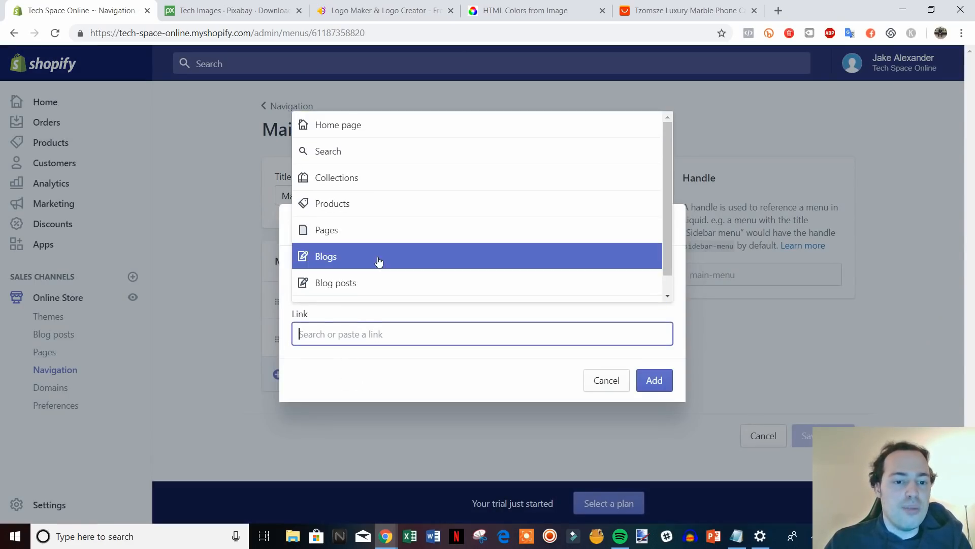
left_click(398, 234)
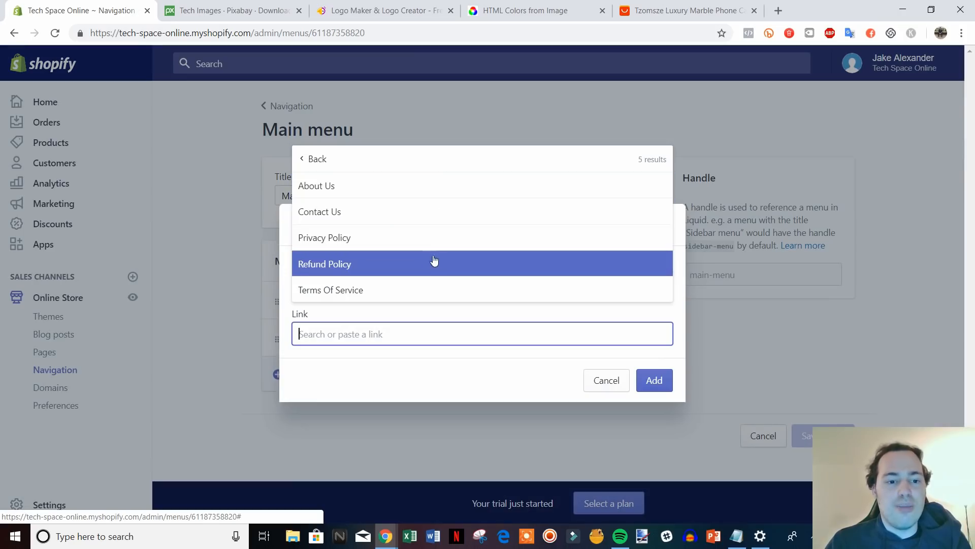
left_click(420, 216)
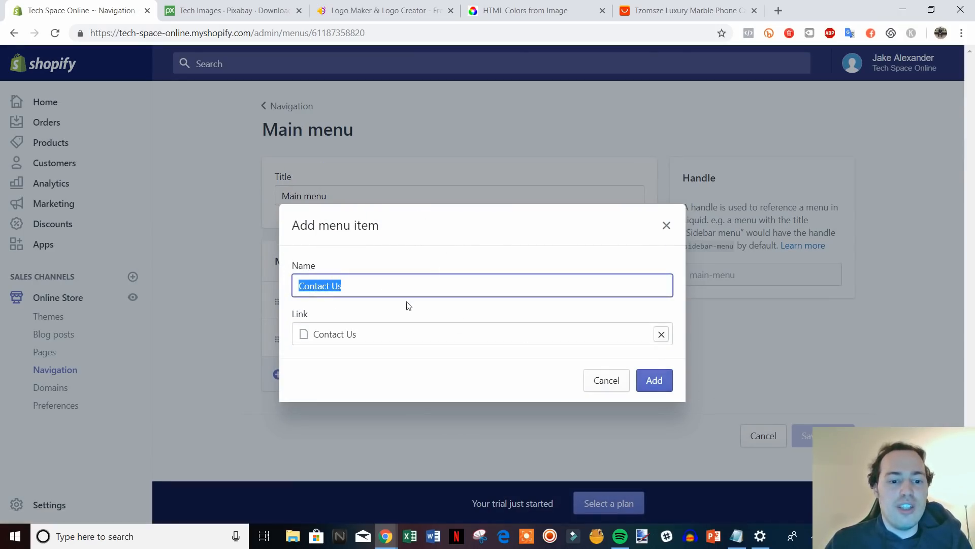
left_click(654, 380)
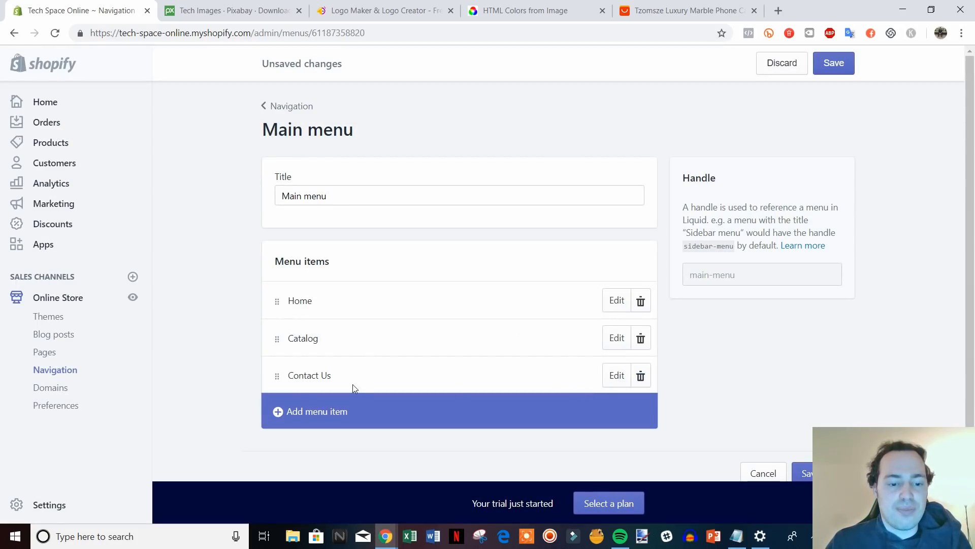
Add an About Us page link to the Main menu and save the menu.
left_click(340, 412)
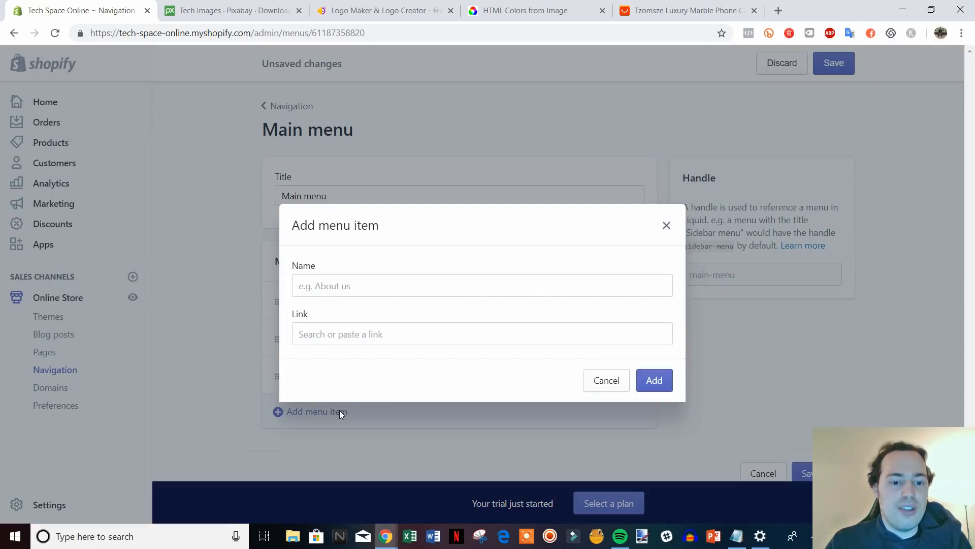
left_click(391, 328)
left_click(391, 211)
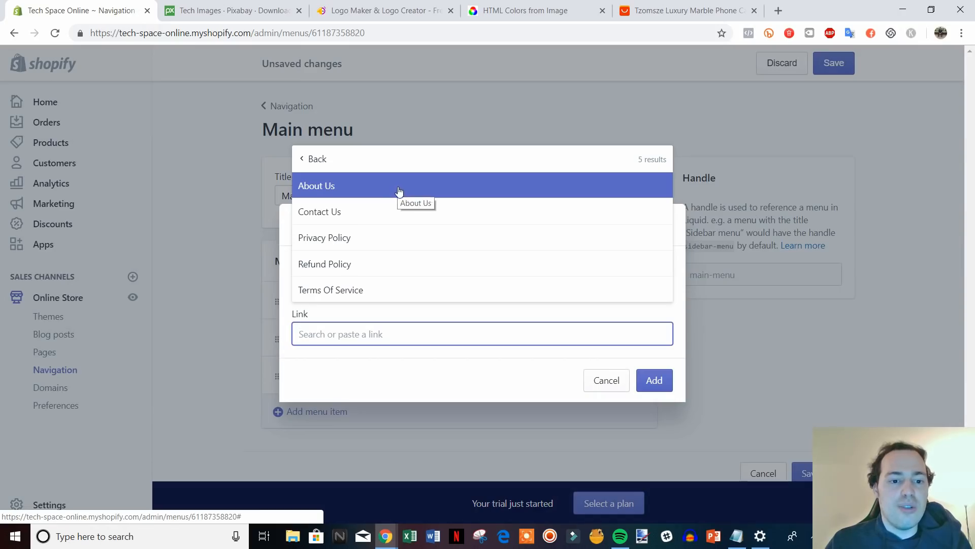
left_click(405, 190)
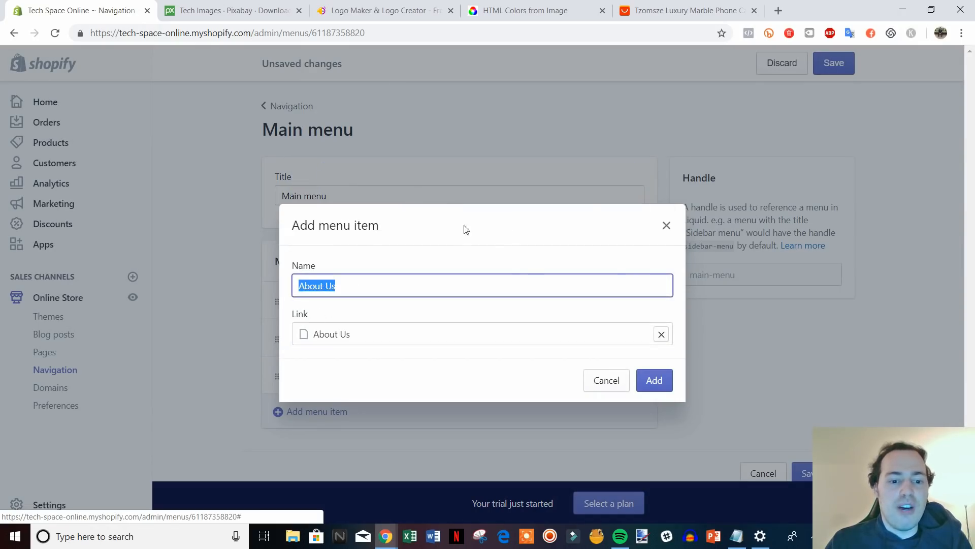
left_click(653, 381)
scroll(711, 375, "down", 1)
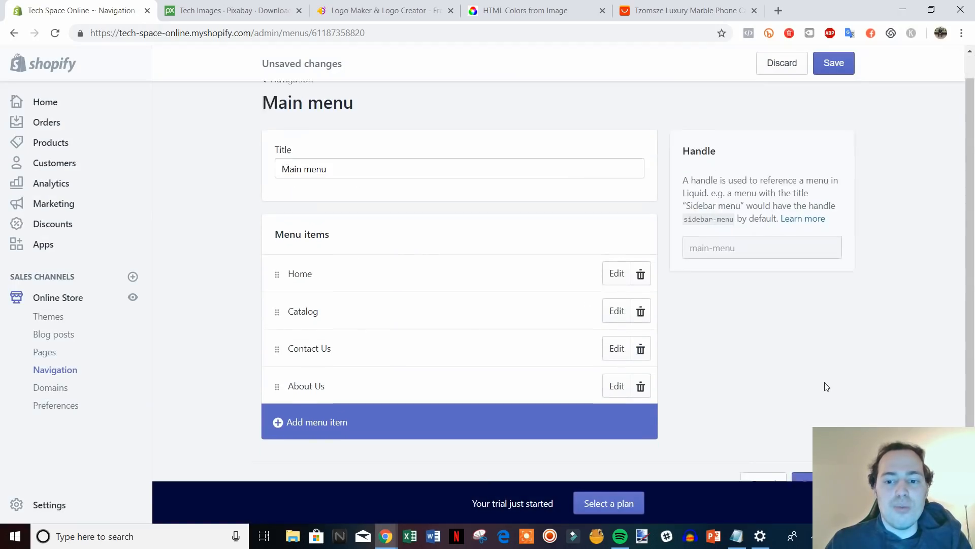
scroll(825, 386, "up", 1)
left_click(841, 68)
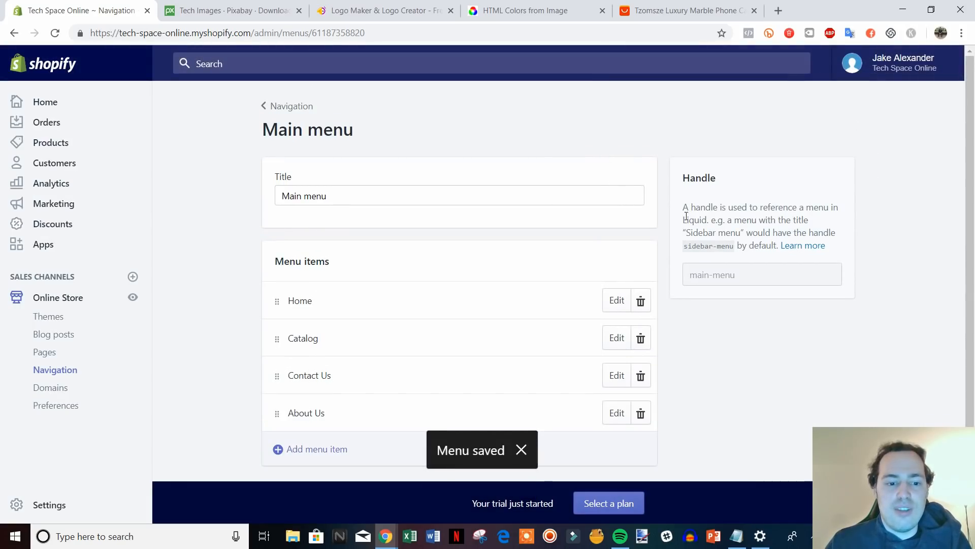
left_click(289, 111)
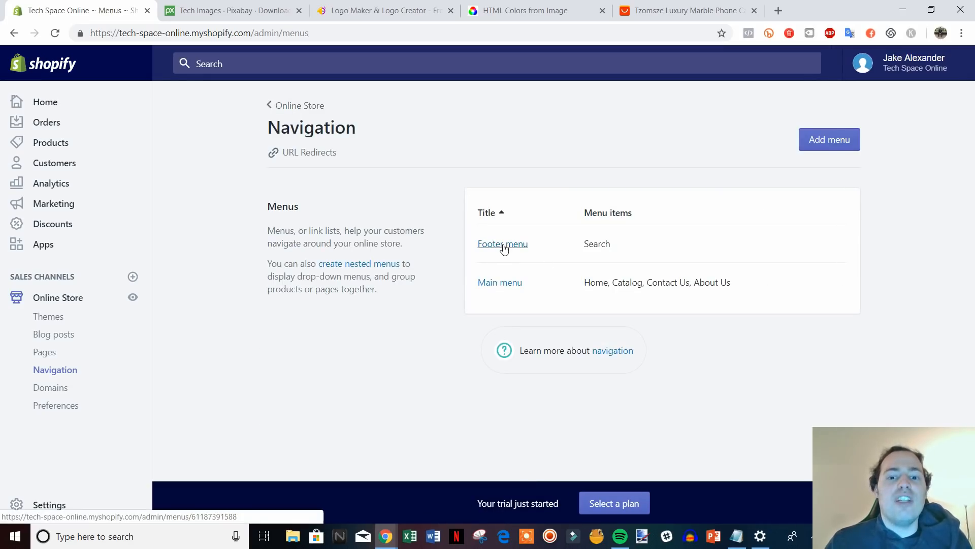
Add Privacy Policy and Refund Policy page links to the Footer menu.
left_click(502, 245)
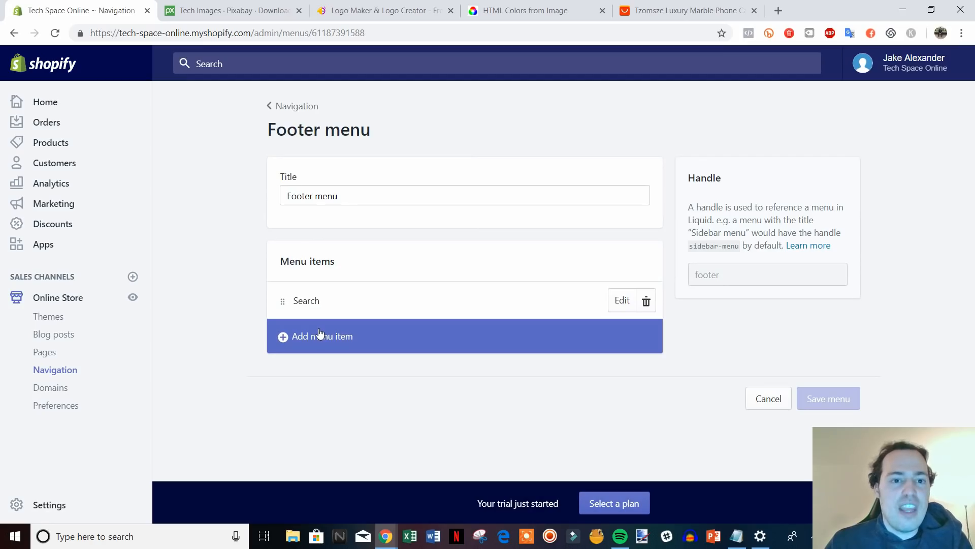
left_click(319, 333)
left_click(328, 332)
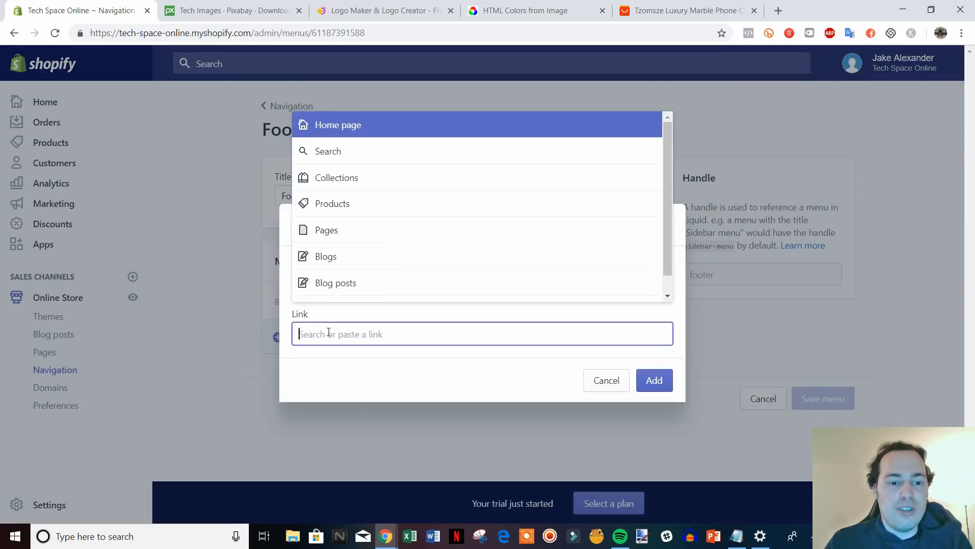
left_click(364, 232)
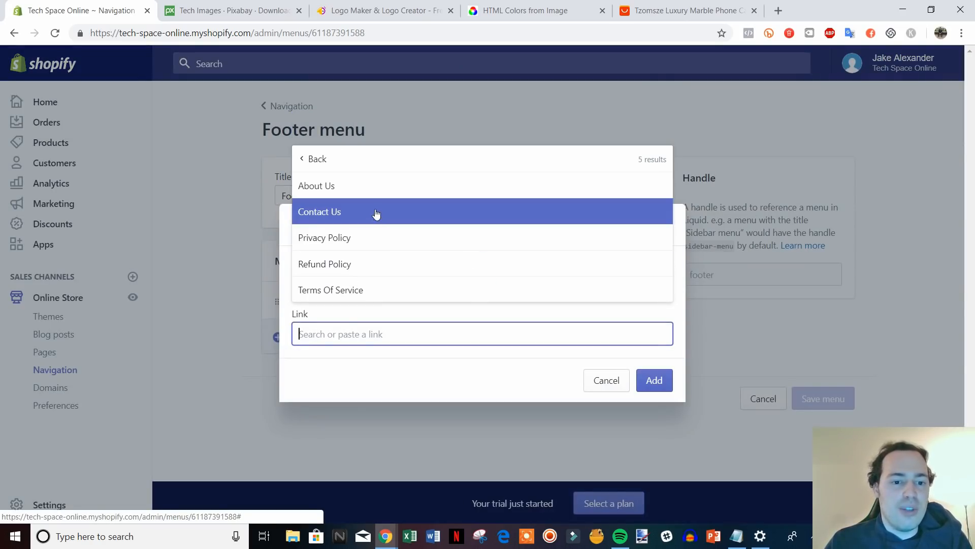
left_click(344, 237)
left_click(654, 381)
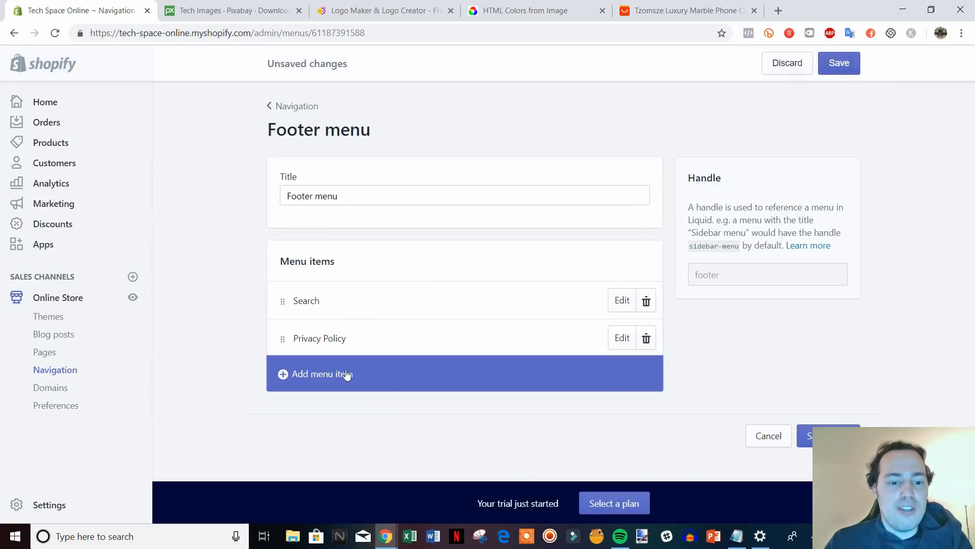
left_click(343, 374)
left_click(366, 335)
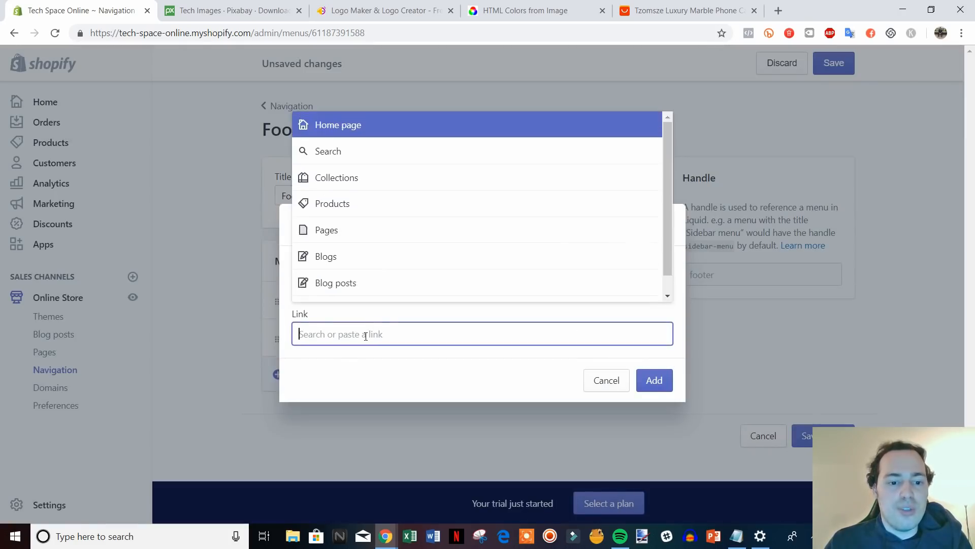
left_click(373, 228)
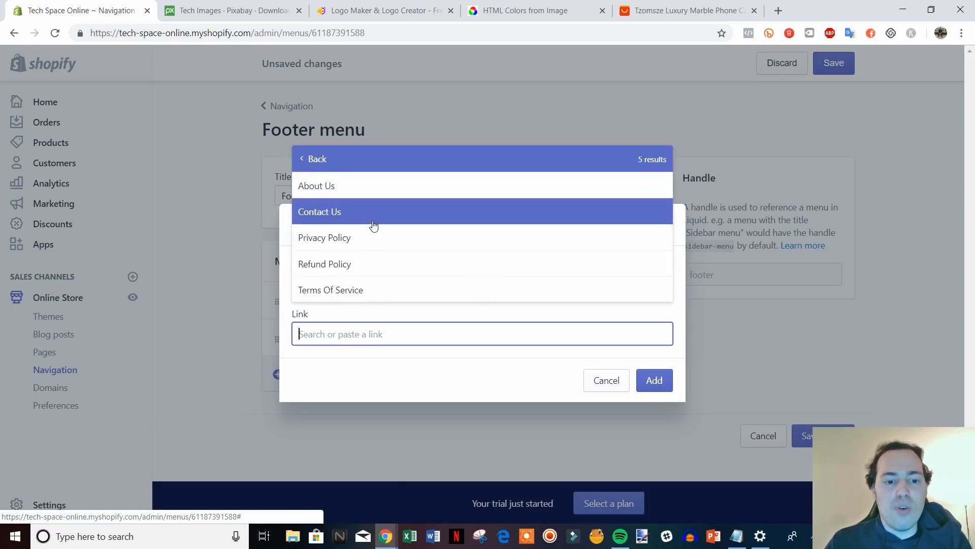
left_click(392, 264)
left_click(654, 381)
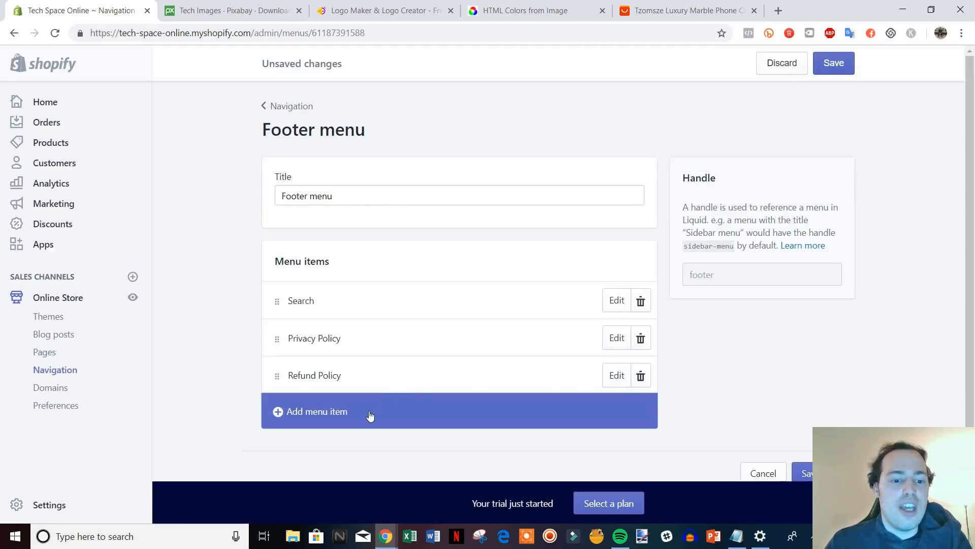
Add a Terms Of Service page link to the Footer menu and save the menu.
left_click(371, 414)
left_click(369, 337)
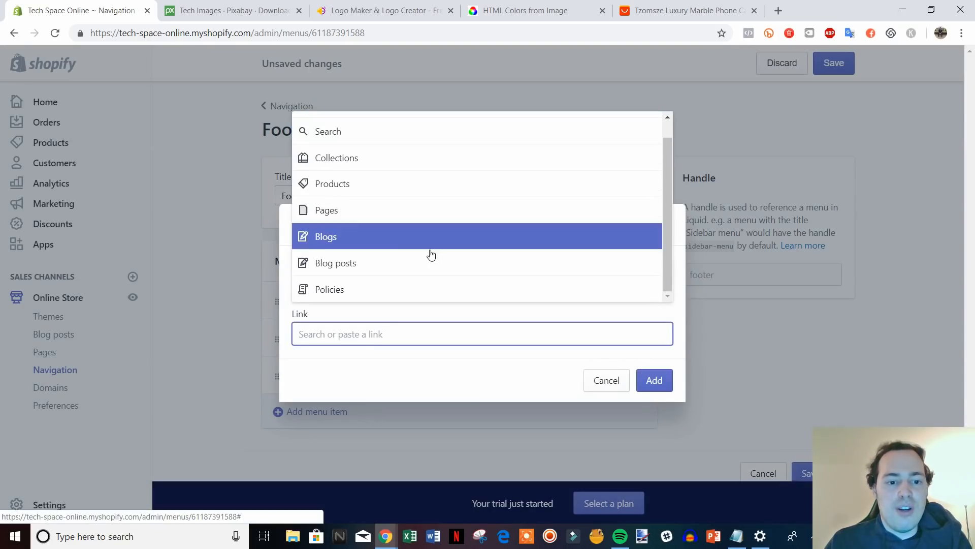
left_click(361, 231)
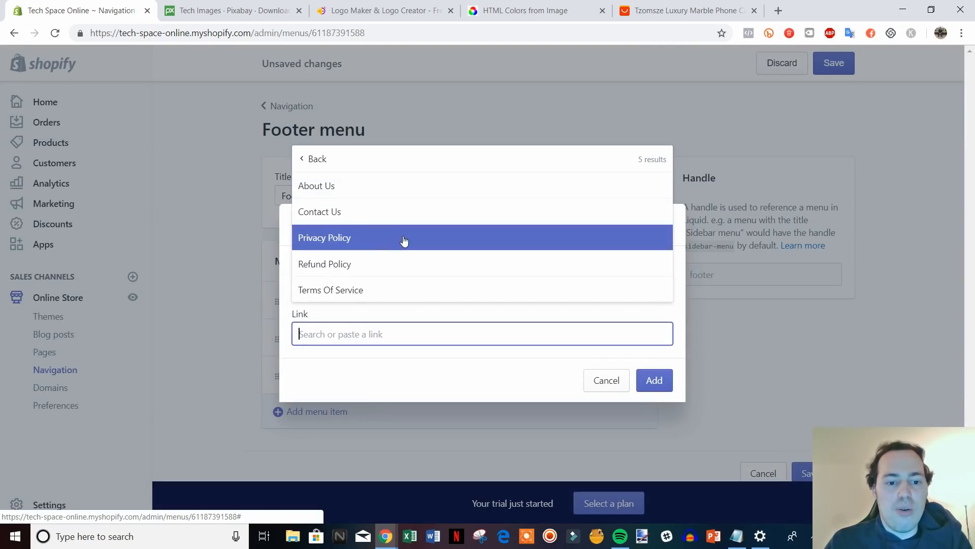
left_click(364, 288)
left_click(655, 382)
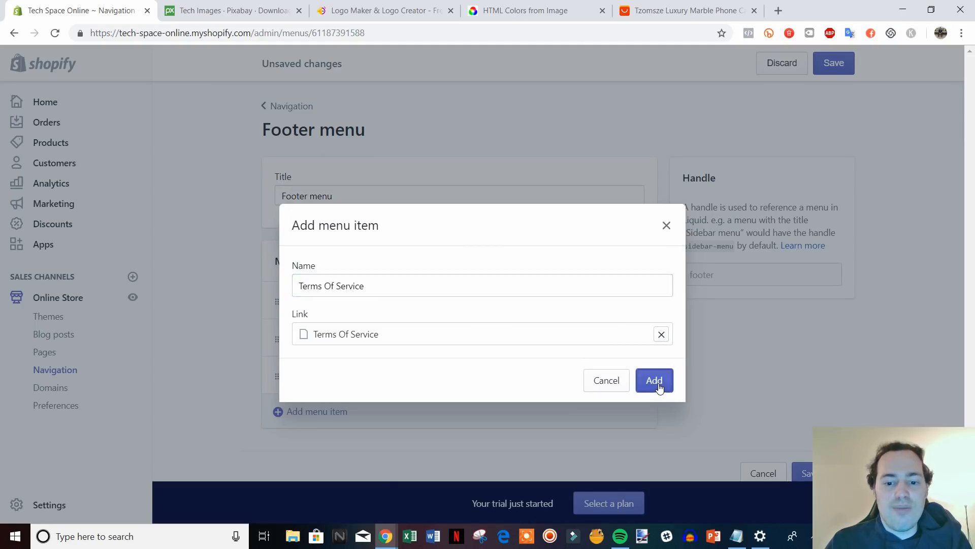
scroll(768, 394, "down", 1)
left_click(803, 447)
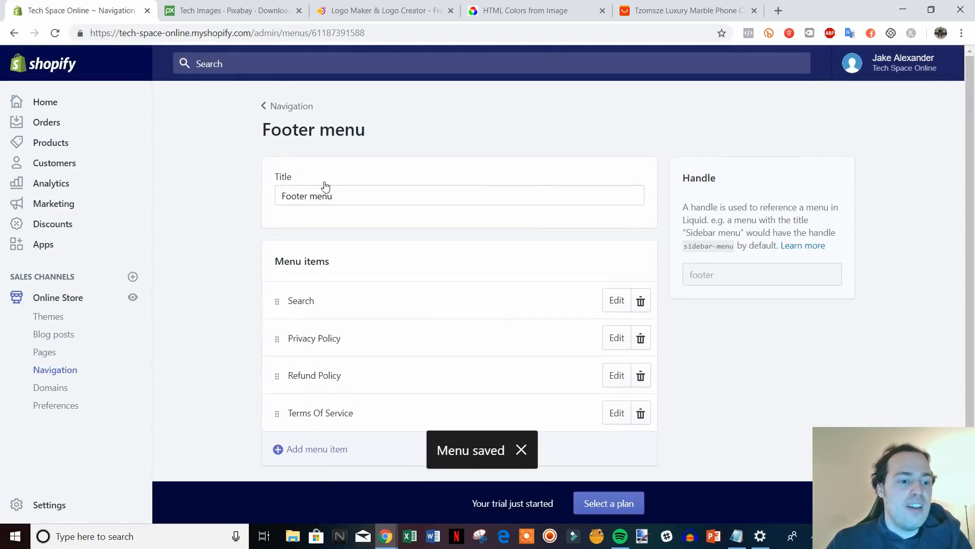
left_click(133, 299)
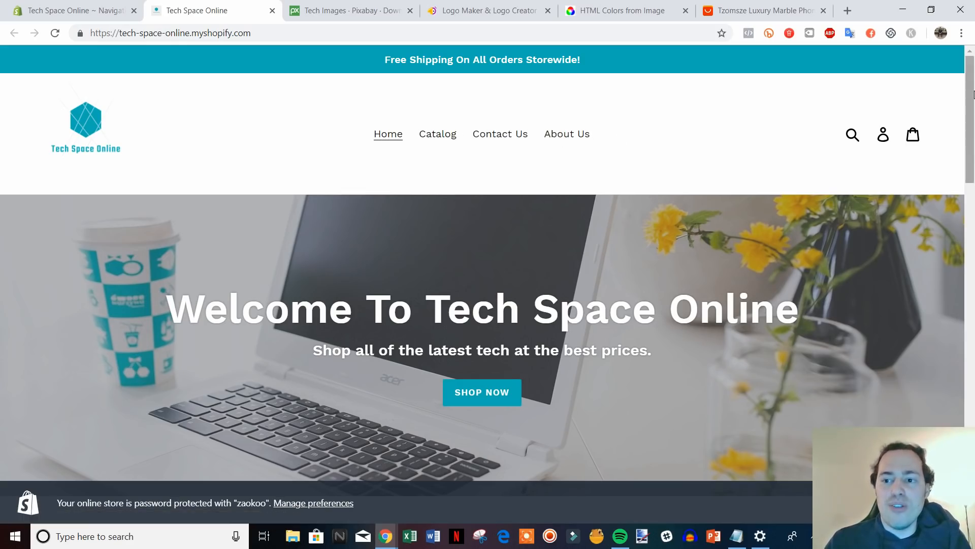
left_click_drag(970, 100, 971, 413)
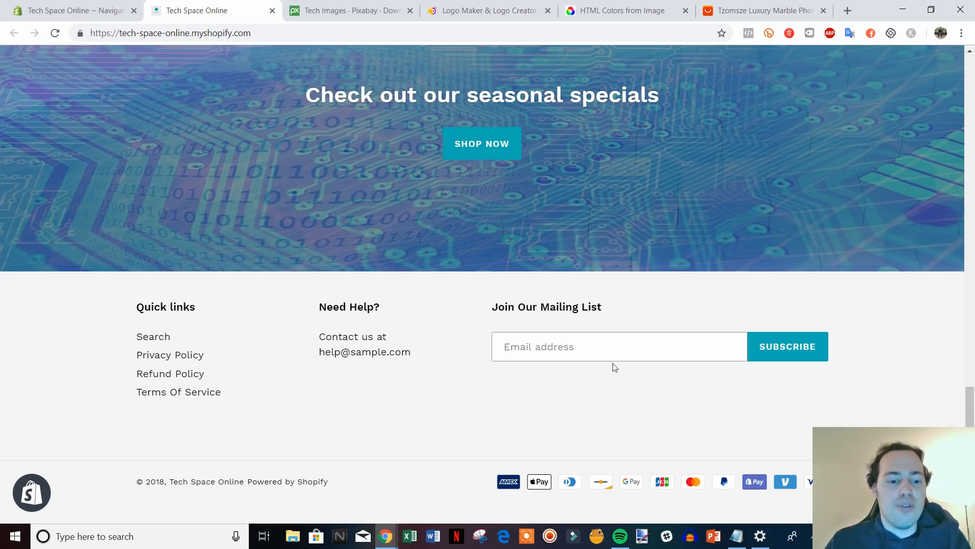
left_click_drag(970, 411, 973, 136)
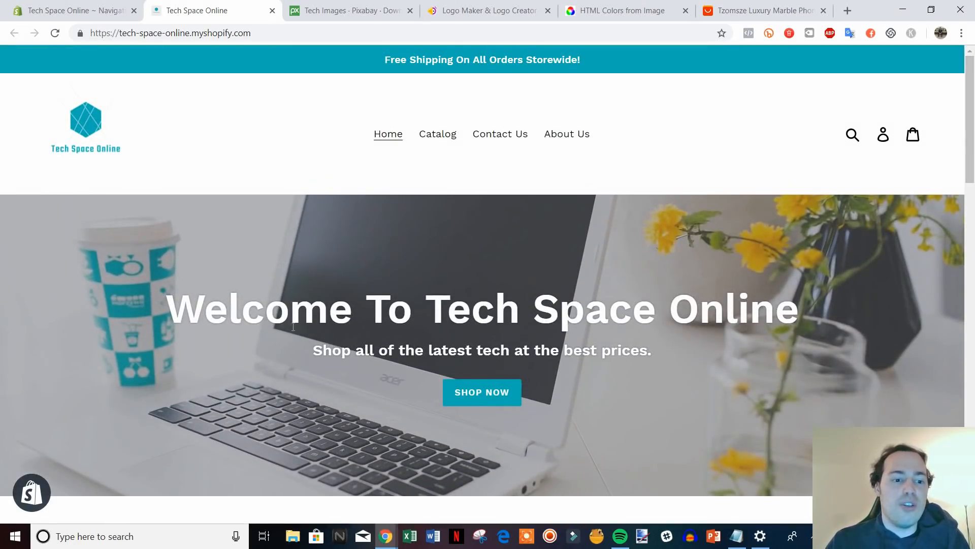
left_click(273, 11)
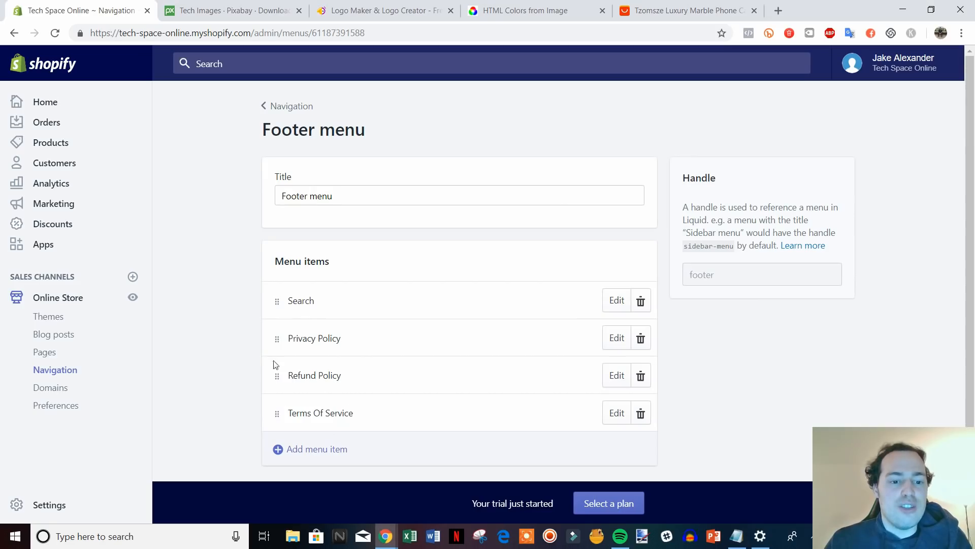
Try nesting Contact Us under Catalog in the Main menu, discard it, and go to Preferences.
left_click(288, 107)
left_click(482, 282)
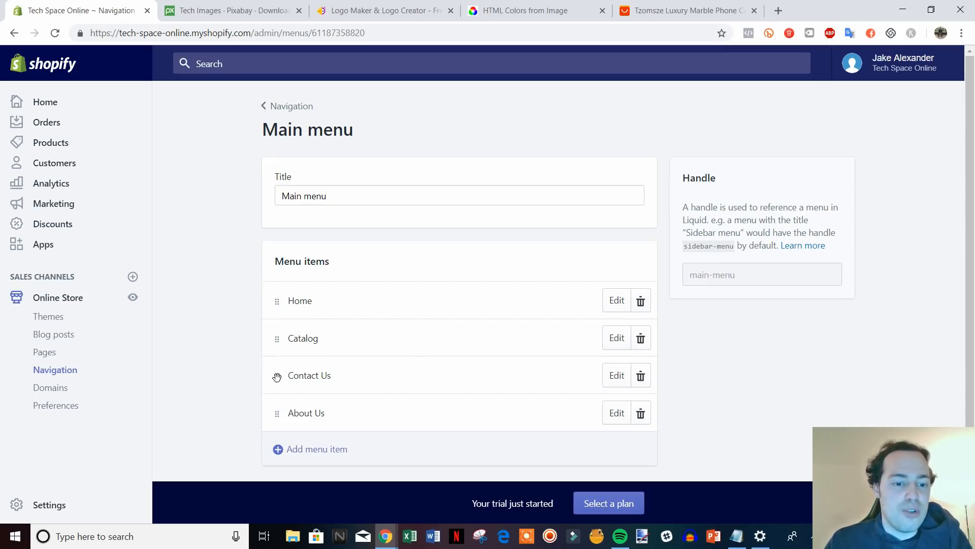
left_click_drag(277, 377, 317, 371)
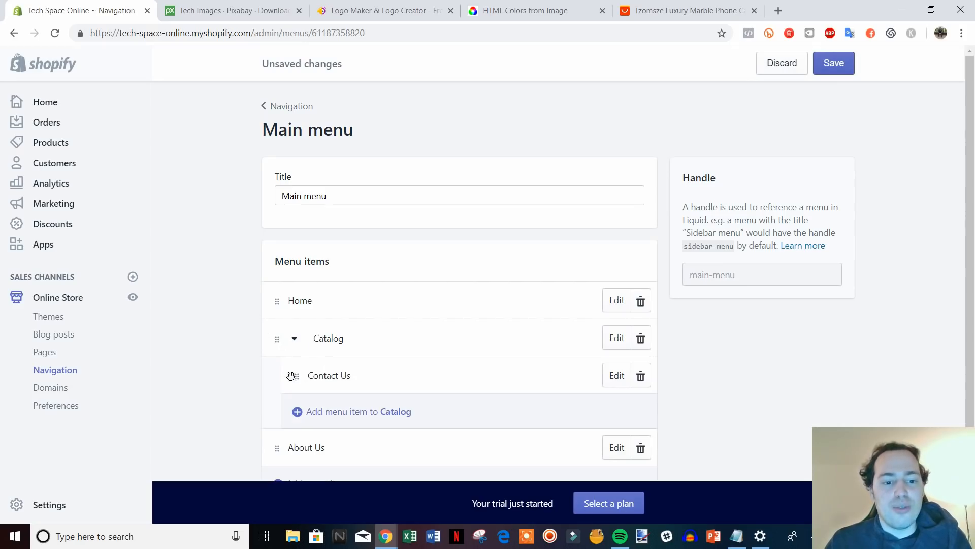
left_click_drag(298, 377, 254, 394)
left_click(781, 64)
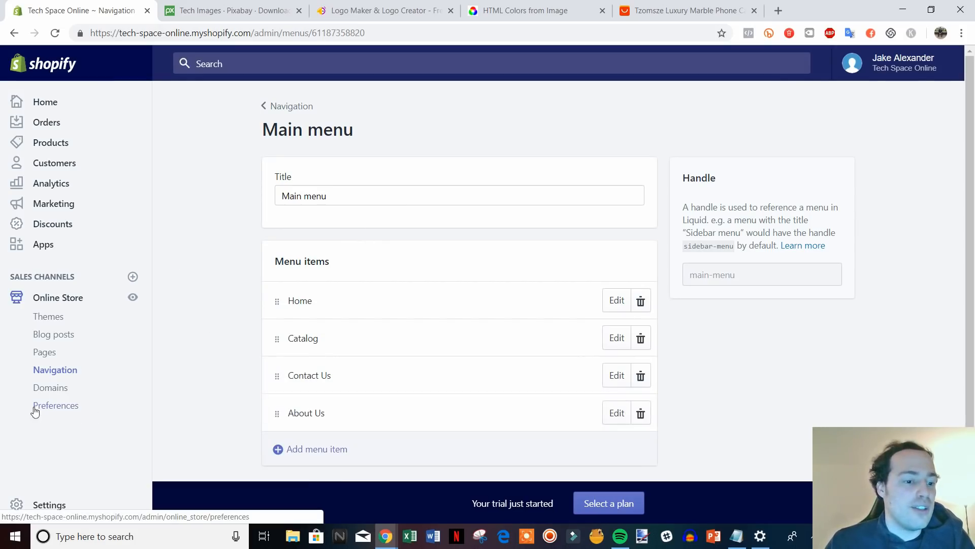
left_click(64, 409)
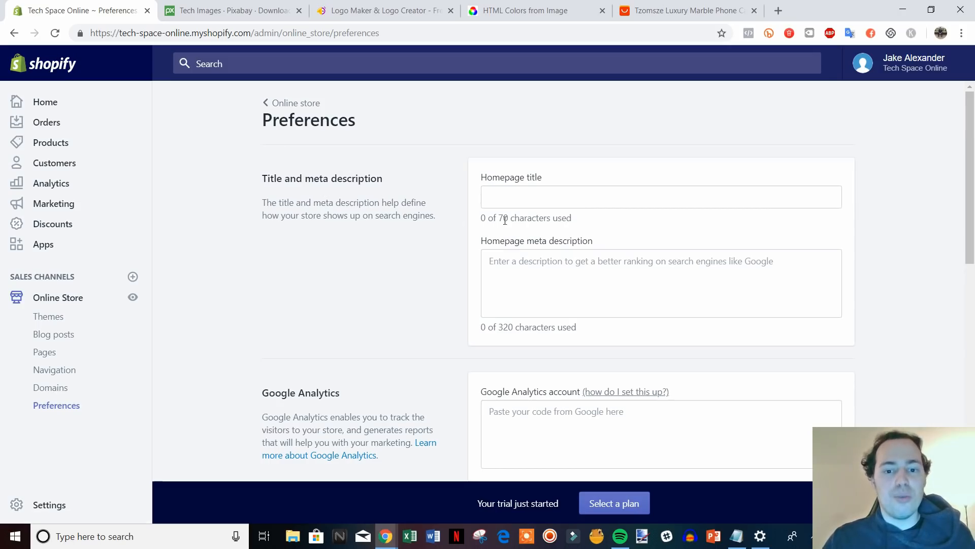
Search Google for 'amazon' in a new browser tab.
key("ctrl+t")
type("g")
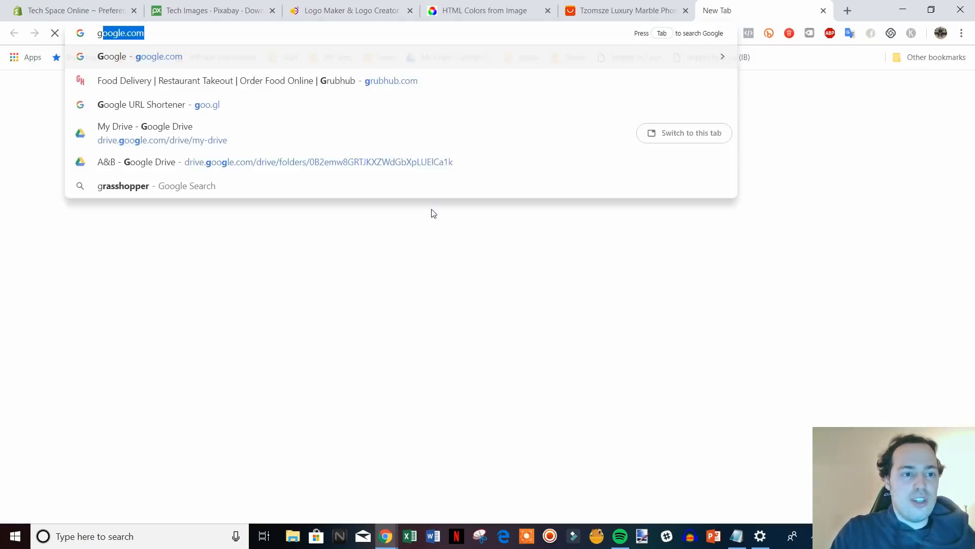
key("Return")
type("amazon")
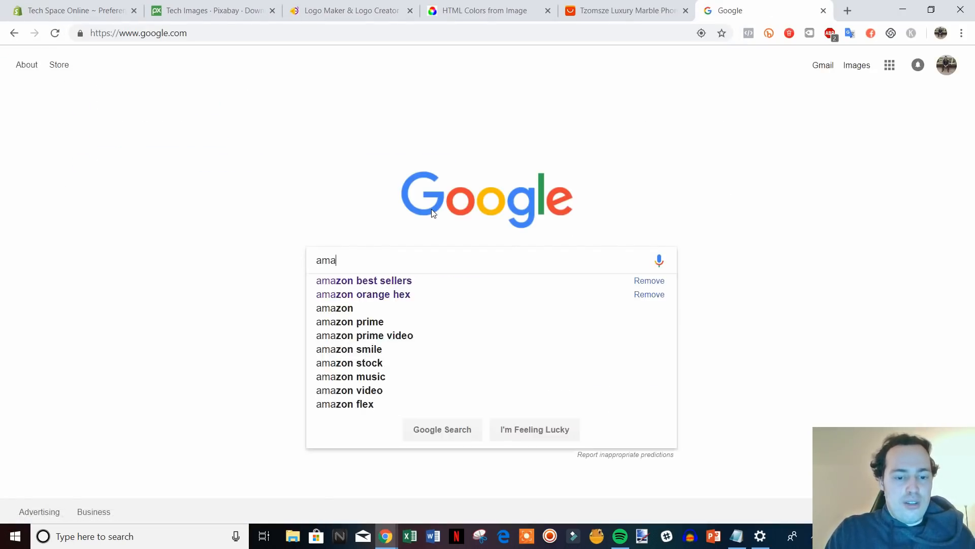
key("Return")
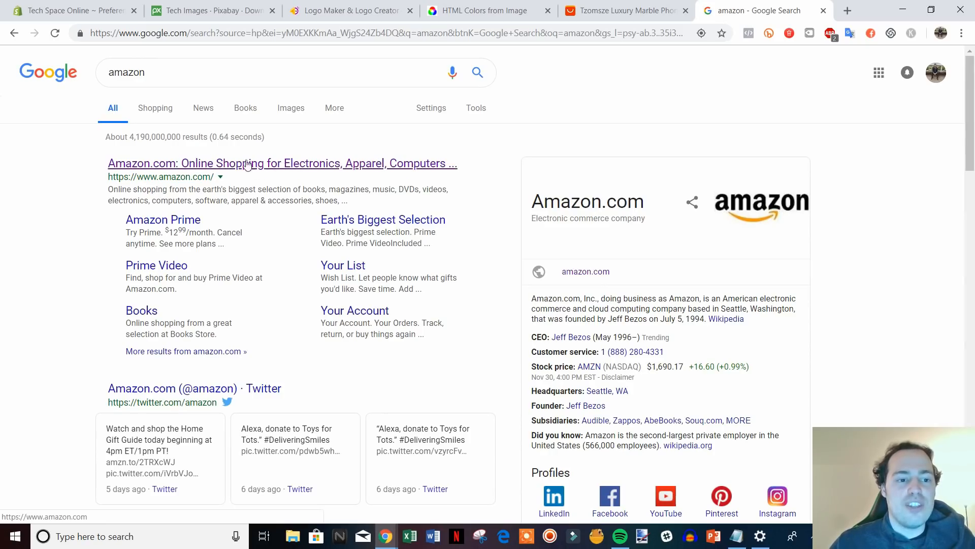
Highlight amazon's result description as an example, then return to Shopify's homepage title field.
left_click_drag(108, 189, 357, 203)
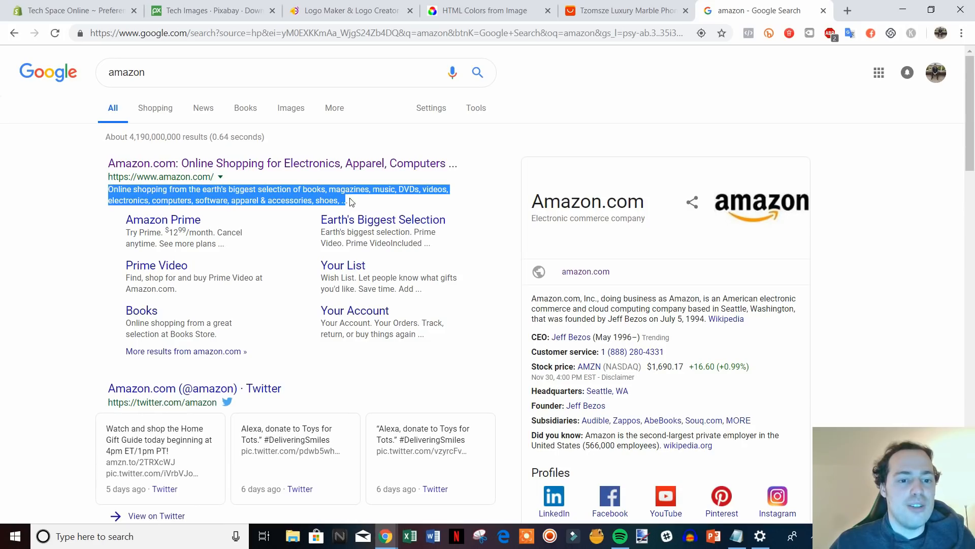
left_click(93, 216)
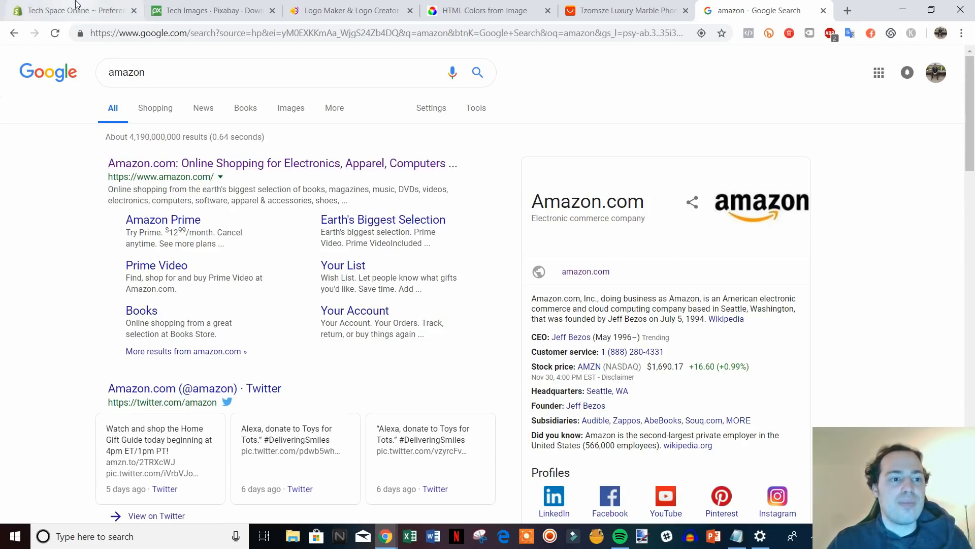
left_click(76, 10)
left_click(572, 203)
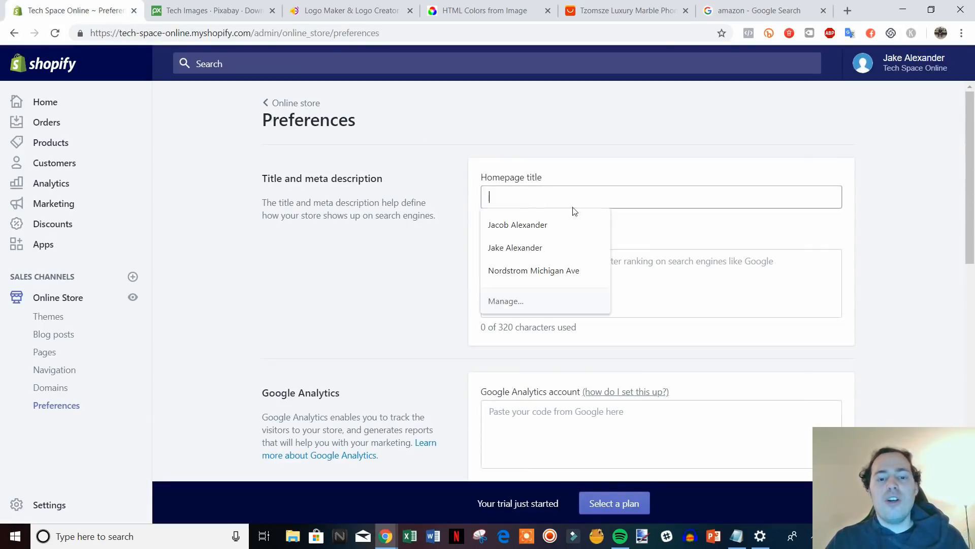
Enter 'Tech Space Online - All Of The Hottest Gadgets' as the homepage title.
left_click(647, 295)
left_click(636, 203)
type("Te")
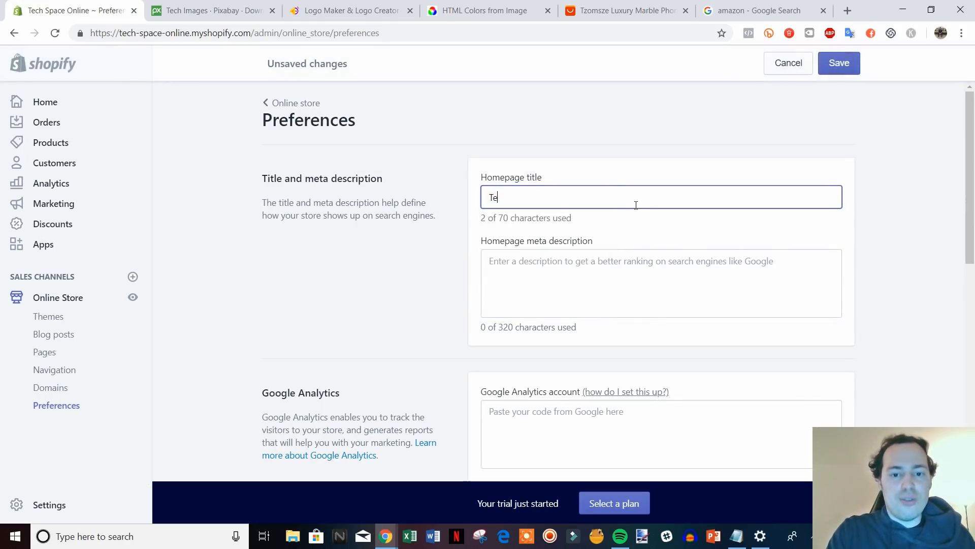
type("ch Space ")
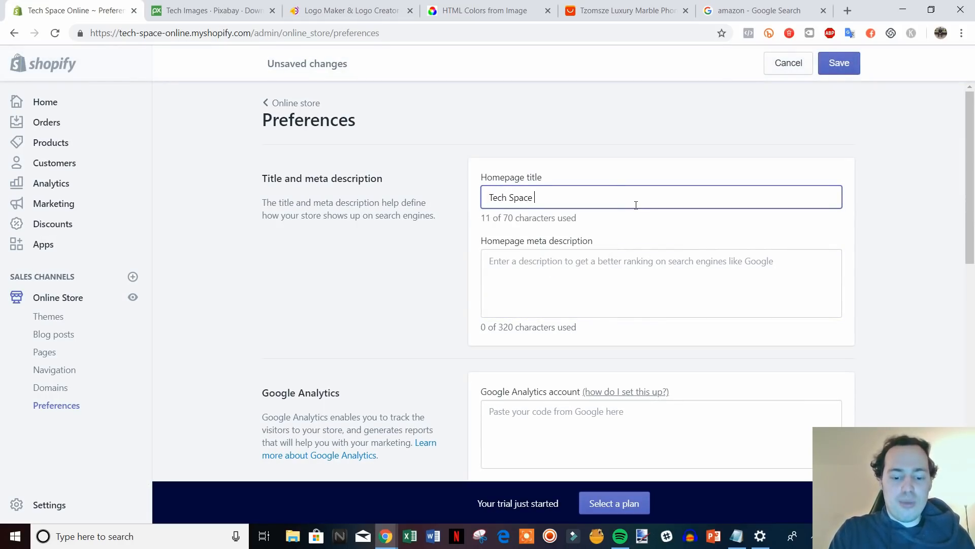
type("Online - ")
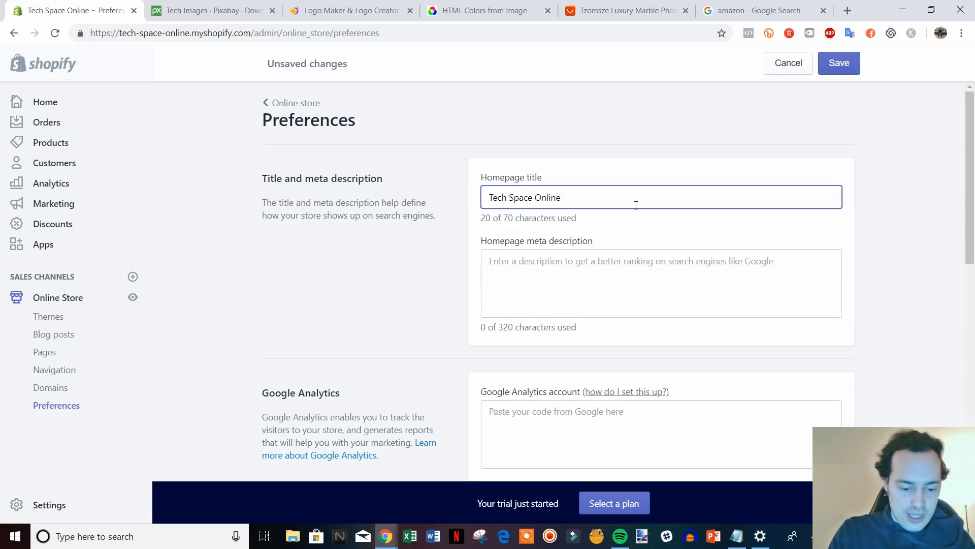
type("All O")
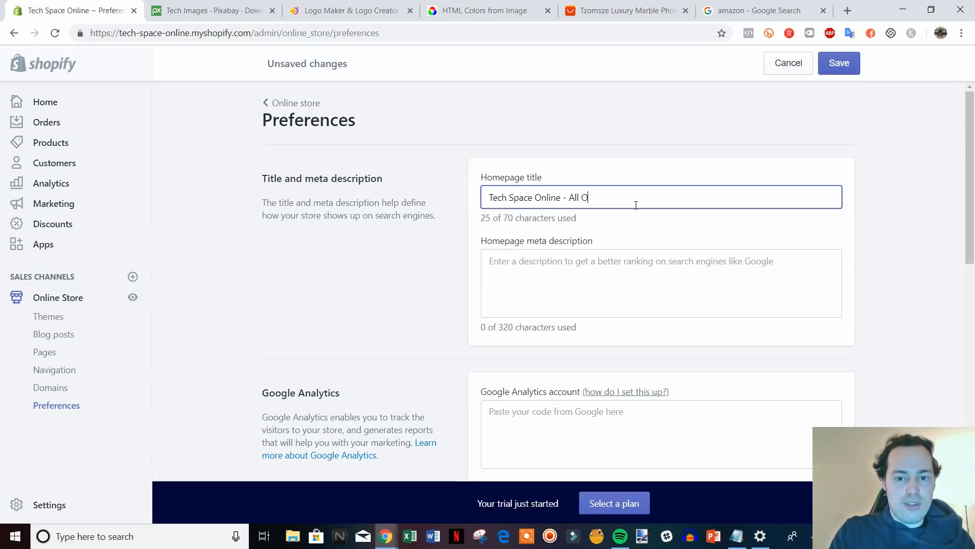
type("f The Hottest Gadgets")
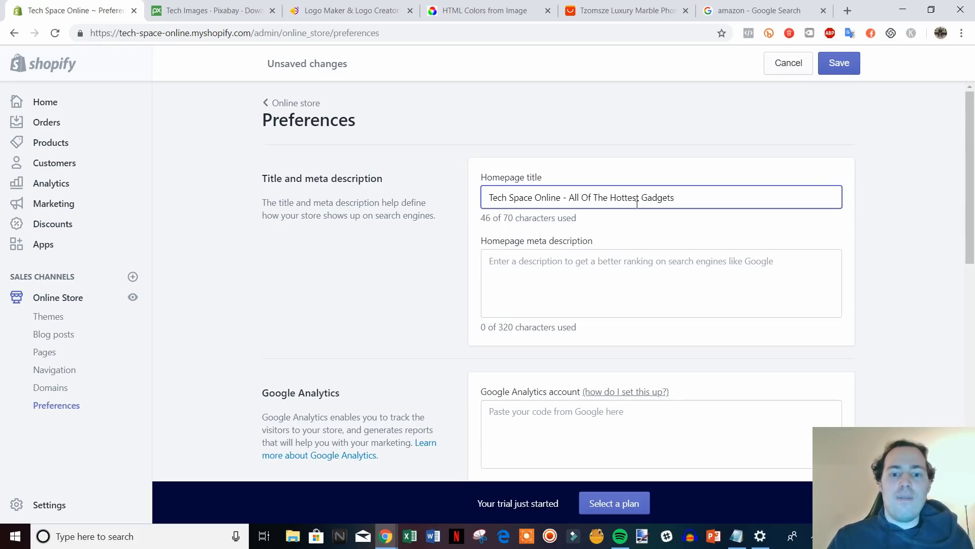
left_click(666, 282)
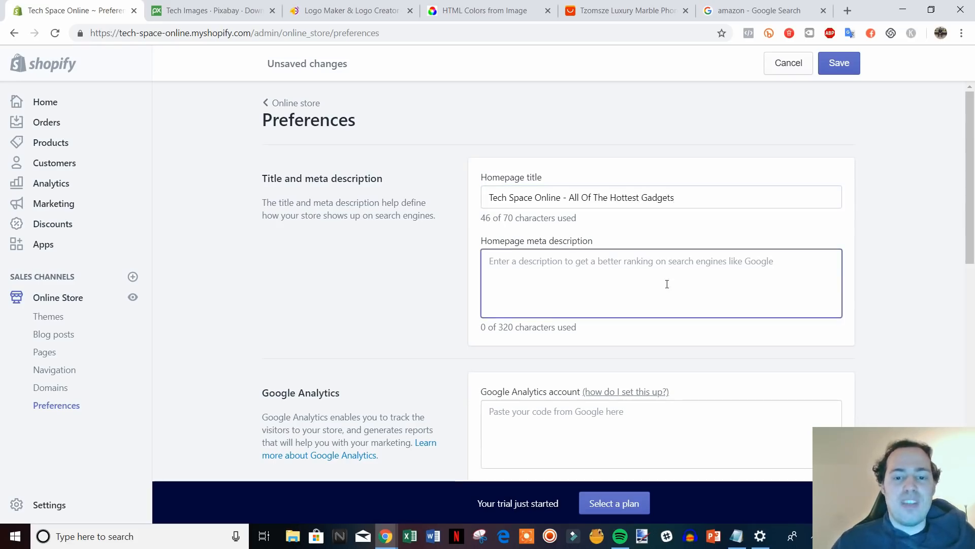
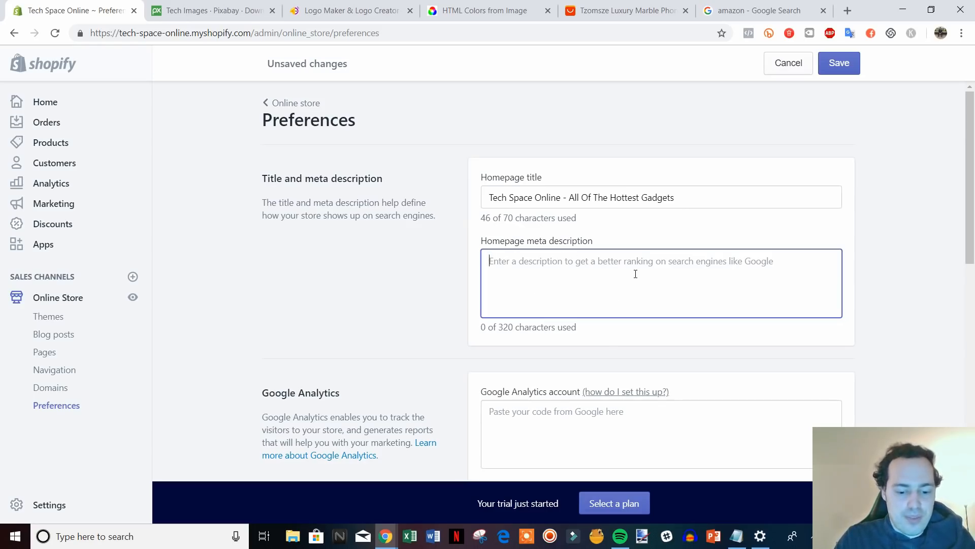
Enter the homepage meta description about an electronics retailer offering deals on the most in-demand tech products.
type("We")
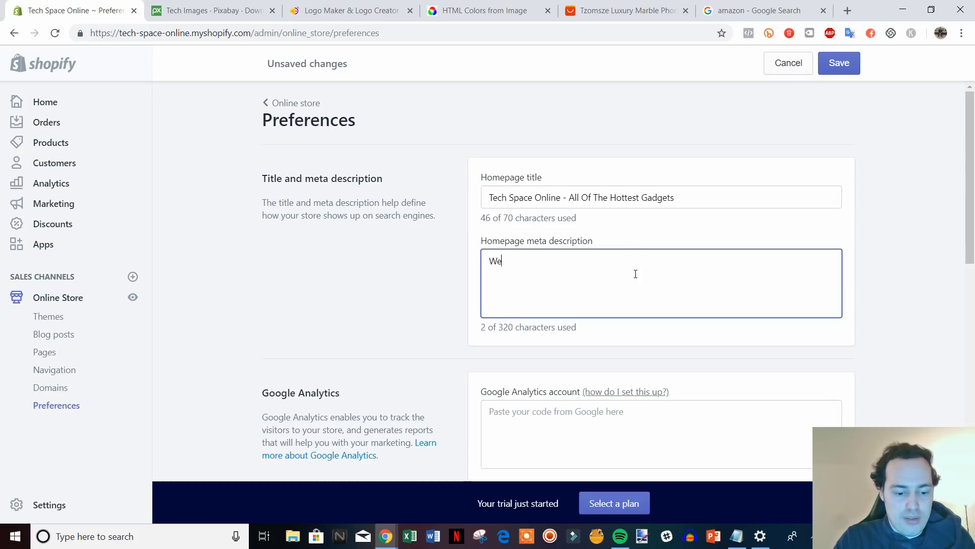
type(" are an electron")
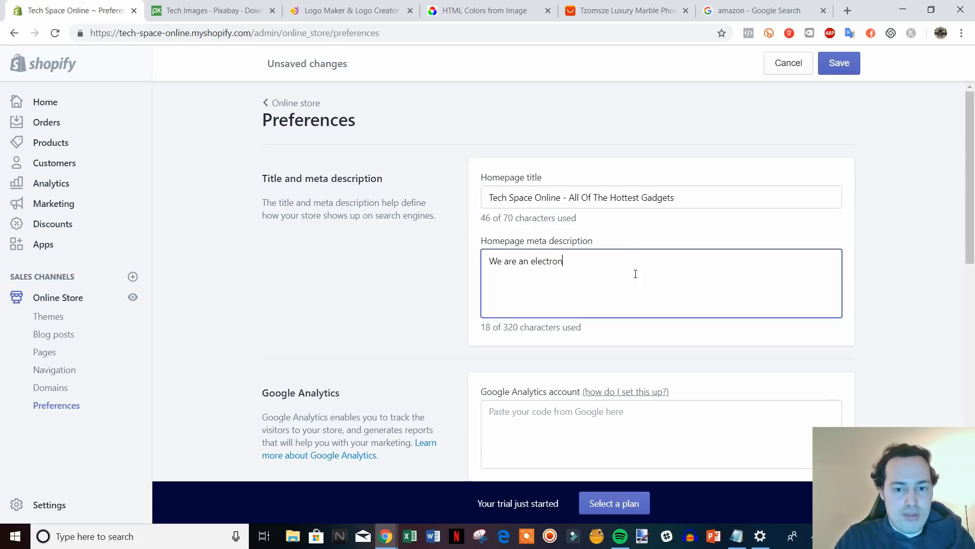
type("ics retailer t")
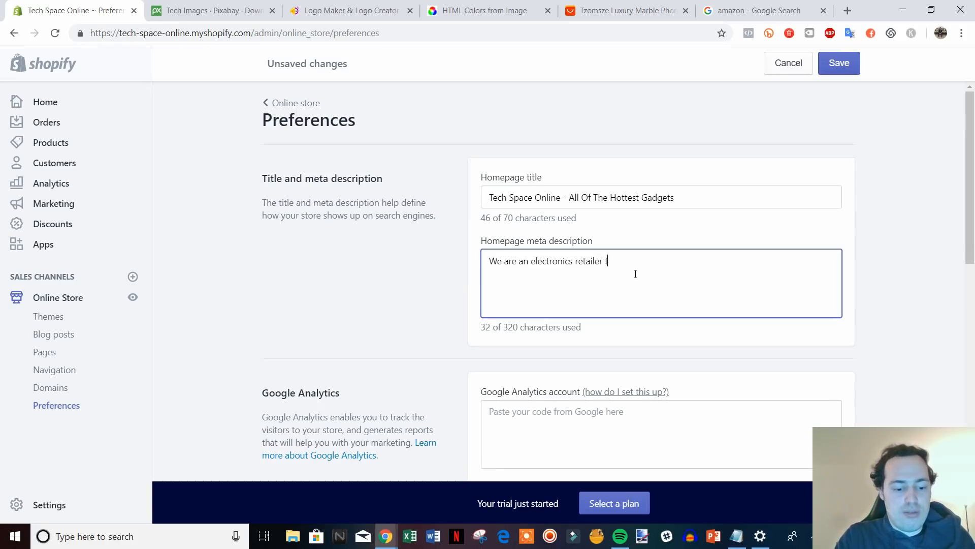
type("hat sff")
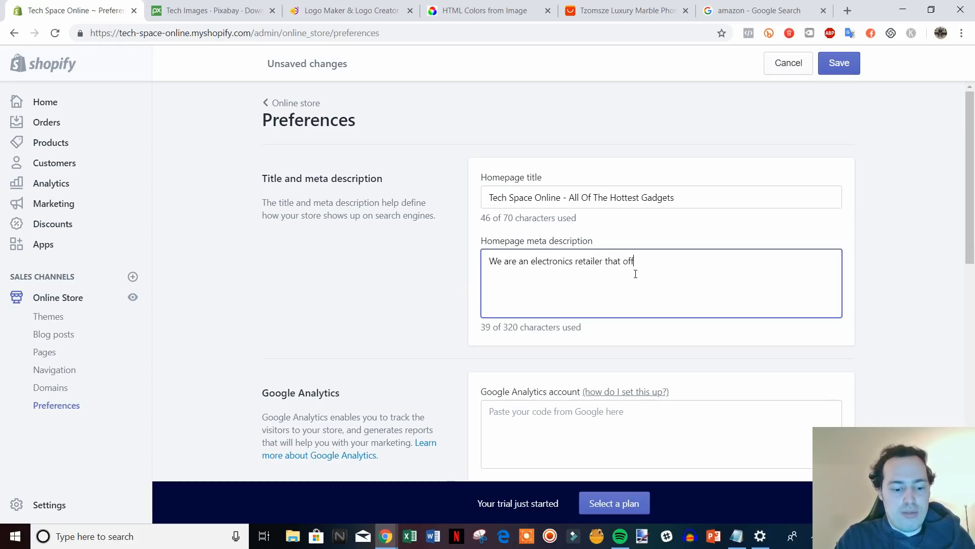
type("ers deals on a")
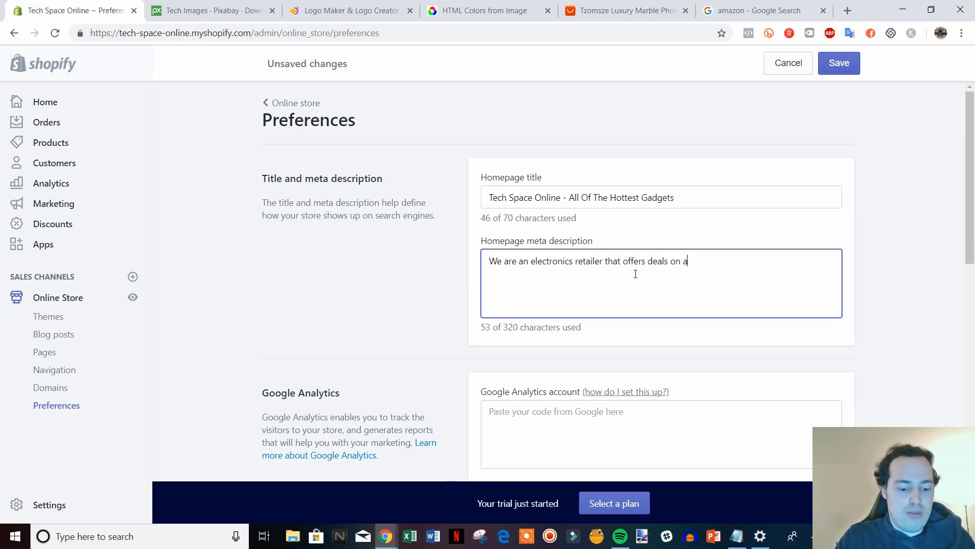
type("l lot")
key("BackSpace")
key("BackSpace")
key("BackSpace")
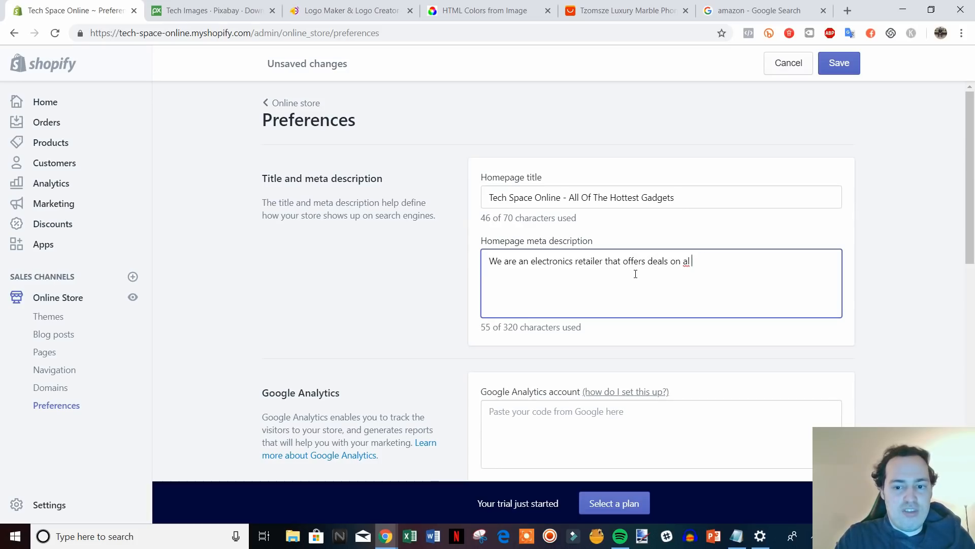
type("the most")
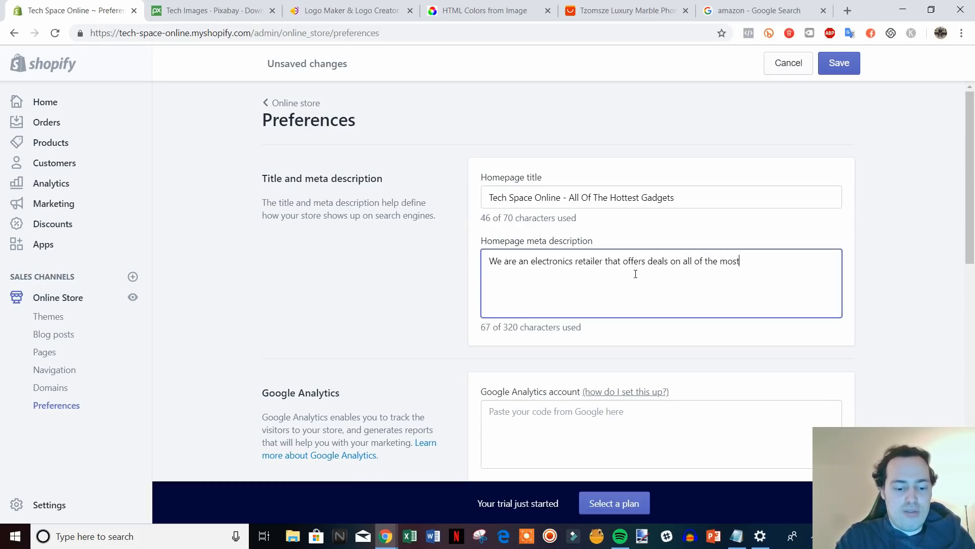
type(" in demand")
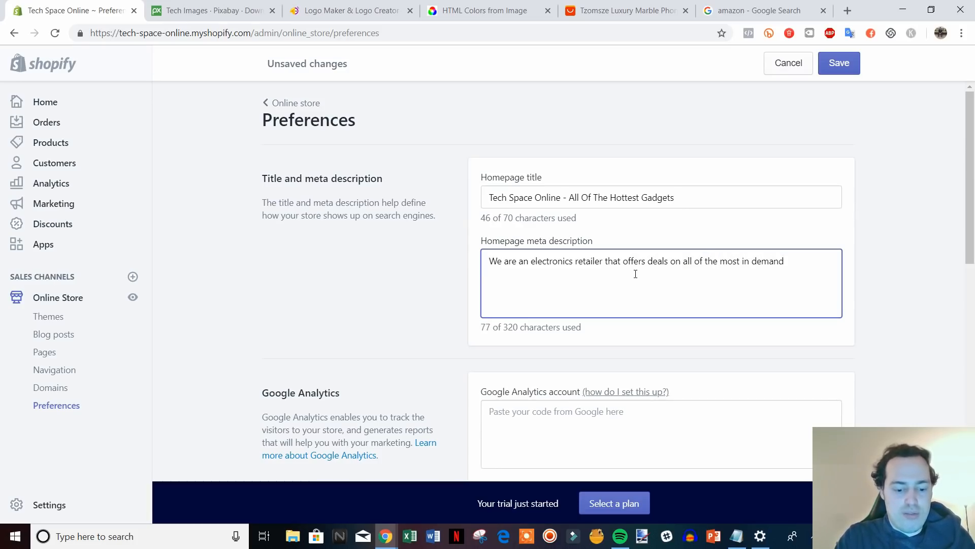
type(" tech products.")
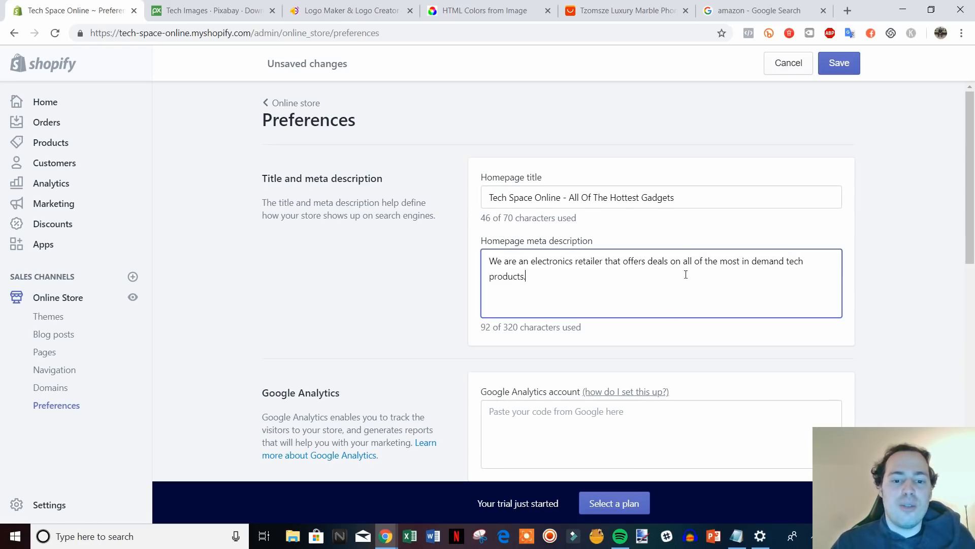
scroll(686, 274, "down", 1)
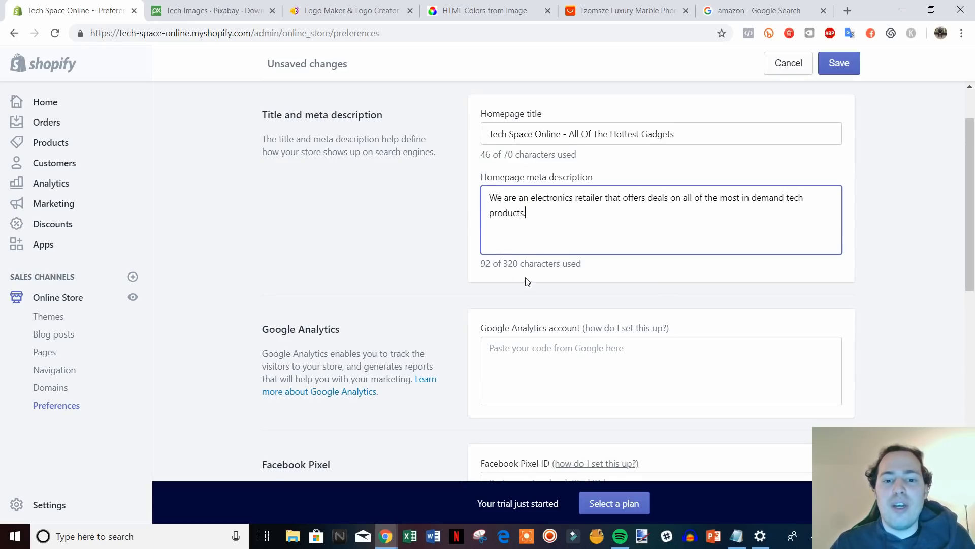
Review the rest of the Preferences page below the meta description.
left_click(907, 248)
scroll(909, 248, "down", 1)
scroll(916, 248, "down", 1)
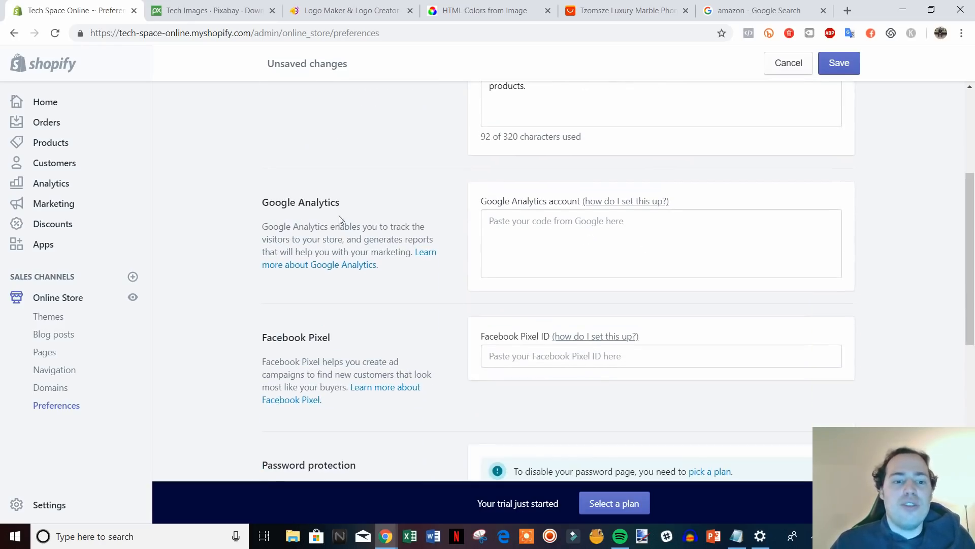
left_click_drag(414, 270, 275, 185)
left_click(259, 190)
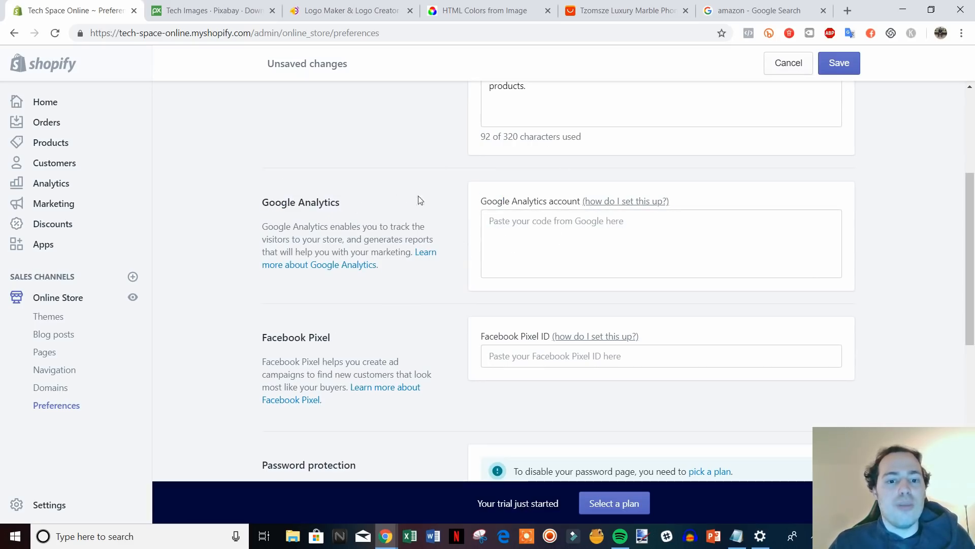
scroll(588, 218, "down", 2)
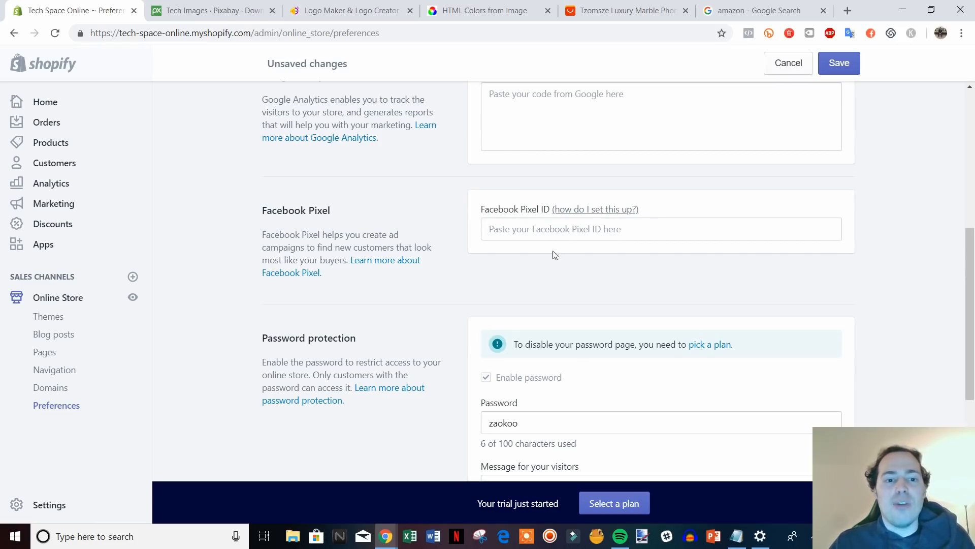
scroll(555, 255, "up", 1)
scroll(497, 276, "down", 1)
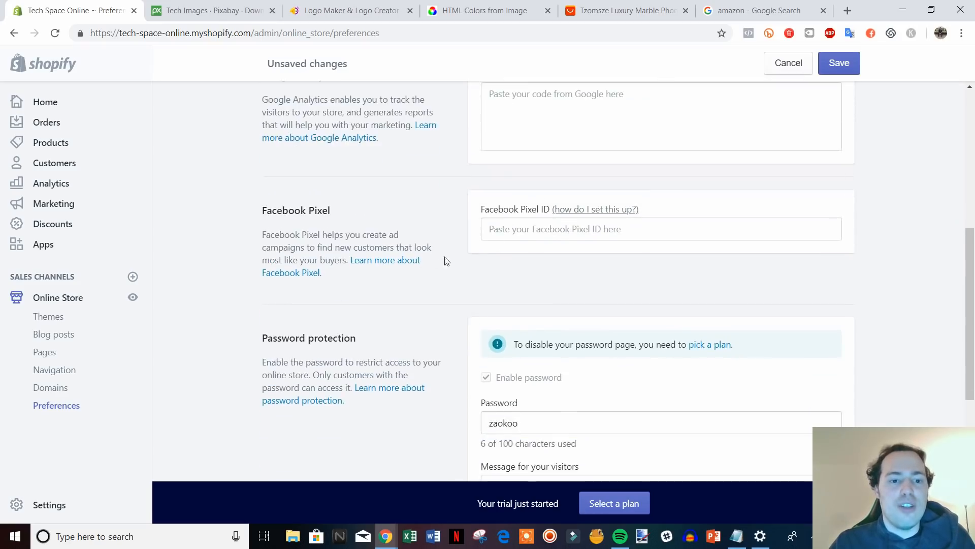
scroll(445, 261, "up", 1)
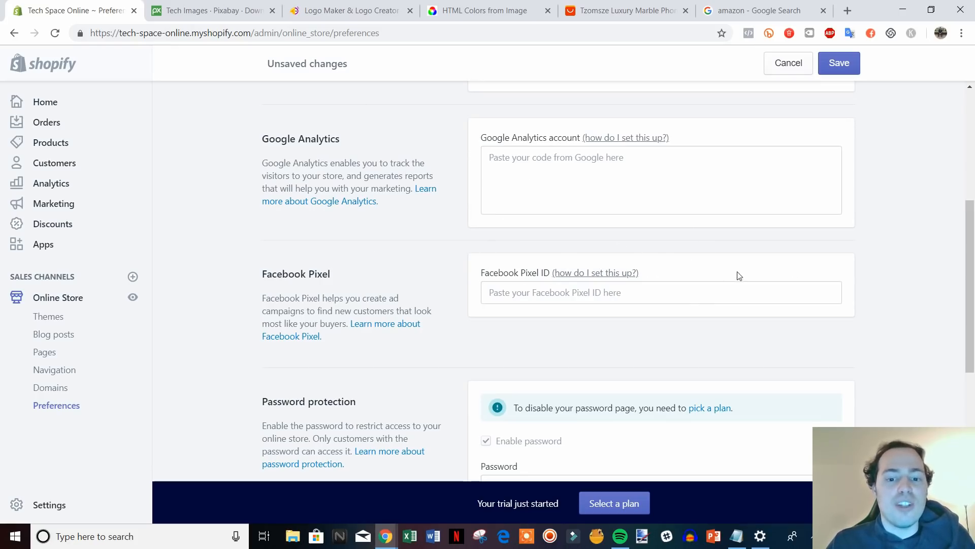
Save the updated store preferences, then go to Blog posts.
scroll(487, 196, "down", 2)
scroll(490, 201, "down", 1)
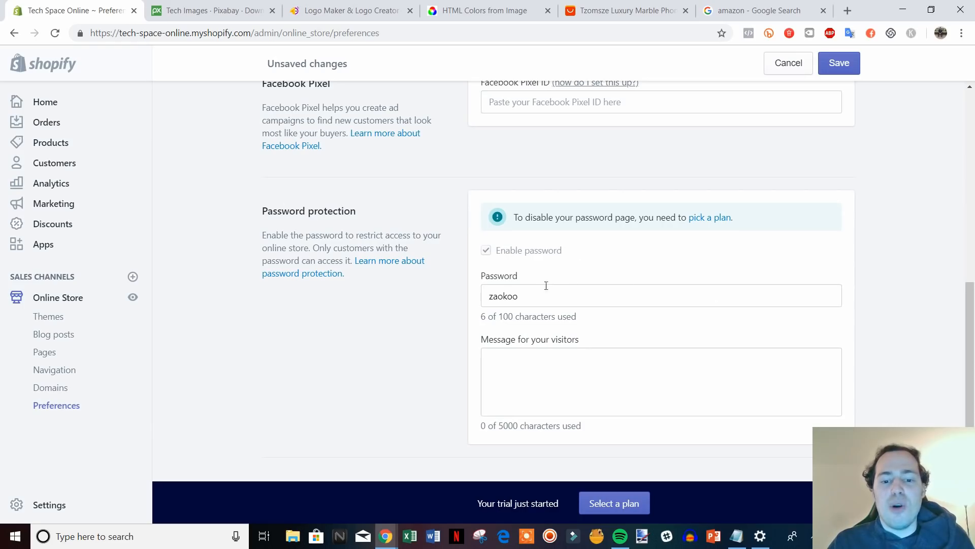
scroll(575, 287, "up", 1)
scroll(579, 289, "up", 2)
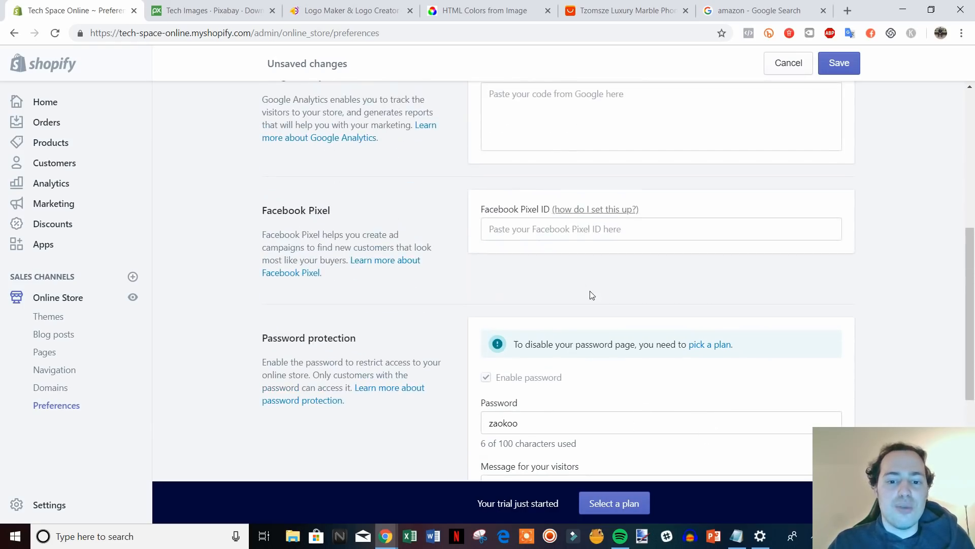
scroll(608, 344, "up", 5)
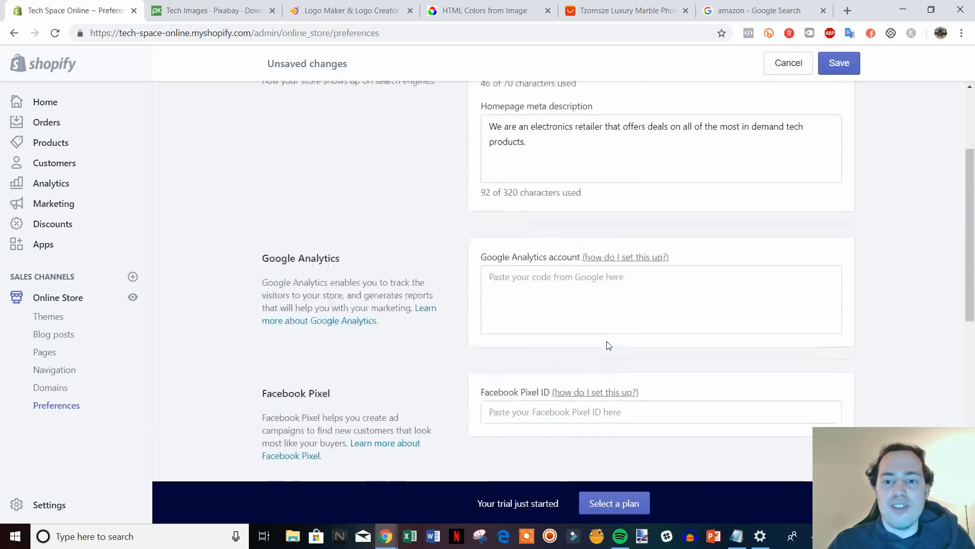
left_click(832, 66)
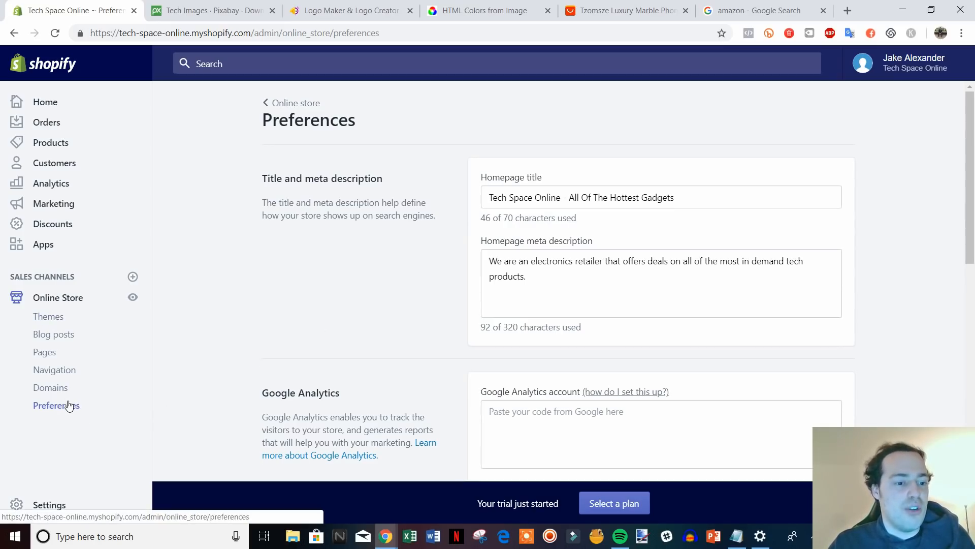
left_click(50, 336)
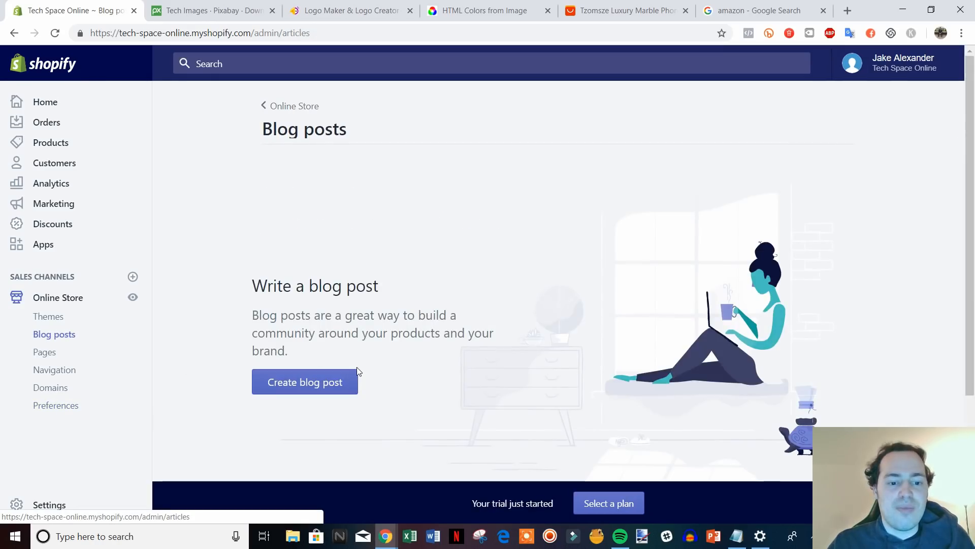
Create a blog post titled 'Sample Post' with content 'type something here' and save it.
left_click(321, 386)
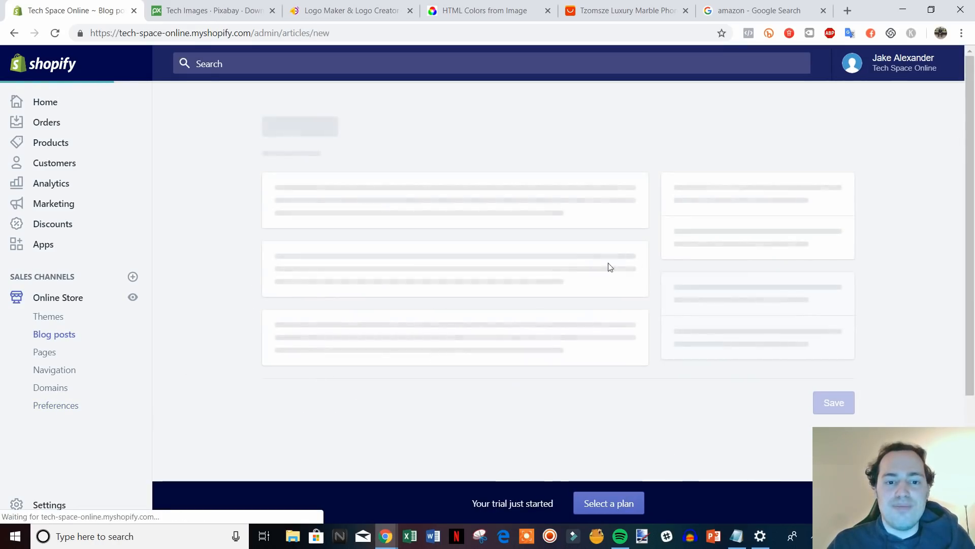
left_click(450, 196)
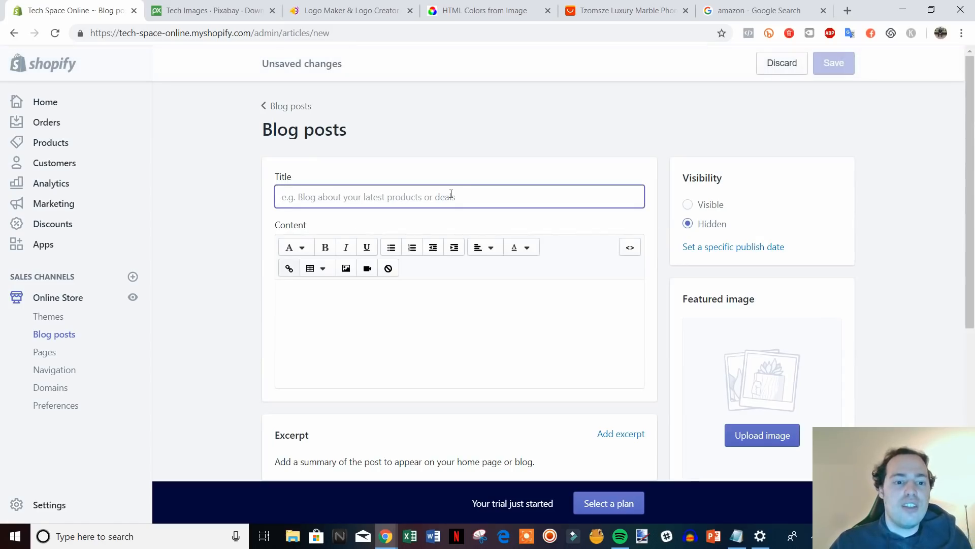
type("Sam")
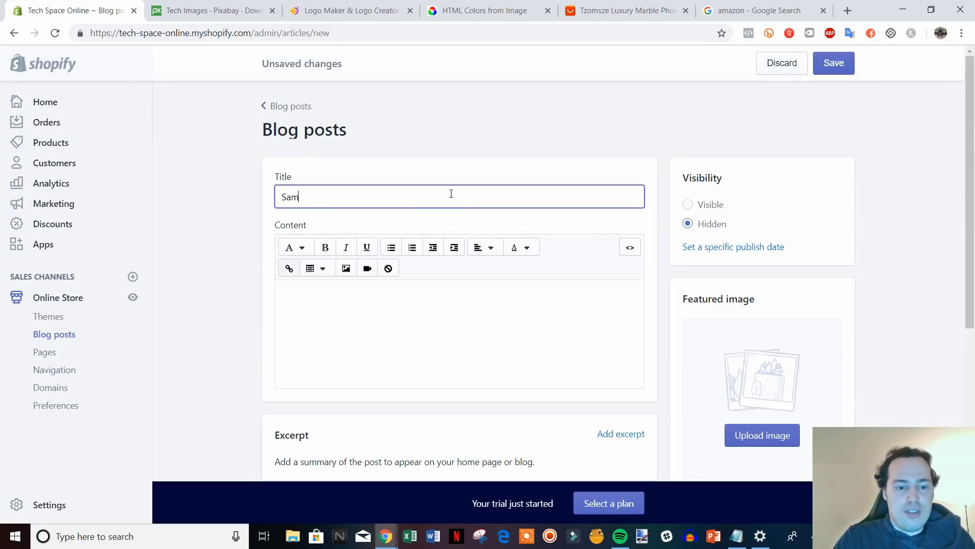
type("ple Post")
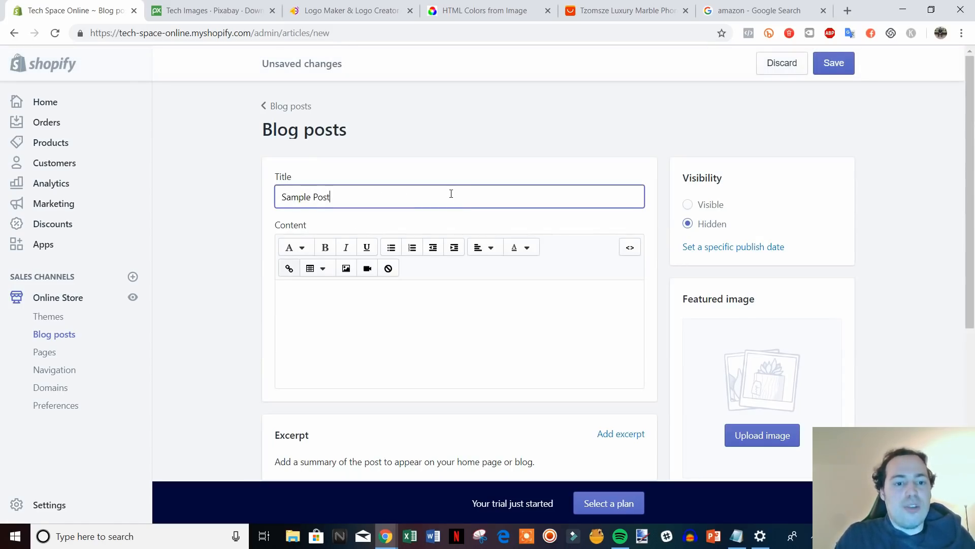
left_click(439, 302)
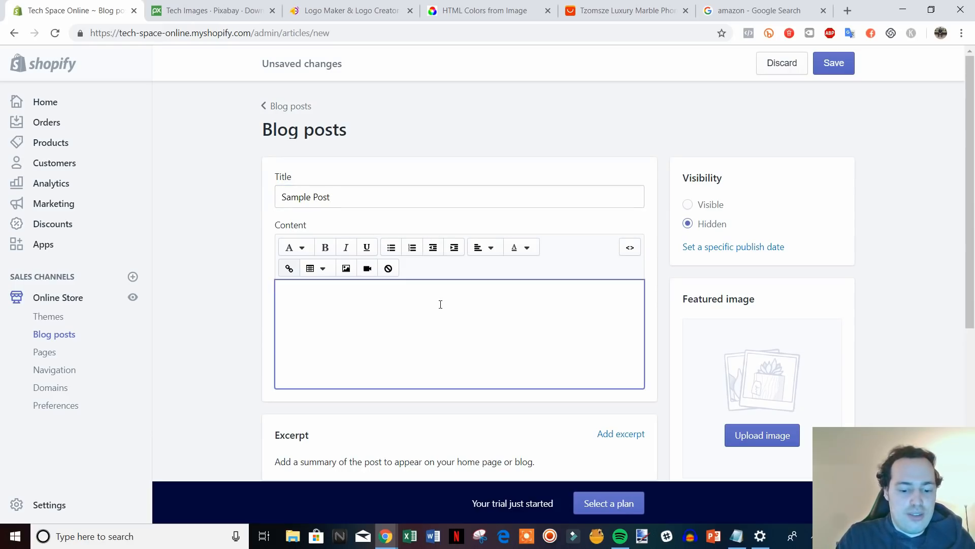
type("type something her")
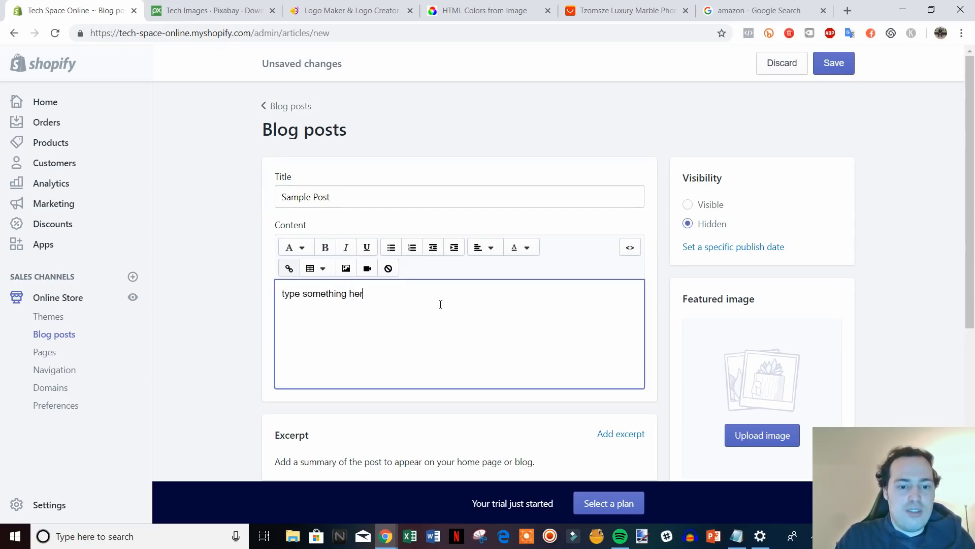
type("e")
left_click(833, 63)
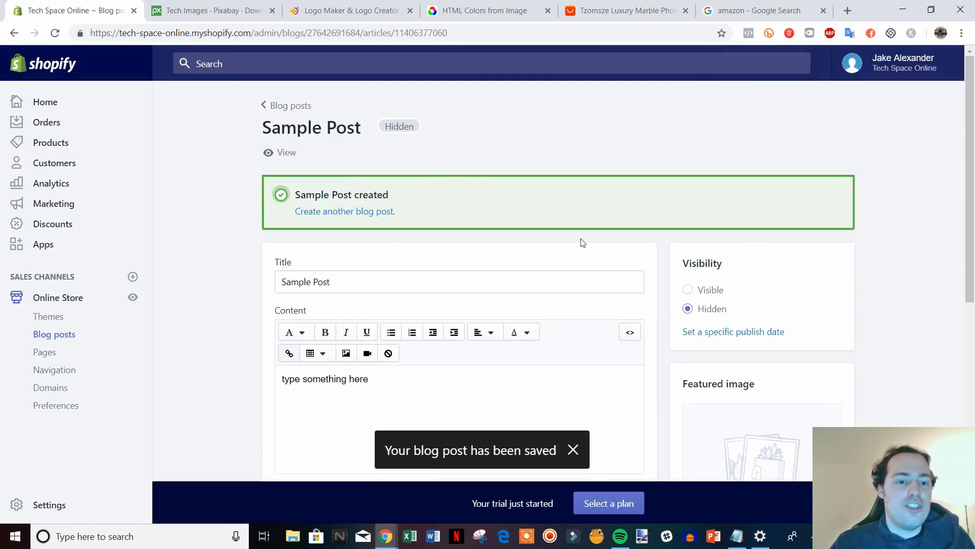
Preview Sample Post on the live storefront, then close the preview and return to the editor.
left_click(278, 152)
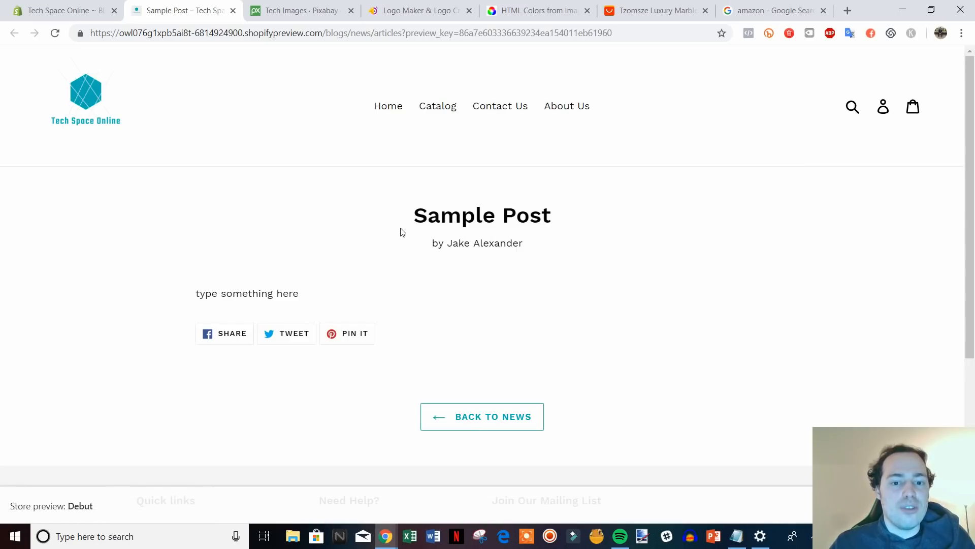
left_click_drag(433, 243, 508, 247)
left_click(567, 259)
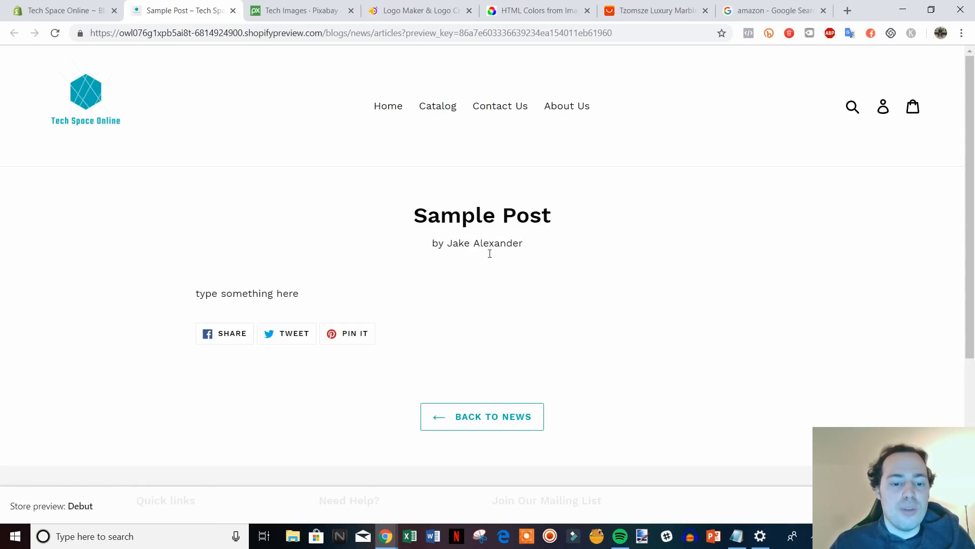
left_click(231, 15)
scroll(420, 268, "down", 3)
scroll(313, 200, "up", 2)
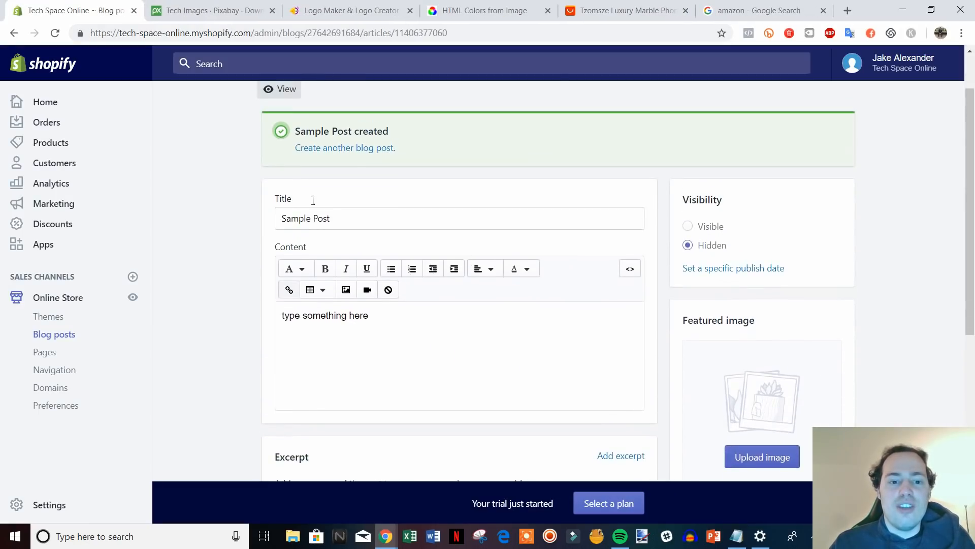
scroll(313, 201, "up", 2)
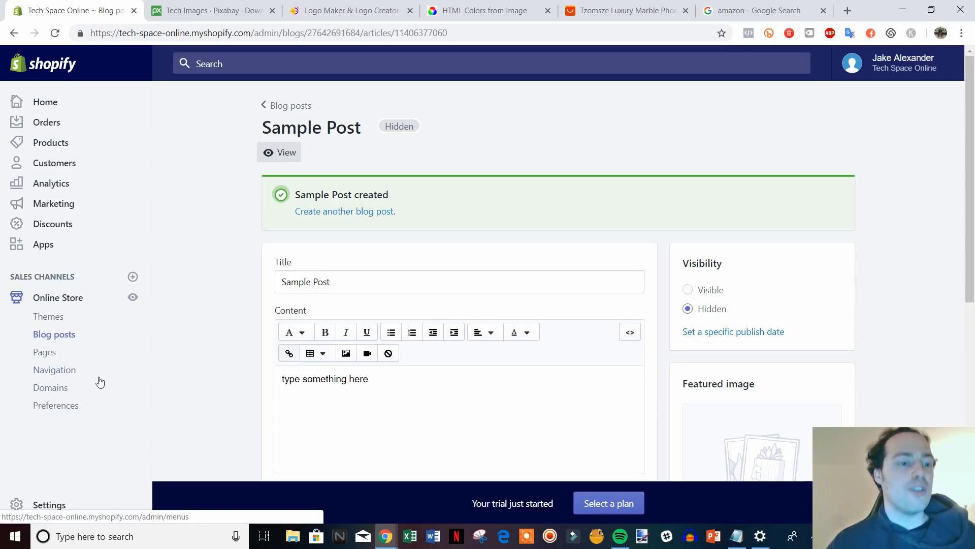
Go to Products and start a new product with Add product.
left_click(52, 144)
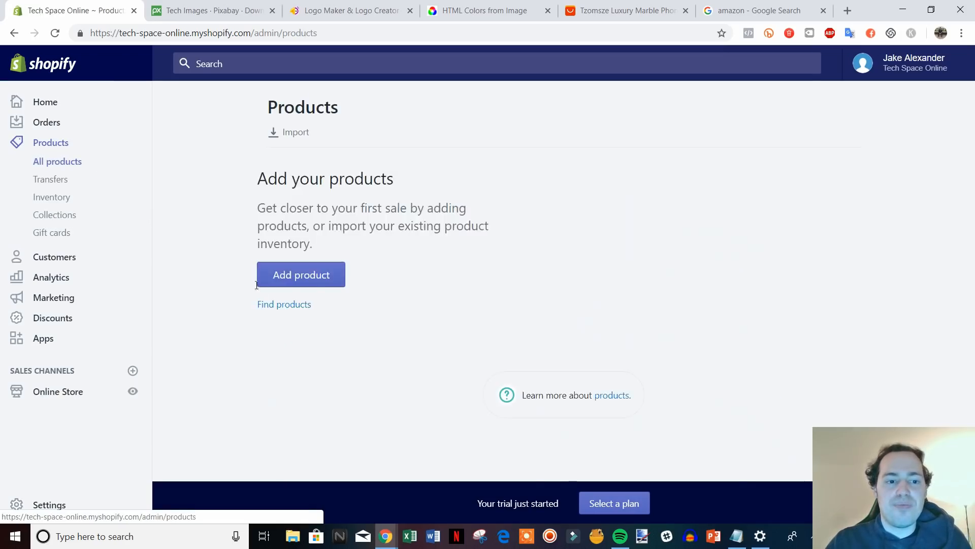
left_click(293, 375)
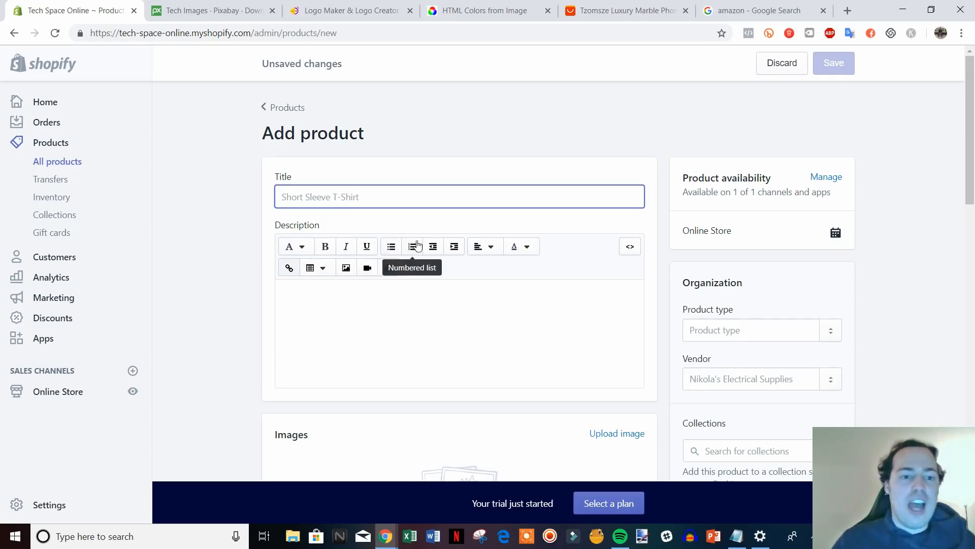
scroll(651, 277, "down", 1)
scroll(662, 291, "up", 1)
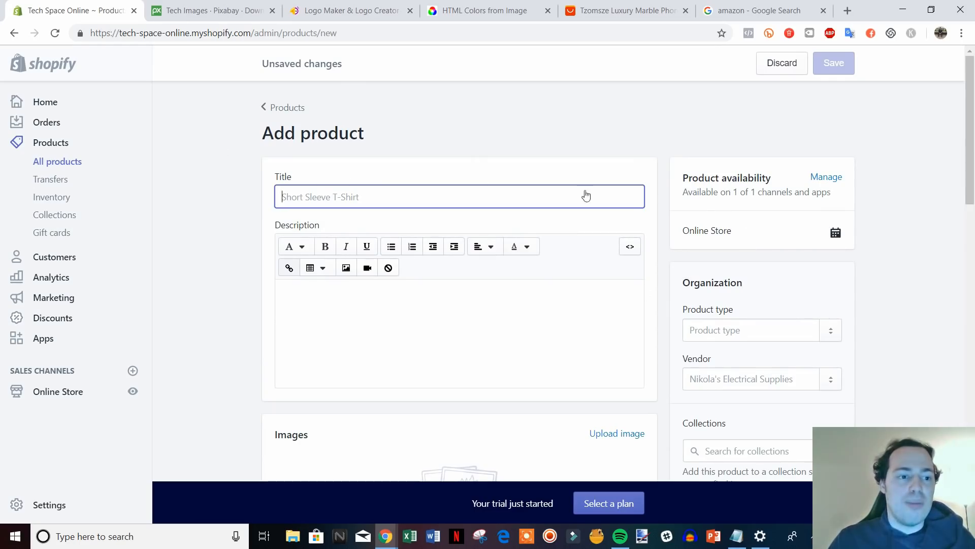
scroll(492, 264, "down", 3)
scroll(500, 250, "up", 3)
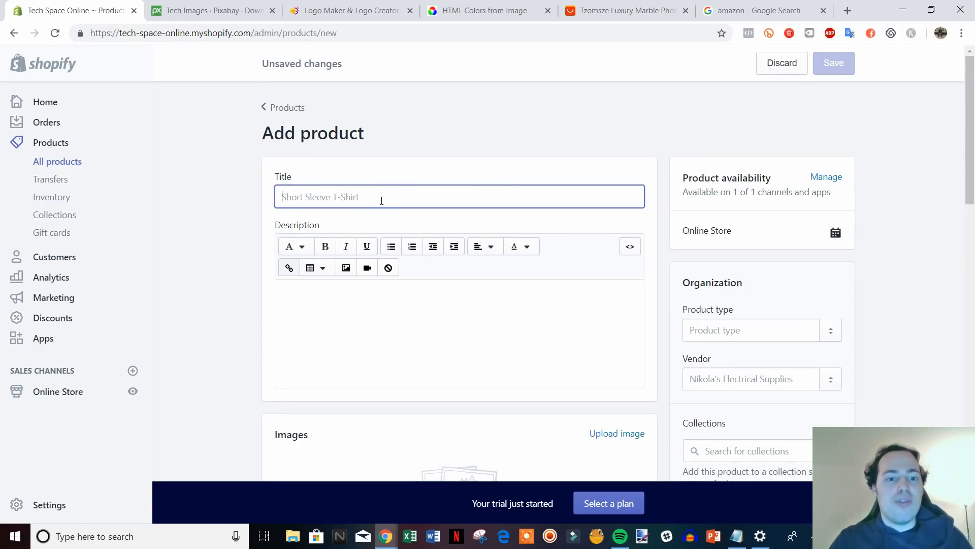
Title the product 'Black iPhone Case' with description lines Describe product, Features & Benefits, FAQs.
type("B")
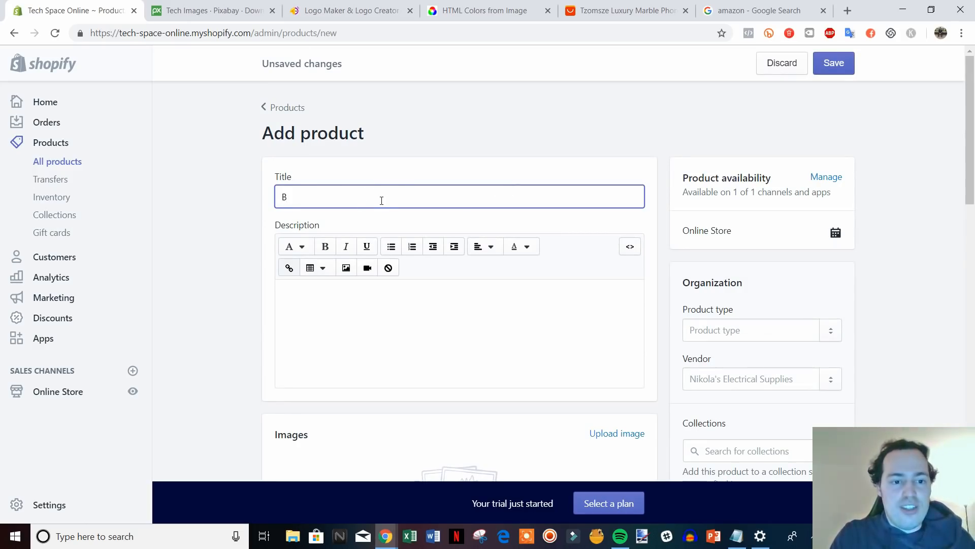
type("lack ")
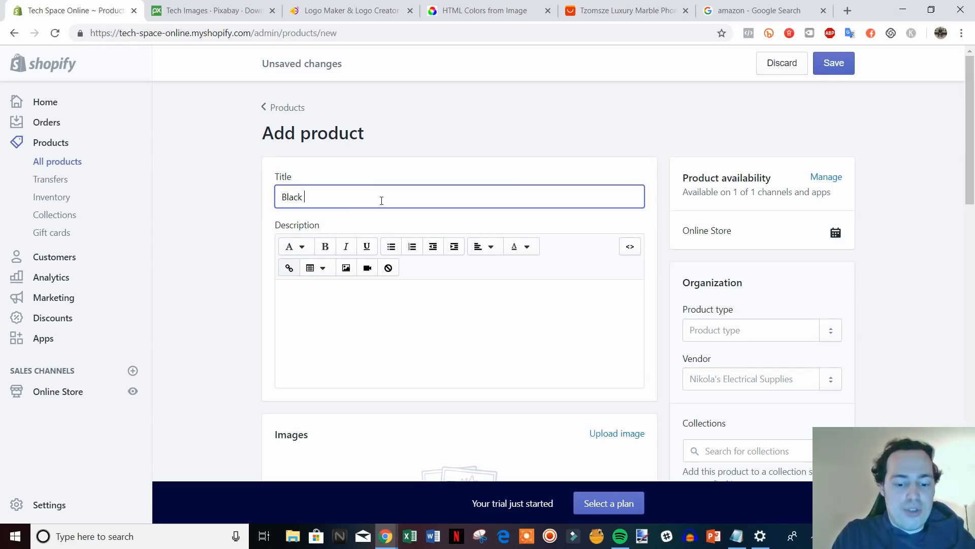
type("iPhone Case")
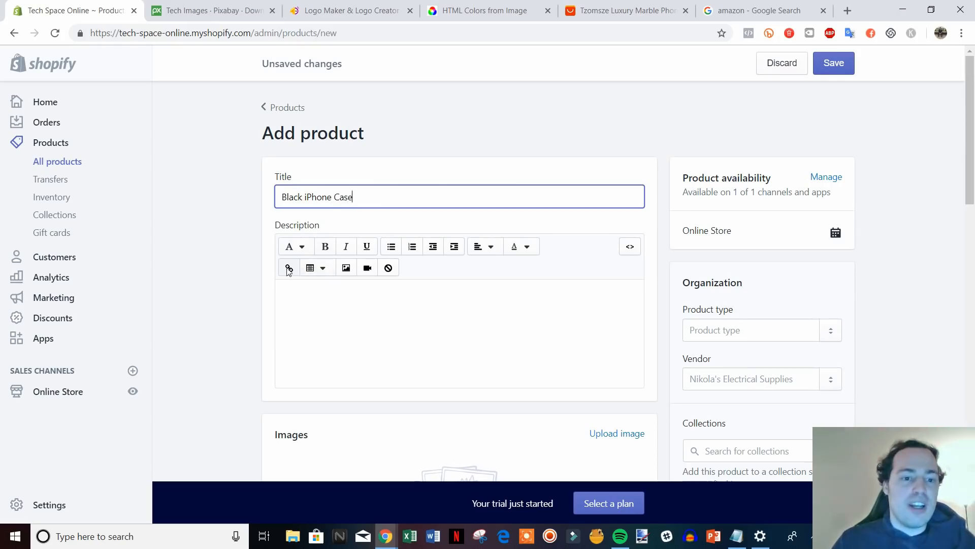
left_click(224, 288)
scroll(365, 261, "down", 1)
left_click(404, 250)
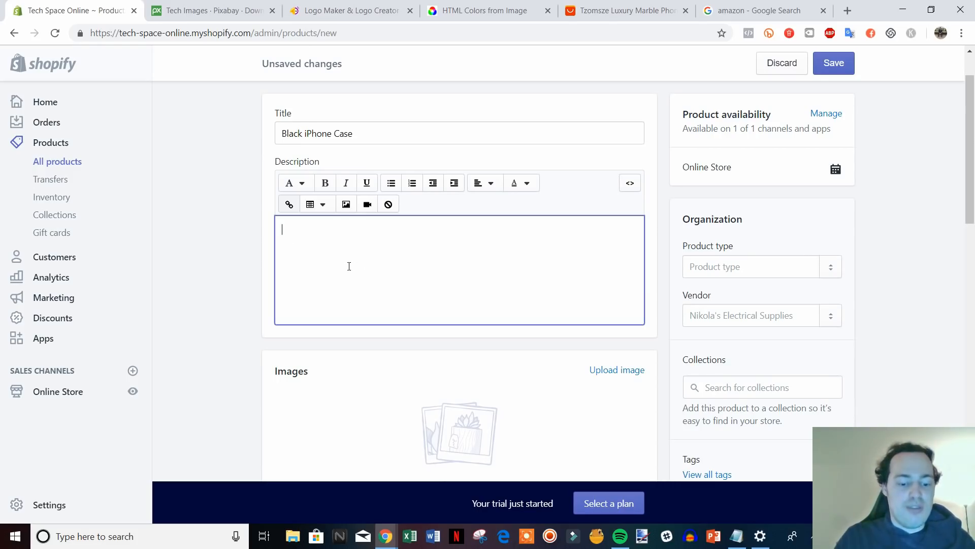
type("Descri")
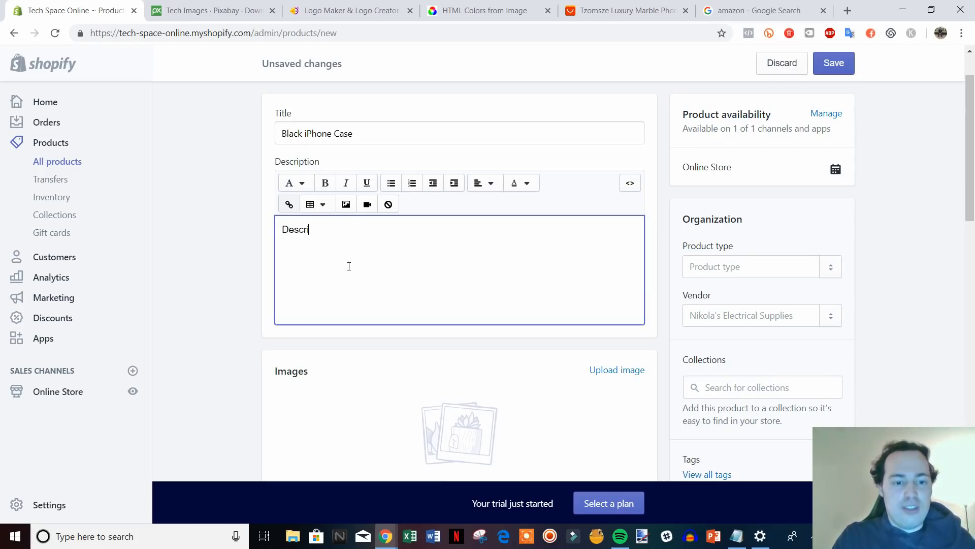
type("be product")
key("Return")
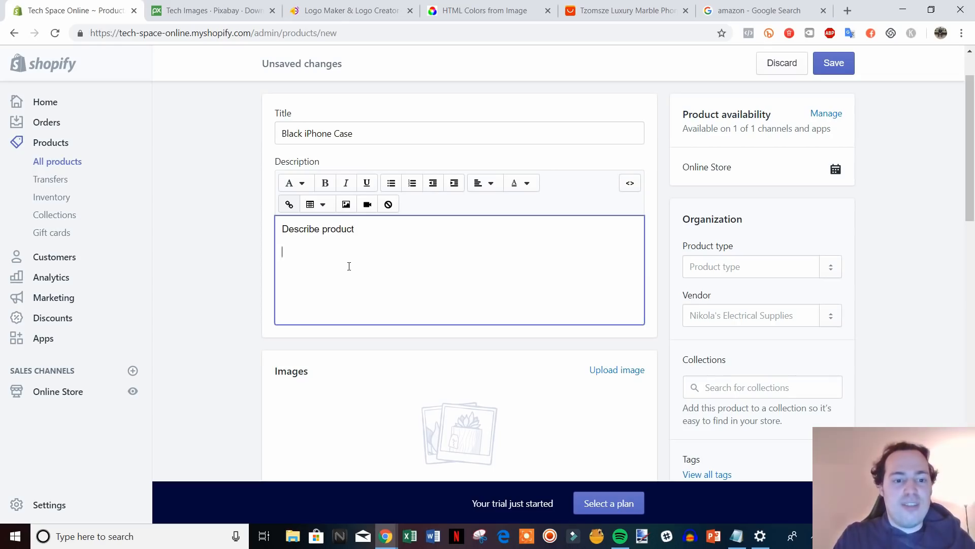
type("F")
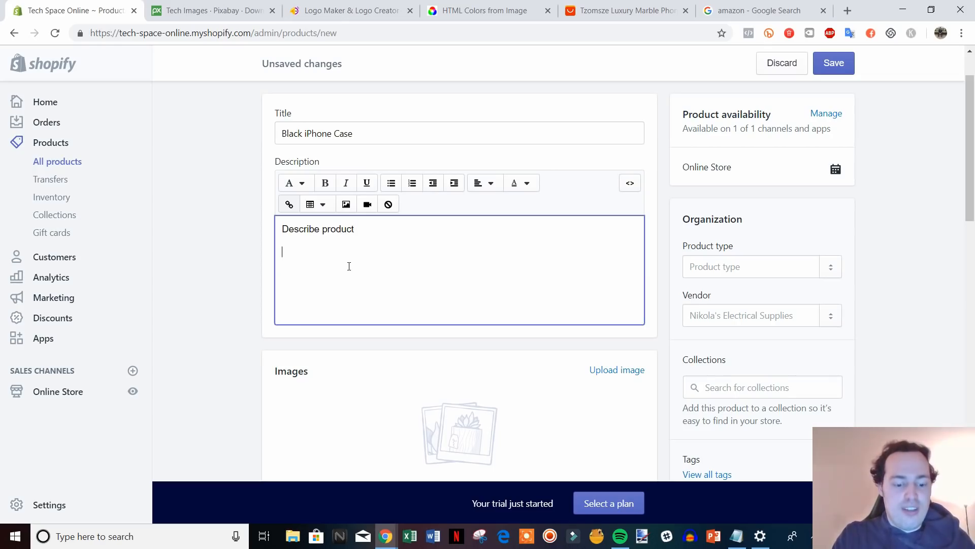
type("Features")
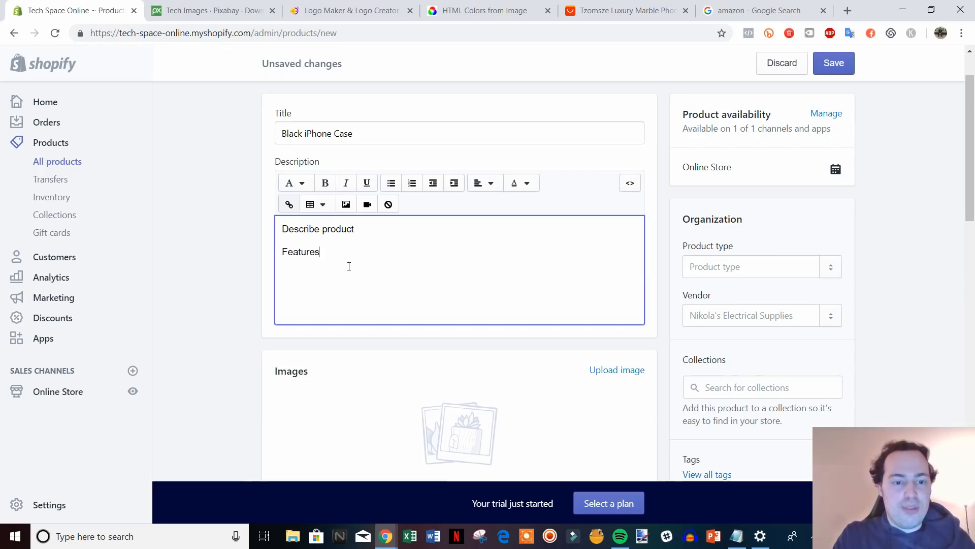
type(" & Benefits")
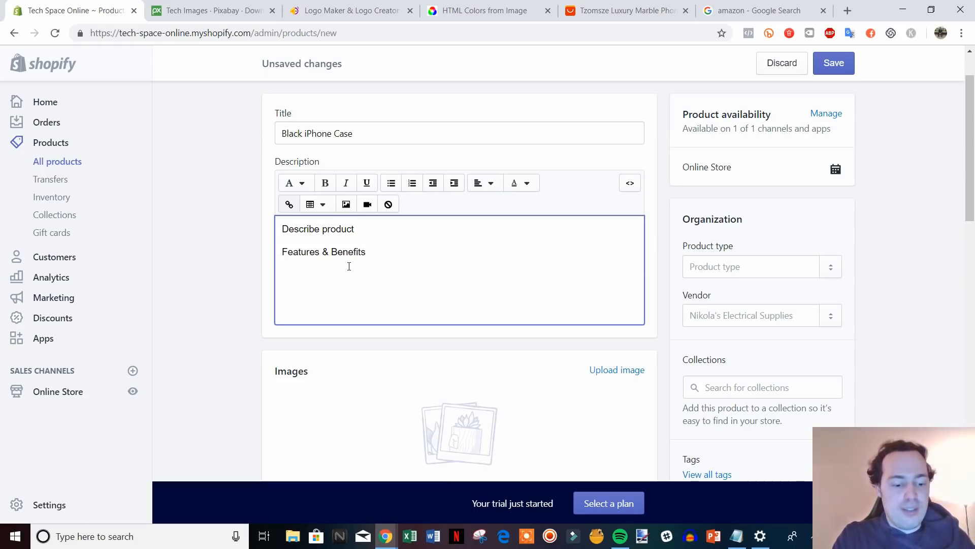
type("FAQs")
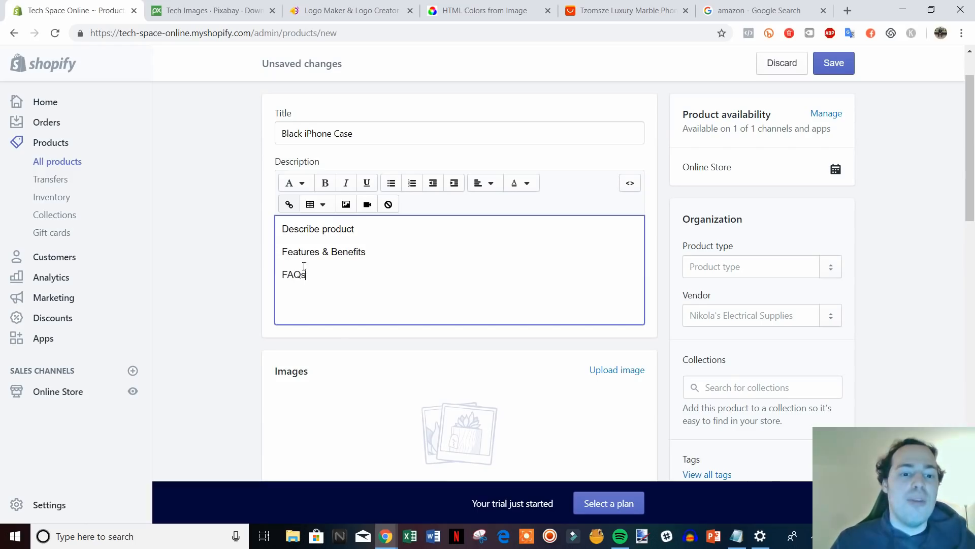
scroll(199, 321, "down", 2)
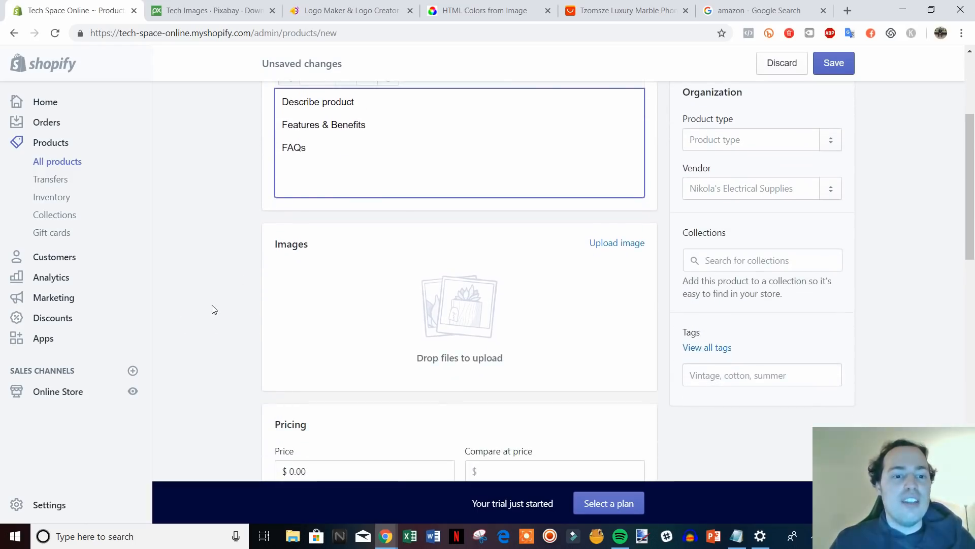
left_click(268, 304)
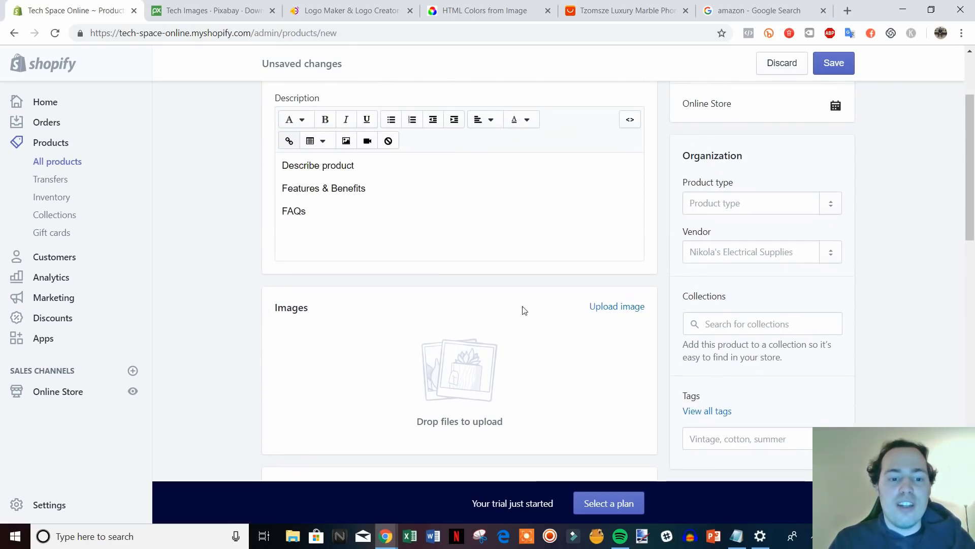
Upload the 'black iphone case' image file as the product's photo.
left_click(623, 308)
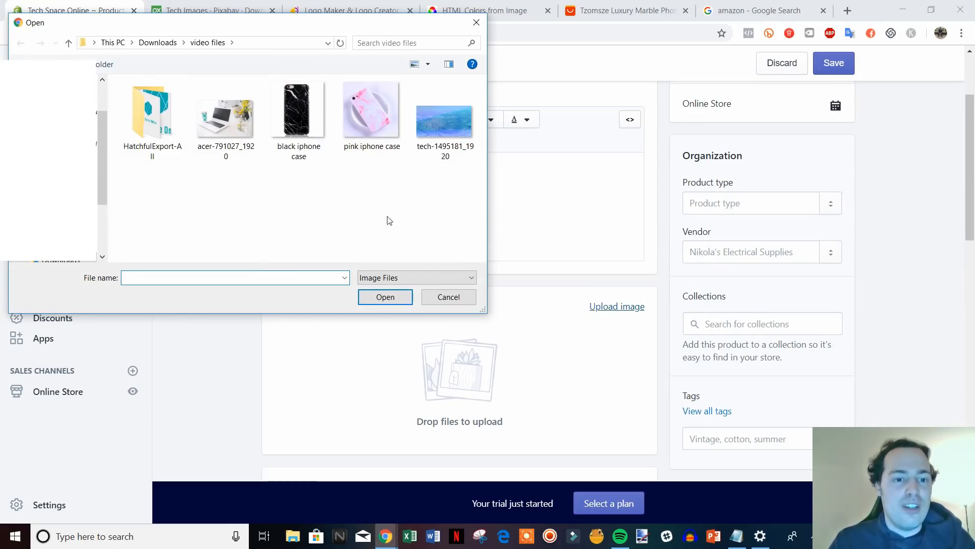
double_click(302, 124)
scroll(308, 334, "down", 1)
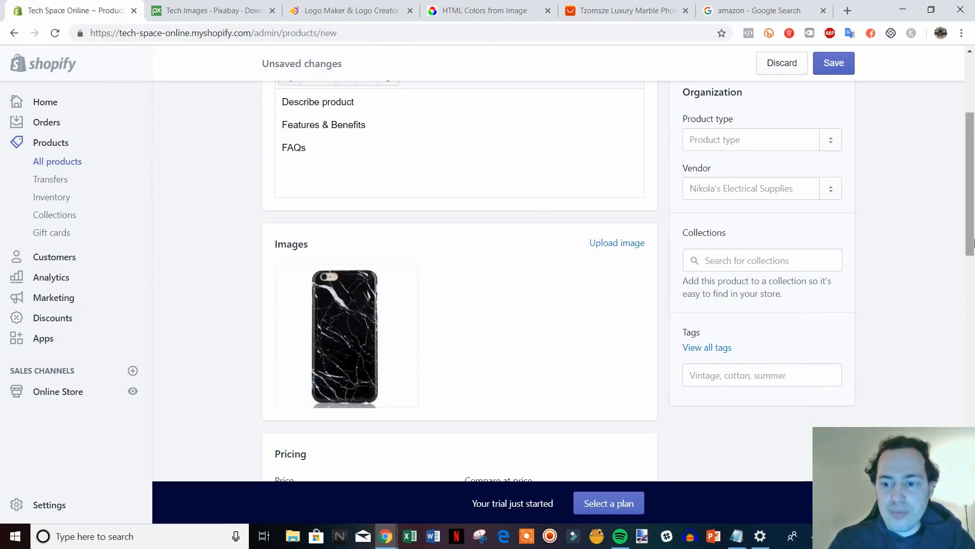
left_click_drag(974, 235, 973, 227)
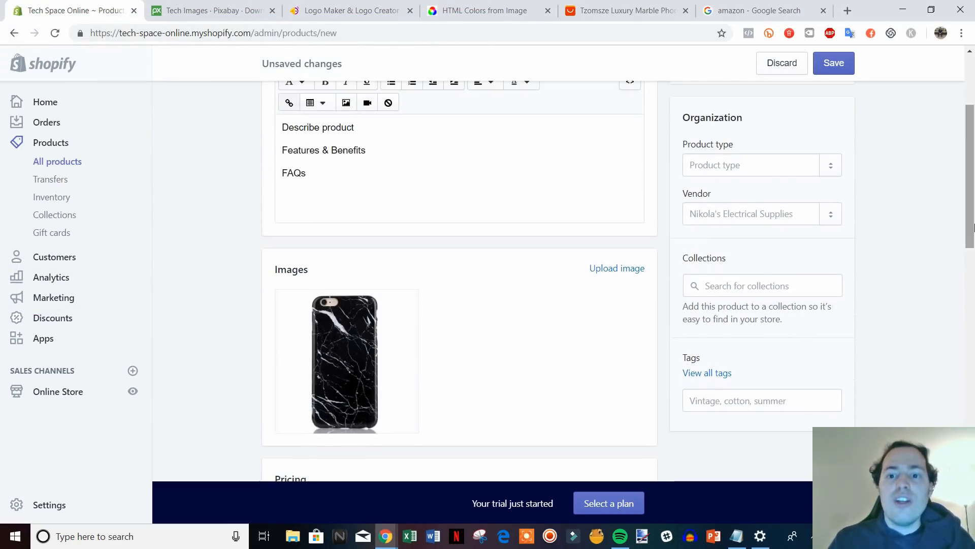
Create and set 'iphone case' as the product type.
left_click(753, 163)
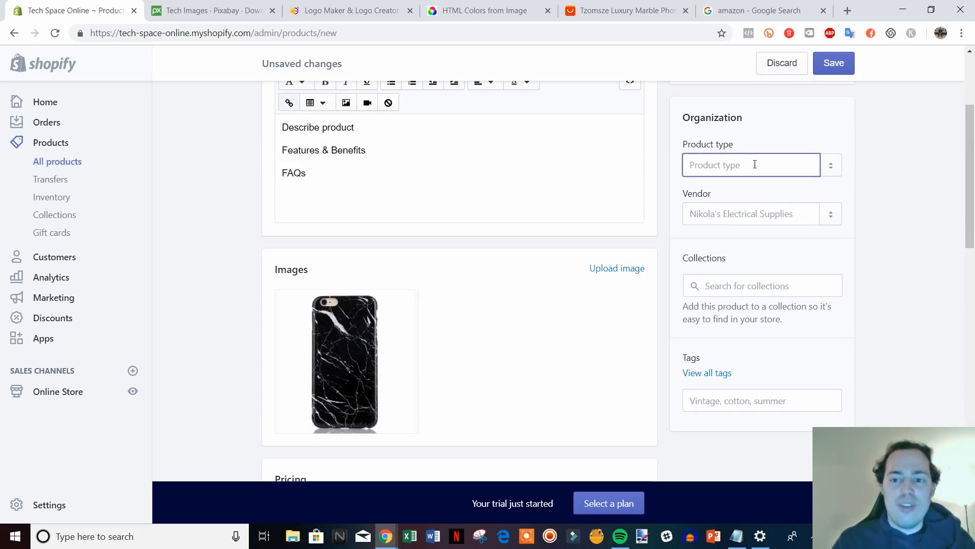
type("ipho")
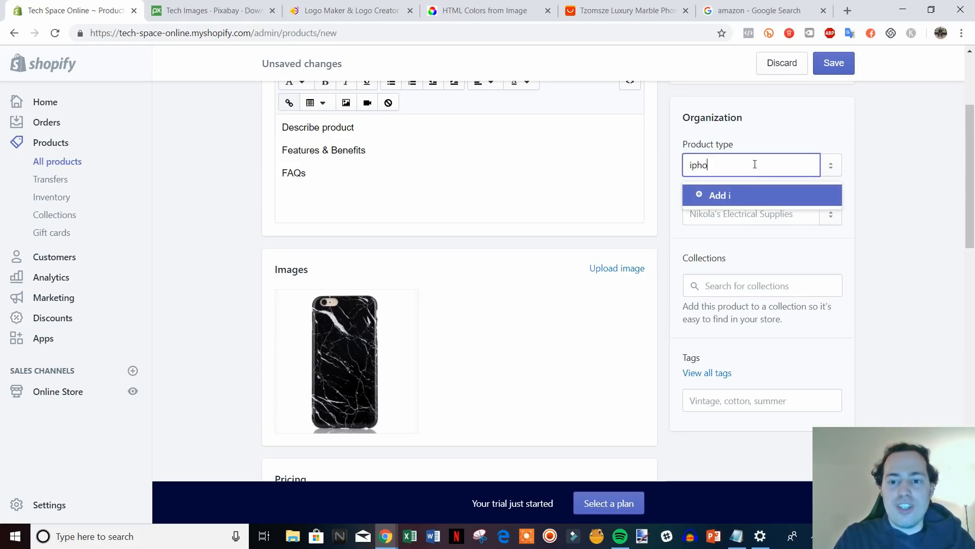
type("ne case")
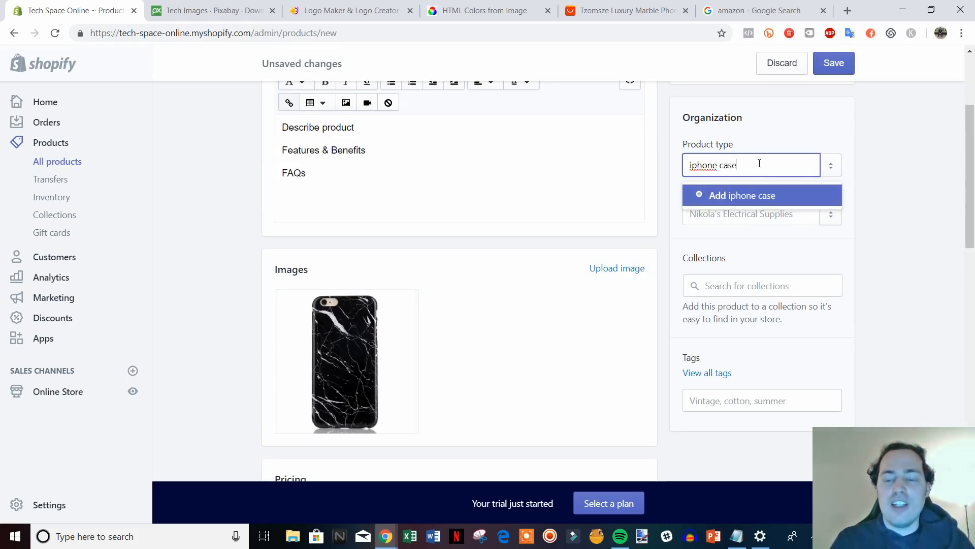
left_click(713, 195)
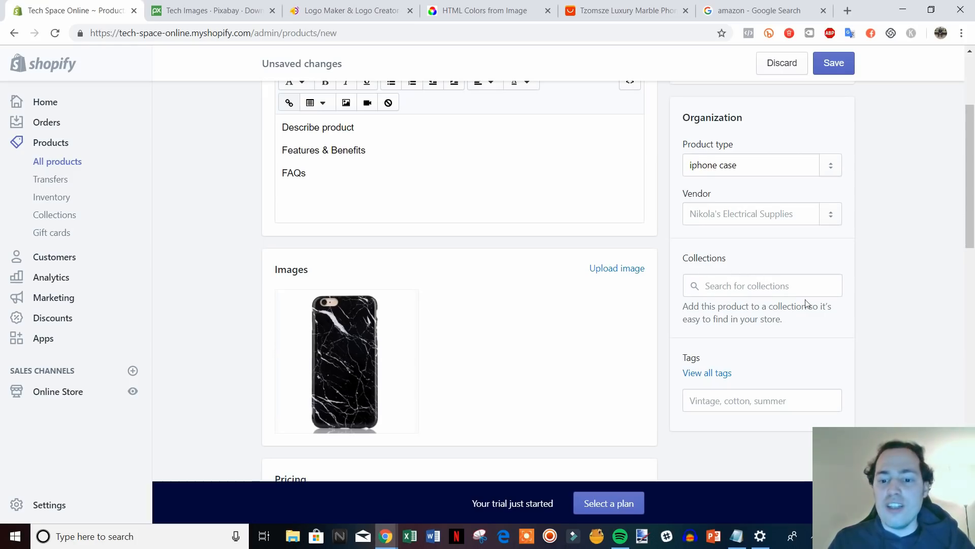
scroll(945, 338, "down", 1)
scroll(944, 337, "up", 1)
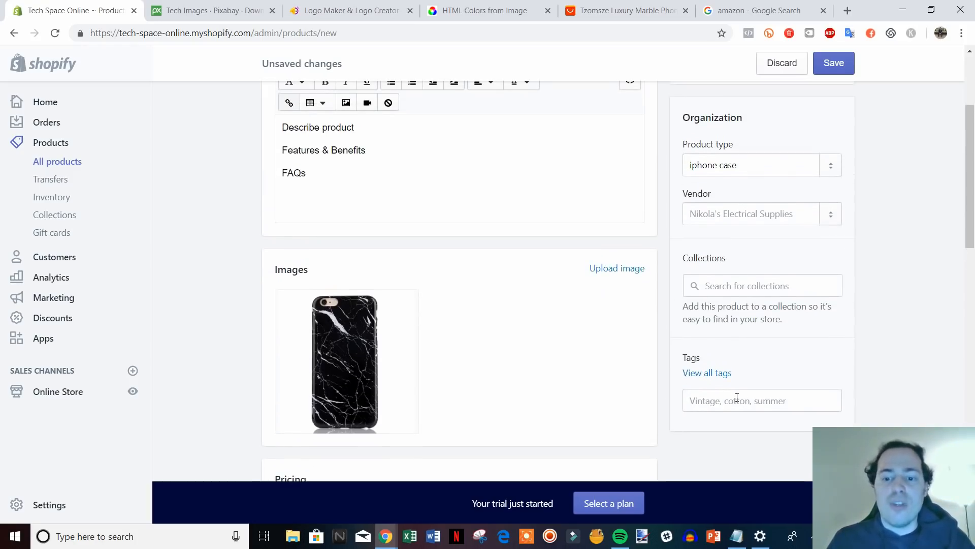
Add the tags 'iphone case' and 'black' to the product.
mouse_move(407, 370)
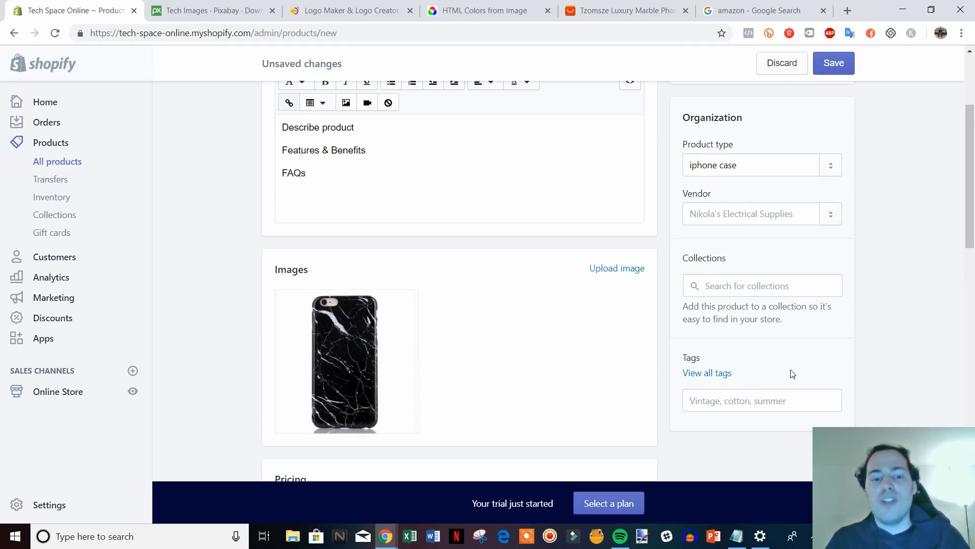
left_click(764, 398)
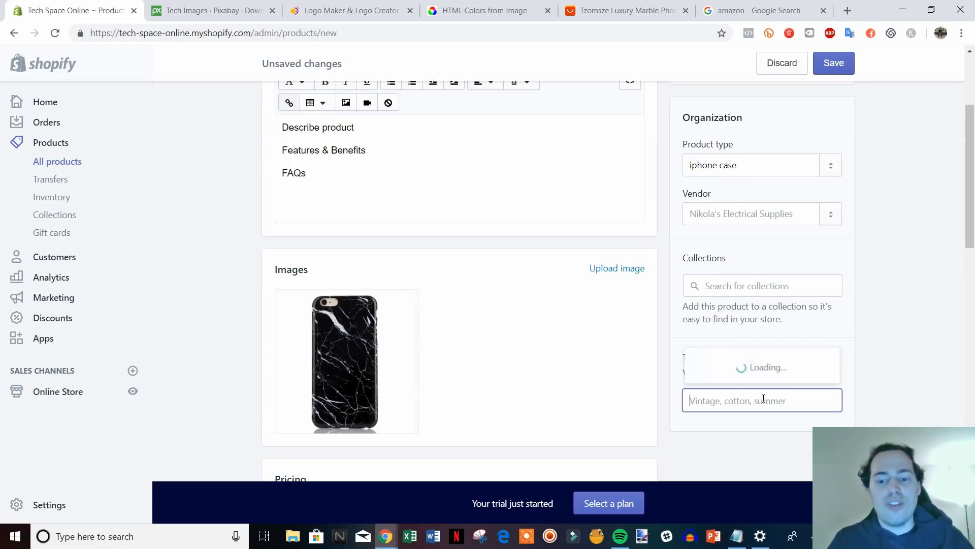
type("iphone case")
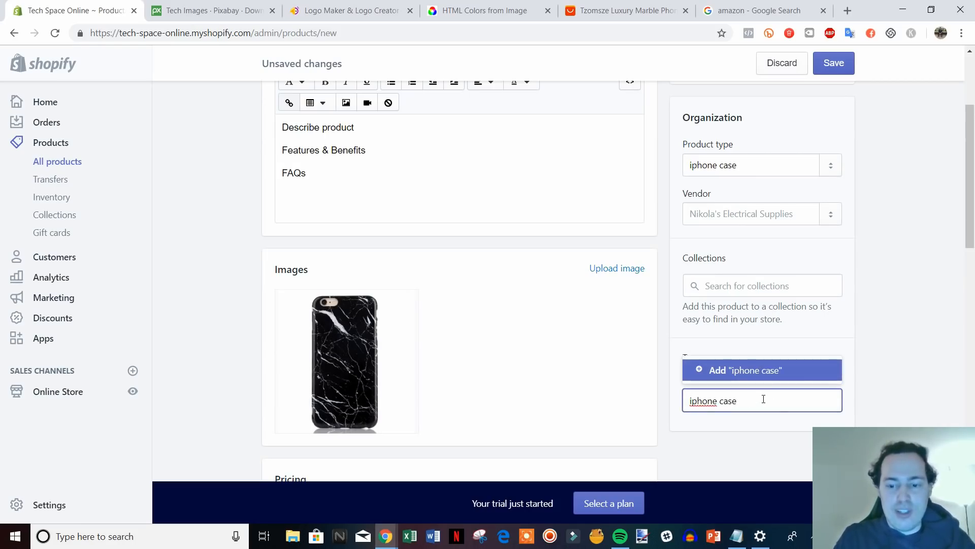
key("Return")
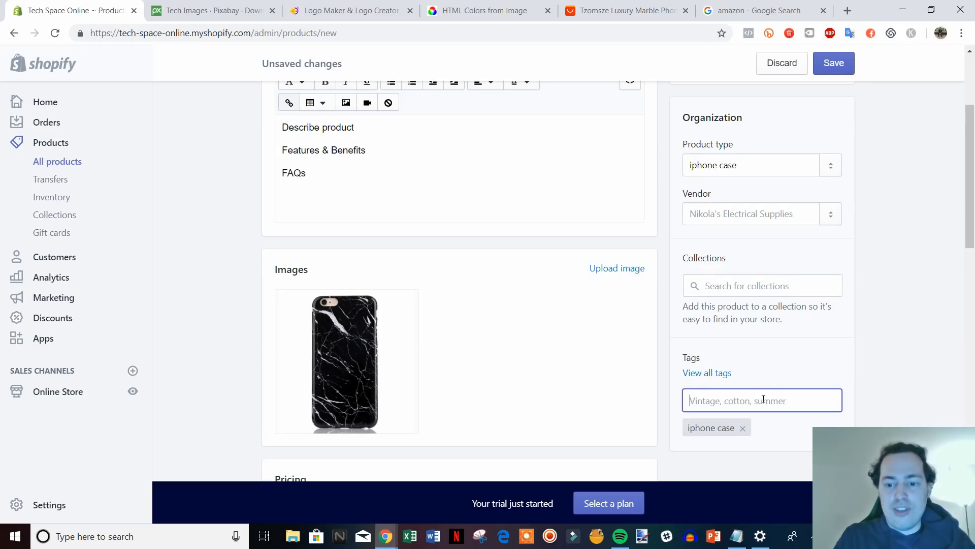
type("black")
key("Return")
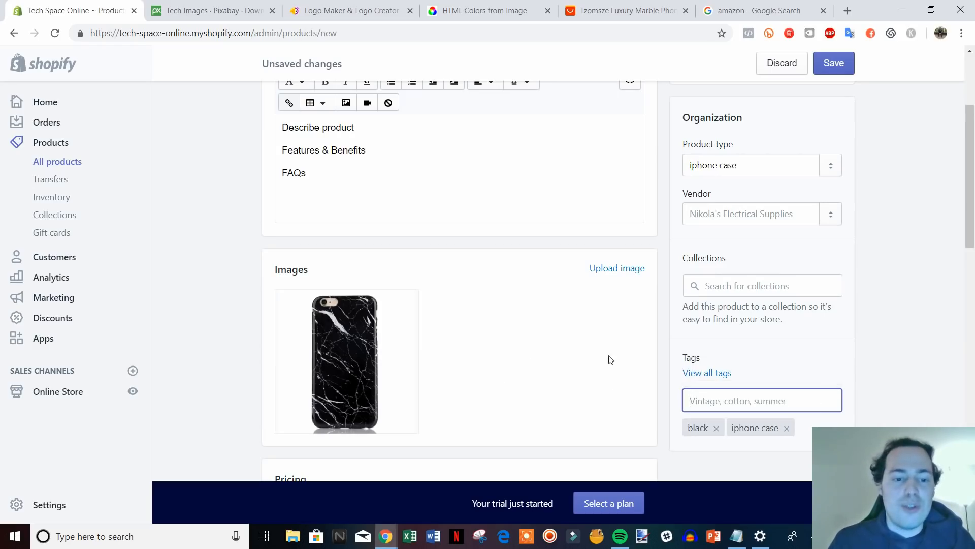
scroll(851, 351, "down", 1)
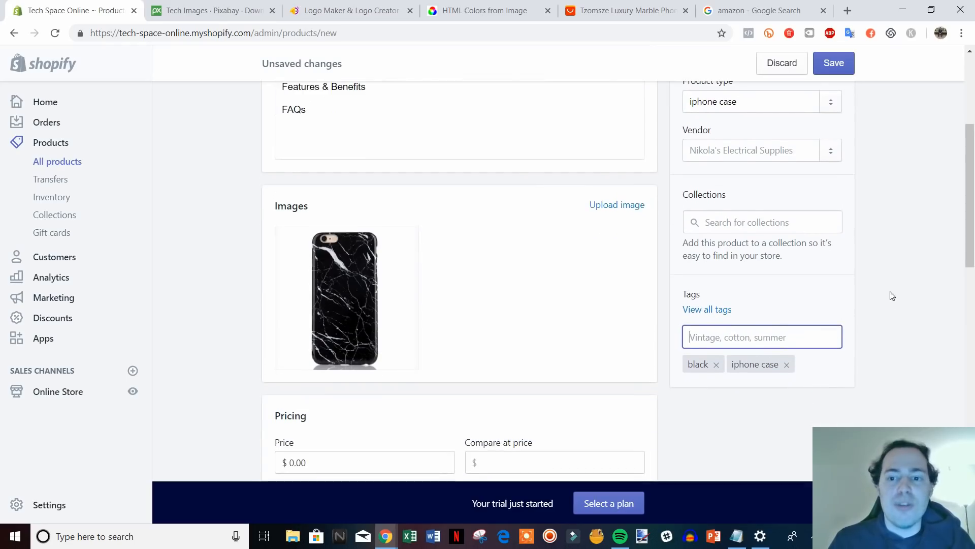
left_click(750, 150)
left_click(890, 174)
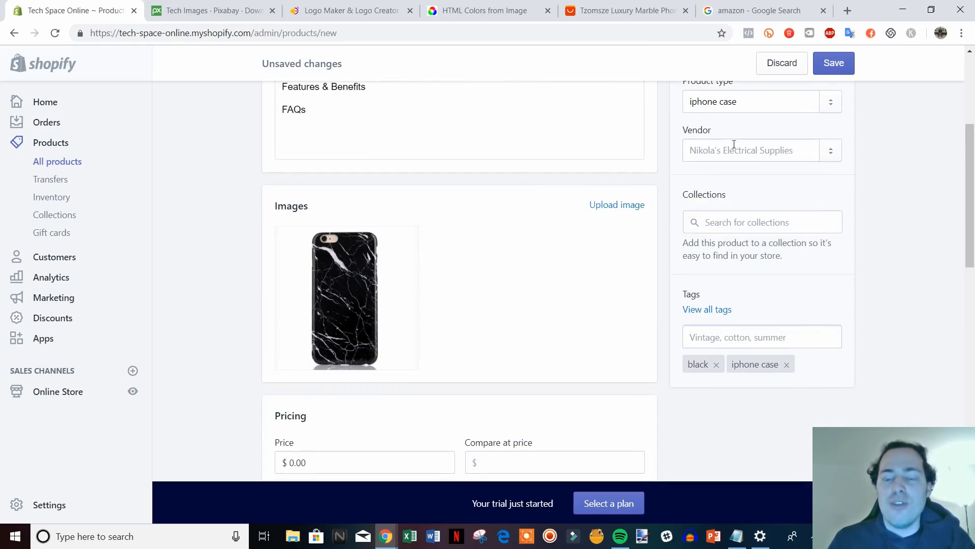
scroll(450, 215, "up", 2)
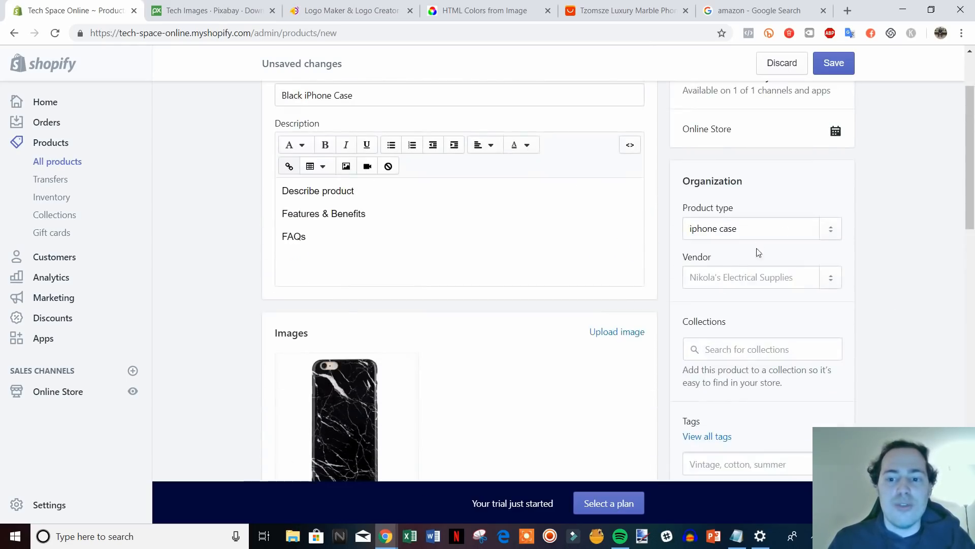
scroll(889, 288, "down", 1)
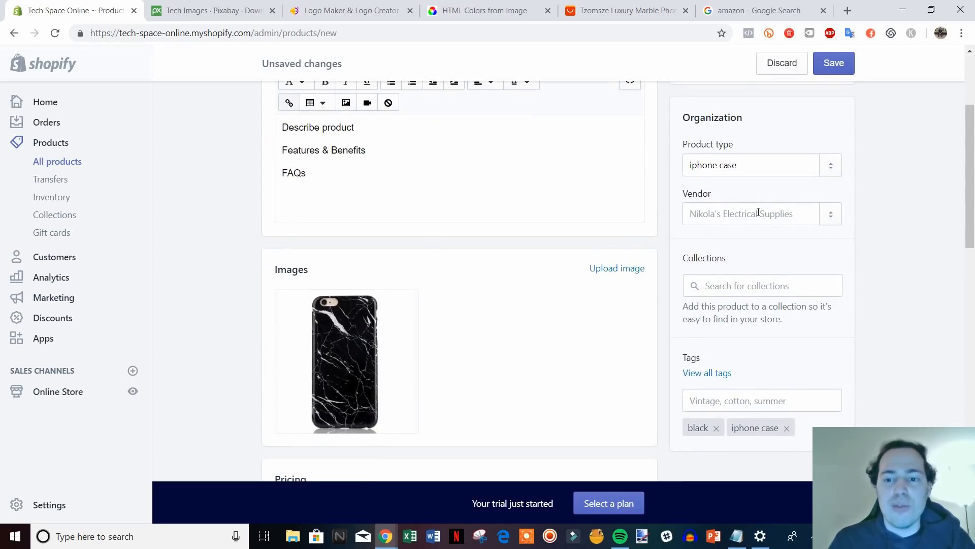
scroll(757, 211, "down", 3)
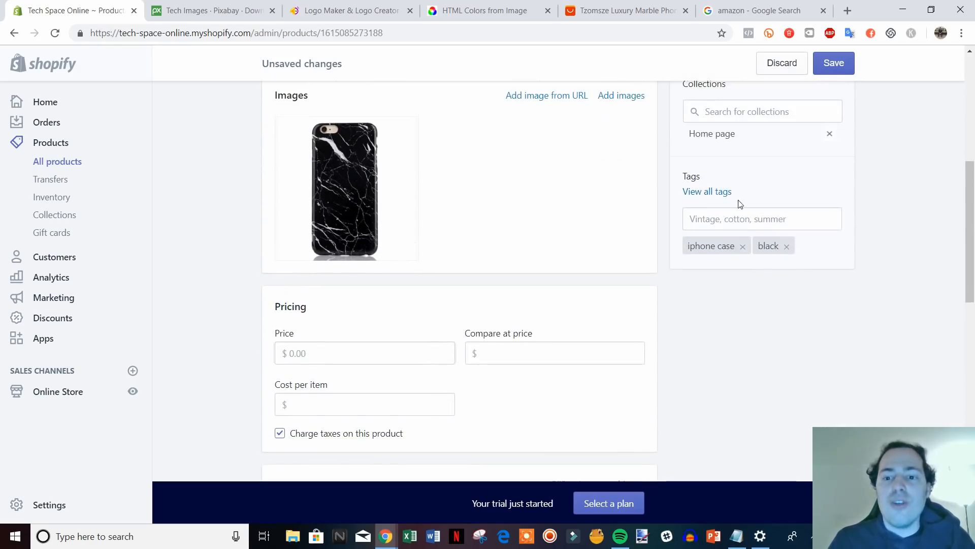
Set the price to 14.99 and the compare-at price to 19.99.
scroll(765, 320, "down", 1)
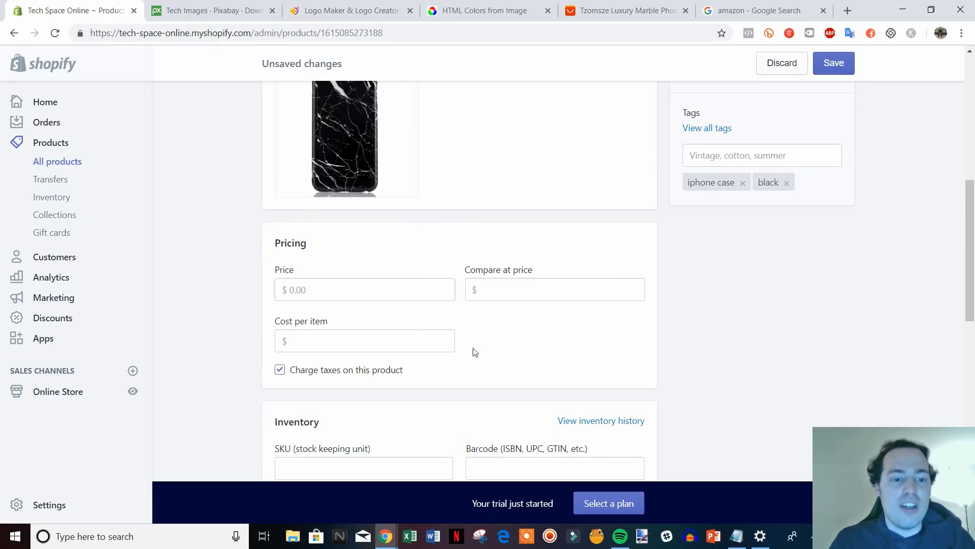
scroll(382, 324, "down", 1)
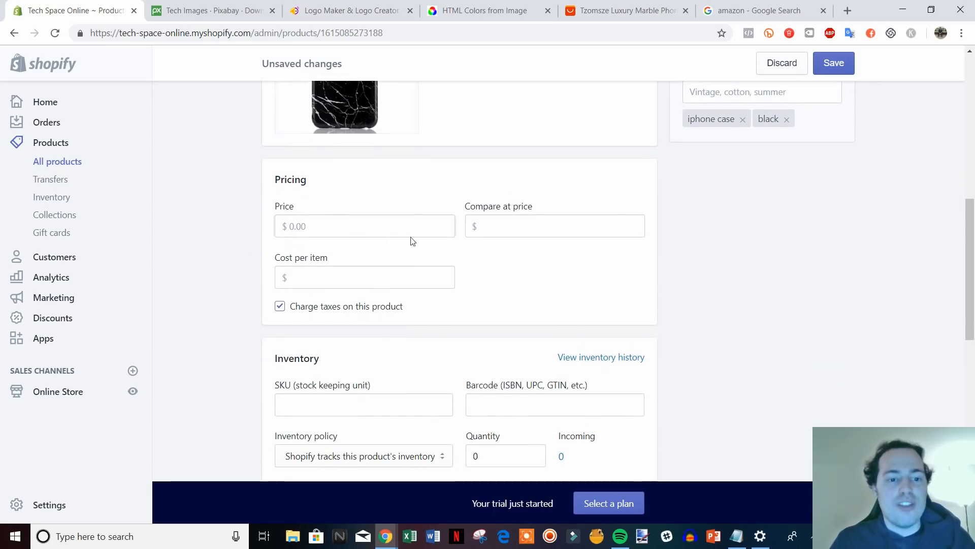
left_click(352, 232)
type("14")
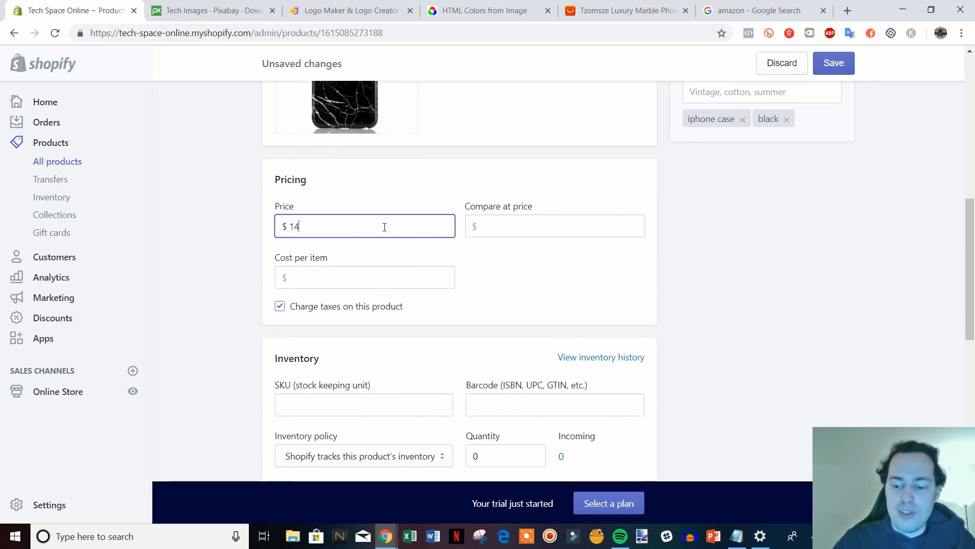
type(".99")
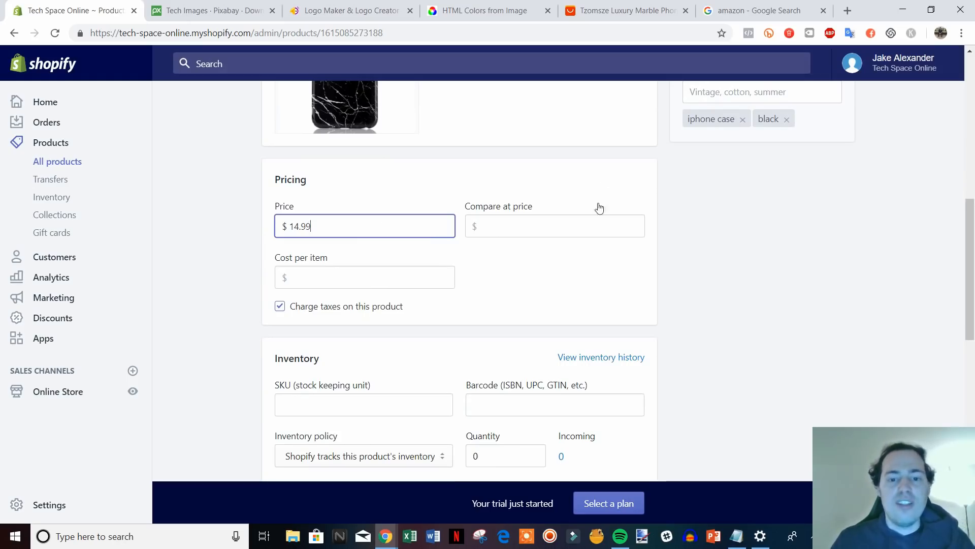
left_click(584, 223)
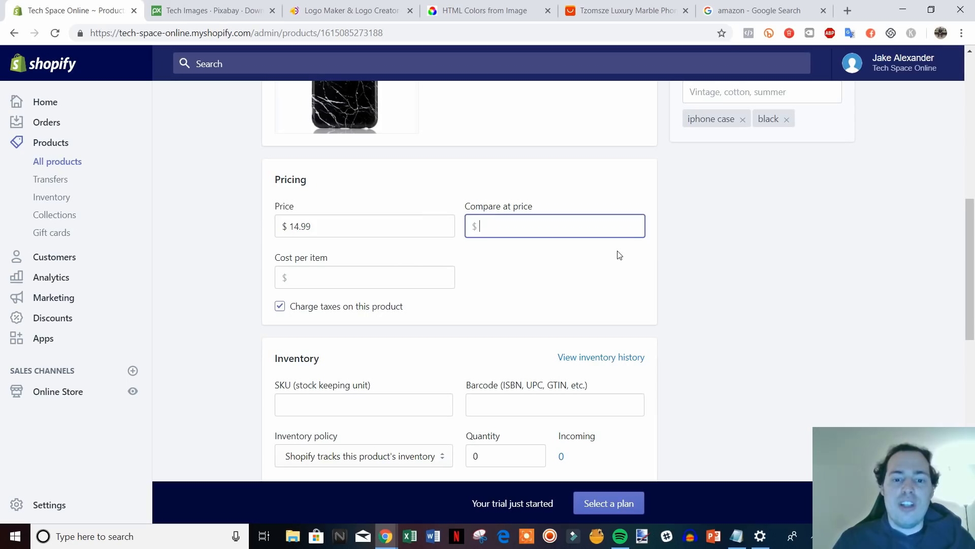
type("19.99")
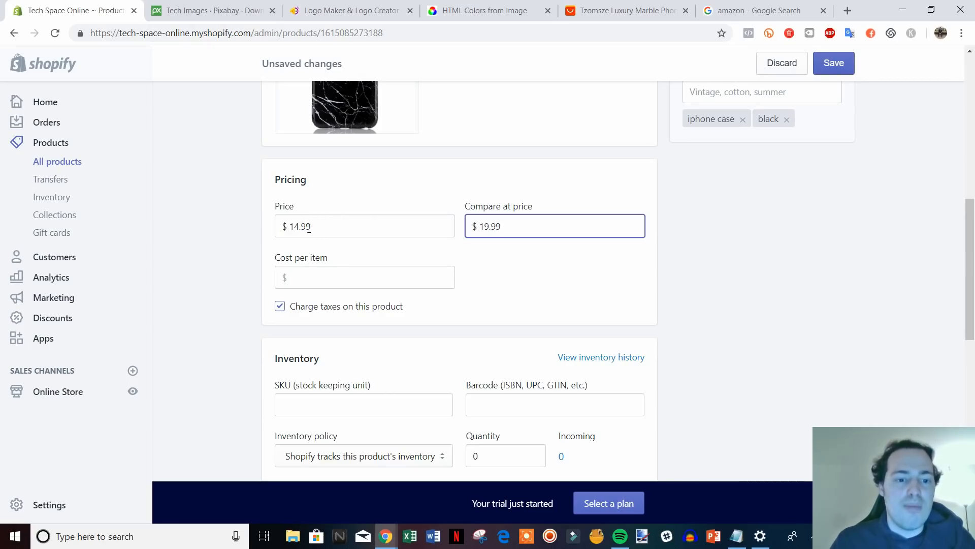
left_click(678, 282)
scroll(773, 270, "down", 2)
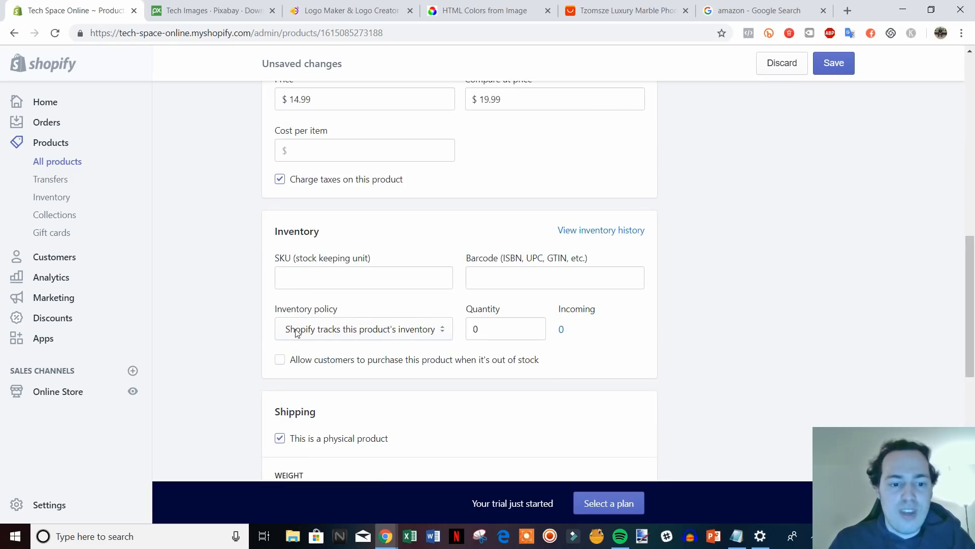
Raise the product's stock quantity to 7.
left_click(484, 333)
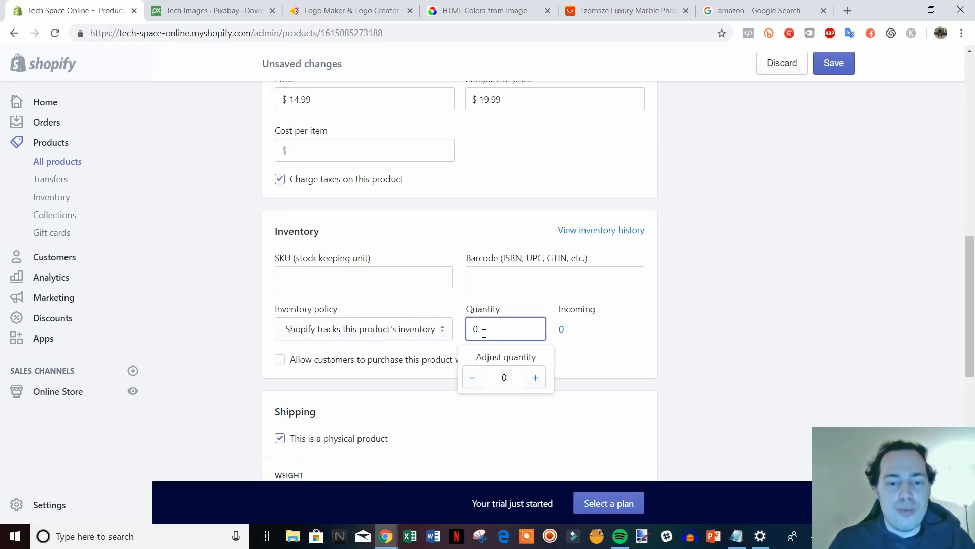
left_click(535, 379)
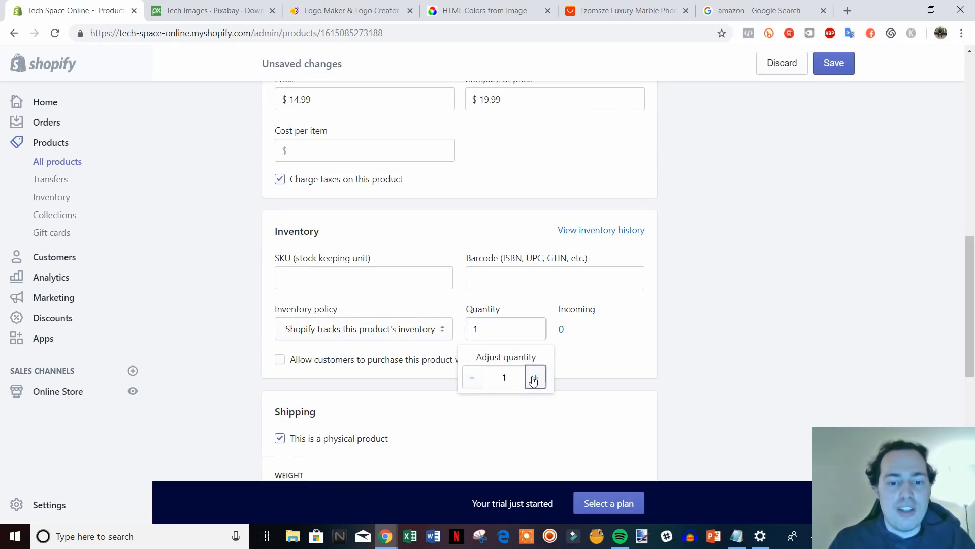
left_click(533, 381)
left_click(534, 380)
left_click(534, 380)
left_click(533, 380)
left_click(534, 381)
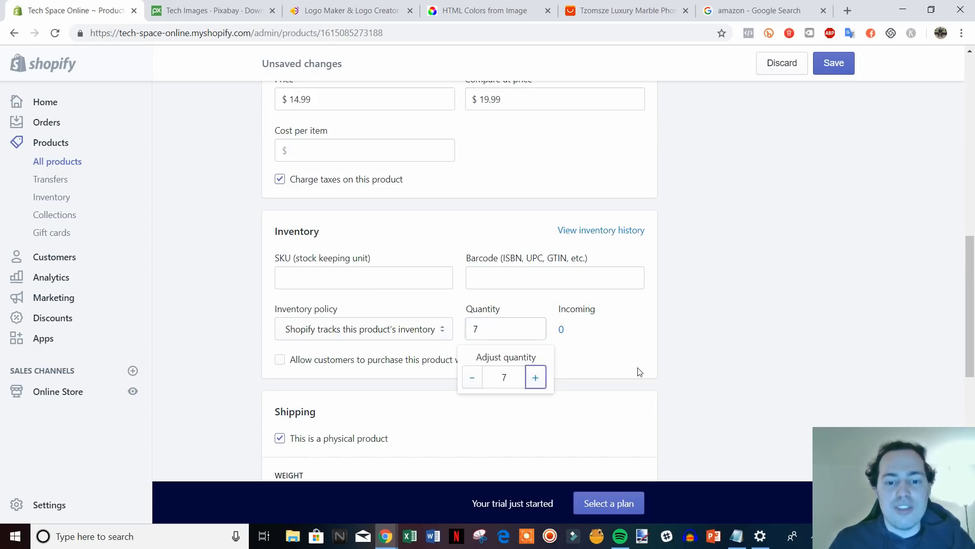
left_click(753, 361)
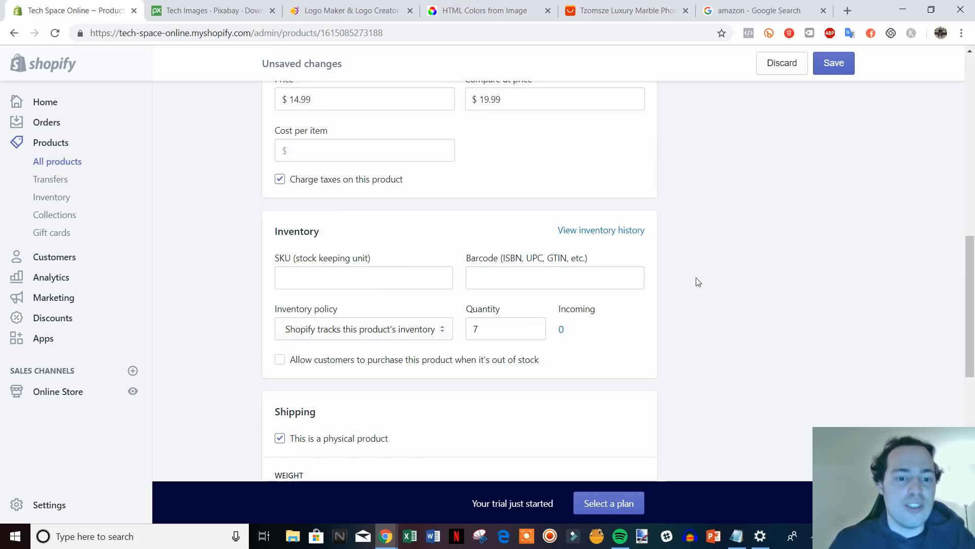
scroll(699, 320, "down", 1)
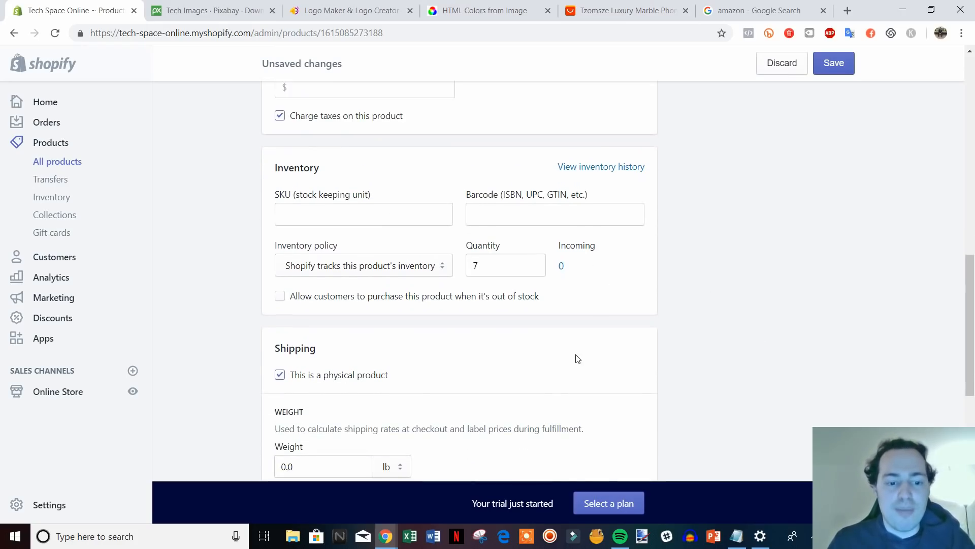
scroll(410, 281, "up", 1)
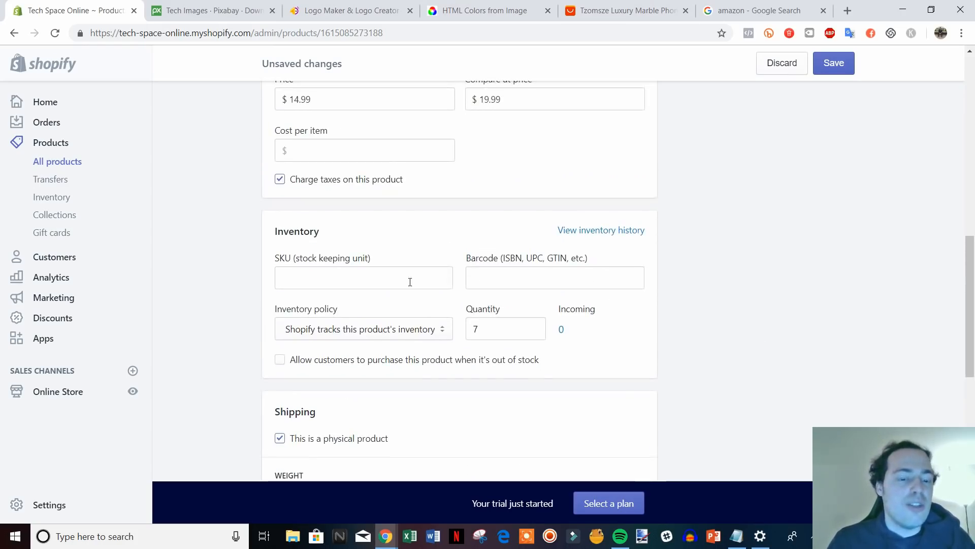
Enter 'iphone-case-black' as the product's SKU.
left_click(352, 283)
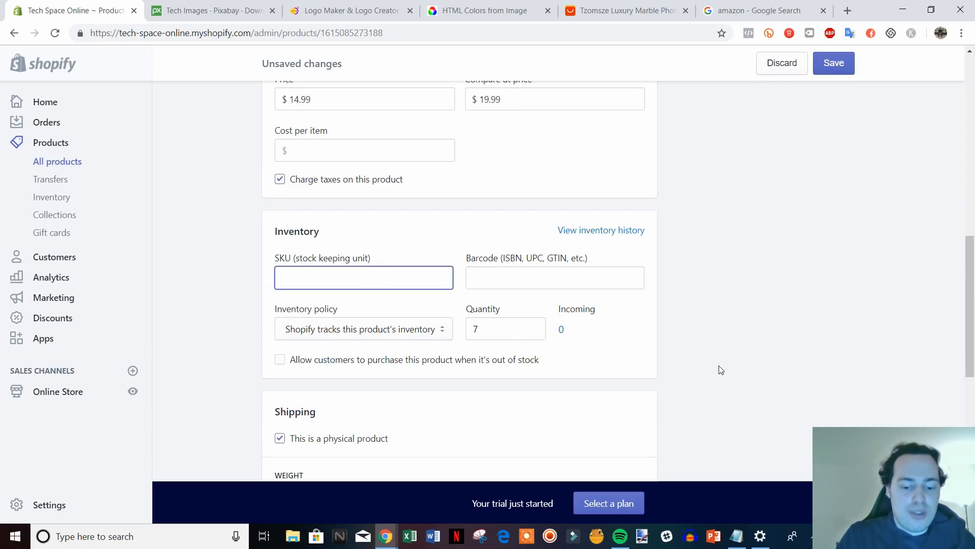
type("iphone-case-black")
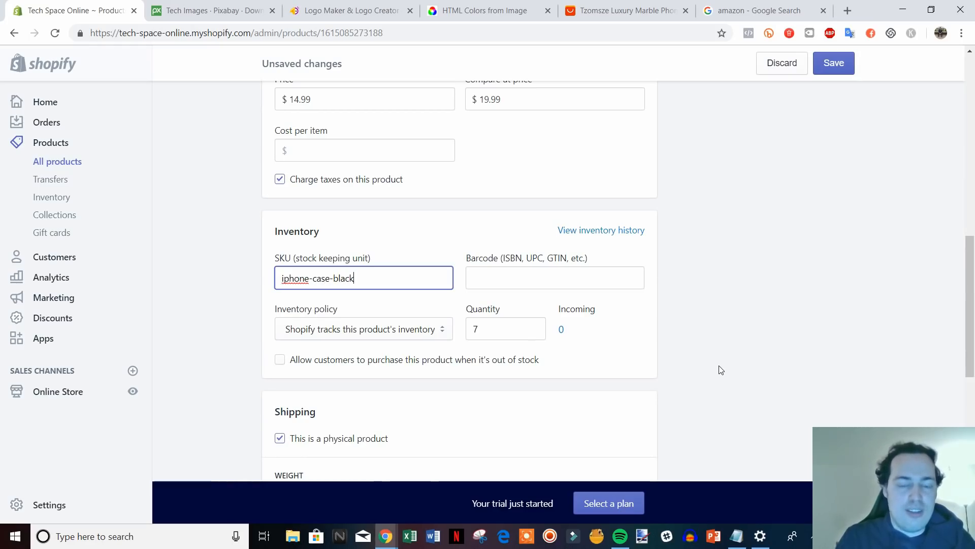
left_click(725, 355)
scroll(721, 365, "down", 1)
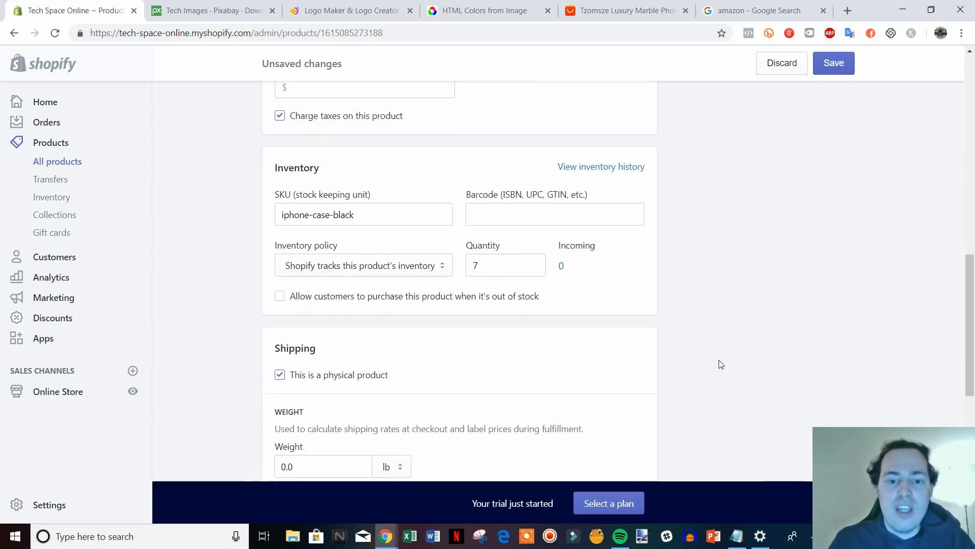
scroll(652, 273, "down", 1)
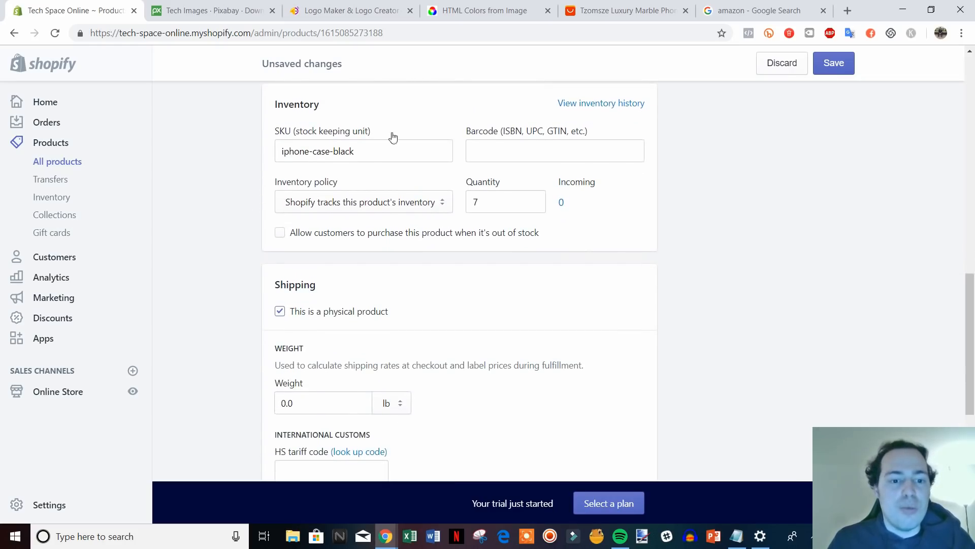
scroll(838, 269, "down", 1)
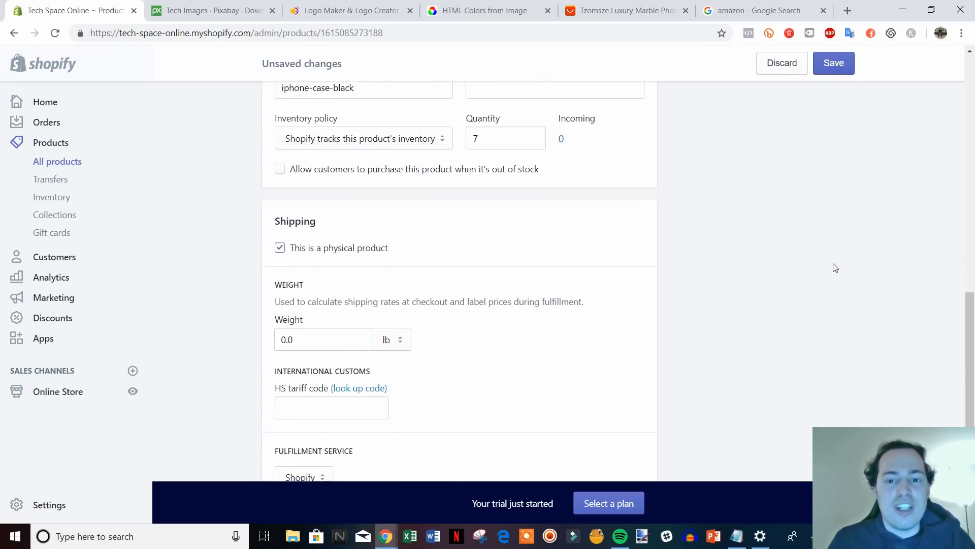
scroll(833, 268, "up", 1)
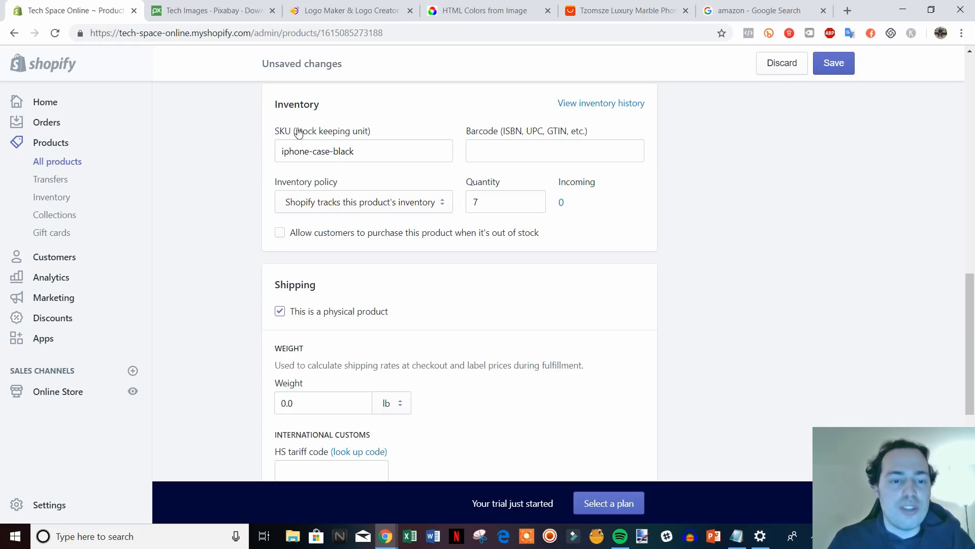
scroll(716, 258, "down", 2)
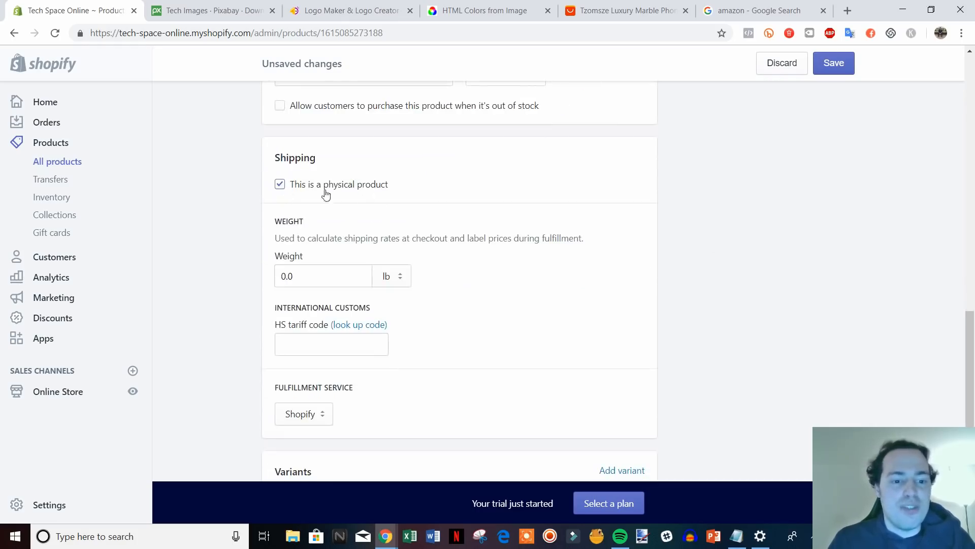
Set the Black iPhone Case's shipping weight to 1.0 lb.
scroll(725, 276, "down", 1)
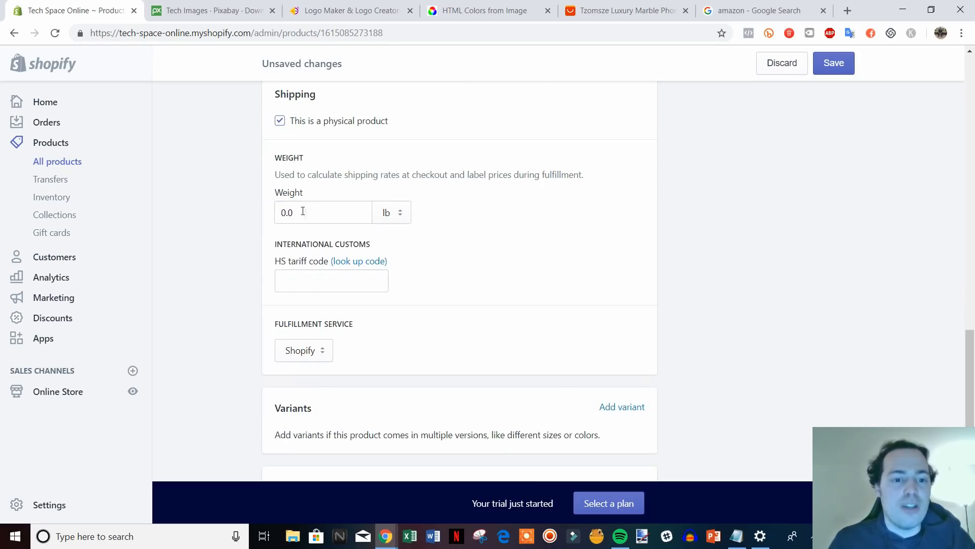
left_click(302, 210)
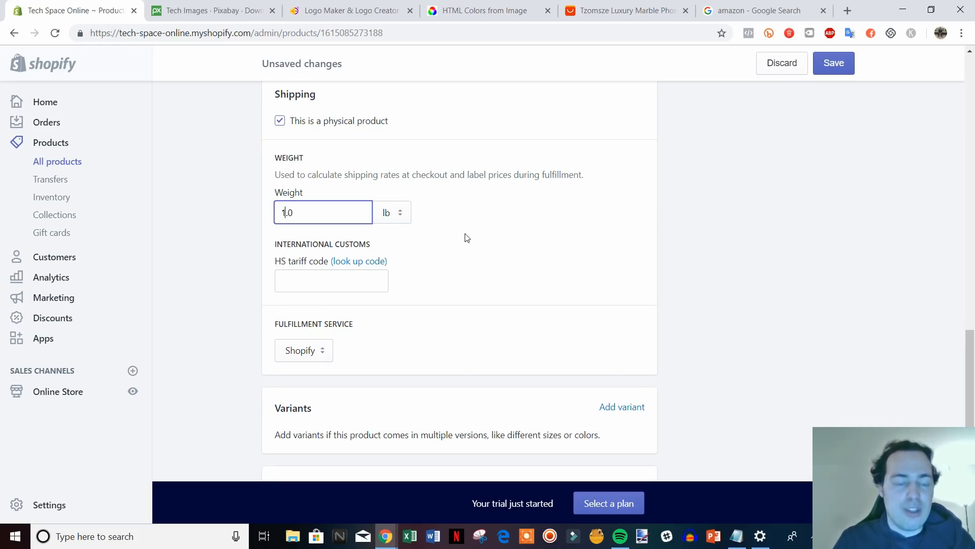
left_click(711, 260)
Keep Shopify as the fulfillment service and scroll down to the Variants section.
scroll(711, 261, "down", 1)
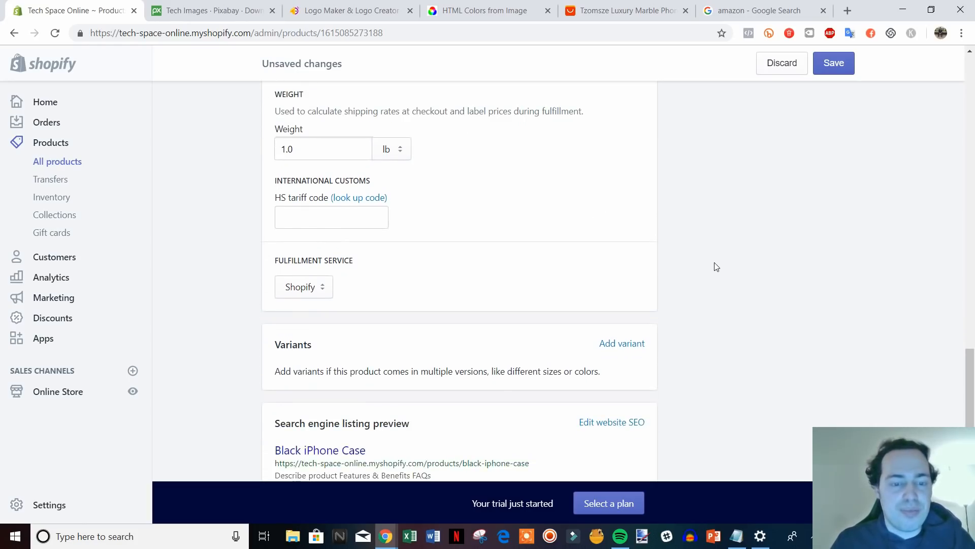
scroll(677, 255, "down", 1)
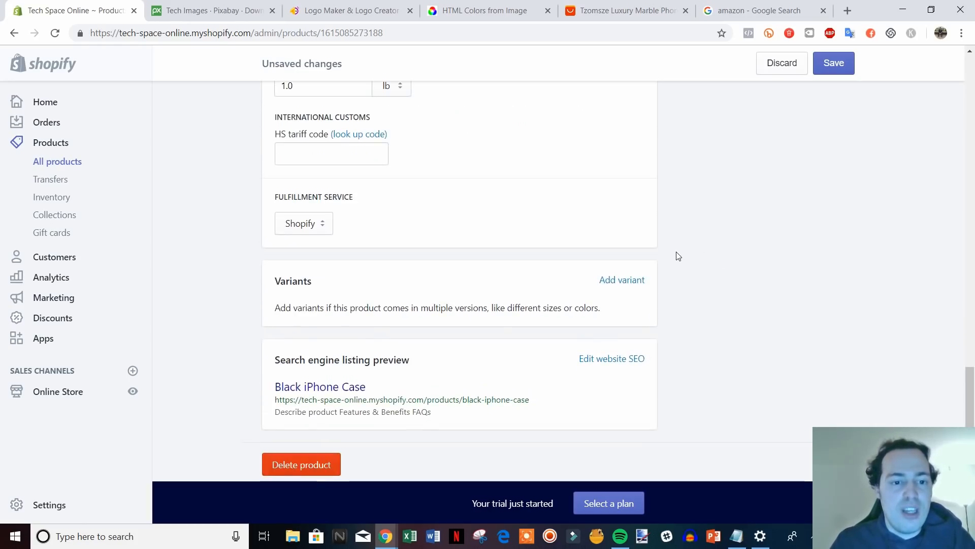
left_click(307, 227)
left_click(316, 227)
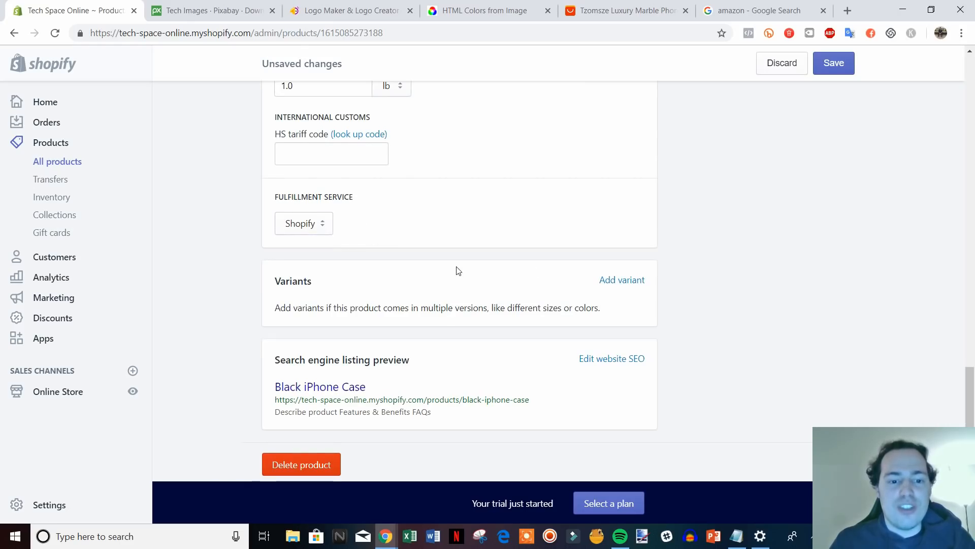
scroll(458, 271, "down", 1)
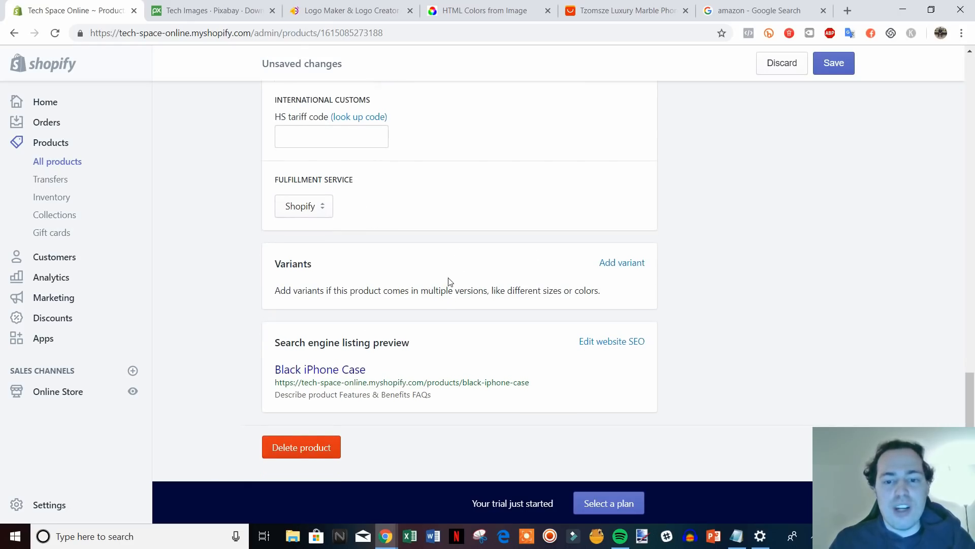
Add a variant option and rename it from Size to Phone Type.
left_click(617, 263)
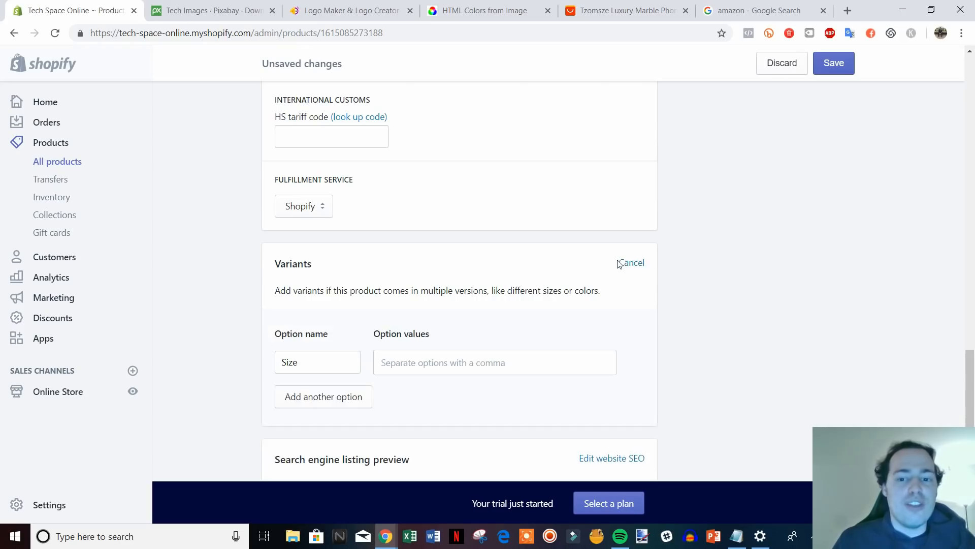
scroll(477, 330, "down", 1)
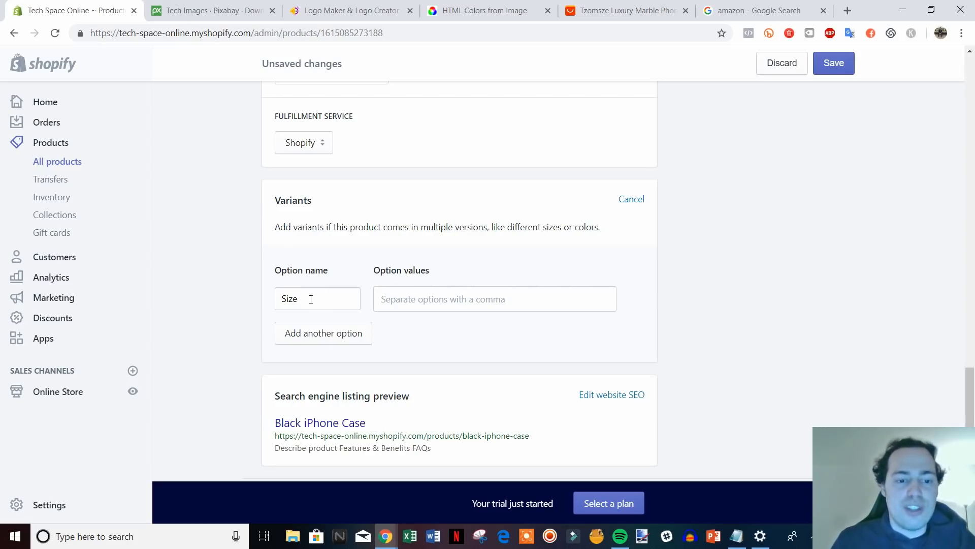
left_click_drag(311, 299, 275, 298)
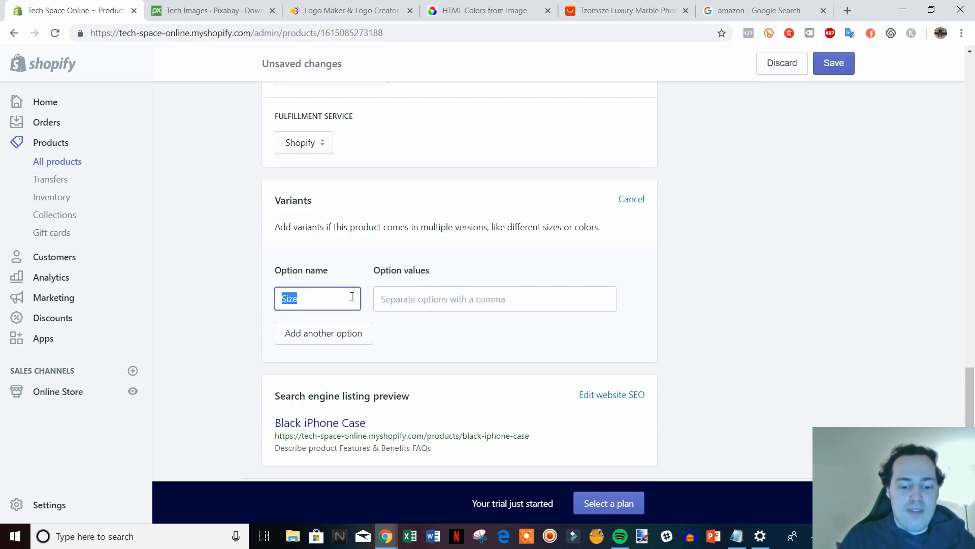
type("Phone T")
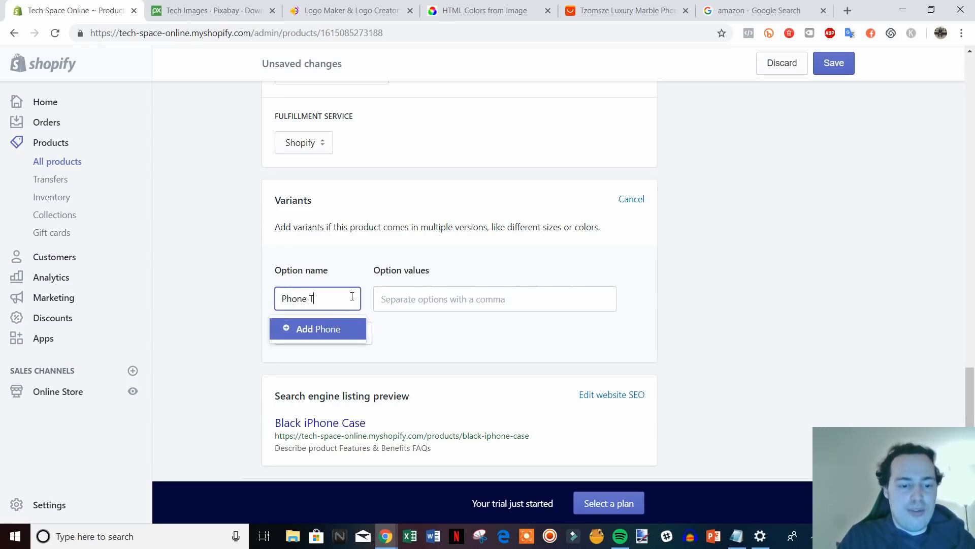
type("ype")
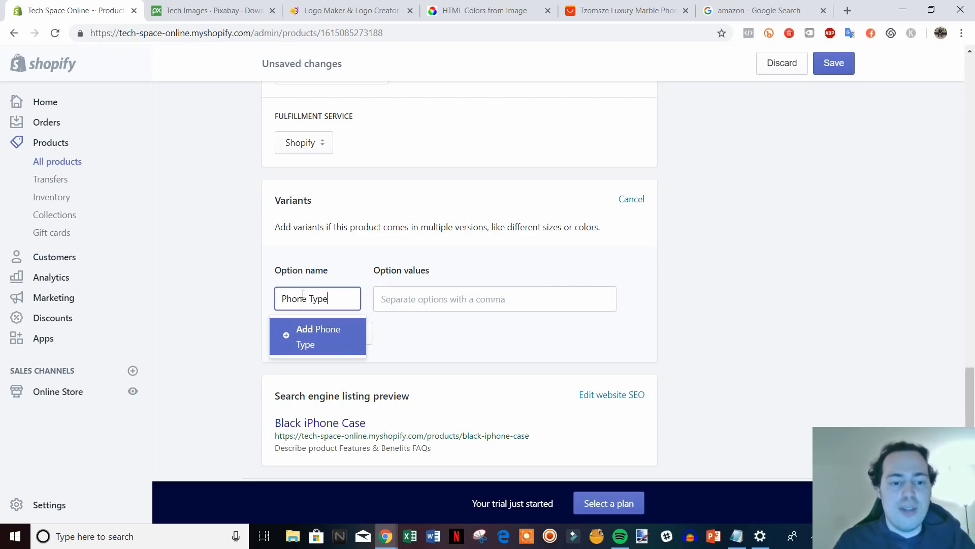
left_click(308, 335)
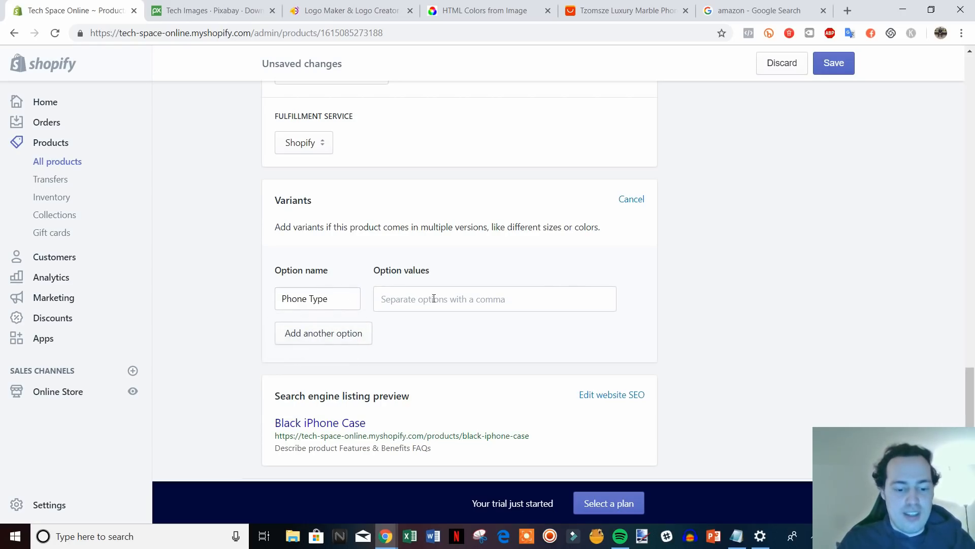
Enter the Phone Type values 6, 6s, 7, 7plus and X.
left_click(434, 298)
type("6")
key("Return")
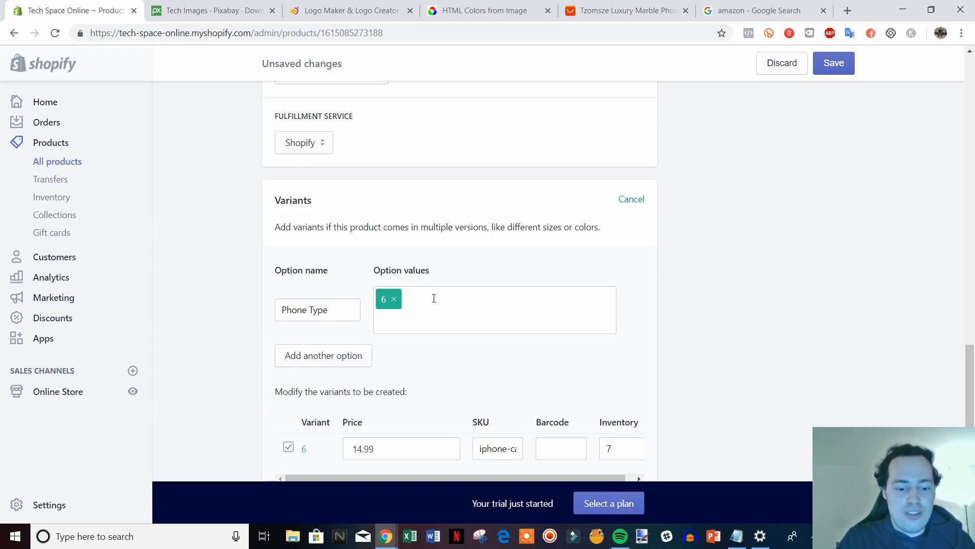
key("Return")
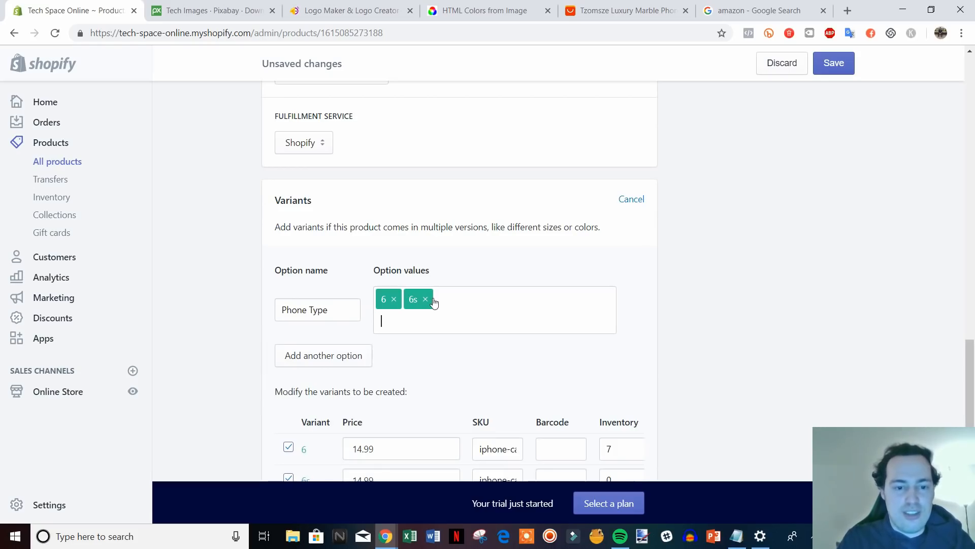
type("7")
key("Return")
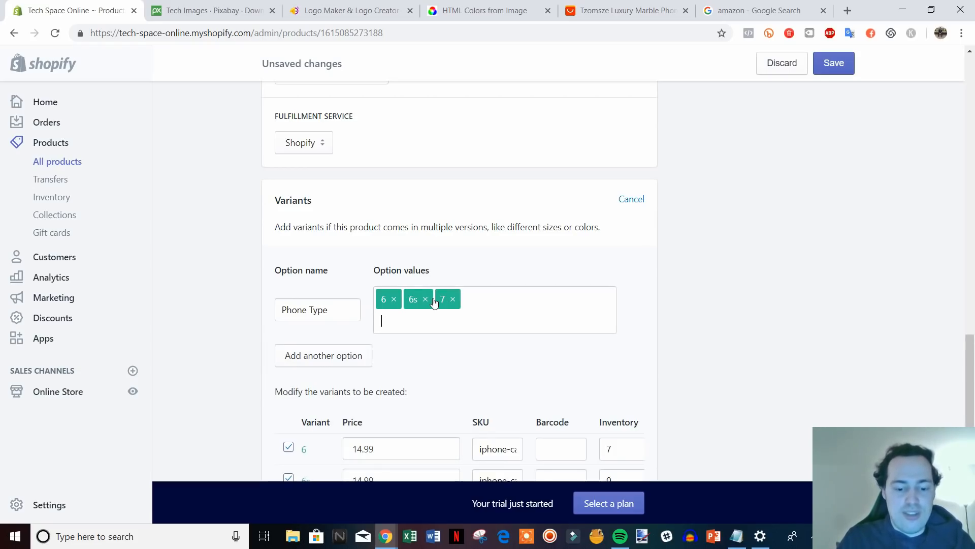
type("7plus")
key("Return")
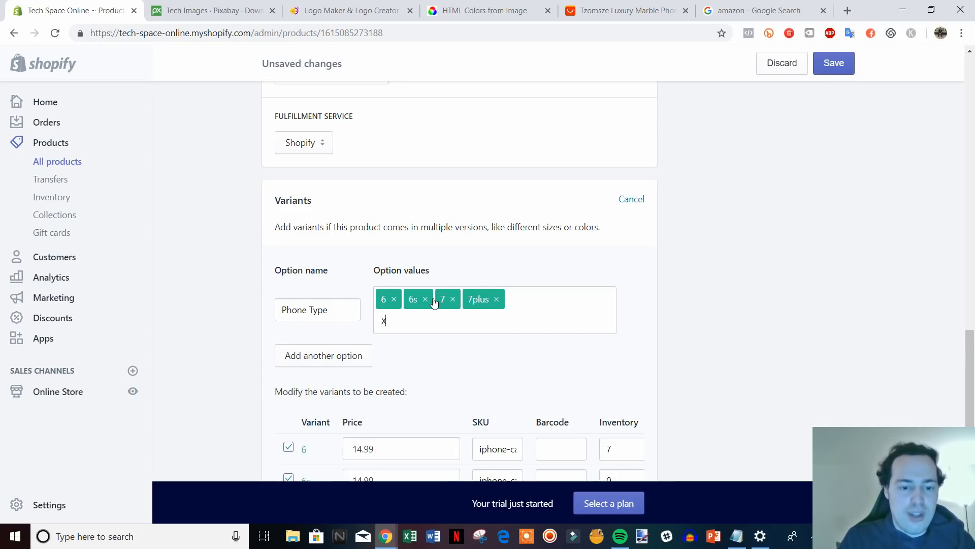
type("X")
key("Return")
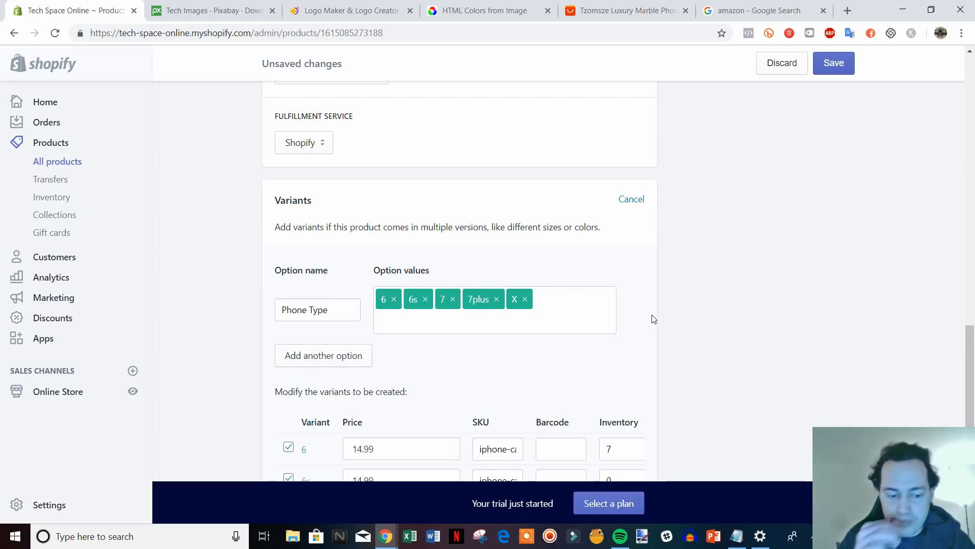
Check the 6s, 7 and 7plus variant prices, leaving them at $14.99.
scroll(568, 311, "down", 4)
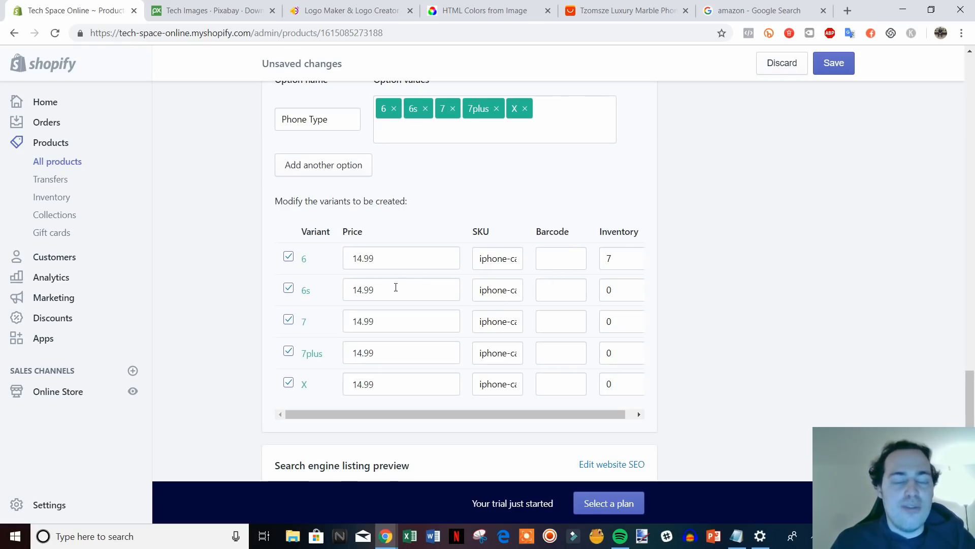
left_click(396, 288)
left_click(396, 319)
left_click(373, 351)
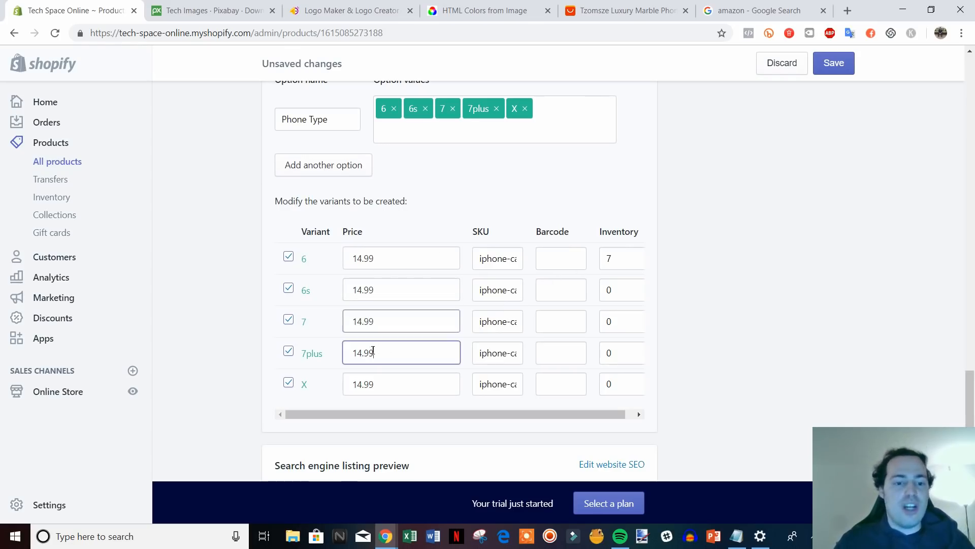
left_click_drag(373, 352, 355, 359)
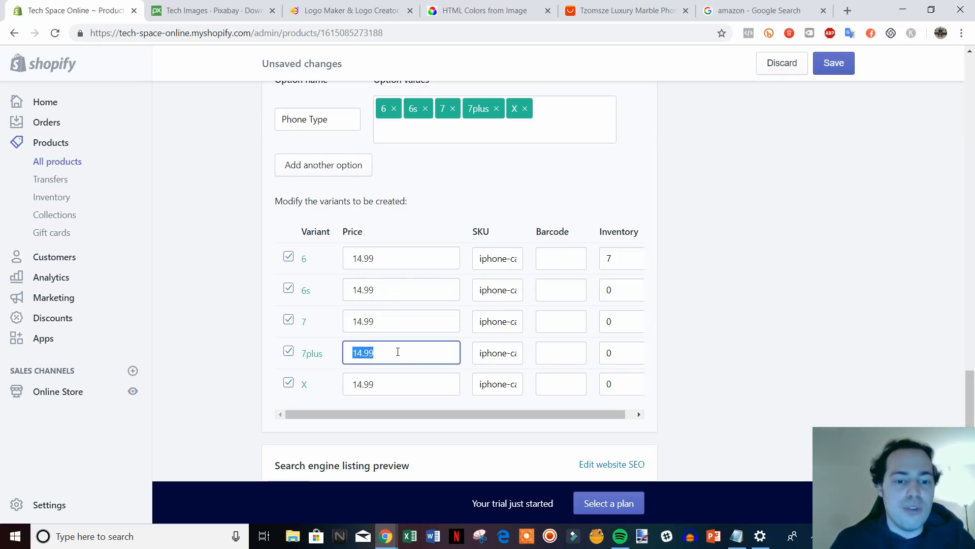
left_click(398, 352)
Set the inventory of the 6s, 7, 7plus and X variants to 7.
double_click(609, 287)
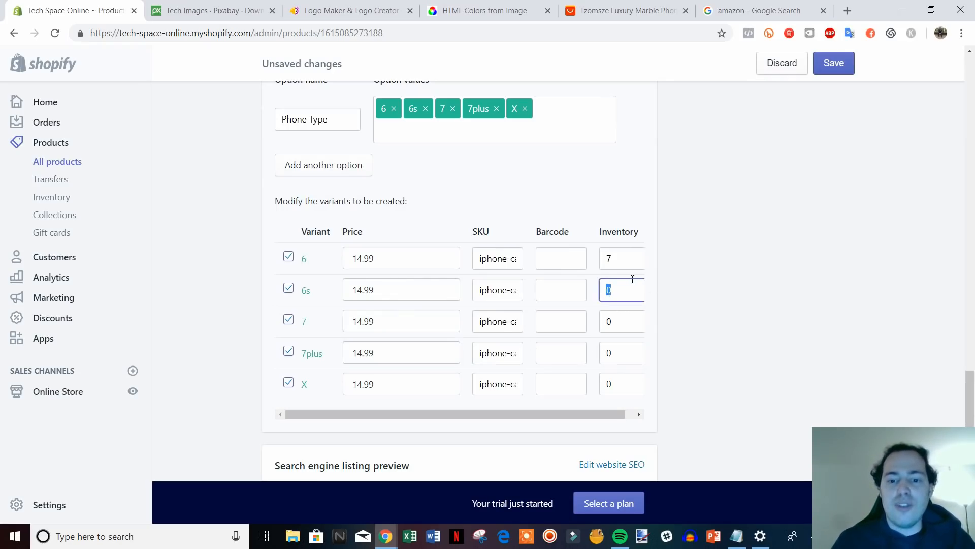
type("7")
double_click(622, 320)
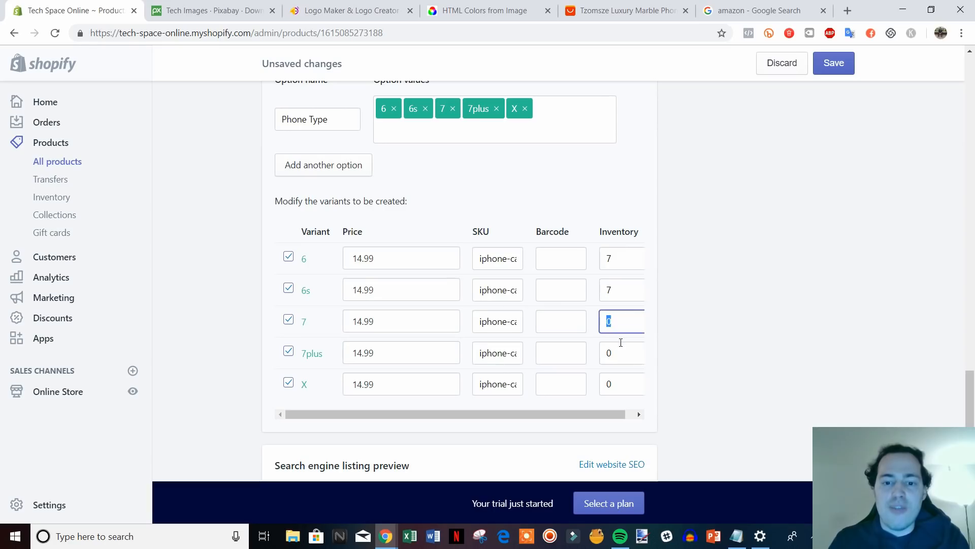
type("7")
double_click(616, 353)
type("7")
double_click(617, 382)
type("7")
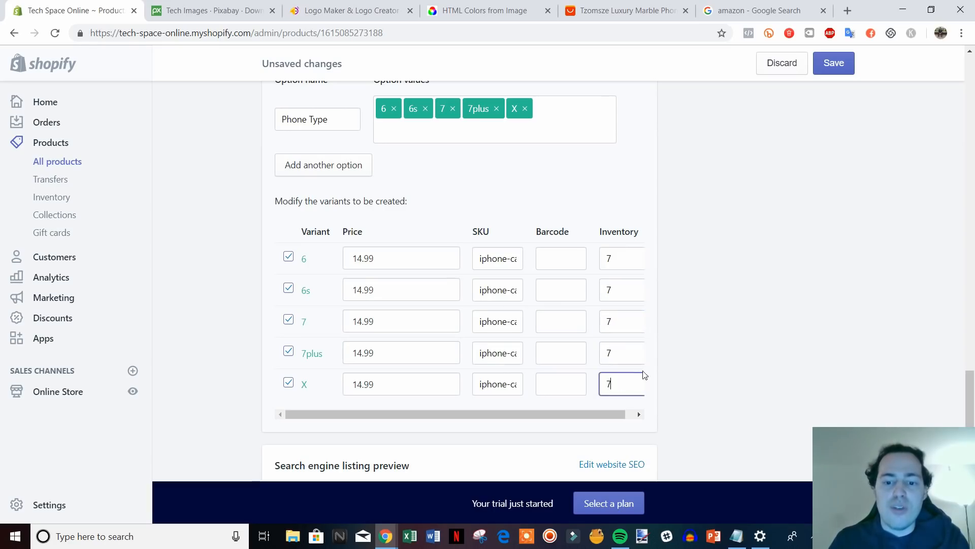
left_click(676, 366)
scroll(681, 367, "down", 3)
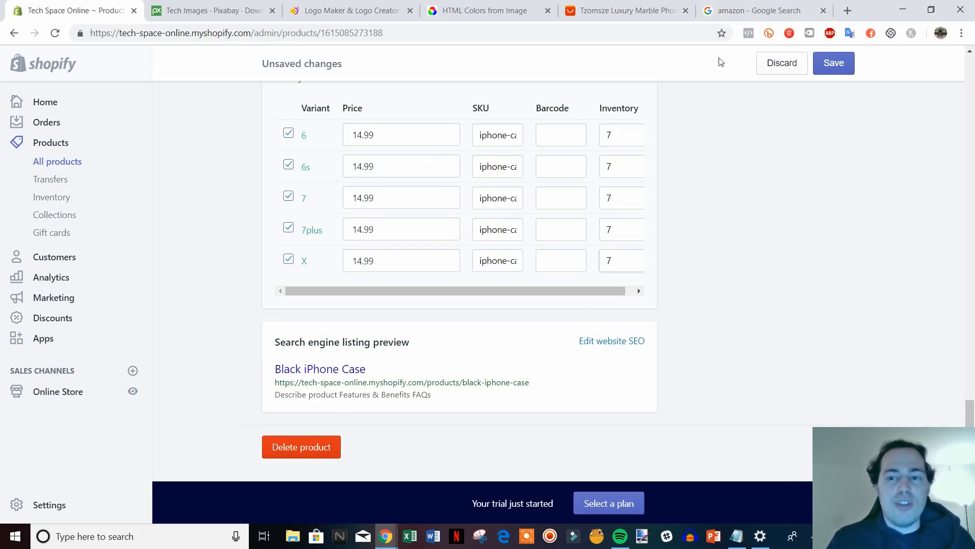
left_click(747, 6)
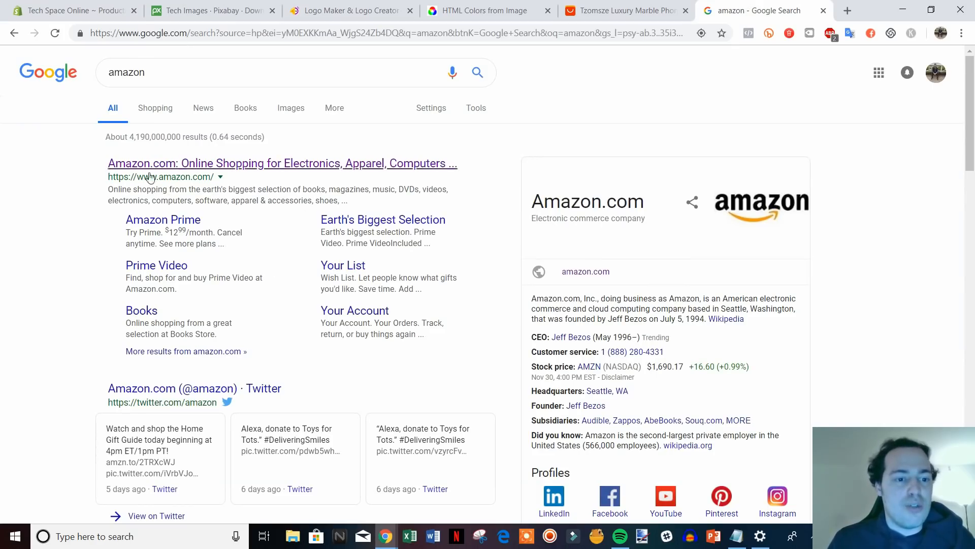
left_click(76, 10)
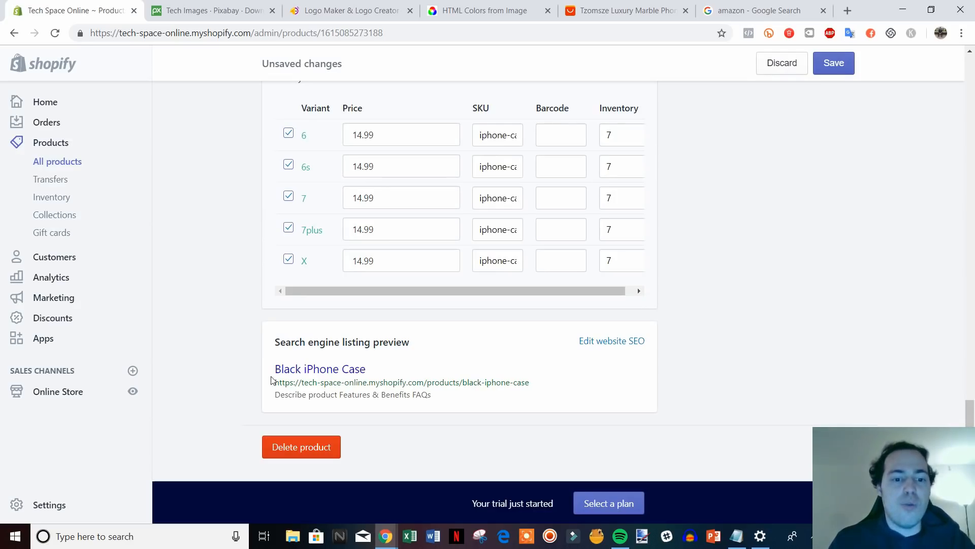
Change the SEO page title to 'Black iPhone Case | Fits All iPhones | Tech Space Online'.
left_click(616, 344)
scroll(820, 391, "down", 3)
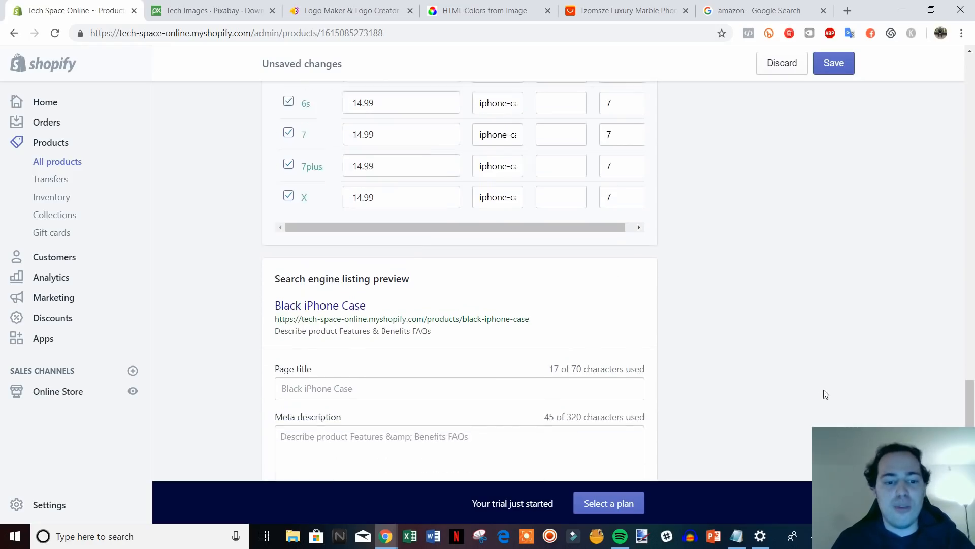
scroll(766, 315, "down", 1)
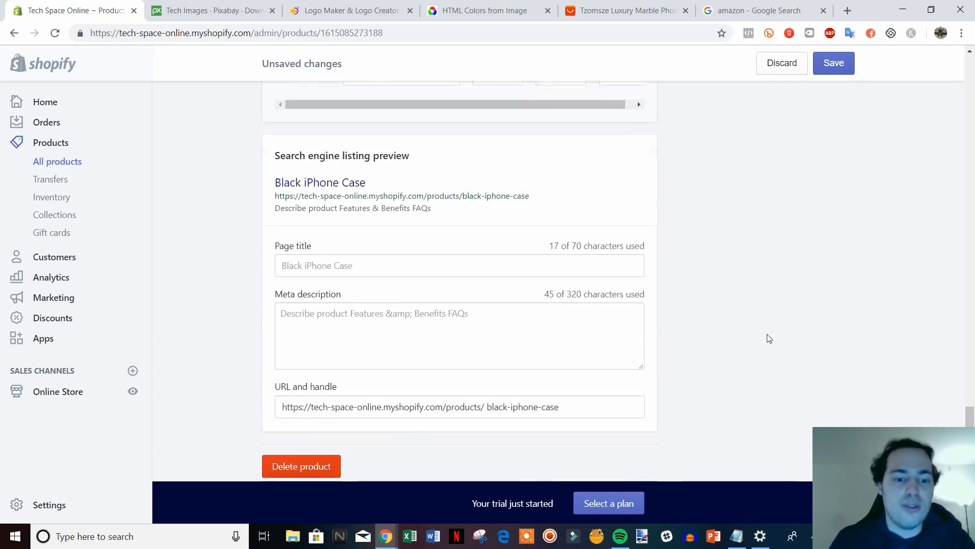
left_click(422, 262)
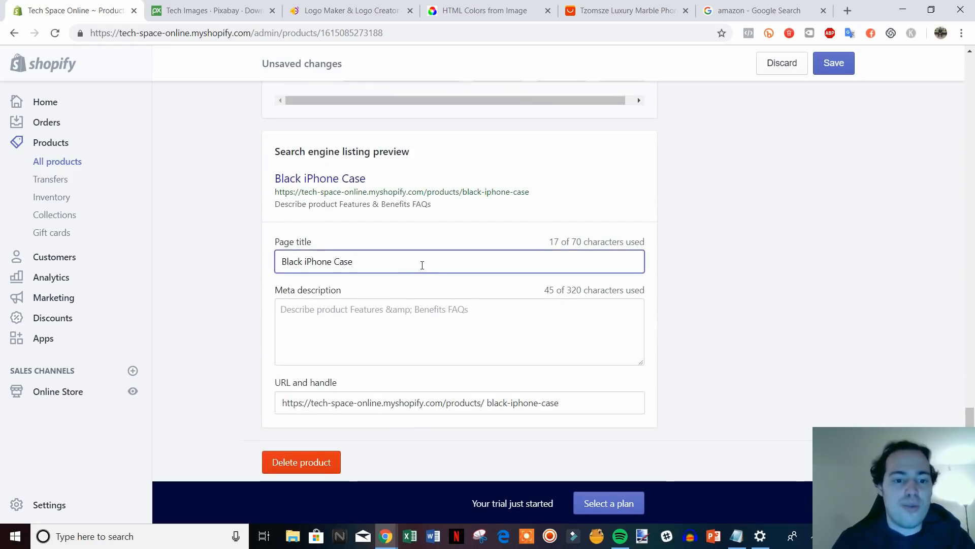
type("- Tech")
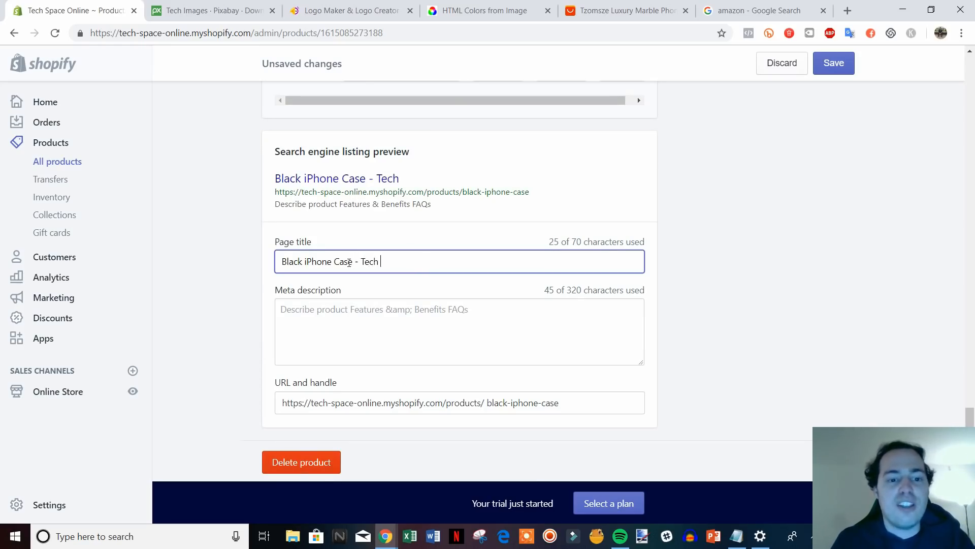
type(" Spa")
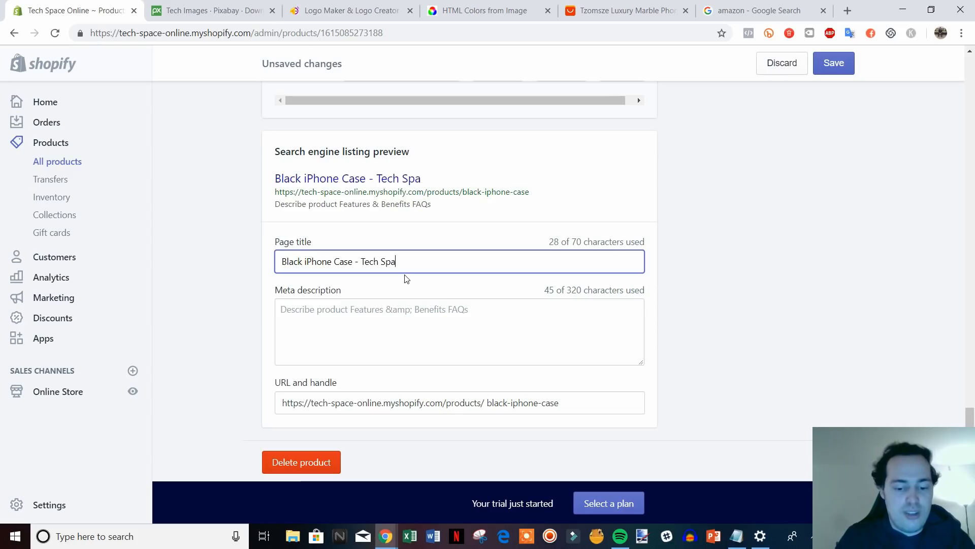
type("ce Online")
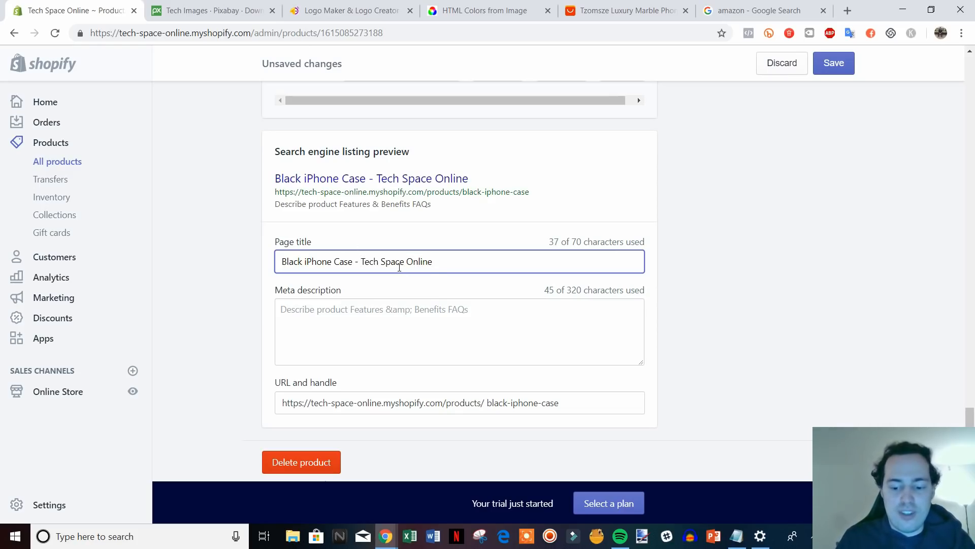
key("BackSpace")
type("| Fits Al")
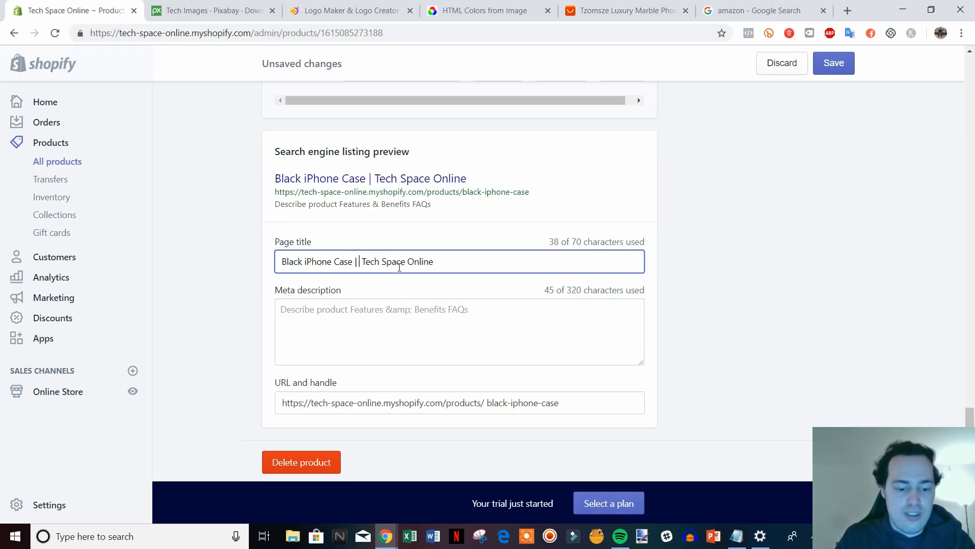
type("l iPhones")
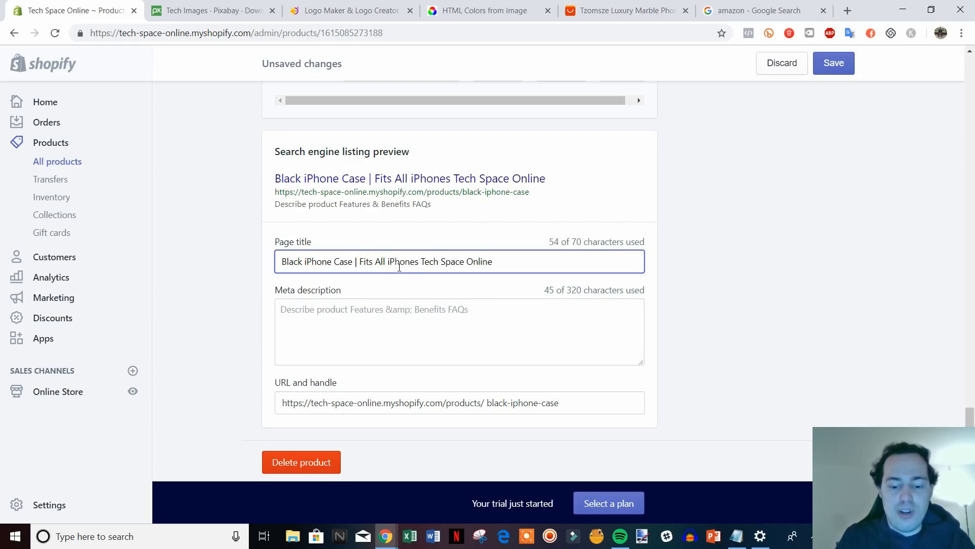
type(" |")
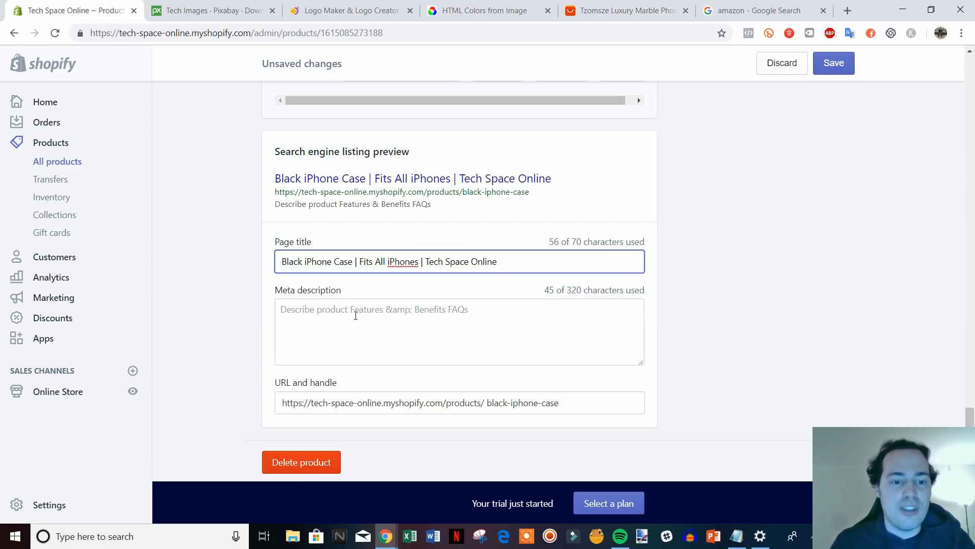
Select the meta description text, then scroll back up the product page.
left_click(352, 310)
left_click_drag(483, 308, 255, 312)
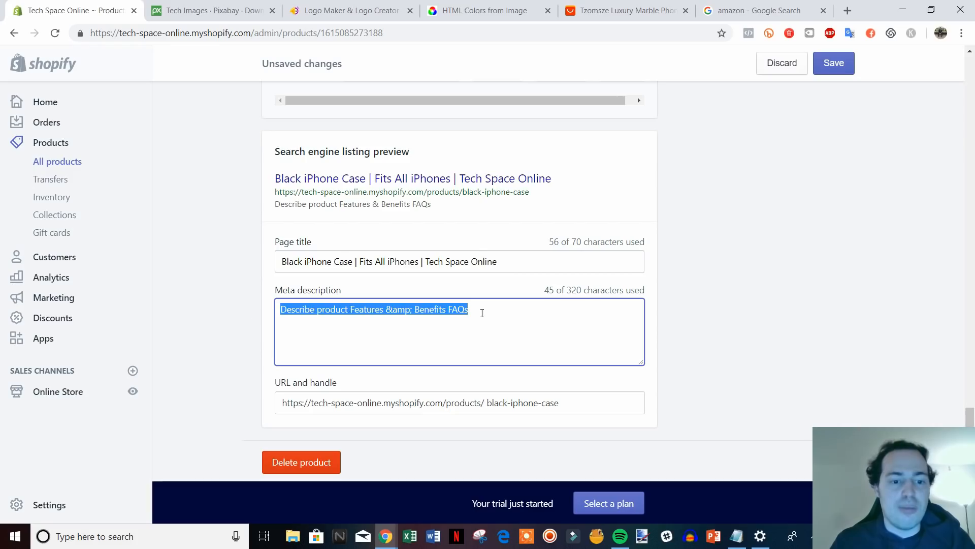
left_click(483, 308)
left_click_drag(483, 309, 264, 308)
left_click(524, 317)
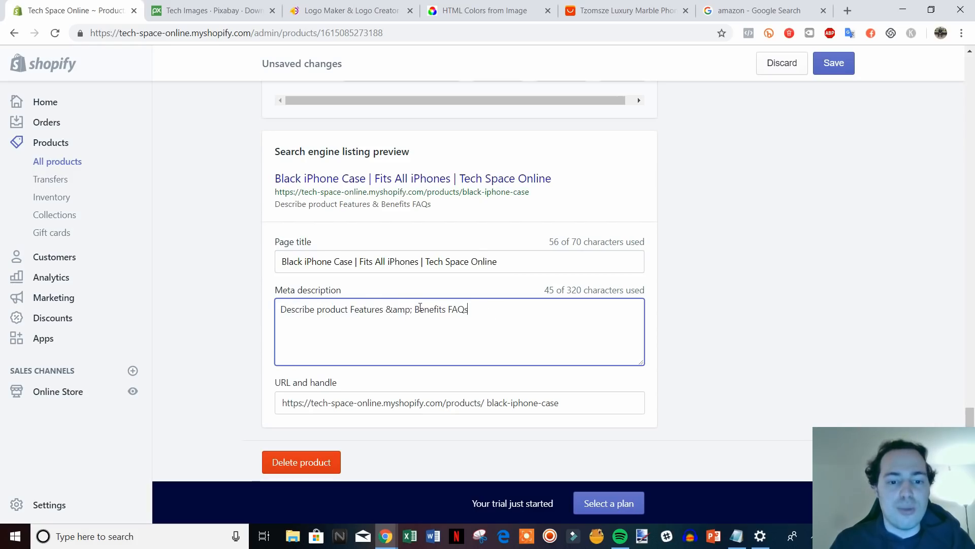
scroll(492, 356, "up", 2)
scroll(492, 355, "down", 2)
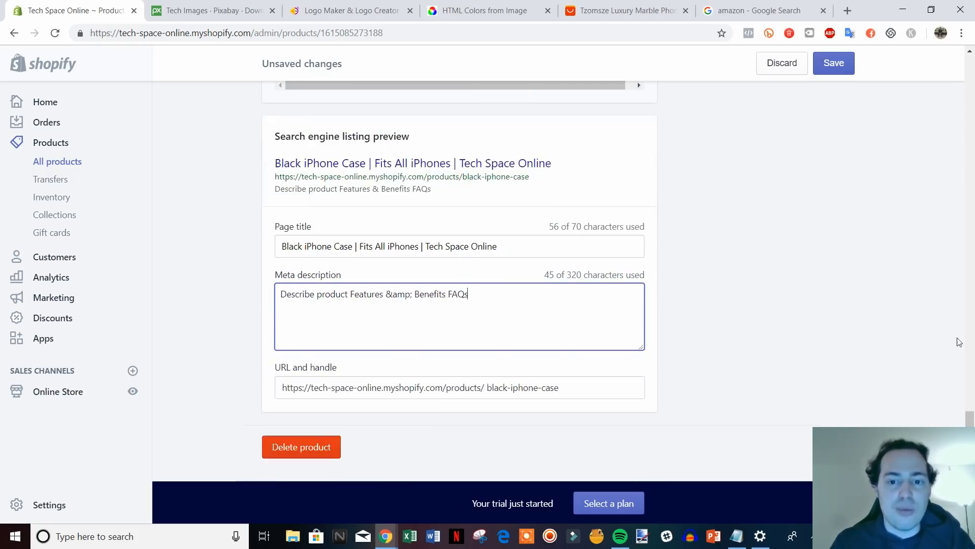
scroll(935, 143, "up", 20)
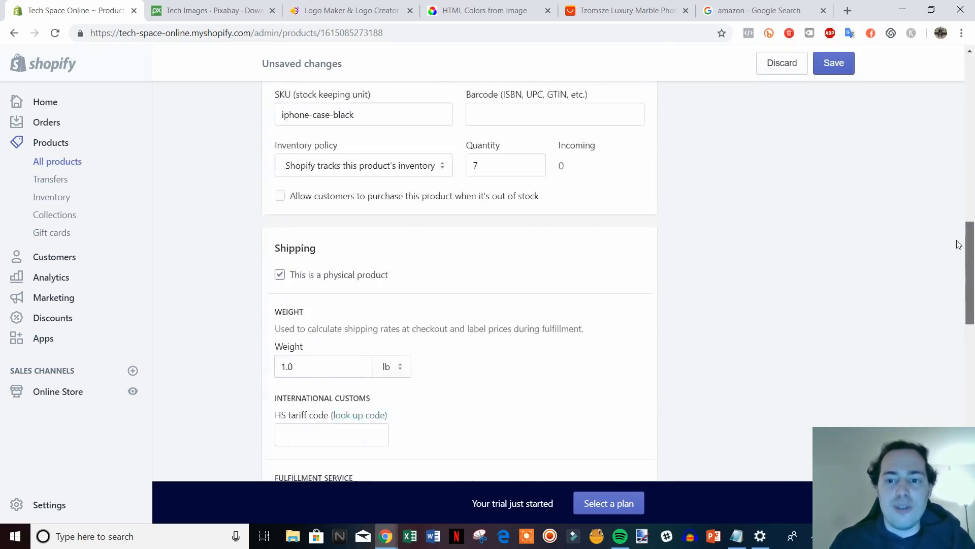
scroll(935, 143, "up", 4)
Save the Black iPhone Case and review its live storefront page at $14.99 with Phone Type choices.
key("ctrl+s")
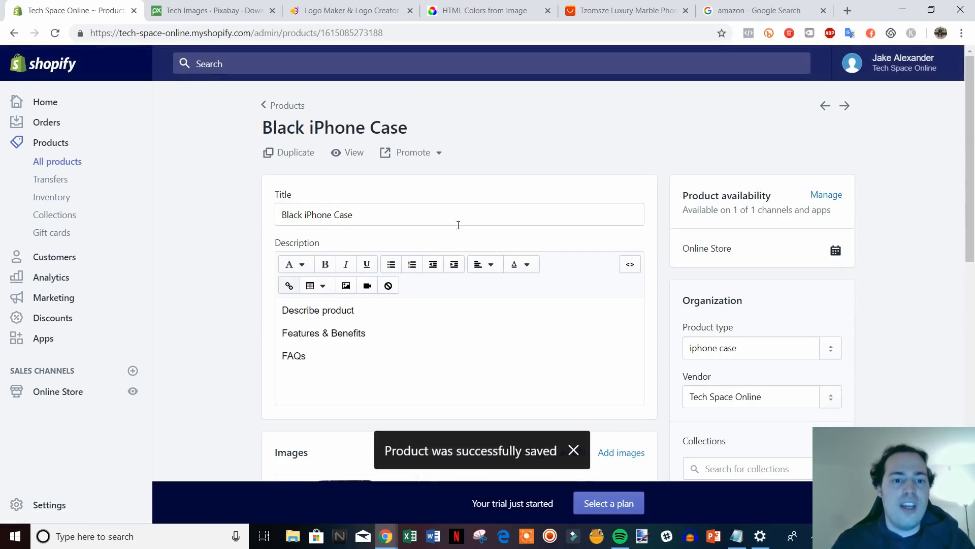
left_click(350, 155)
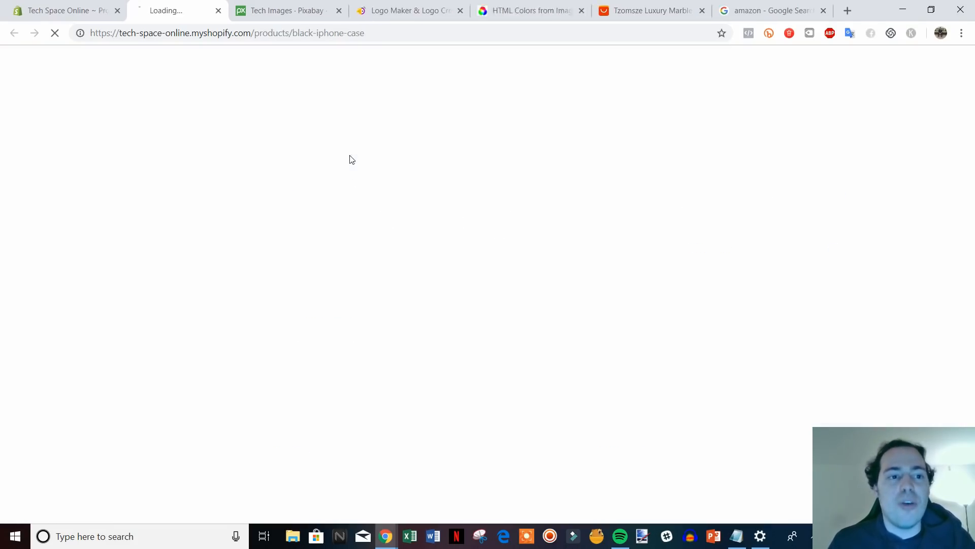
scroll(879, 285, "down", 2)
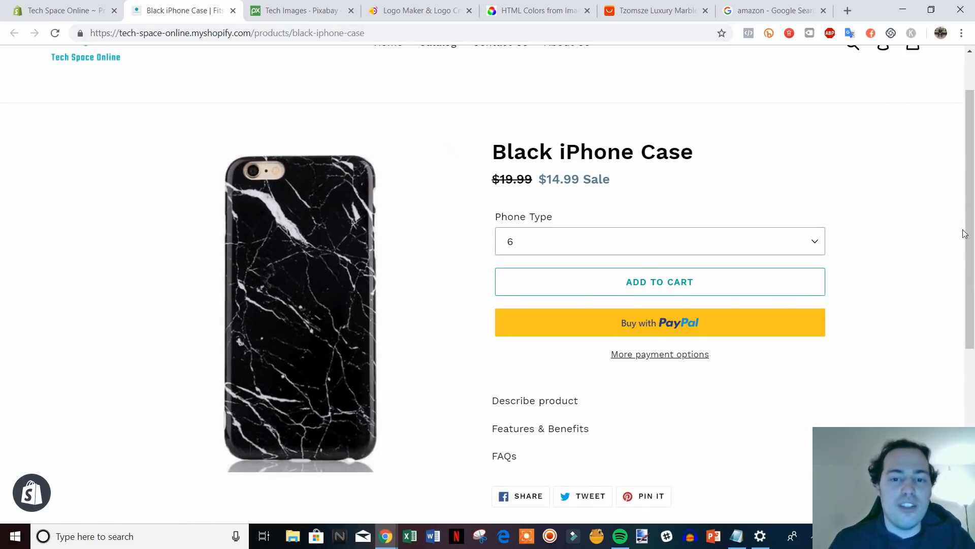
scroll(972, 203, "up", 1)
scroll(894, 265, "down", 1)
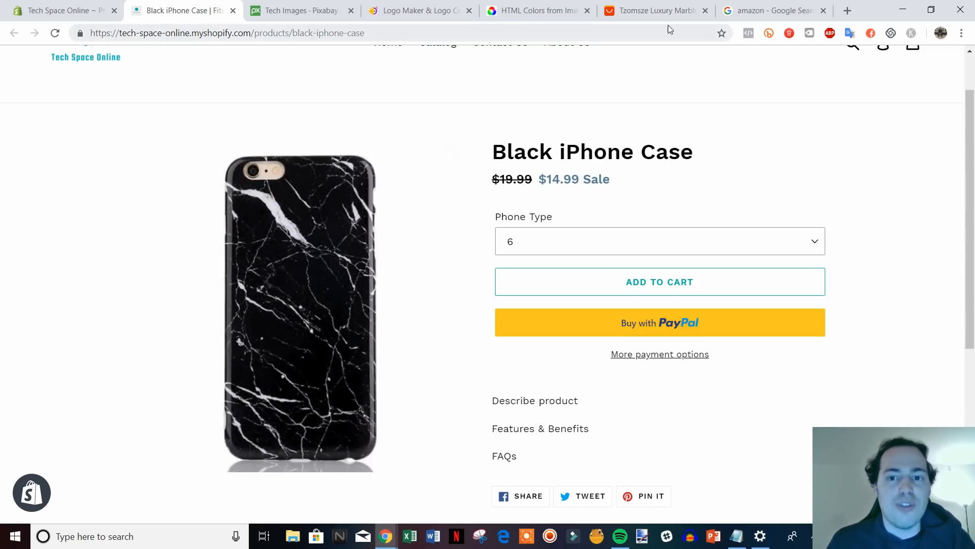
left_click(663, 12)
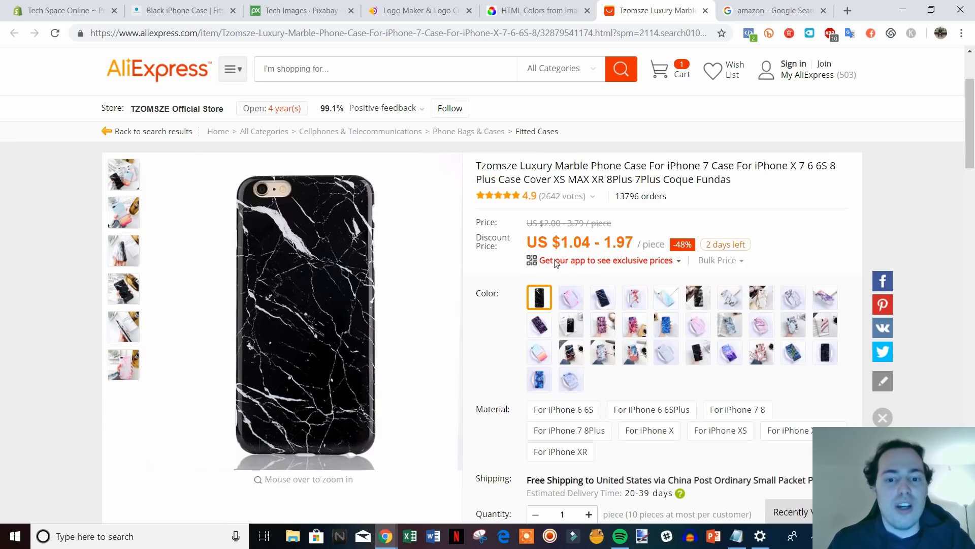
Leave the AliExpress marble case listing and return to the Black iPhone Case editor.
left_click(76, 9)
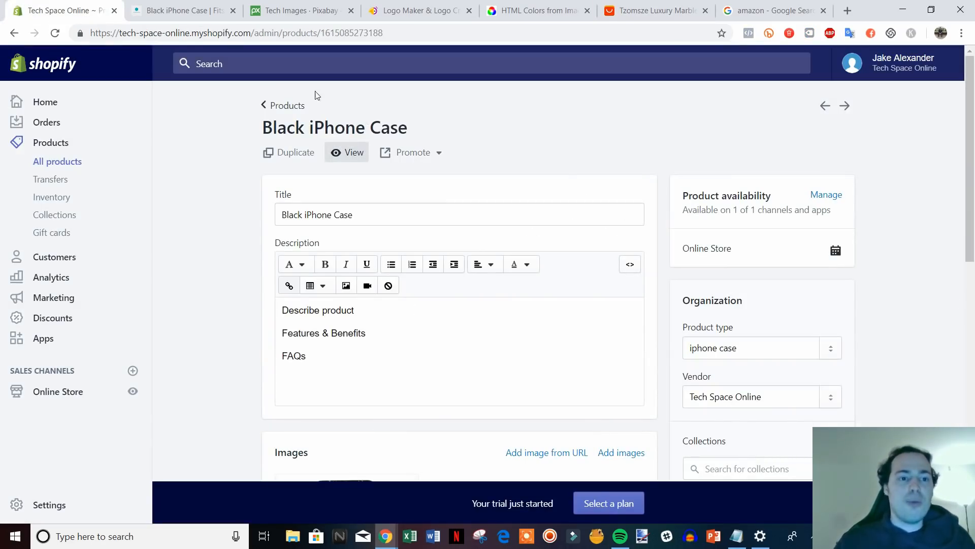
Close the storefront preview tab and return to the Products list.
left_click(233, 11)
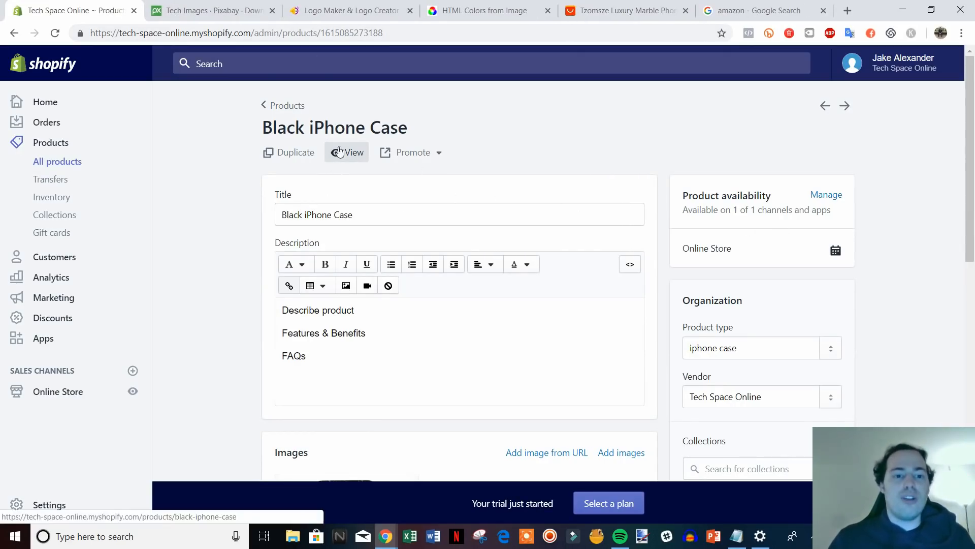
scroll(711, 236, "down", 1)
scroll(721, 235, "down", 1)
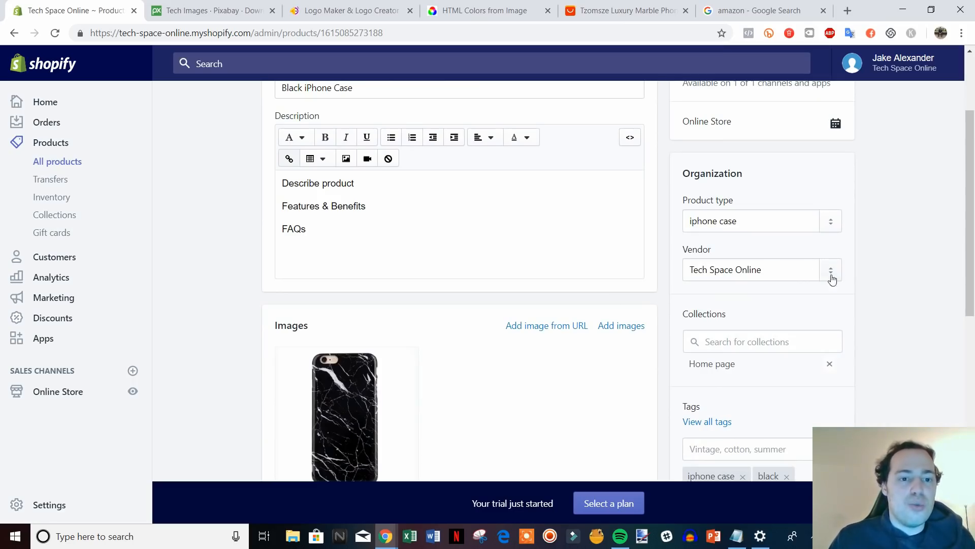
scroll(625, 203, "up", 2)
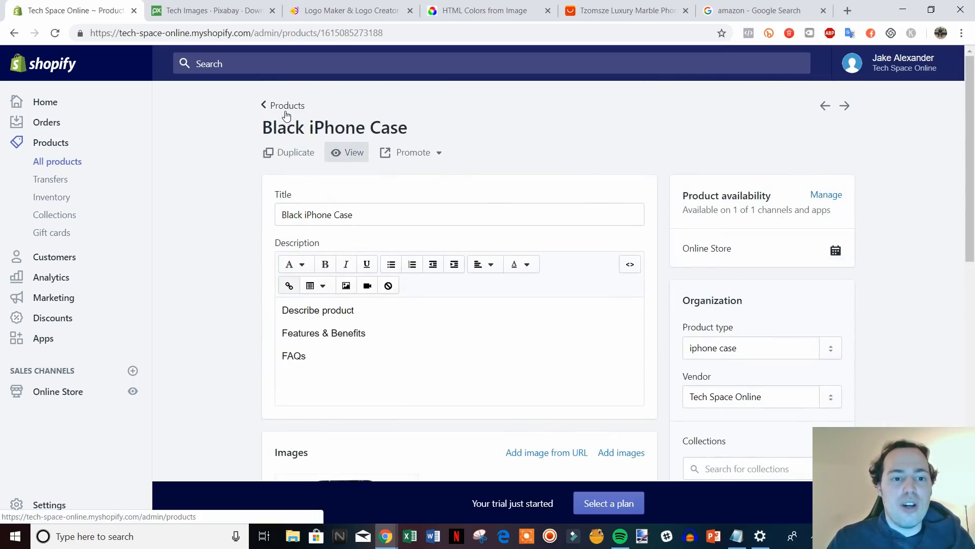
left_click(285, 107)
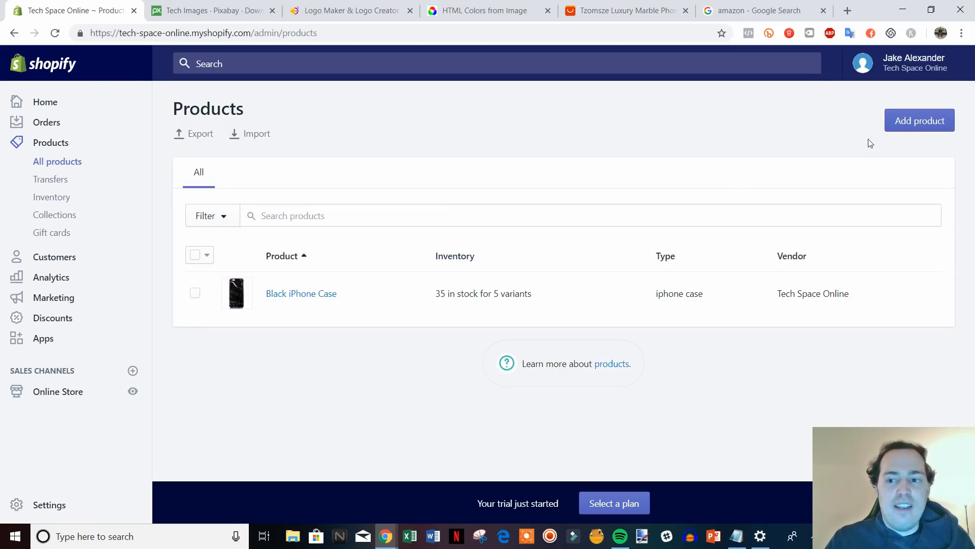
Start a new product titled 'Pink iPhone Case' with a placeholder description.
left_click(917, 120)
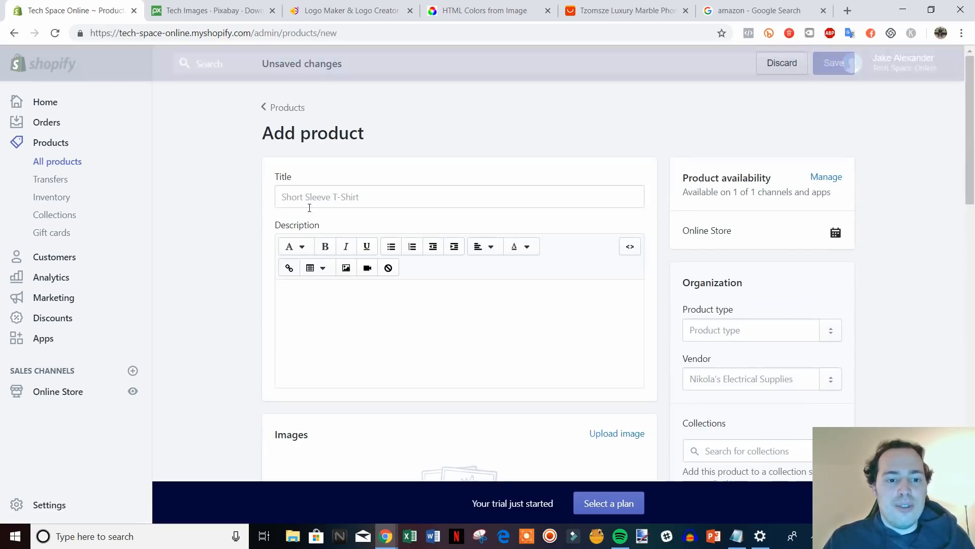
left_click(346, 202)
type("Pink")
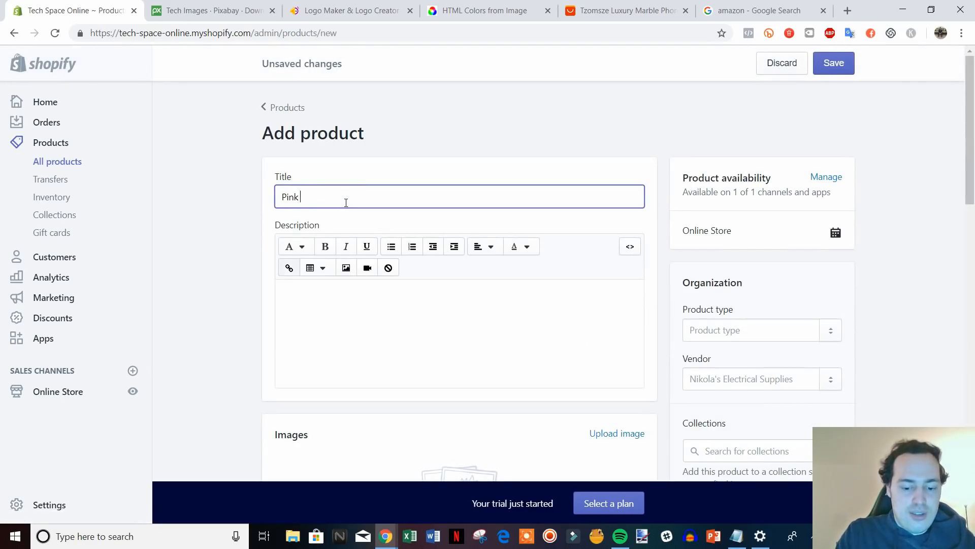
type(" iPhone Case")
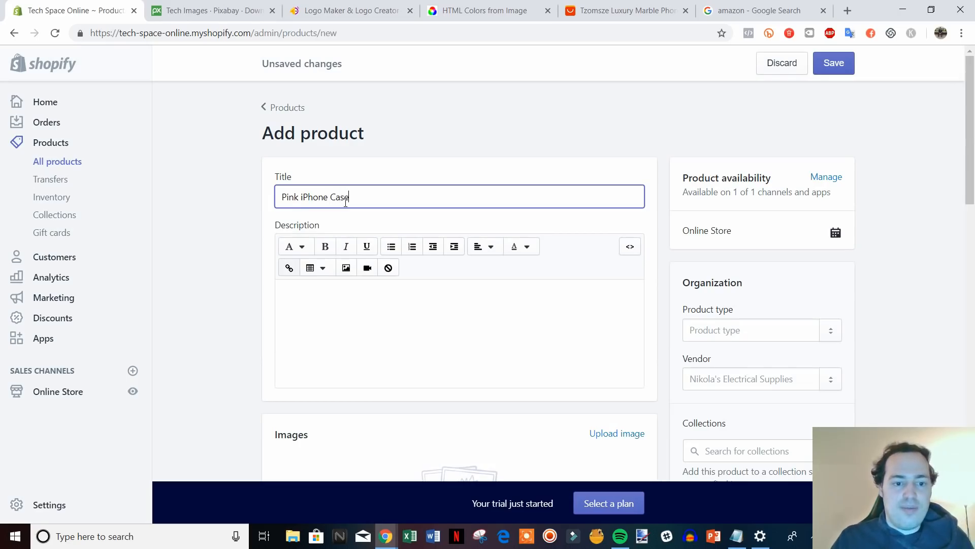
scroll(385, 233, "down", 2)
left_click(398, 212)
type("fhdbkljvgjengjr")
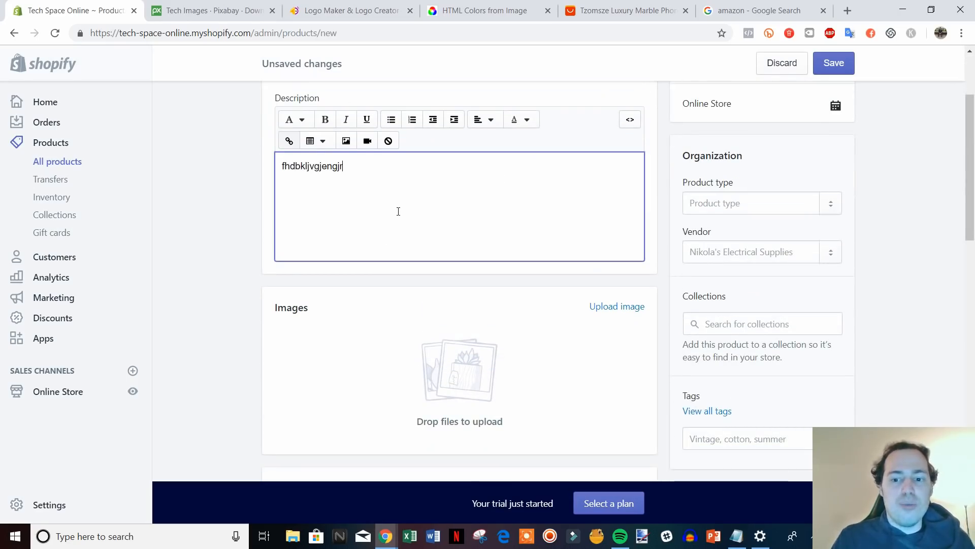
scroll(562, 189, "down", 1)
Tag it 'iphone case' and 'pink', and set product type to iphone case.
left_click(783, 382)
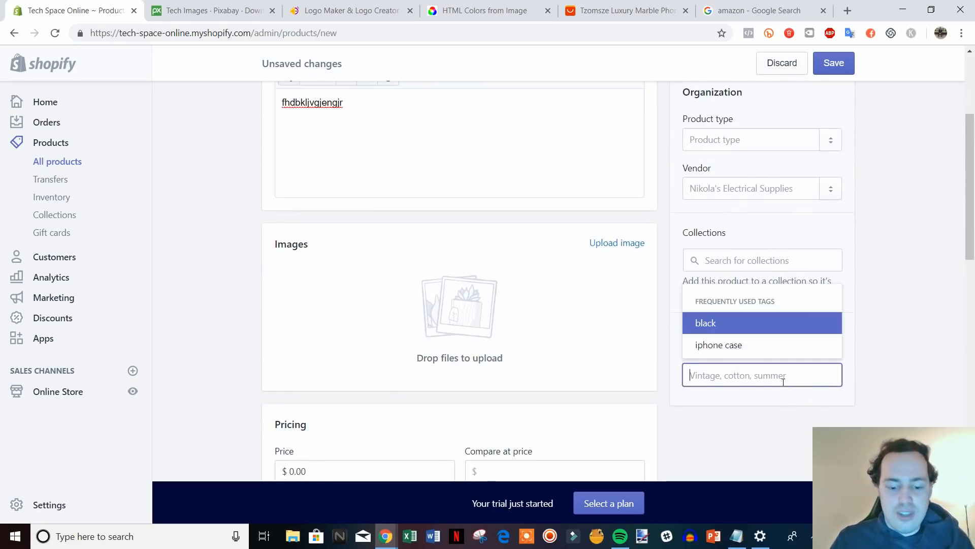
left_click(737, 345)
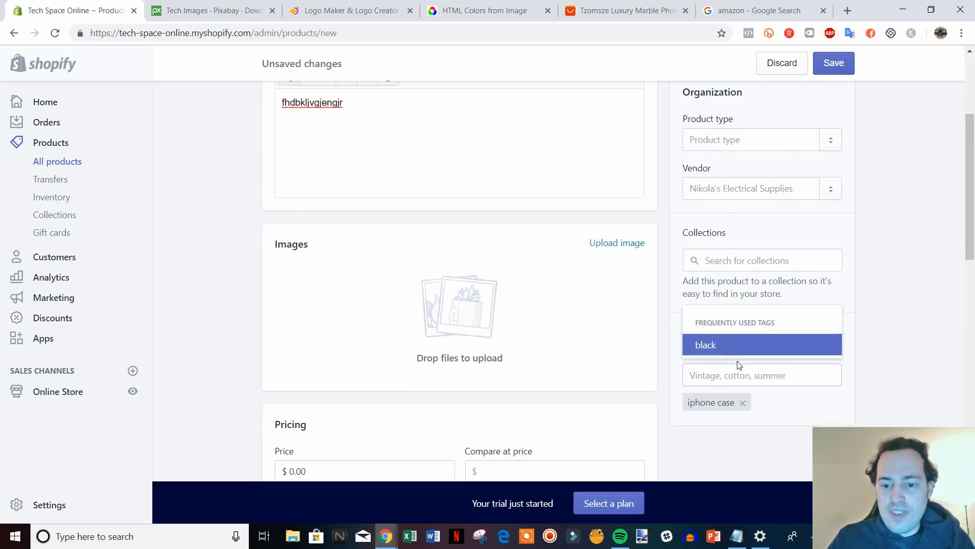
type("pink")
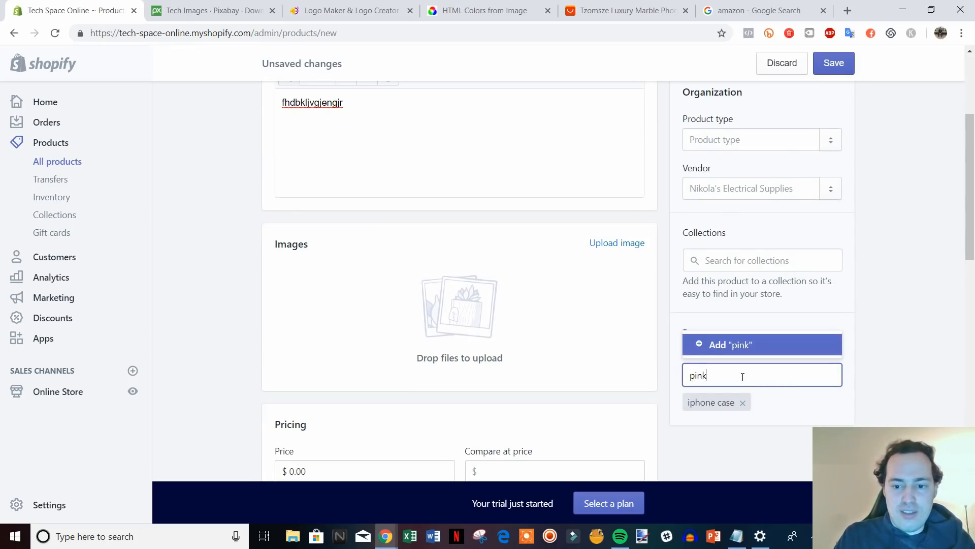
left_click(710, 346)
left_click(739, 138)
type("i")
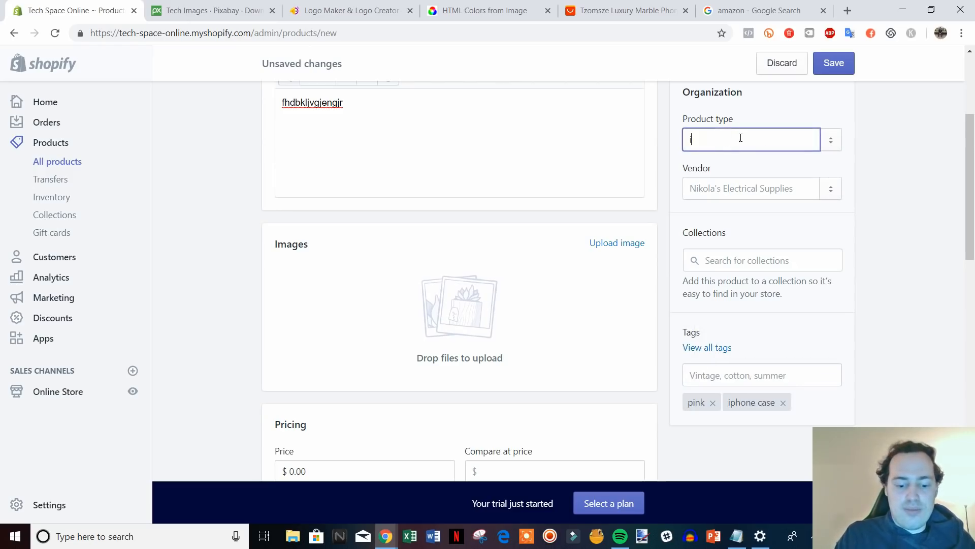
type("phone case")
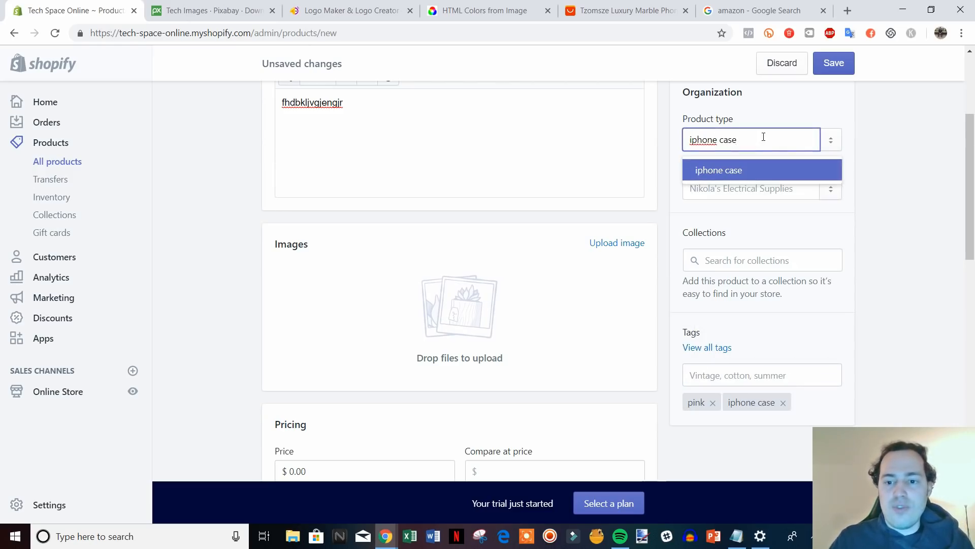
left_click(730, 170)
Upload the pink marble case photo as the product image.
left_click(597, 245)
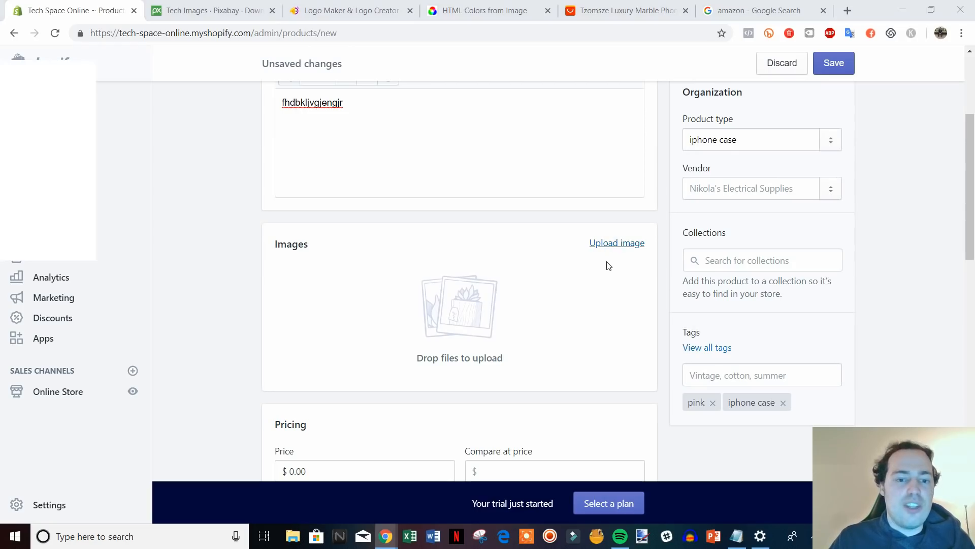
double_click(373, 127)
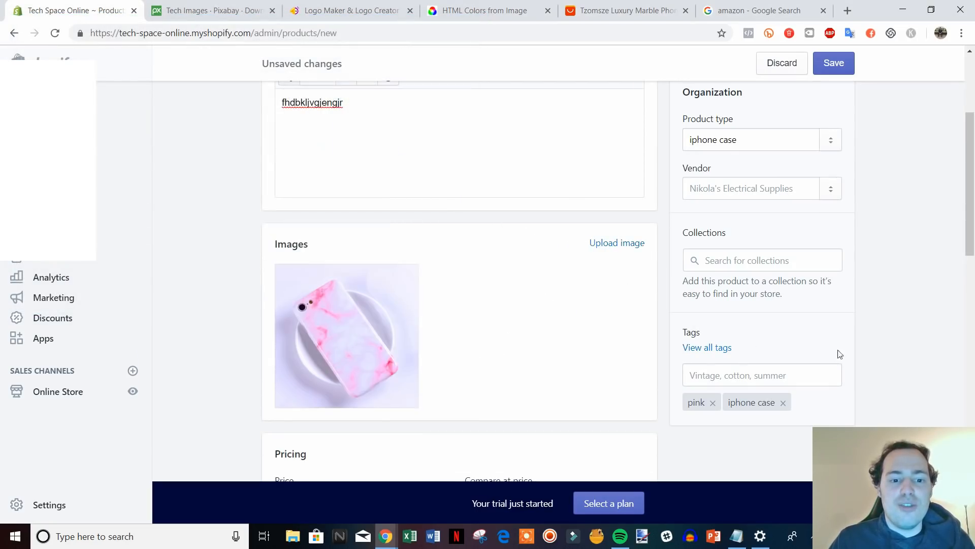
scroll(833, 348, "down", 5)
Set the price to 14.99 with a compare-at price of 19.99.
left_click(304, 247)
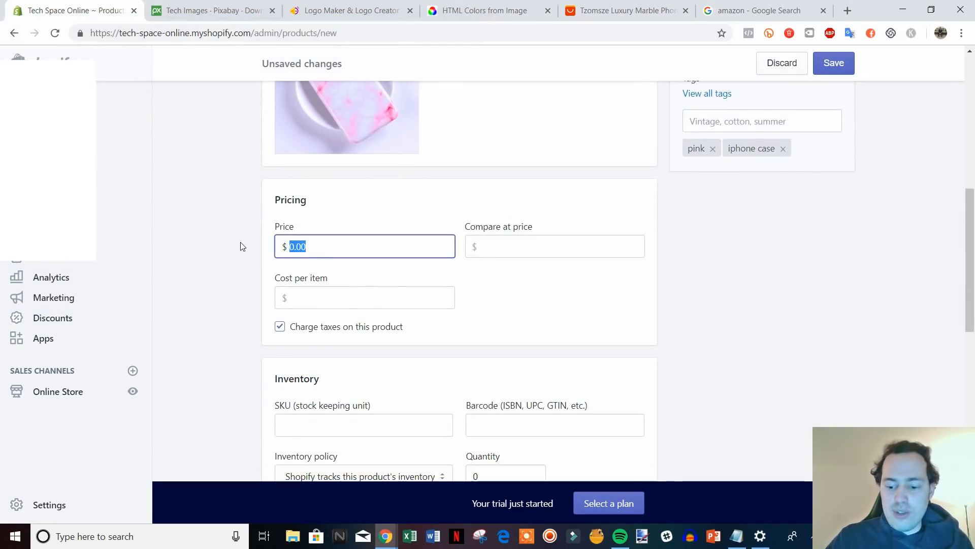
type("14.99")
key("Tab")
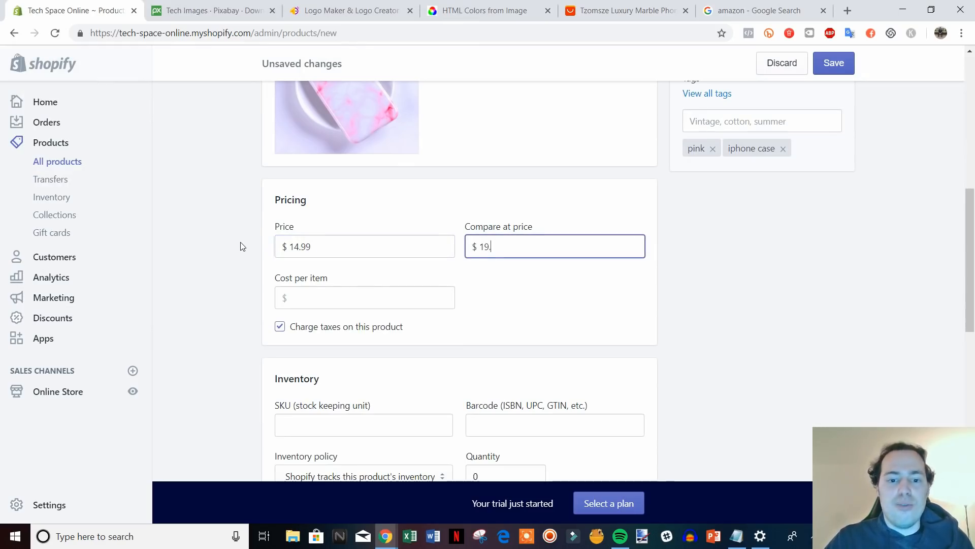
left_click(684, 360)
scroll(779, 355, "down", 3)
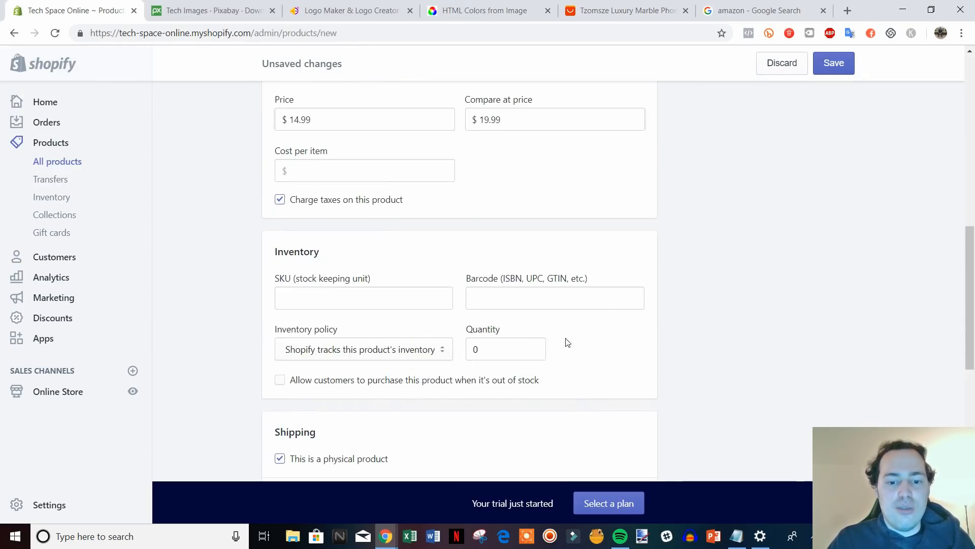
Set the stock quantity to 7.
left_click(528, 347)
type("7")
scroll(760, 336, "down", 6)
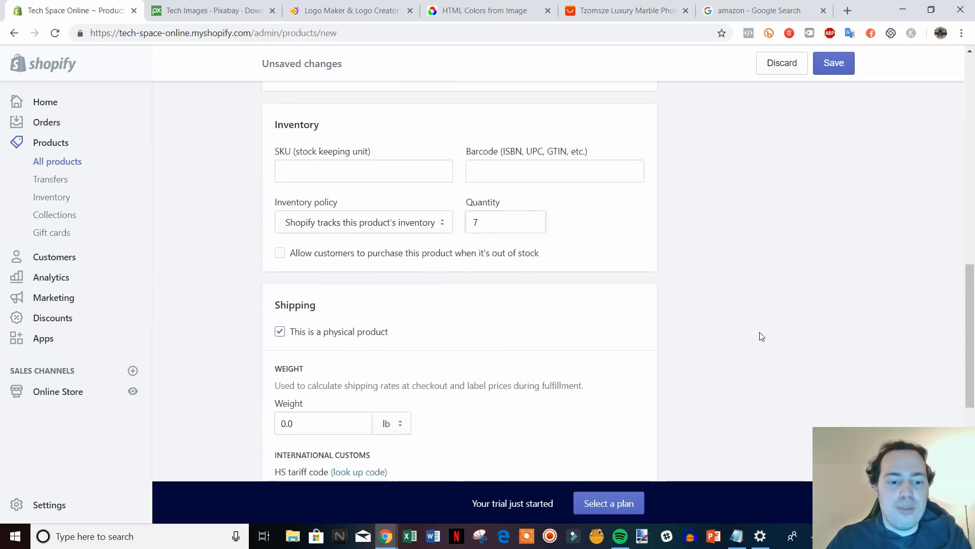
Set the shipping weight to 1.0 lb.
left_click(288, 233)
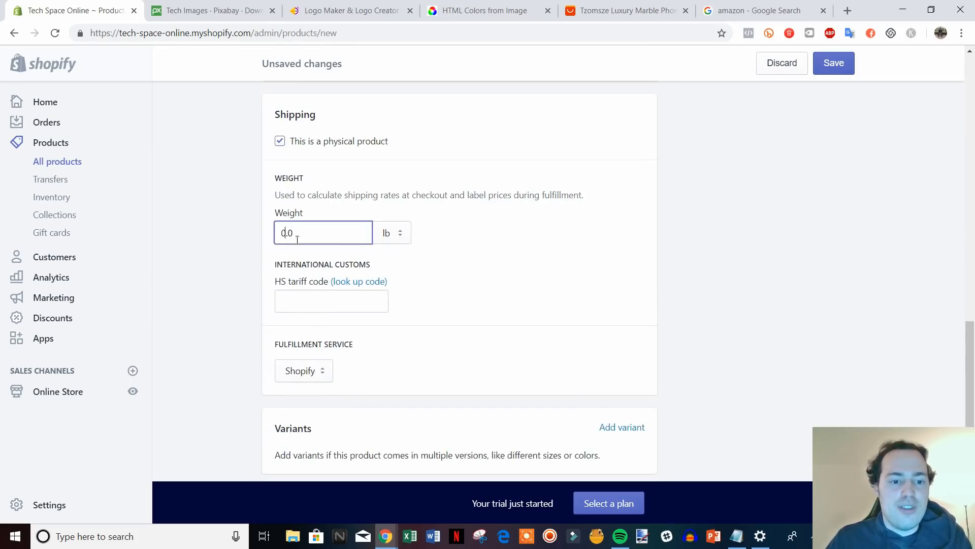
key("BackSpace")
type("1")
left_click(828, 278)
scroll(830, 280, "down", 3)
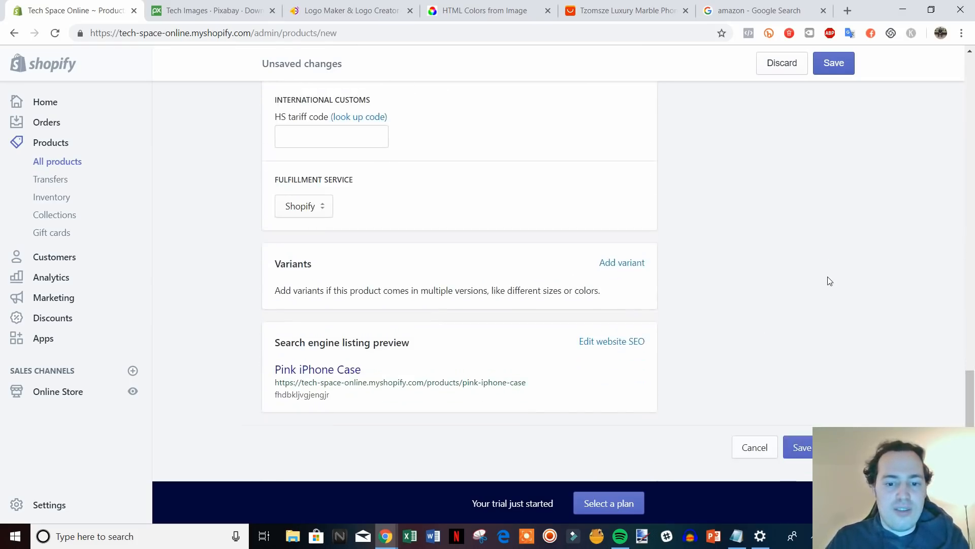
Add Size variants with the values 7, 8 and X.
left_click(630, 264)
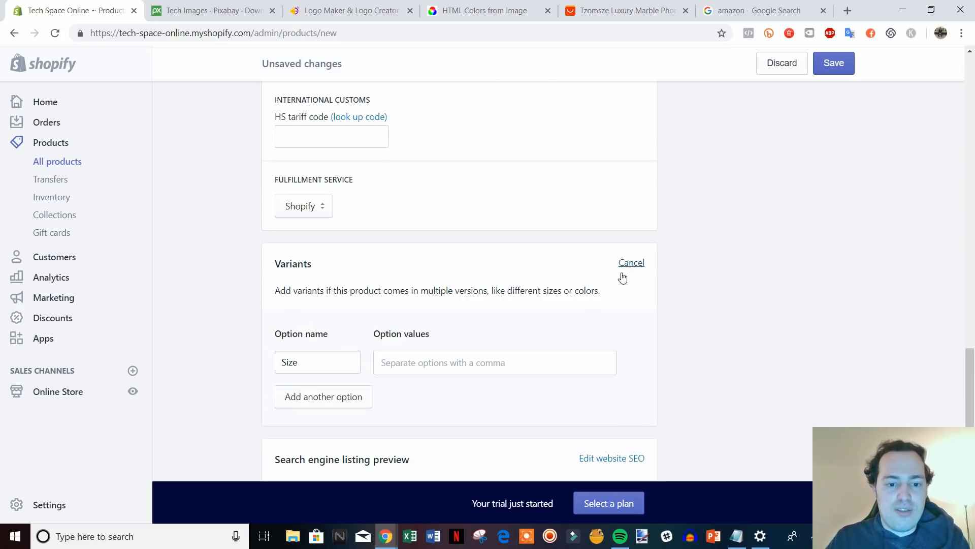
left_click(421, 365)
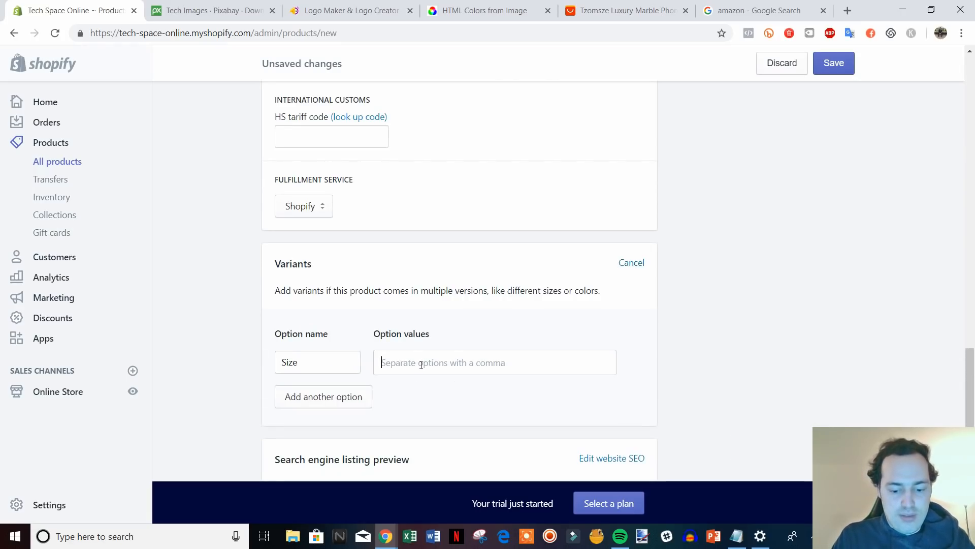
type("7,8,")
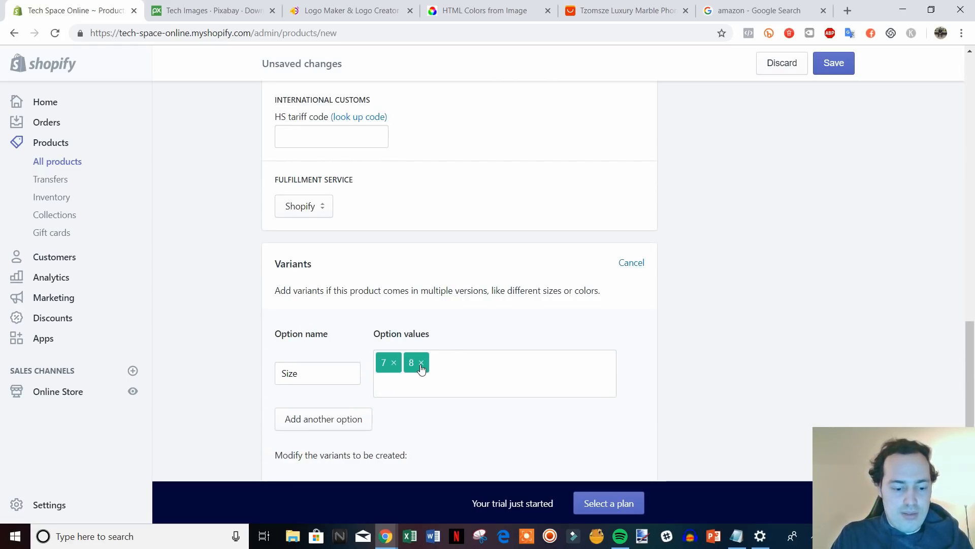
type("X,")
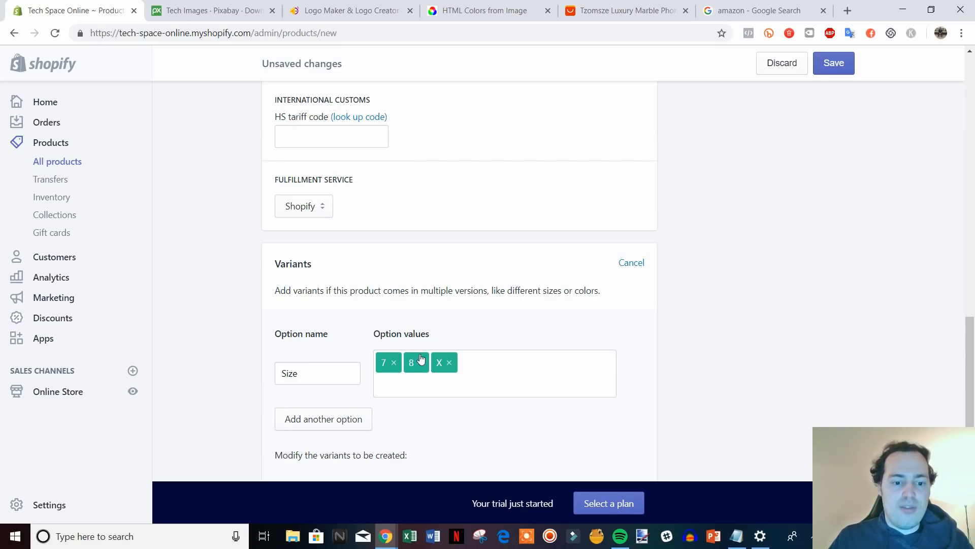
Give each size variant an inventory of 7 and save the new product.
scroll(482, 365, "down", 3)
left_click(636, 354)
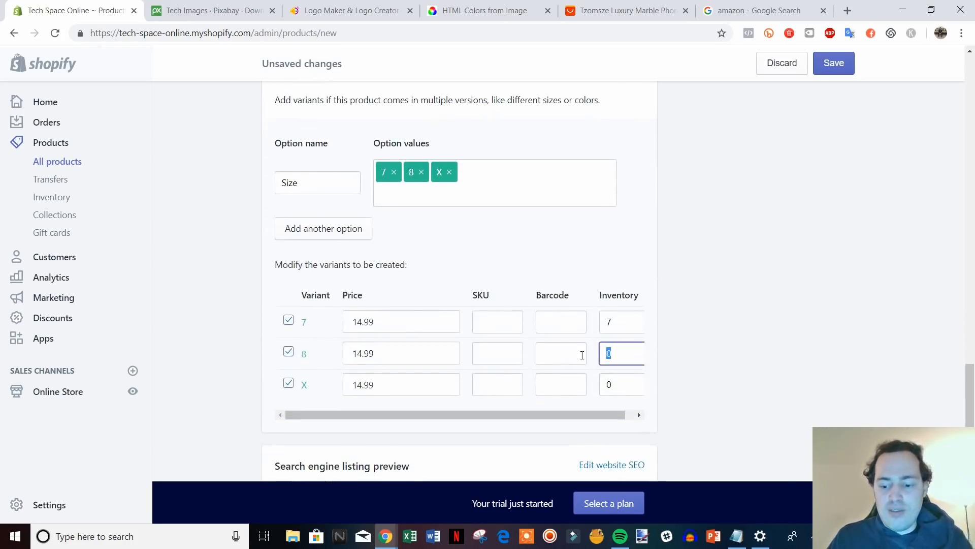
left_click(611, 386)
type("7")
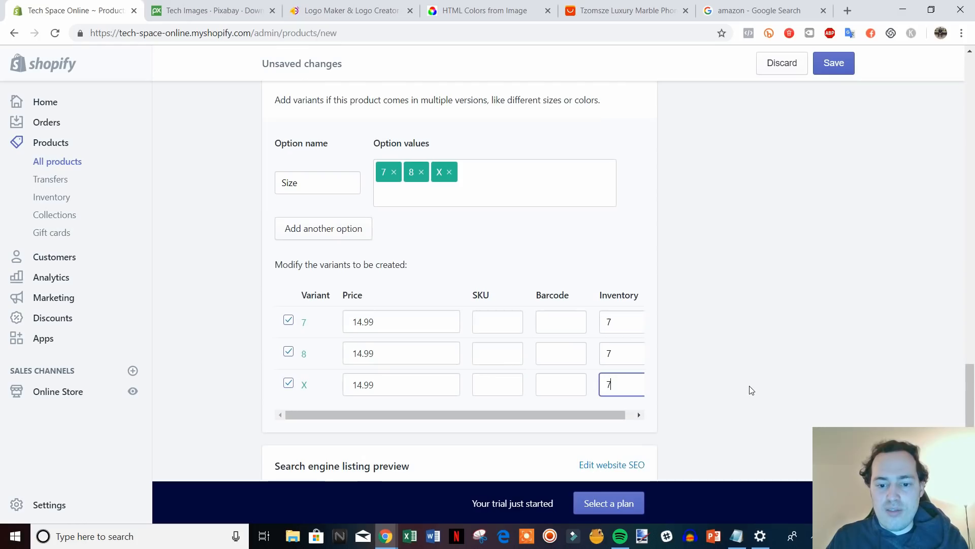
left_click(748, 384)
scroll(860, 403, "down", 2)
left_click(798, 447)
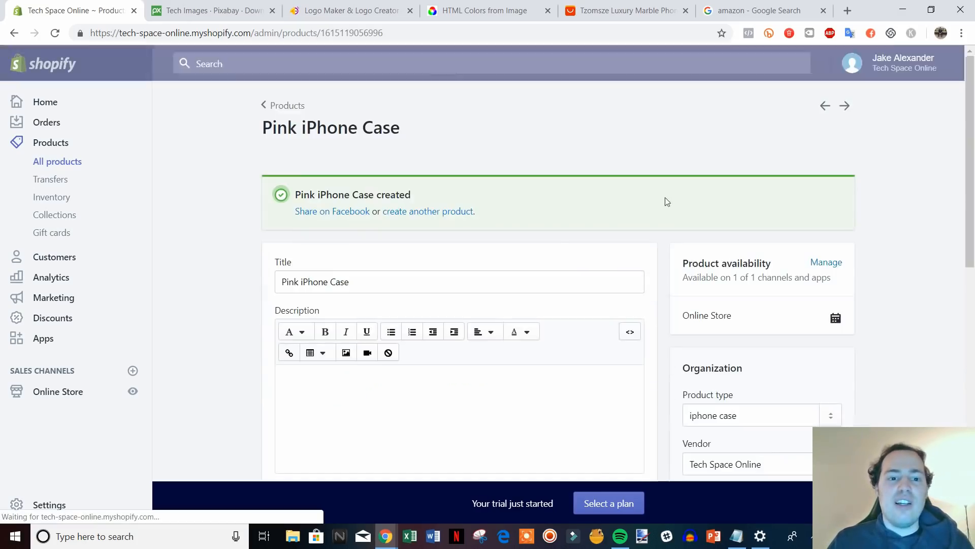
Return to the Products list and open the Collections page, showing only Home page.
left_click(284, 107)
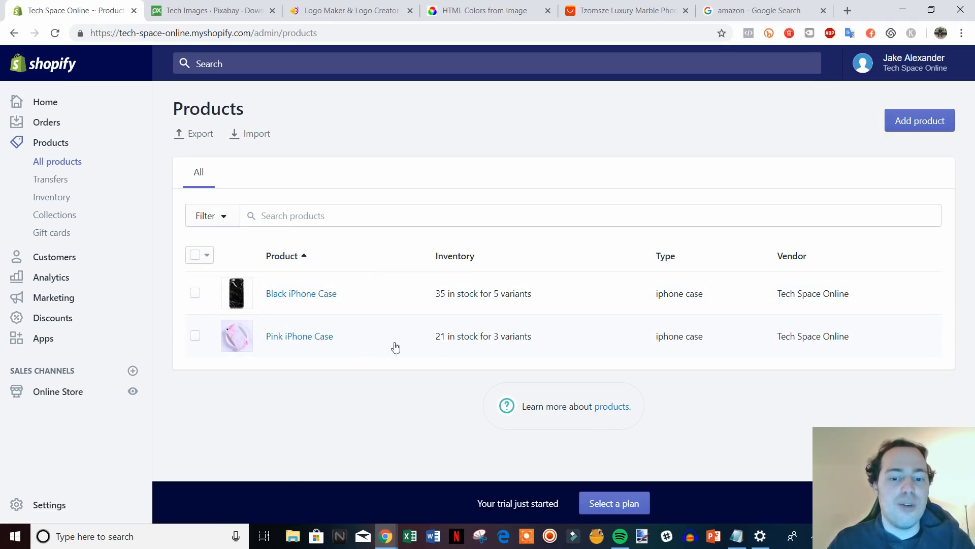
left_click(70, 215)
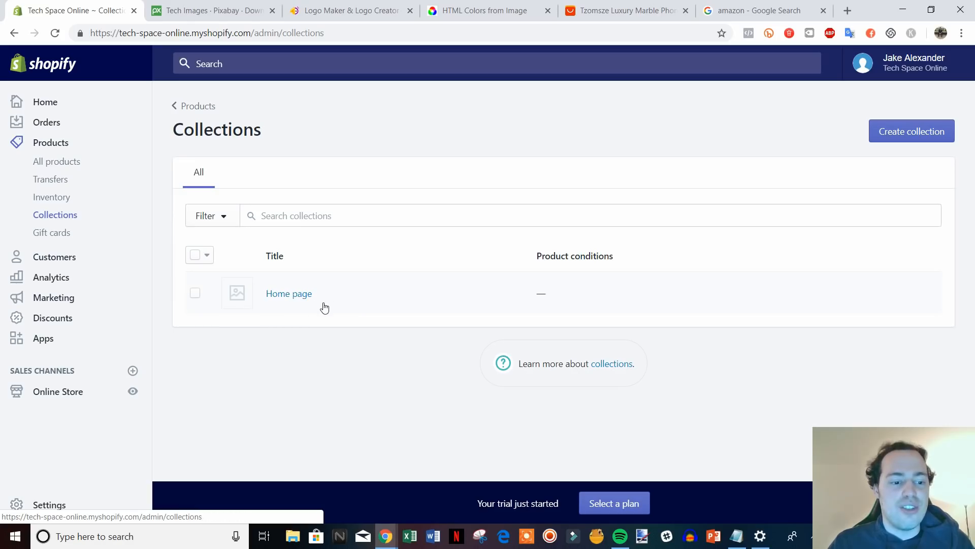
Add the Pink iPhone Case to the Home page collection from the product browser.
left_click(285, 296)
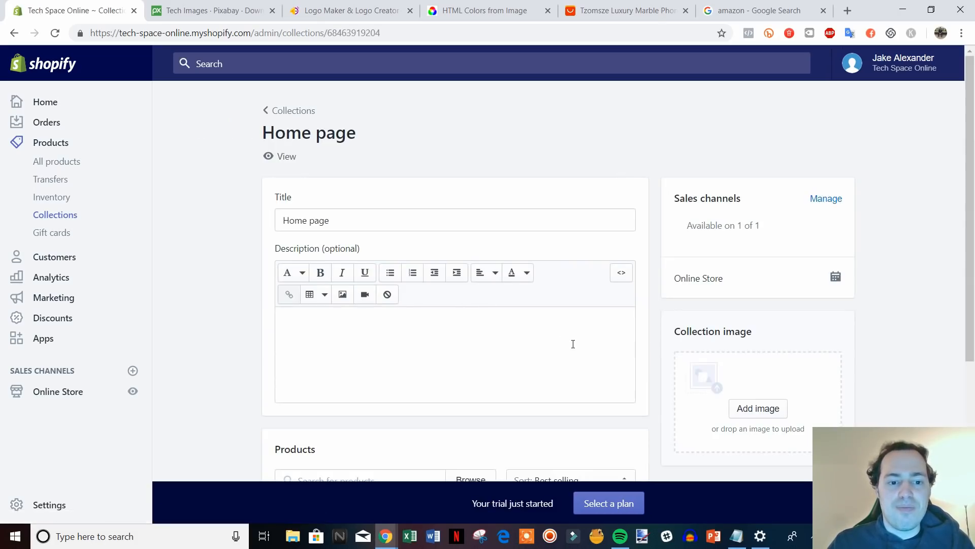
scroll(573, 342, "down", 4)
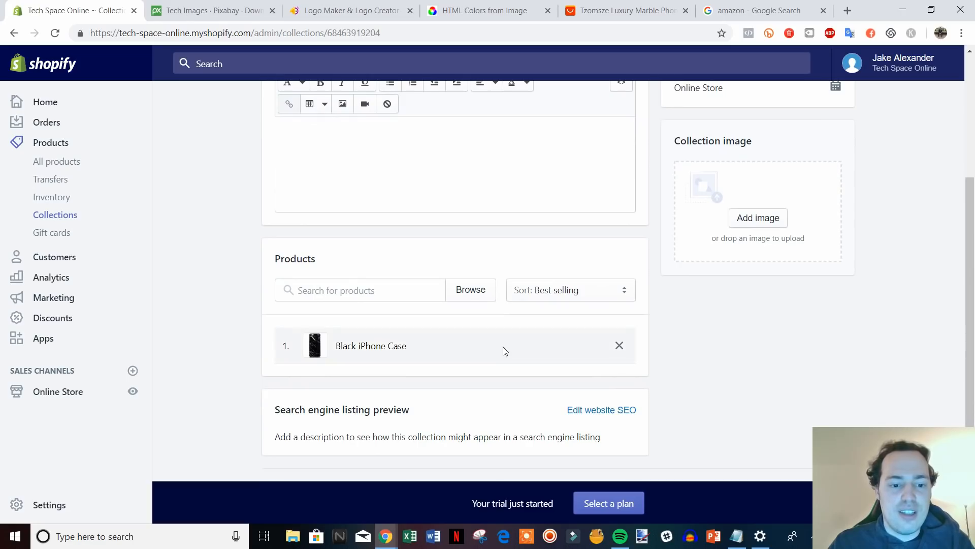
left_click(398, 287)
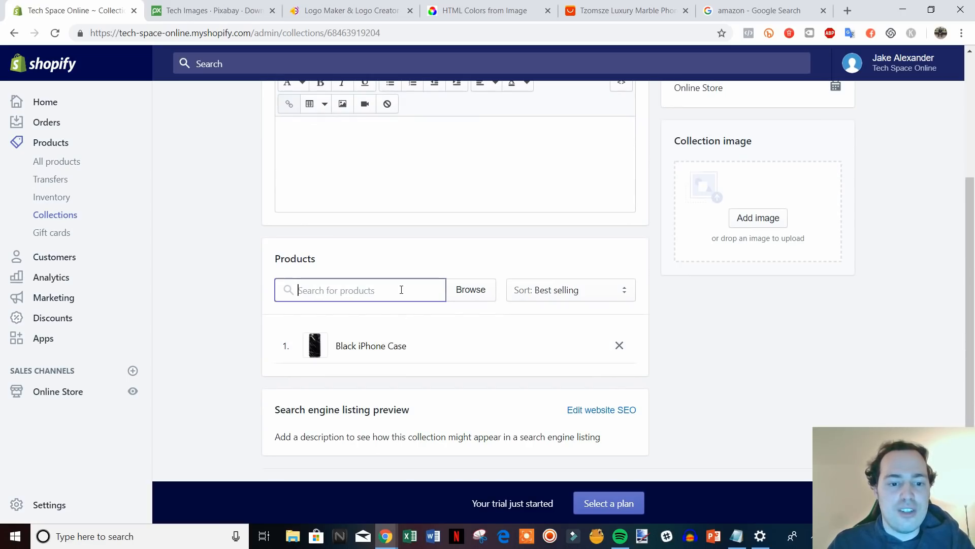
left_click(463, 292)
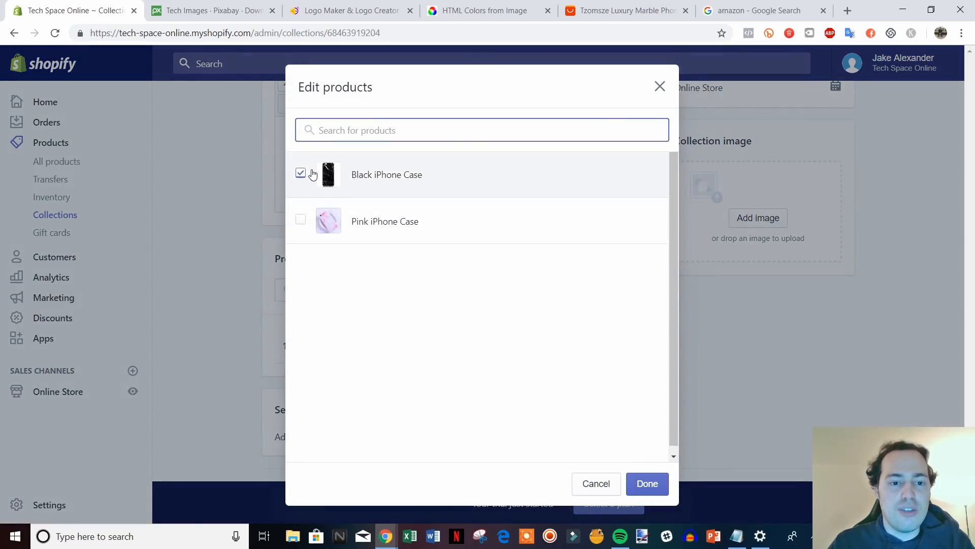
left_click(400, 221)
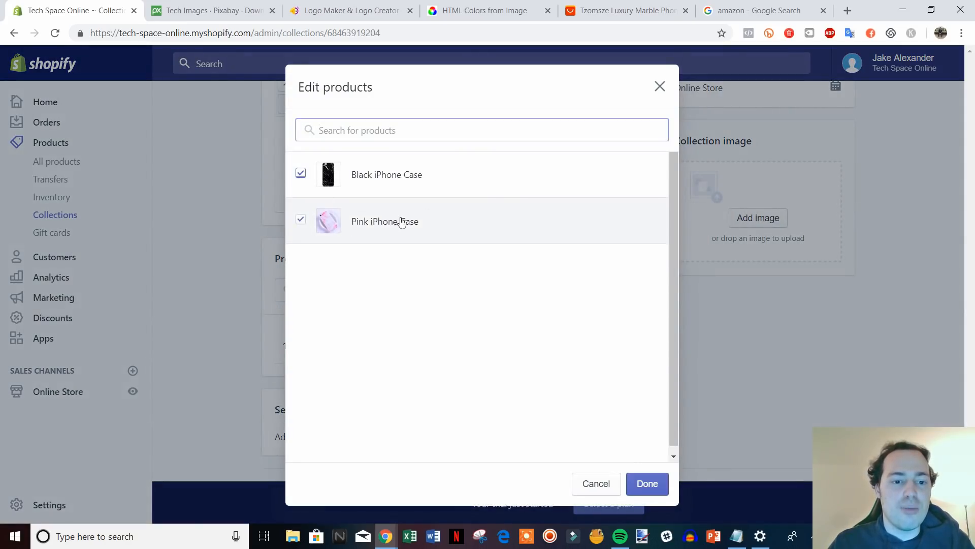
left_click(649, 483)
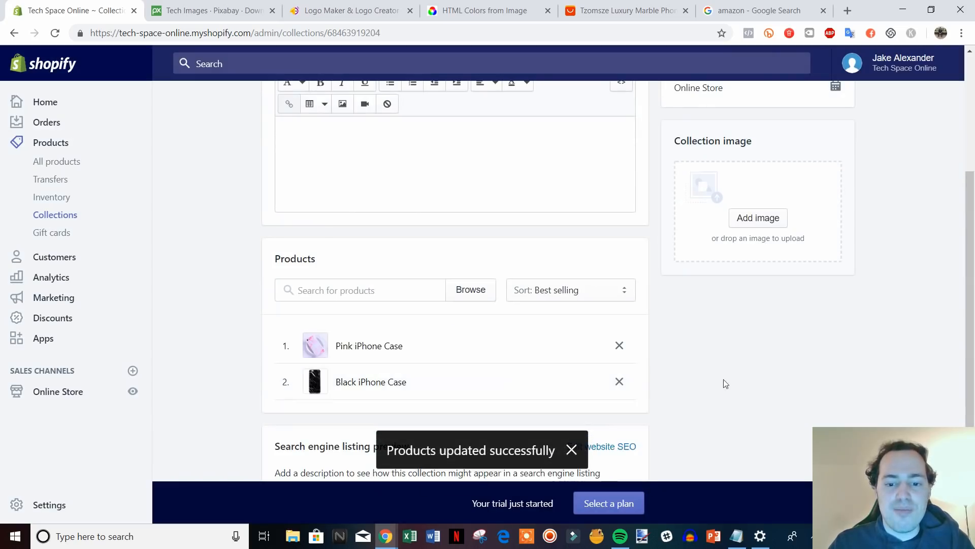
Review the updated Home page collection and return to the Collections list.
scroll(761, 389, "down", 2)
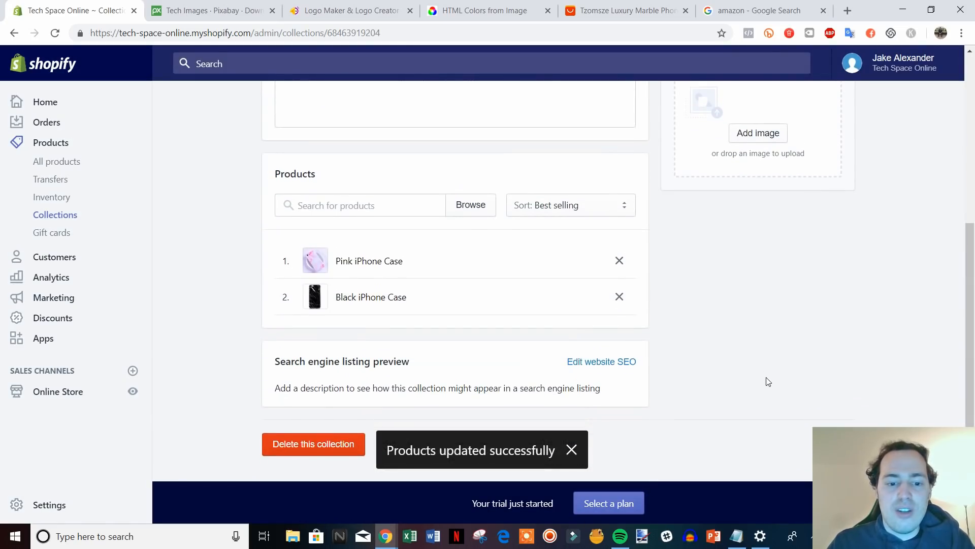
scroll(766, 379, "up", 4)
scroll(769, 376, "up", 2)
scroll(523, 265, "down", 6)
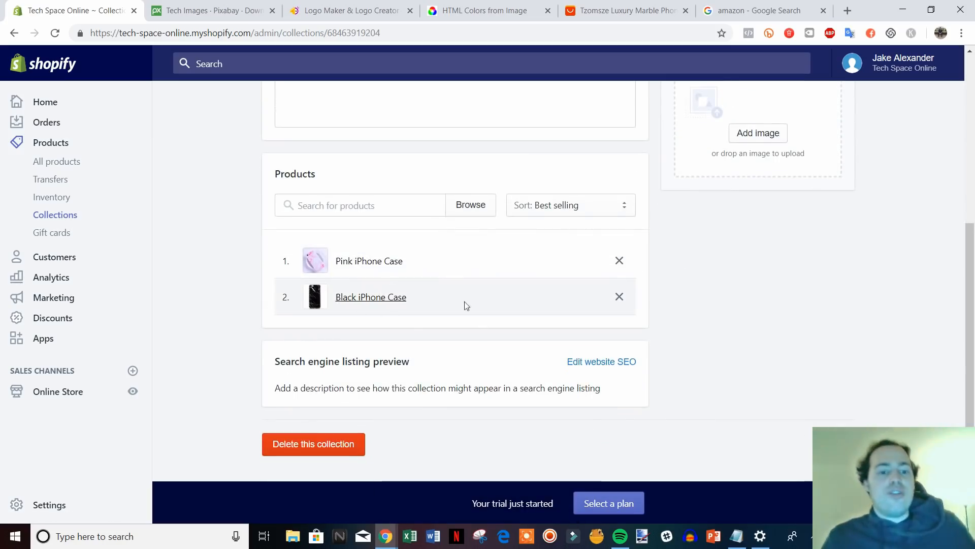
scroll(677, 328, "up", 6)
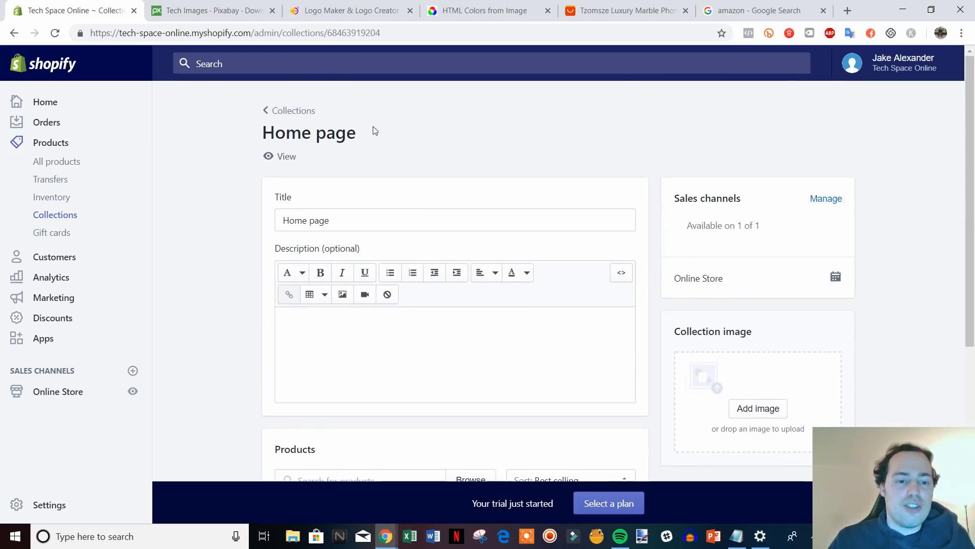
left_click(274, 110)
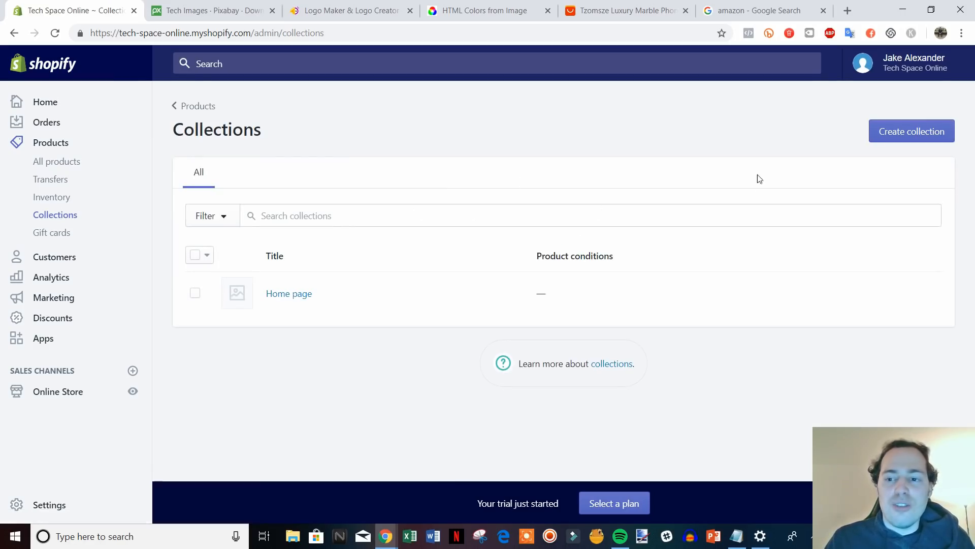
Start a new collection and enter the title for the iPhone Cases collection.
left_click(928, 135)
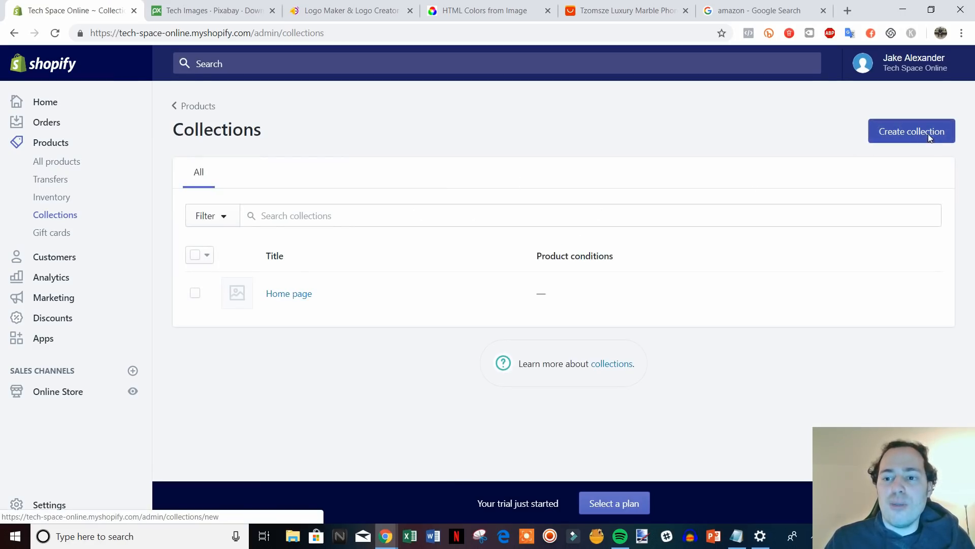
scroll(560, 224, "down", 7)
scroll(689, 340, "up", 7)
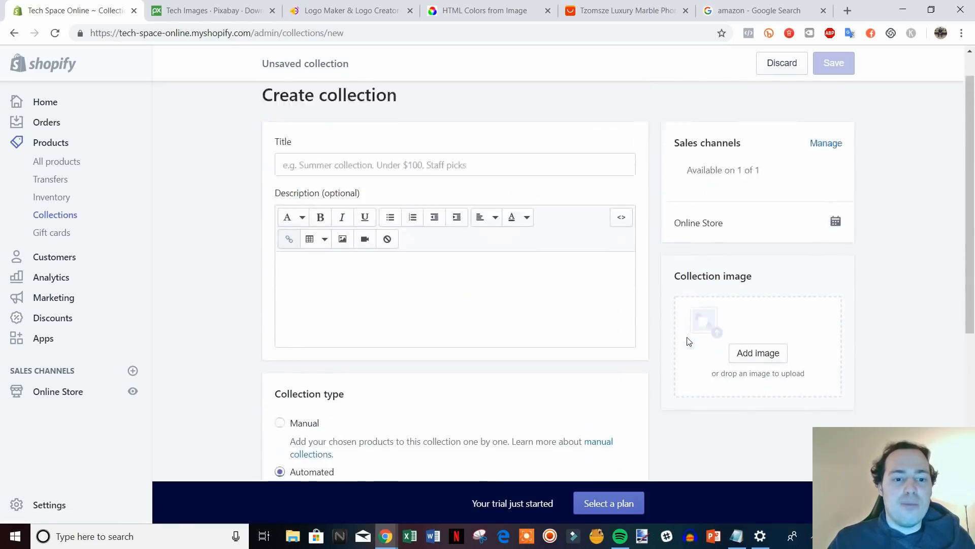
left_click(422, 203)
type("i")
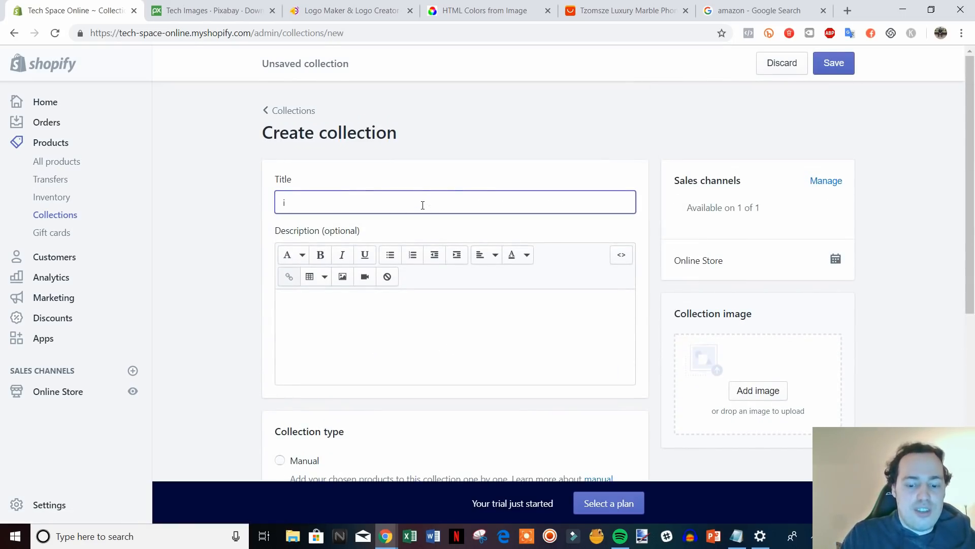
type("pHopHone Cases")
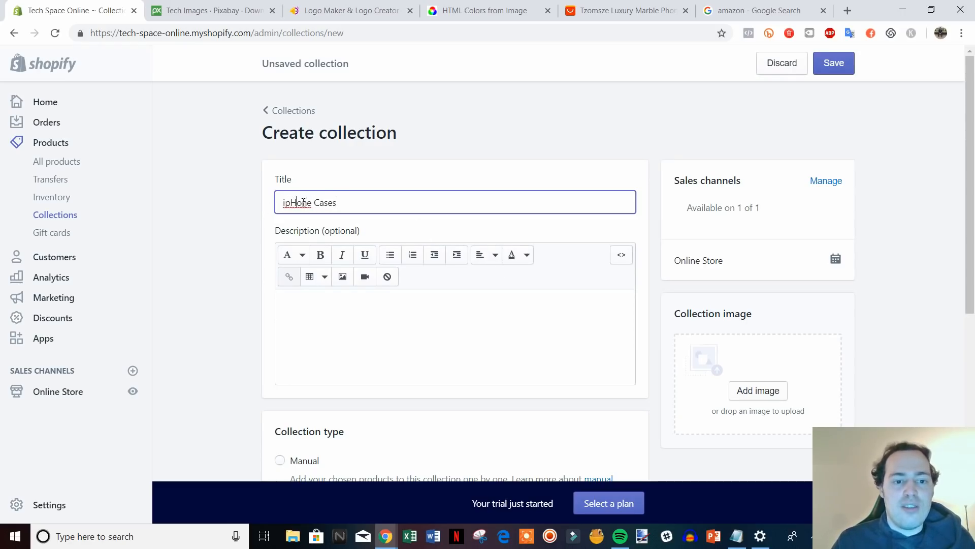
key("BackSpace")
key("BackSpace")
type("p")
key("BackSpace")
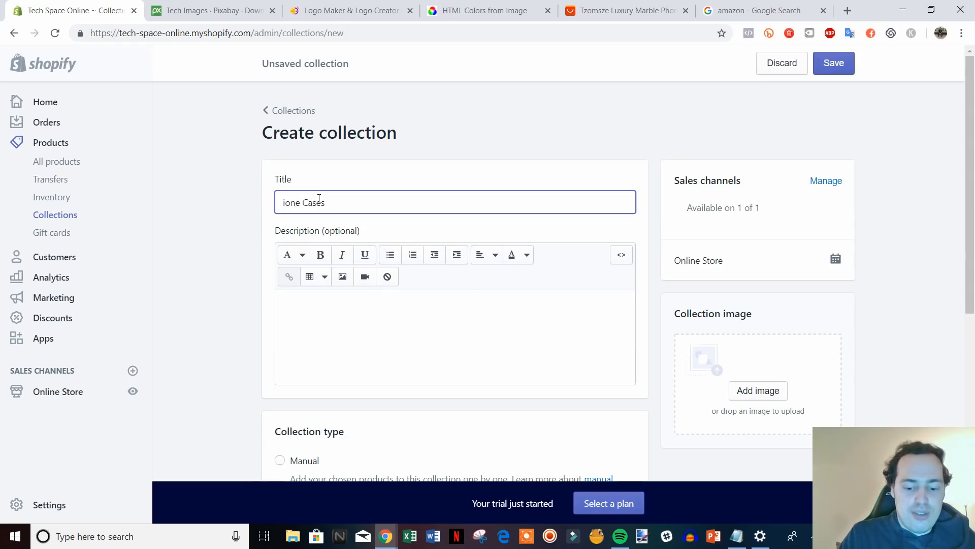
type("Ph")
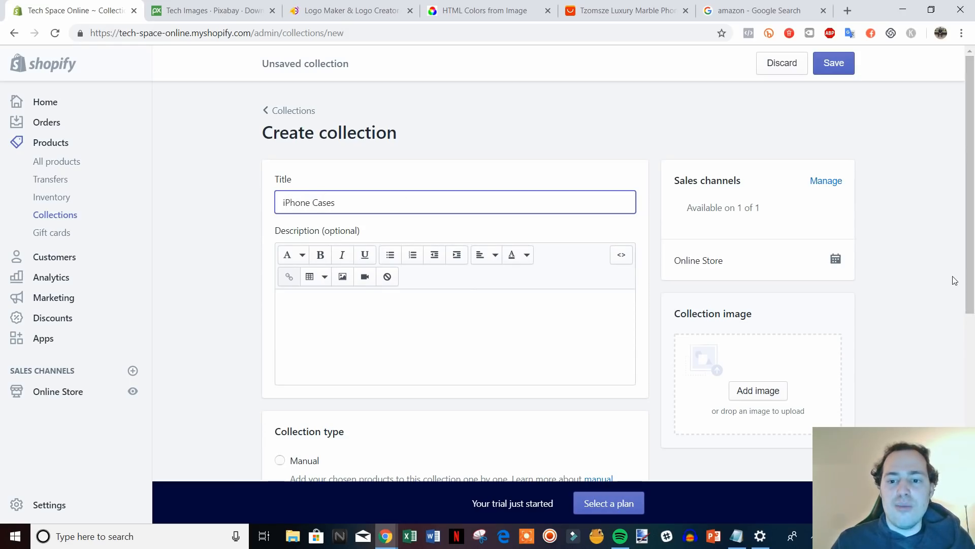
Make the collection automated with the condition Product tag is equal to 'iphone case'.
scroll(951, 279, "down", 4)
scroll(647, 331, "down", 1)
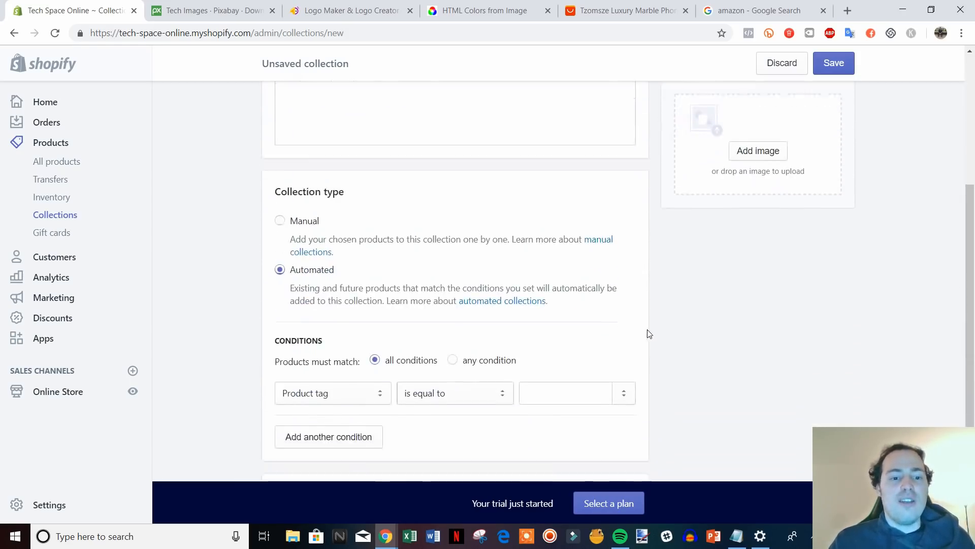
left_click(317, 207)
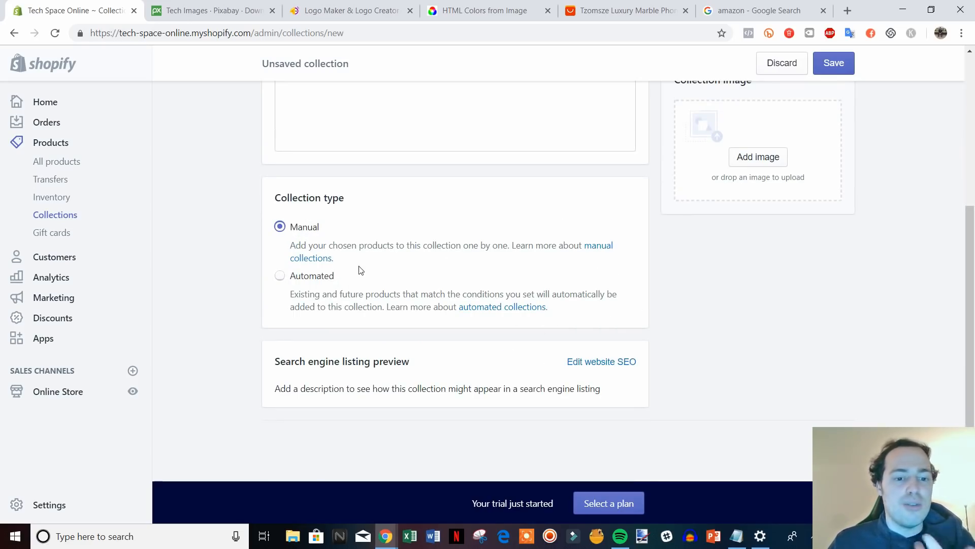
left_click(305, 279)
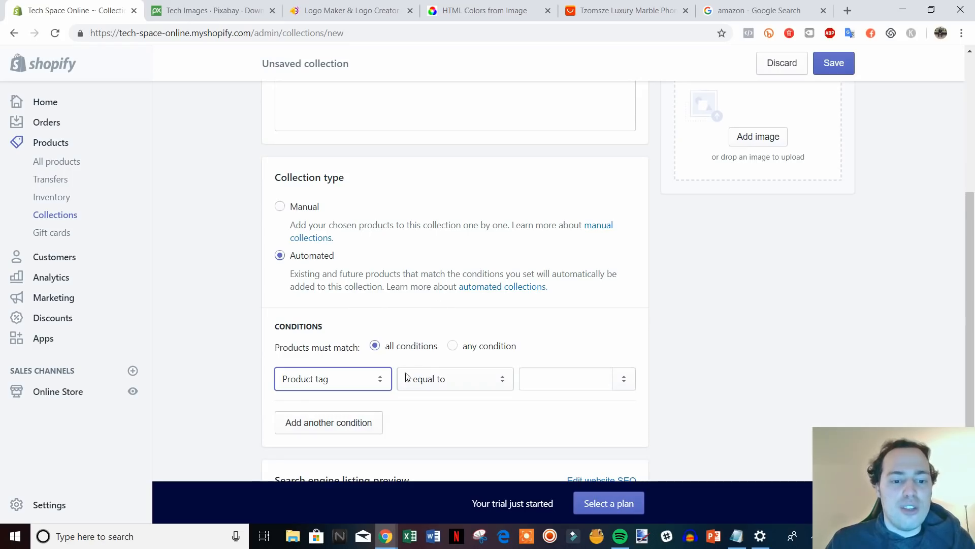
left_click(380, 380)
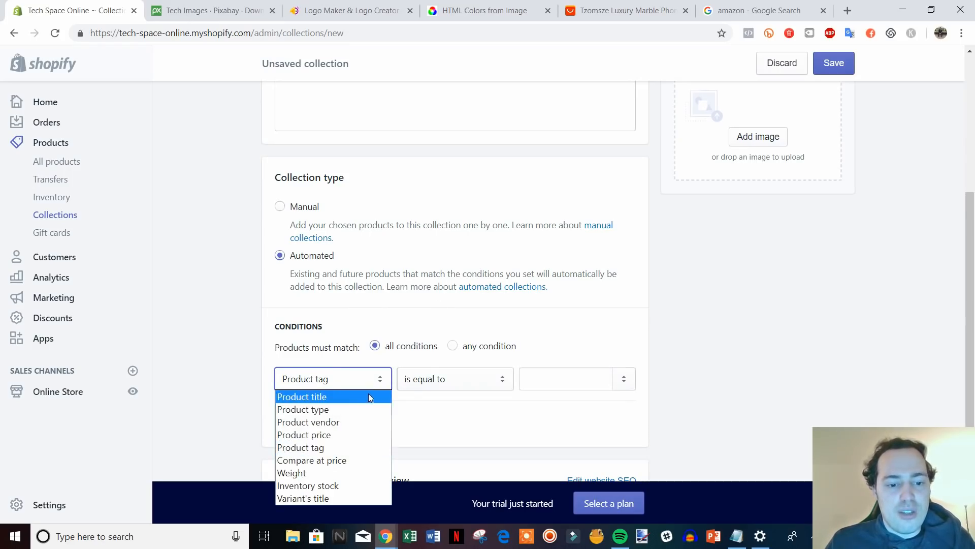
left_click(351, 446)
left_click(494, 391)
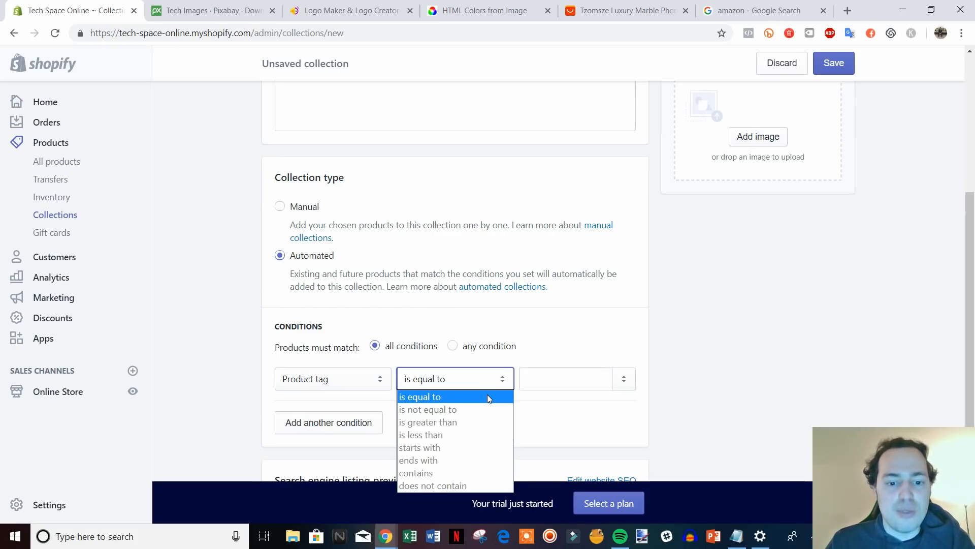
left_click(486, 395)
left_click(552, 385)
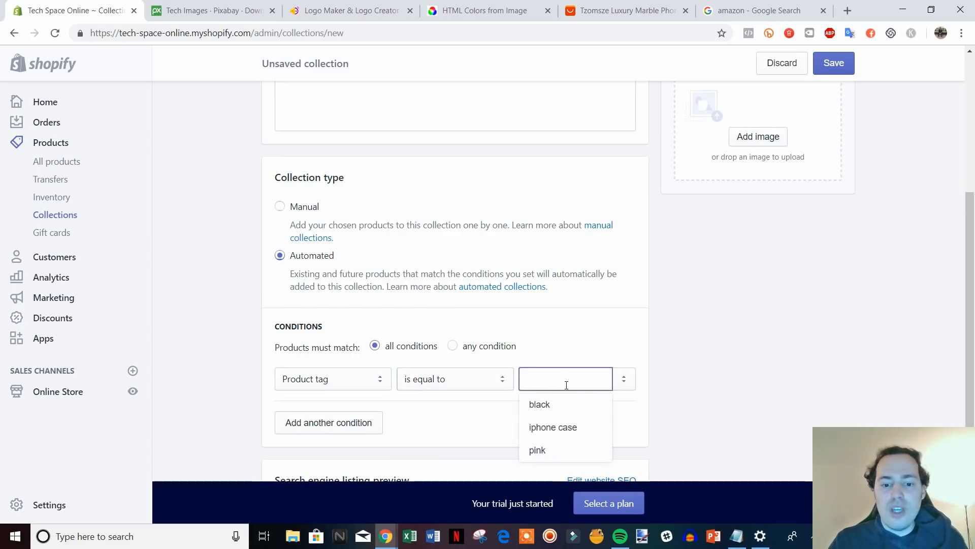
left_click(559, 427)
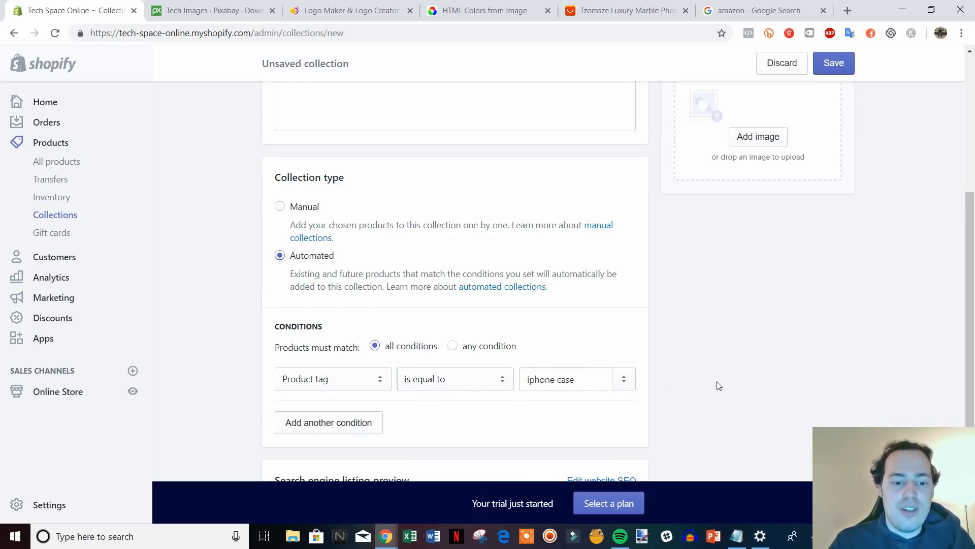
Save the new collection with Ctrl+S and go back to the Collections list.
scroll(716, 384, "up", 1)
scroll(701, 396, "down", 1)
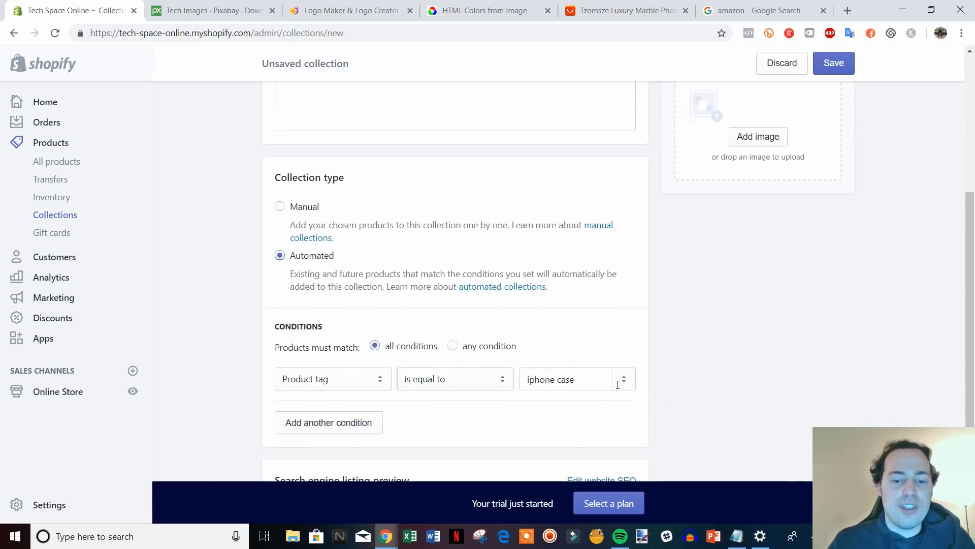
scroll(703, 409, "up", 5)
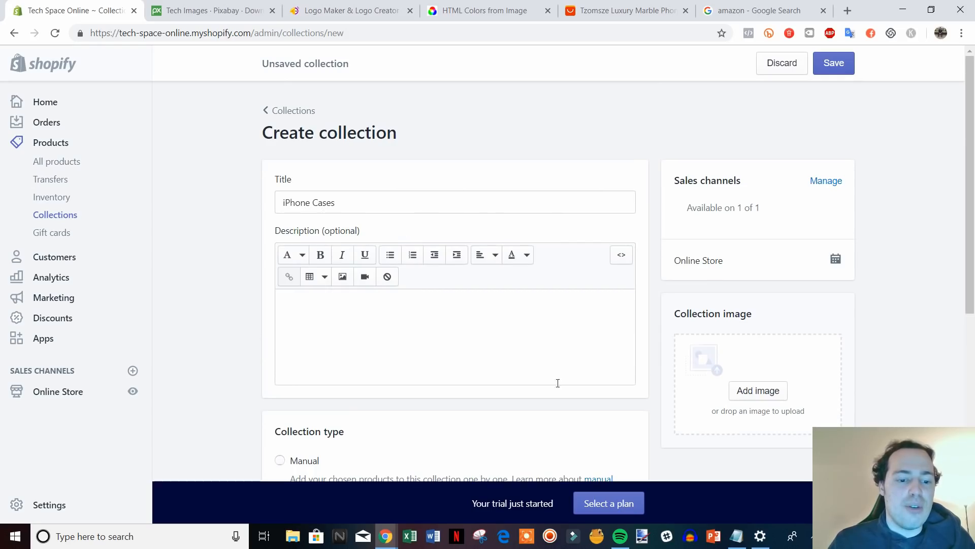
scroll(535, 283, "down", 6)
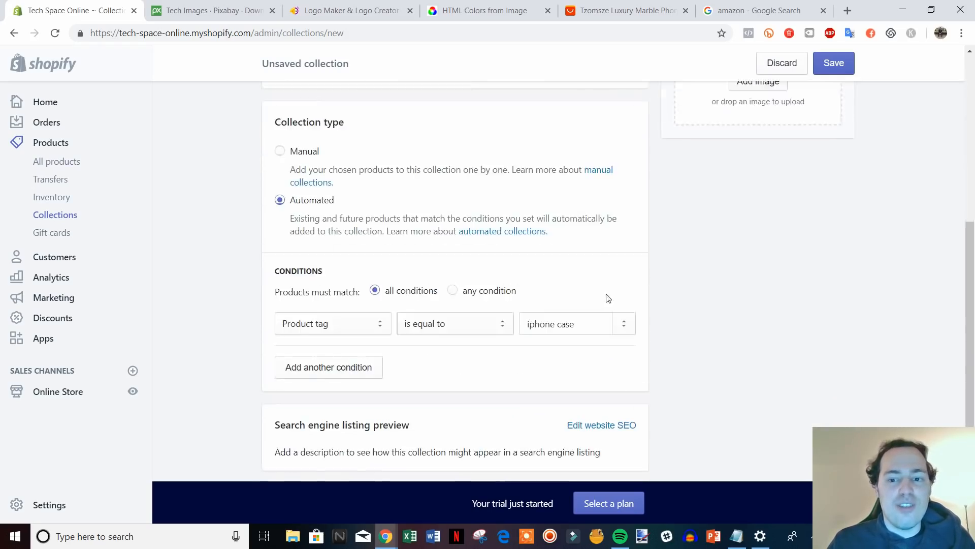
scroll(608, 298, "down", 1)
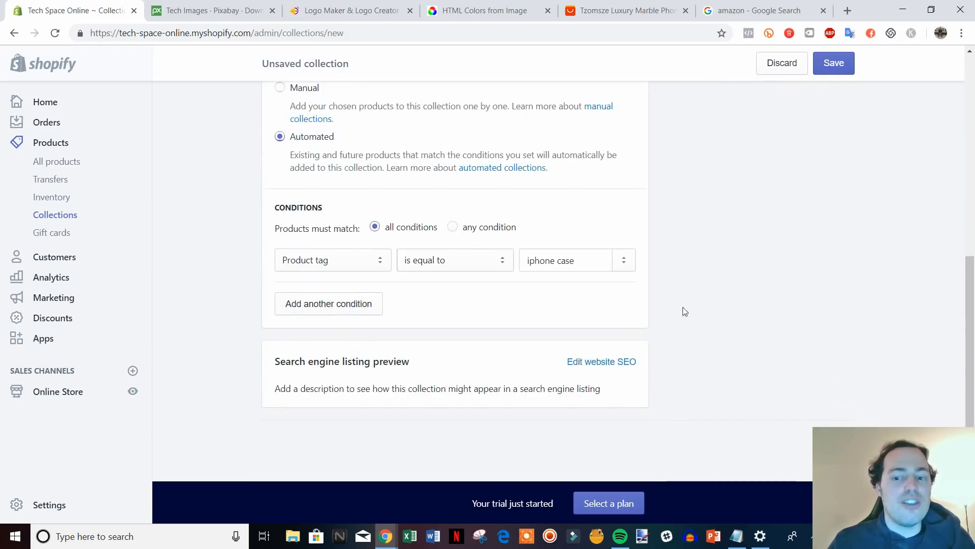
key("ctrl+s")
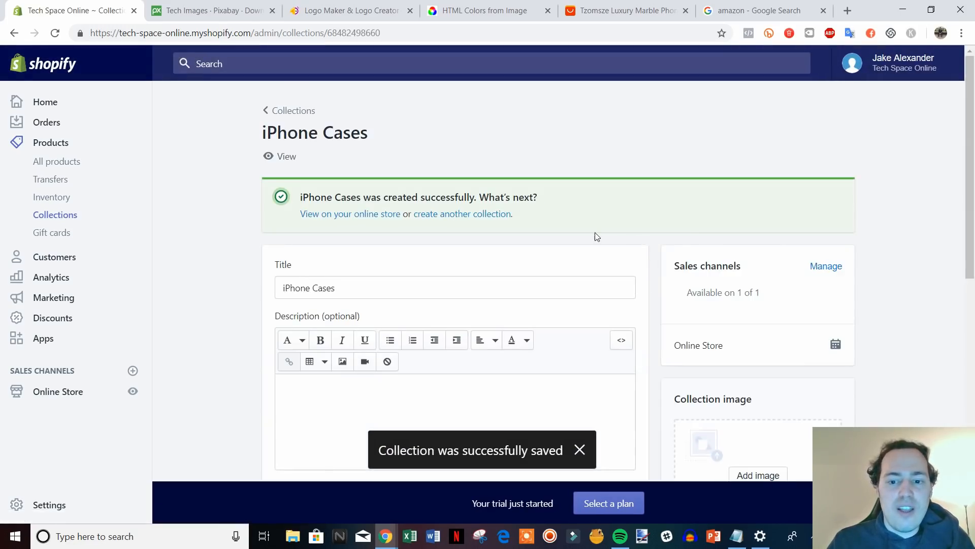
scroll(597, 237, "down", 8)
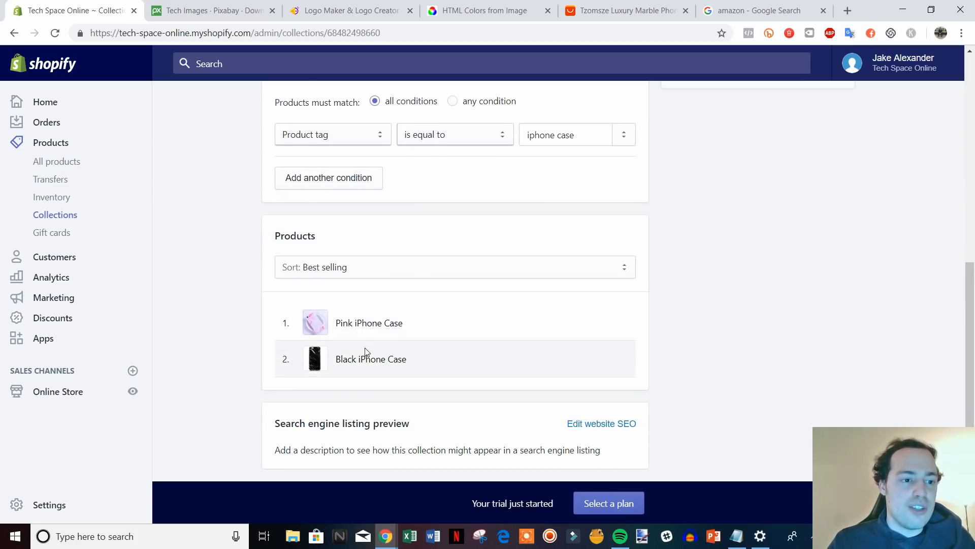
scroll(365, 351, "up", 10)
left_click(293, 109)
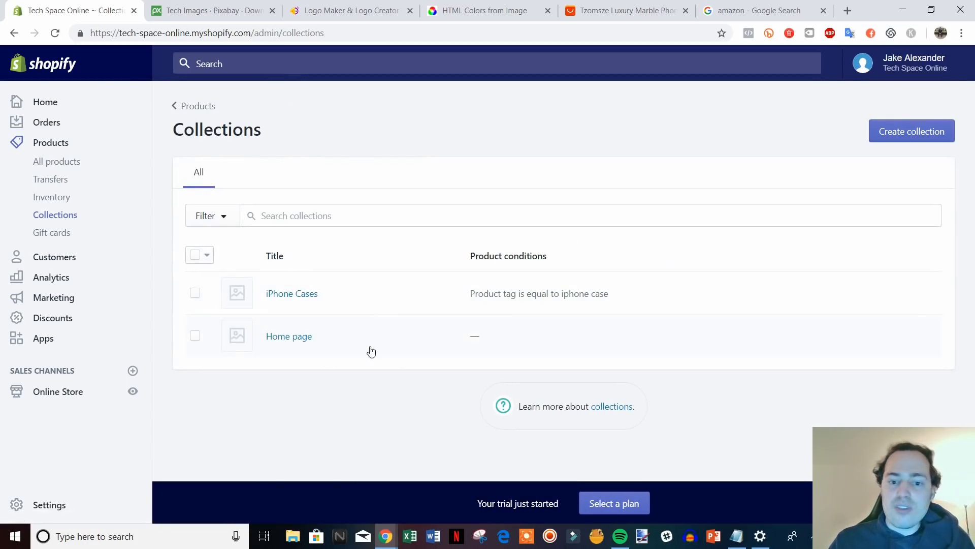
left_click(132, 393)
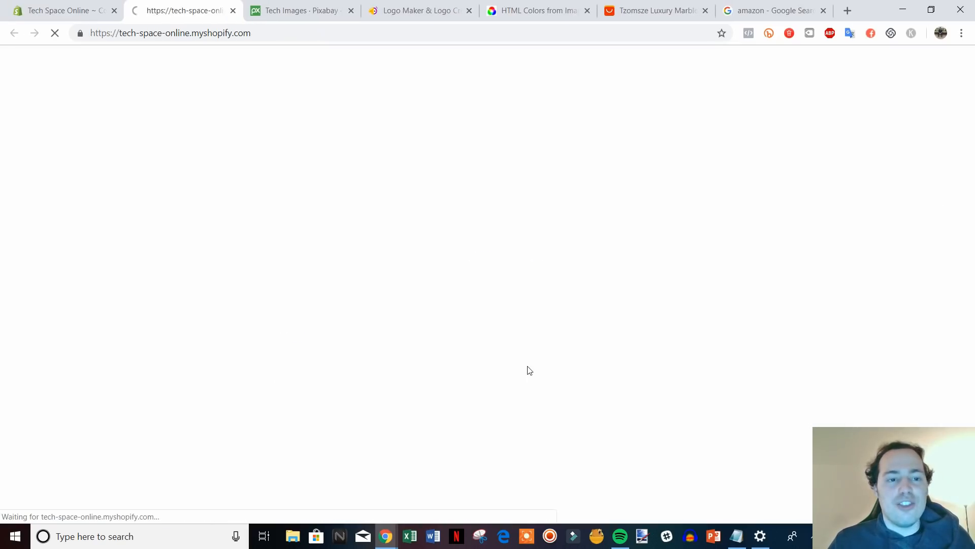
scroll(898, 257, "down", 9)
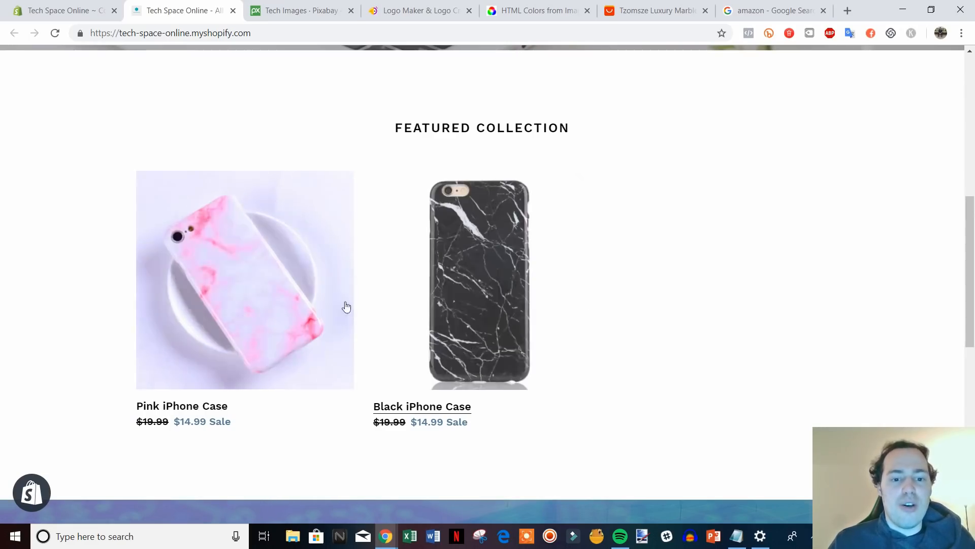
scroll(616, 333, "down", 2)
scroll(762, 337, "up", 2)
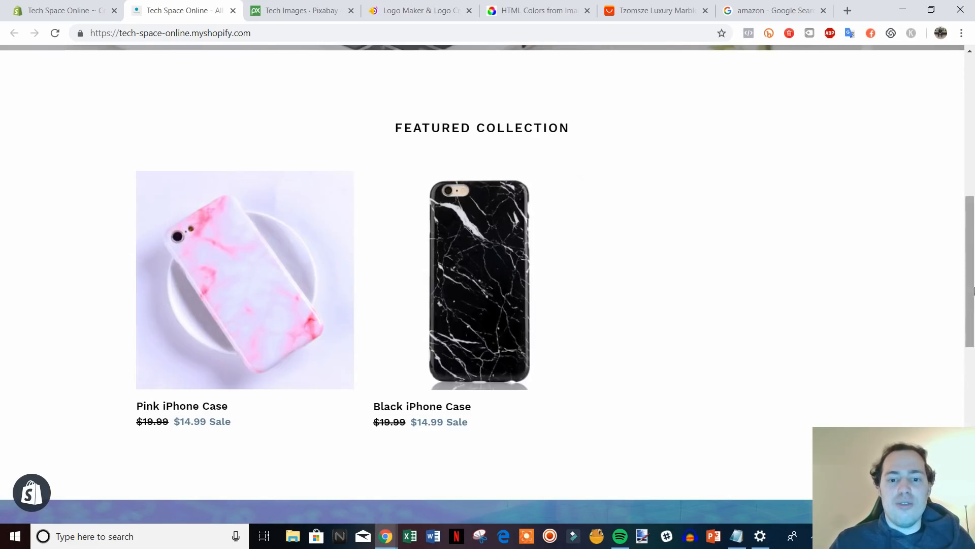
scroll(657, 303, "down", 3)
scroll(657, 303, "down", 6)
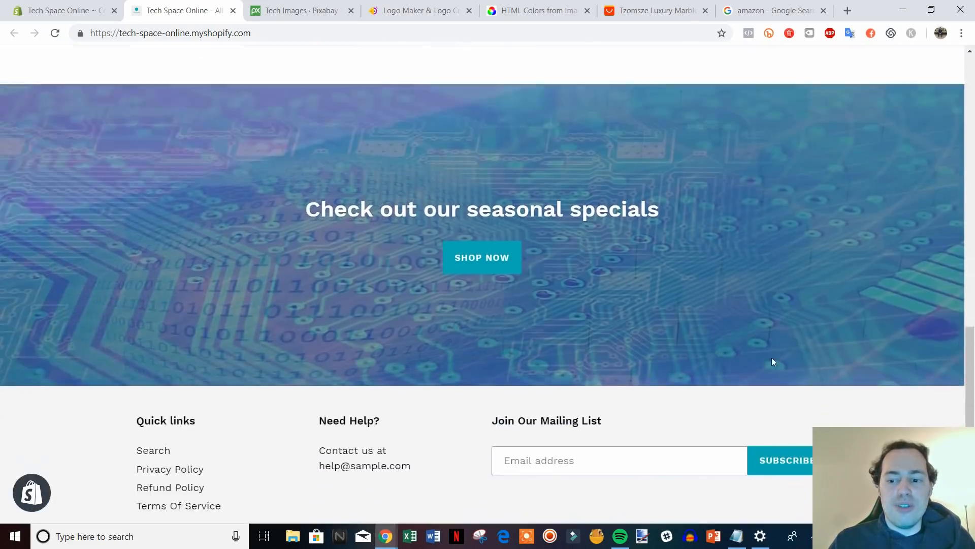
scroll(953, 98, "up", 15)
scroll(953, 98, "up", 1)
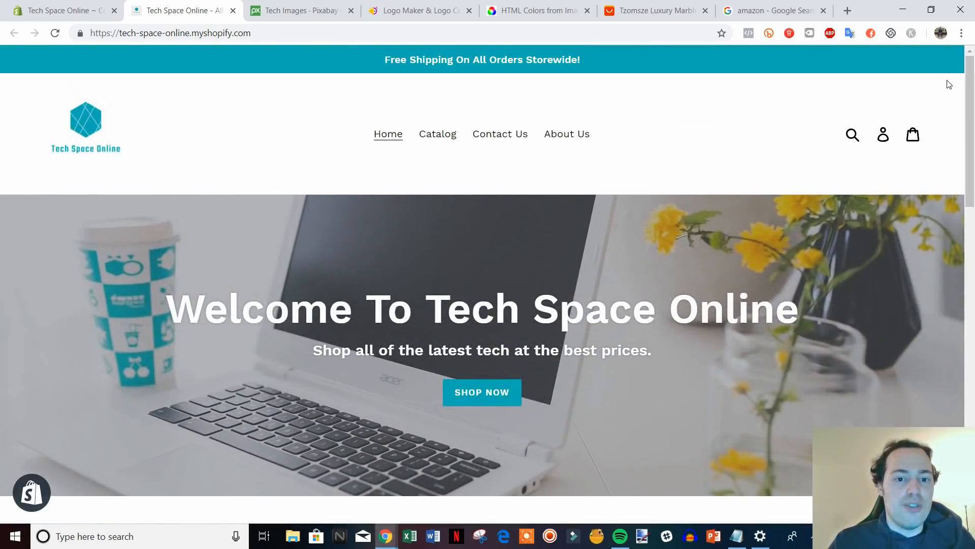
left_click(232, 11)
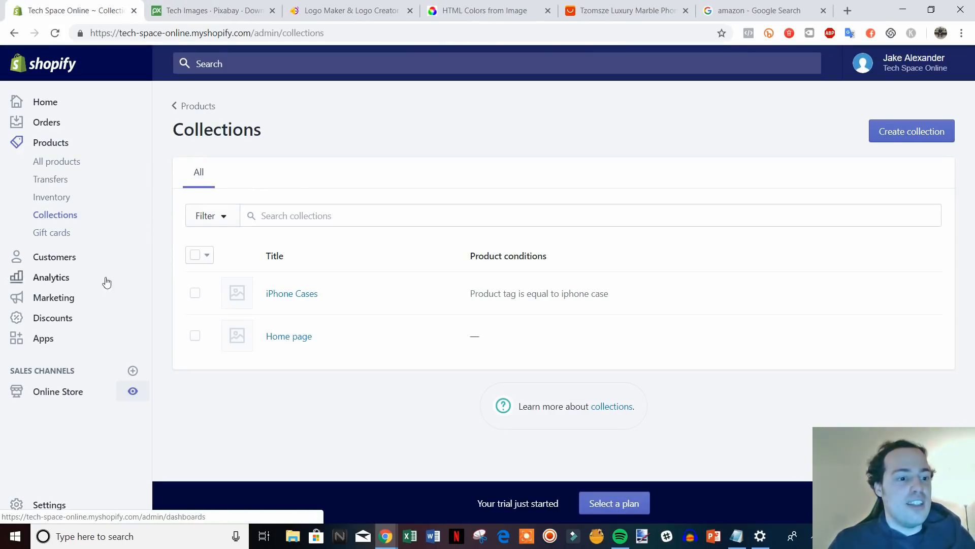
Create a new discount from the Discounts page and enter the code 10OFF.
left_click(54, 318)
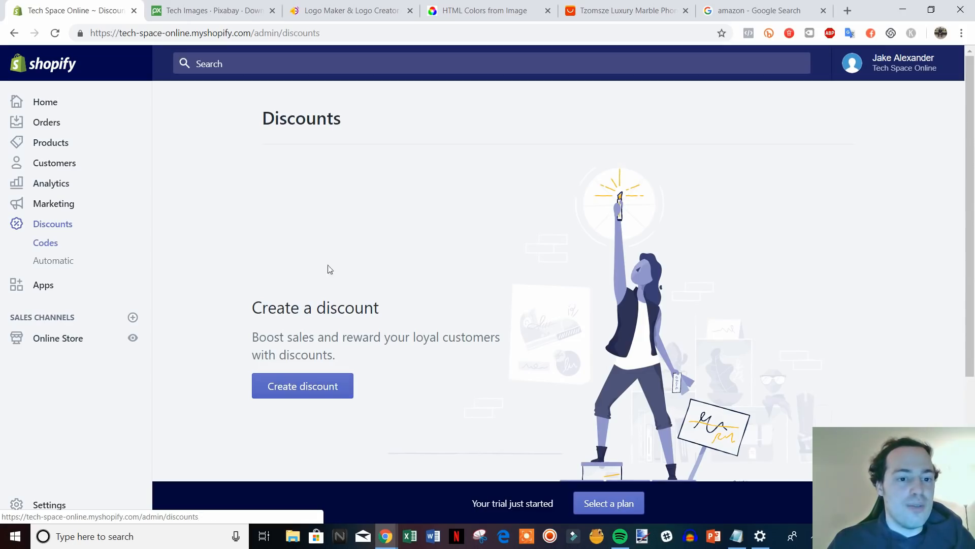
left_click(307, 394)
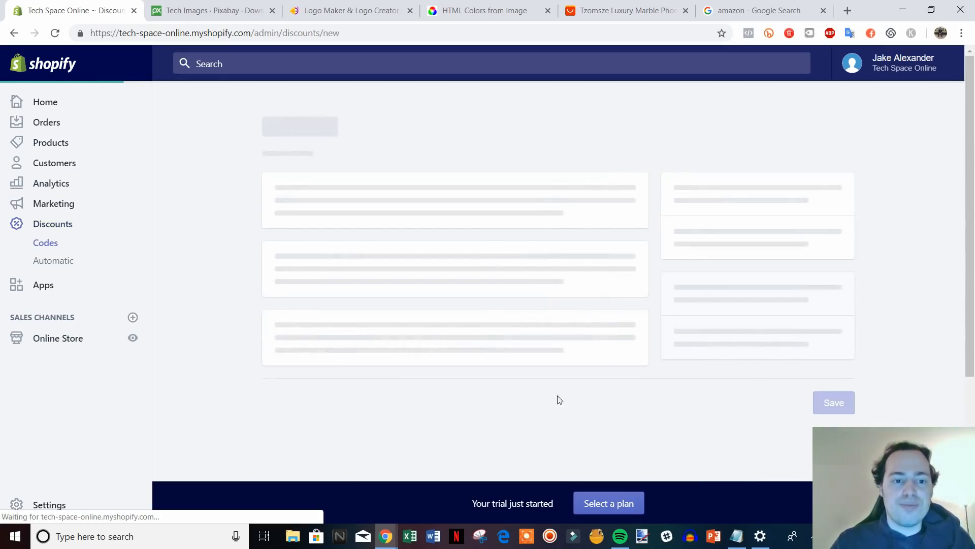
left_click(347, 206)
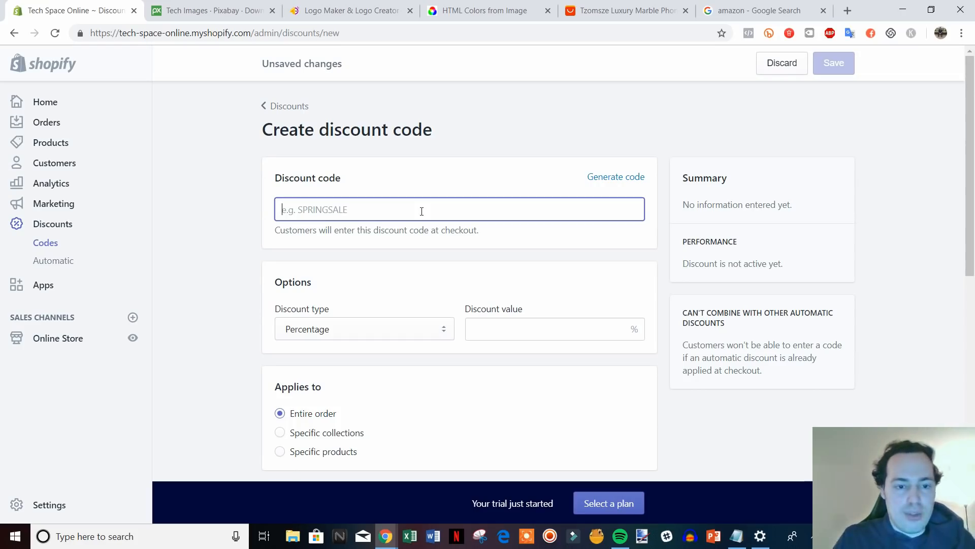
type("10OFF")
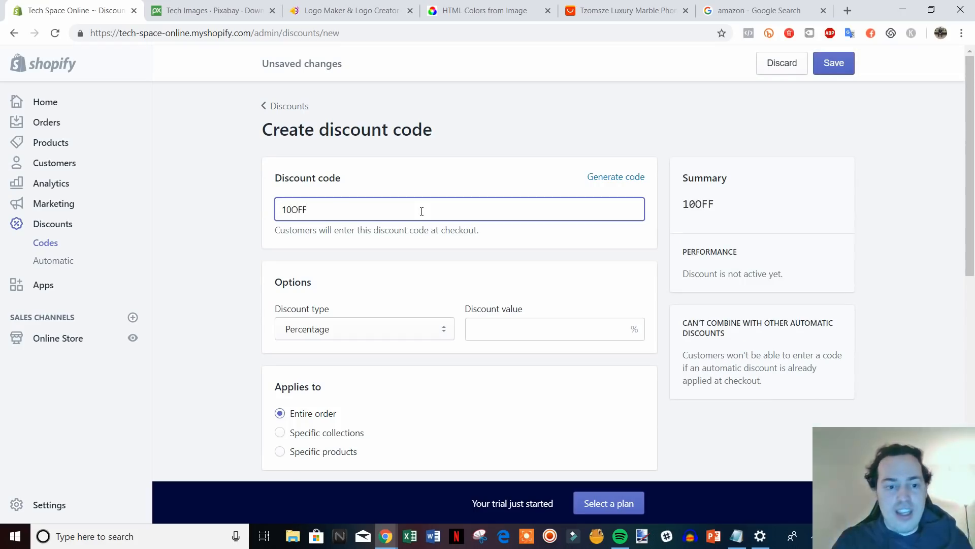
Set the discount value to 10 and bring up the discount type choices.
scroll(422, 212, "down", 2)
scroll(420, 251, "up", 1)
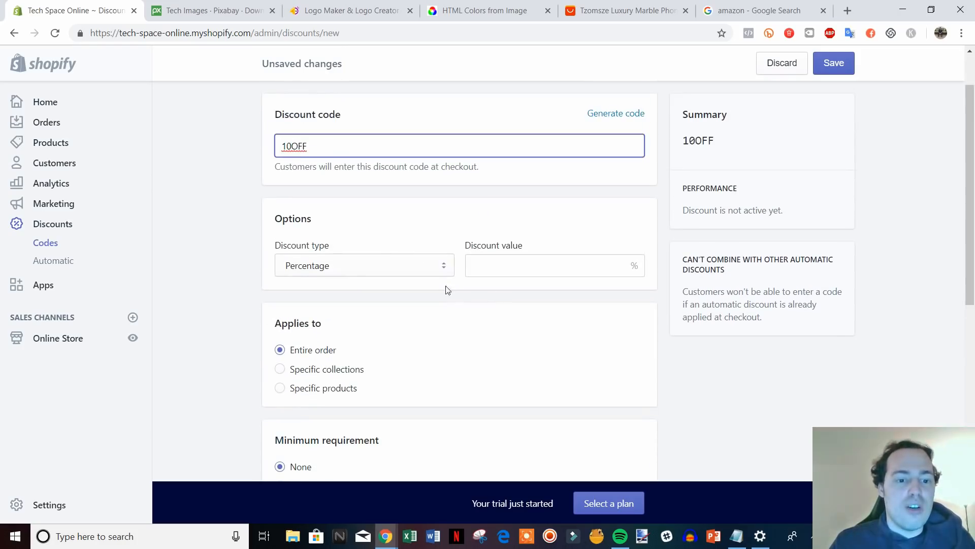
left_click(535, 264)
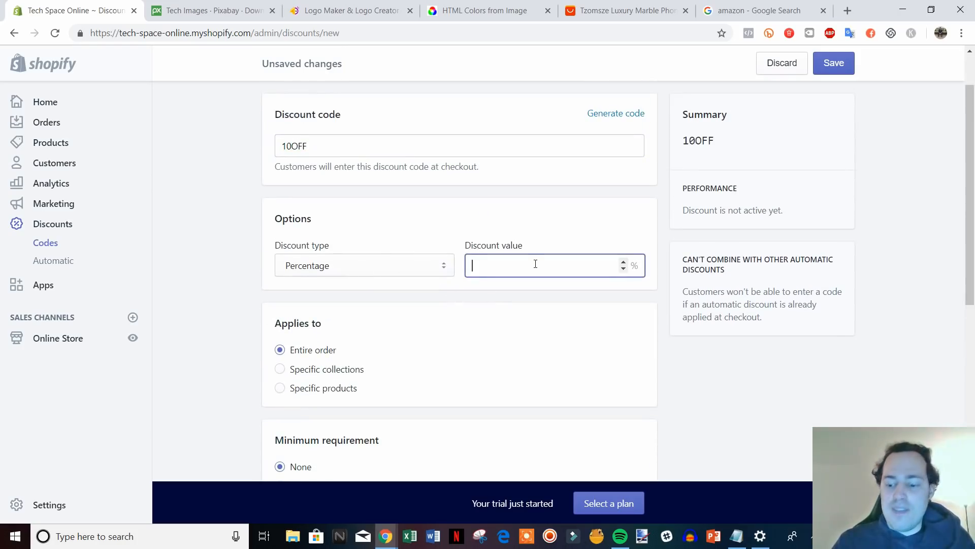
type("10")
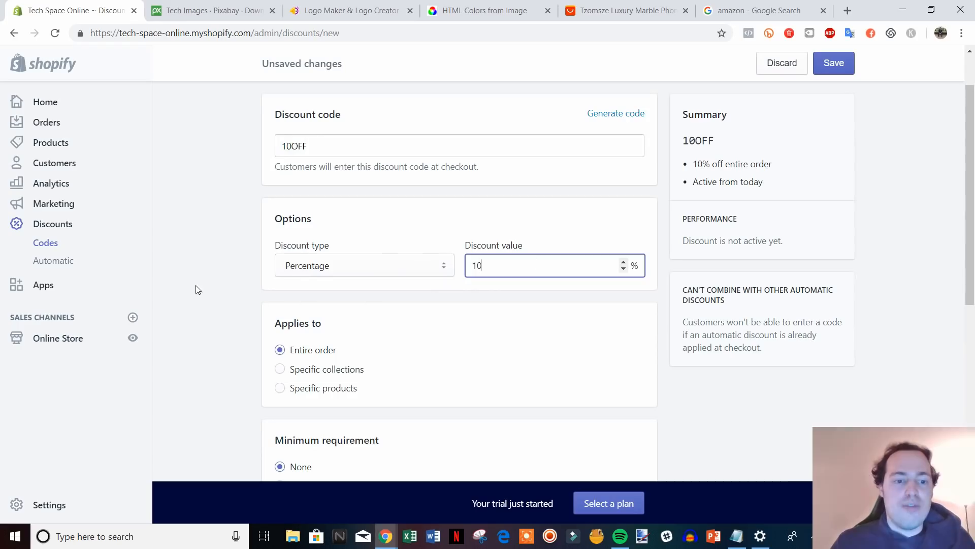
left_click(394, 266)
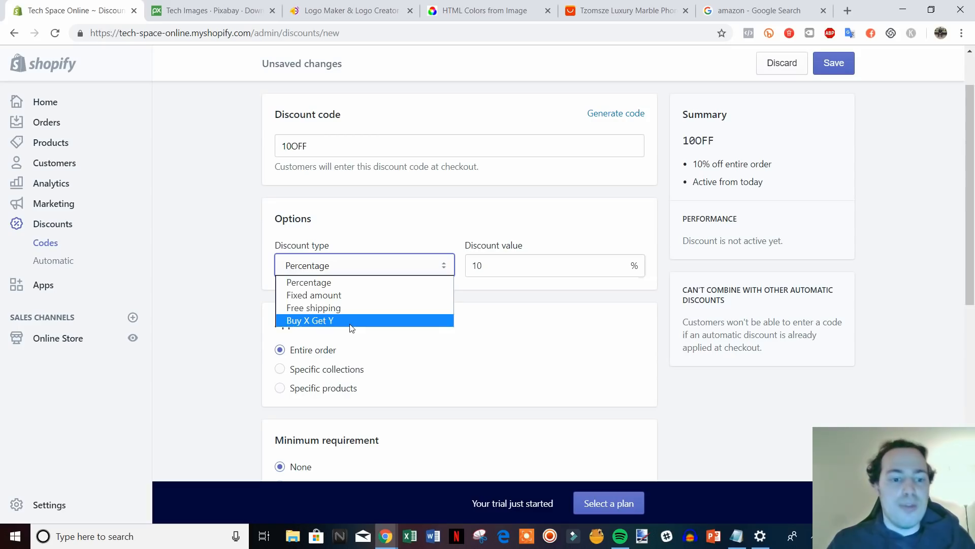
Keep Percentage as the discount type and review the remaining discount settings.
left_click(232, 288)
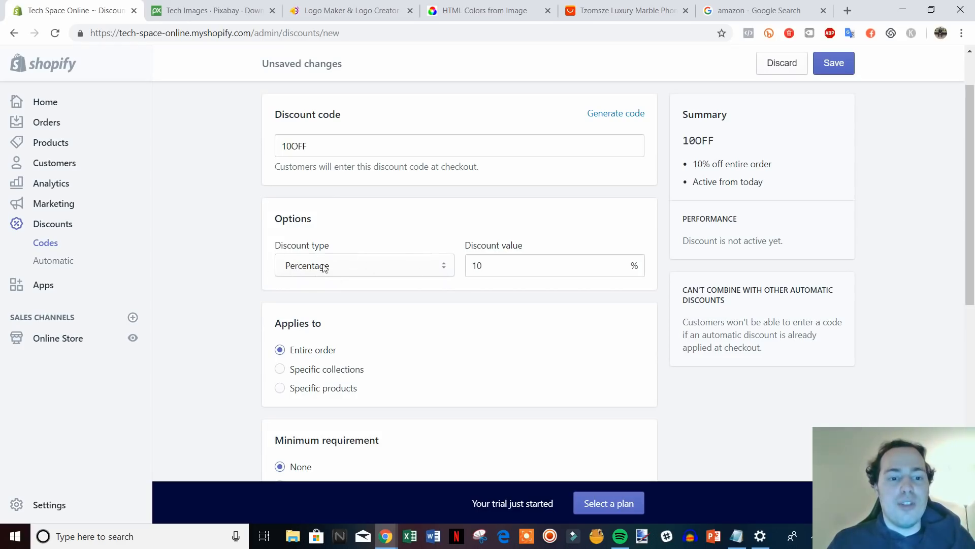
scroll(228, 249, "down", 2)
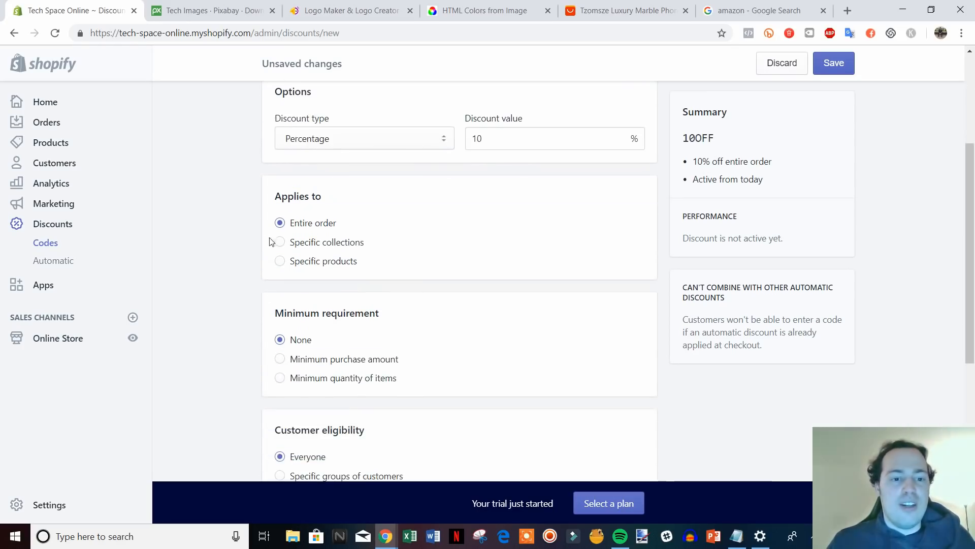
scroll(321, 212, "up", 1)
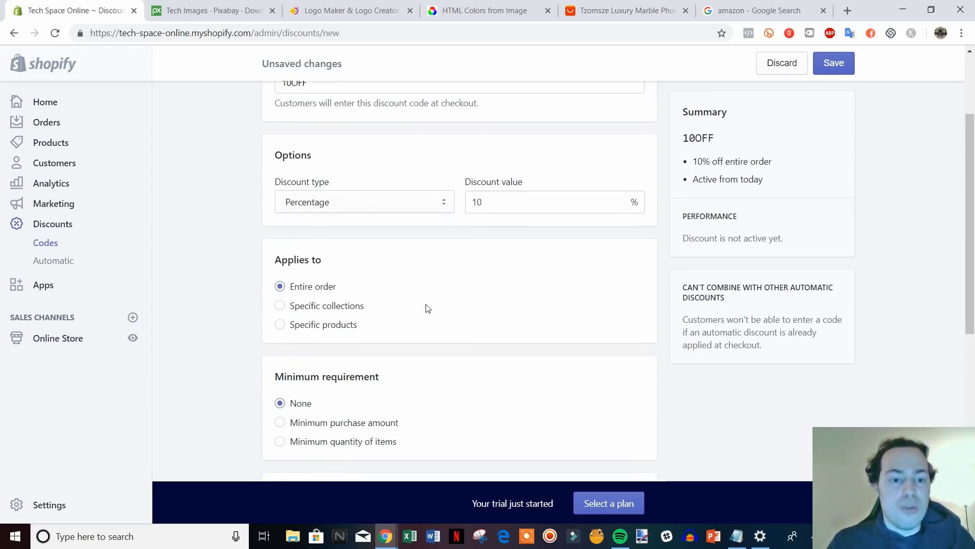
scroll(419, 320, "down", 1)
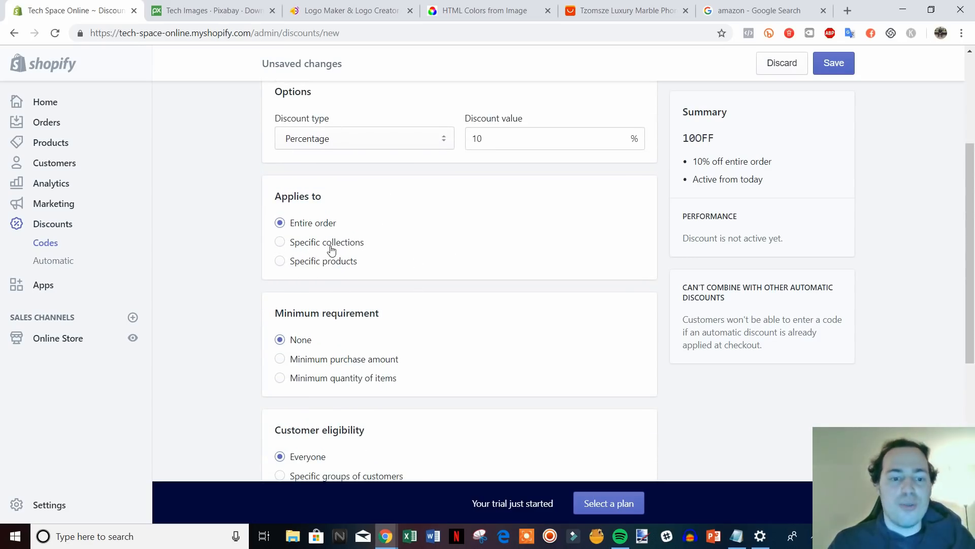
scroll(424, 266, "down", 1)
scroll(386, 279, "down", 1)
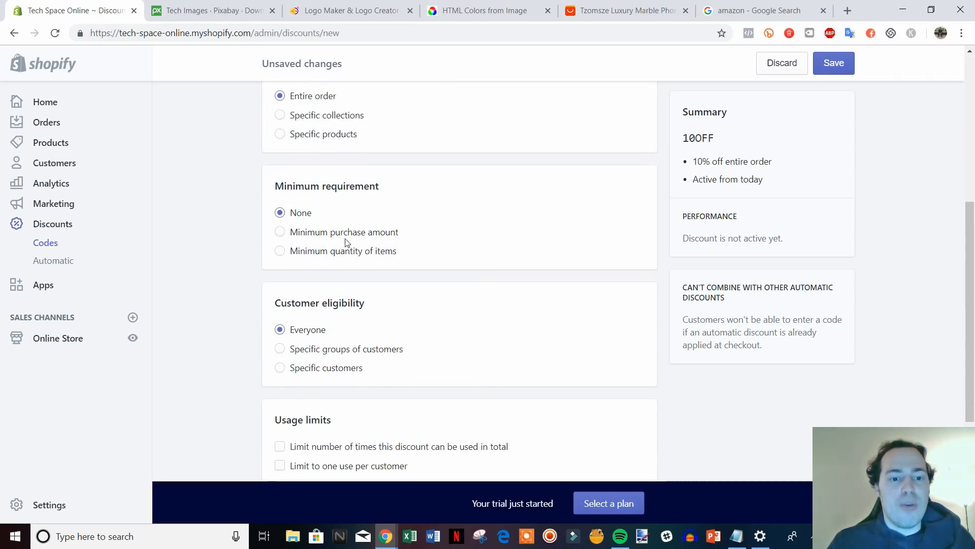
scroll(523, 318, "up", 5)
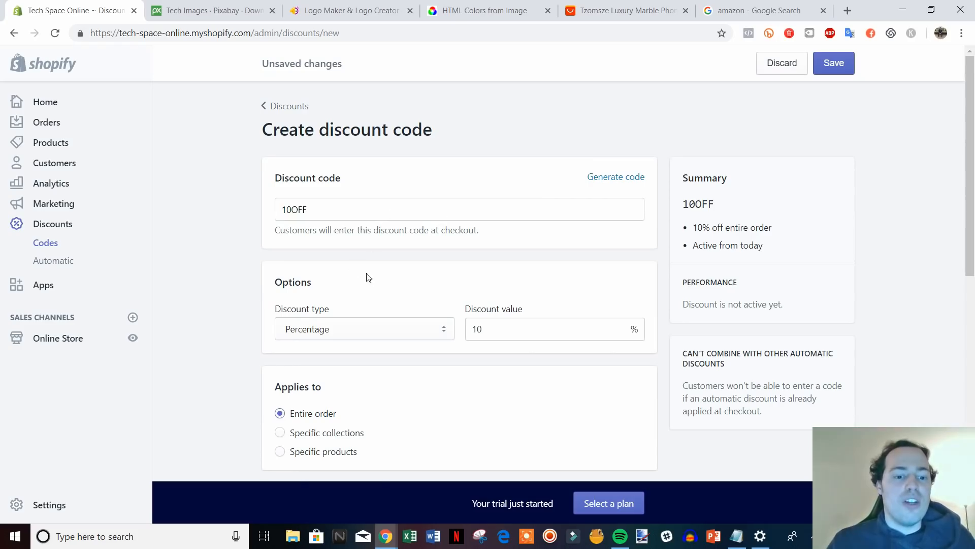
scroll(376, 272, "down", 2)
scroll(406, 300, "up", 2)
scroll(416, 306, "down", 10)
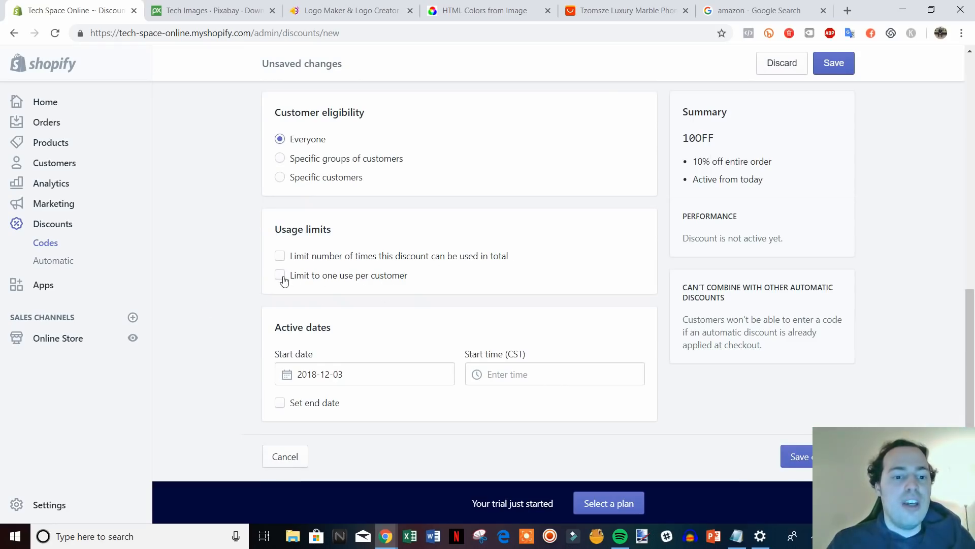
Leave the one-use-per-customer limit off and save the 10OFF discount code.
left_click(329, 282)
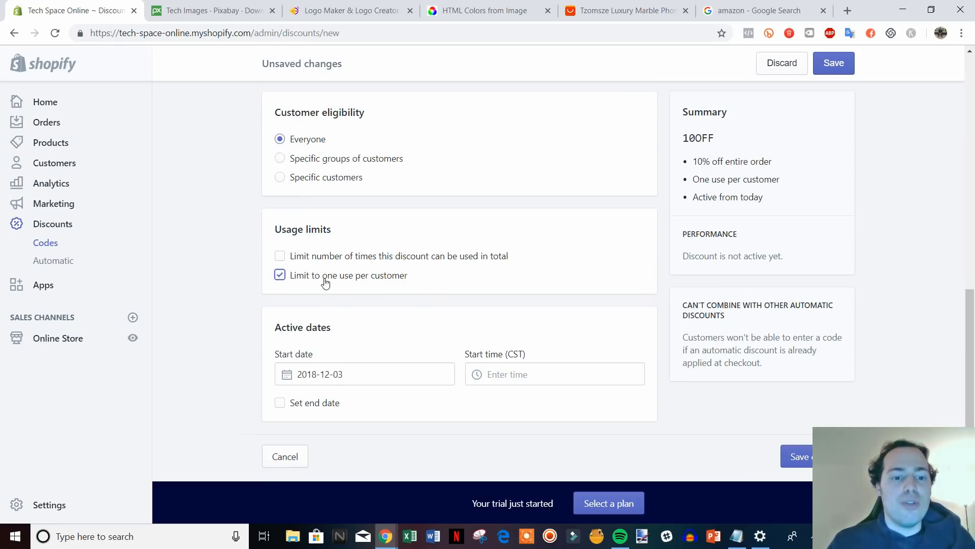
left_click(326, 282)
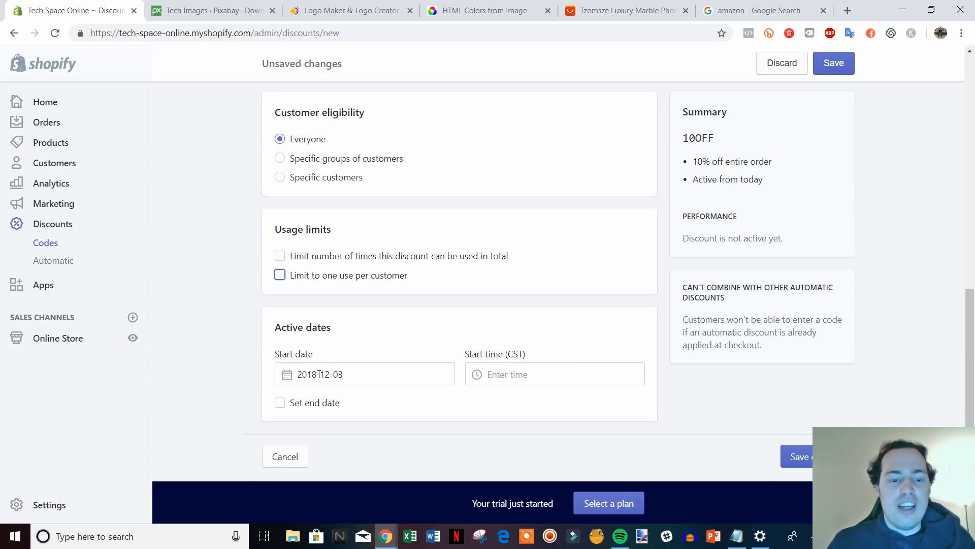
left_click(805, 448)
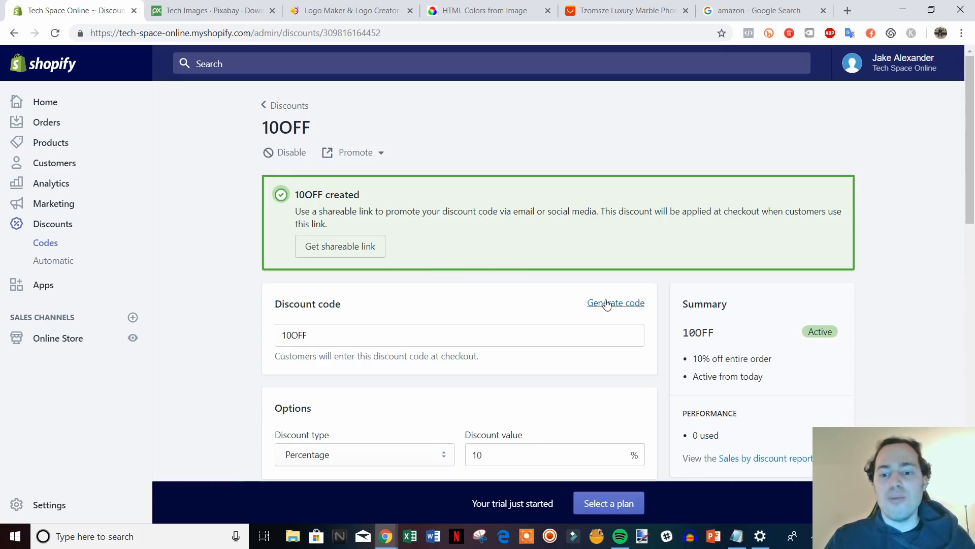
scroll(607, 303, "down", 2)
scroll(579, 304, "up", 2)
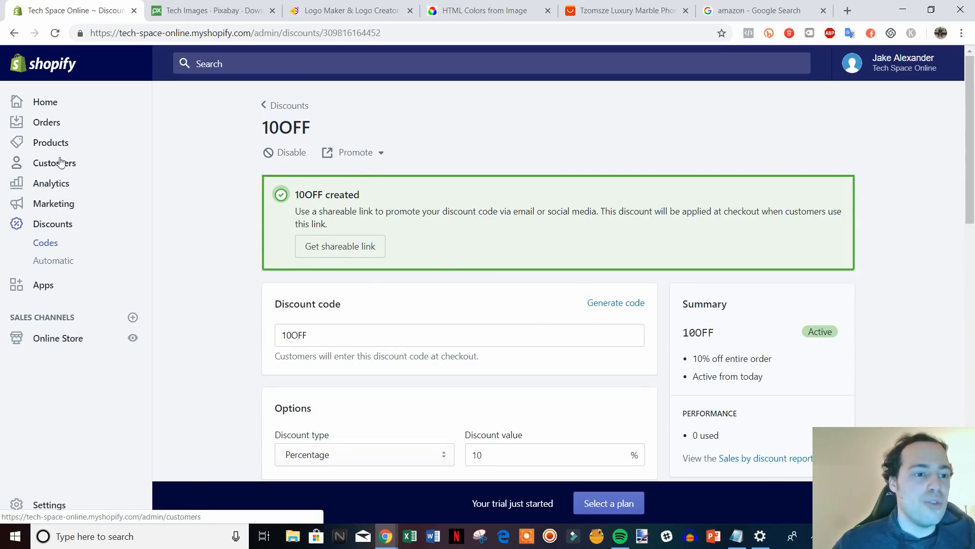
View the empty Orders page, then go to the Analytics overview dashboard.
left_click(48, 124)
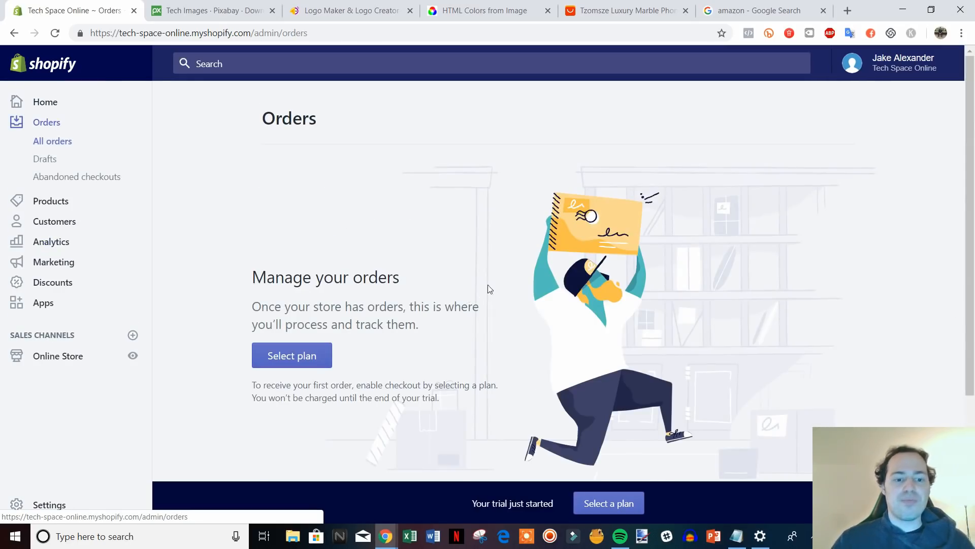
scroll(550, 274, "down", 2)
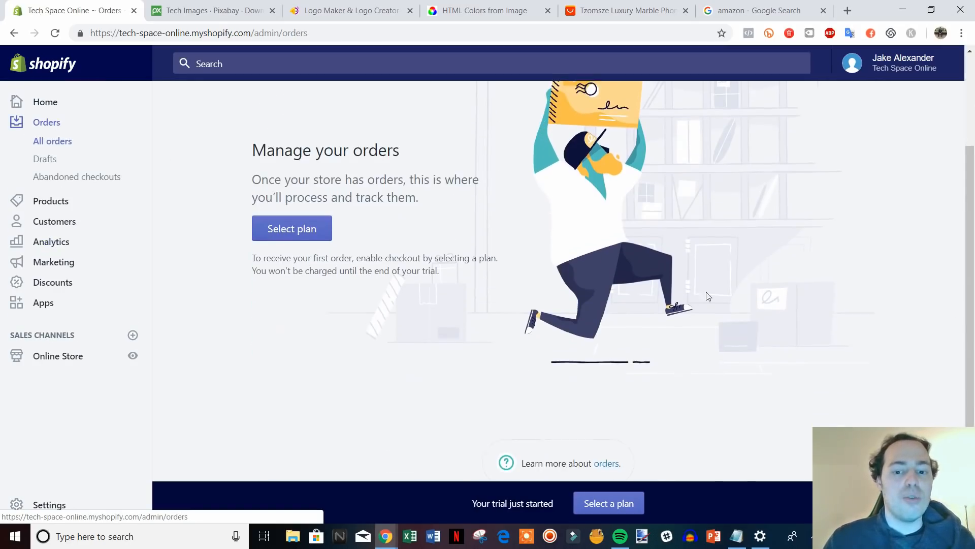
scroll(751, 219, "up", 1)
scroll(515, 322, "up", 1)
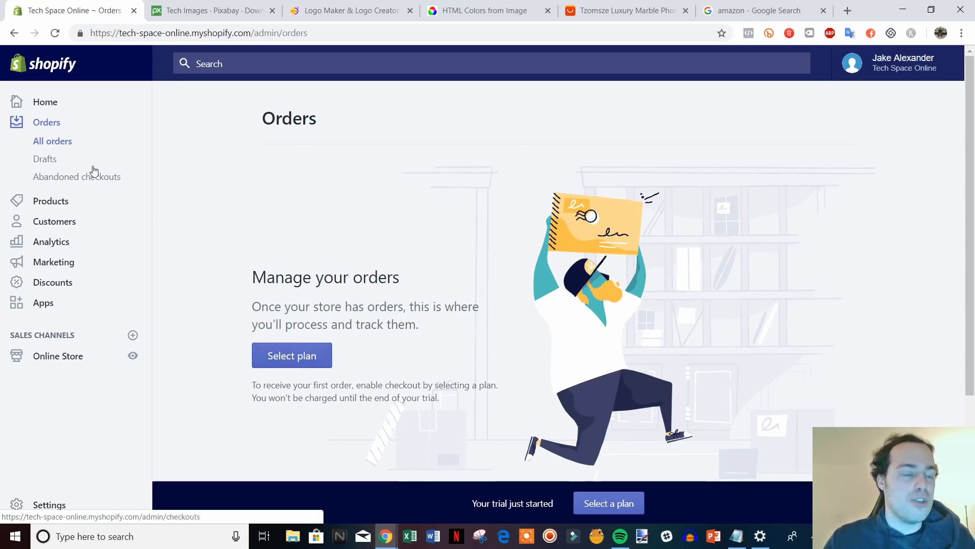
left_click(56, 245)
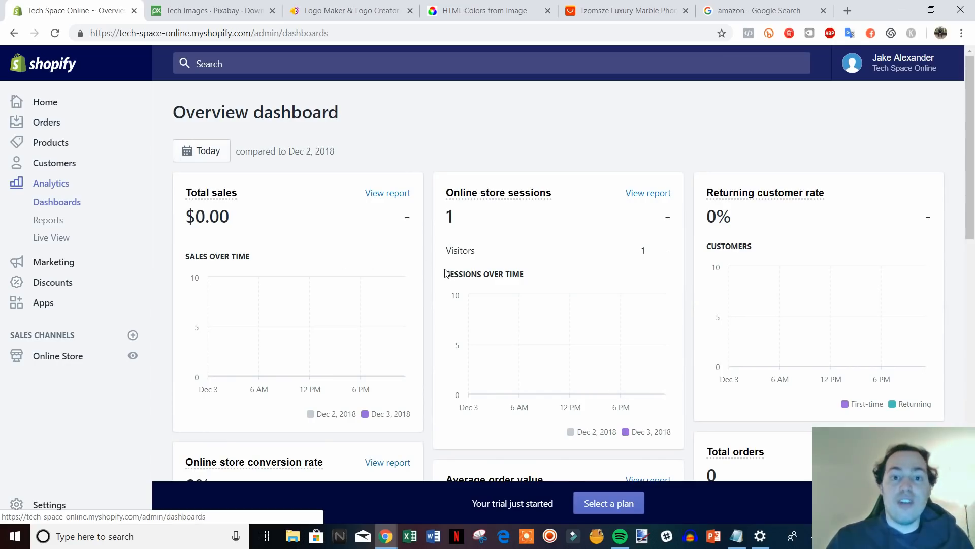
Scroll through the Analytics overview figures for sales, sessions and orders.
scroll(394, 261, "down", 2)
scroll(280, 259, "up", 2)
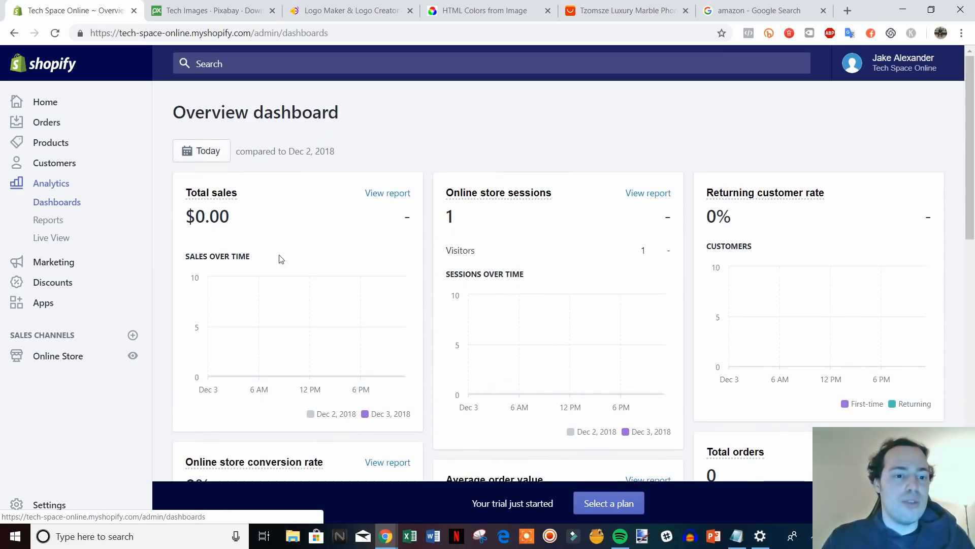
scroll(340, 253, "down", 1)
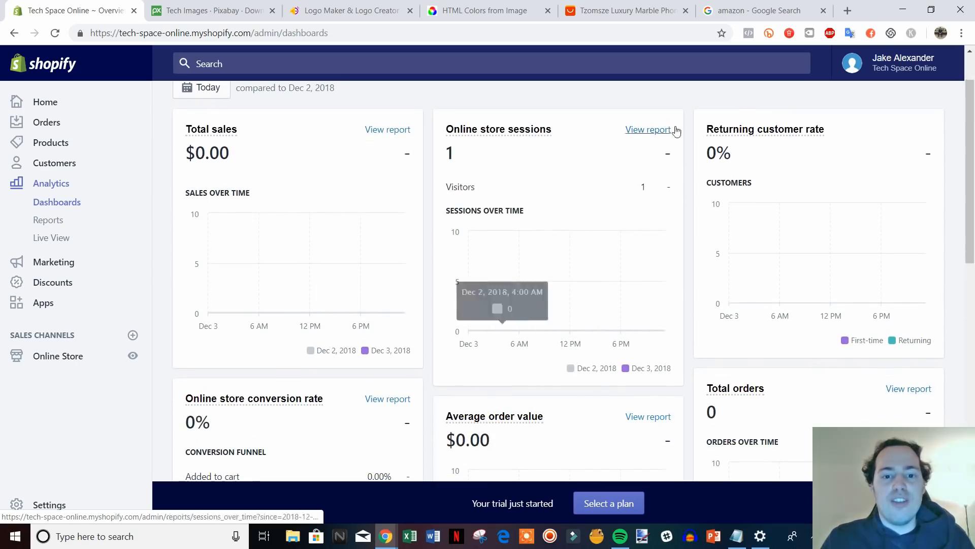
scroll(544, 264, "down", 1)
scroll(660, 244, "up", 2)
scroll(782, 239, "down", 3)
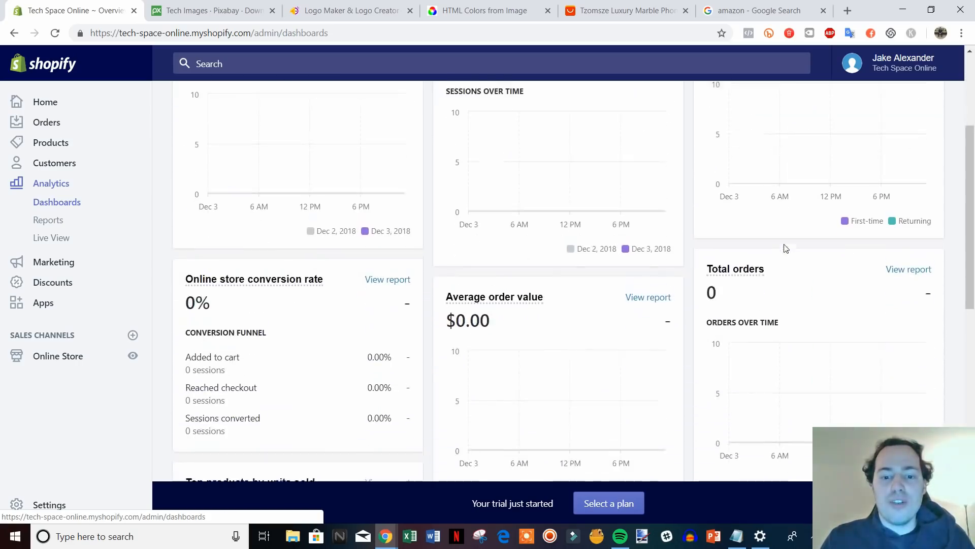
scroll(525, 331, "down", 1)
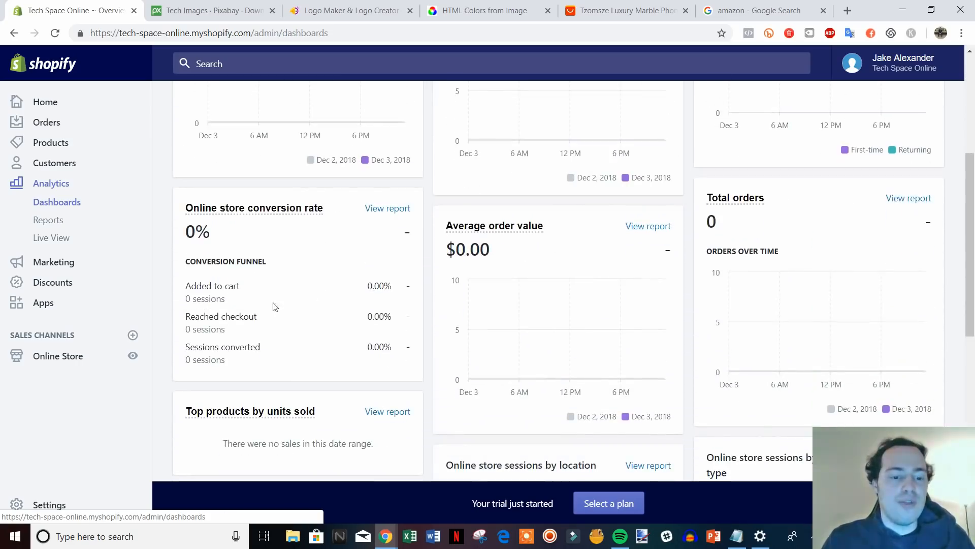
scroll(622, 371, "down", 8)
scroll(632, 350, "up", 10)
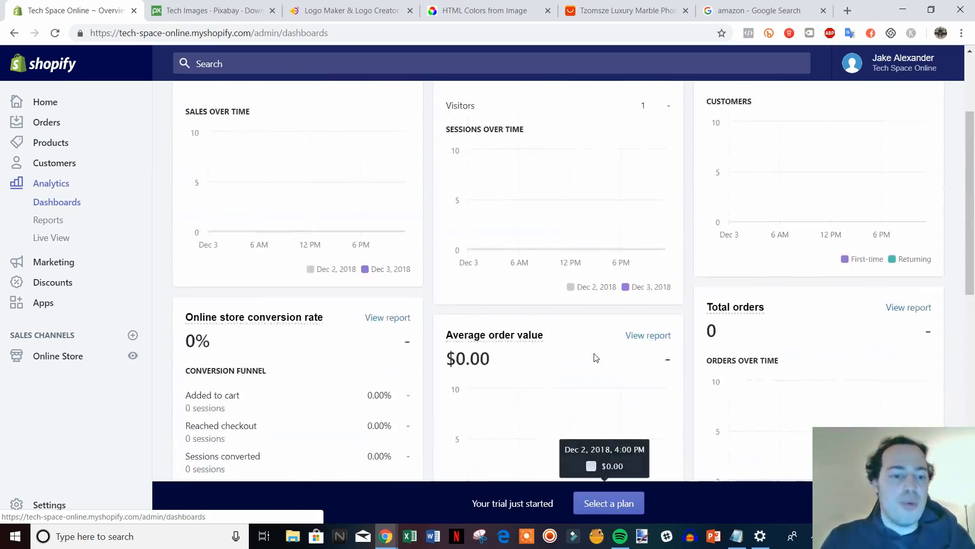
scroll(596, 357, "up", 3)
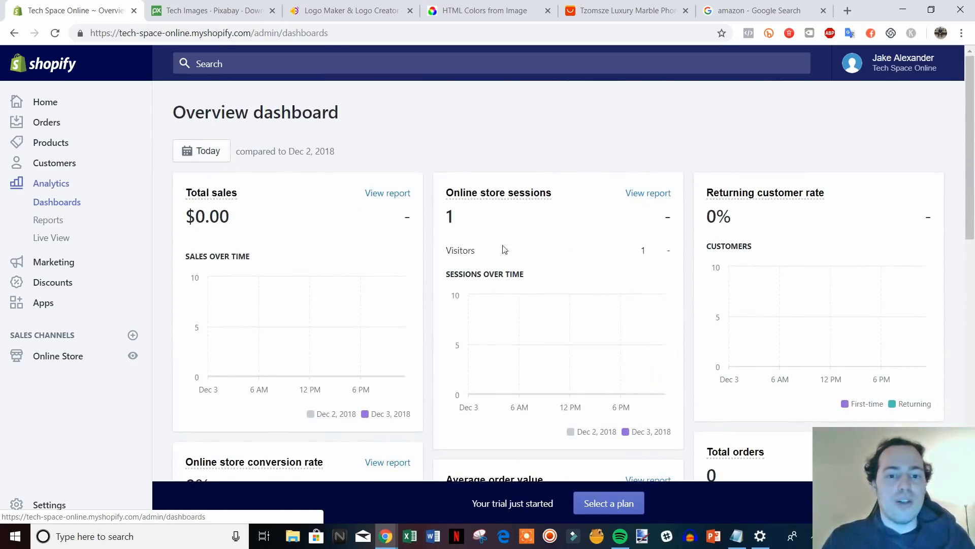
Browse earlier months in the date range picker without changing it, then go to Apps.
left_click(207, 159)
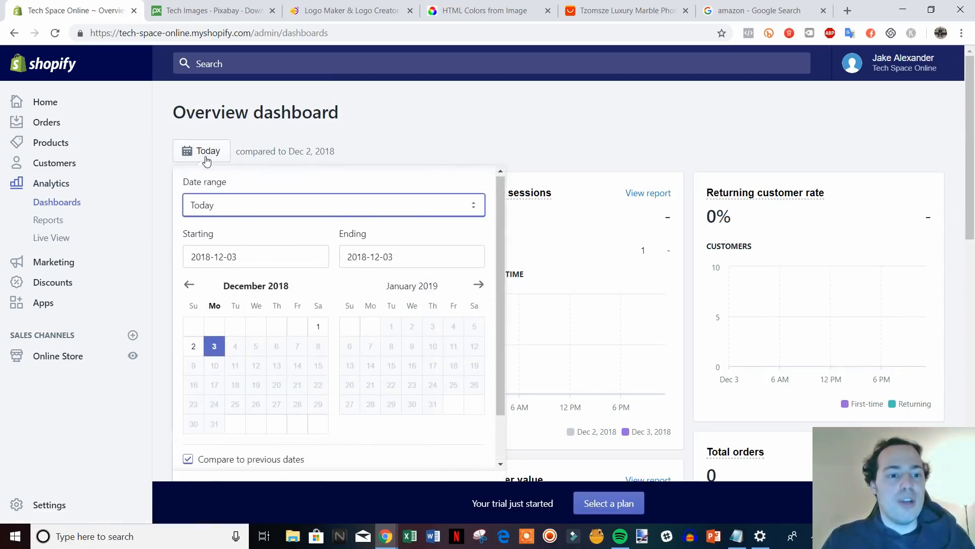
left_click(265, 259)
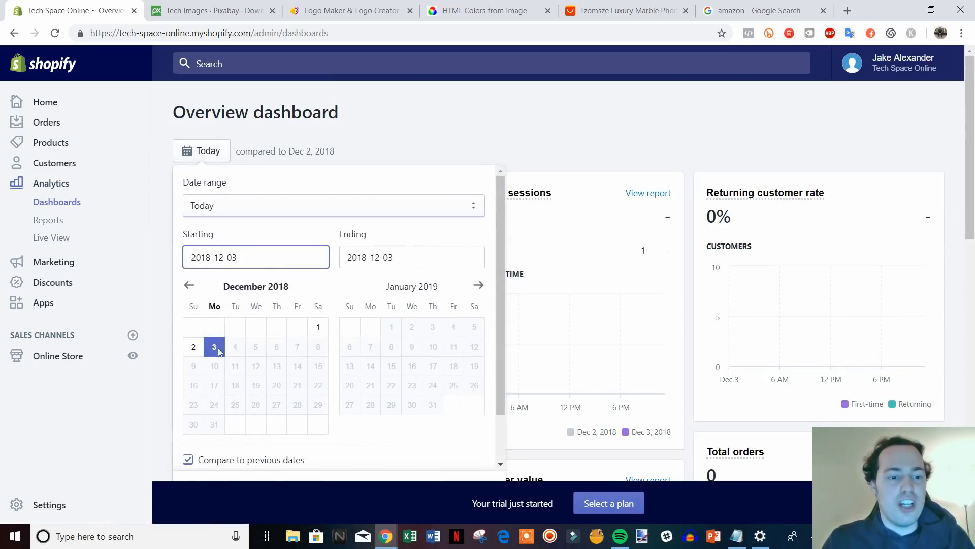
left_click(192, 288)
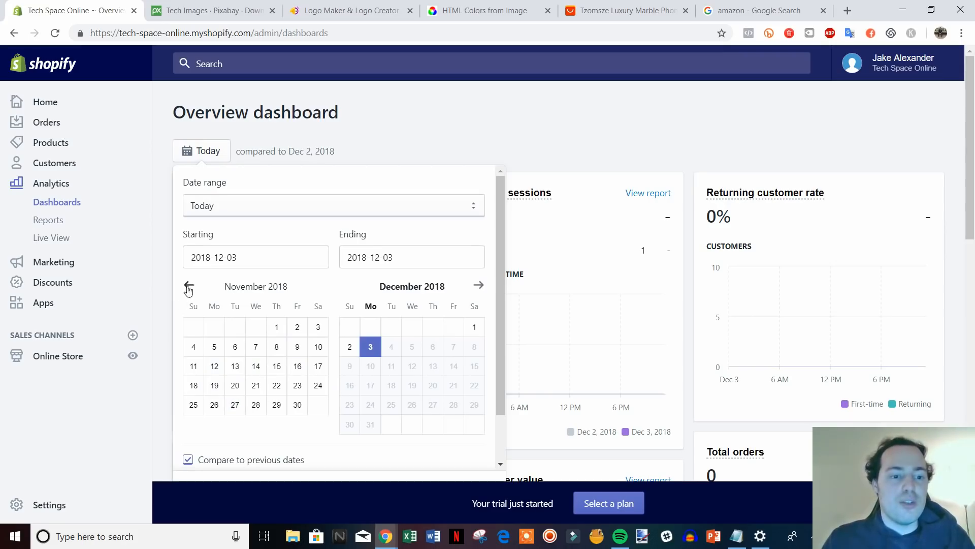
double_click(188, 285)
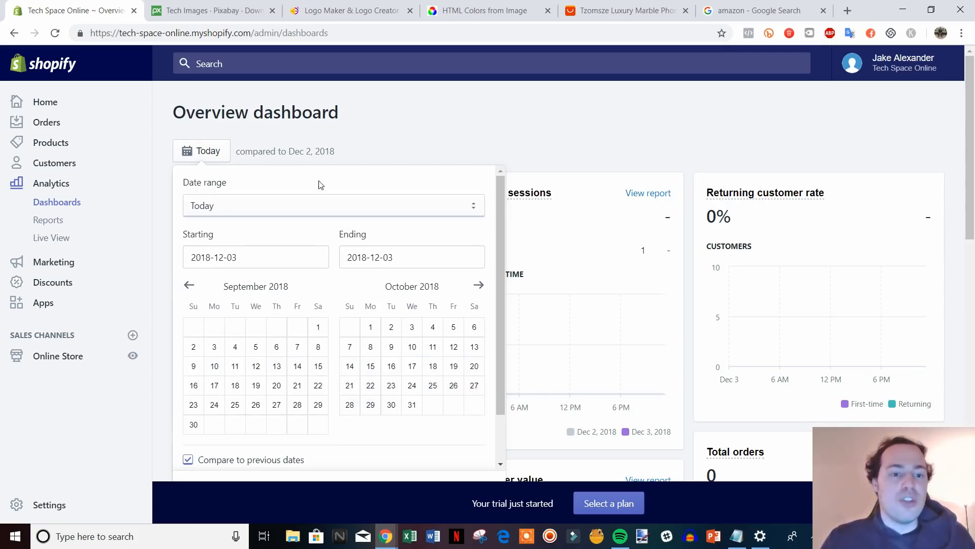
left_click(412, 150)
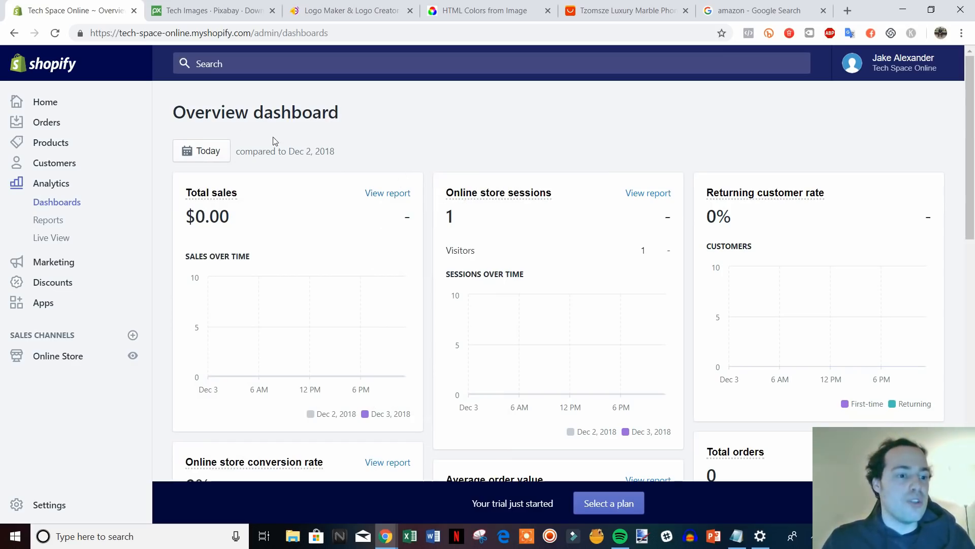
scroll(294, 280, "down", 1)
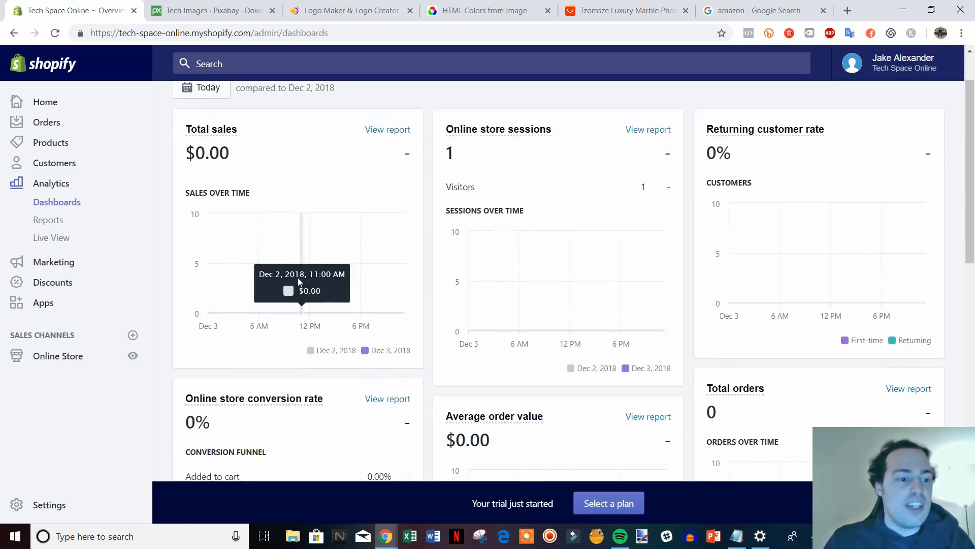
left_click(51, 307)
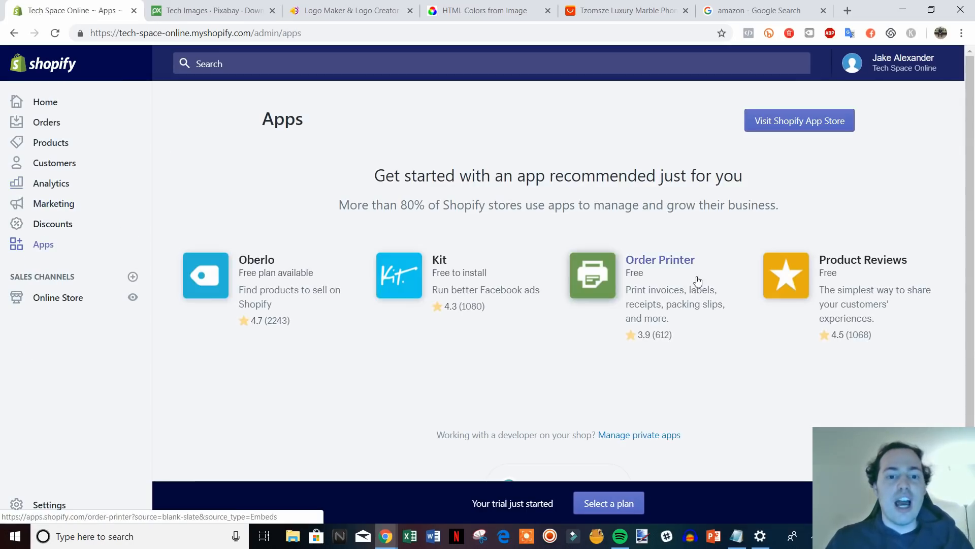
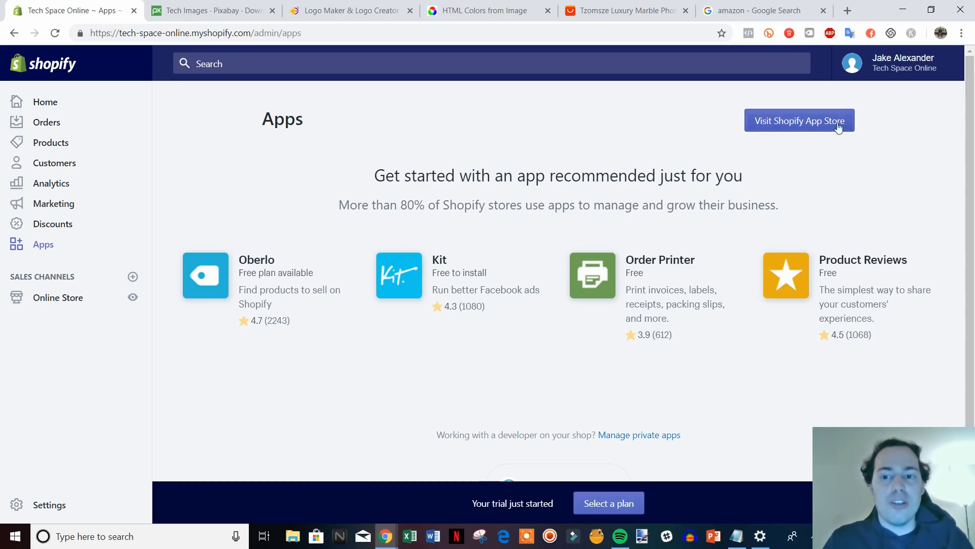
Open the Shopify App Store from the Apps page and put the cursor in its app search.
left_click(788, 124)
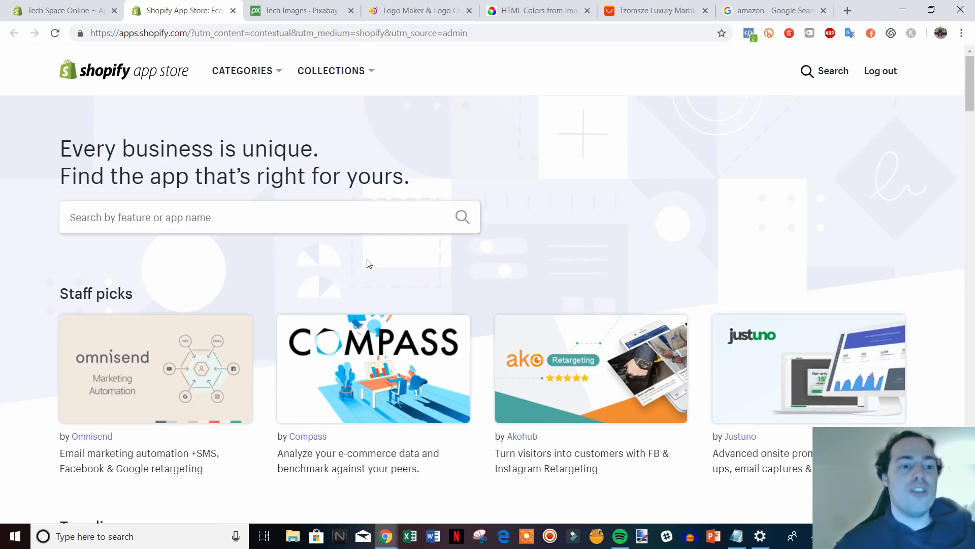
left_click(615, 6)
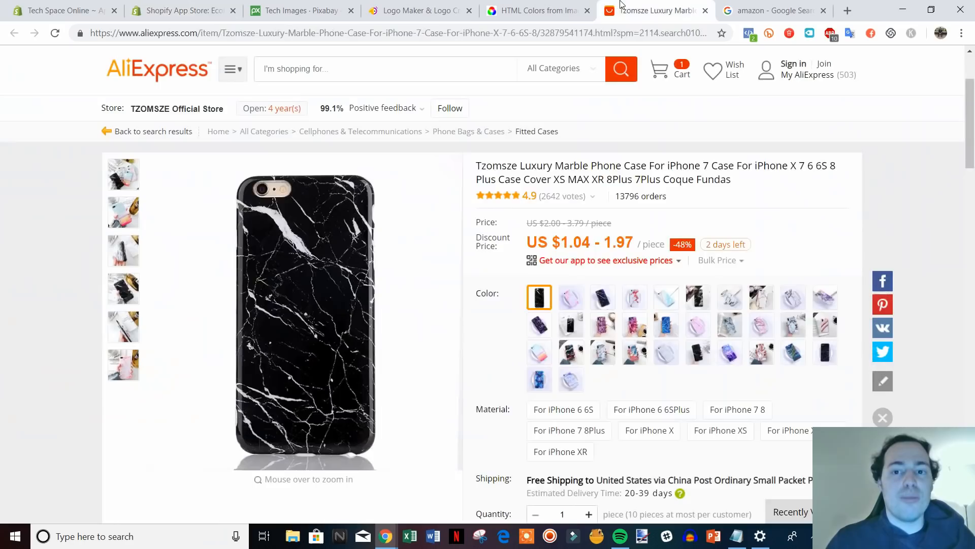
left_click(203, 9)
left_click(191, 219)
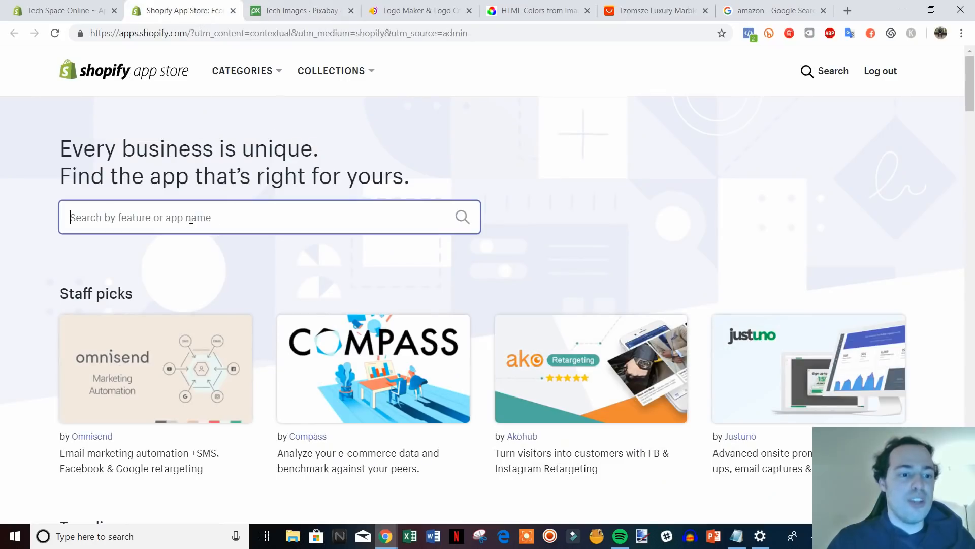
Search the App Store for oberlo and open the Oberlo app listing.
type("oberlo")
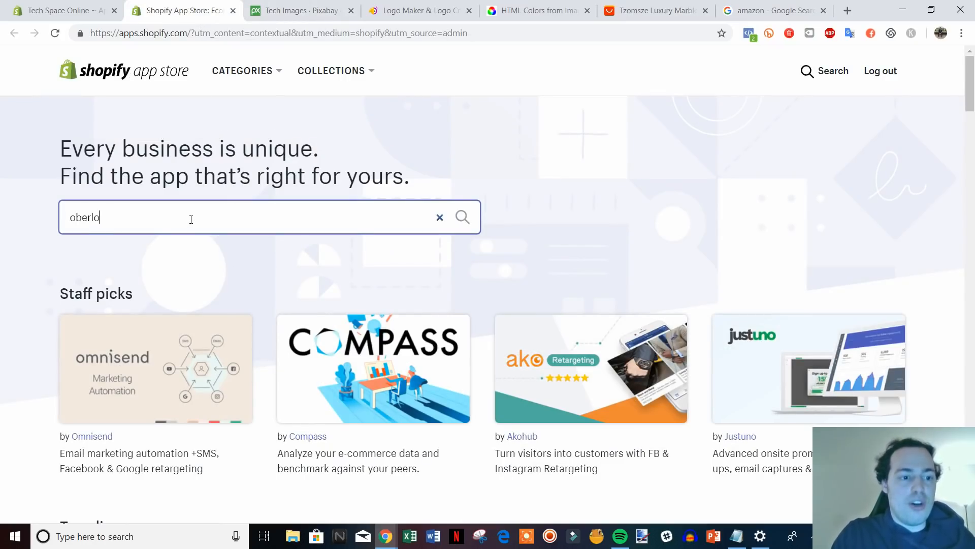
key("Return")
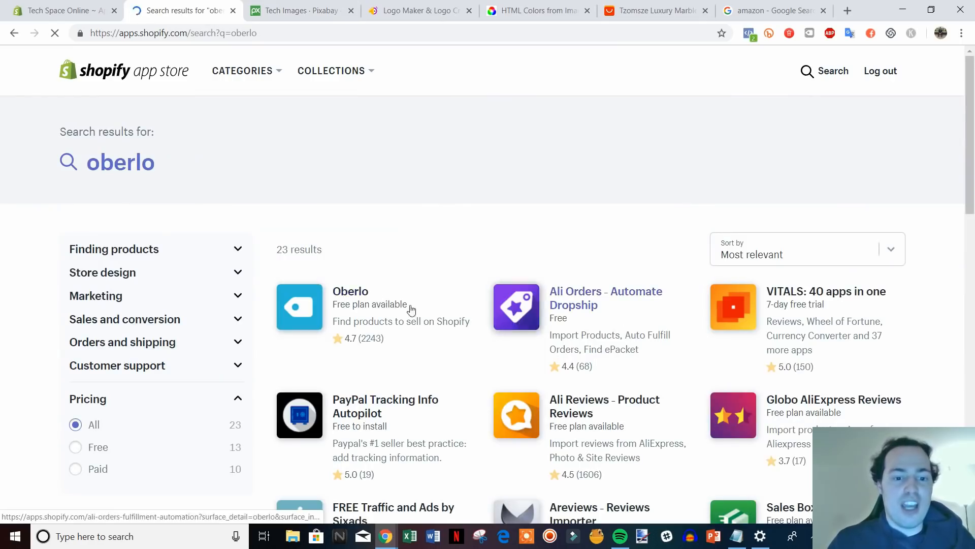
left_click(361, 299)
Look over the Oberlo listing, then return to the oberlo results and start a new search.
left_click(660, 11)
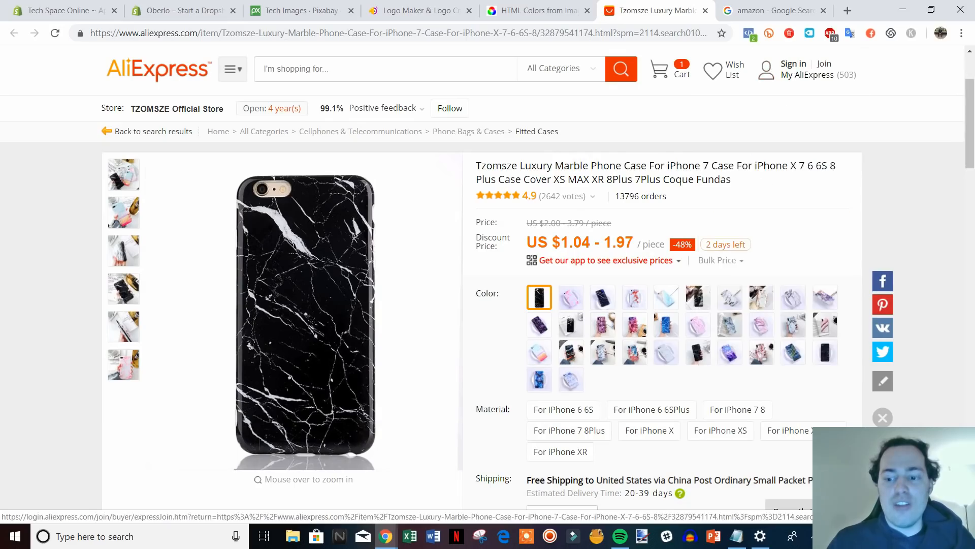
left_click(191, 4)
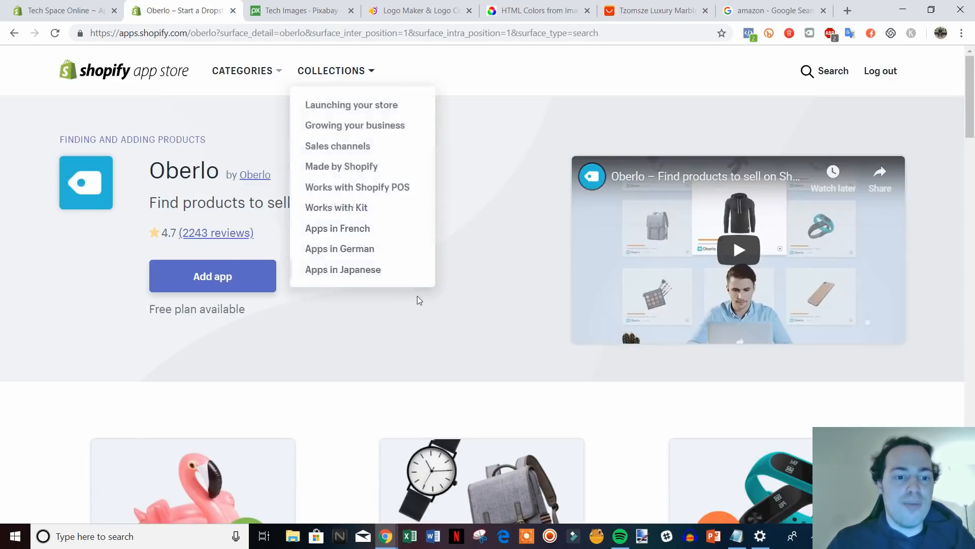
scroll(539, 398, "down", 1)
scroll(376, 199, "up", 1)
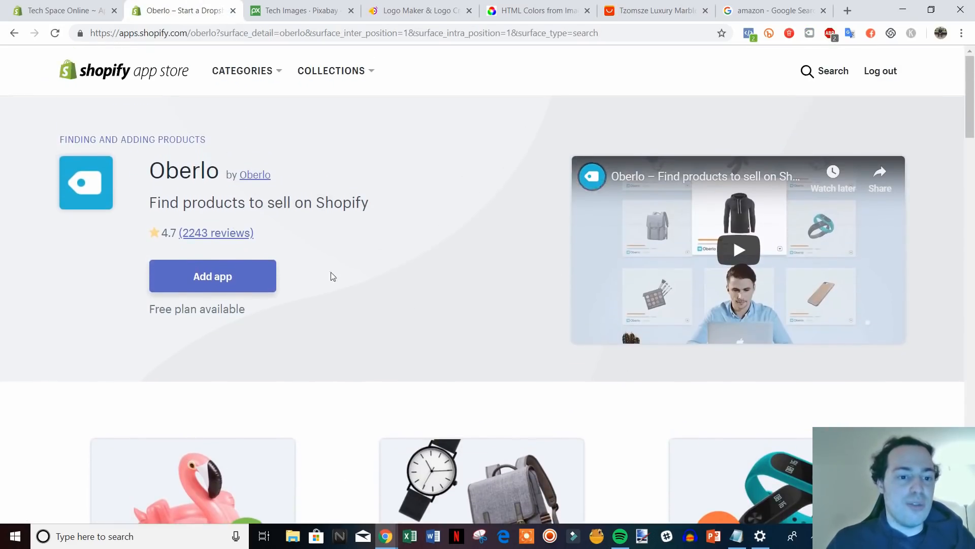
left_click(14, 34)
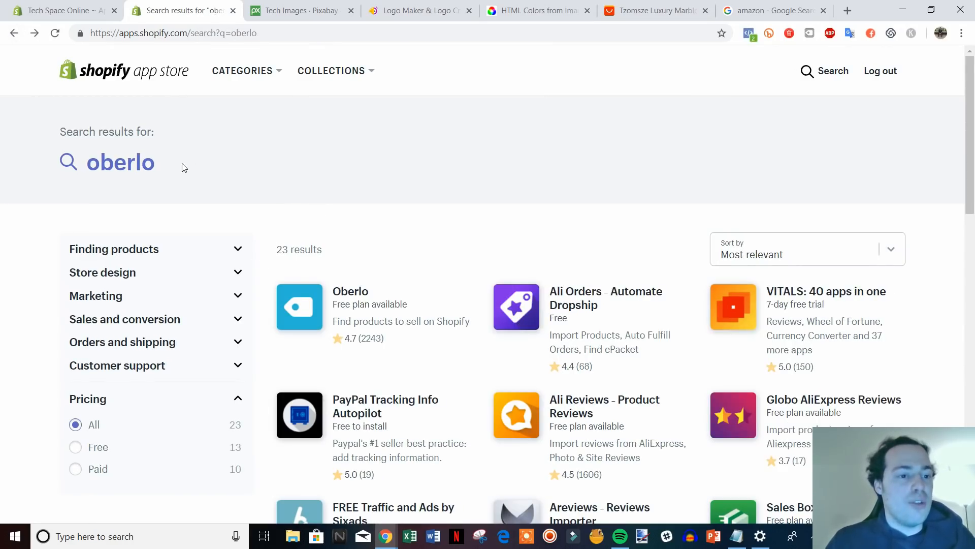
left_click(170, 165)
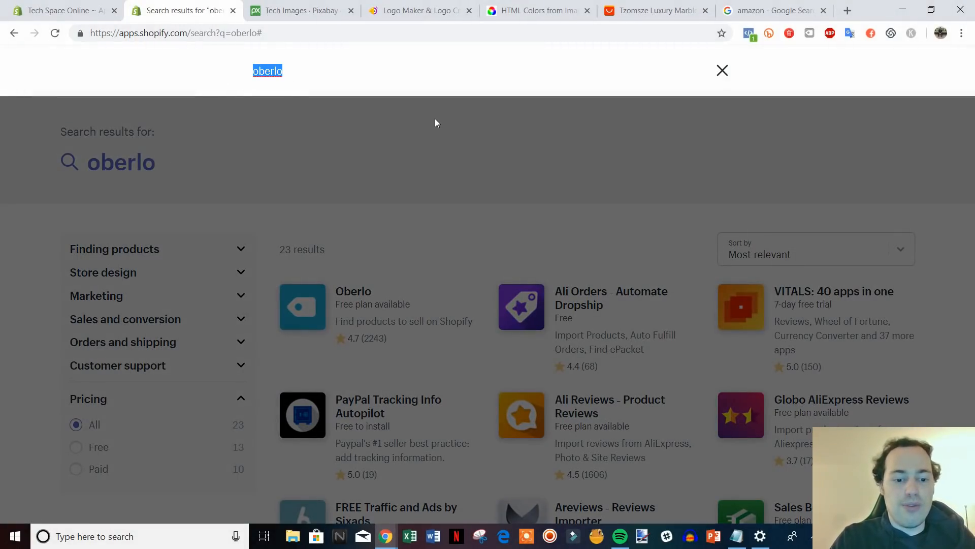
Search for crush.pics and open the Crush.pics app page.
type("cru")
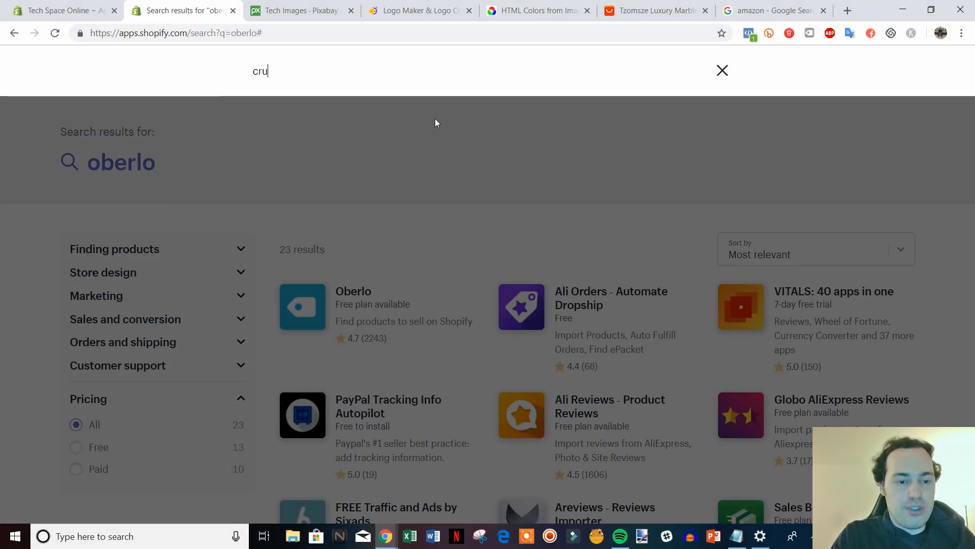
type("sh.pics")
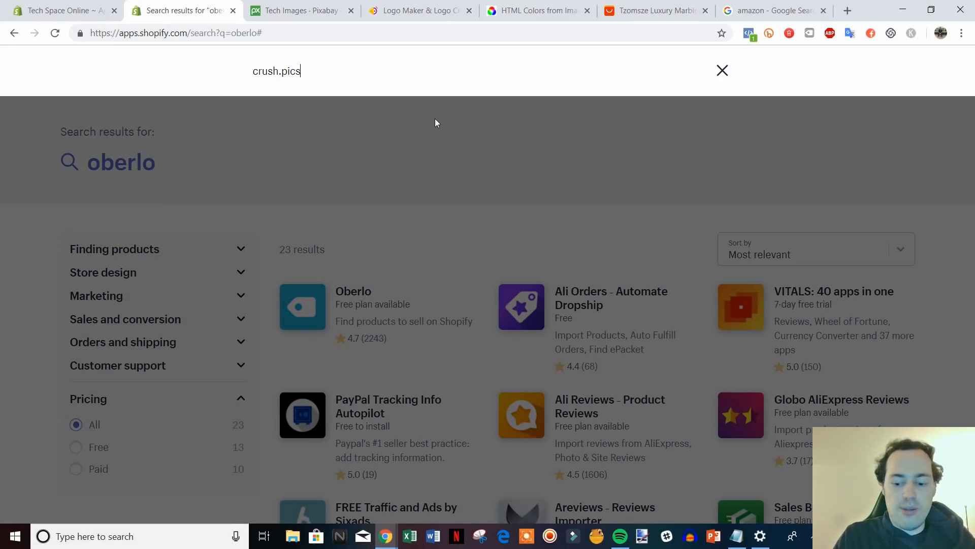
key("Return")
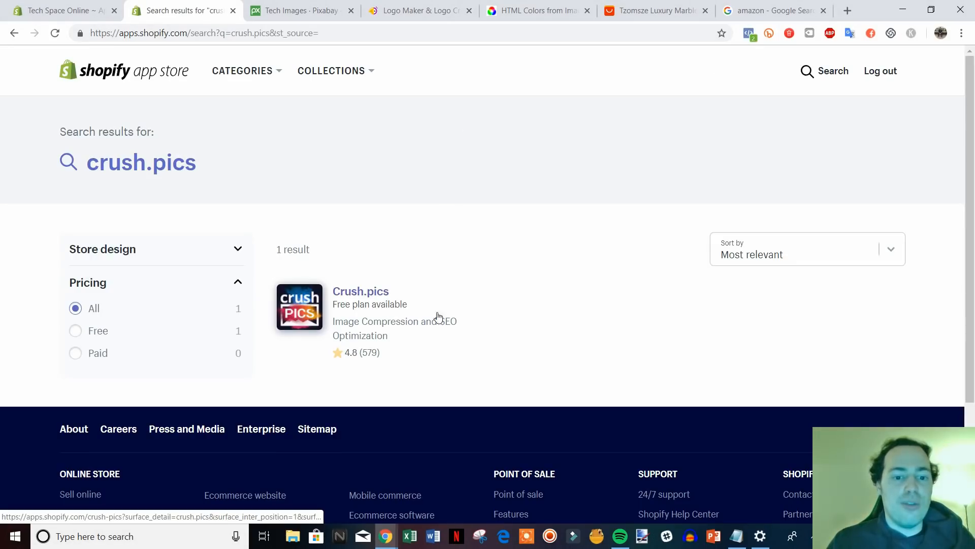
left_click(427, 290)
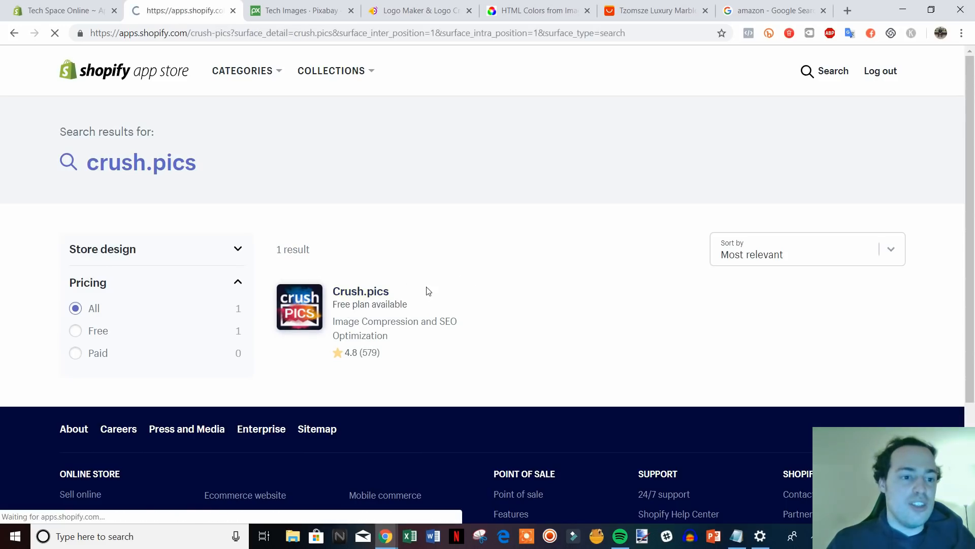
Review the Crush.pics listing, highlighting its title and summary, then start another search.
scroll(729, 440, "down", 1)
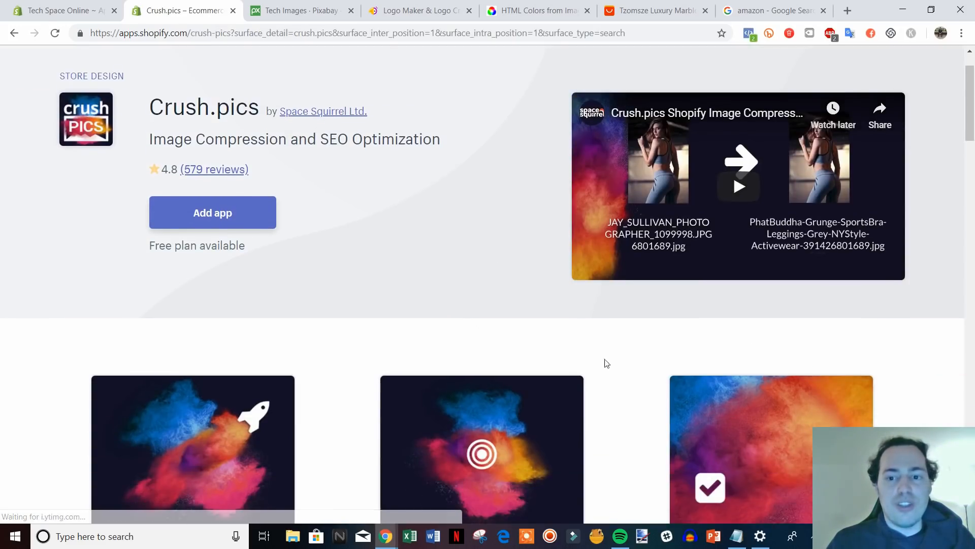
scroll(619, 323, "up", 1)
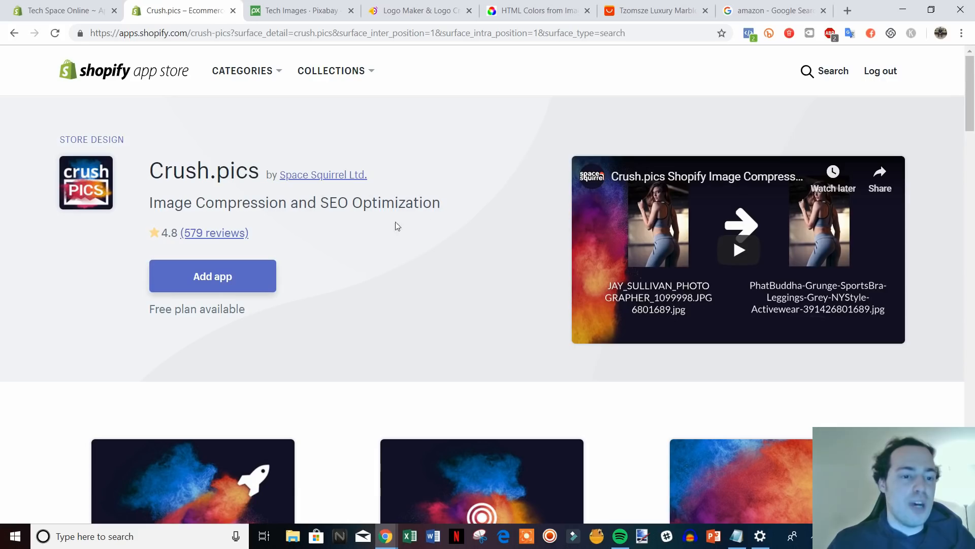
left_click_drag(165, 163, 418, 224)
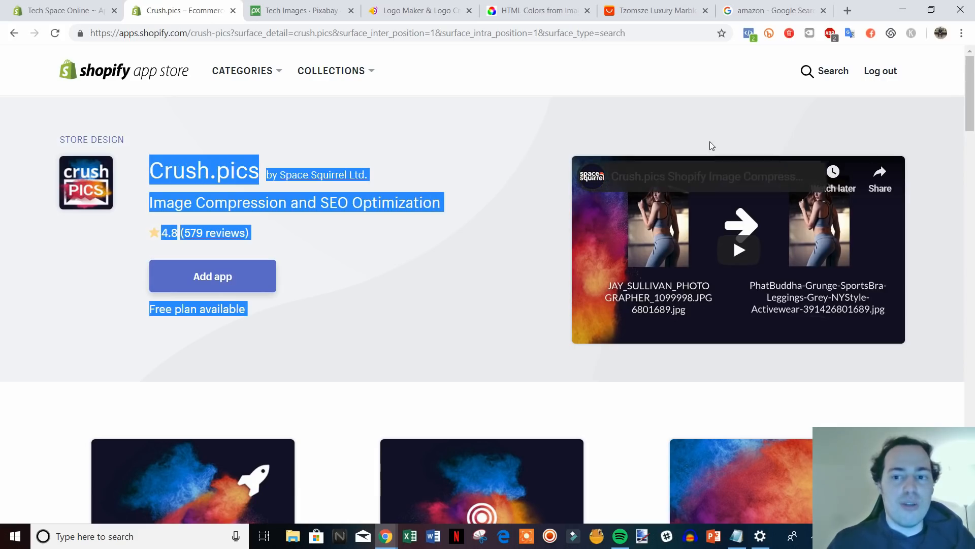
left_click(765, 107)
left_click(810, 73)
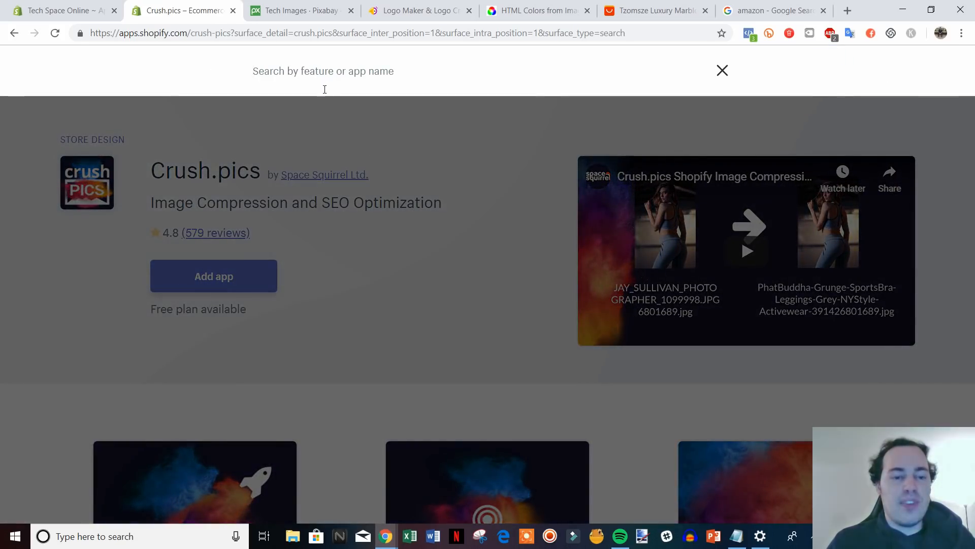
Search for review, browse the 328 results, then select the query for replacement.
type("review")
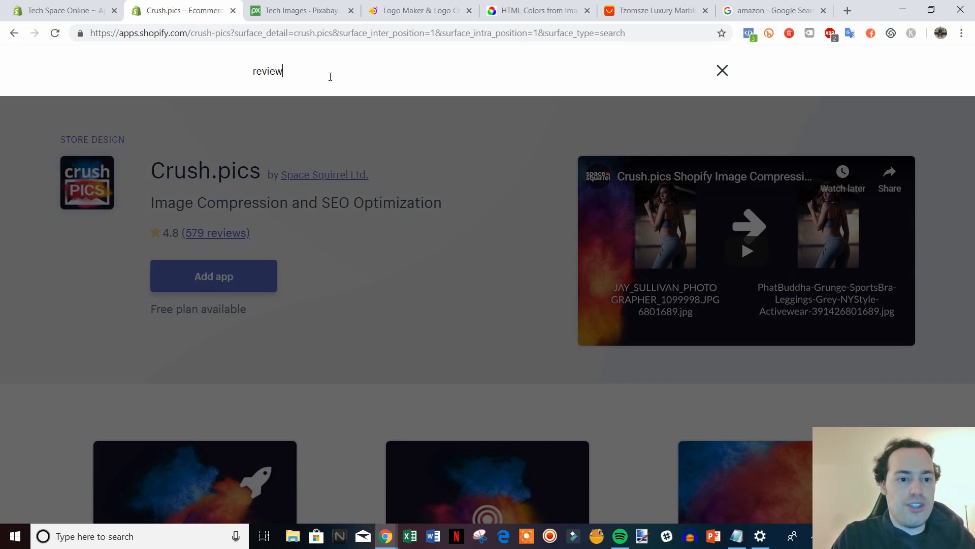
key("Return")
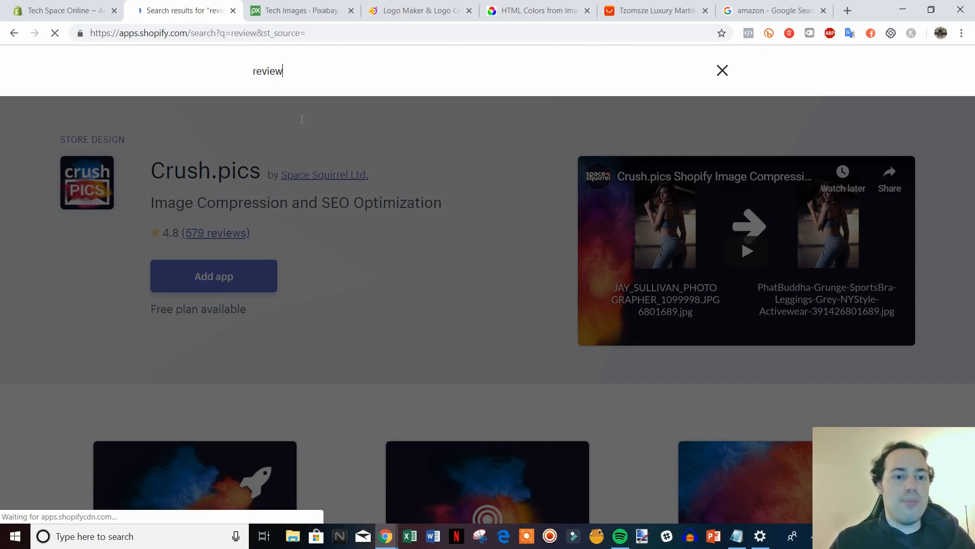
scroll(575, 176, "down", 1)
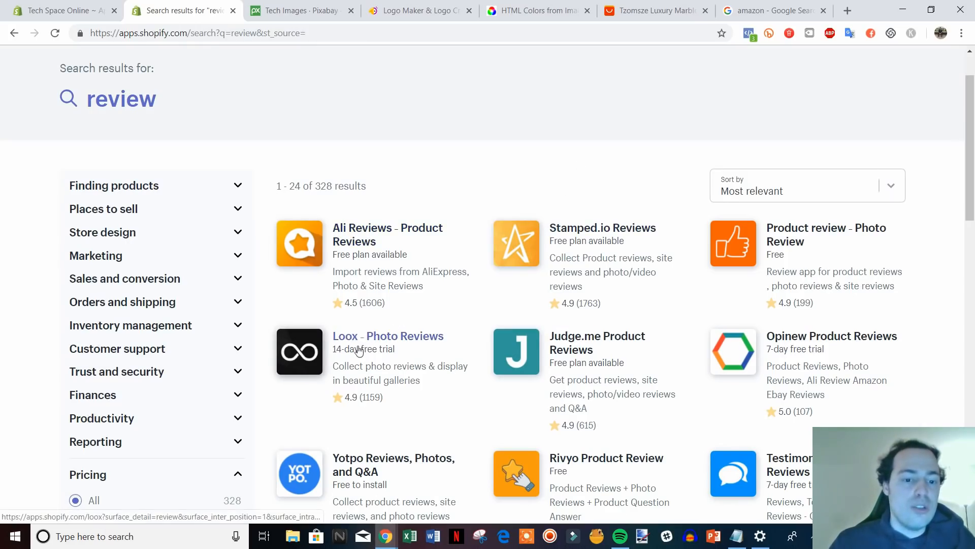
scroll(394, 351, "down", 1)
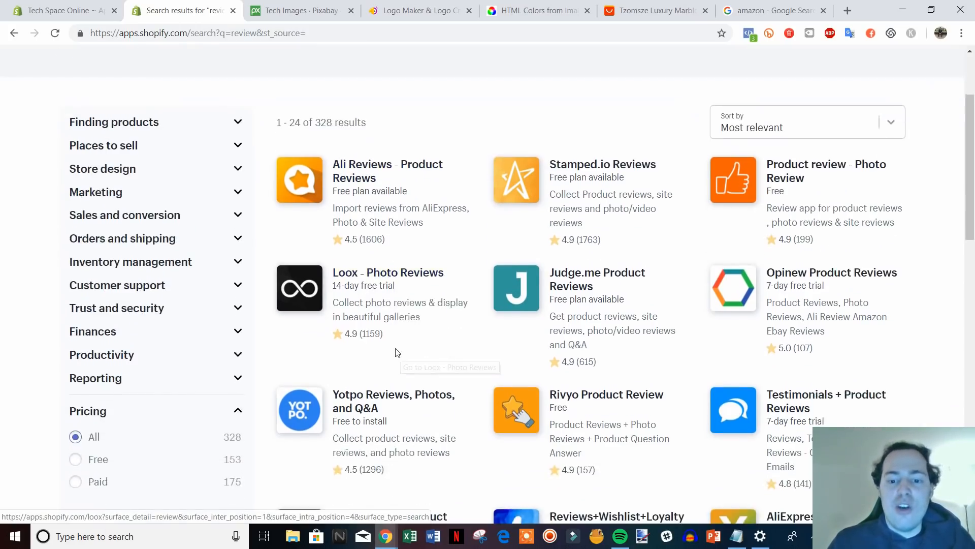
scroll(394, 335, "up", 1)
scroll(394, 333, "down", 2)
scroll(394, 318, "up", 1)
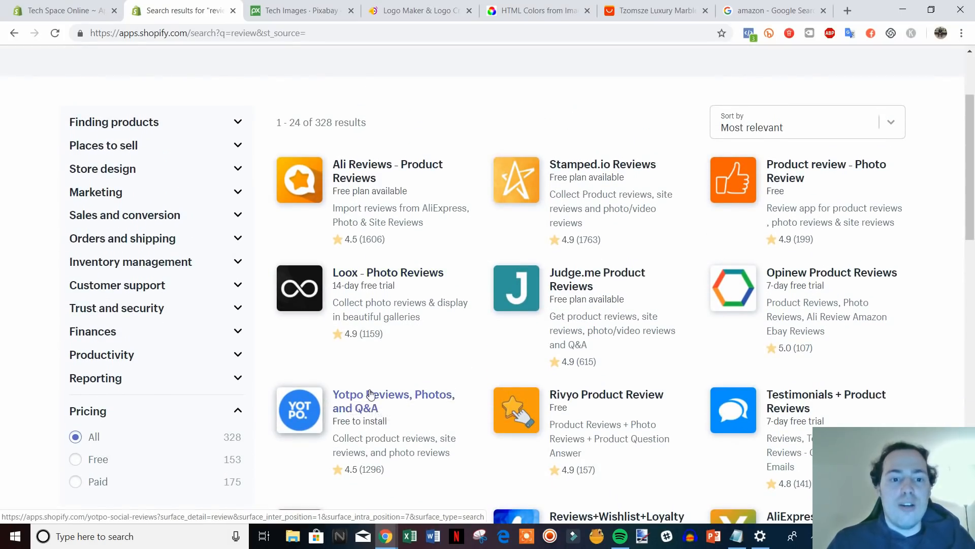
scroll(396, 341, "down", 1)
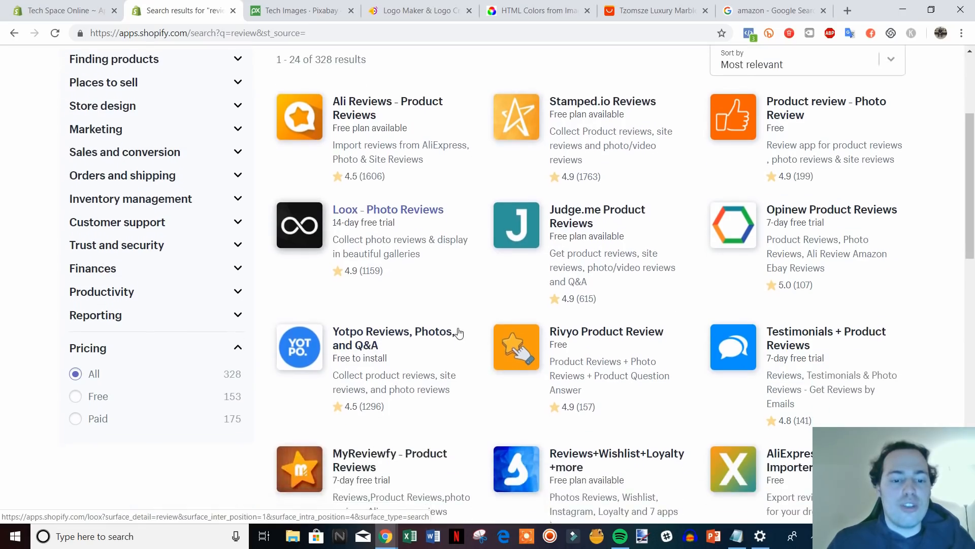
scroll(391, 350, "down", 6)
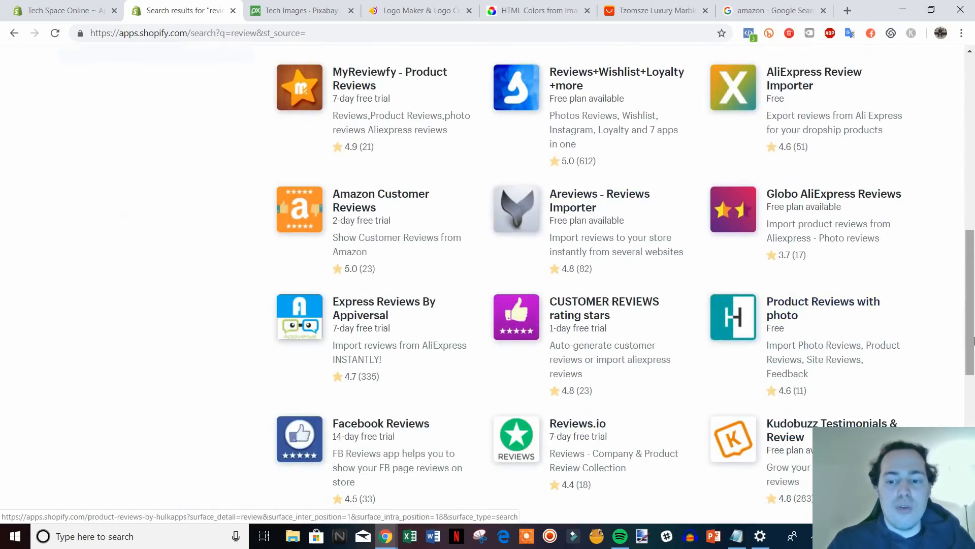
left_click_drag(973, 338, 957, 125)
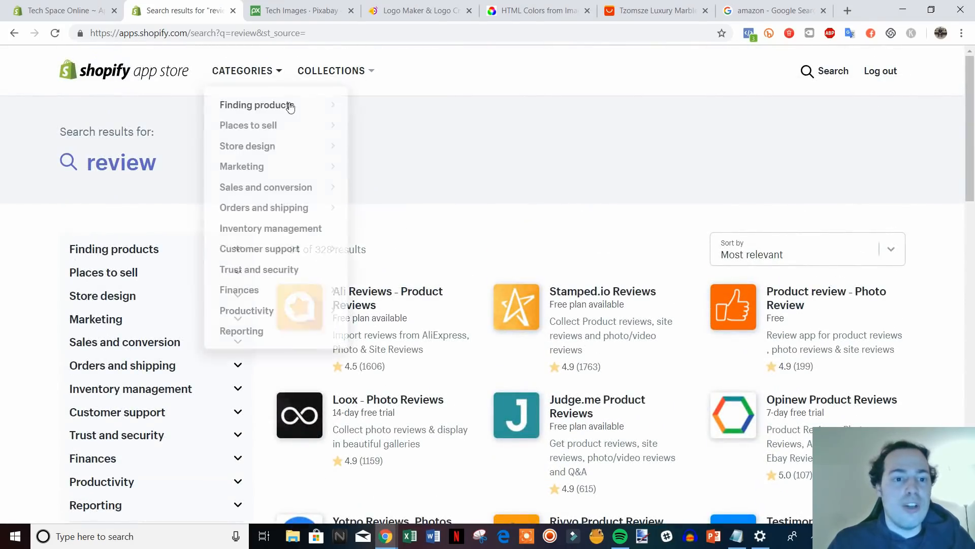
left_click(810, 72)
key("ctrl+a")
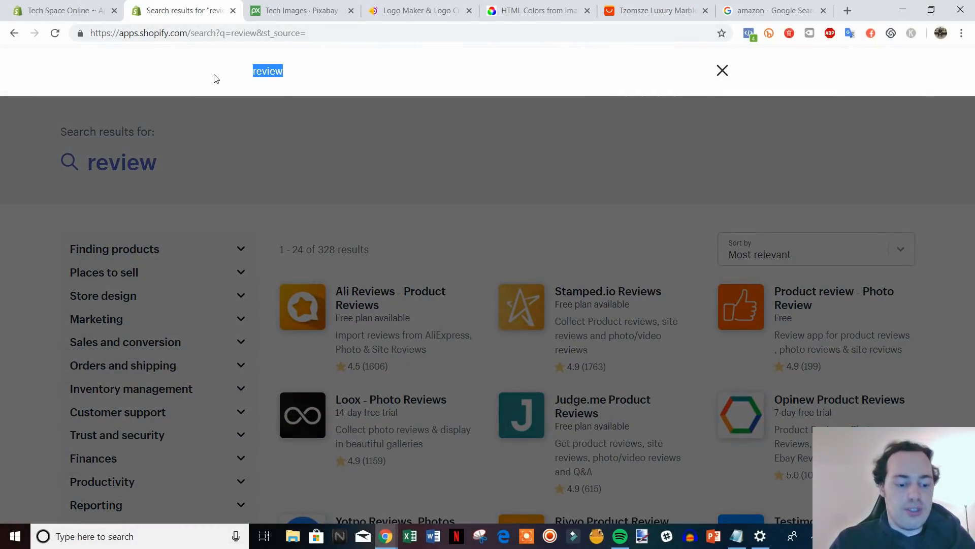
Search for 'shopify review', scroll its 174 results, then select the query to replace it.
type("shop")
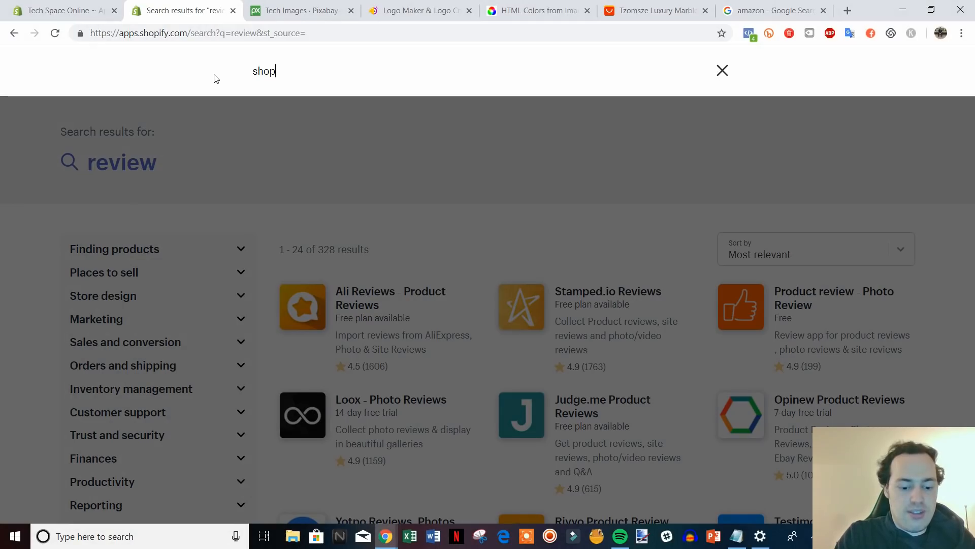
type("ify review")
key("Return")
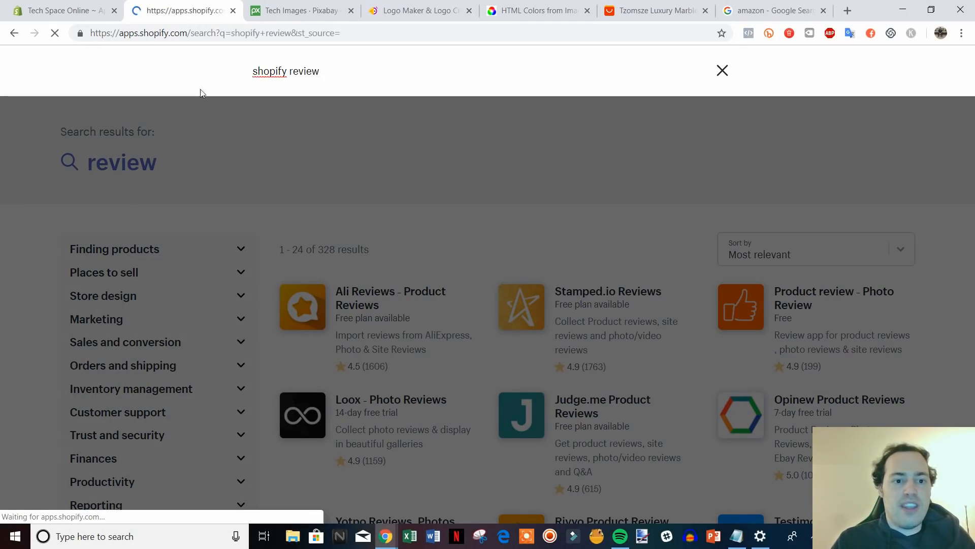
scroll(600, 242, "down", 5)
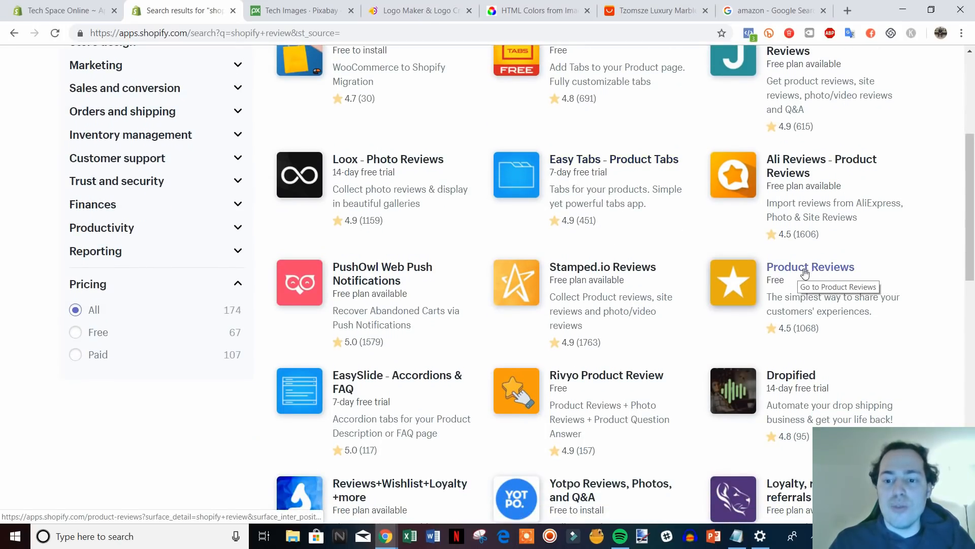
left_click_drag(971, 274, 972, 203)
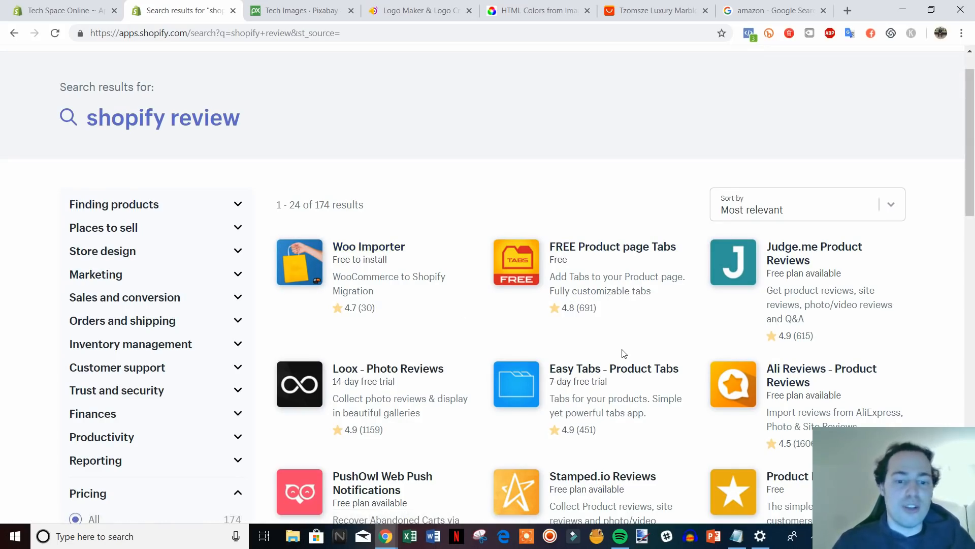
scroll(624, 353, "up", 1)
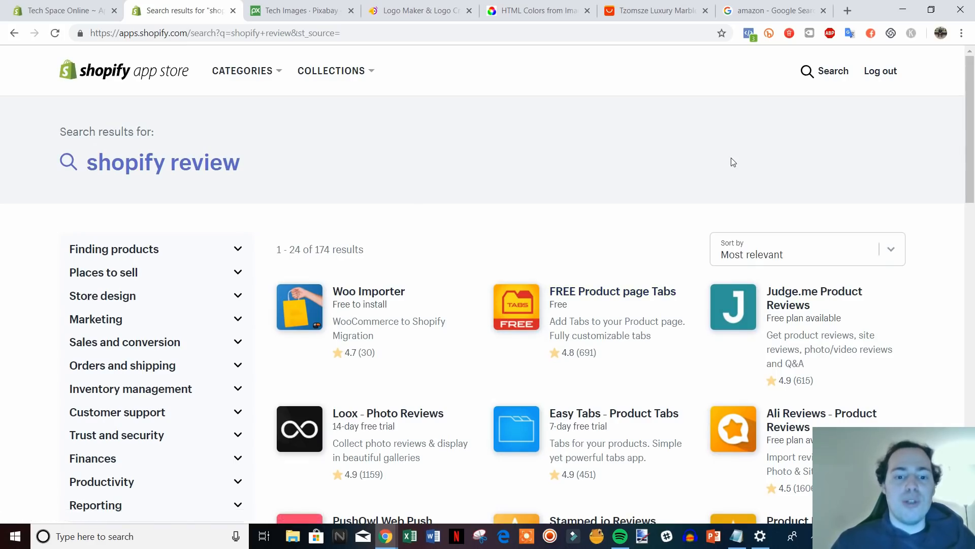
left_click(825, 72)
left_click_drag(352, 78, 251, 74)
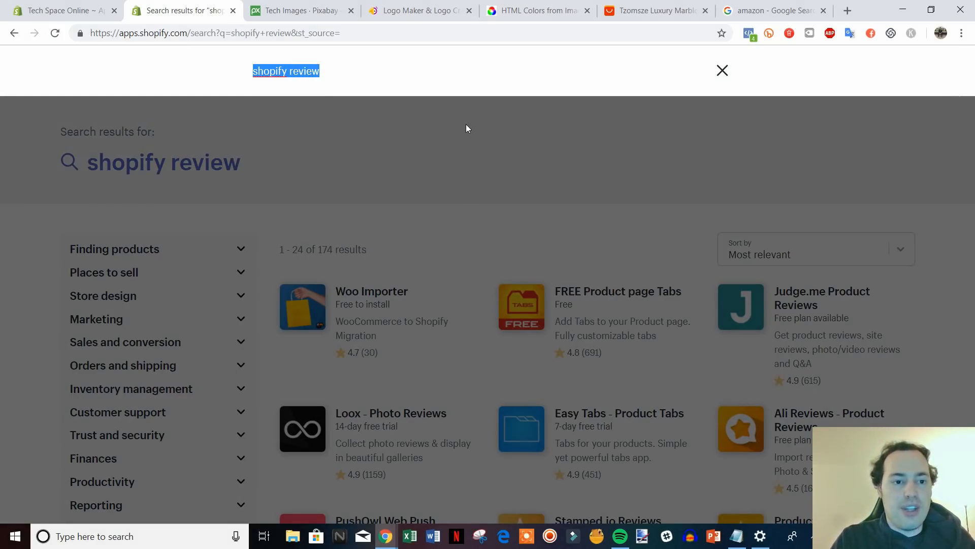
Search for privy and browse the 18 results led by Privy - Exit Pop Ups & Email.
type("privy")
key("Return")
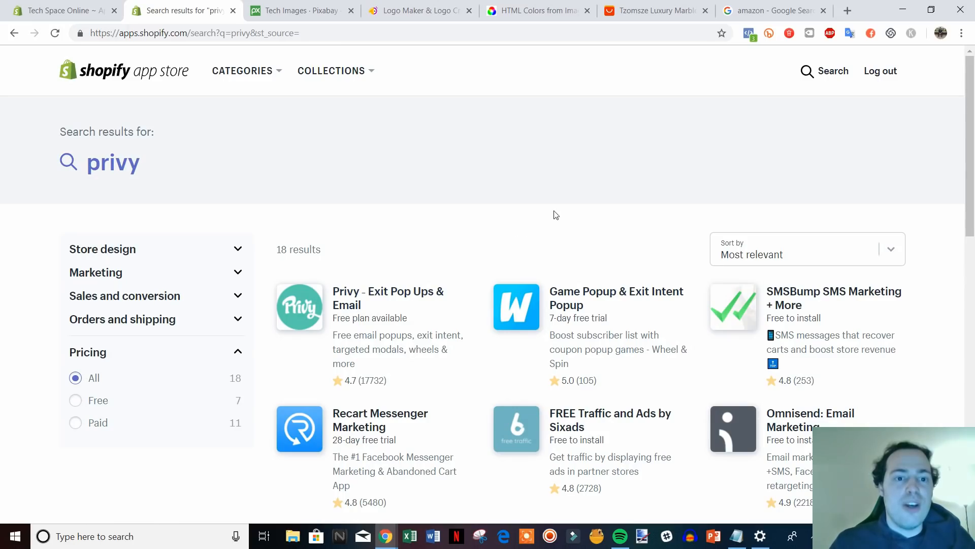
scroll(686, 214, "down", 1)
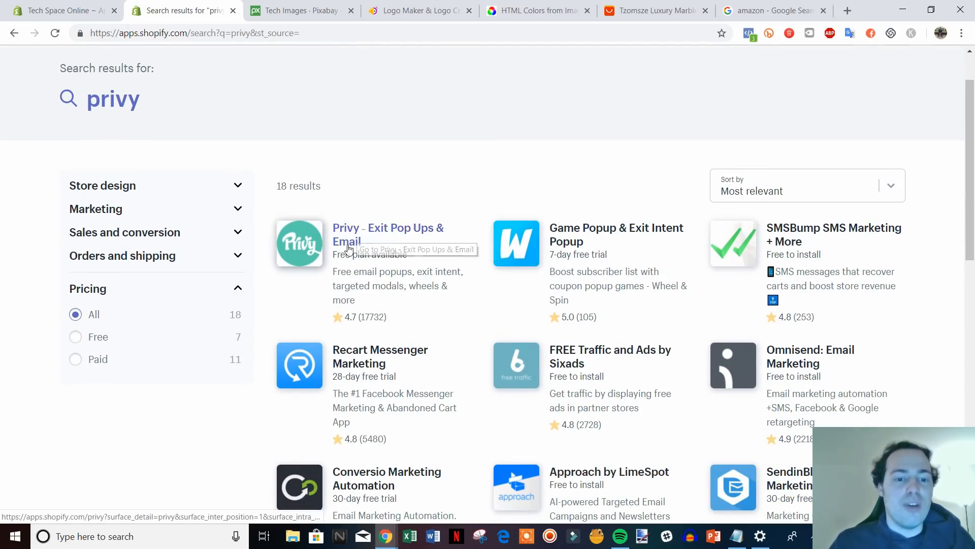
scroll(396, 264, "up", 1)
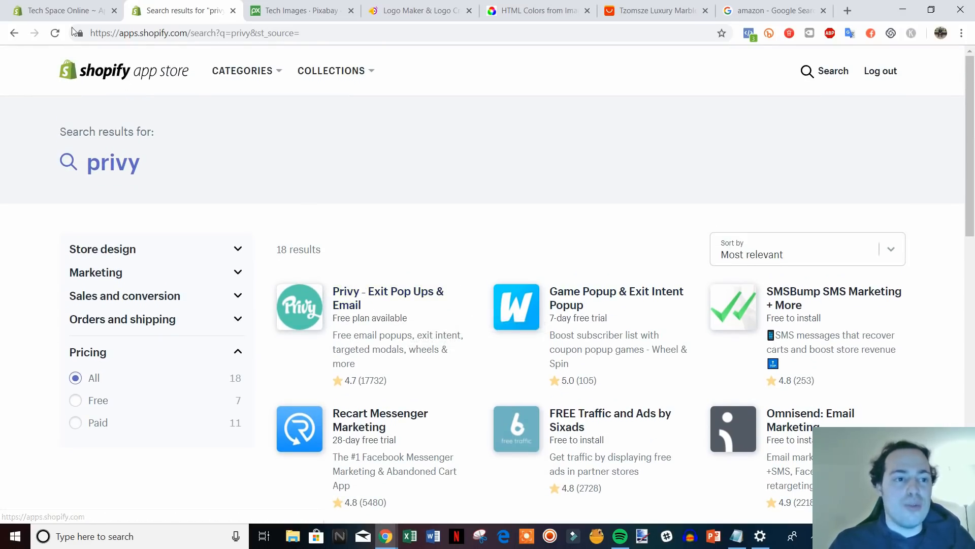
left_click(63, 10)
left_click(214, 9)
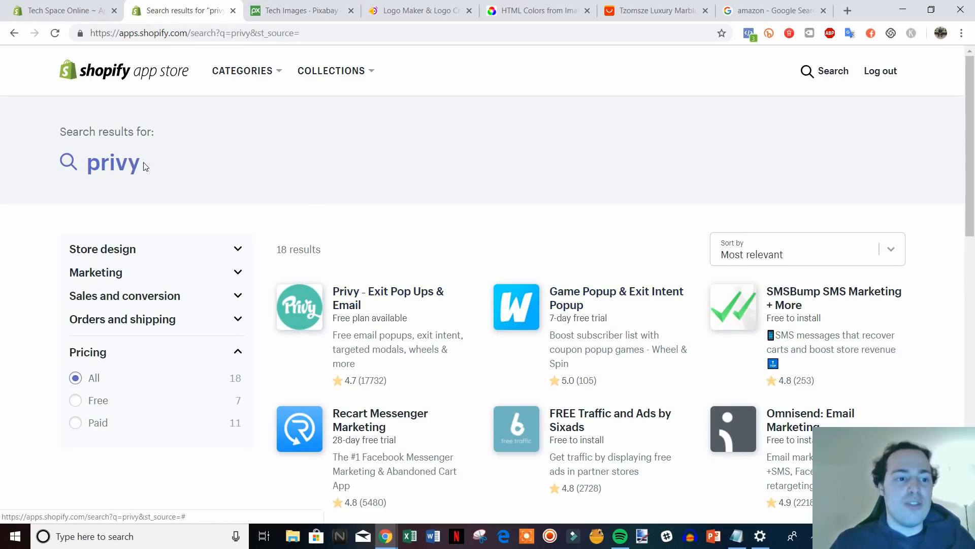
Replace the privy query with 'spin a sale', bringing up Spin-a-Sale first among 315 apps.
left_click(77, 162)
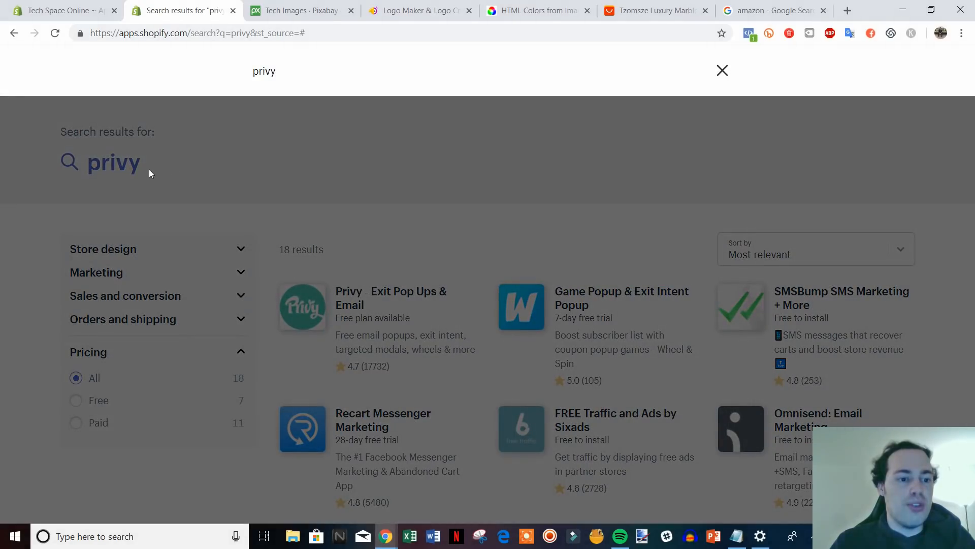
left_click_drag(300, 74, 185, 84)
type("spin a sale")
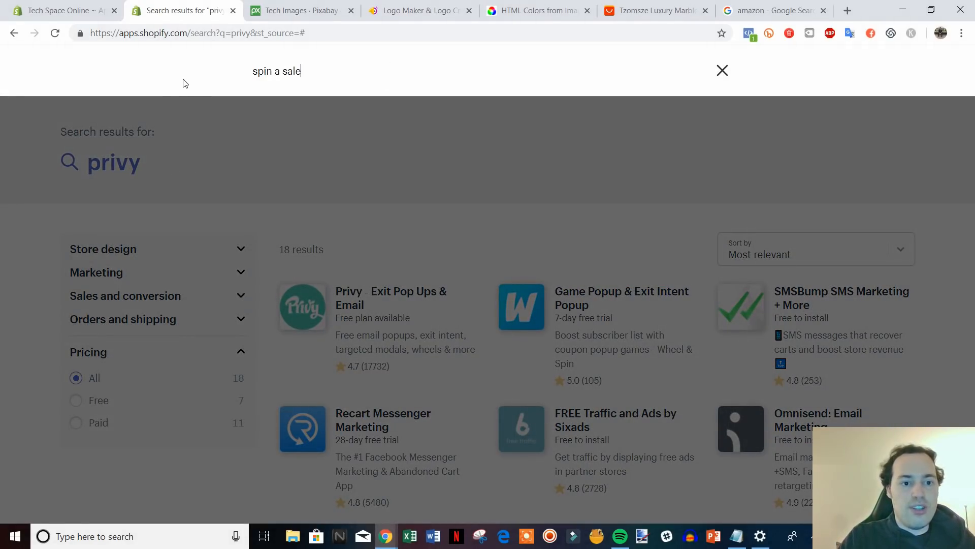
key("Return")
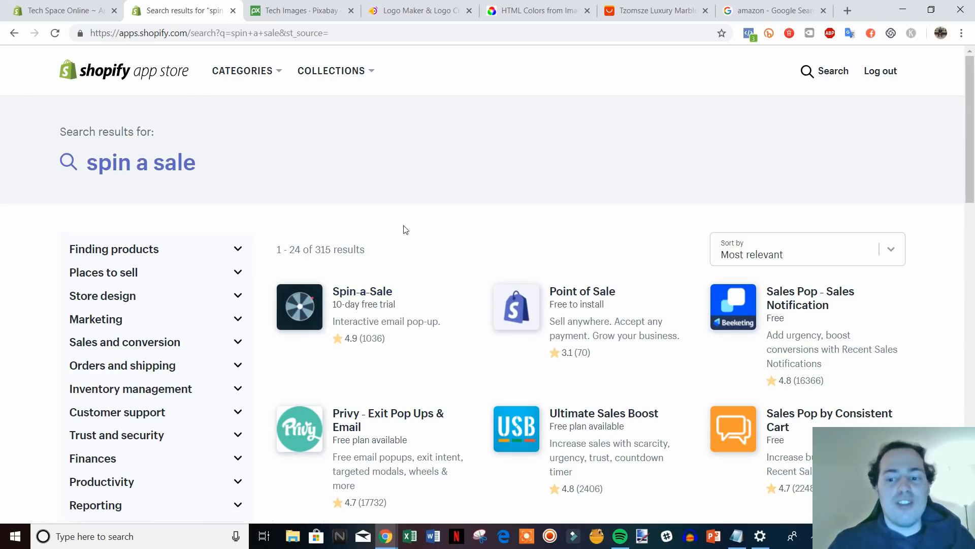
Close the App Store tab and scroll the admin Apps page's recommended apps.
left_click(72, 9)
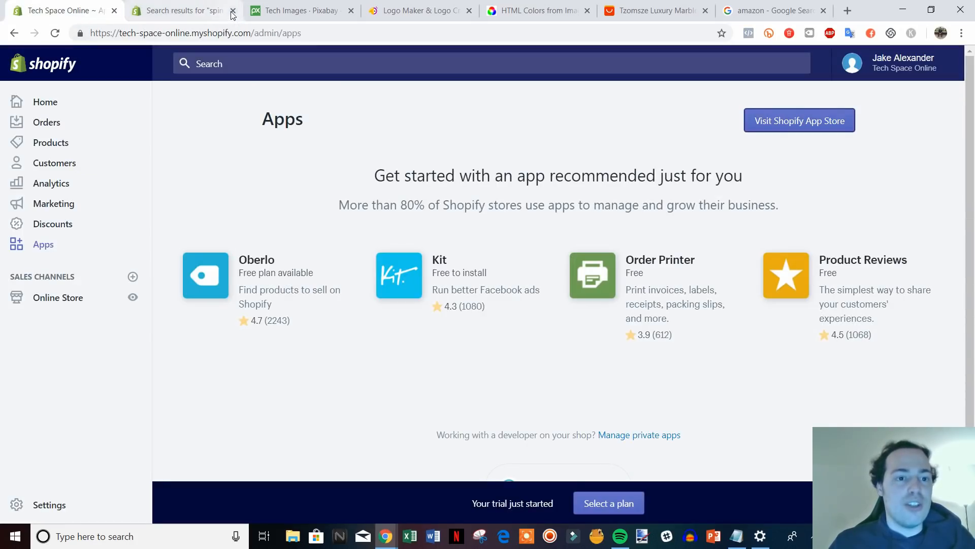
left_click(233, 11)
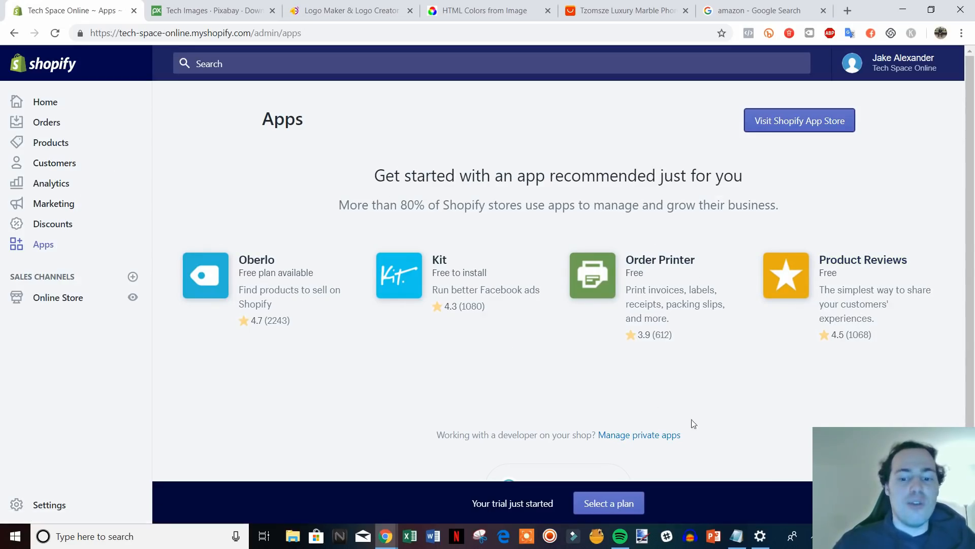
scroll(705, 419, "down", 2)
scroll(681, 419, "up", 2)
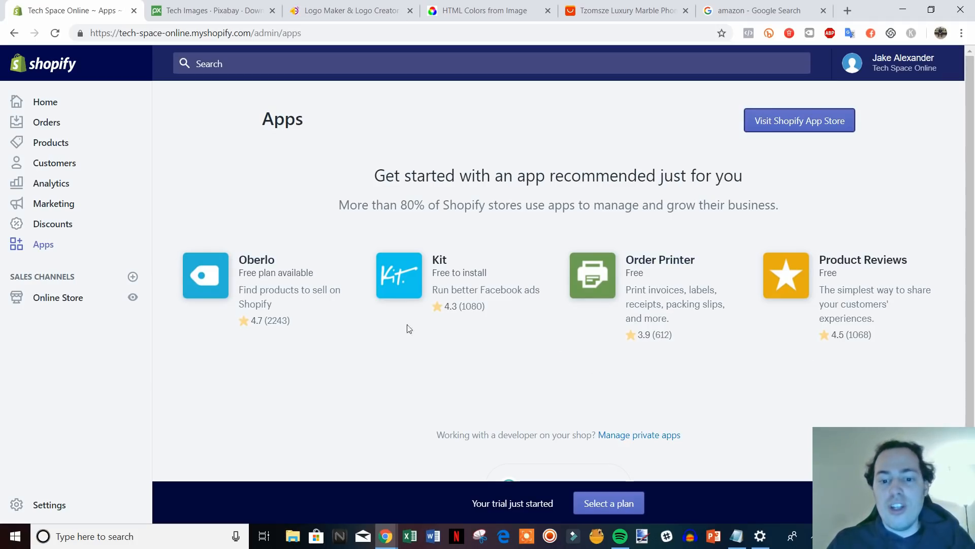
scroll(266, 348, "down", 1)
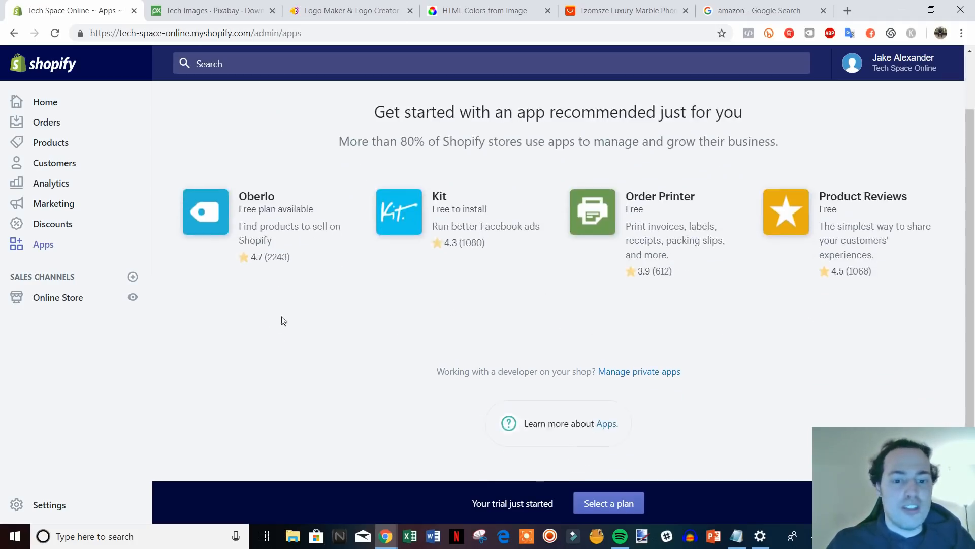
Open the Pick a plan page and compare the Basic, Shopify and Advanced plan rates.
left_click(609, 503)
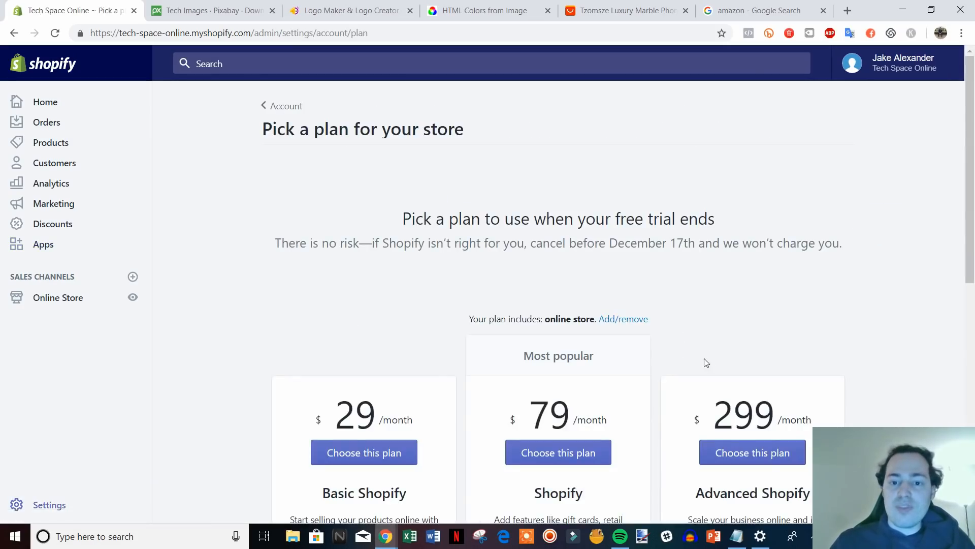
scroll(890, 298, "down", 4)
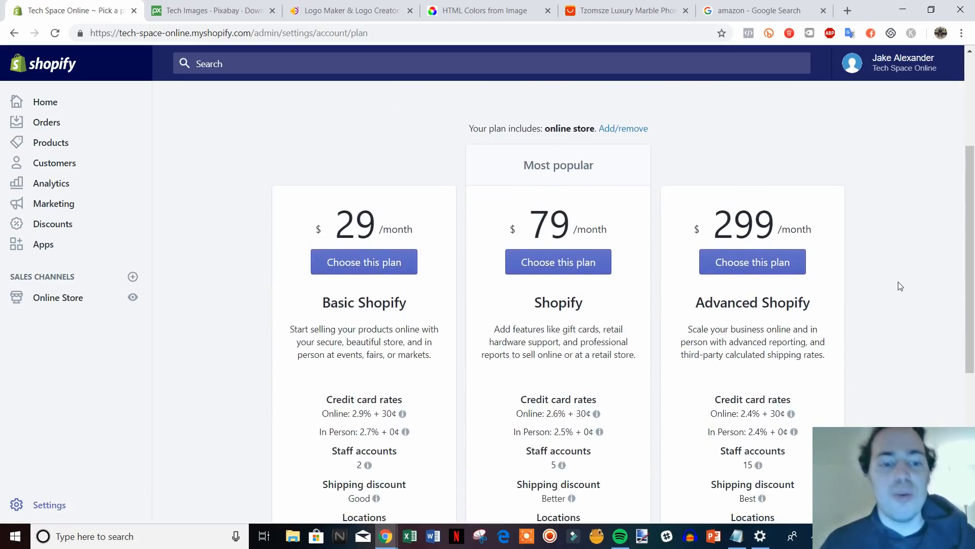
scroll(900, 288, "down", 1)
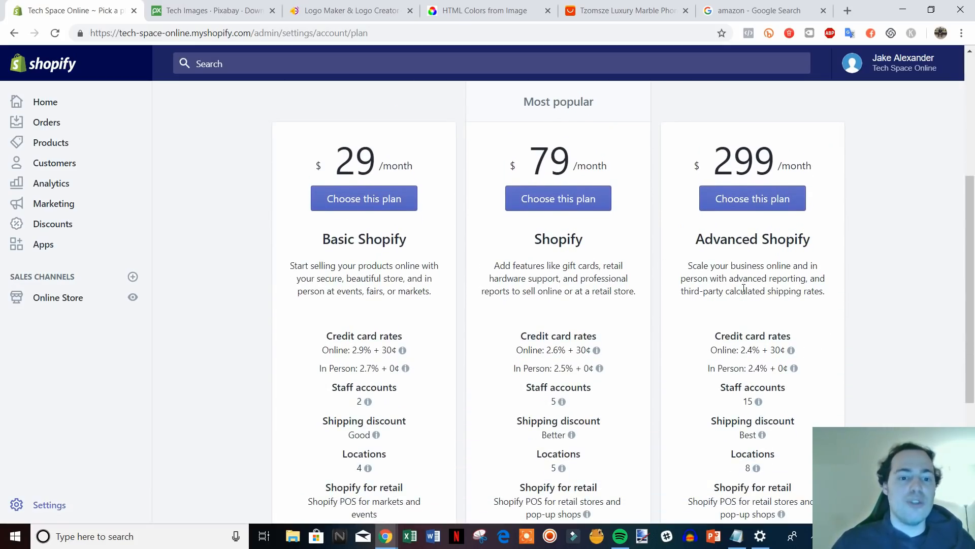
scroll(939, 325, "down", 1)
scroll(932, 324, "up", 1)
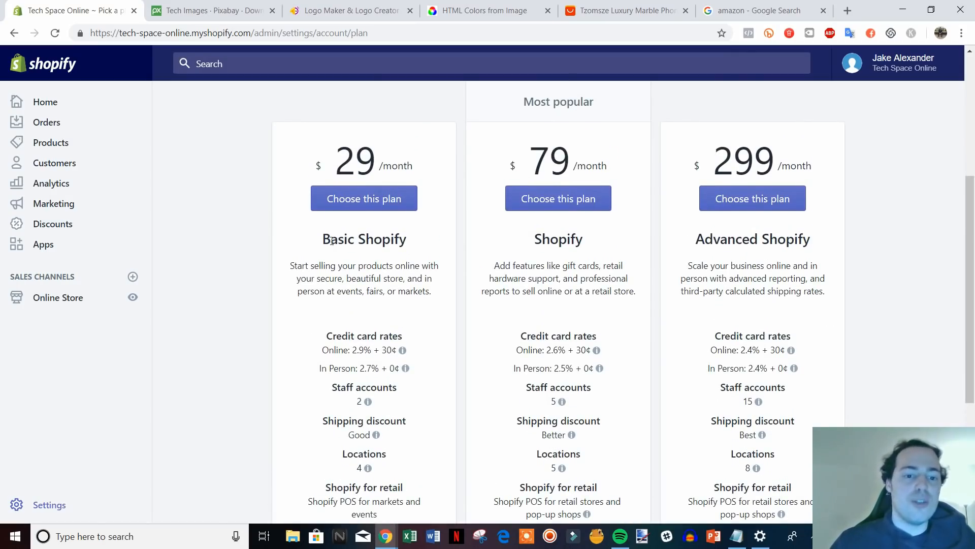
scroll(406, 322, "down", 1)
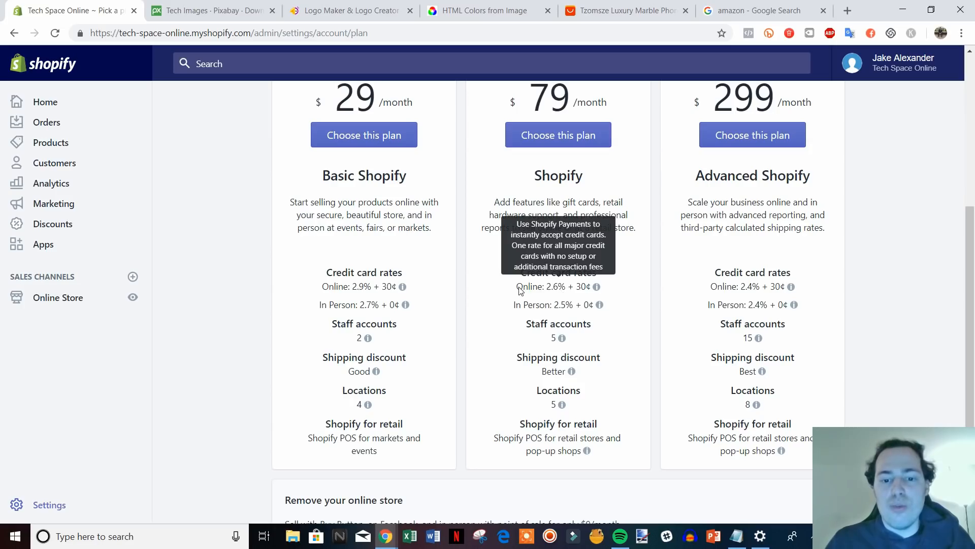
mouse_move(579, 307)
mouse_move(541, 294)
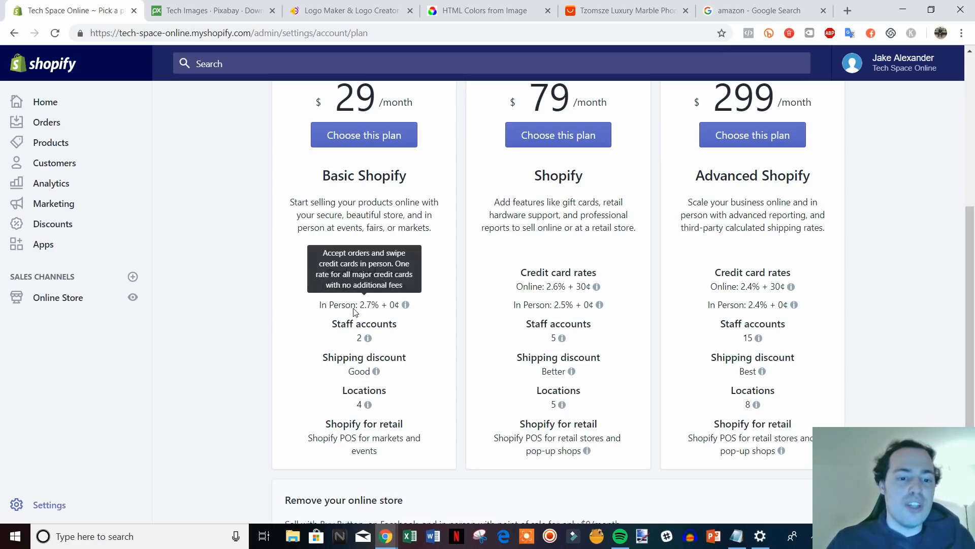
mouse_move(363, 303)
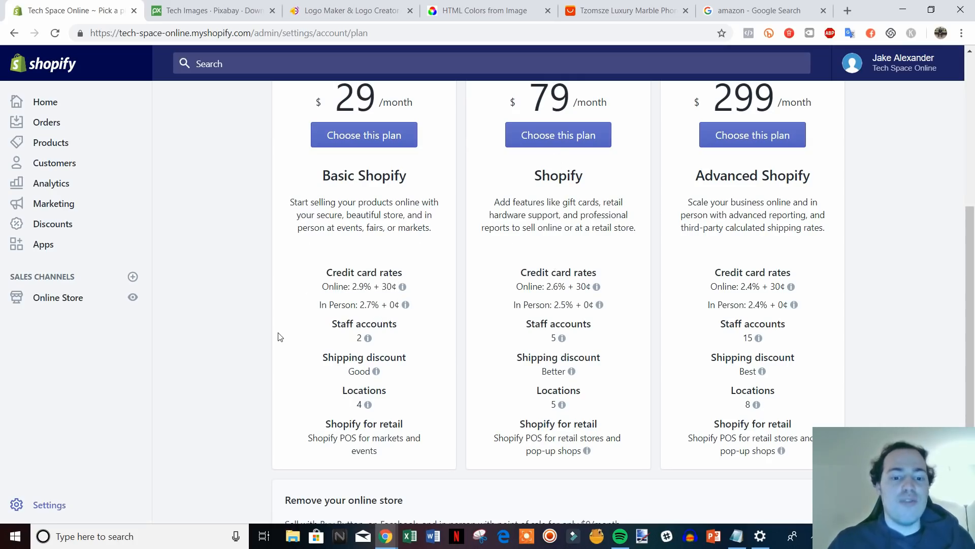
Open the live Tech Space Online storefront in a new tab.
scroll(278, 337, "up", 2)
scroll(257, 336, "down", 1)
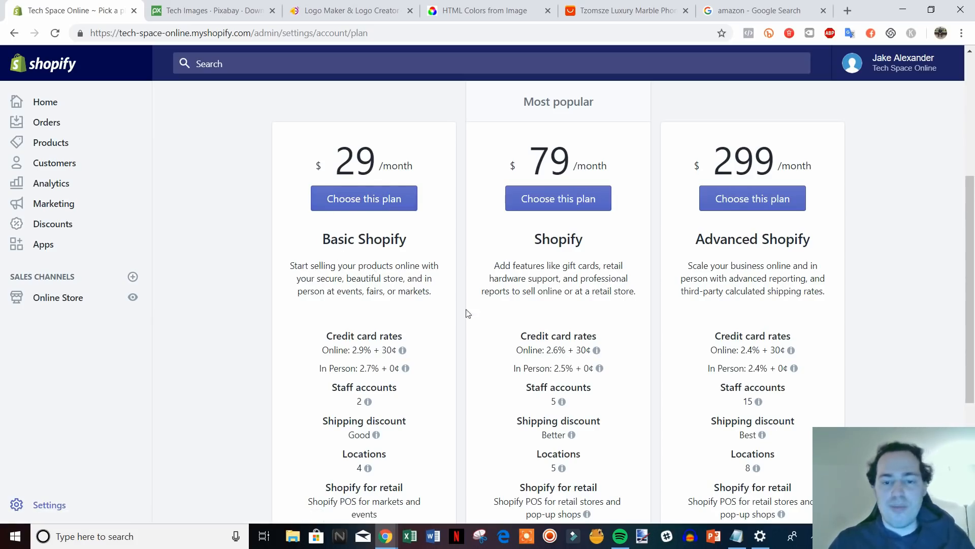
scroll(834, 363, "up", 3)
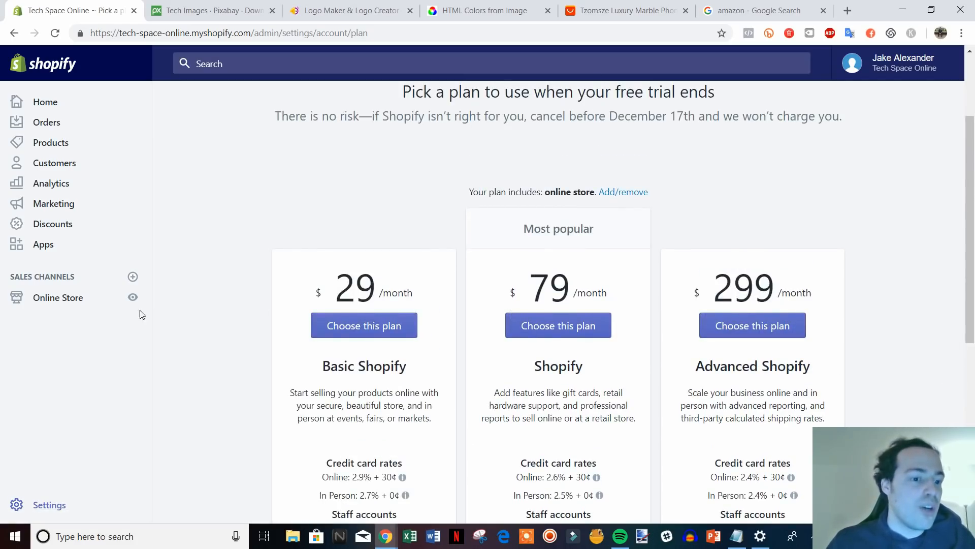
left_click(132, 297)
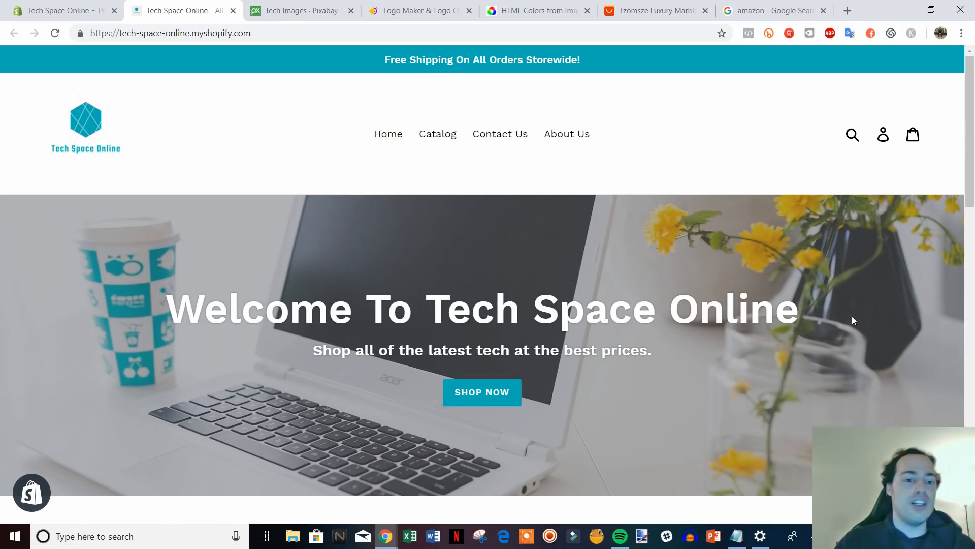
Scroll through the storefront homepage, glancing briefly at the Hatchful and Pixabay tabs.
scroll(853, 343, "down", 1)
scroll(852, 343, "up", 1)
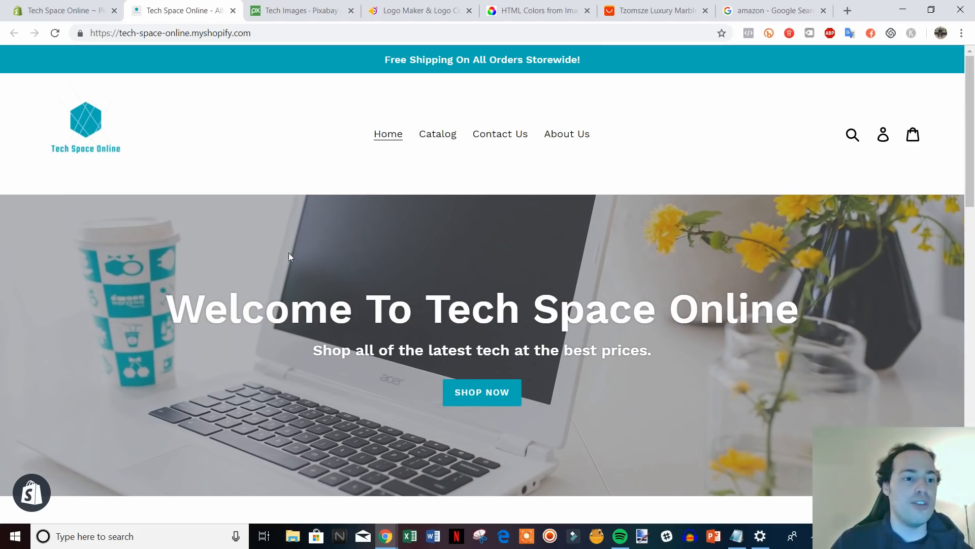
left_click(403, 11)
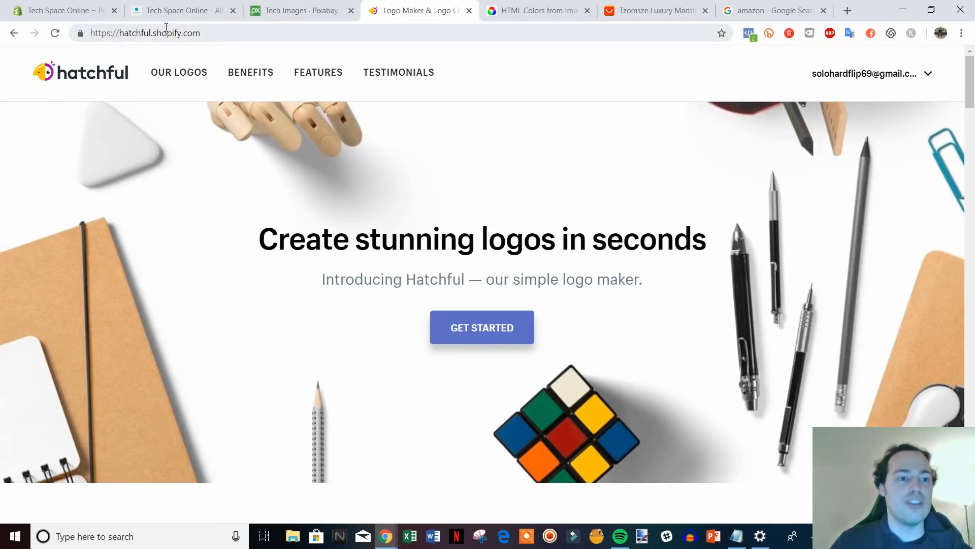
left_click(195, 12)
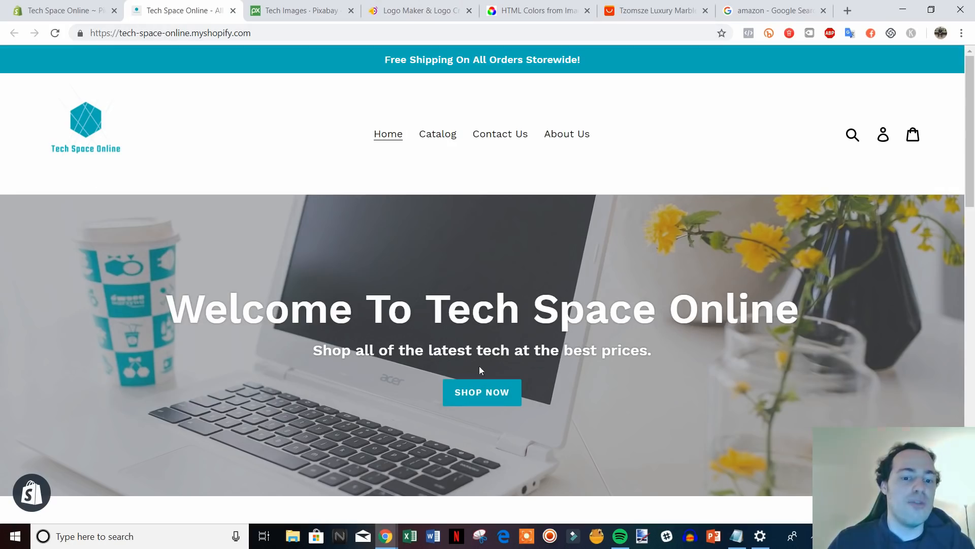
scroll(810, 403, "down", 4)
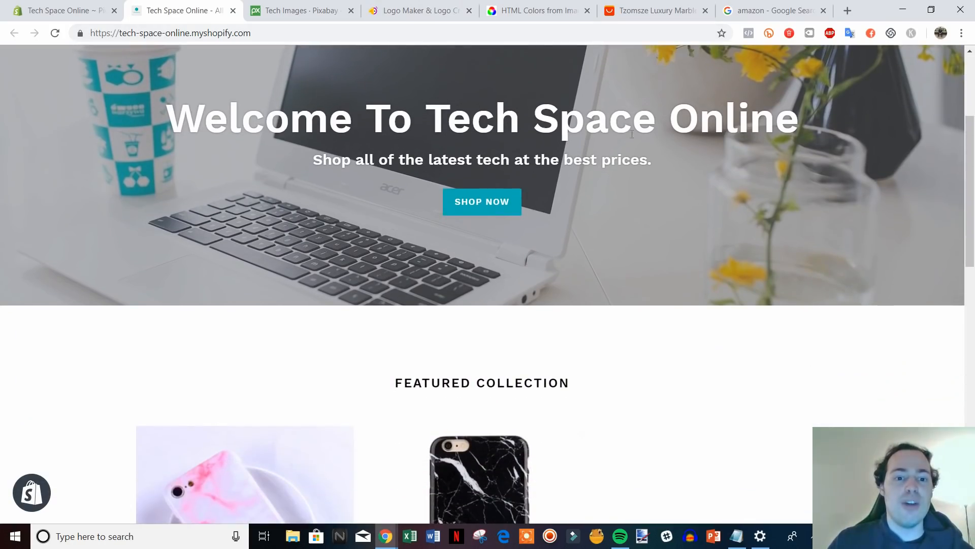
scroll(337, 193, "up", 1)
left_click(317, 11)
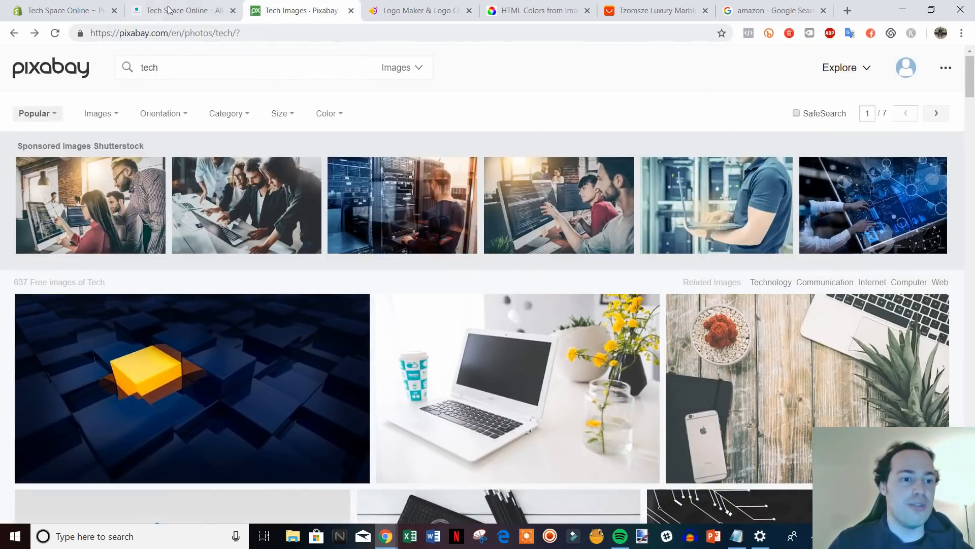
left_click(170, 10)
Open the Black iPhone Case product page, priced $14.99, from the homepage.
scroll(822, 351, "down", 9)
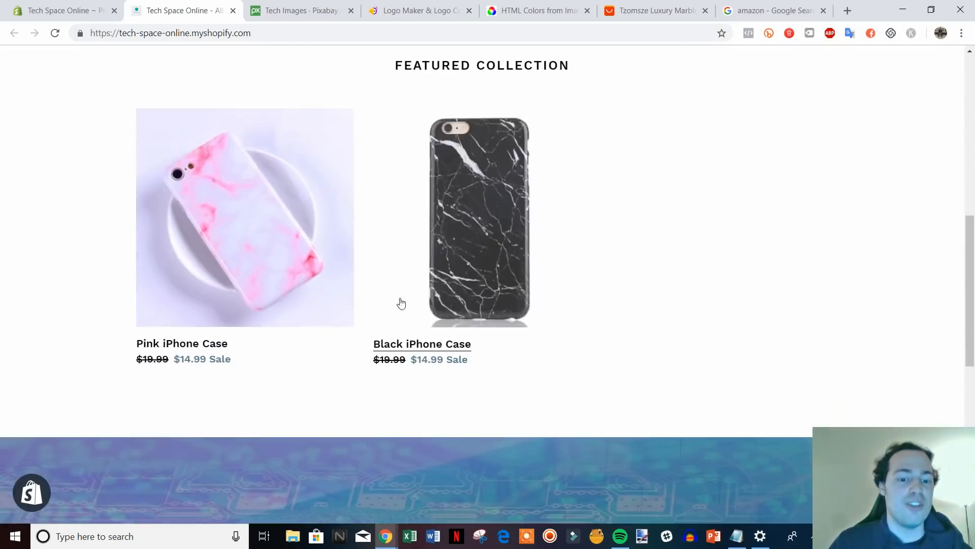
scroll(578, 350, "down", 8)
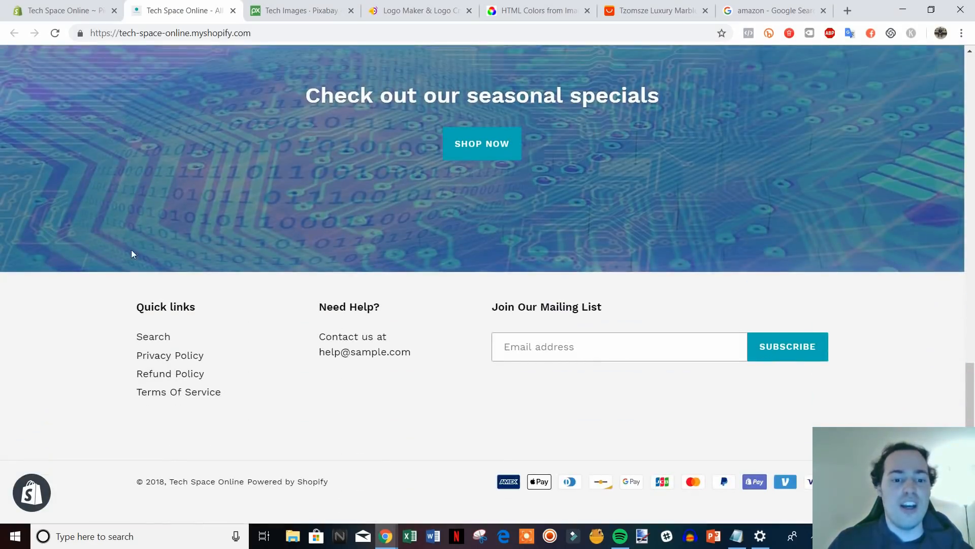
scroll(511, 446, "up", 12)
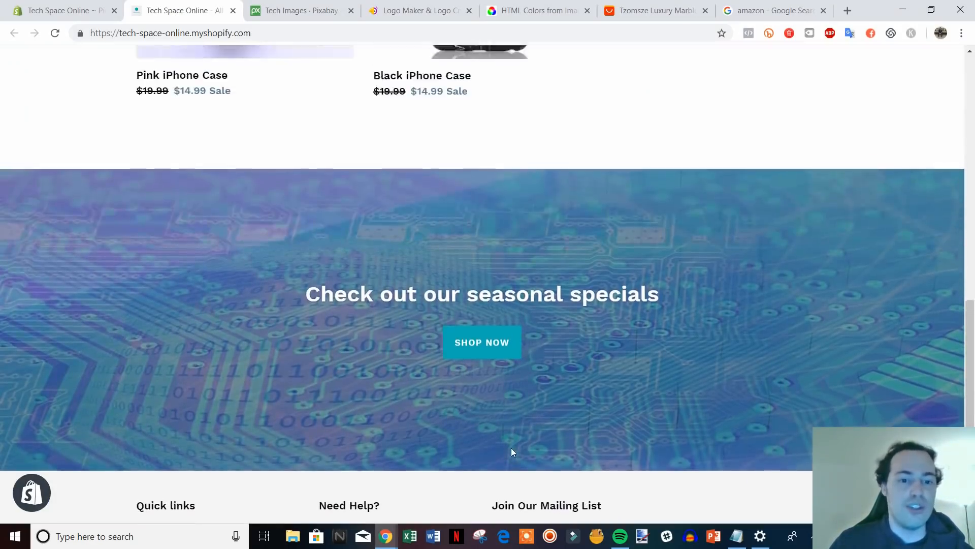
scroll(707, 433, "down", 3)
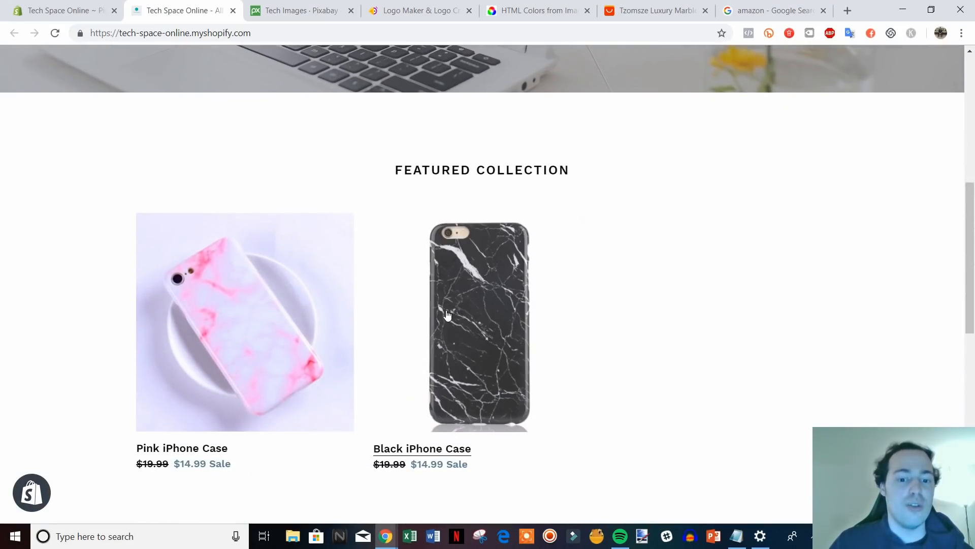
left_click(449, 316)
Scroll through the Black iPhone Case product page to review its details.
scroll(812, 330, "down", 3)
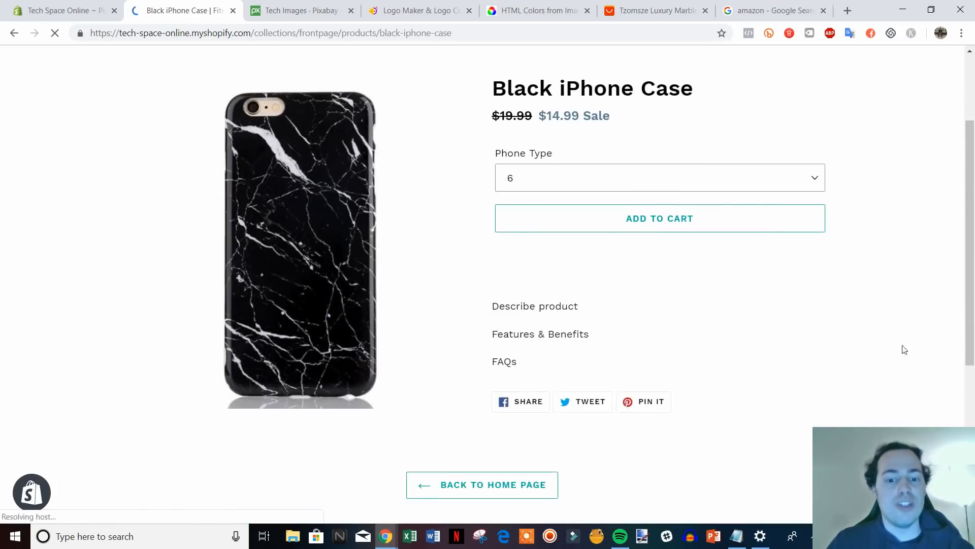
scroll(838, 340, "down", 2)
scroll(844, 346, "up", 4)
scroll(850, 345, "down", 4)
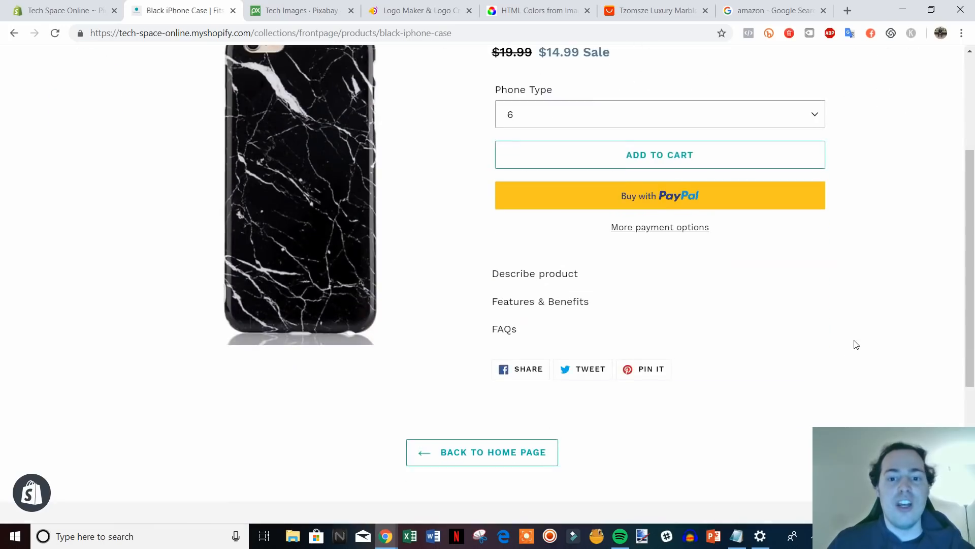
scroll(686, 363, "up", 3)
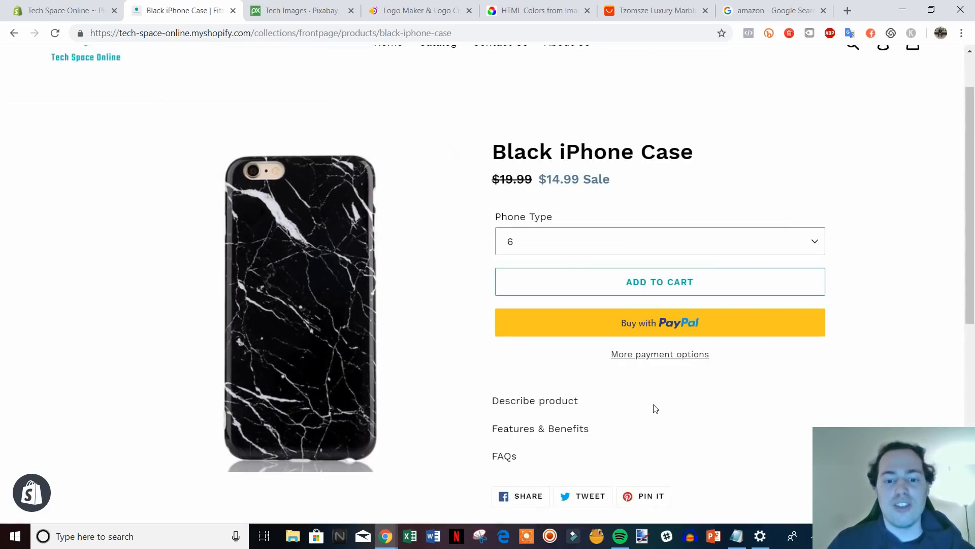
scroll(718, 359, "down", 3)
scroll(750, 387, "up", 2)
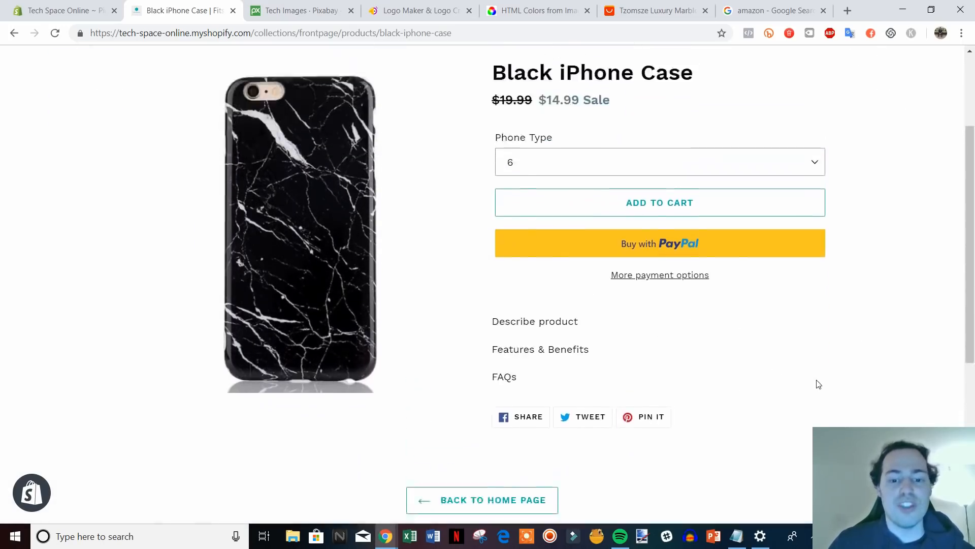
scroll(815, 382, "down", 5)
scroll(879, 388, "up", 3)
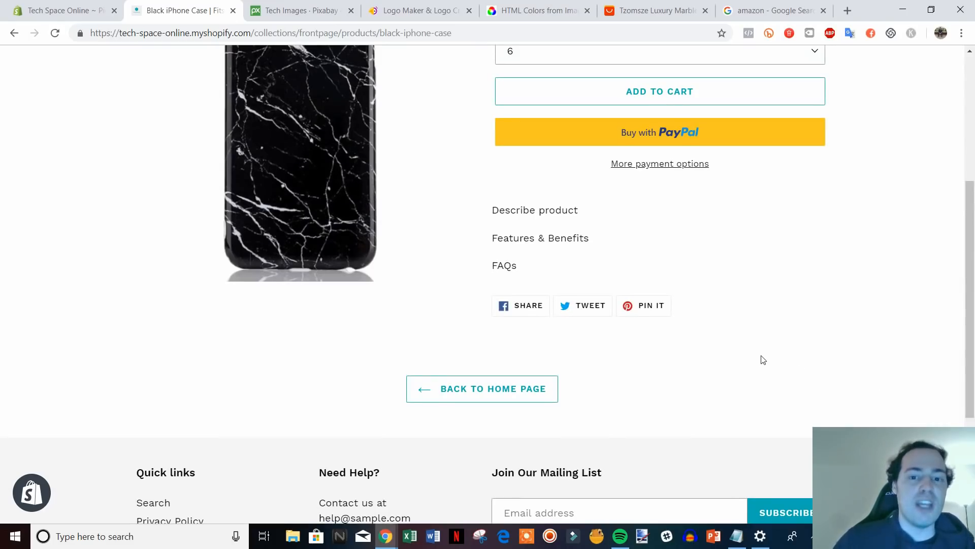
scroll(762, 359, "up", 5)
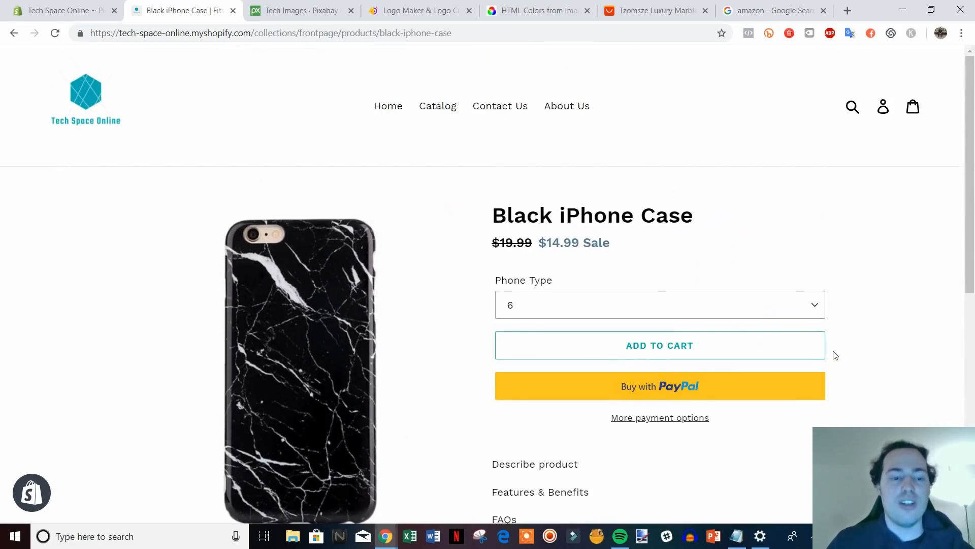
Go back to the Tech Space Online home page and glance at the Featured Collection.
left_click(62, 102)
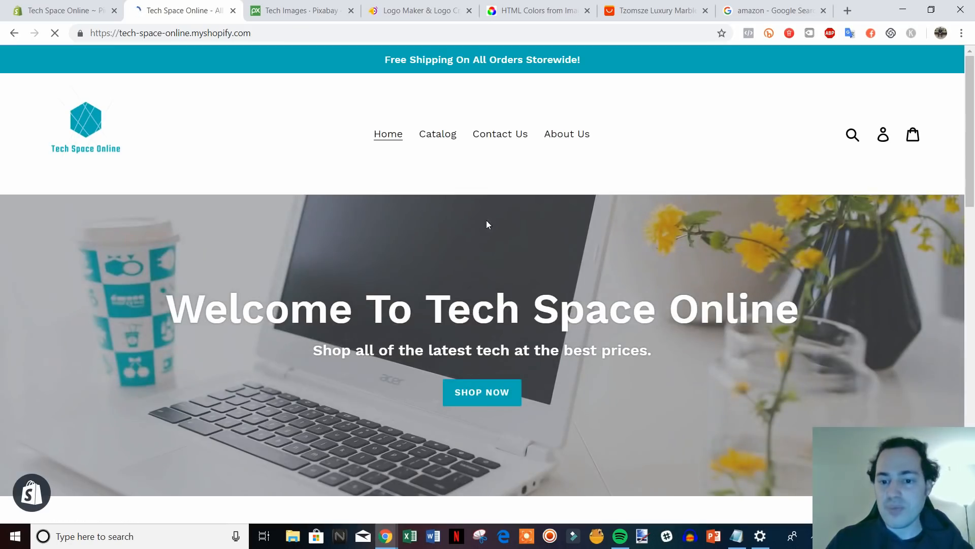
scroll(715, 274, "down", 3)
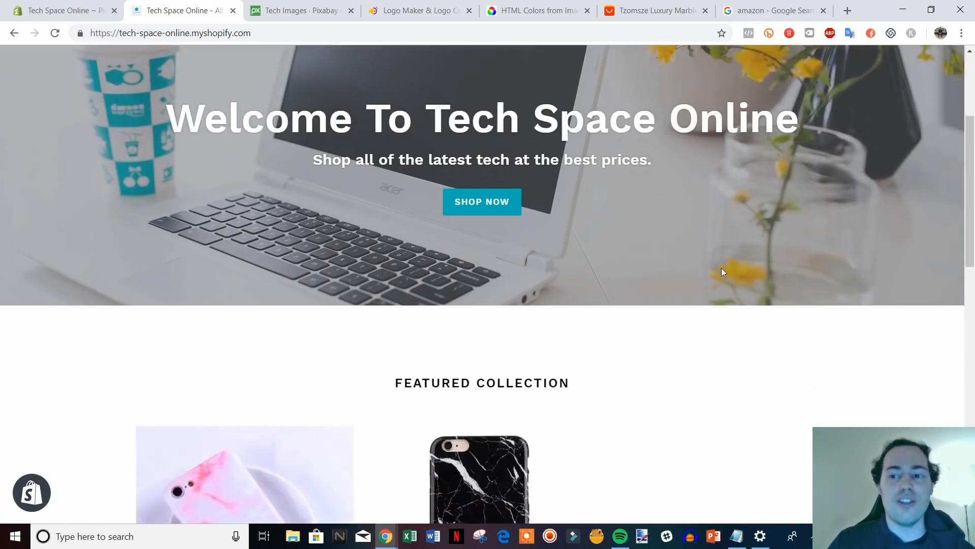
scroll(723, 267, "up", 3)
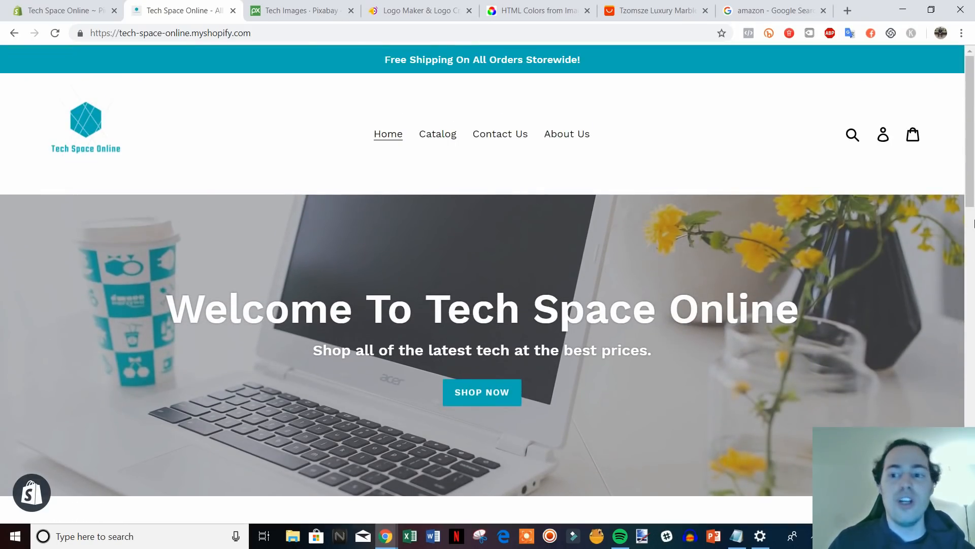